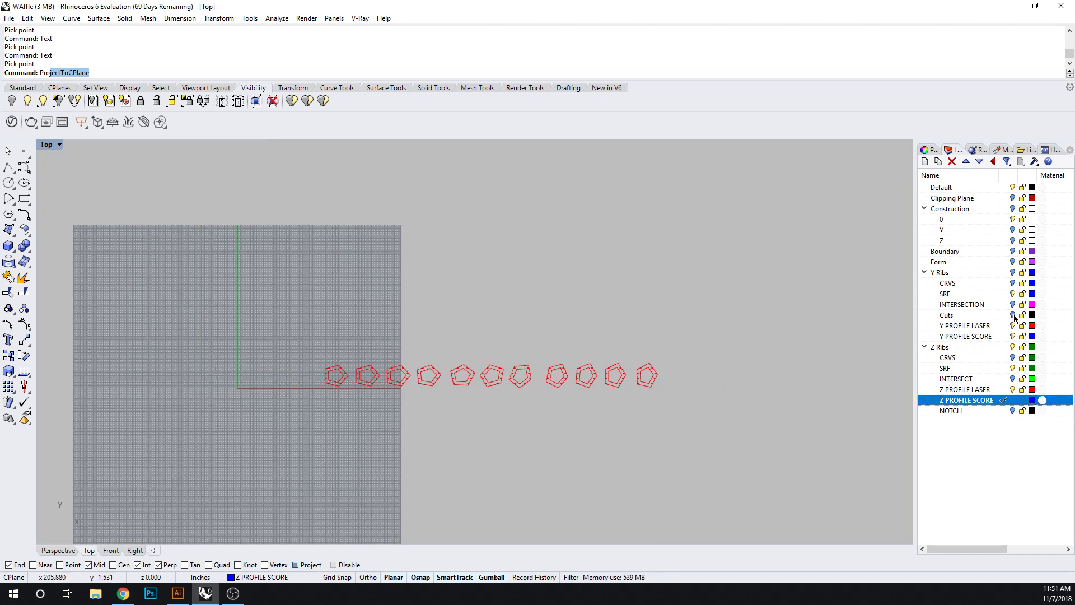
Show the Y Ribs layer and move all its rib profiles and labels down, closer to the row of Z rib profiles.
left_click(1012, 273)
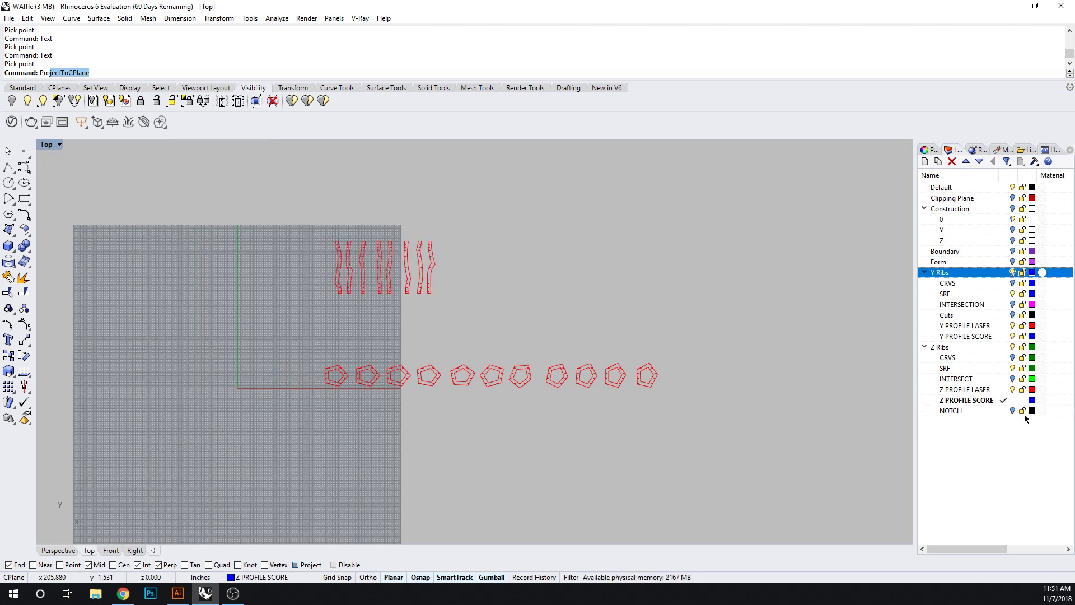
left_click_drag(318, 222, 473, 298)
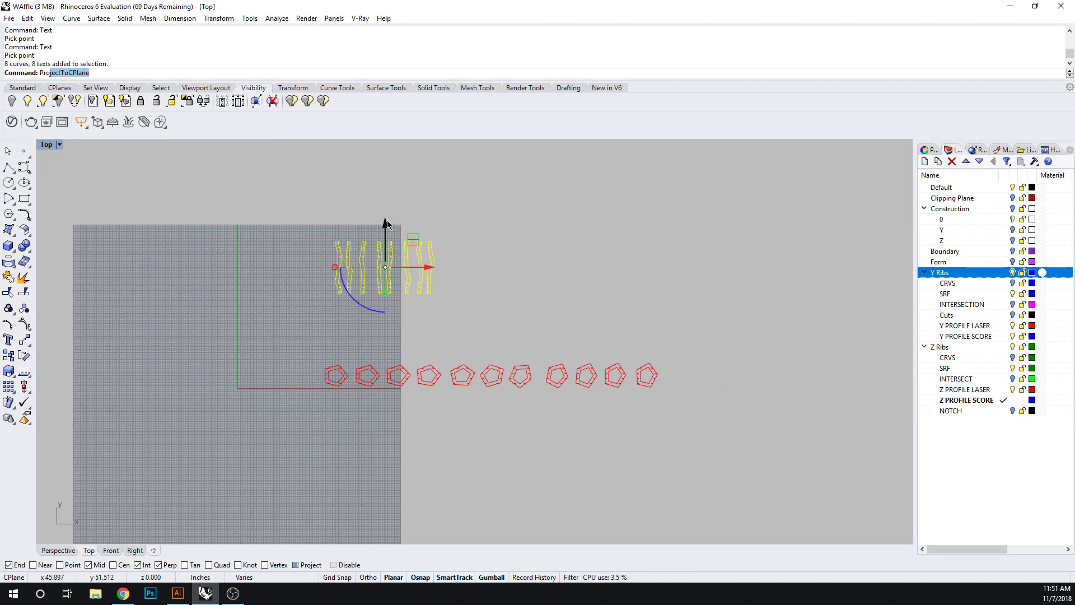
left_click_drag(387, 225, 383, 266)
left_click(423, 358)
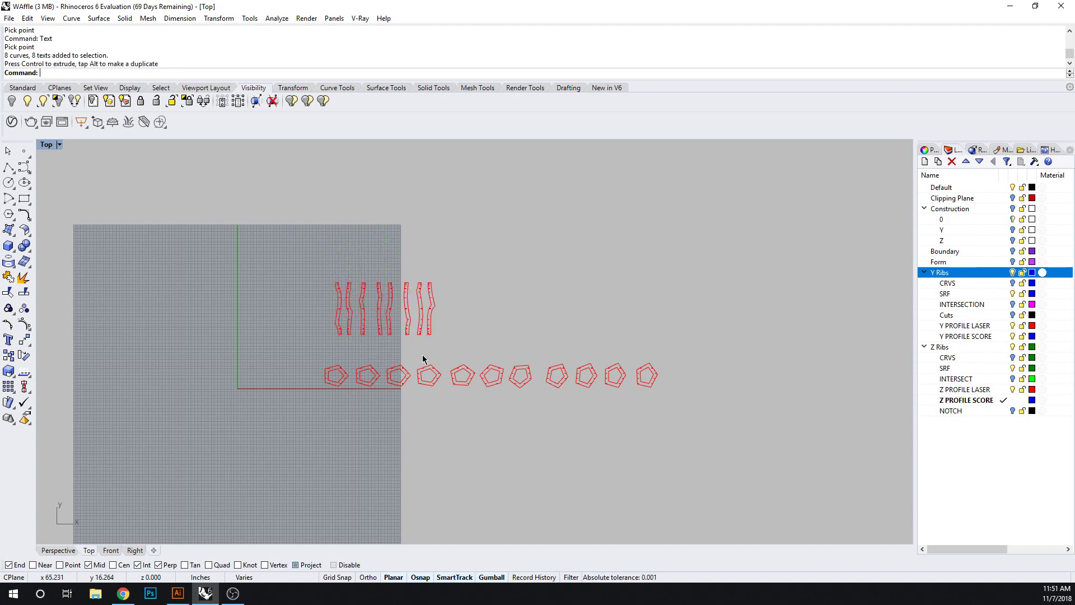
Move the fourth, fifth and sixth pentagonal Z rib profiles with their labels into a second row beneath the first three.
scroll(383, 392, "up", 2)
scroll(261, 330, "down", 2)
scroll(326, 352, "up", 3)
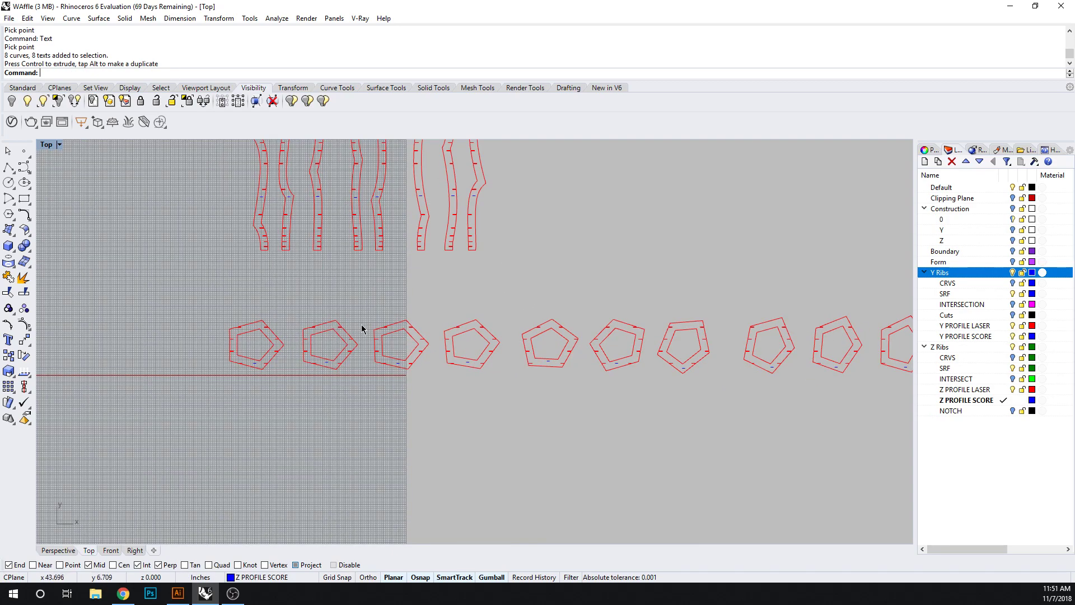
scroll(367, 389, "up", 5)
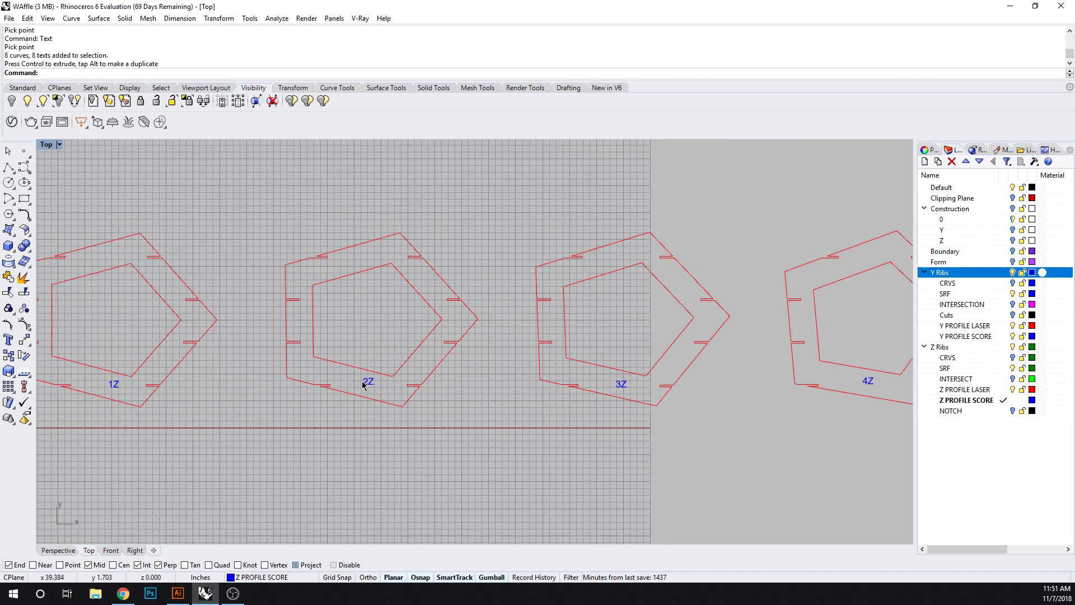
scroll(435, 401, "down", 6)
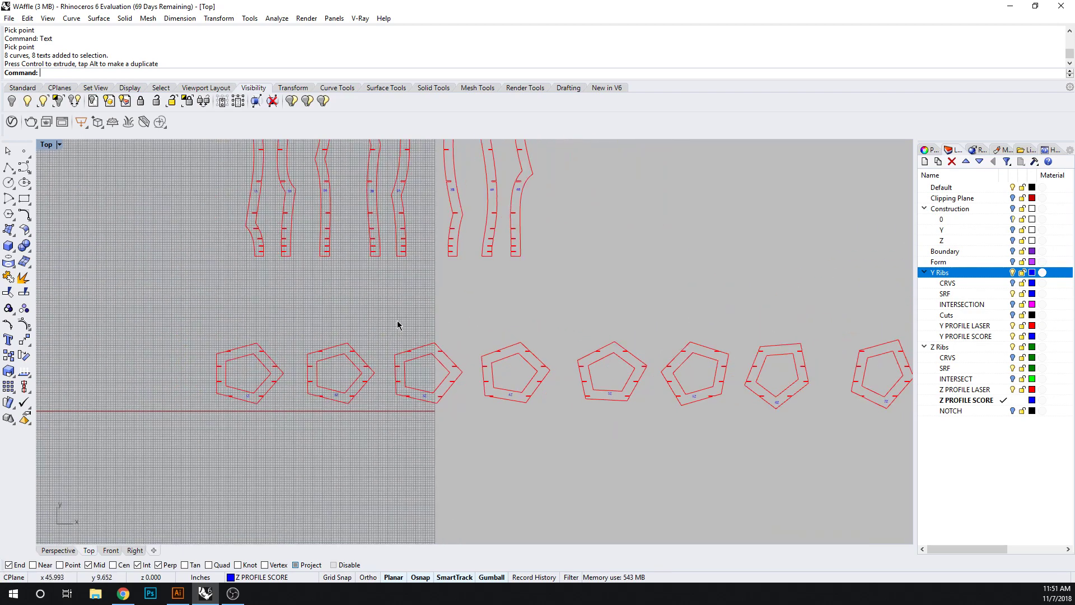
scroll(420, 344, "down", 1)
left_click_drag(477, 340, 672, 411)
left_click_drag(469, 334, 683, 435)
type("M")
key("Return")
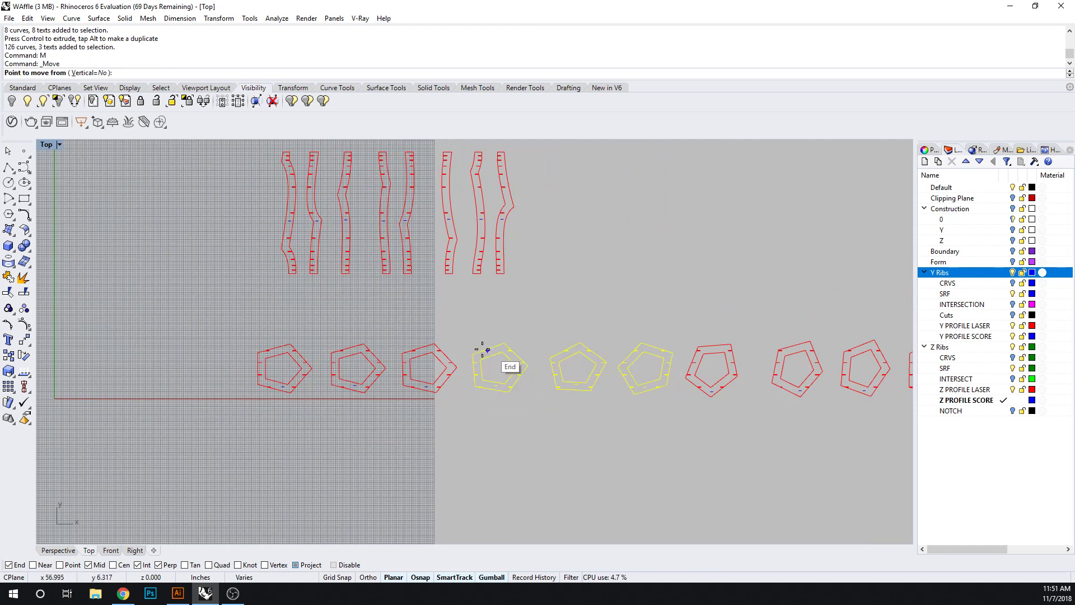
left_click(504, 342)
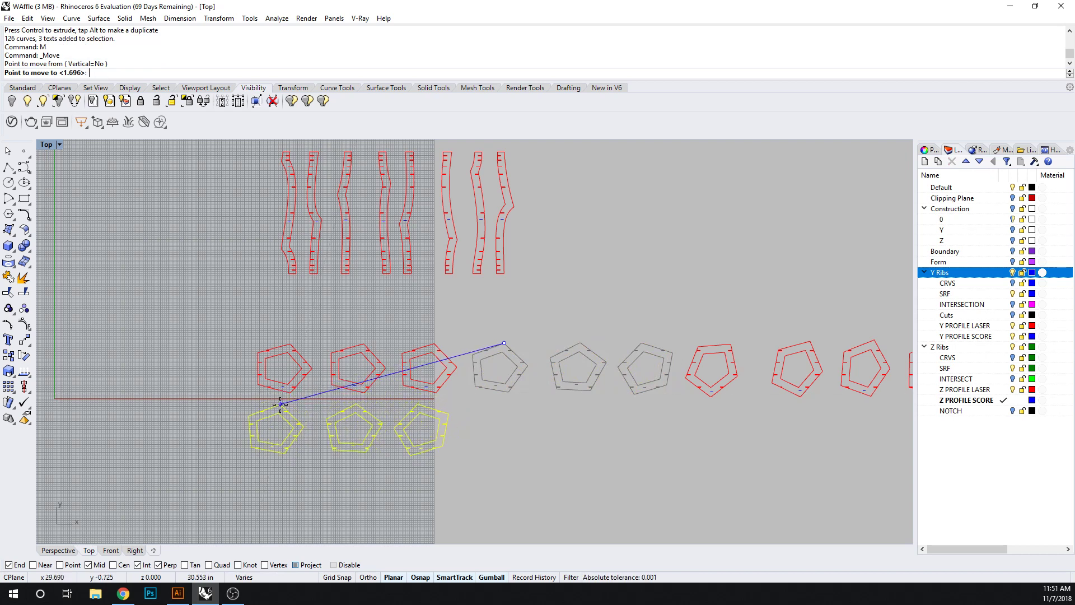
left_click(283, 401)
left_click(567, 433)
Shift the seventh to ninth Z rib profiles closer to the first group and tighten the gap after the seventh.
scroll(576, 367, "down", 2)
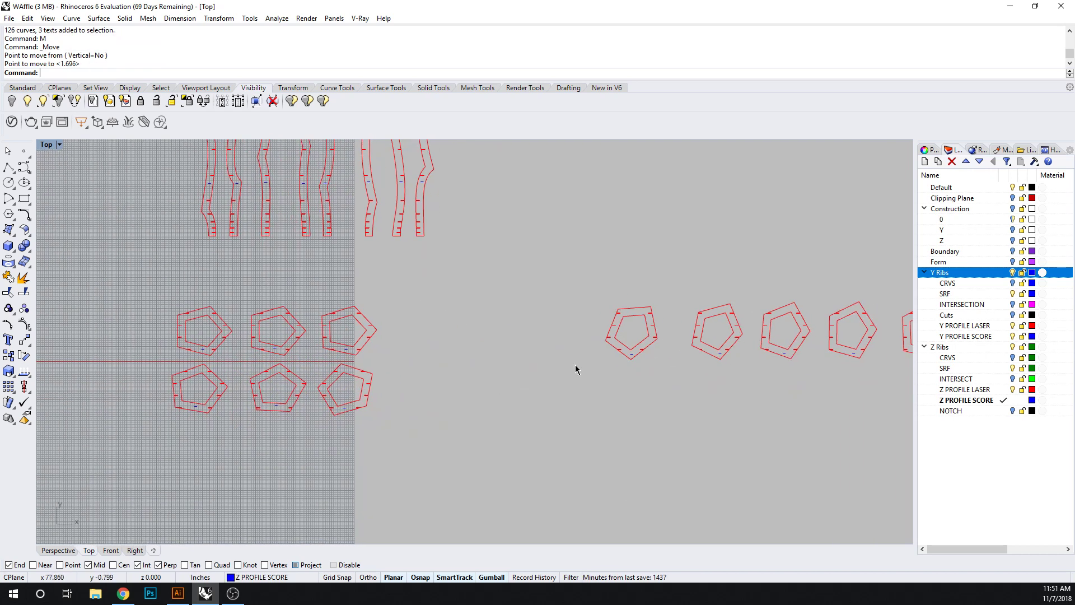
left_click_drag(572, 293, 773, 387)
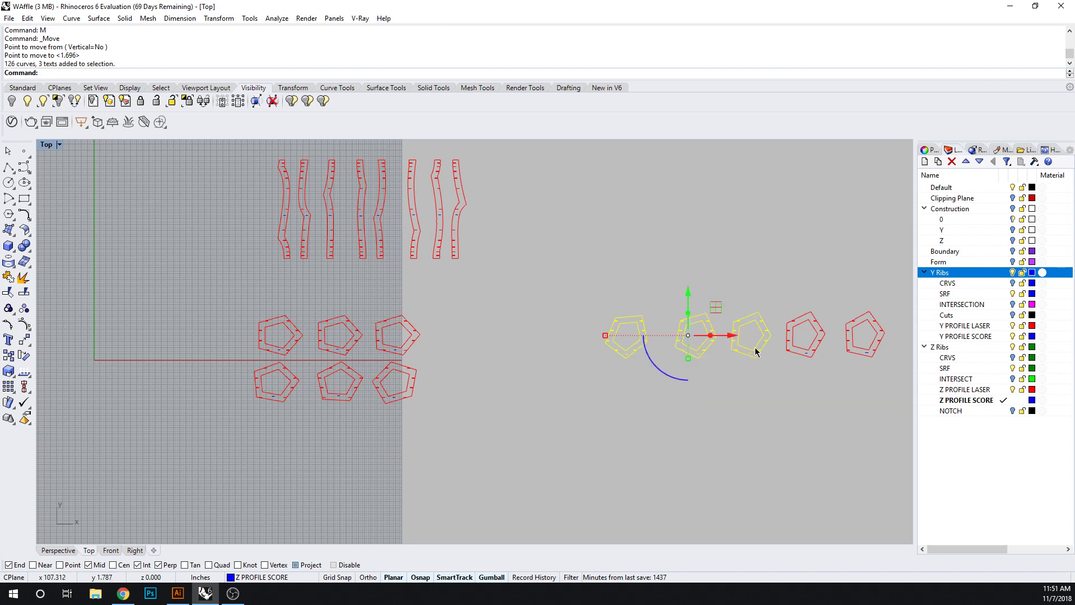
left_click_drag(723, 334, 602, 334)
left_click(524, 300)
left_click_drag(550, 297, 686, 381)
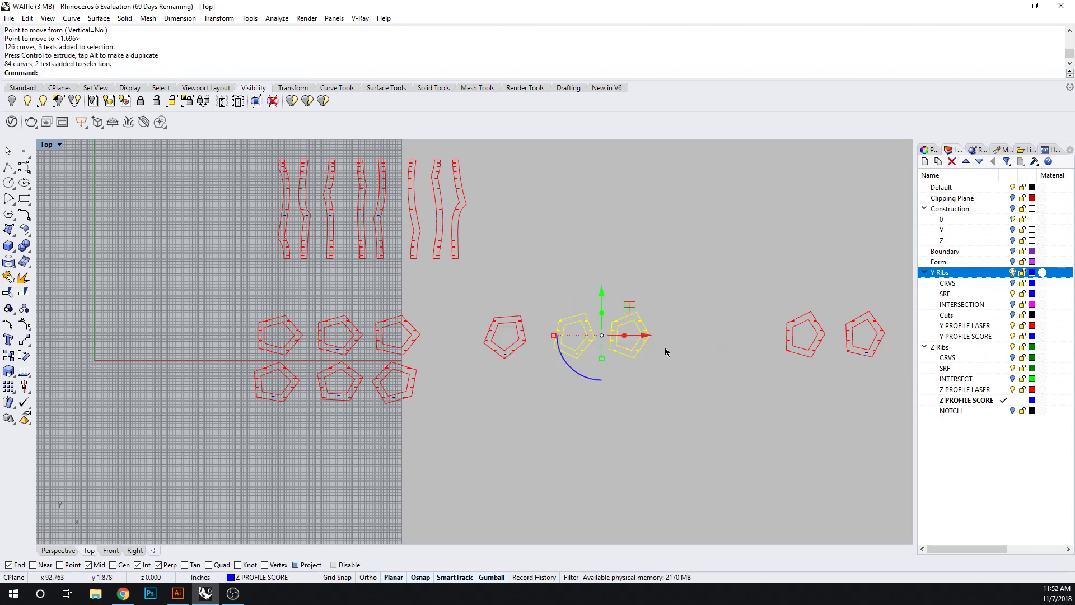
left_click_drag(646, 335, 750, 384)
left_click(694, 356)
Move the last two Z rib profiles with their labels into a row beneath the seventh and eighth profiles.
scroll(667, 375, "down", 4)
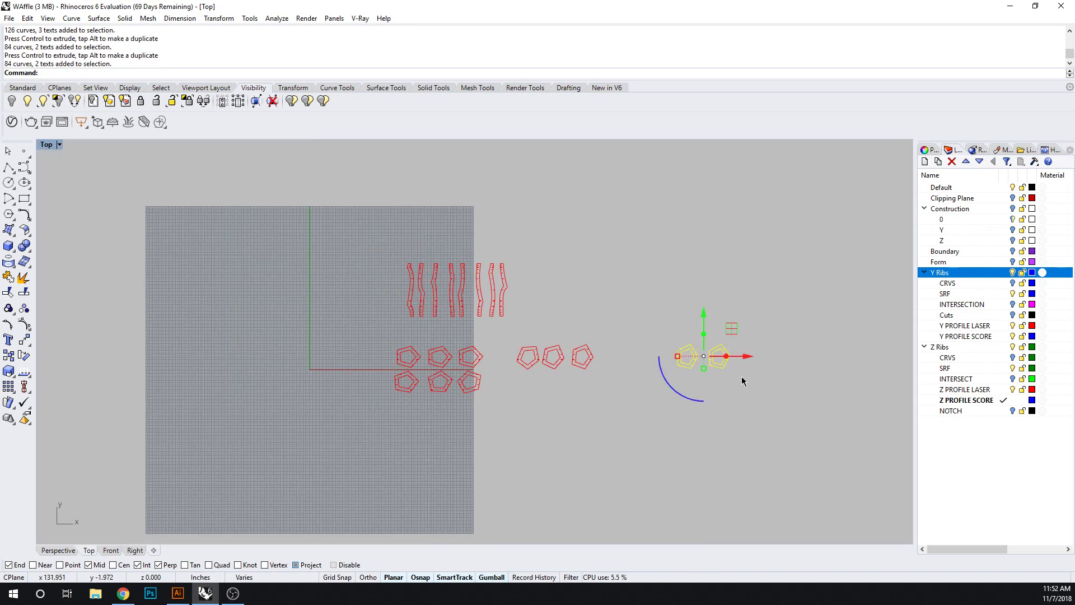
type("M")
key("Return")
left_click(698, 343)
scroll(532, 375, "up", 5)
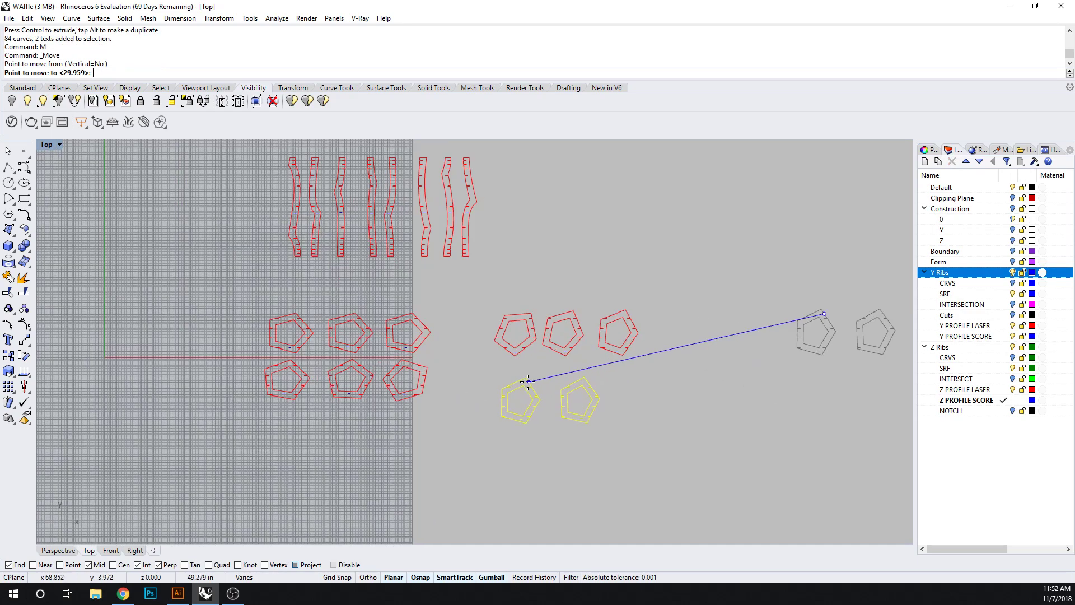
left_click(518, 355)
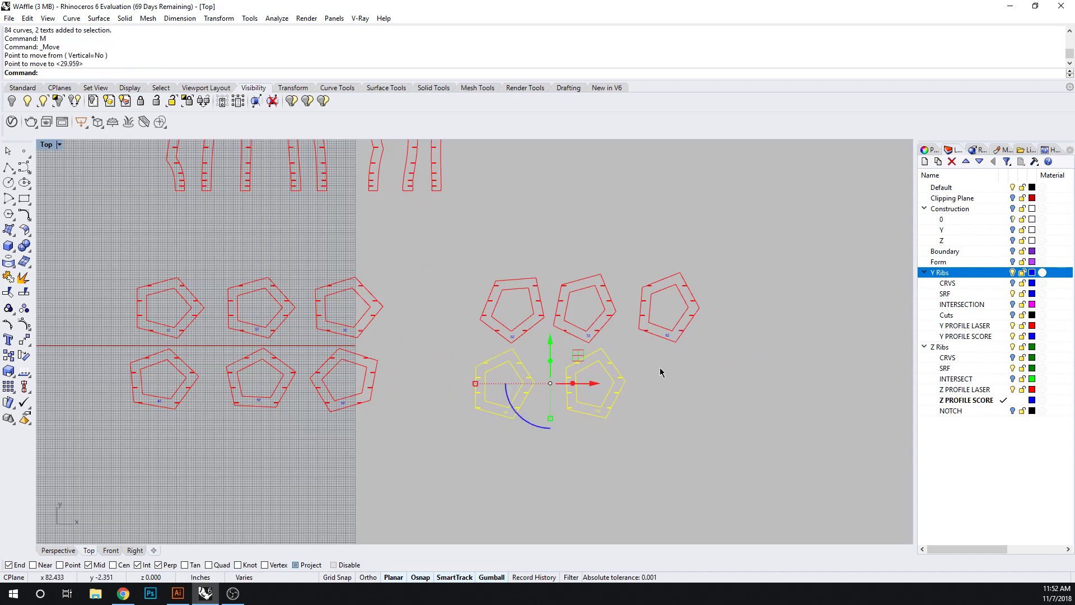
key("Escape")
Examine the labels 1A to 4B on the Y rib profiles and check which layer the 1A text is on.
right_click_drag(478, 351, 568, 441)
scroll(291, 222, "up", 3)
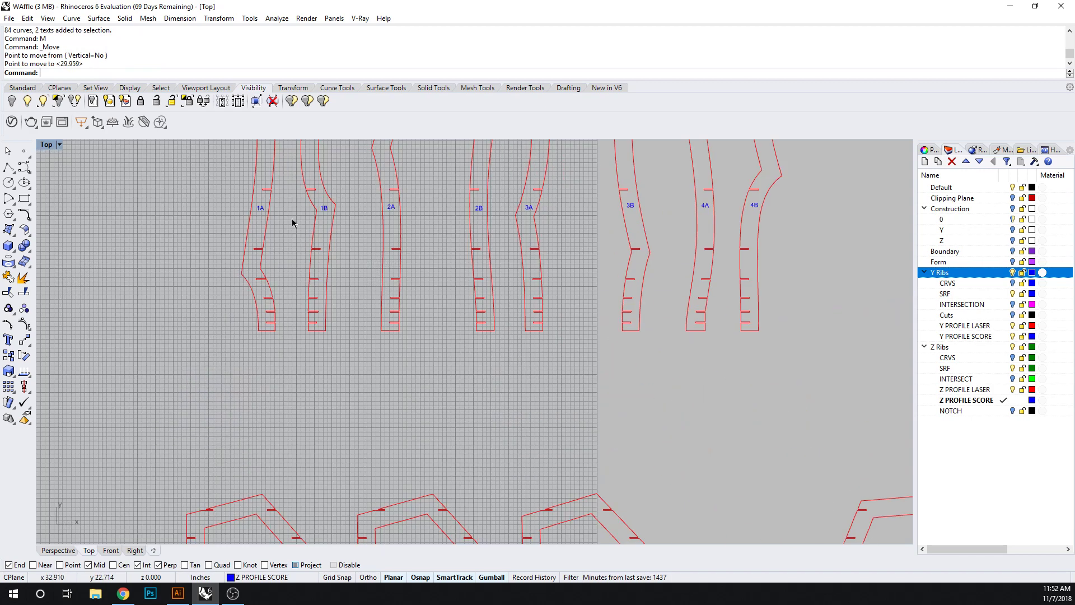
left_click(264, 213)
scroll(286, 297, "up", 4)
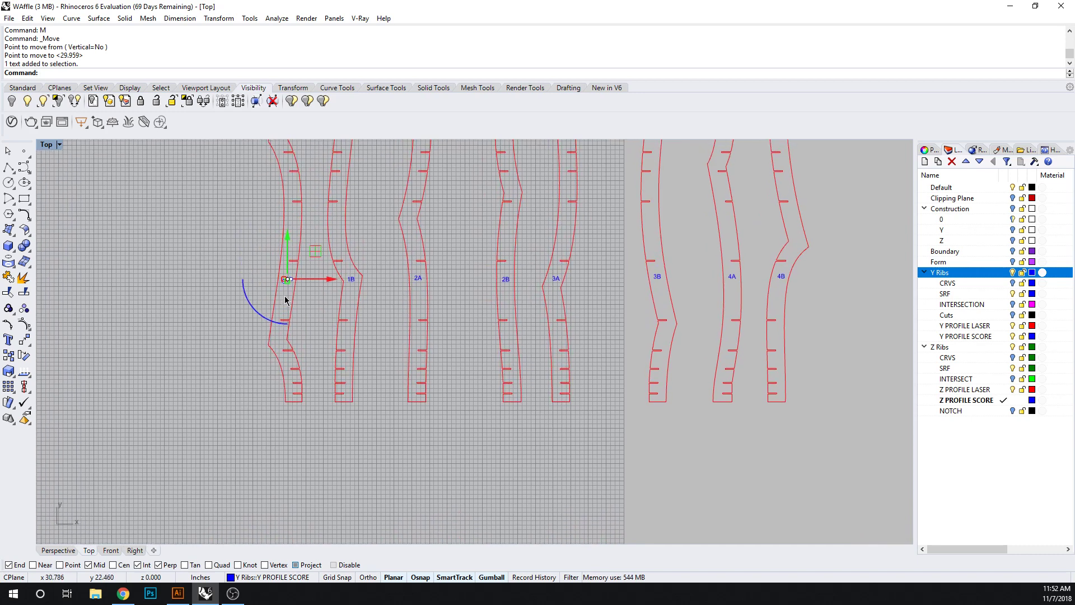
key("Escape")
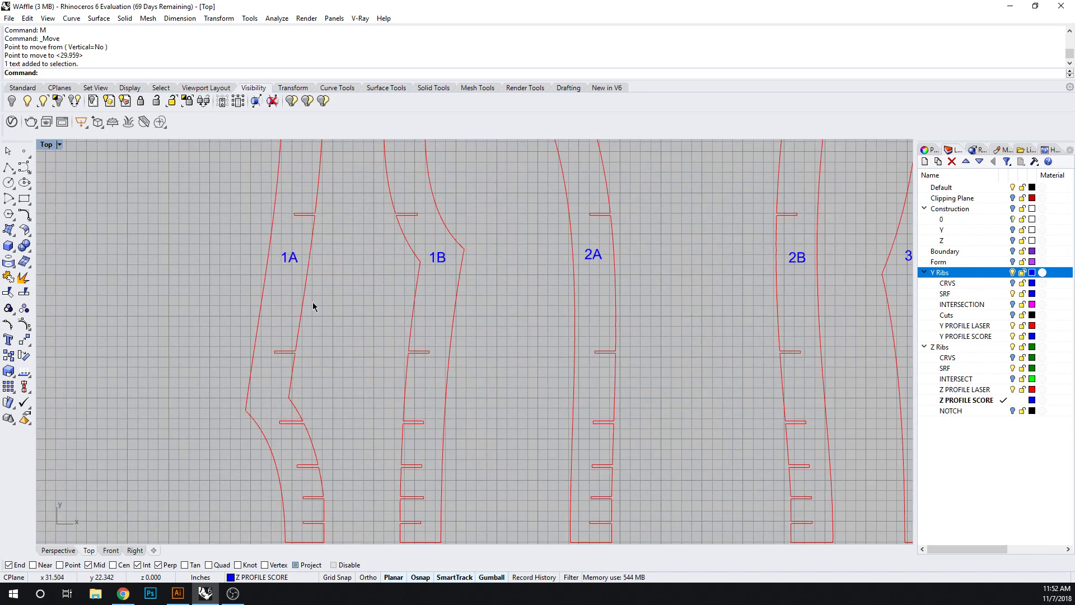
scroll(296, 269, "down", 5)
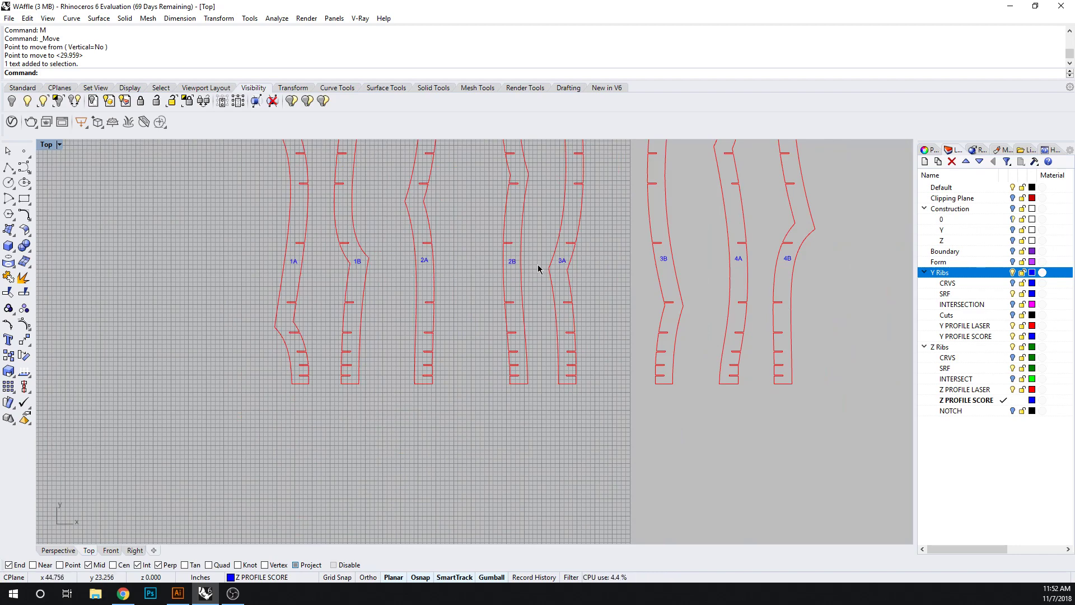
Examine the labels on the Z rib profiles and check which layer the 1Z text is on.
scroll(589, 442, "down", 4)
right_click_drag(589, 453, 528, 328)
scroll(281, 385, "up", 6)
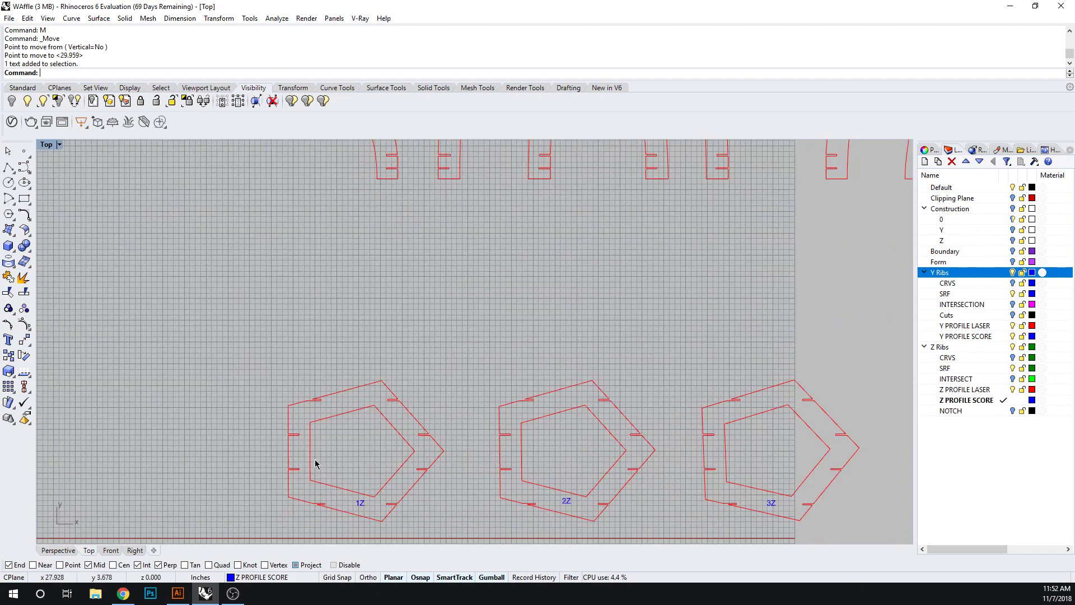
right_click_drag(324, 506, 327, 465)
scroll(352, 450, "down", 10)
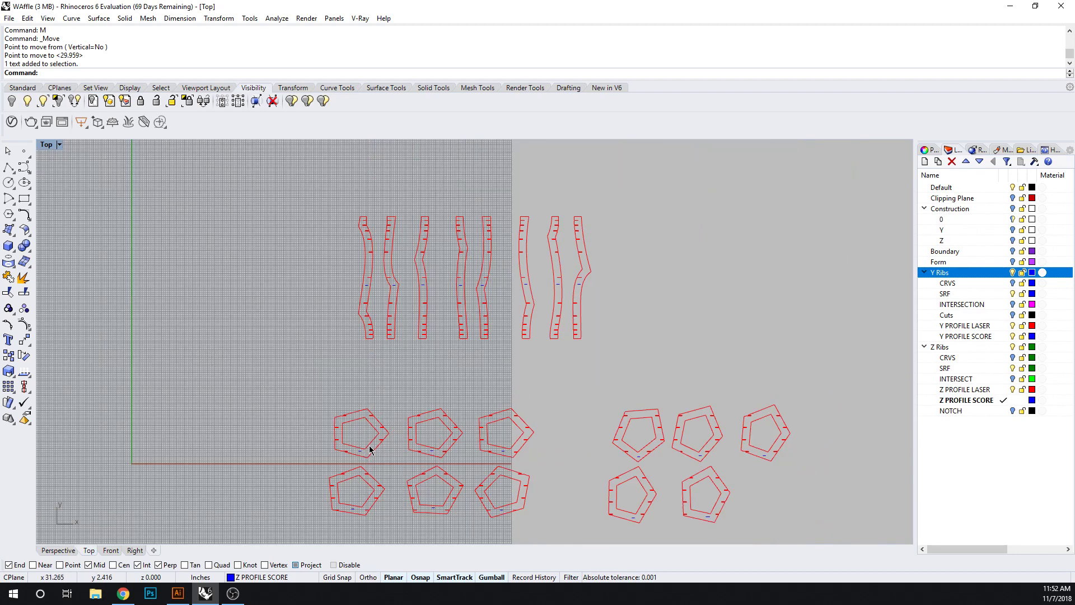
right_click_drag(397, 464, 402, 426)
scroll(389, 426, "up", 4)
scroll(390, 430, "up", 2)
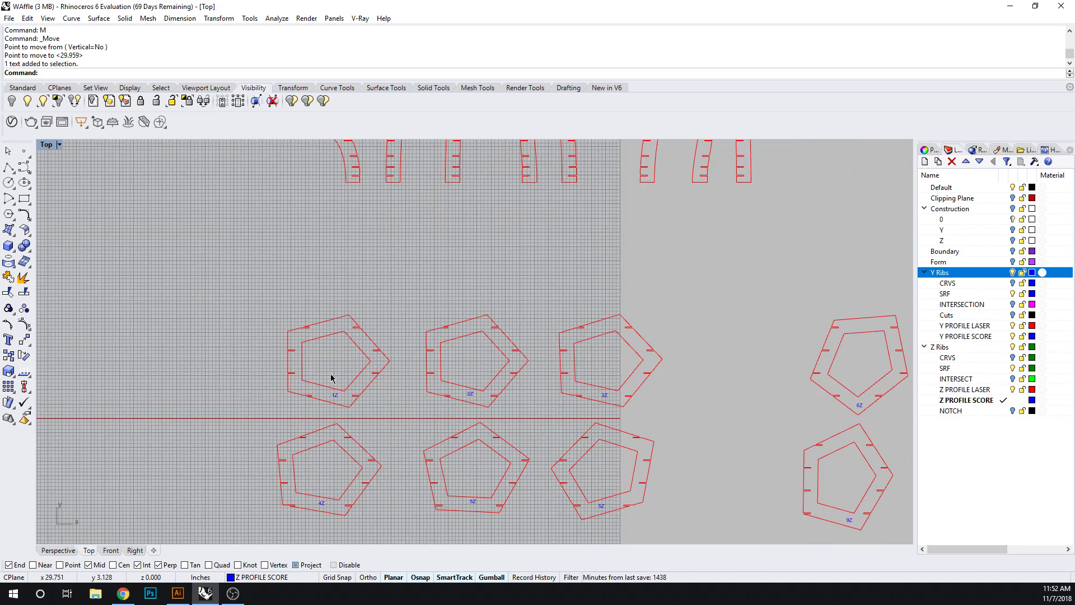
scroll(345, 411, "up", 8)
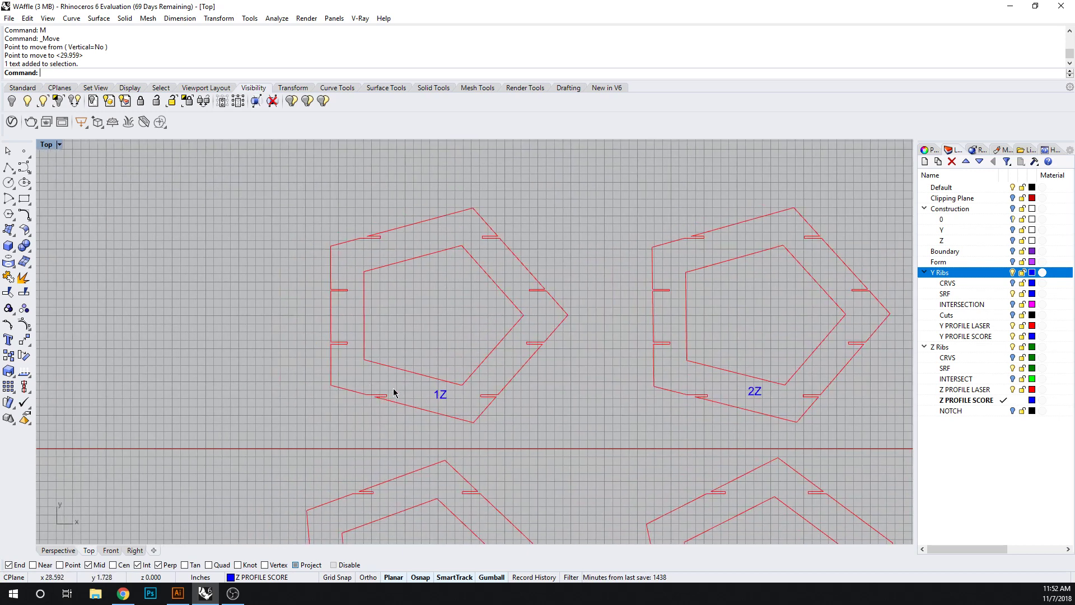
left_click(441, 398)
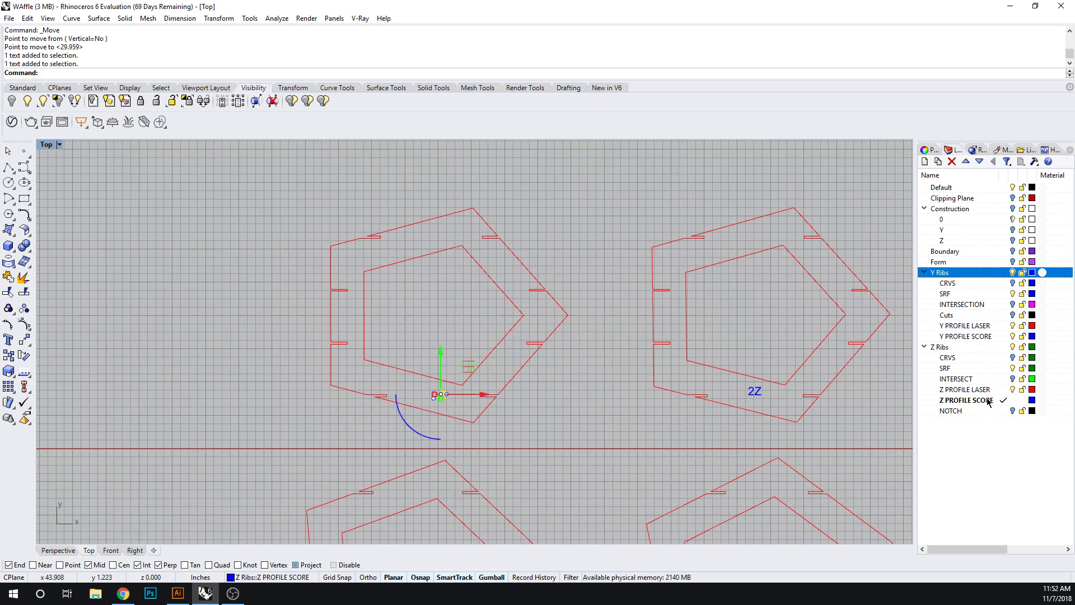
left_click(602, 403)
scroll(440, 408, "up", 6)
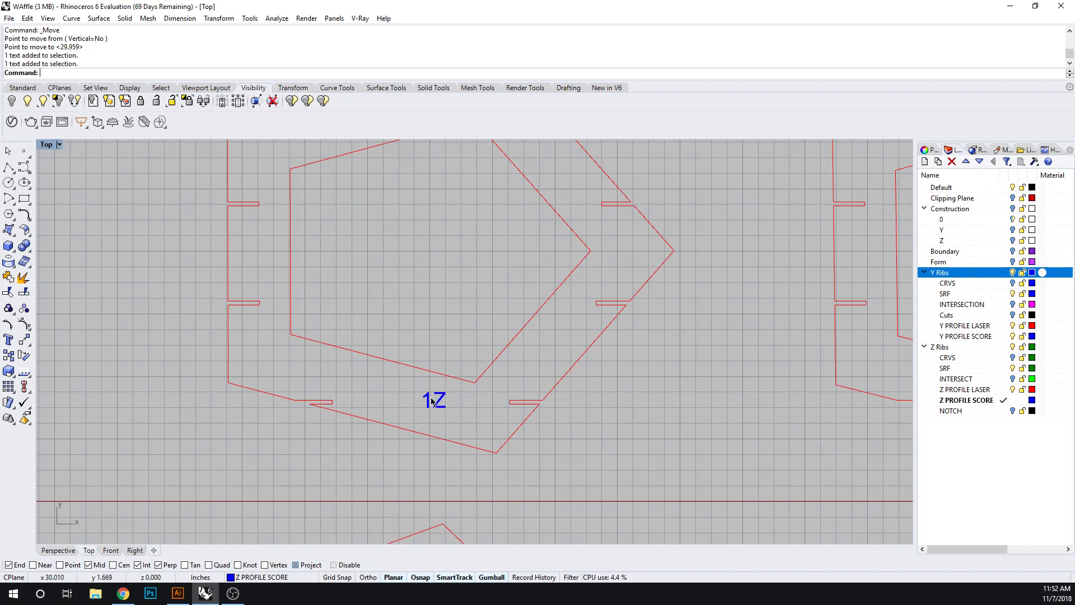
Compare the label size and placement between the notches on the Y rib and Z rib profiles.
scroll(432, 401, "down", 6)
scroll(417, 426, "down", 7)
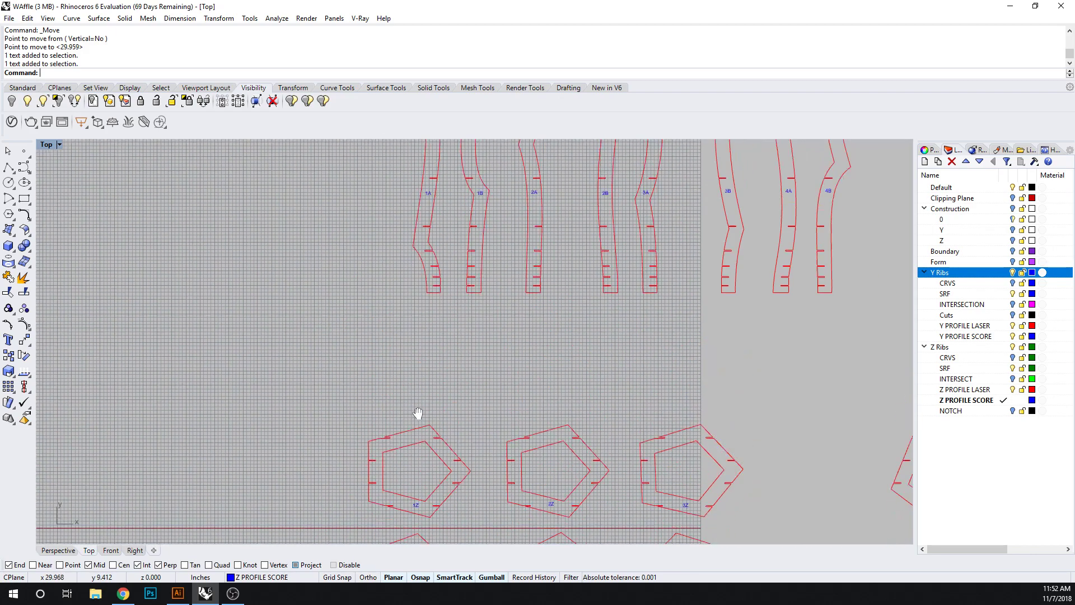
right_click_drag(528, 313, 453, 405)
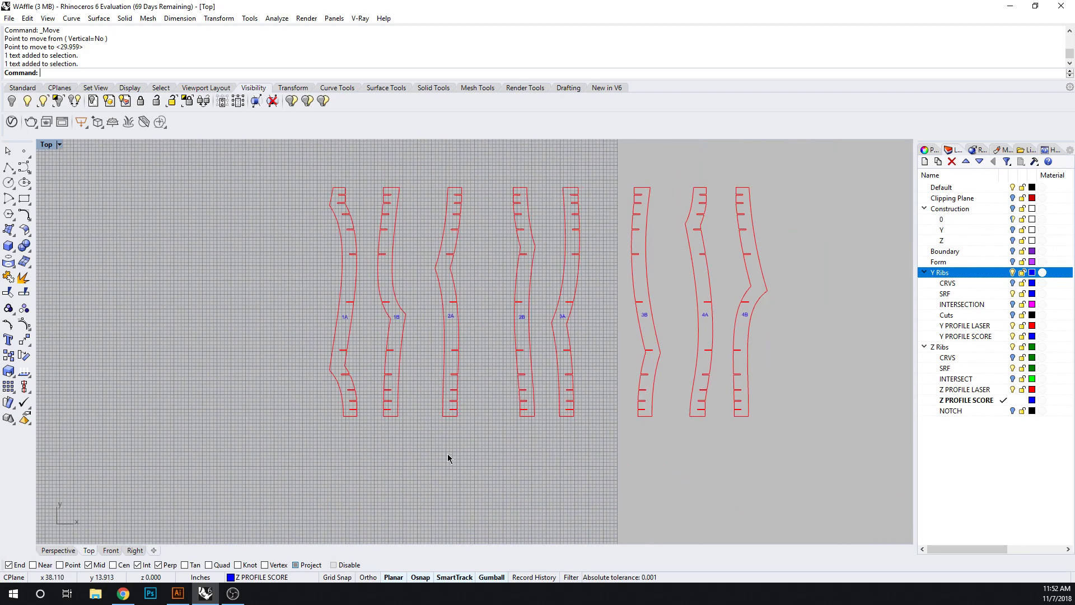
right_click_drag(369, 446, 376, 368)
scroll(368, 338, "up", 8)
scroll(391, 419, "down", 8)
right_click_drag(424, 436, 418, 331)
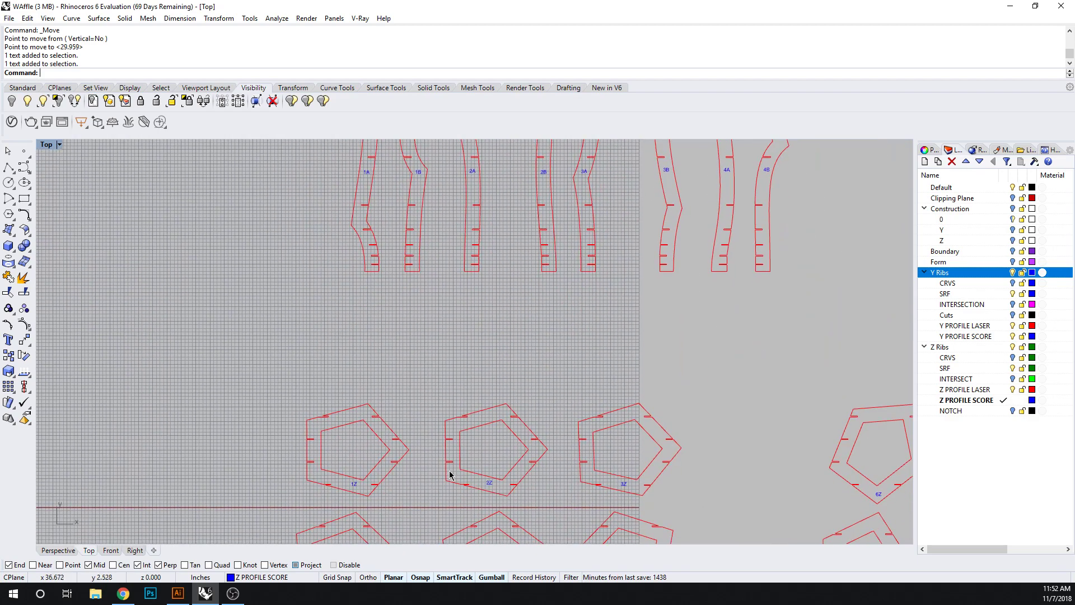
scroll(338, 476, "up", 12)
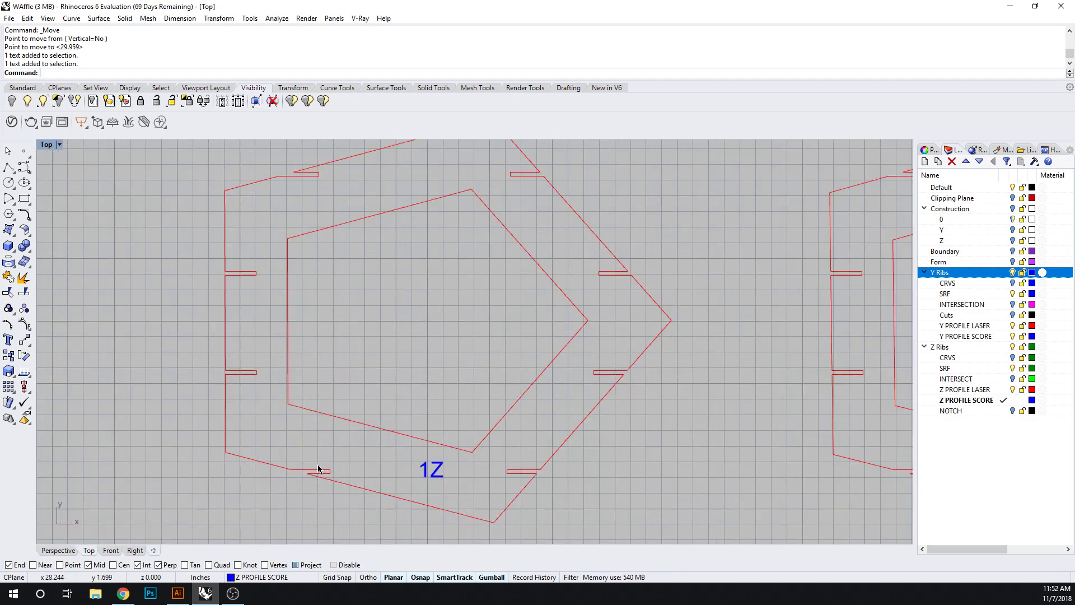
scroll(318, 468, "down", 9)
scroll(284, 420, "down", 7)
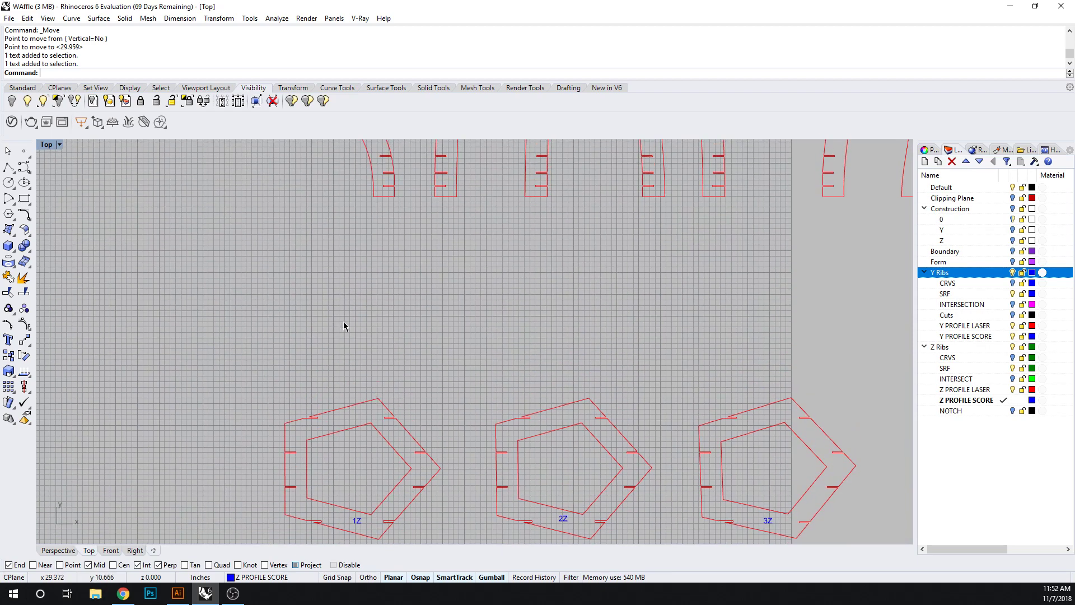
Start a new Text annotation near the 1Z label and set its text height to 0.125 in.
scroll(330, 427, "up", 7)
scroll(336, 428, "up", 10)
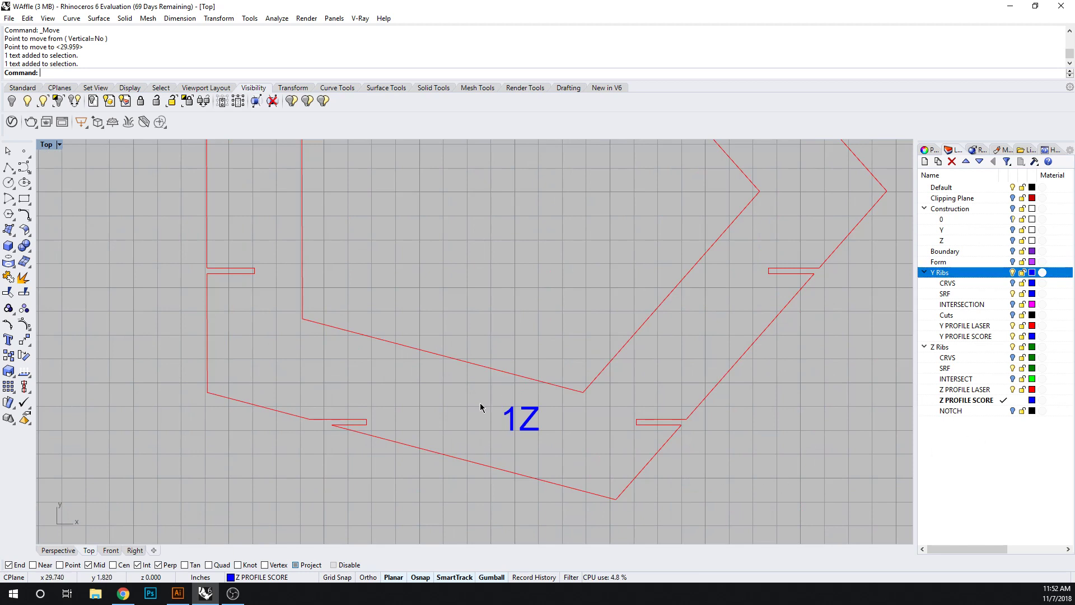
type("Text")
key("Return")
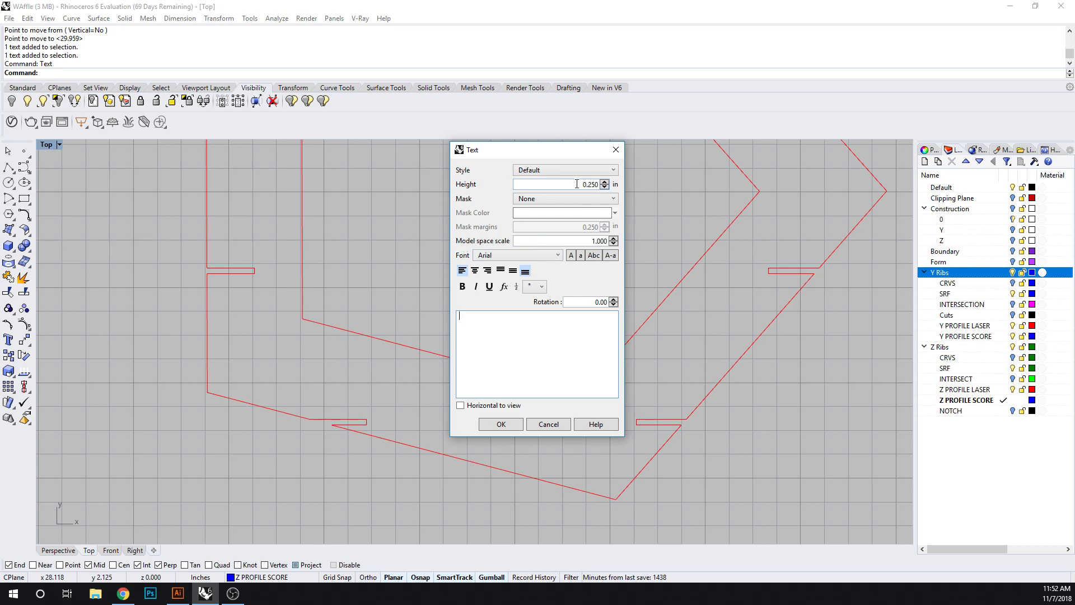
left_click_drag(577, 184, 612, 189)
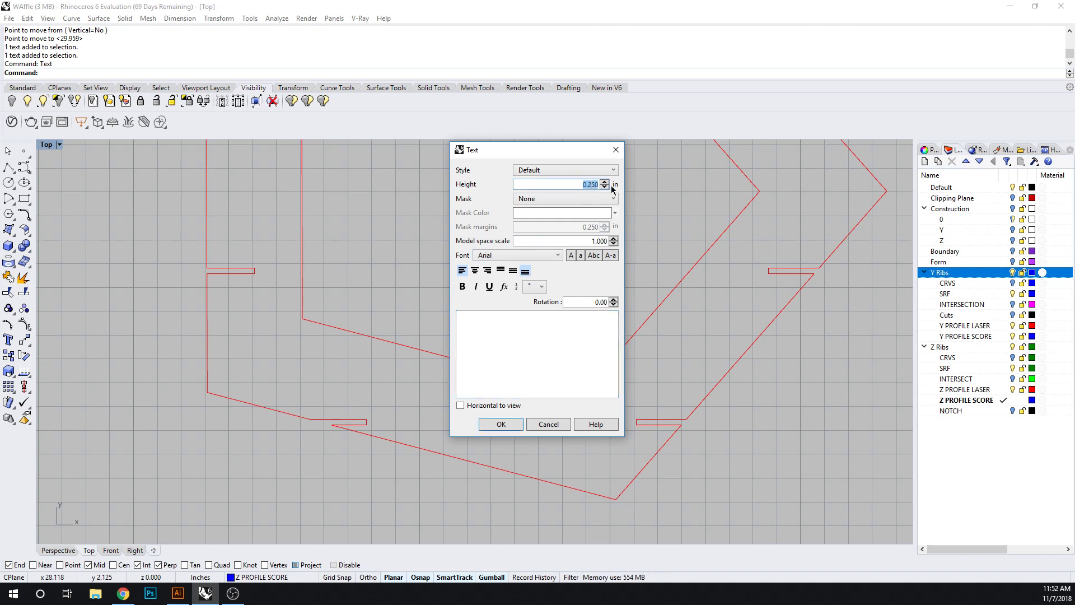
key("BackSpace")
left_click(507, 331)
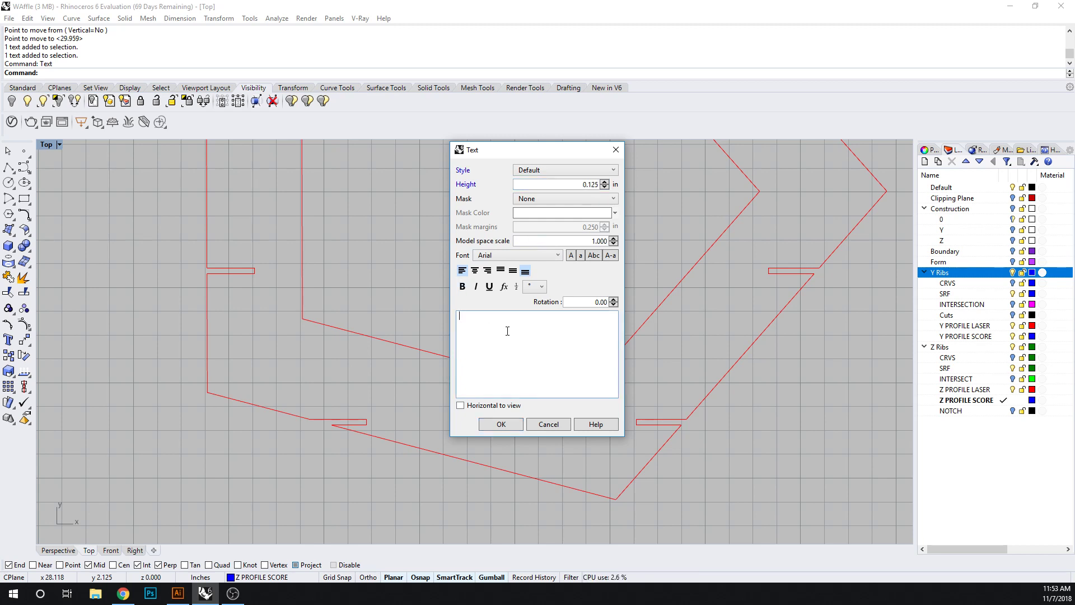
Save the current text settings as a new annotation style named 2nd Anno.
left_click(567, 174)
mouse_move(654, 180)
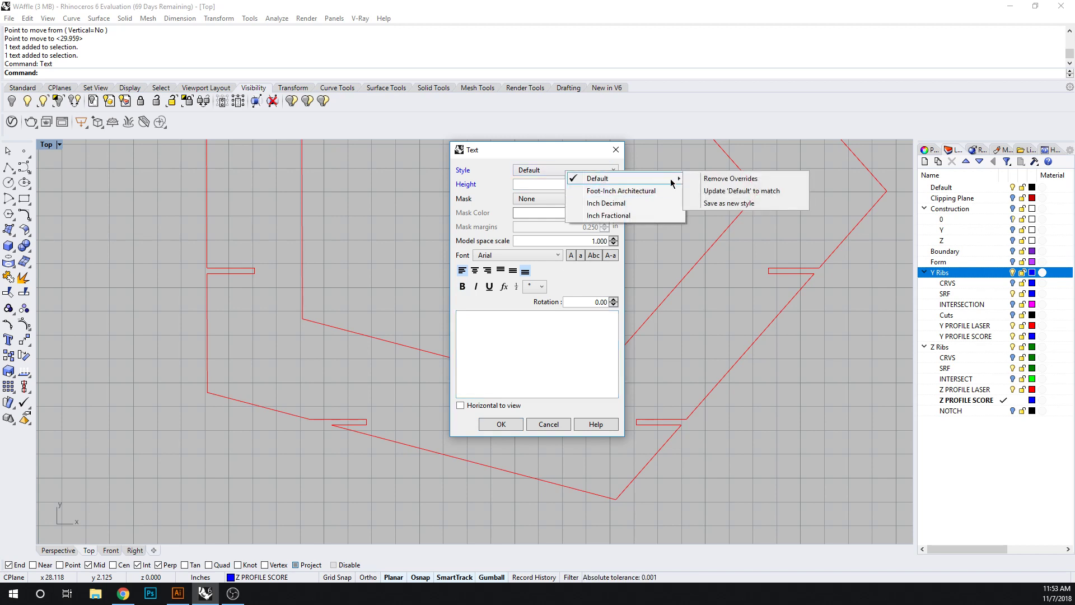
left_click(706, 204)
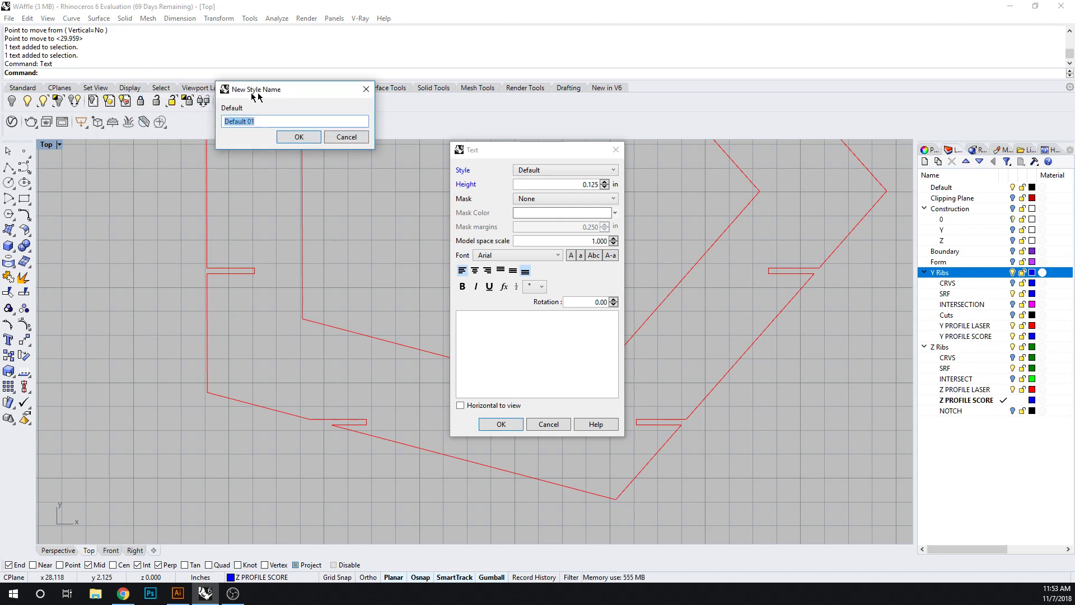
left_click_drag(253, 94, 743, 251)
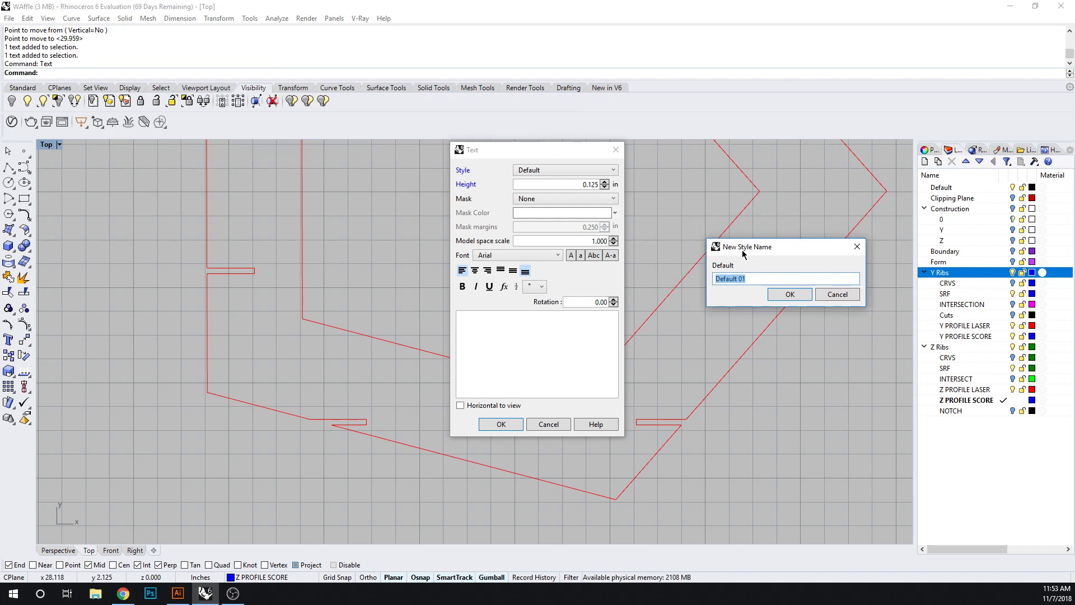
type("2nd Anno")
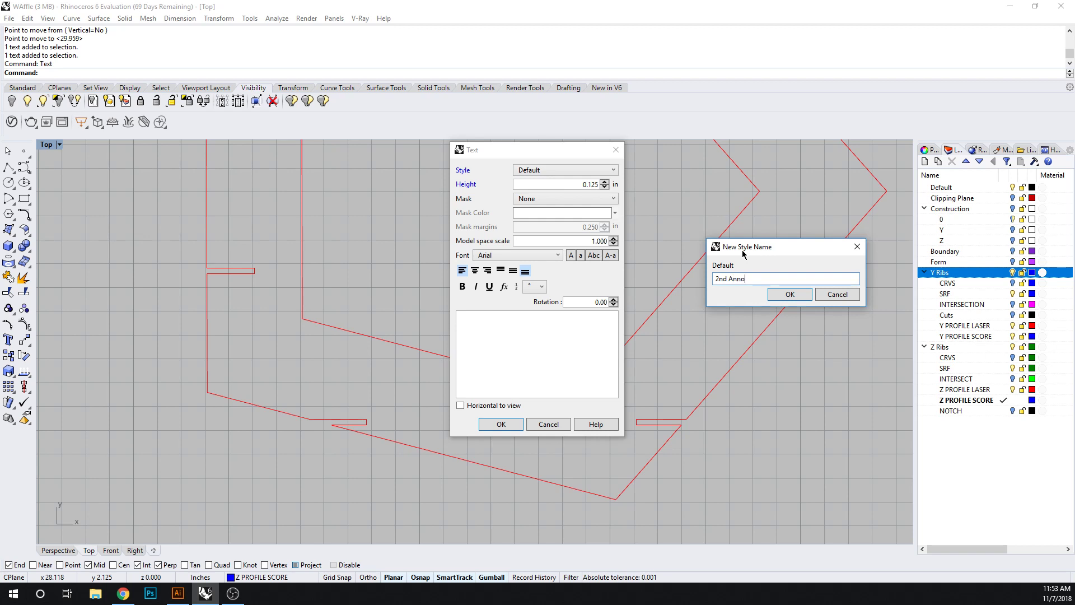
key("Return")
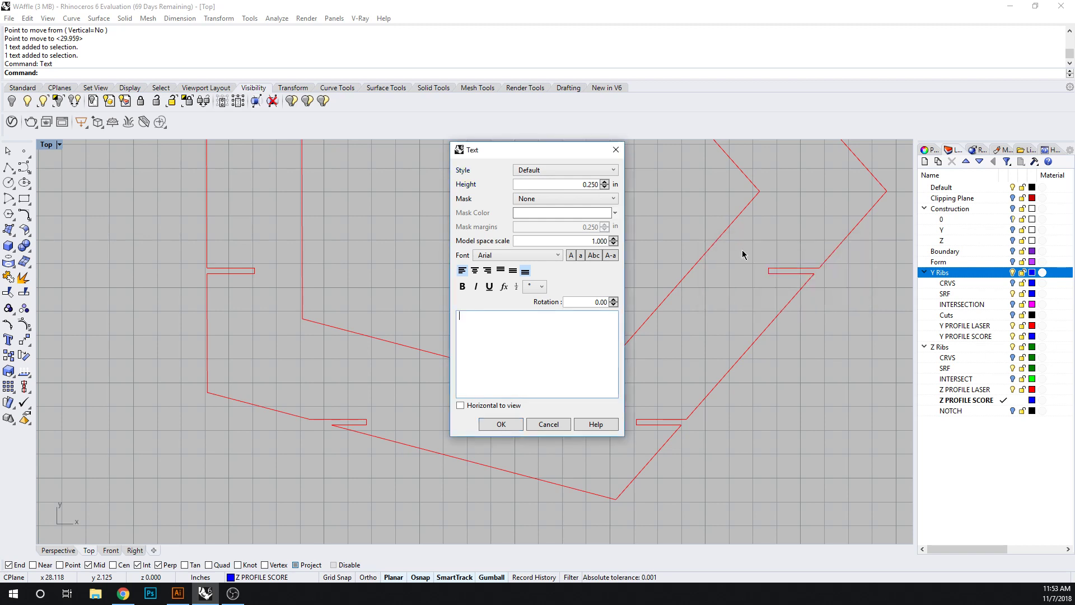
Apply the 2nd Anno style and place a 1A label above the lower-left notch of the 1Z rib profile.
left_click(580, 172)
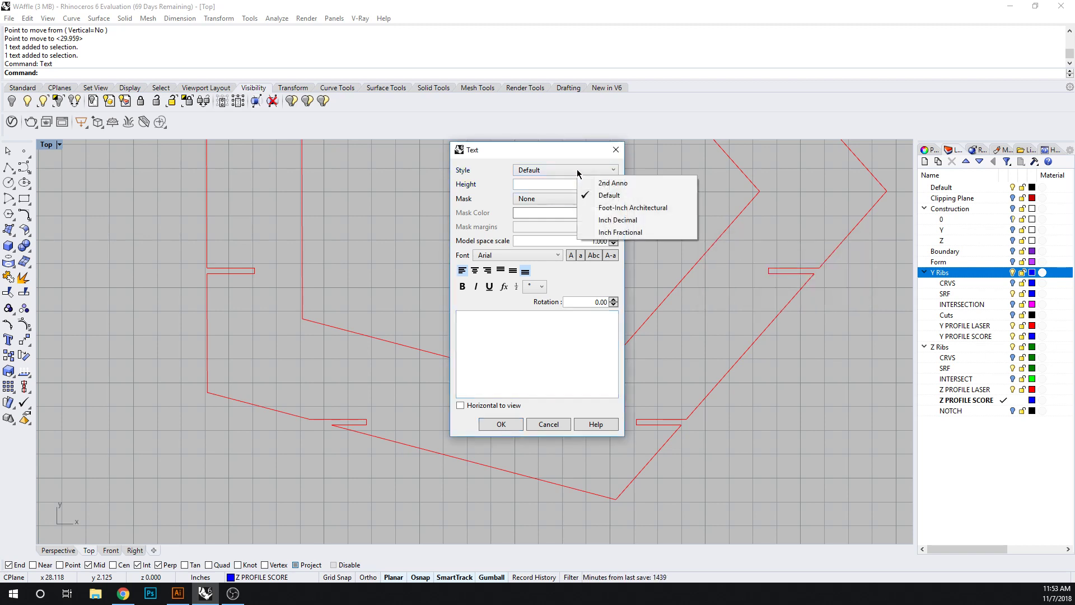
left_click(613, 183)
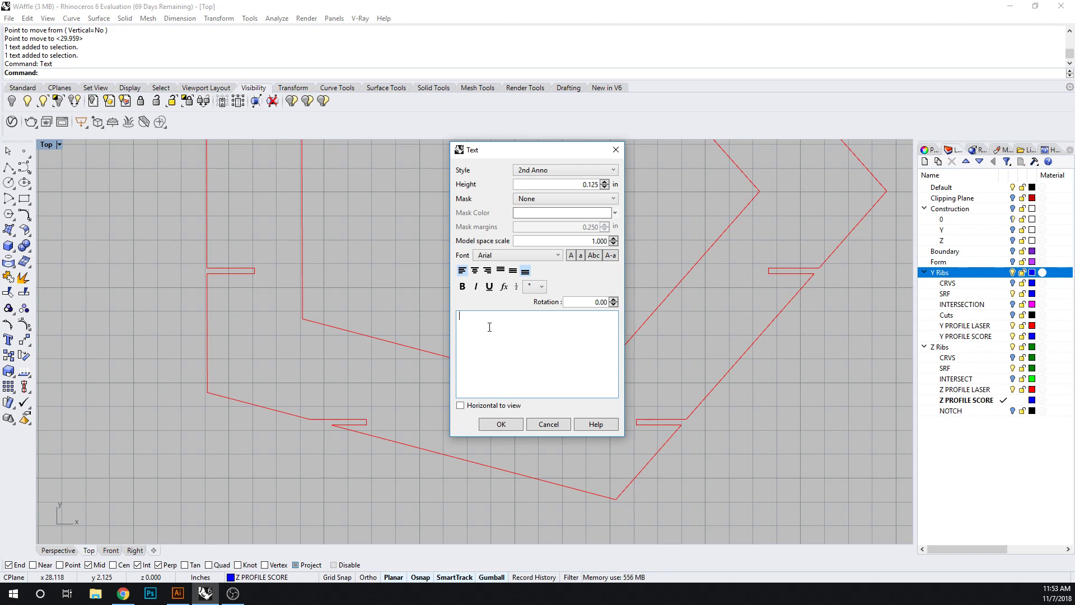
type("a")
left_click(488, 424)
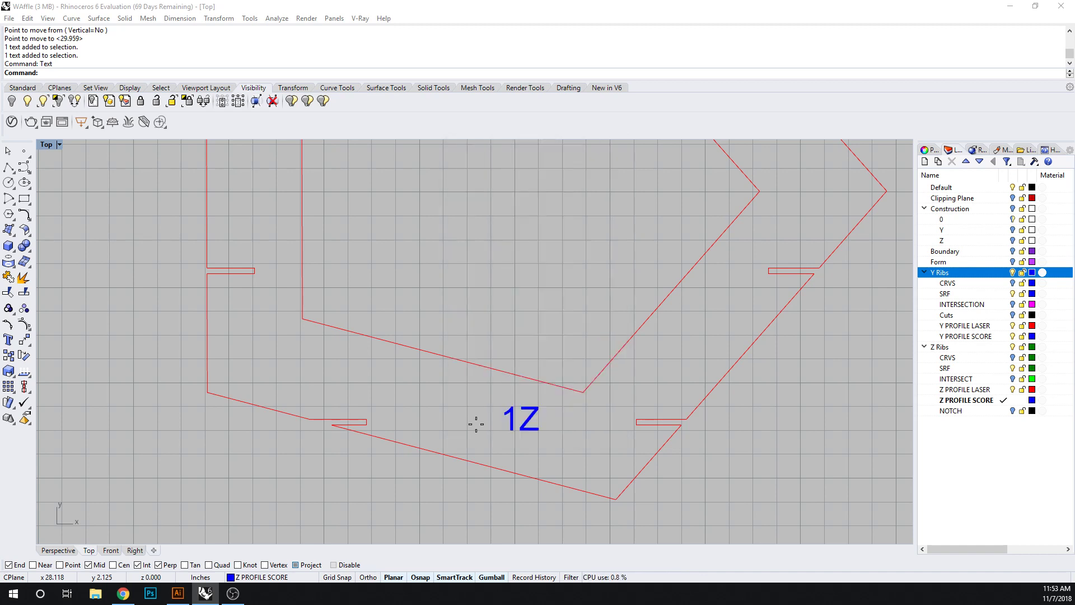
left_click(331, 409)
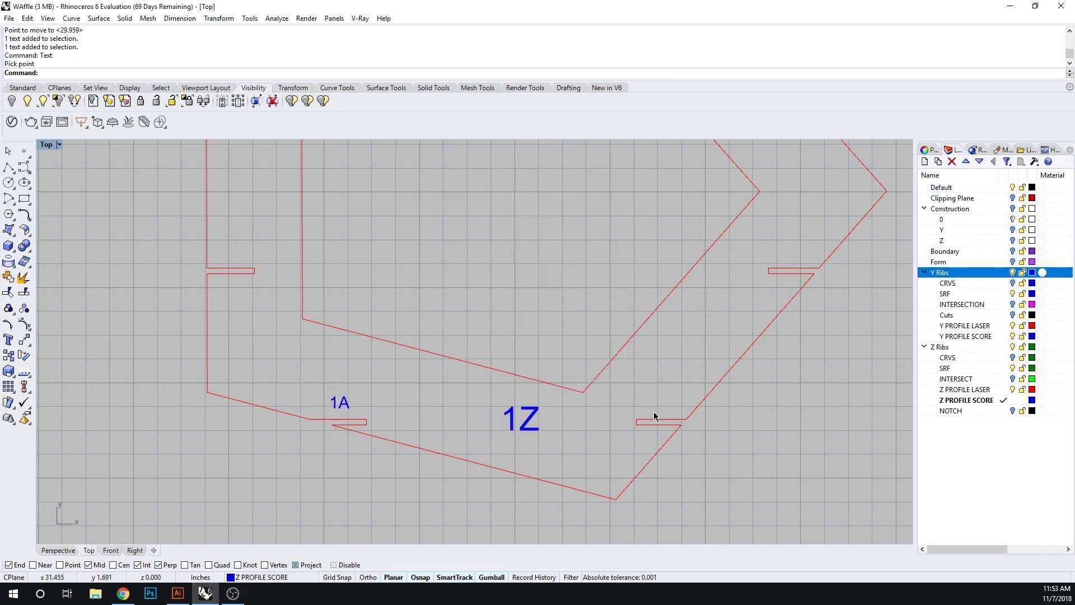
Place a 1B text label above the lower-right notch of the 1Z rib profile.
key("Return")
type("1b")
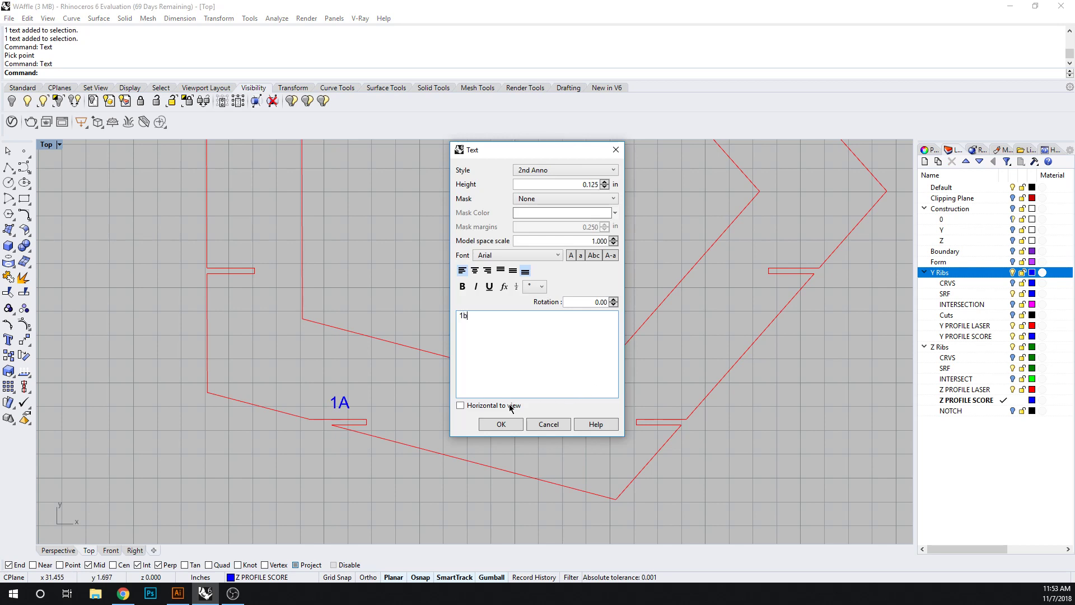
key("BackSpace")
type("B")
left_click(482, 425)
left_click(650, 410)
Label the second-lowest pair of notches on the 1Z profile, 2A above the left notch and 2B above the right one.
key("Return")
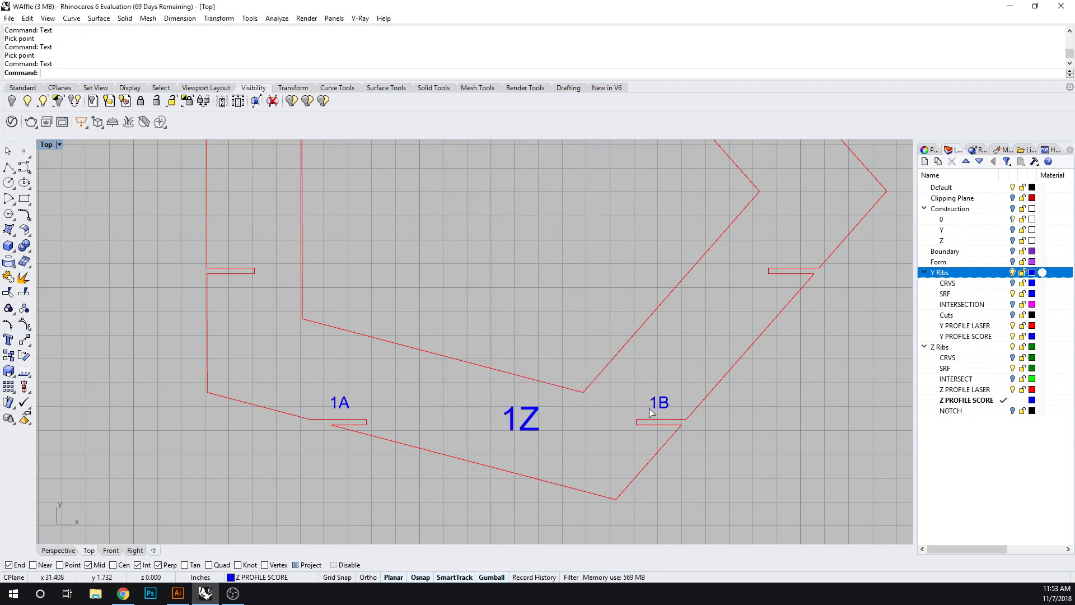
type("2A")
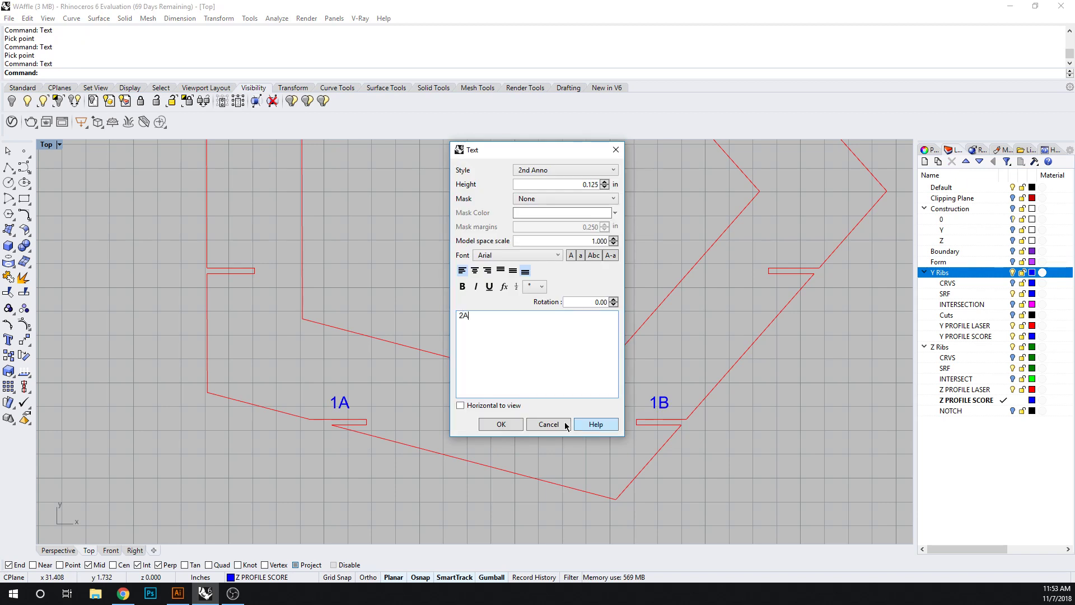
left_click(498, 424)
left_click(218, 262)
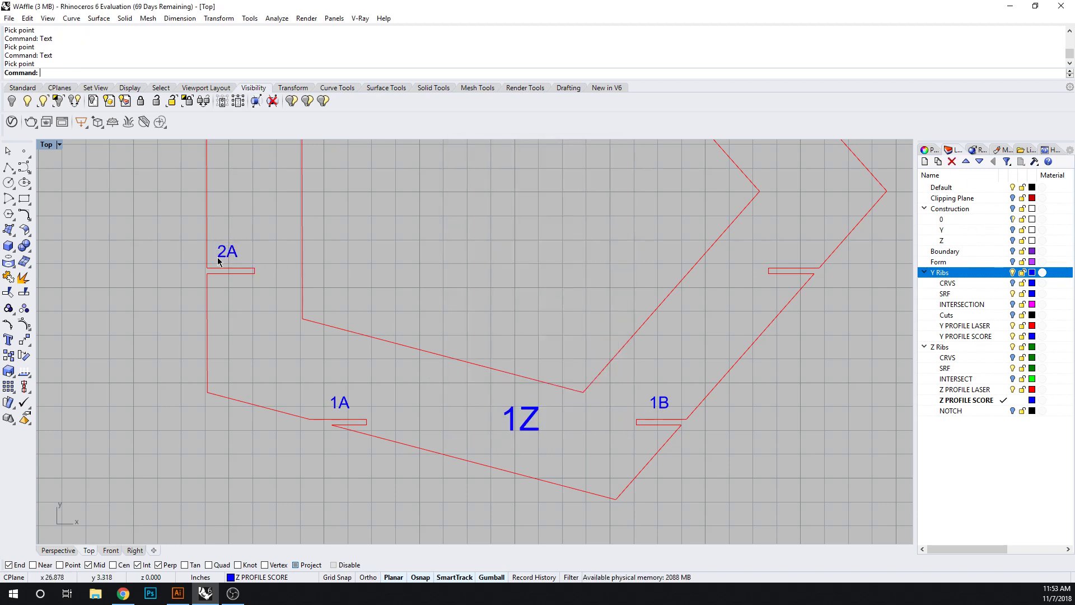
key("Return")
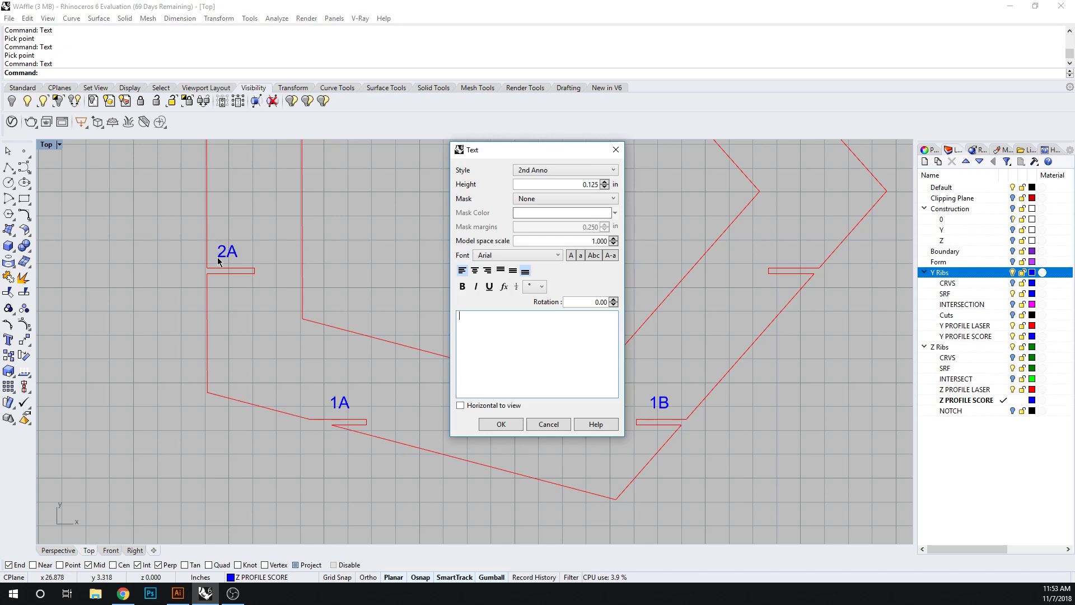
type("2B")
left_click(502, 424)
left_click(787, 263)
Label the third pair of notches on the 1Z profile, 3A above the left notch and 3B above the right one.
scroll(674, 230, "down", 3)
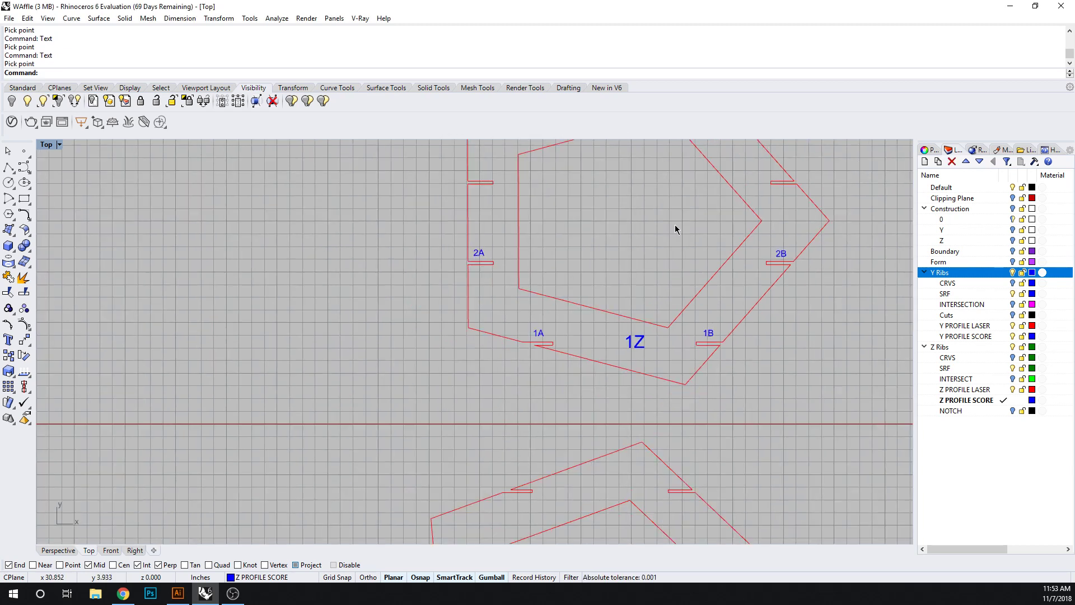
key("Return")
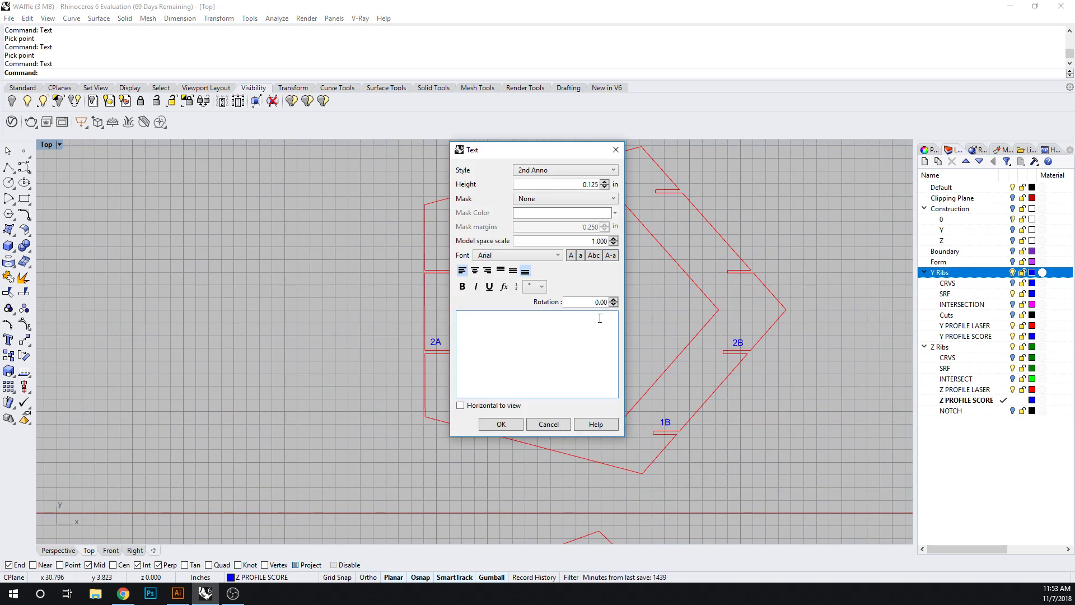
left_click(513, 424)
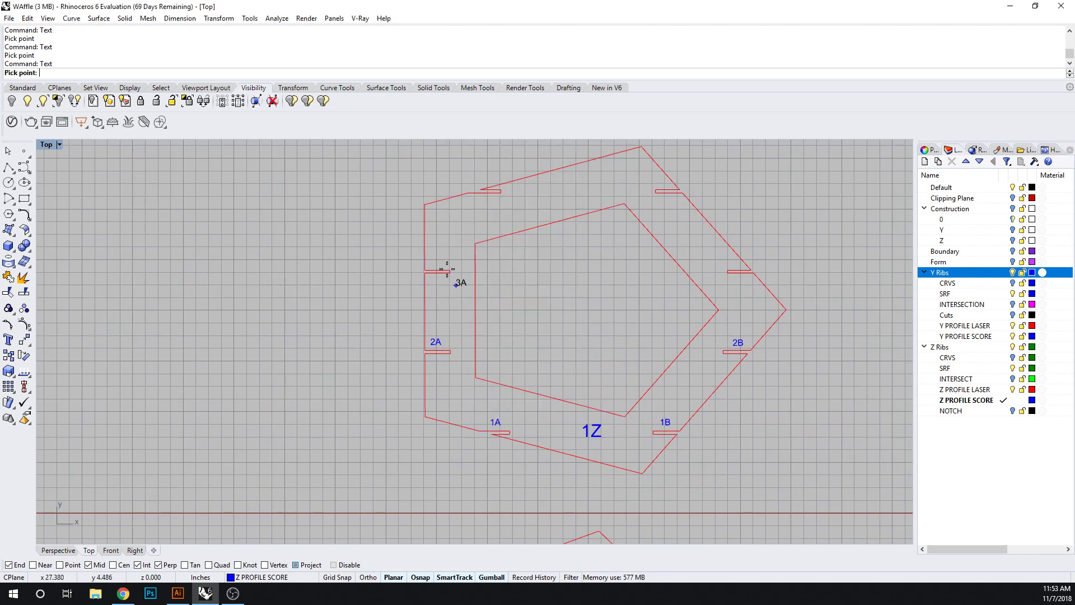
left_click(434, 258)
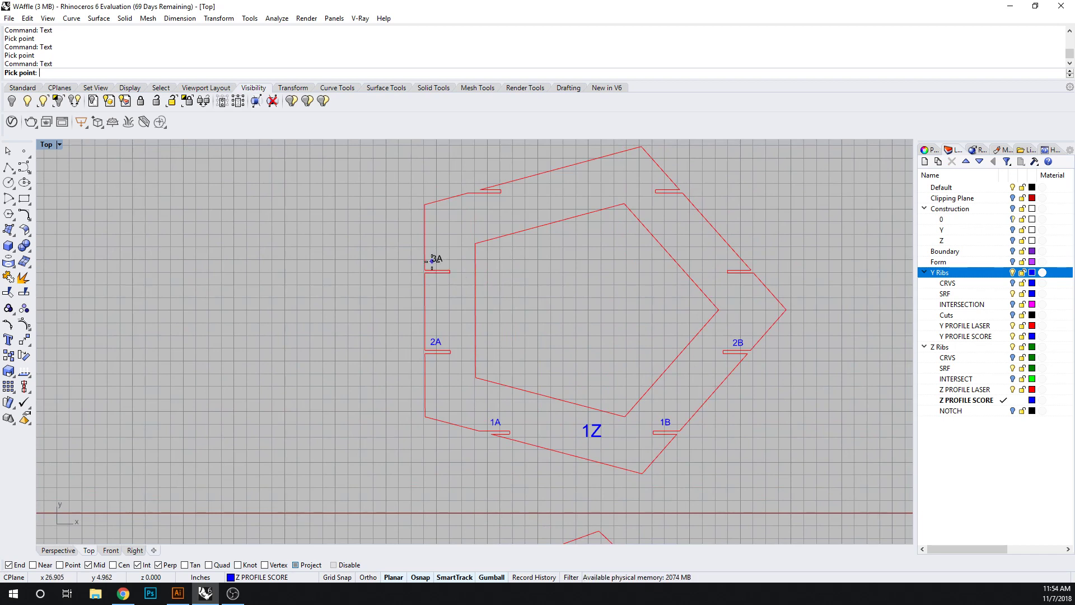
key("Return")
type("3B")
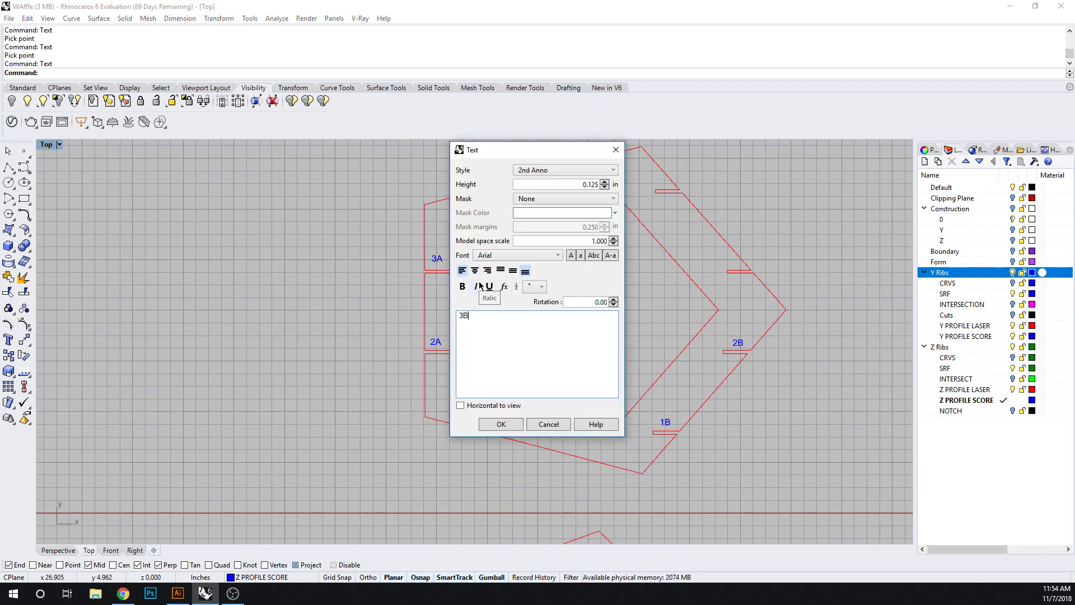
left_click(502, 426)
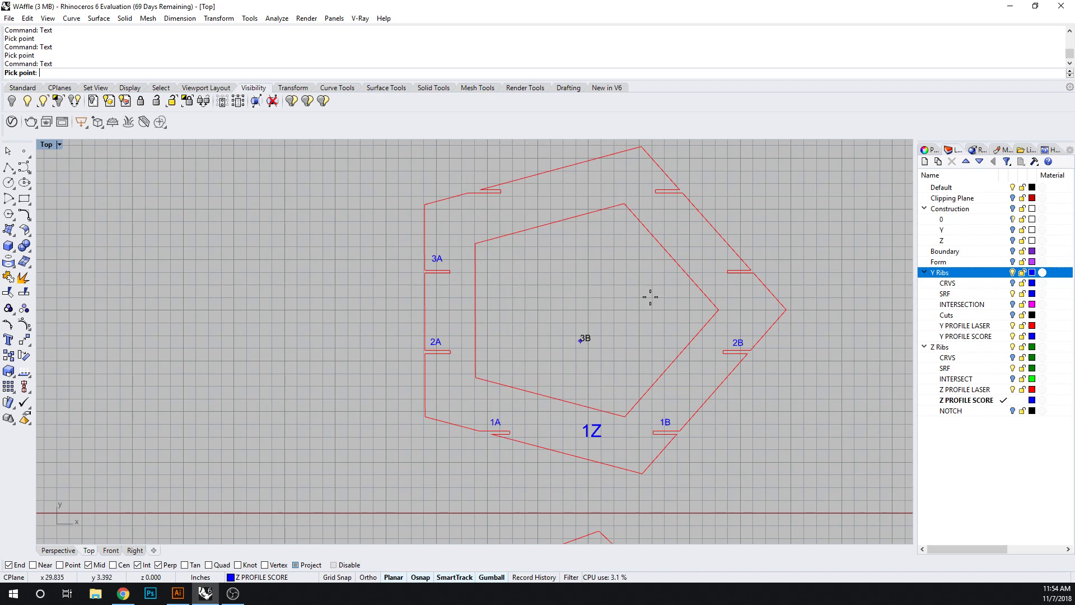
left_click(727, 260)
Label the top pair of notches on the 1Z profile, 4A below the left notch and 4B below the right one.
key("Return")
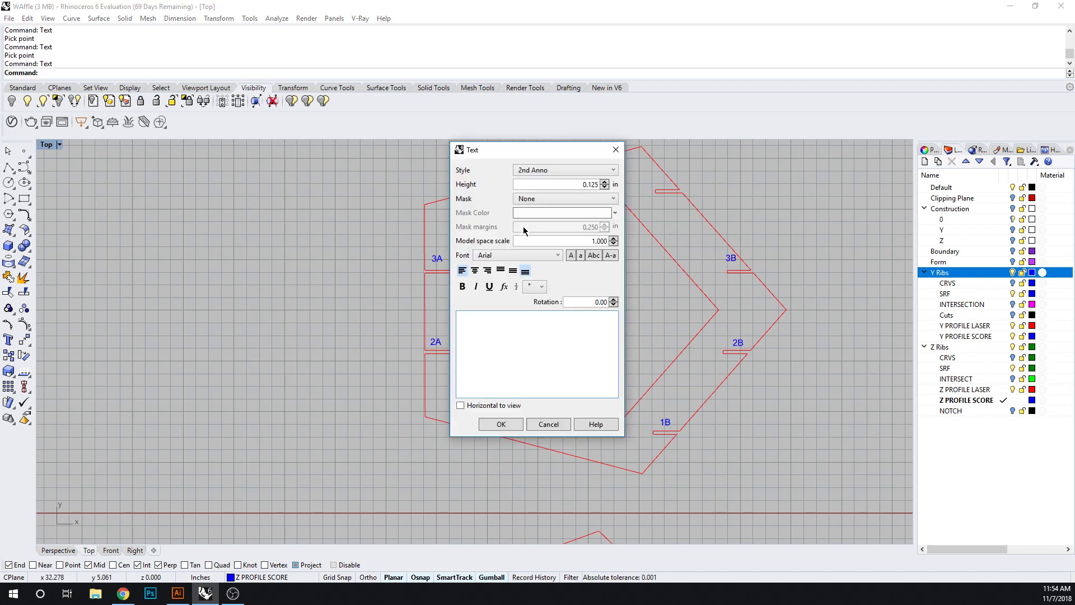
left_click(507, 425)
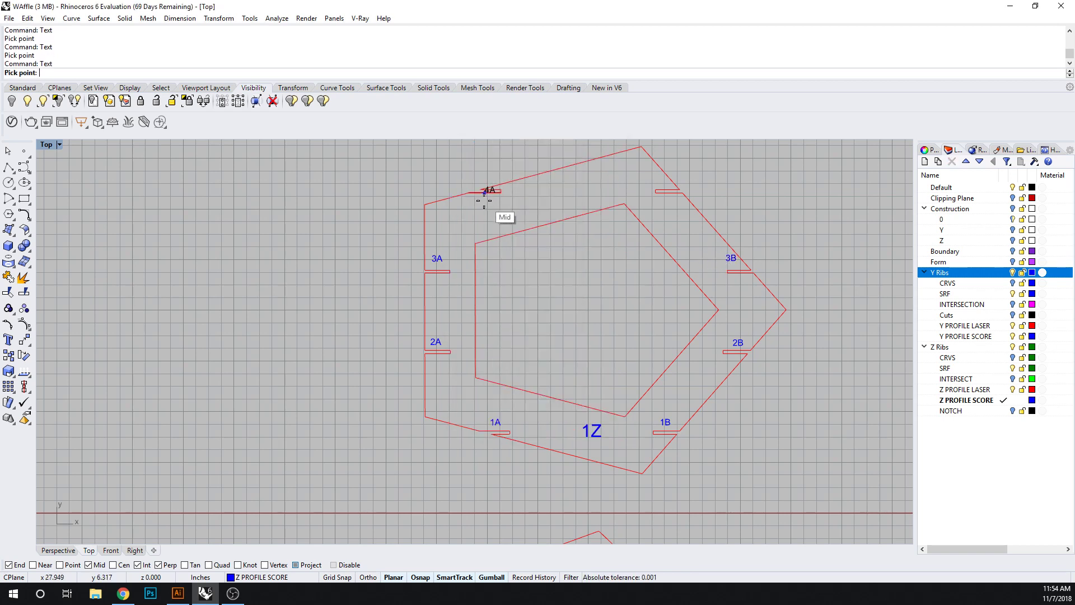
left_click(480, 209)
key("Return")
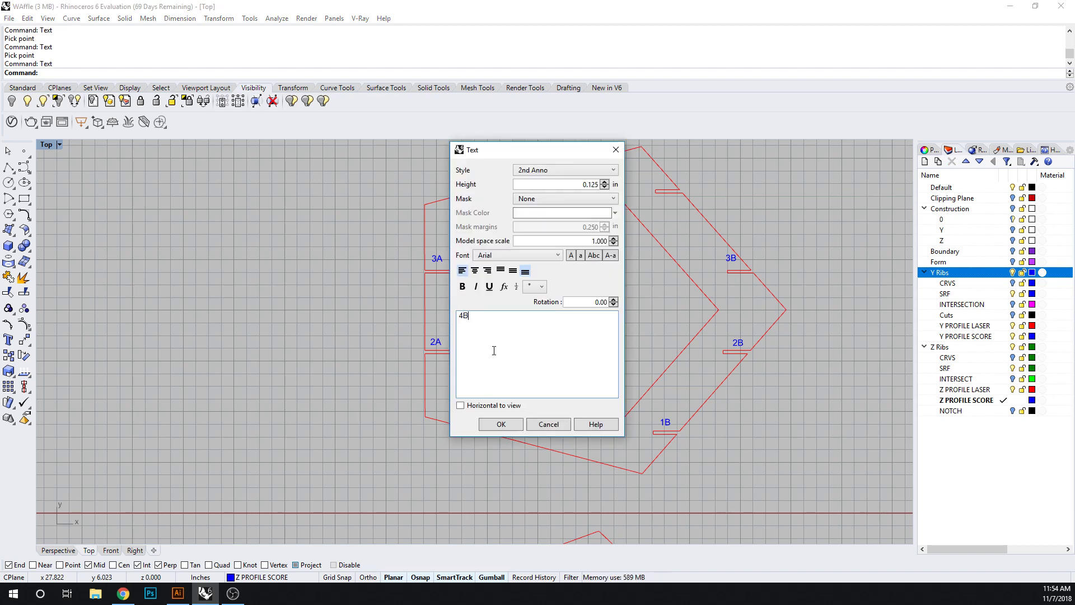
left_click(501, 424)
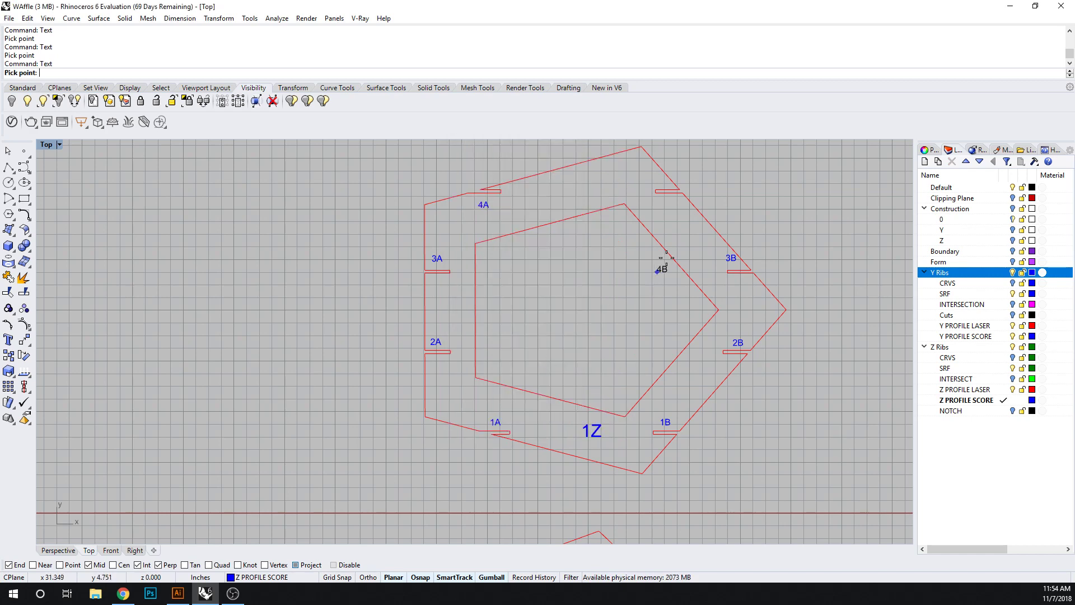
left_click(664, 205)
Lock the Z PROFILE LASER and Y PROFILE LASER layers.
scroll(680, 247, "down", 5)
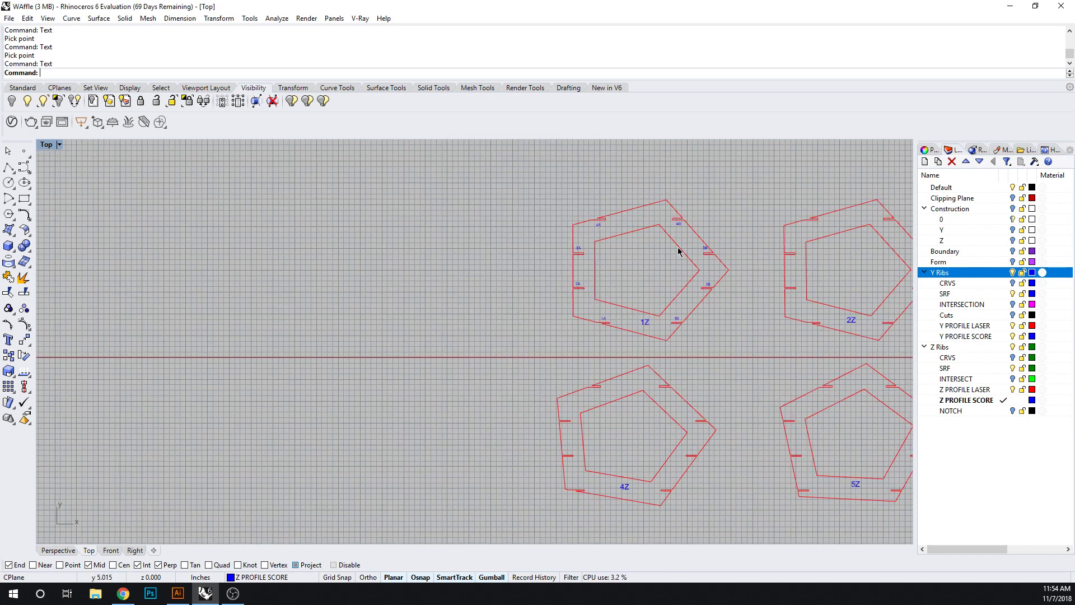
right_click_drag(655, 270, 631, 269)
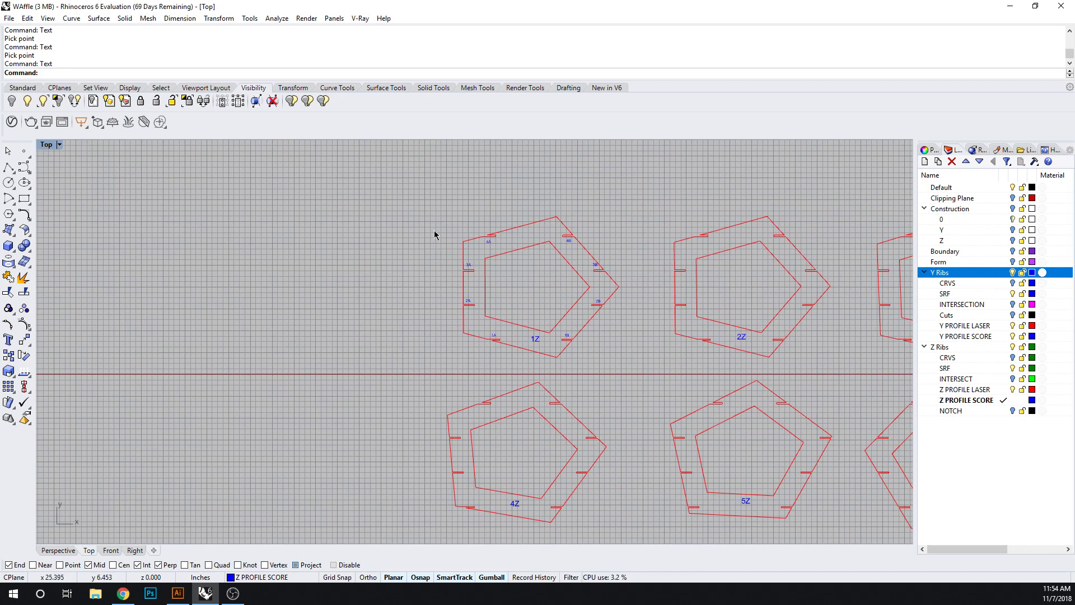
left_click_drag(446, 204, 445, 168)
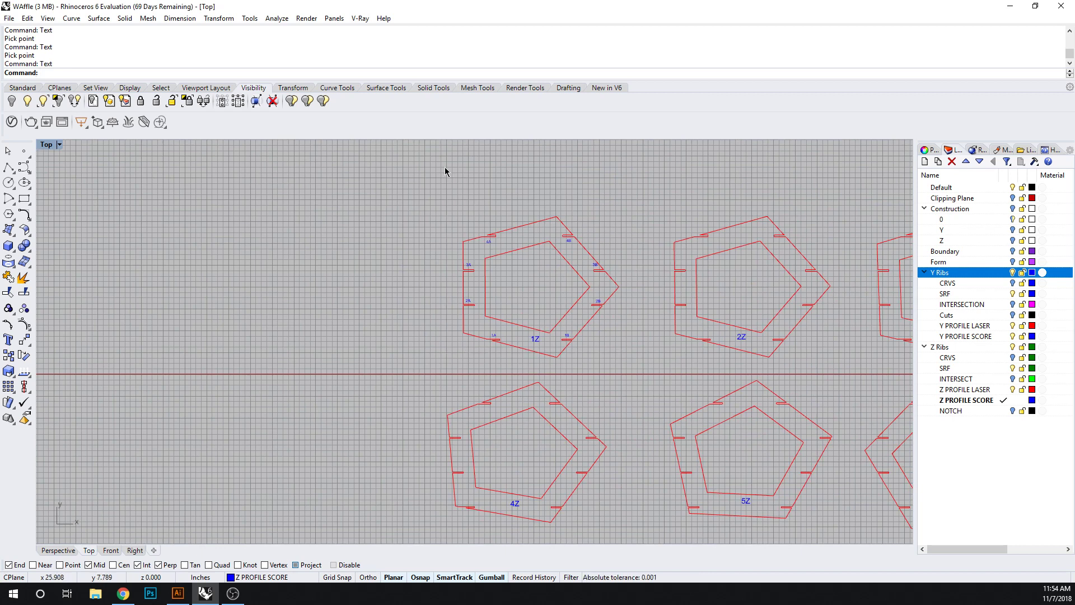
left_click(1022, 389)
left_click(1022, 326)
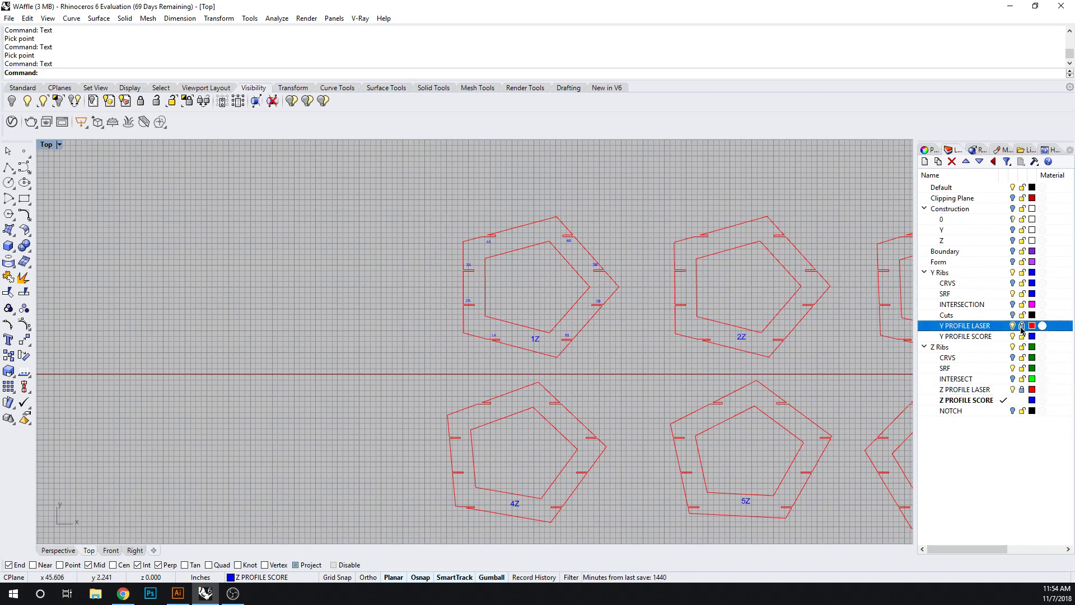
Copy the 1A to 4B notch labels of the 1Z profile, without its rib name, straight across onto the 2Z profile with Ortho on.
right_click_drag(602, 218, 536, 217)
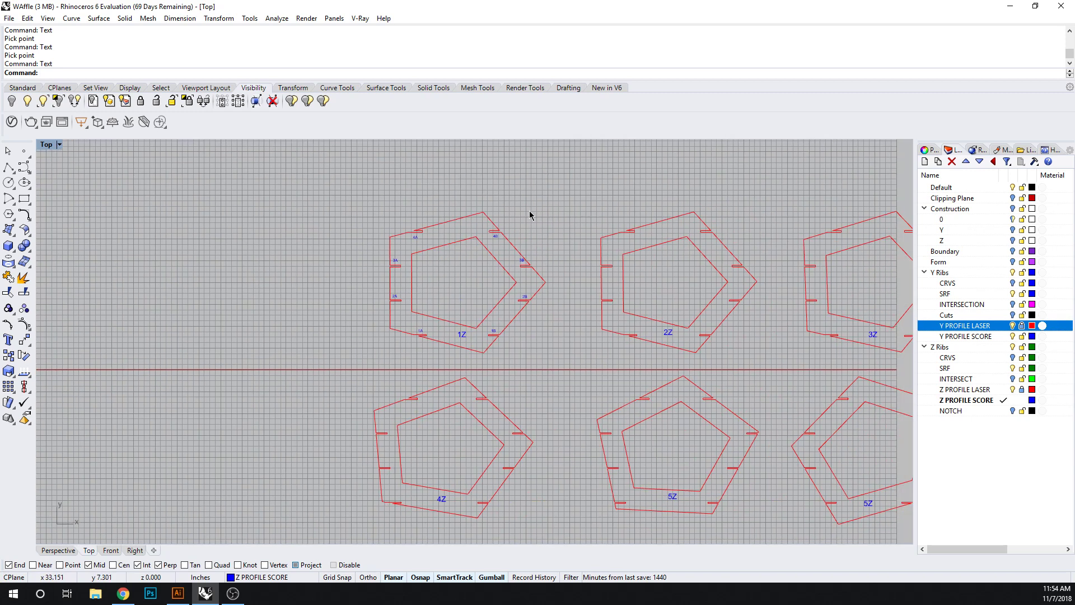
scroll(423, 258, "up", 4)
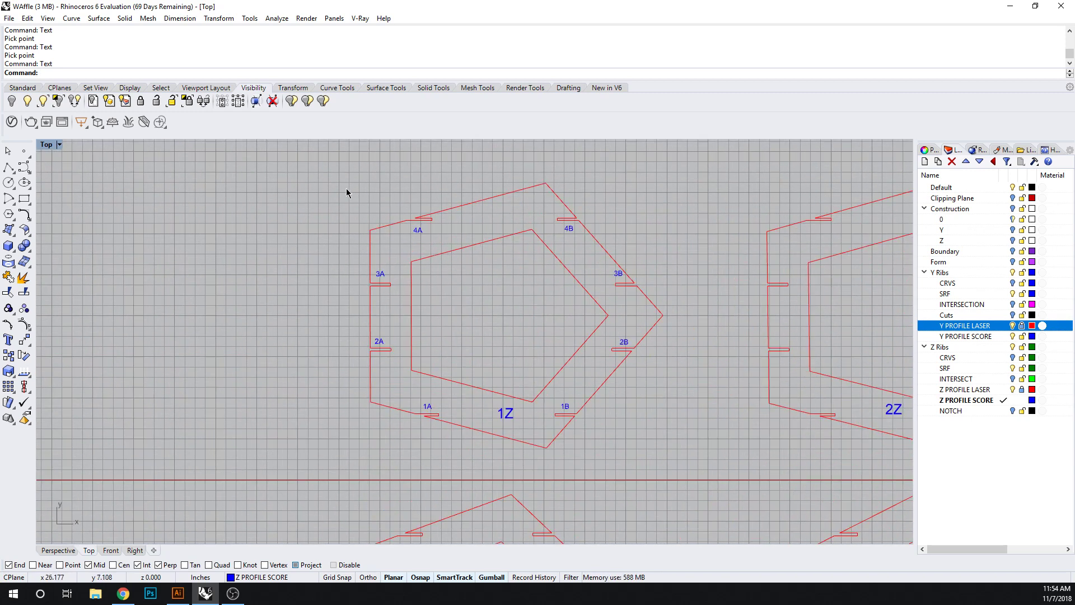
left_click_drag(347, 188, 706, 470)
left_click(508, 415, "ctrl")
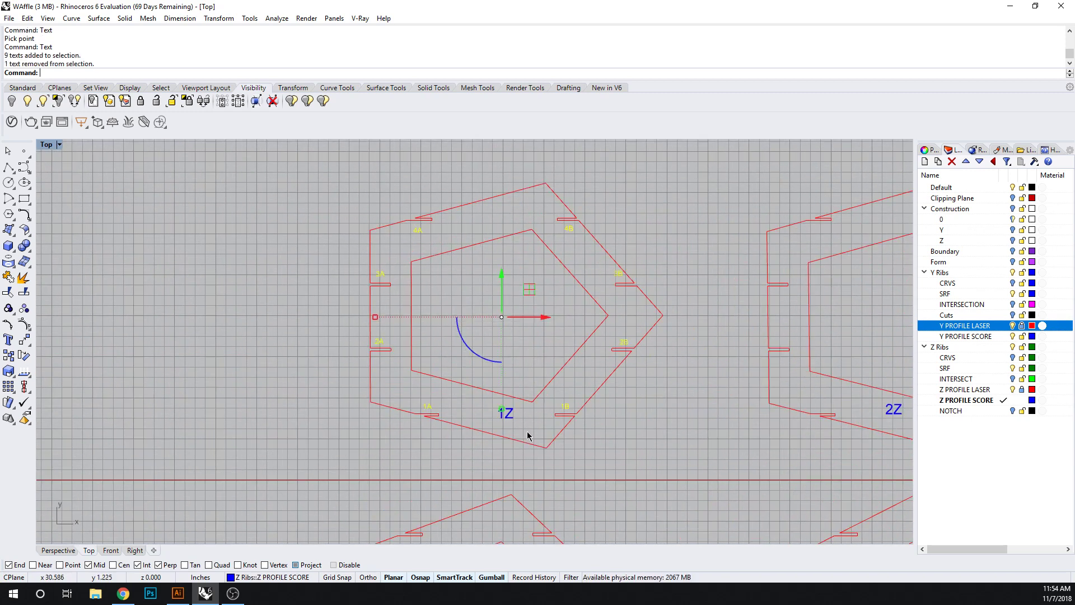
scroll(620, 439, "down", 3)
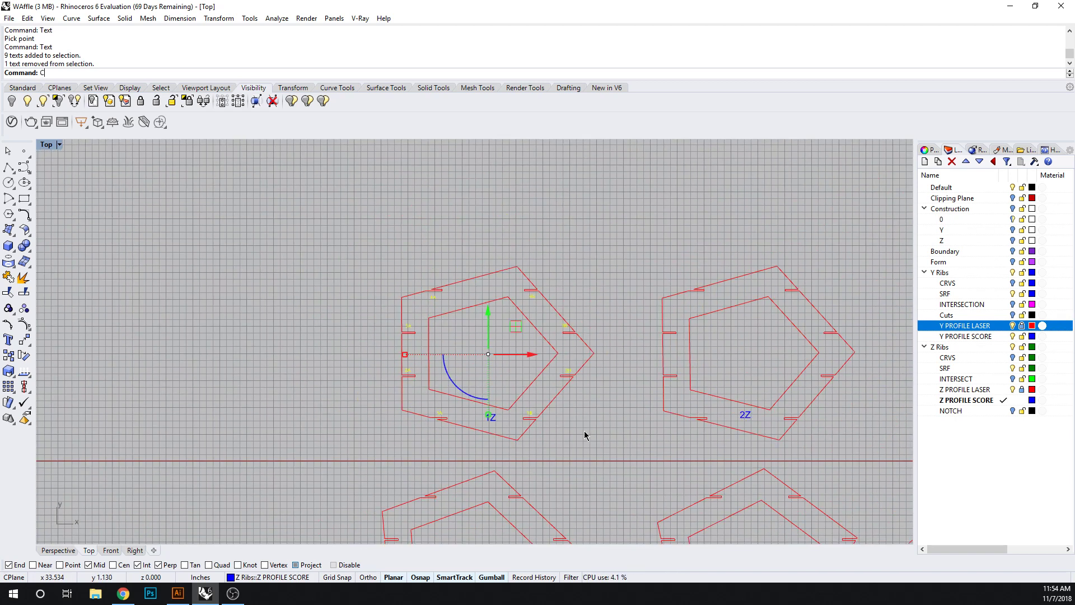
type("O")
key("Return")
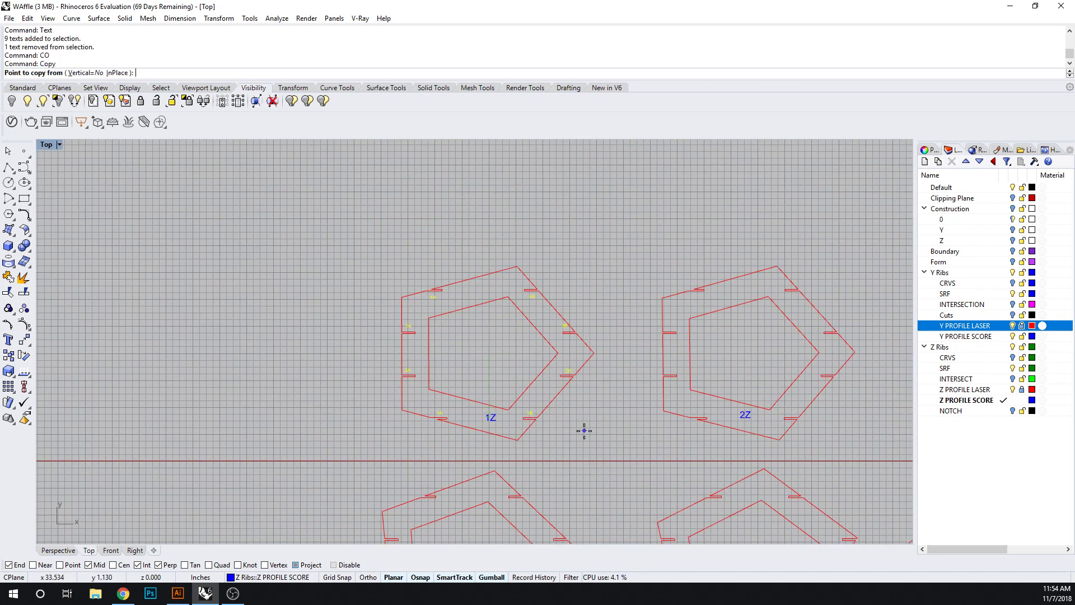
left_click(489, 356)
type("O")
key("Return")
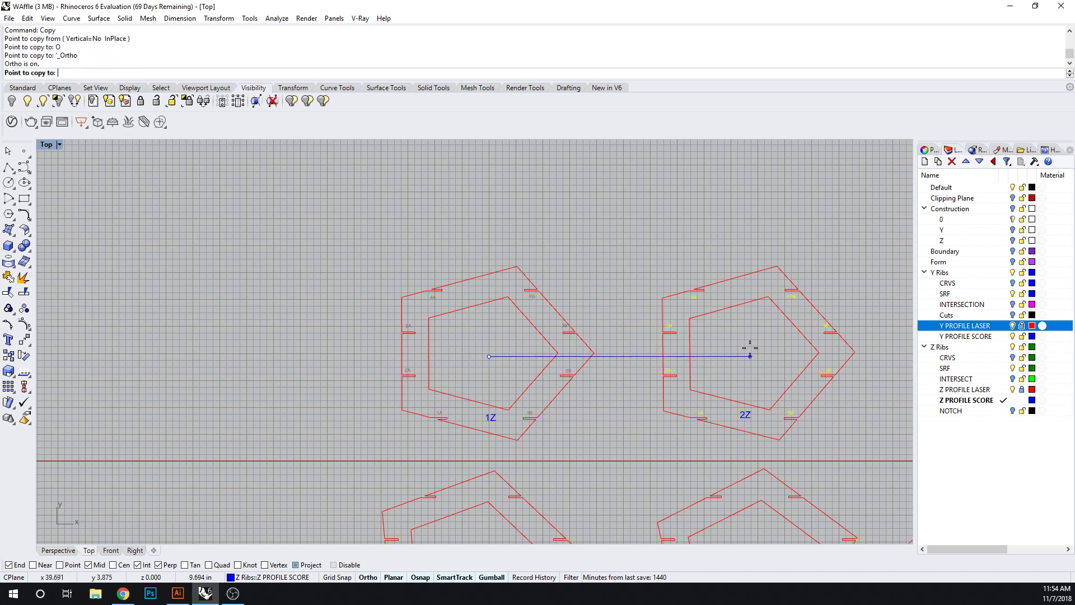
left_click(750, 348)
Place further copies of the notch labels on the 3Z and 4Z profiles, turning Ortho off to position the 4Z set.
scroll(750, 347, "down", 2)
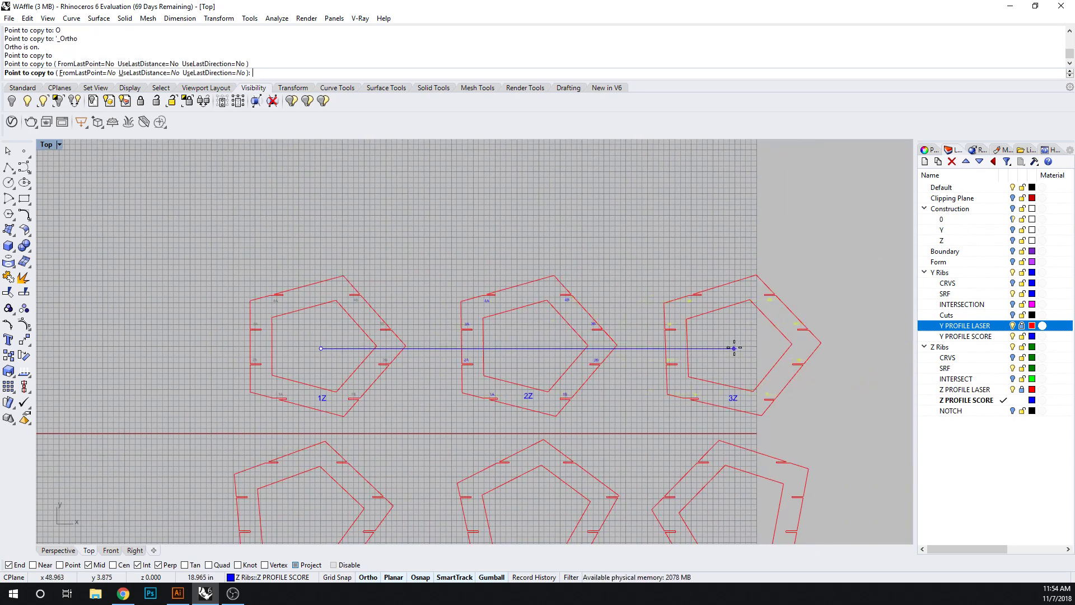
scroll(734, 347, "down", 5)
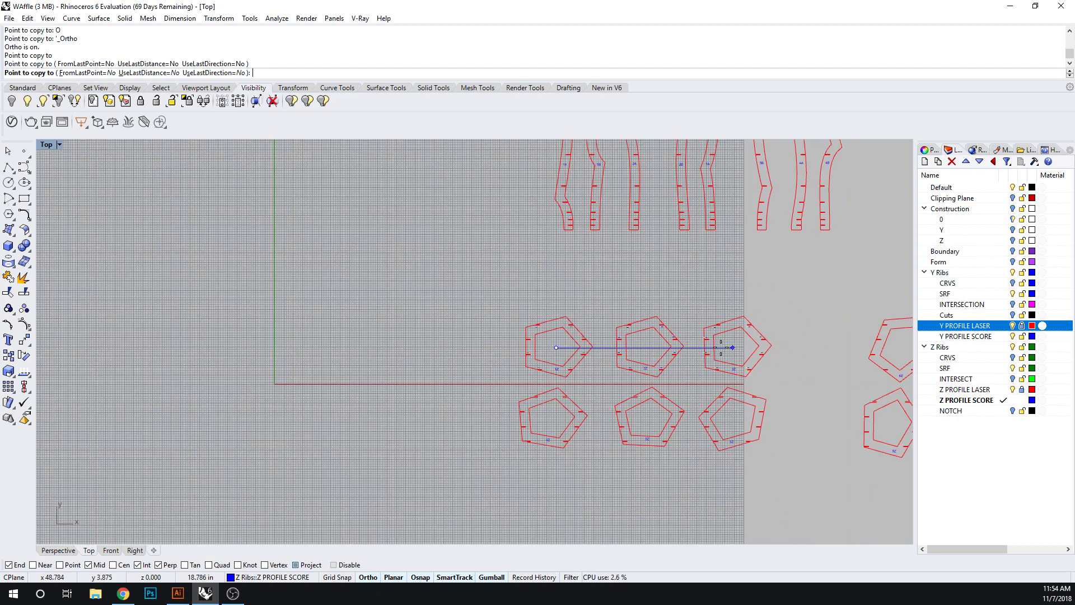
scroll(554, 429, "up", 5)
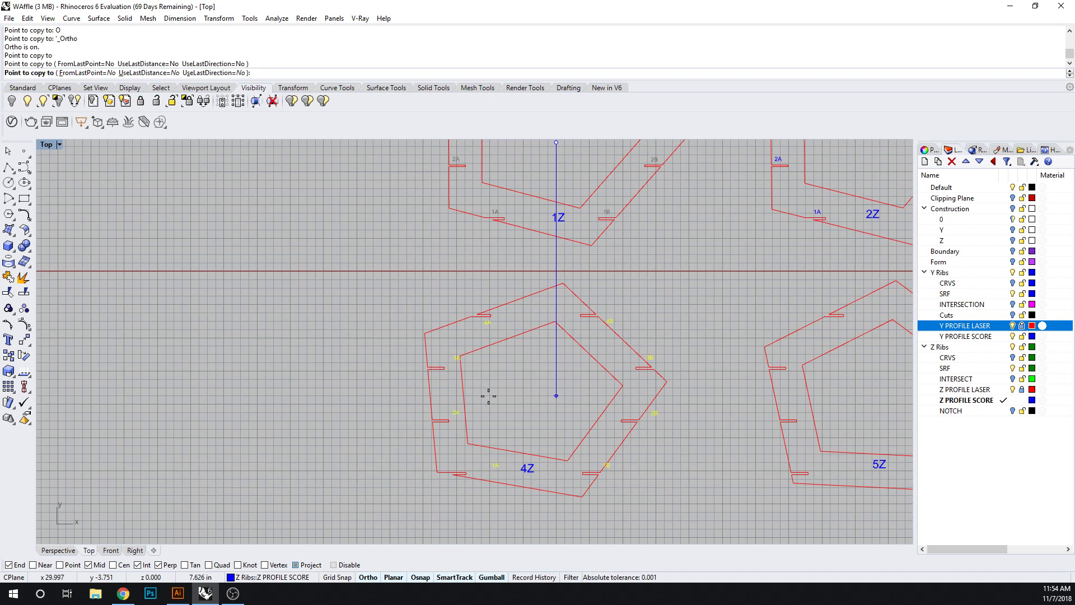
type("O")
key("Return")
scroll(552, 406, "up", 2)
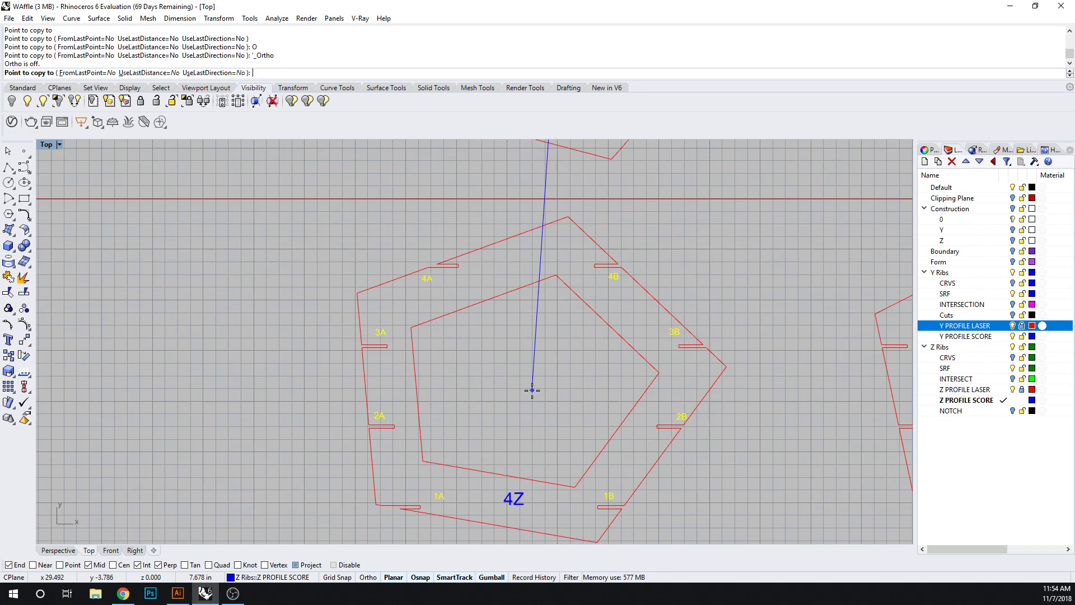
Place another copy of the notch labels on the middle lower profile, 5Z, and finish copying.
scroll(532, 390, "down", 3)
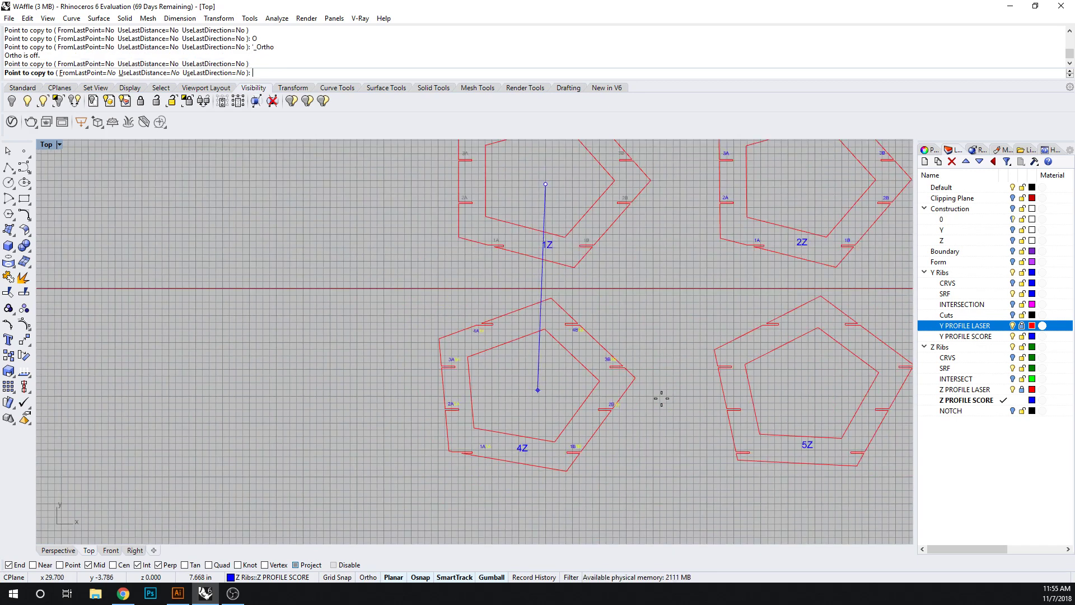
right_click_drag(772, 419, 558, 408)
scroll(569, 350, "up", 3)
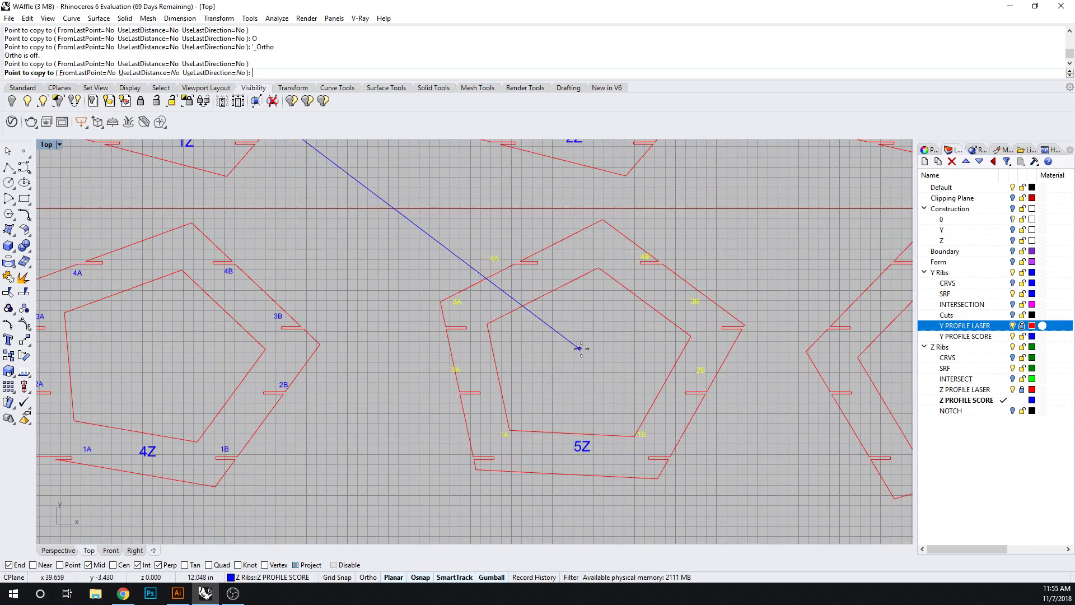
scroll(585, 348, "up", 1)
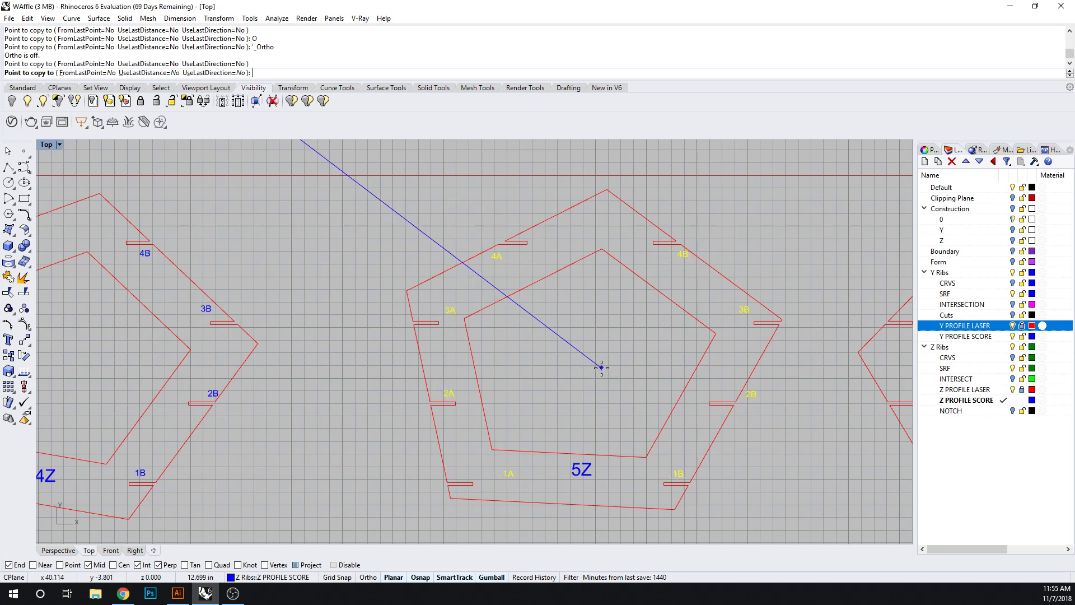
left_click(601, 368)
key("Return")
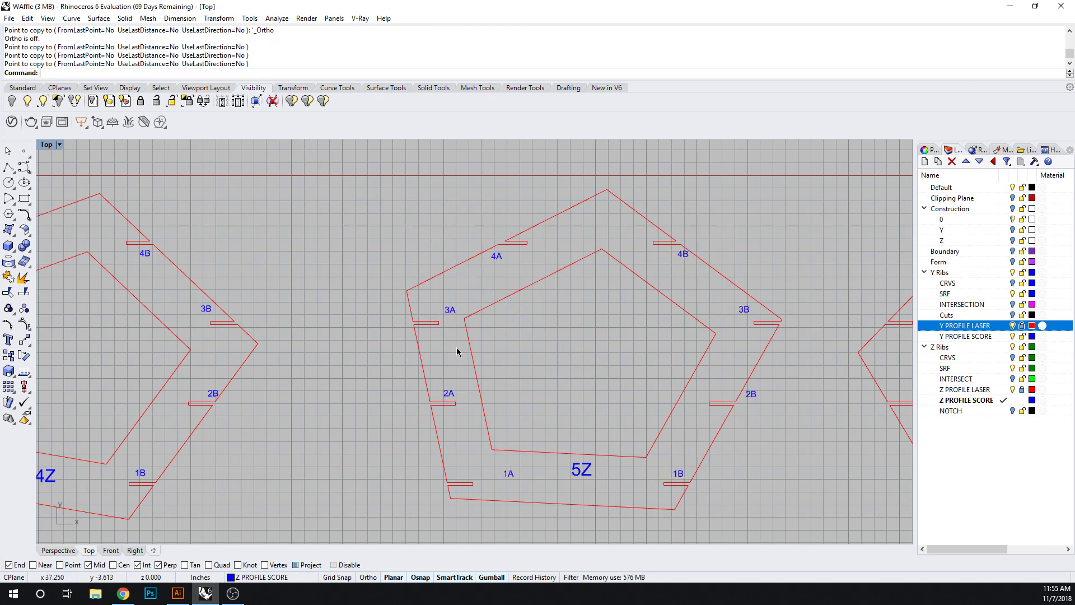
Move the 1A and 2B labels on the middle 5Z profile left so they sit above their notches.
left_click(453, 316)
left_click(493, 469)
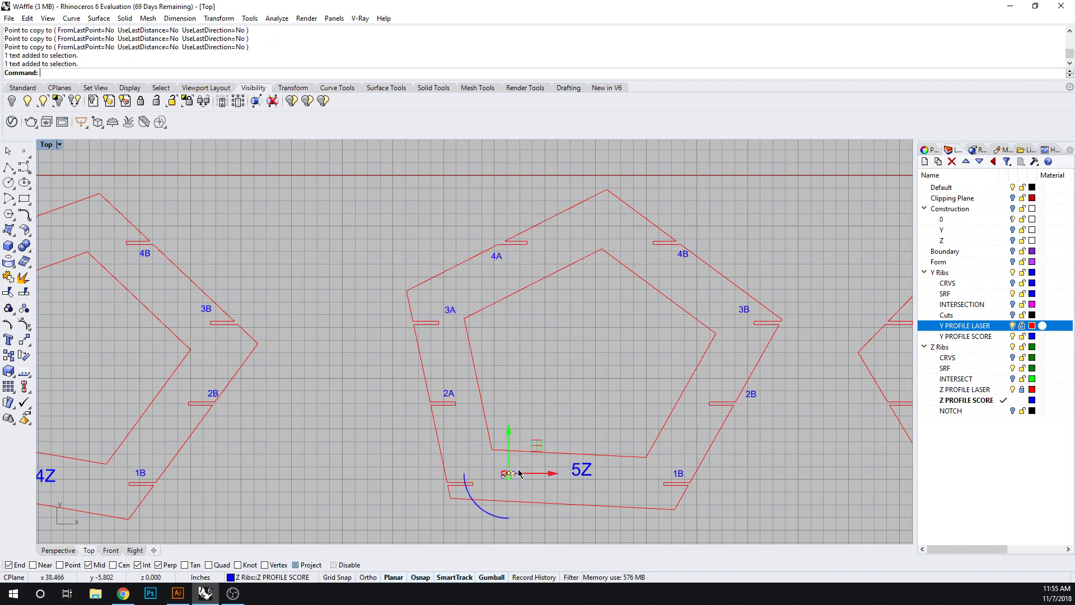
left_click_drag(492, 470, 460, 469)
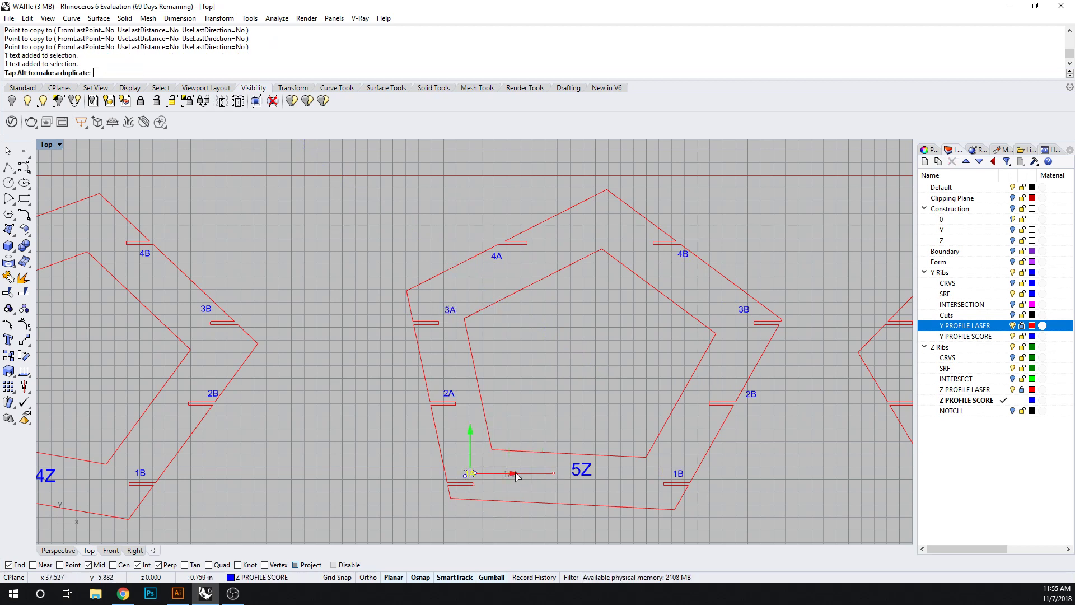
left_click(752, 399)
left_click_drag(752, 395, 720, 396)
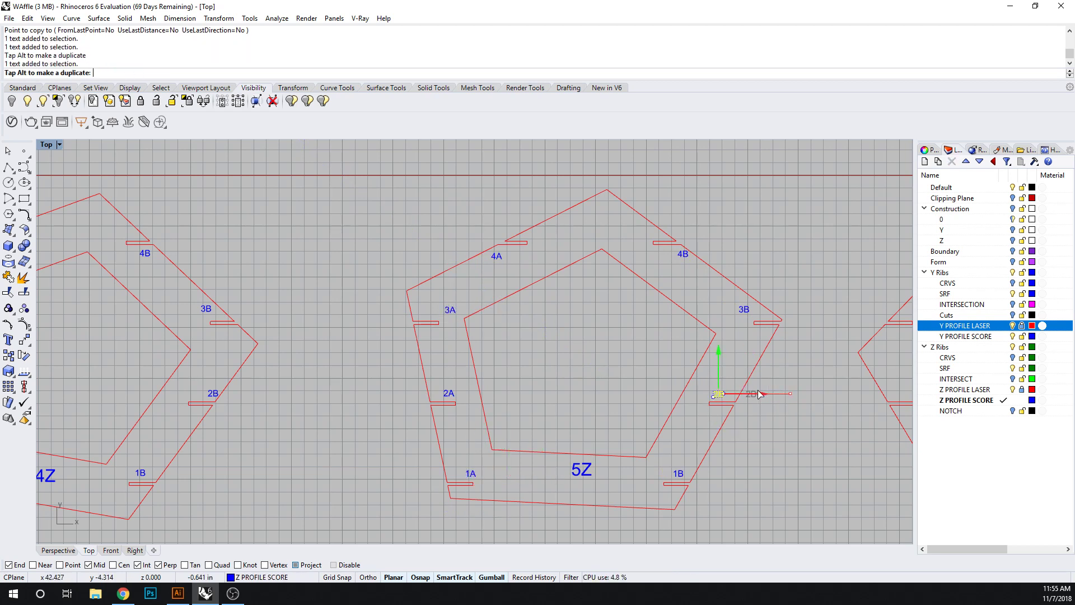
left_click(816, 455)
Move 4A right beneath its notch and 3A left above its notch on the middle 5Z profile.
left_click(495, 259)
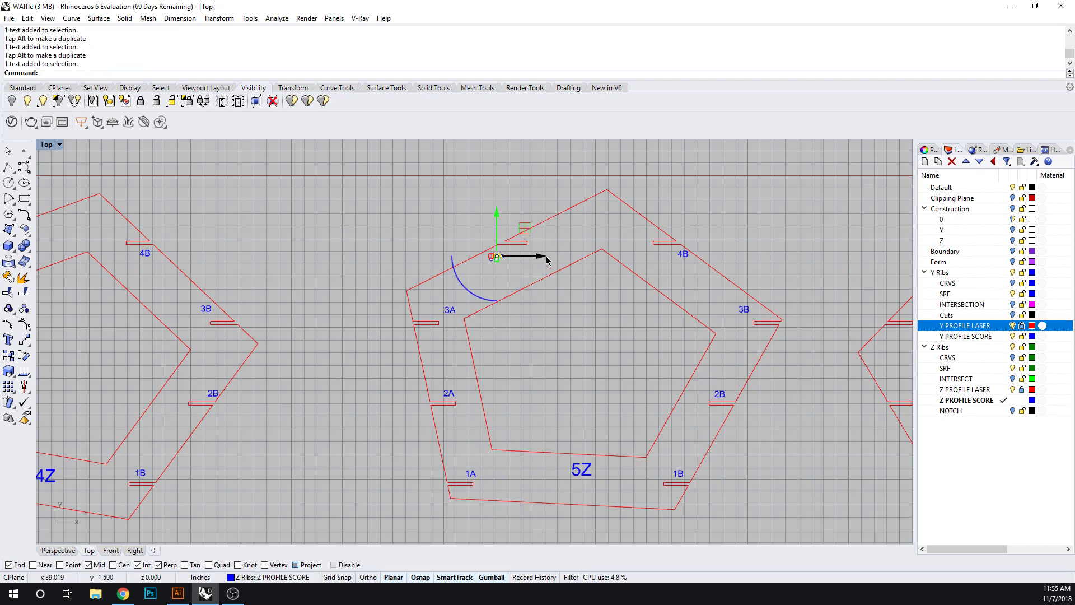
left_click_drag(538, 255, 558, 255)
left_click(450, 313)
left_click_drag(449, 313, 426, 314)
left_click(546, 360)
scroll(546, 360, "down", 3)
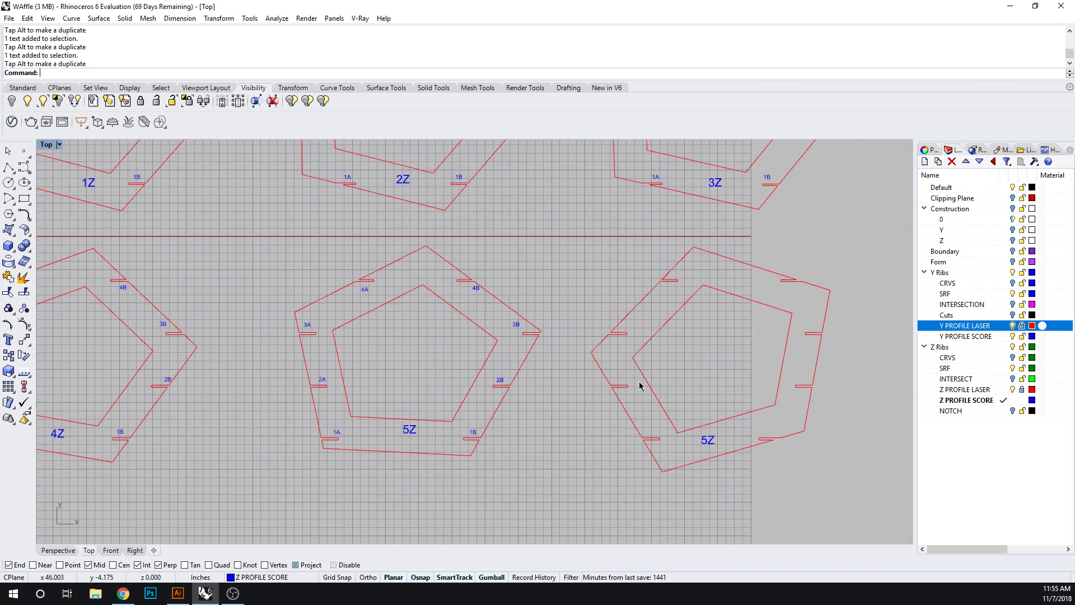
right_click_drag(667, 371, 644, 376)
left_click_drag(273, 242, 503, 479)
left_click(387, 439)
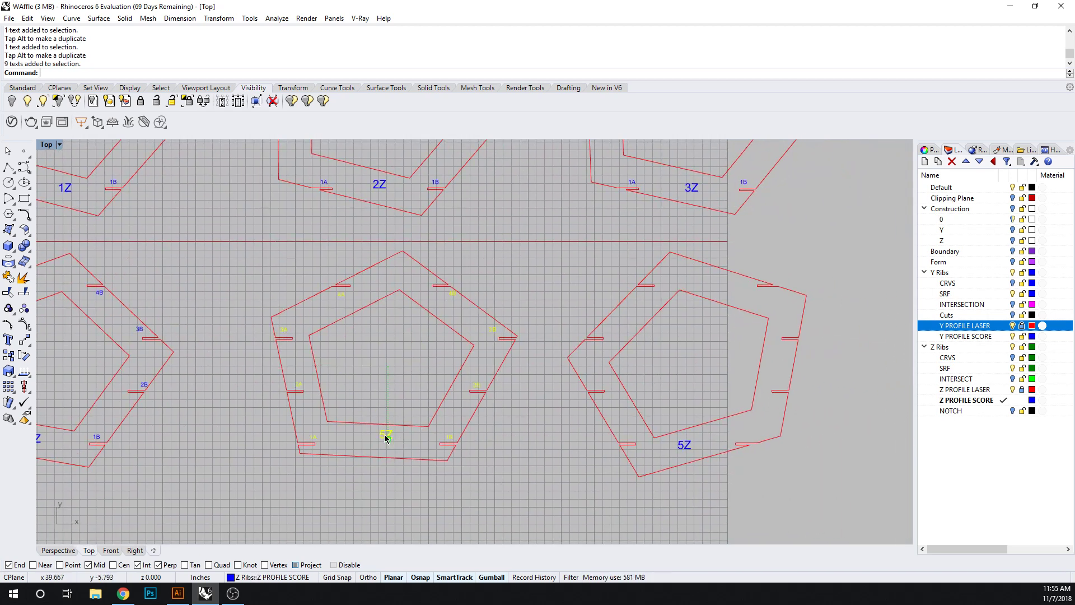
left_click(464, 470)
Copy the notch labels of the middle 5Z profile, without its rib name, horizontally onto the adjacent second 5Z profile with Ortho on.
left_click_drag(248, 256, 557, 507)
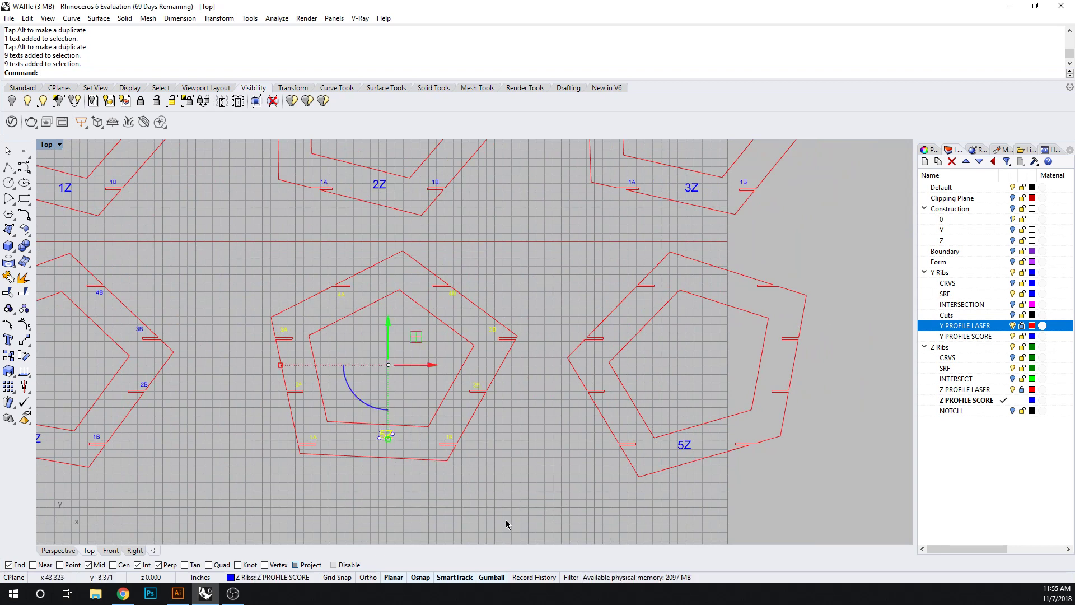
left_click(384, 436, "ctrl")
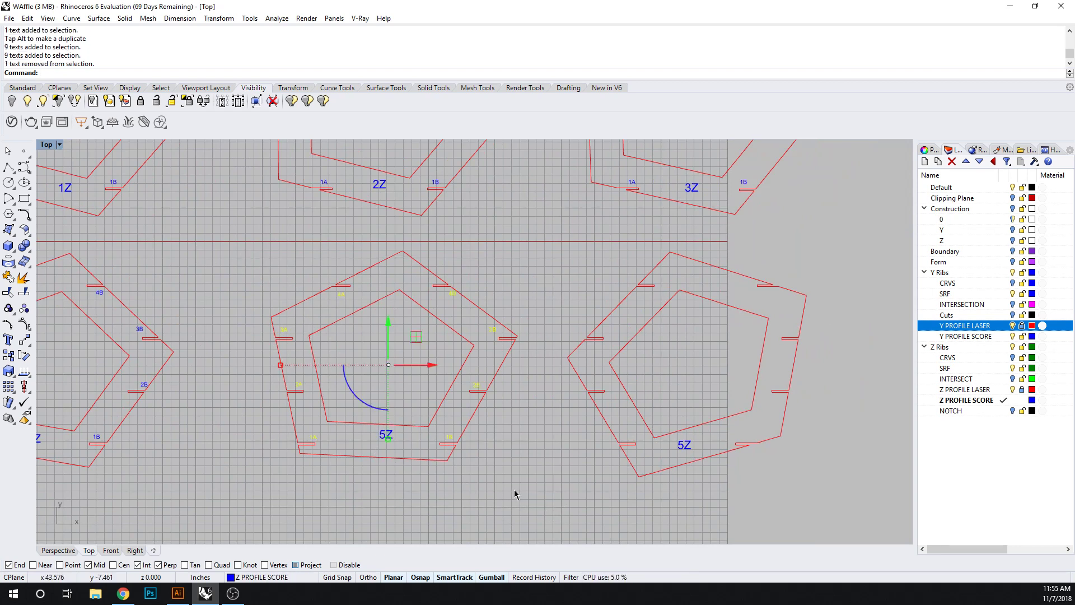
type("CO")
key("Return")
left_click(389, 365)
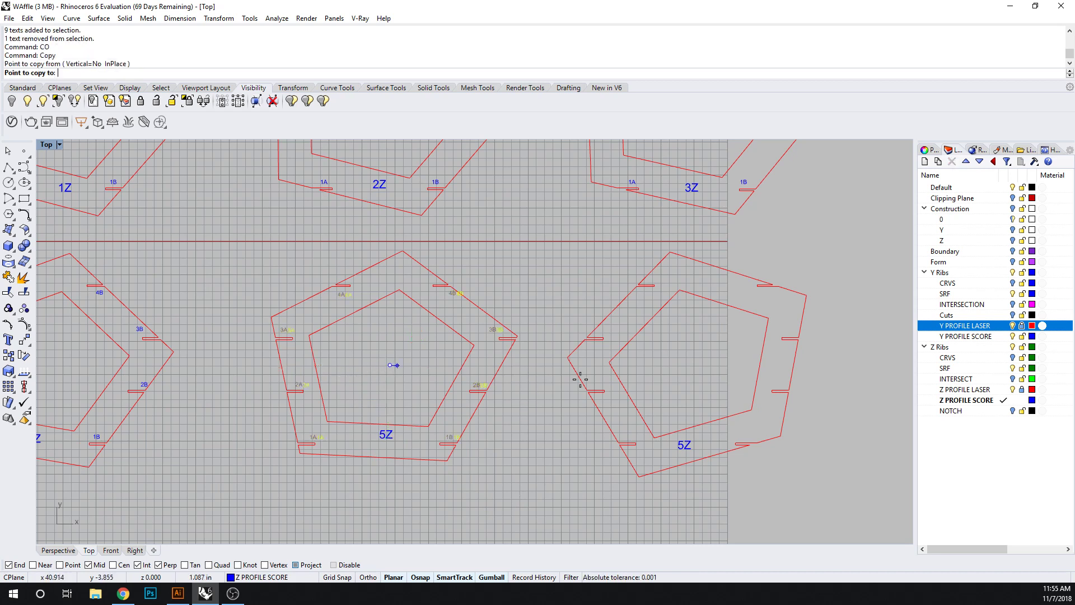
type("O")
key("Return")
type("O")
key("Return")
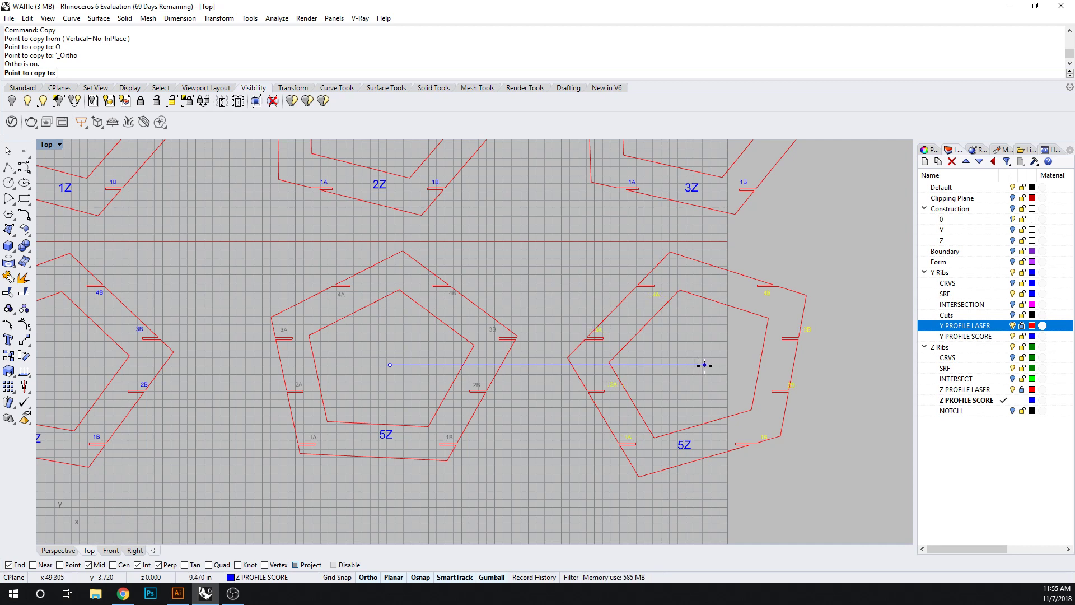
left_click(705, 365)
key("Return")
key("Escape")
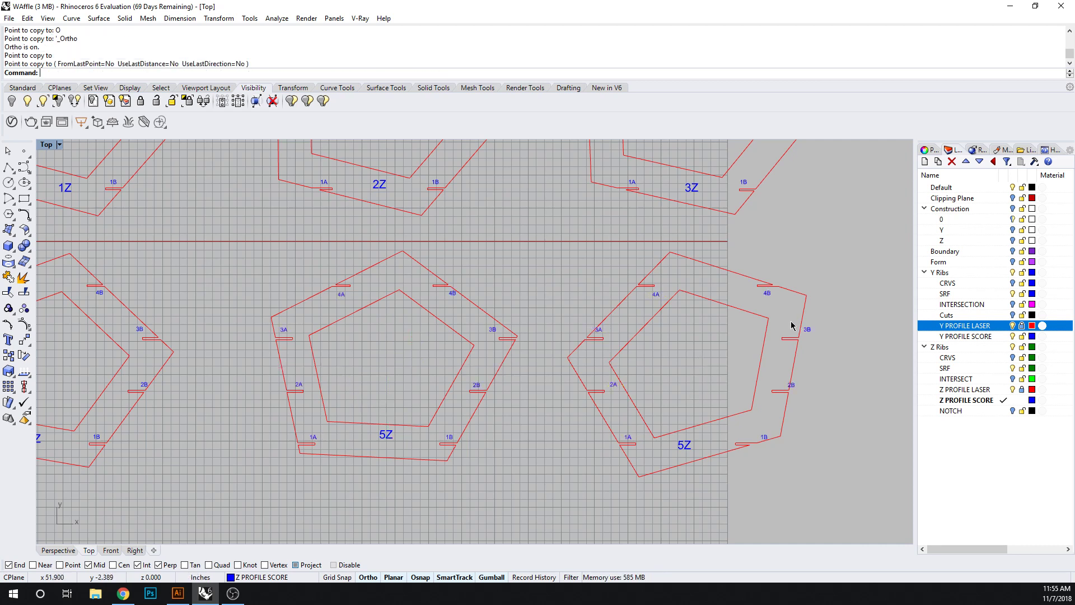
Move the 3B, 2B and 2A labels on the second 5Z profile left so they sit above their notches.
left_click_drag(791, 325, 828, 452)
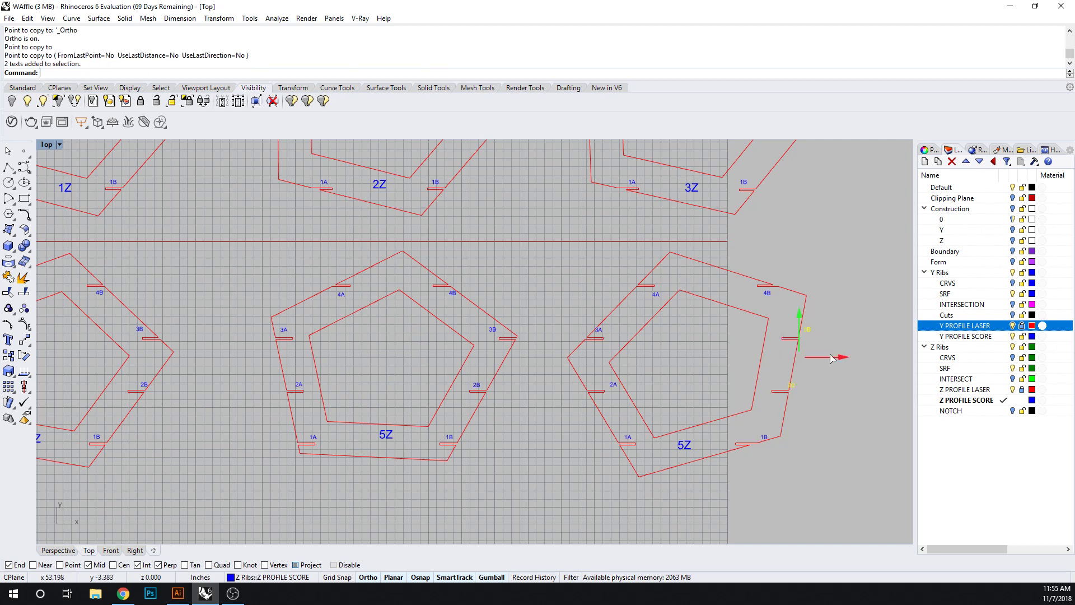
left_click_drag(831, 358, 816, 359)
left_click(760, 458)
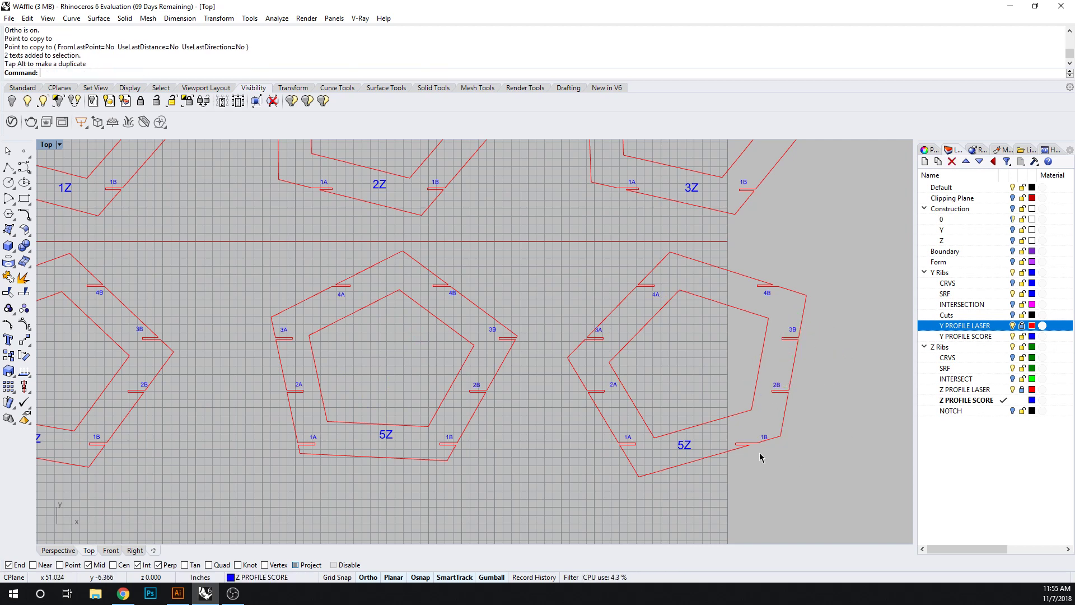
left_click(616, 385)
left_click_drag(663, 384, 627, 385)
left_click(699, 370)
Adjust the heights of the 3A and 4A labels on the second 5Z profile to sit closer to their notches.
right_click_drag(677, 345, 653, 400)
left_click(579, 387)
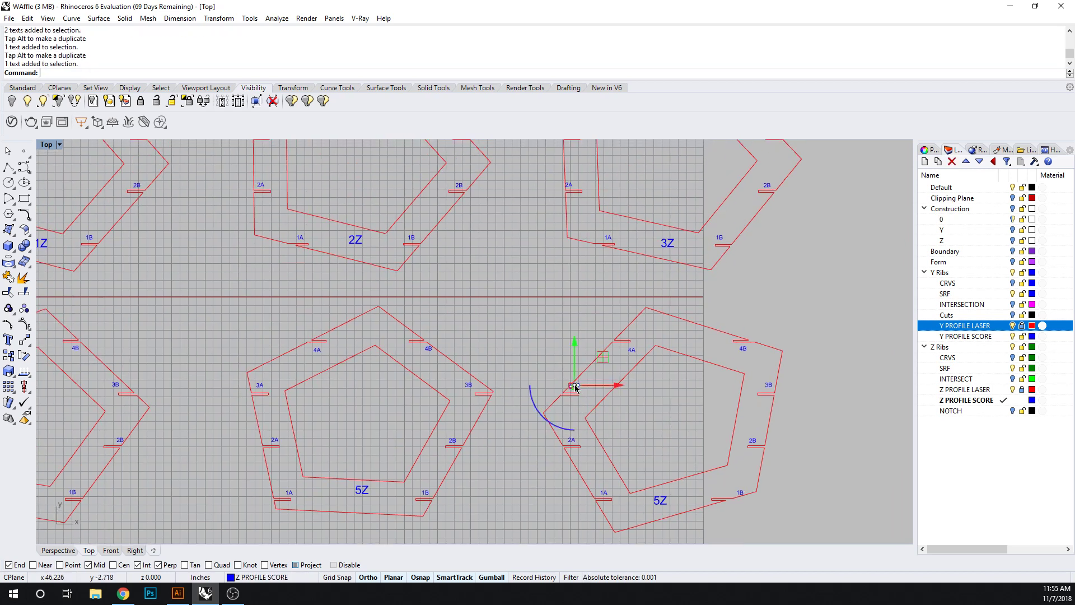
left_click_drag(574, 350, 572, 344)
left_click(690, 411)
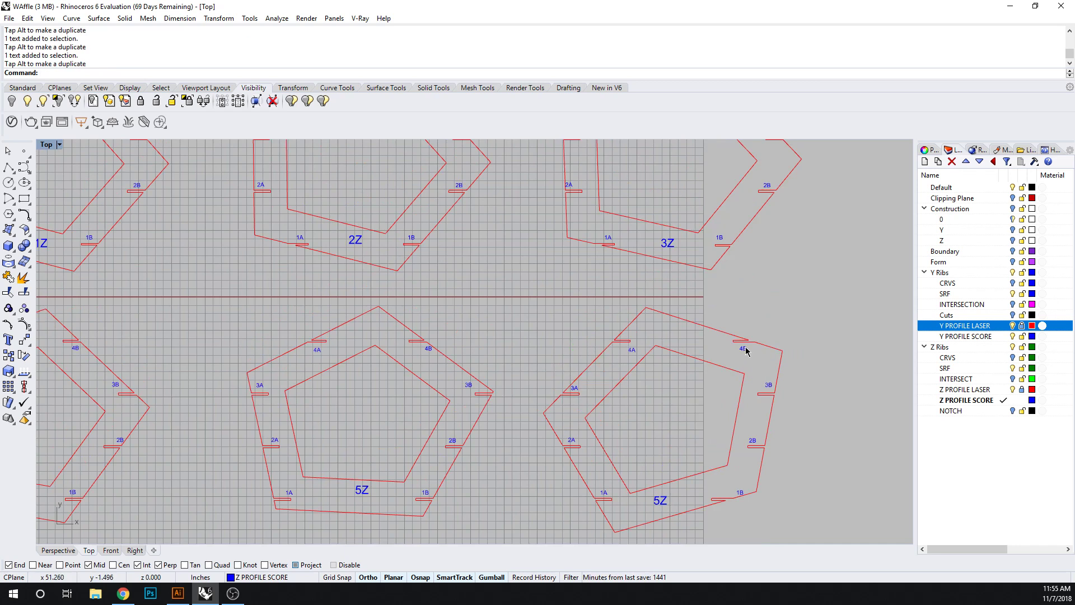
left_click(632, 351)
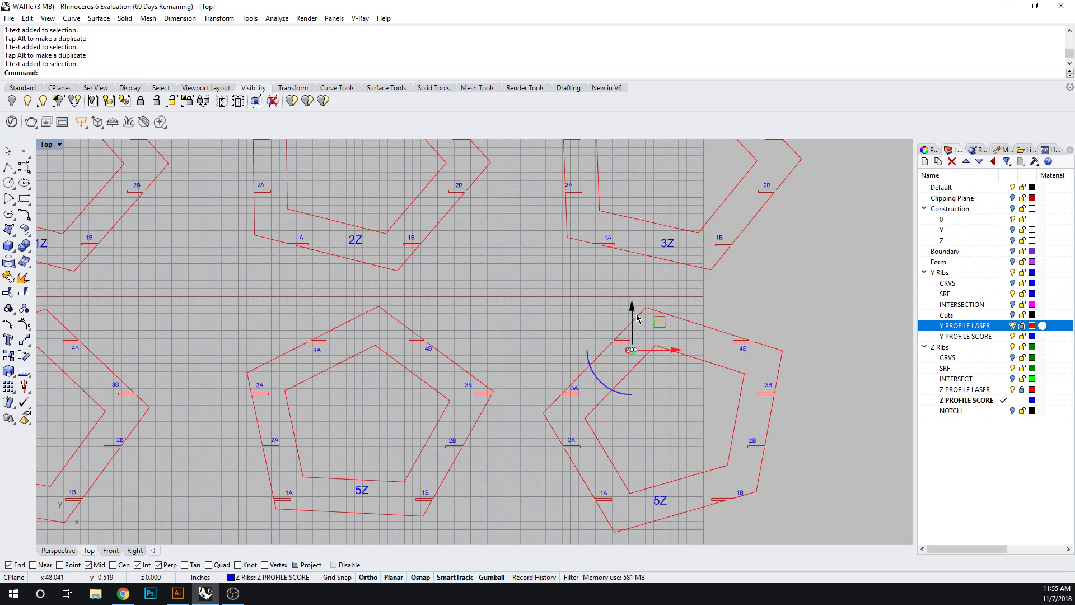
left_click(799, 330)
Copy the notch labels of the 3Z profile, without its rib name, horizontally onto the 6Z profile.
scroll(799, 328, "down", 1)
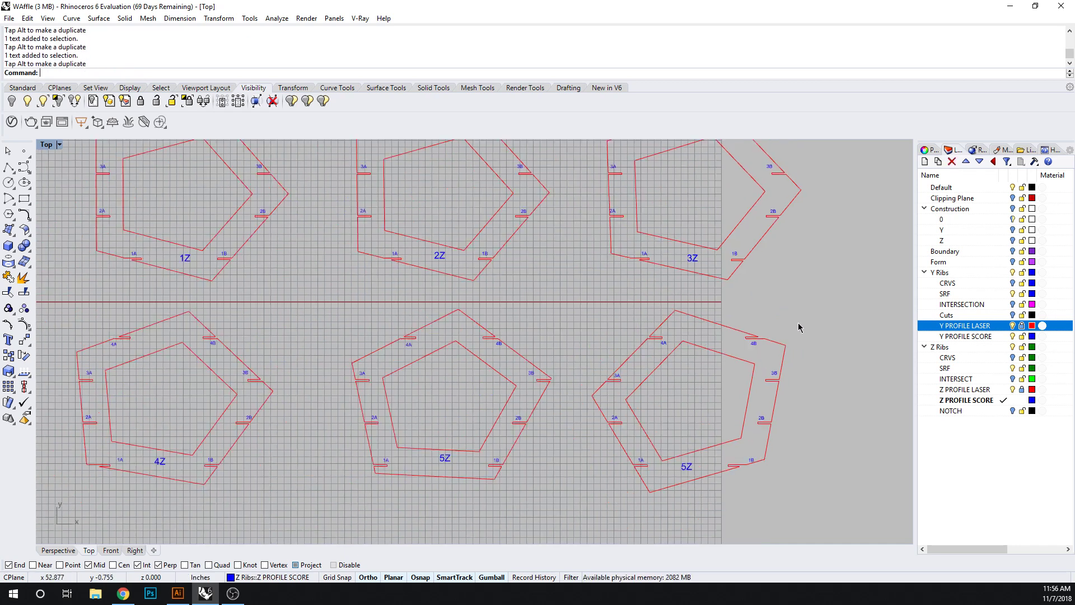
scroll(595, 334, "down", 3)
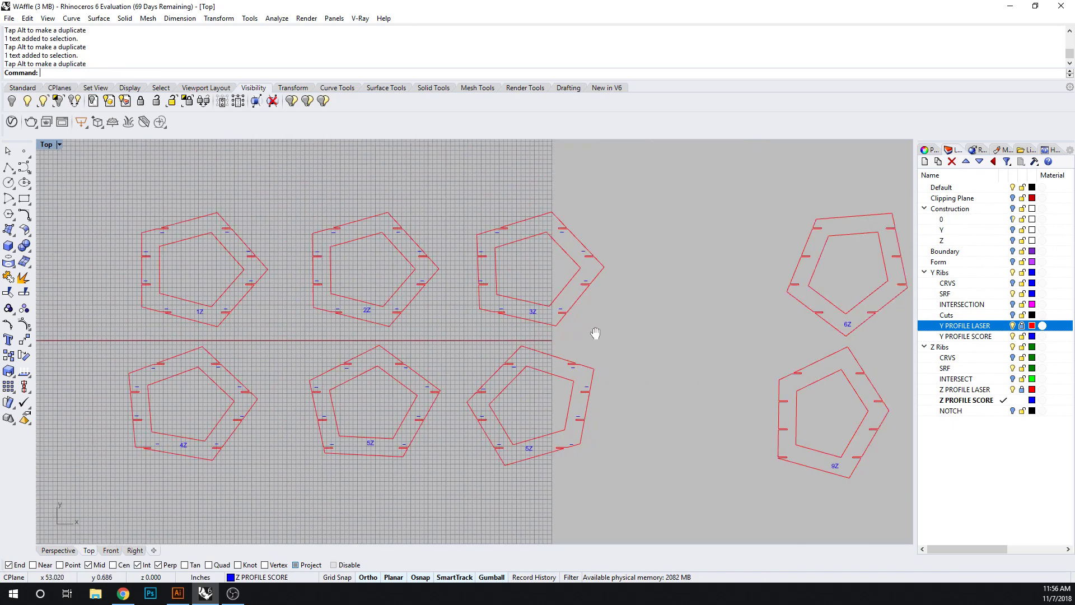
right_click_drag(636, 324, 504, 348)
scroll(395, 268, "up", 3)
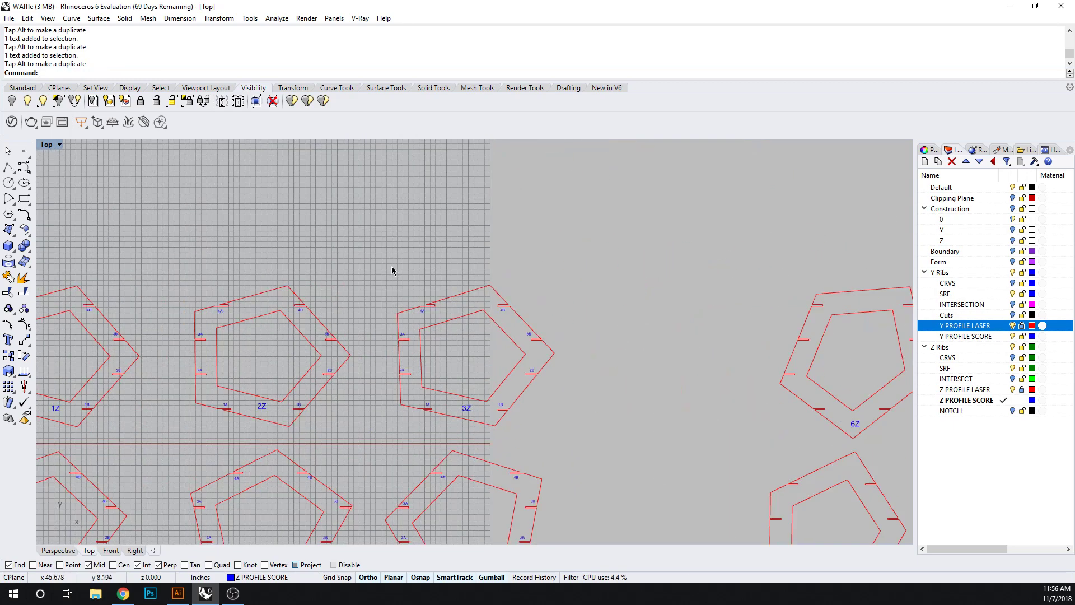
left_click_drag(365, 269, 612, 446)
scroll(447, 398, "up", 3)
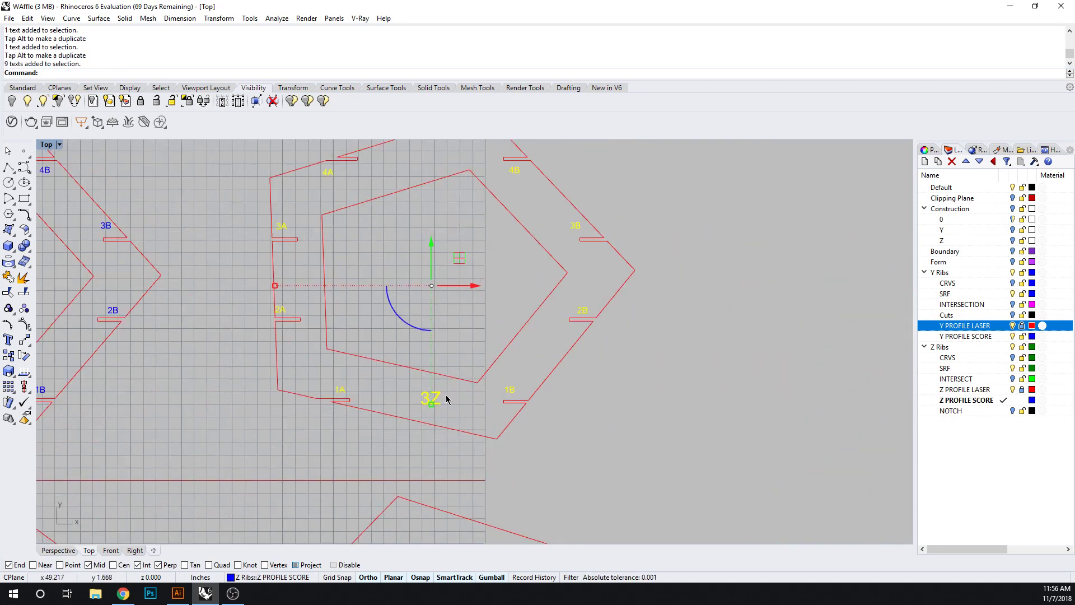
left_click(443, 397, "ctrl")
type("CO")
key("Return")
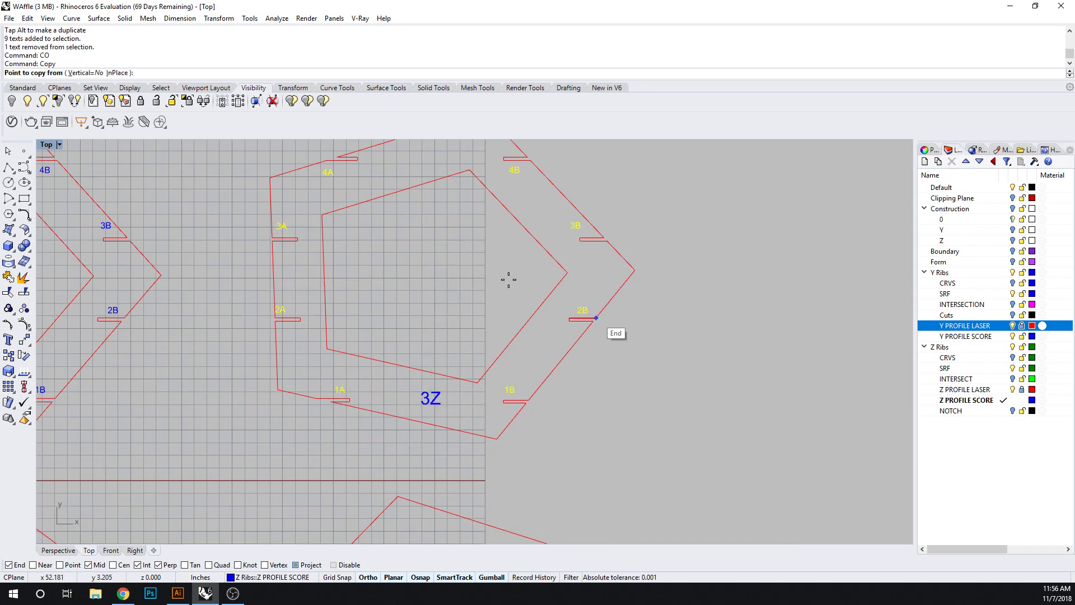
left_click(442, 274)
scroll(442, 274, "down", 6)
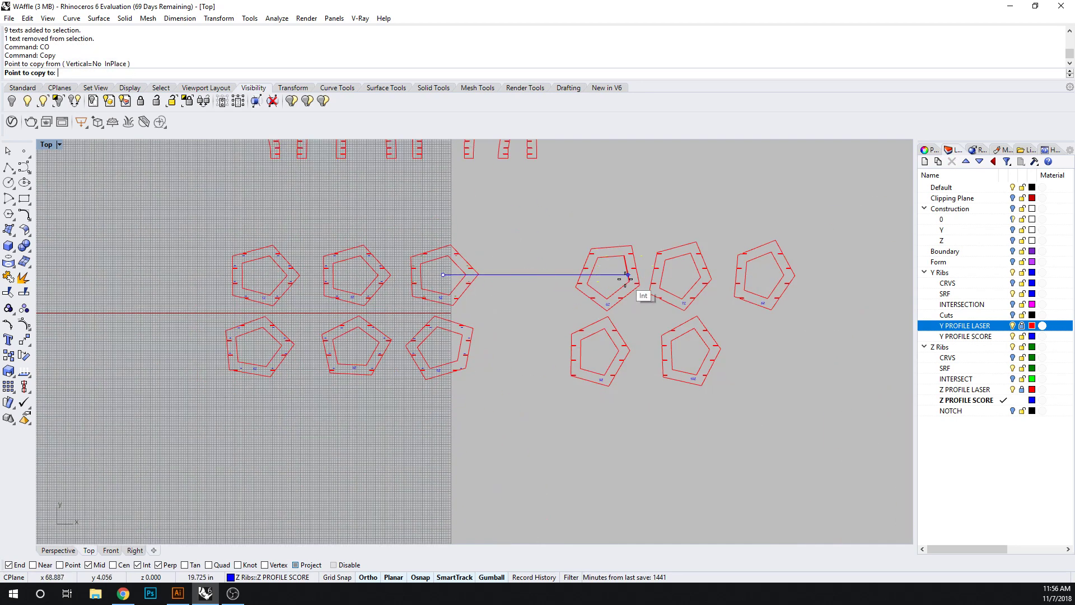
scroll(608, 267, "up", 3)
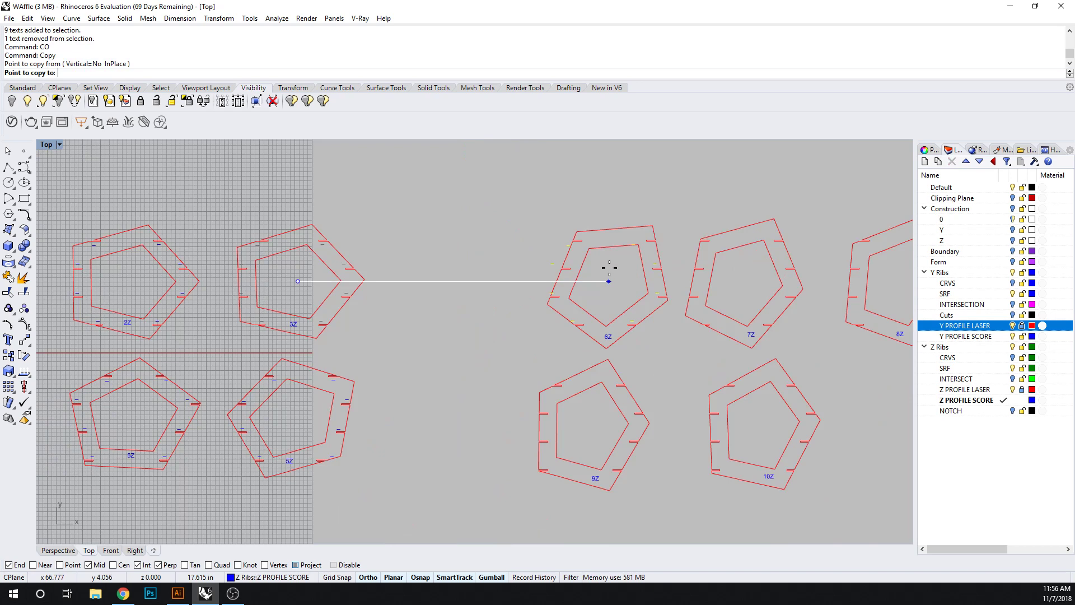
scroll(619, 268, "up", 3)
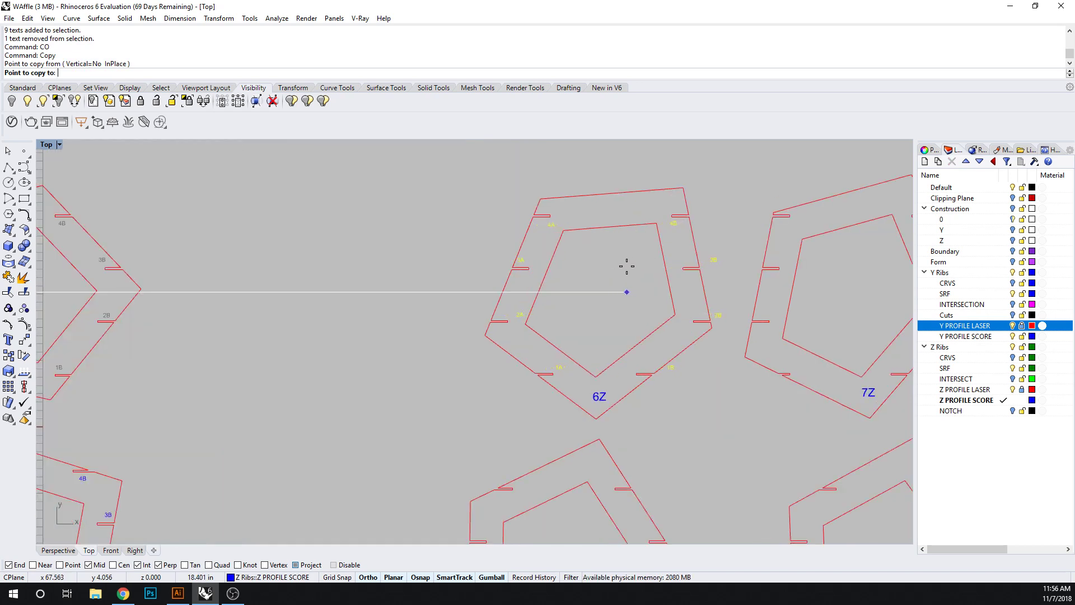
left_click(627, 266)
key("Return")
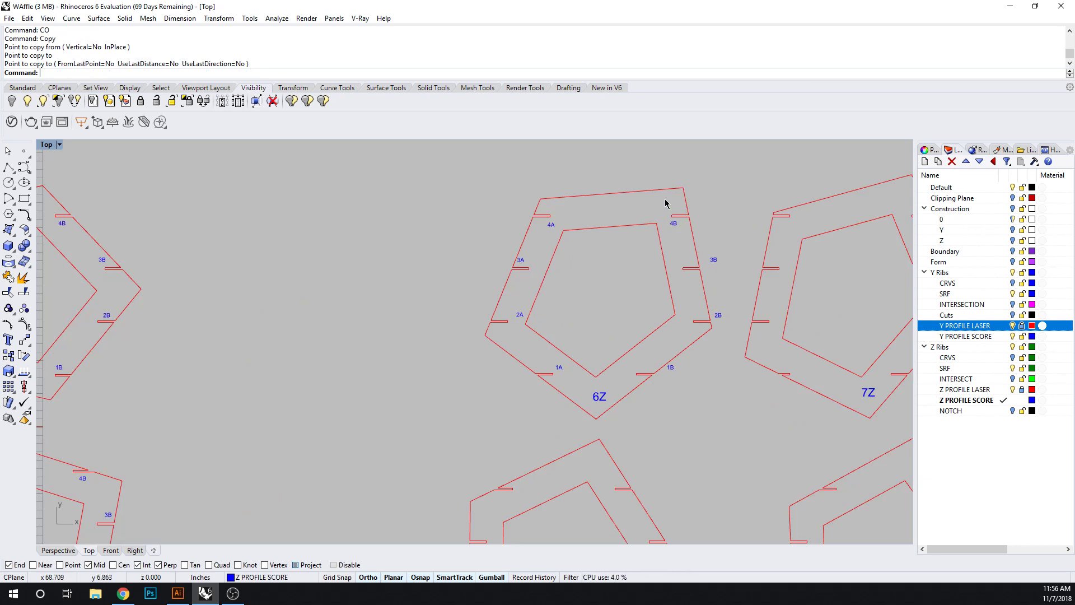
Move the 1B, 2B, 3B and 4B labels on the 6Z profile together left, closer to their notches.
left_click_drag(665, 204, 735, 420)
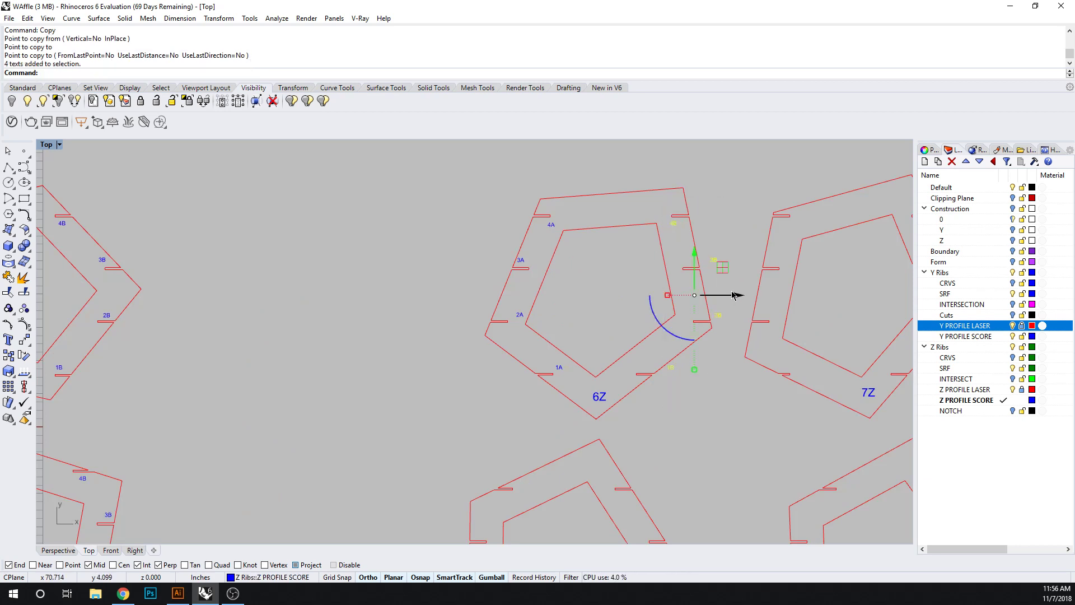
mouse_move(734, 295)
left_mouse_down()
mouse_move(703, 293)
mouse_move(717, 295)
left_mouse_up()
left_click(644, 208)
left_click_drag(638, 211, 720, 270)
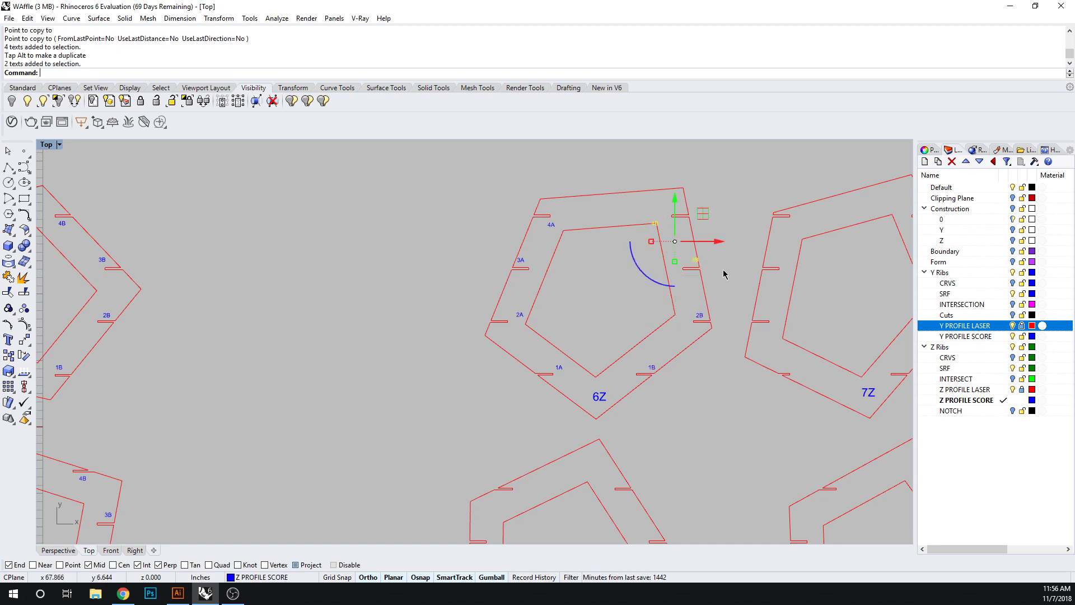
left_click(752, 202)
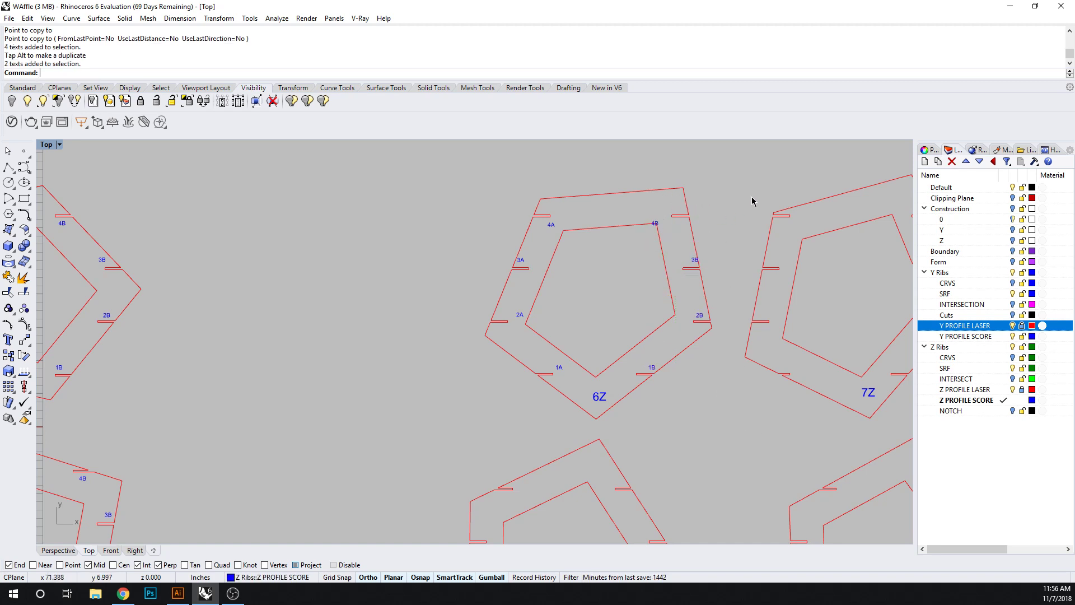
Move 4B up and right above its notch and shift 3B slightly left above its notch on the 6Z profile.
left_click(652, 234)
left_click_drag(654, 180, 654, 167)
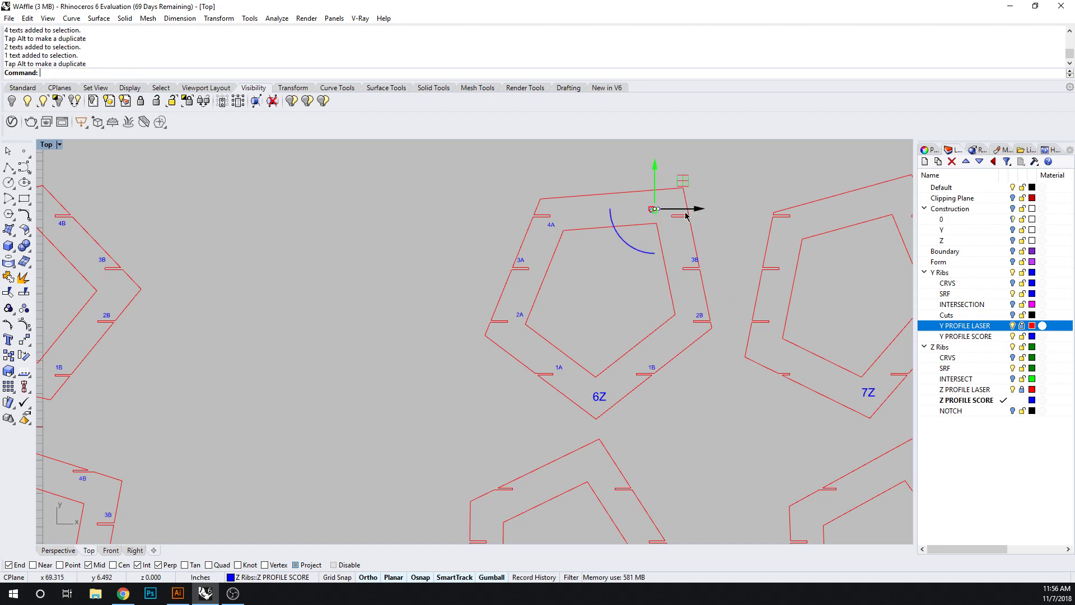
left_click_drag(687, 215, 713, 216)
left_click(722, 241)
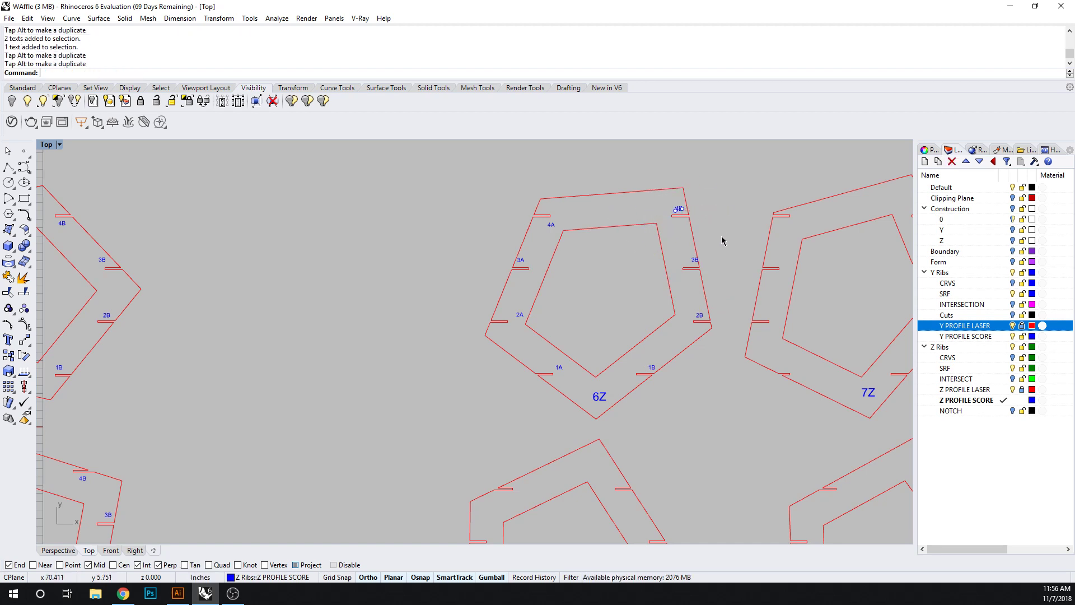
left_click(697, 258)
left_click_drag(725, 260, 721, 260)
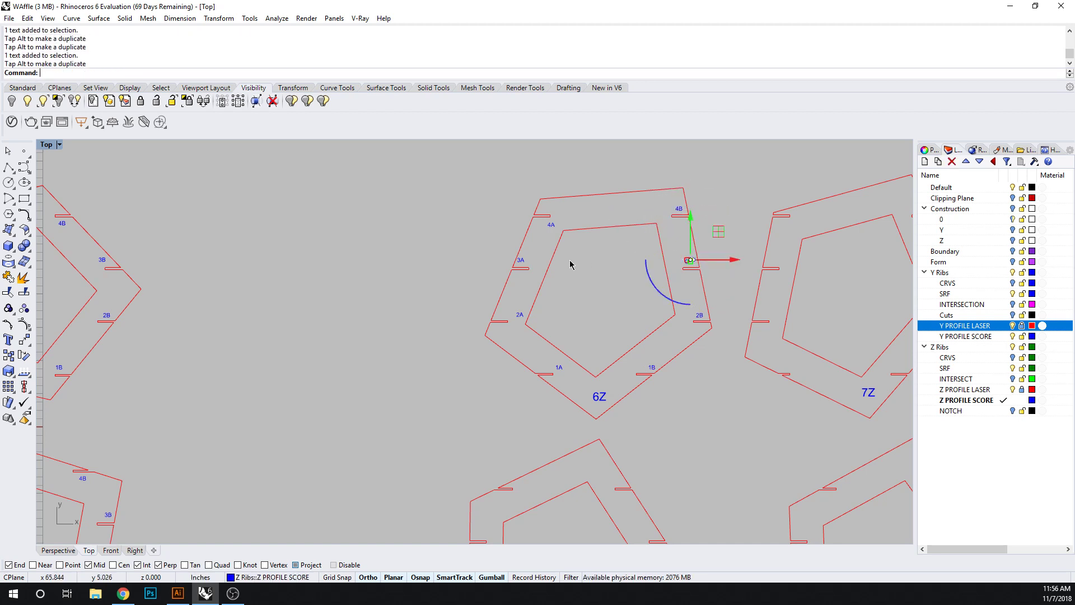
Shift 3A slightly right and 4A and 2A left on the 6Z profile so they line up with their notches.
left_click(570, 264)
left_click(521, 260)
left_click_drag(560, 259, 584, 227)
left_click(595, 300)
left_click(553, 226)
left_click(597, 300)
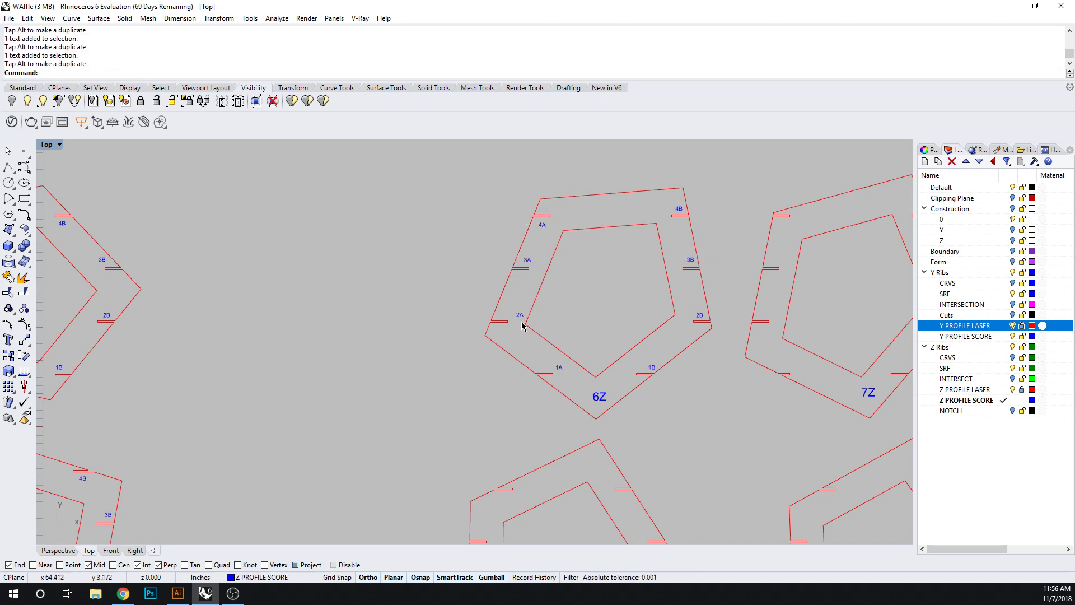
left_click(520, 315)
left_click_drag(560, 317, 548, 317)
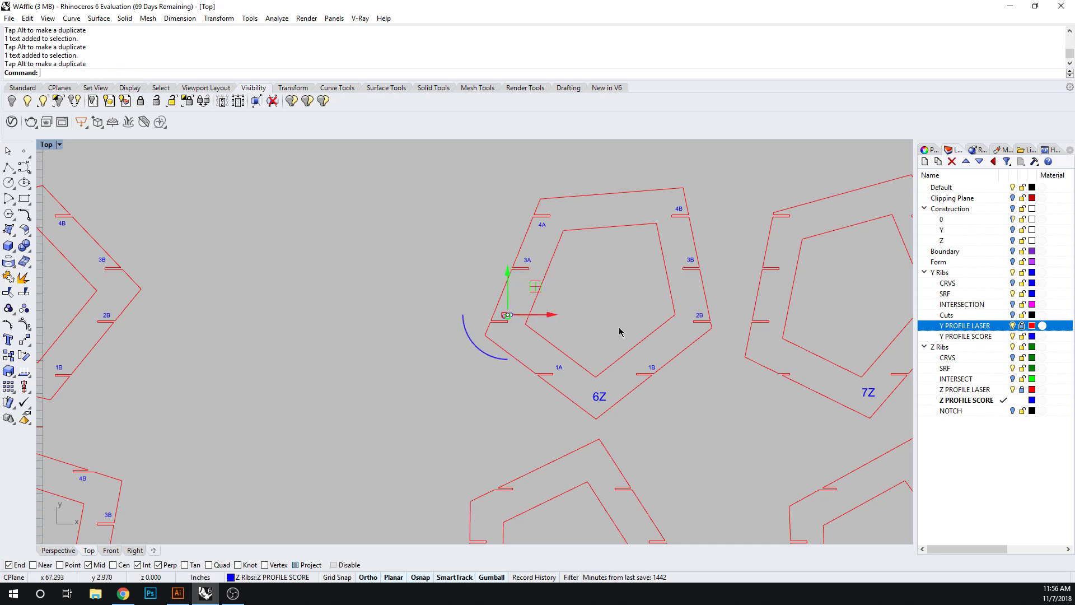
Move the 1B and 1A labels on the 6Z profile left so they sit directly above their notches.
left_click(658, 363)
left_click(651, 370)
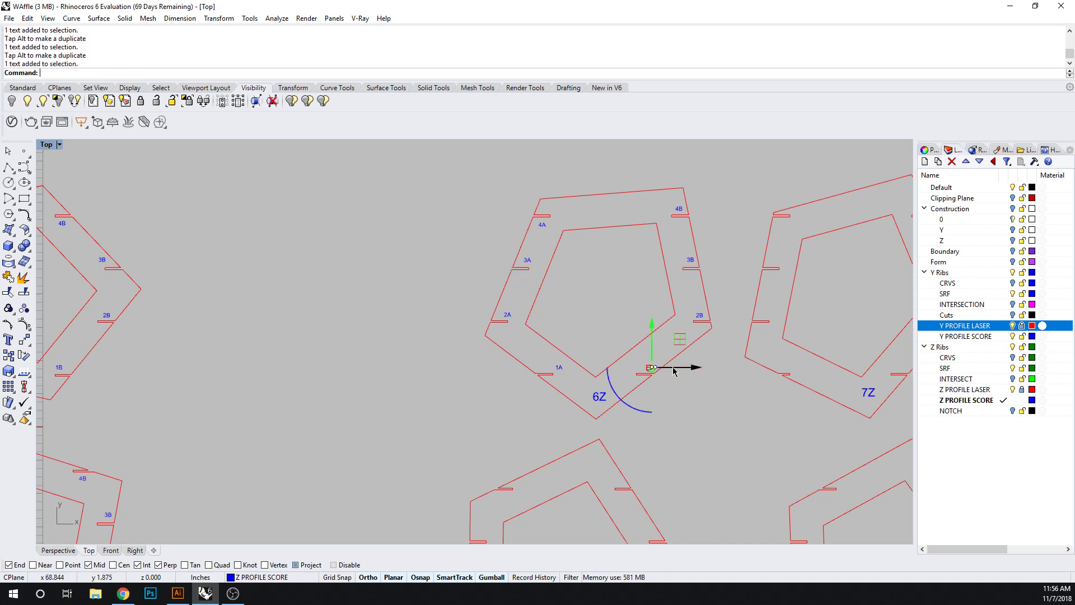
left_click(651, 401)
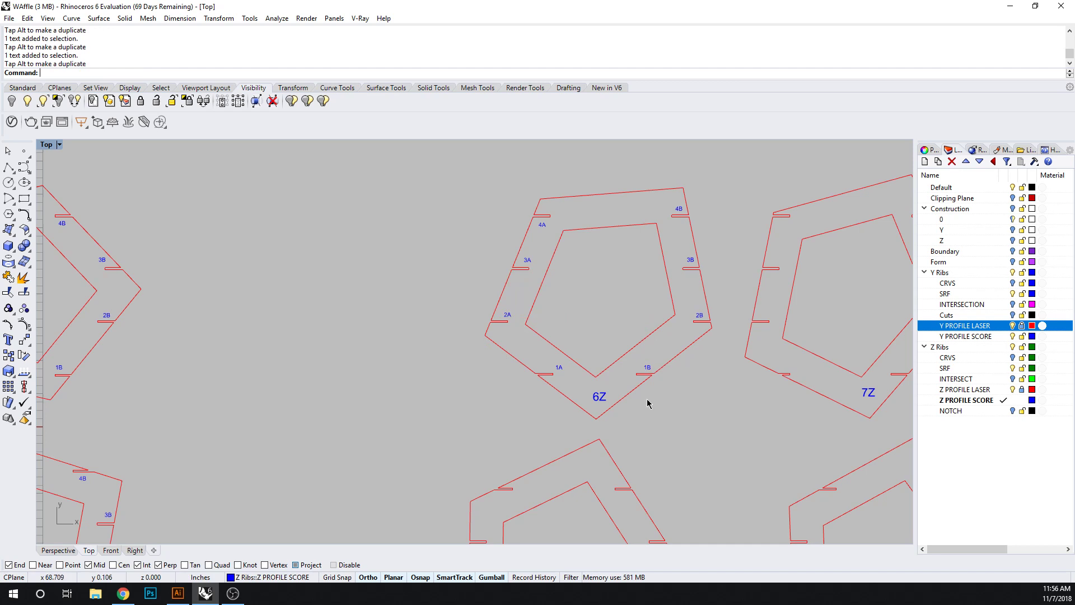
left_click(558, 368)
left_click_drag(609, 369, 594, 370)
left_click(701, 415)
right_click_drag(701, 415, 585, 411)
scroll(500, 420, "down", 3)
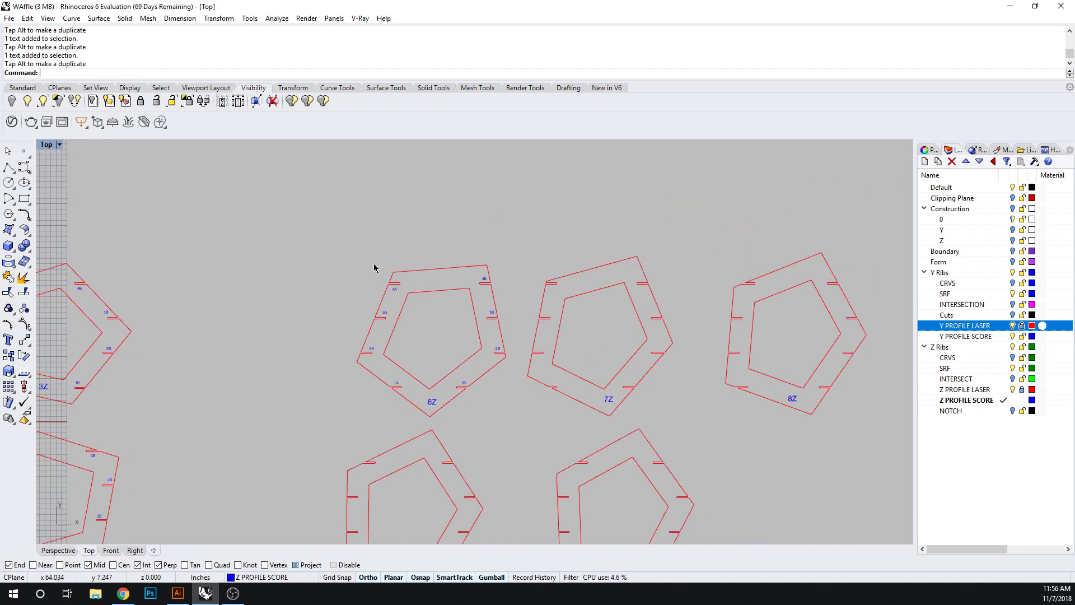
left_click_drag(357, 253, 503, 413)
scroll(442, 410, "up", 3)
left_click(440, 409, "ctrl")
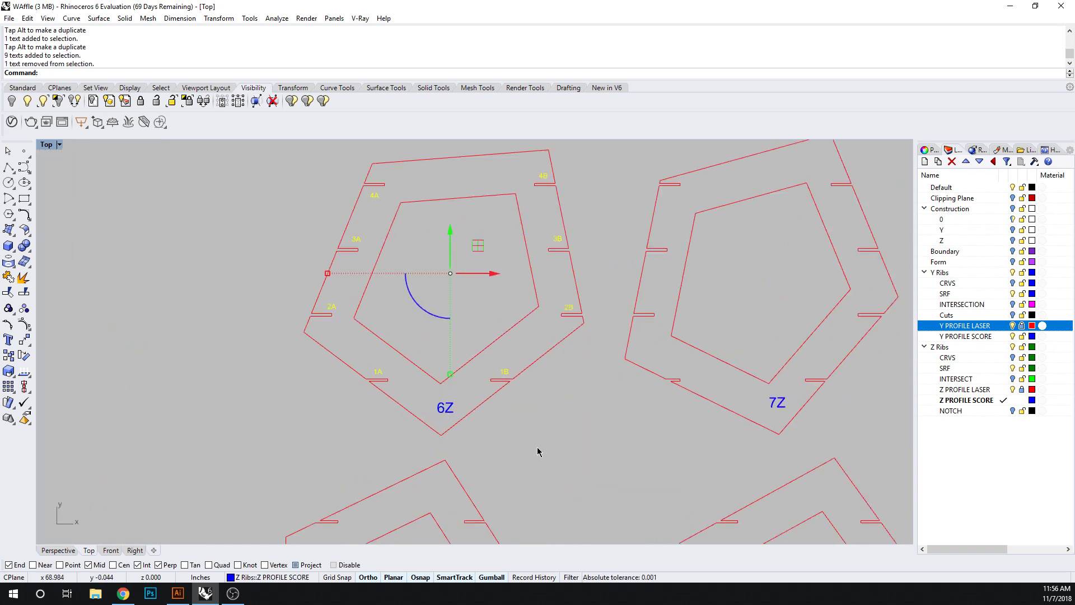
type("O")
key("Return")
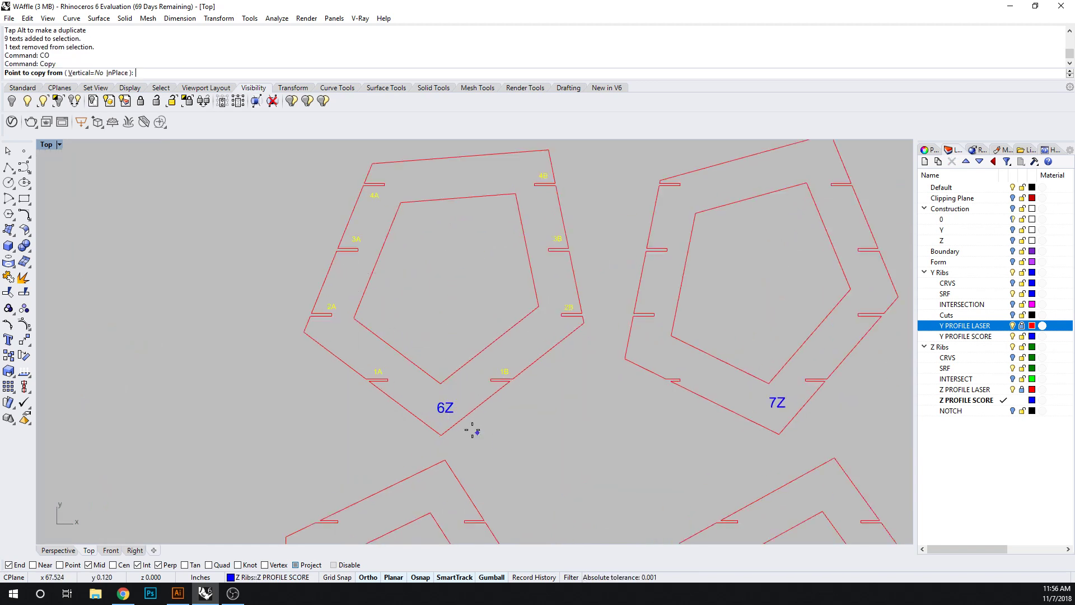
left_click(449, 299)
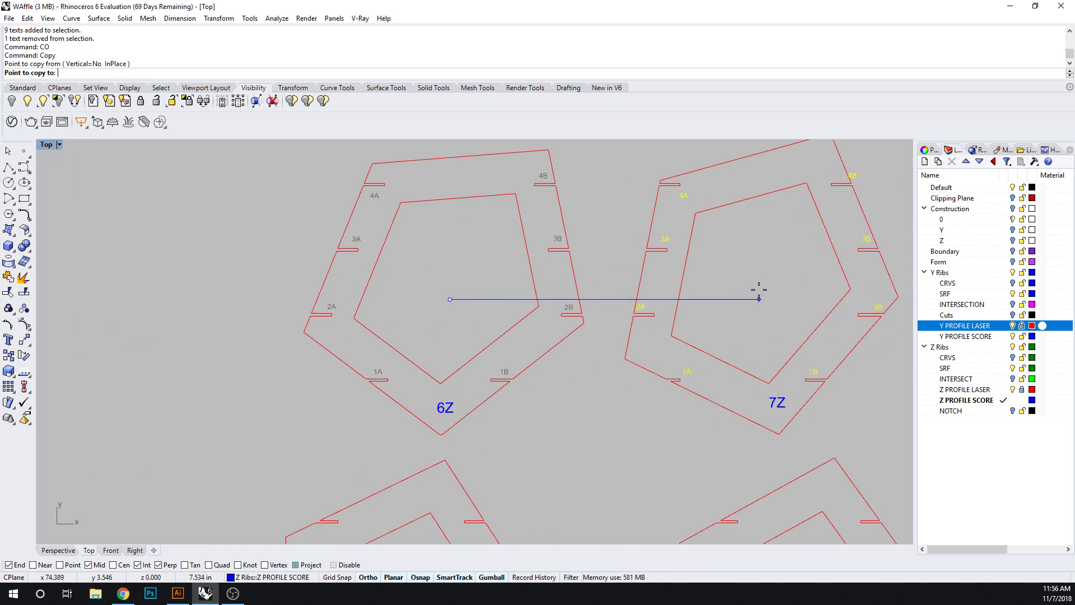
key("Escape")
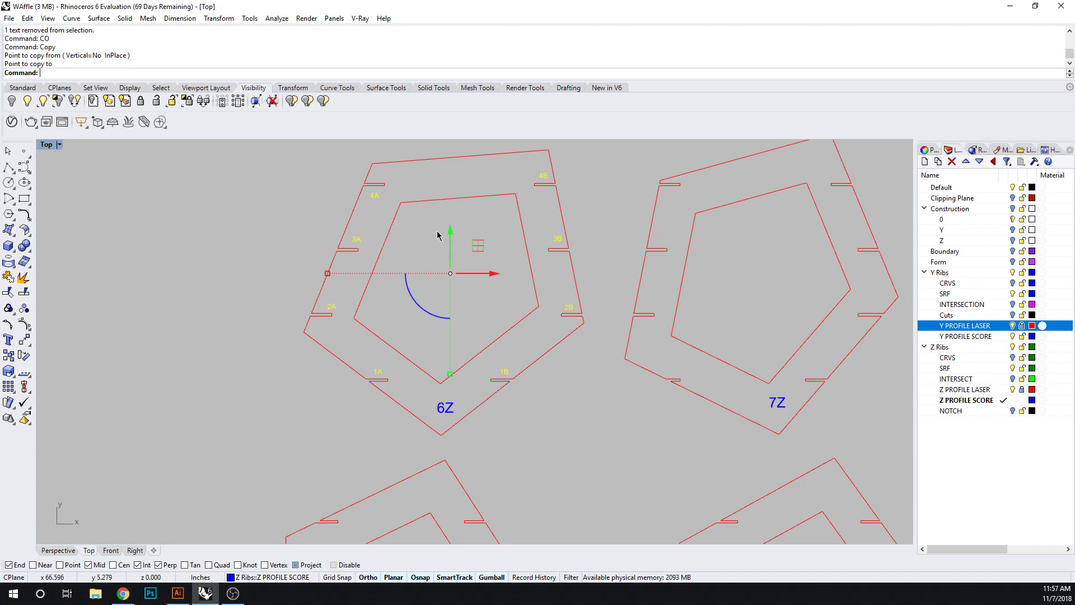
key("Escape")
Copy the 1A to 4A notch labels of the 6Z profile horizontally onto the 7Z and 8Z profiles.
scroll(417, 240, "down", 2)
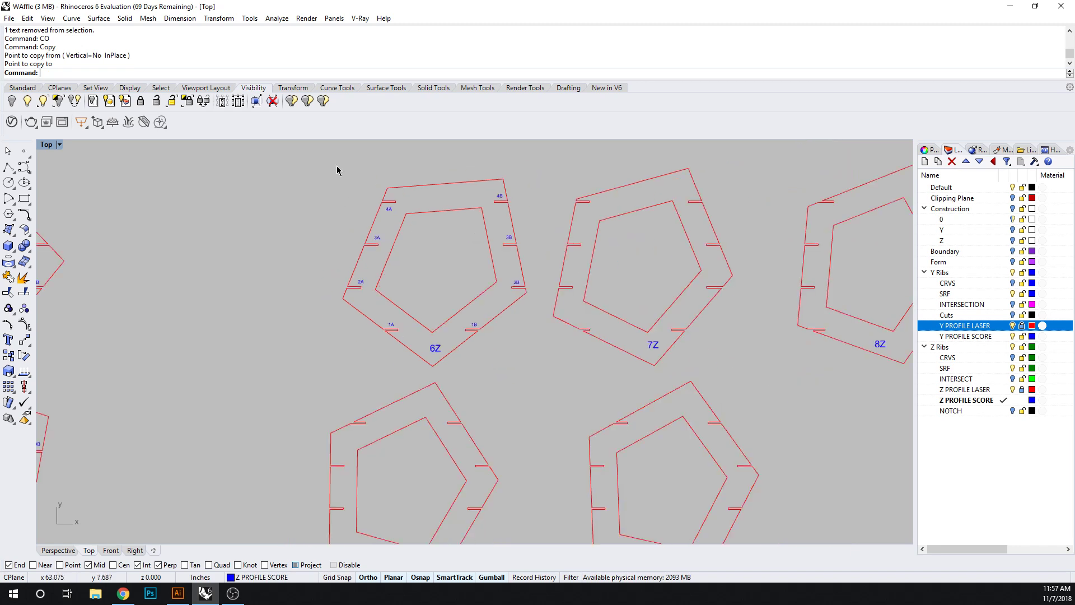
left_click_drag(336, 171, 411, 359)
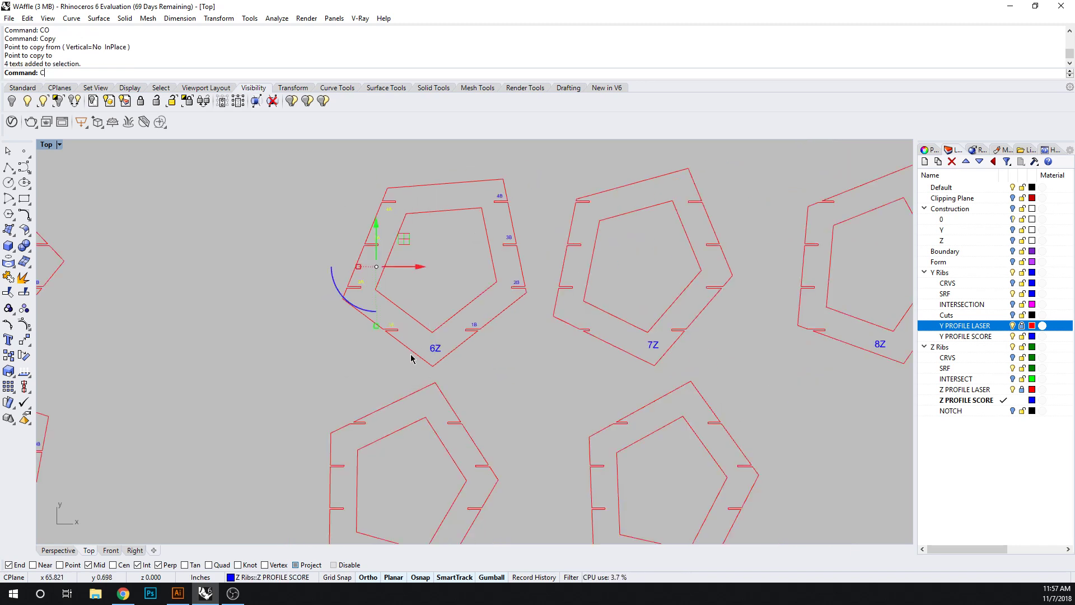
type("O")
key("Return")
left_click(368, 268)
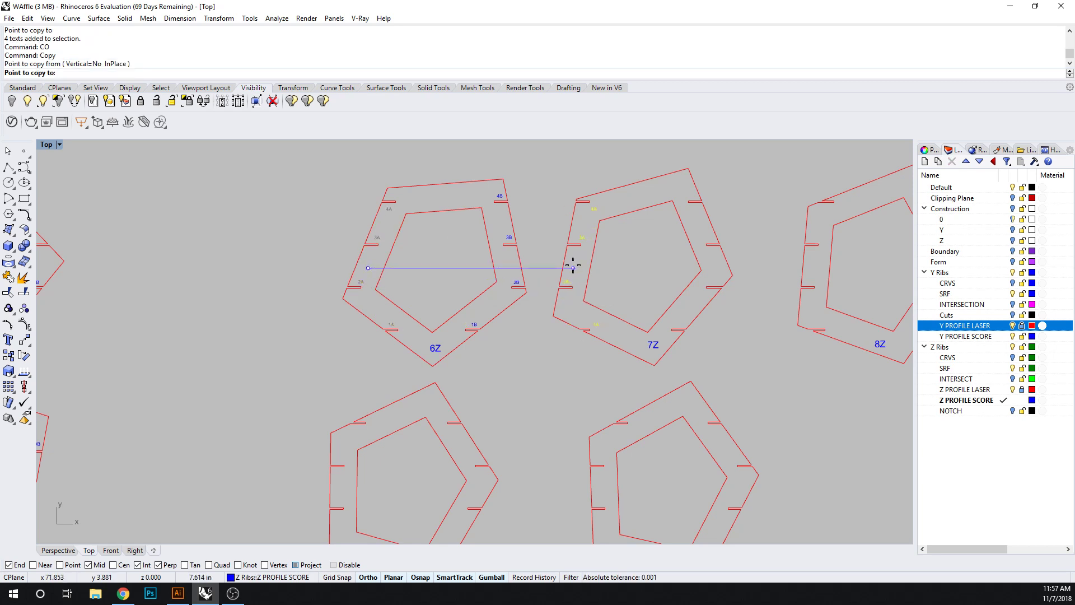
left_click(573, 268)
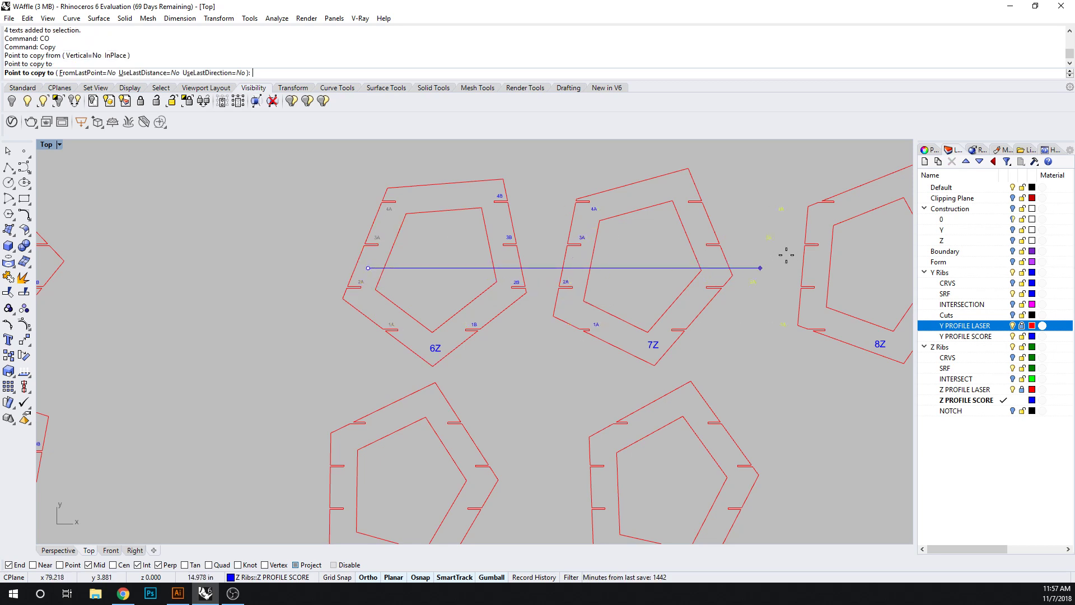
left_click(818, 268)
Turn Ortho off and place another copy of the 1A to 4A labels beside the 9Z profile's A-side notches.
right_click_drag(817, 268, 392, 279)
scroll(536, 276, "down", 3)
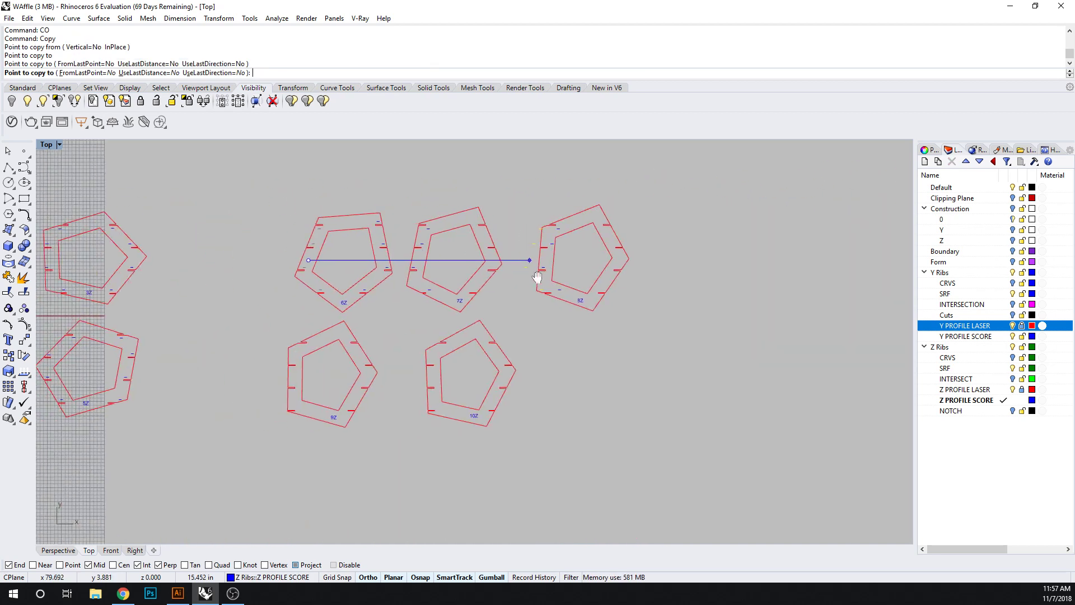
scroll(297, 371, "up", 2)
scroll(282, 381, "up", 3)
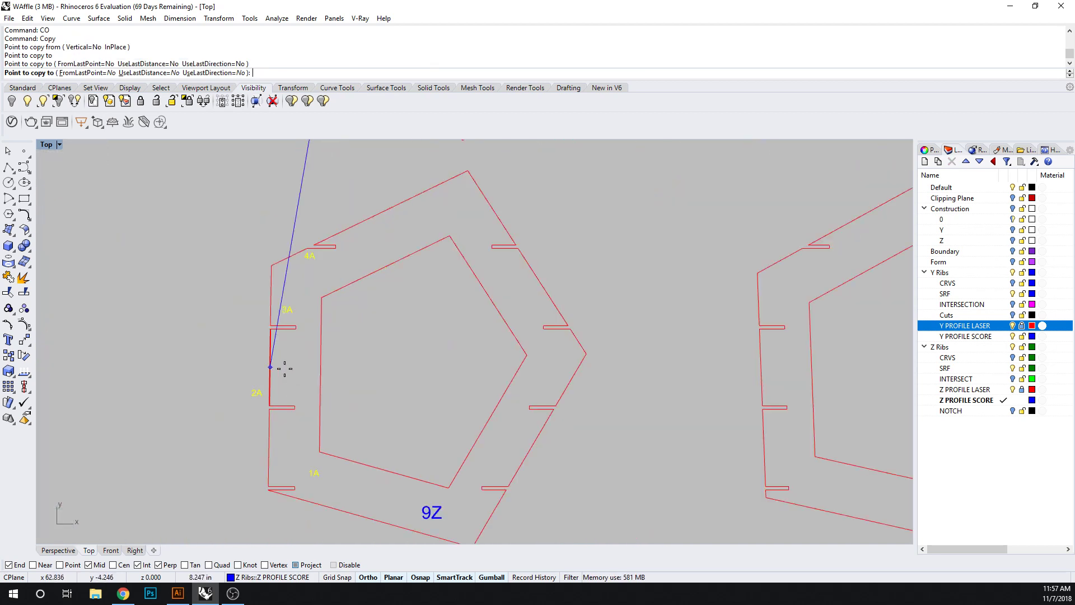
type("O")
key("Return")
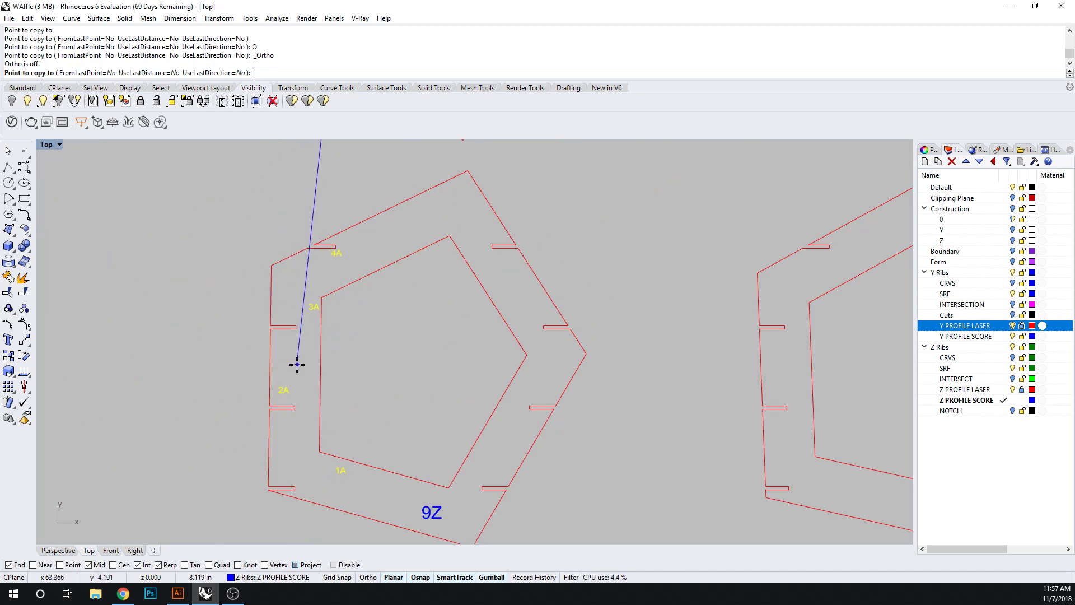
left_click(292, 365)
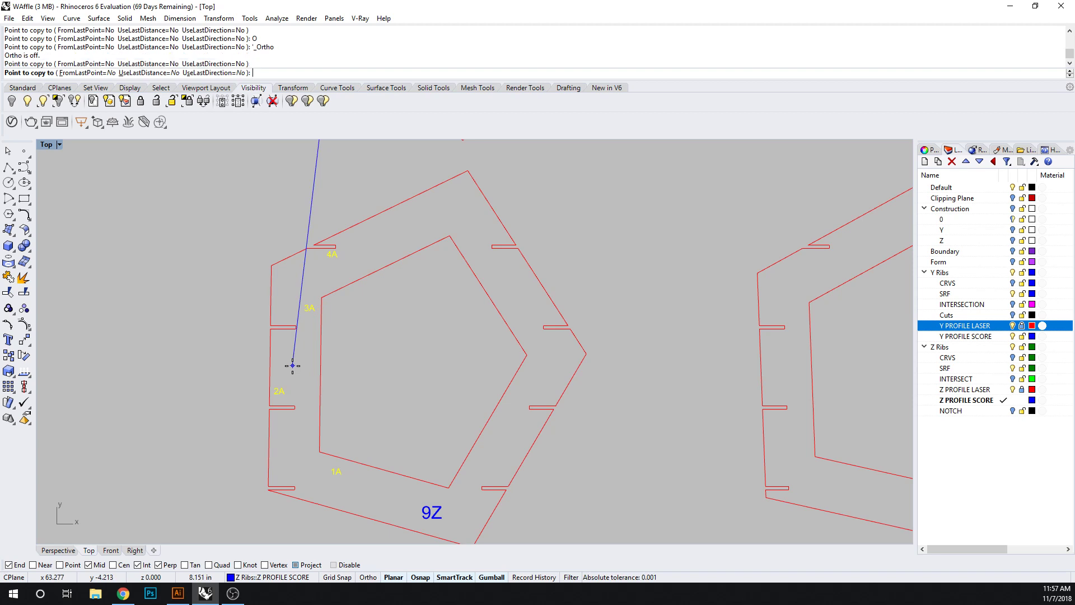
Place another copy of the 1A to 4A labels beside the A-side notches of the 10Z profile.
scroll(288, 364, "down", 4)
scroll(504, 370, "up", 3)
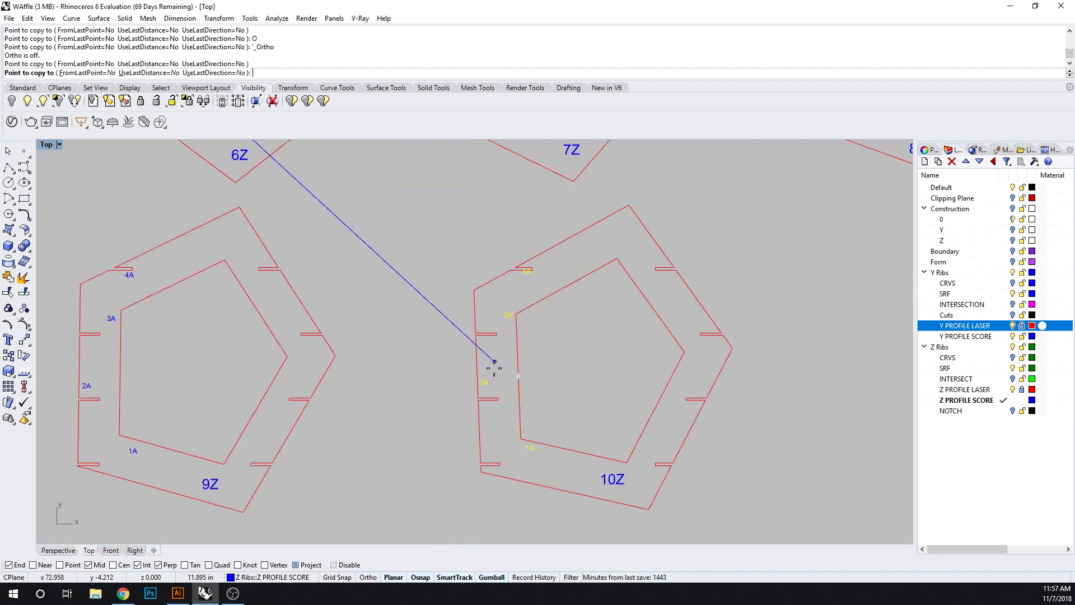
scroll(495, 364, "up", 1)
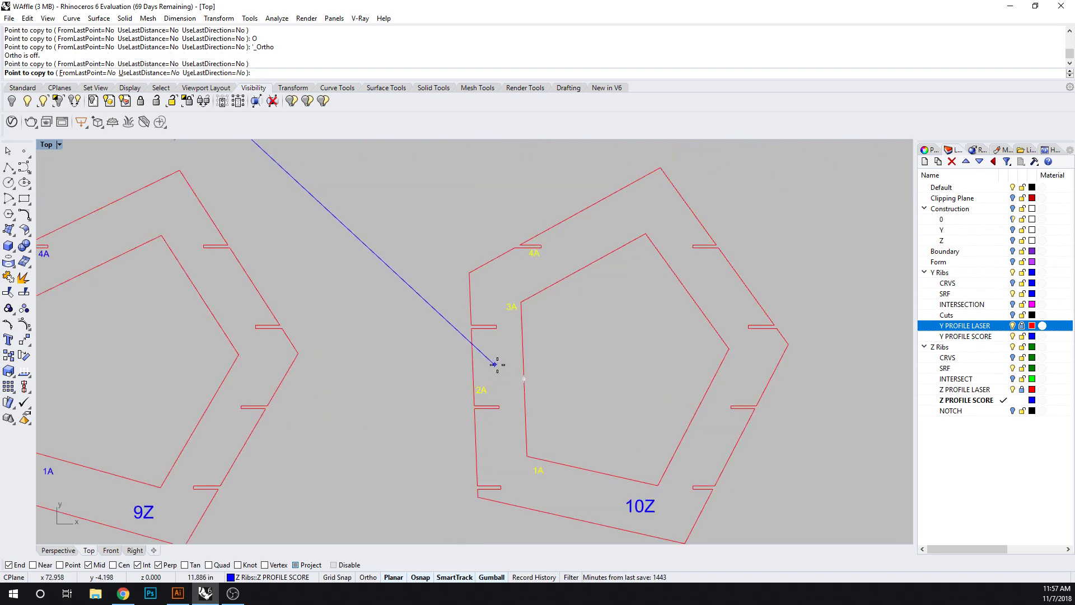
left_click(499, 369)
scroll(499, 368, "down", 5)
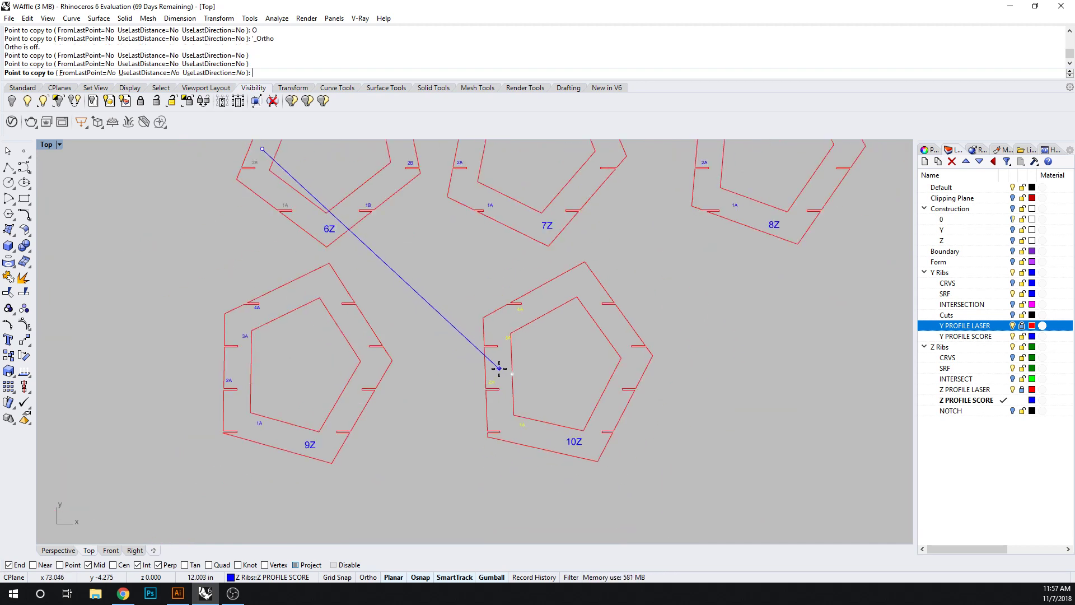
Copy the 6Z profile's 1B to 4B notch labels onto the B-side notches of the 7Z and 8Z profiles.
key("Return")
scroll(468, 301, "down", 4)
right_click_drag(470, 300, 468, 354)
left_click(382, 160)
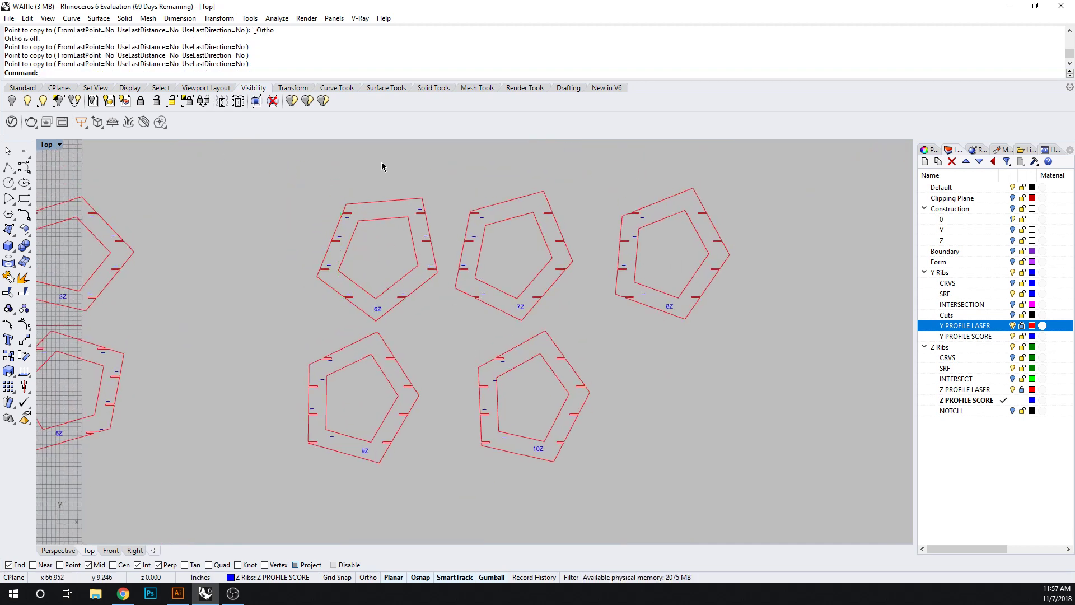
scroll(407, 184, "up", 1)
left_click_drag(395, 218, 446, 341)
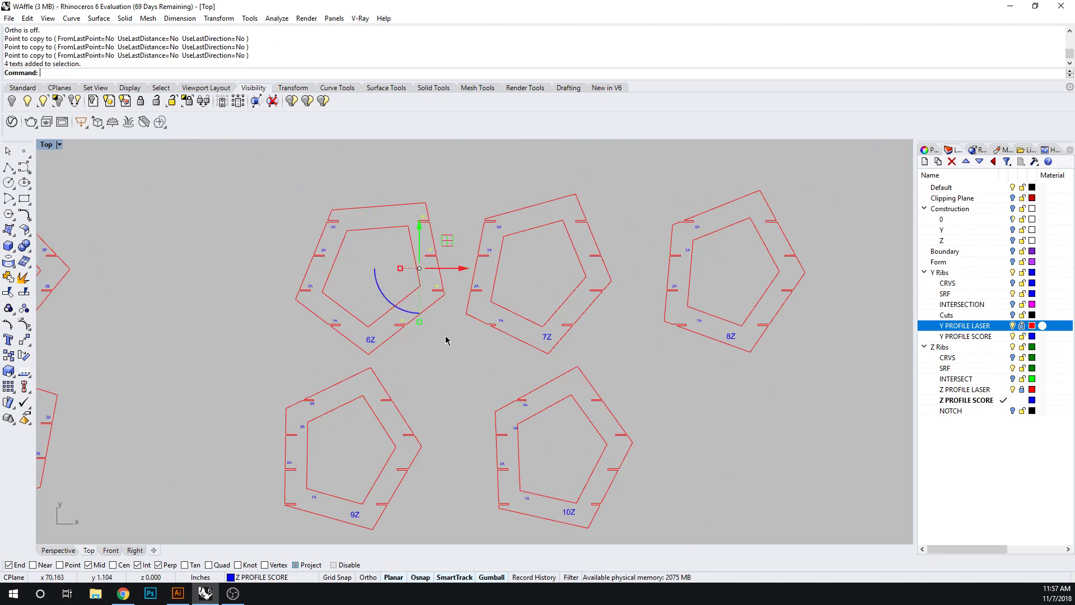
type("CO")
key("Return")
left_click(380, 272)
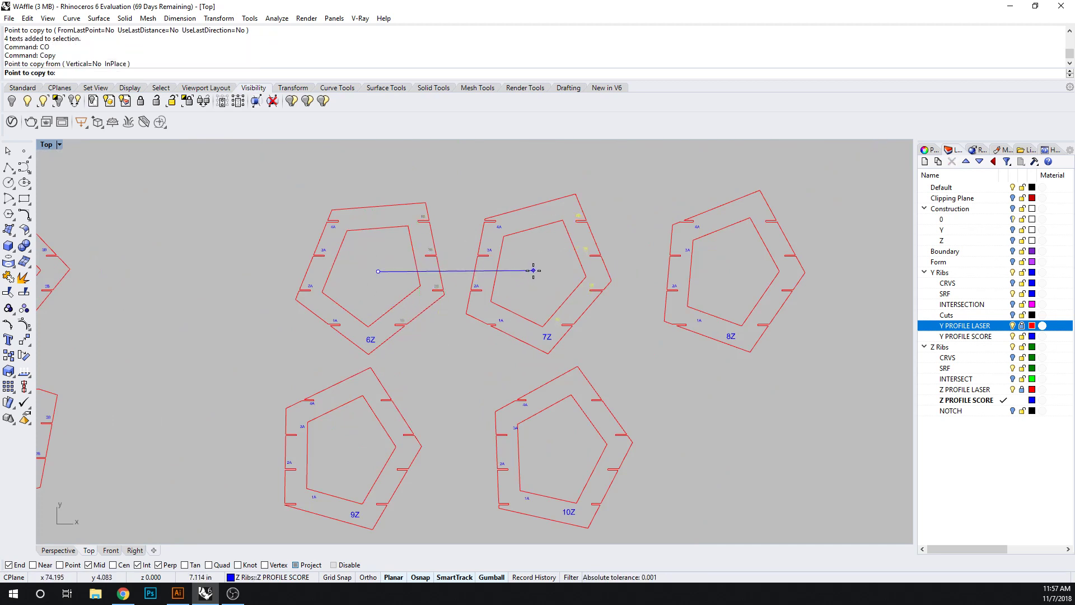
left_click(533, 271)
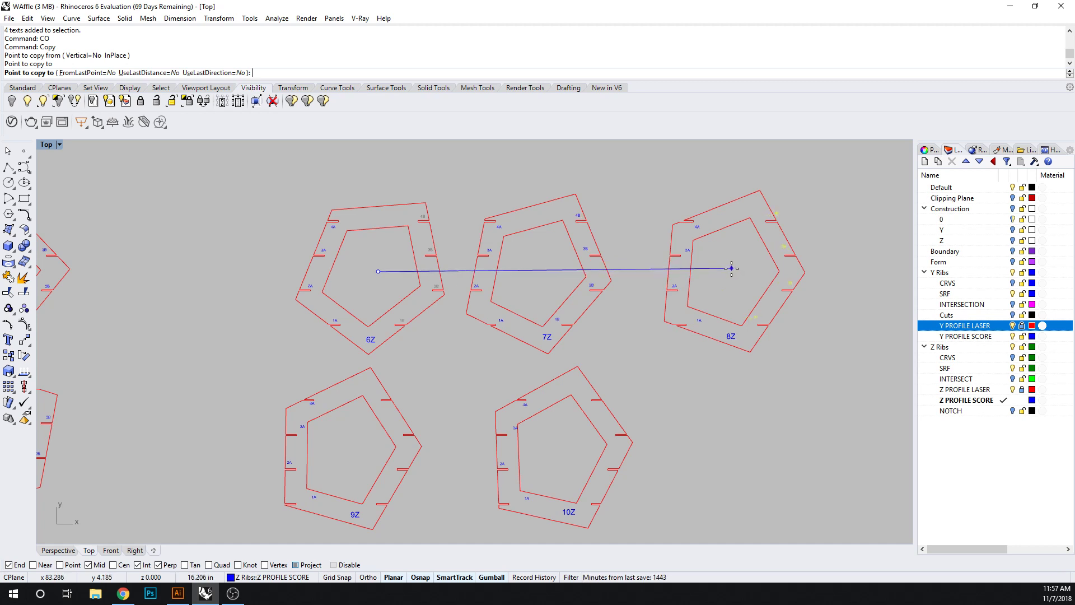
left_click(732, 268)
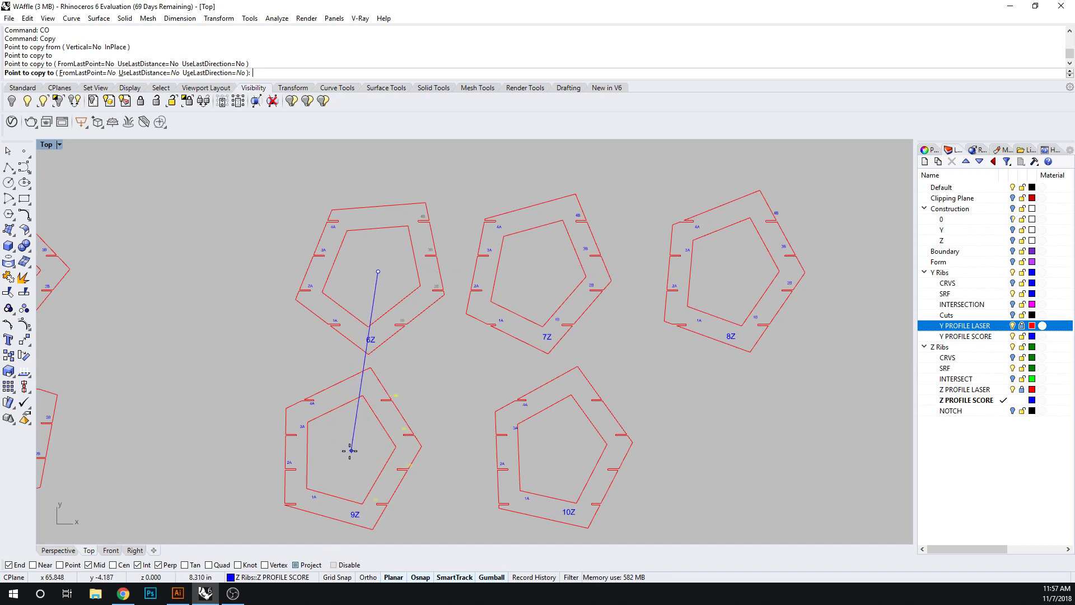
Place two more copies of the 1B to 4B labels on the B-side notches of the 9Z and 10Z profiles.
left_click(346, 449)
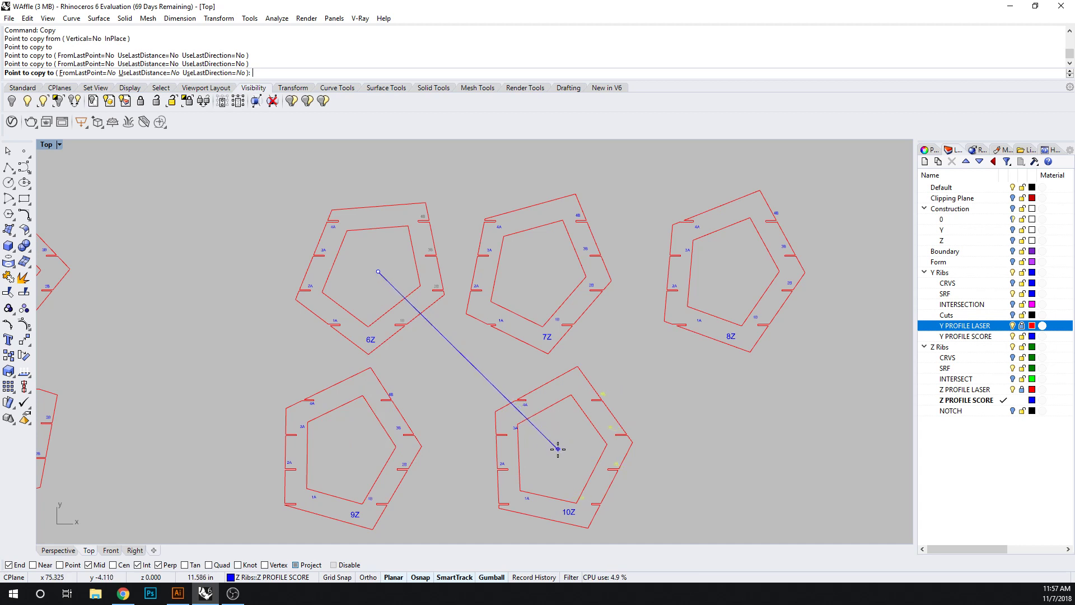
left_click(556, 449)
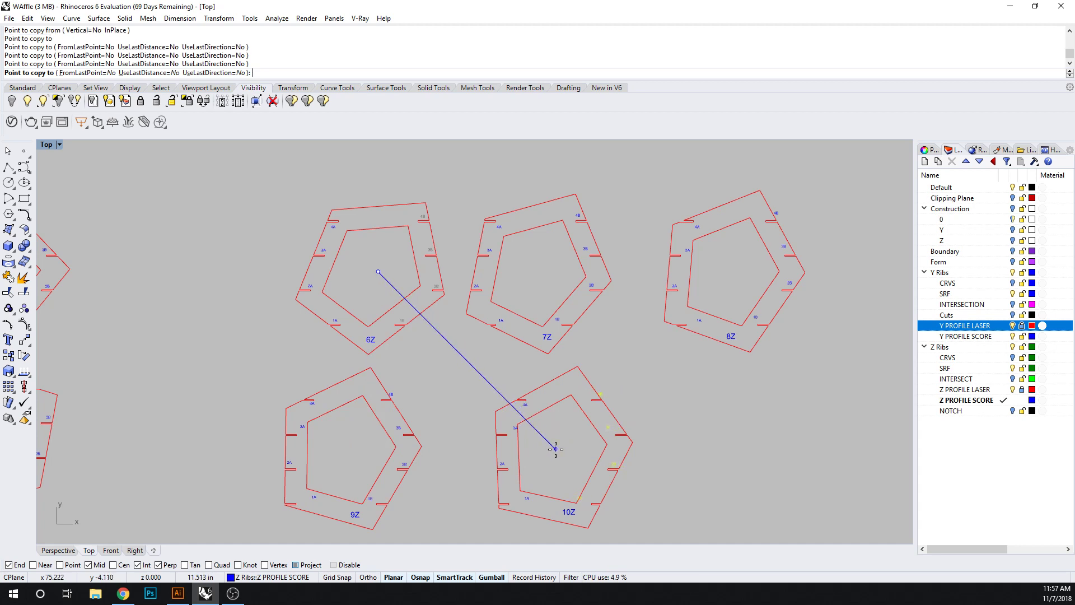
key("Return")
Shift the 8Z profile's 4B label left and its 3B label down so they sit just above their notches.
scroll(669, 413, "up", 5)
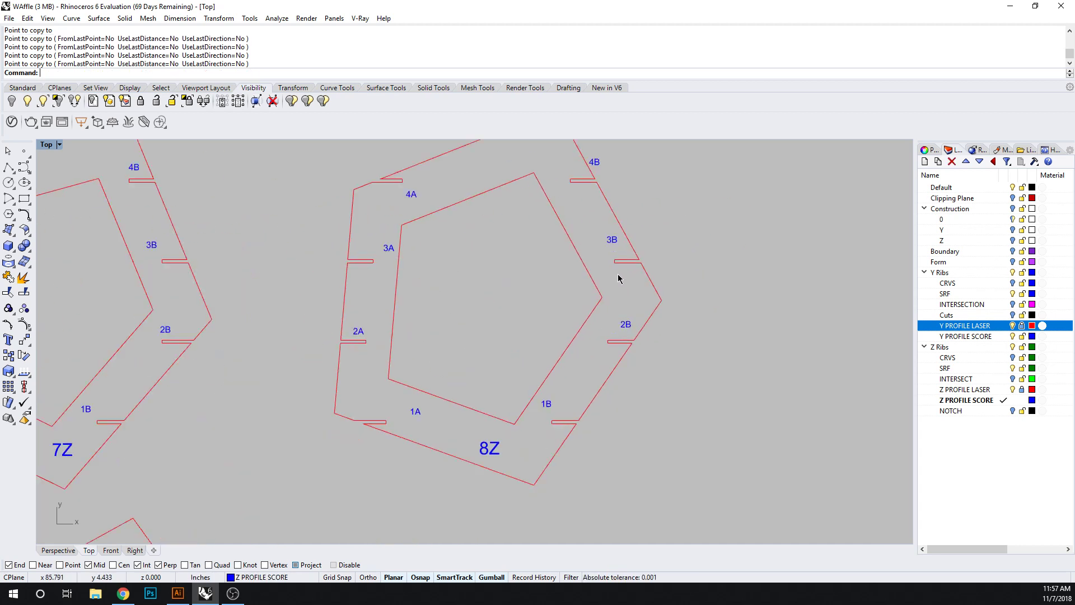
left_click(598, 164)
left_click_drag(642, 163, 613, 211)
left_click(612, 240)
key("Escape")
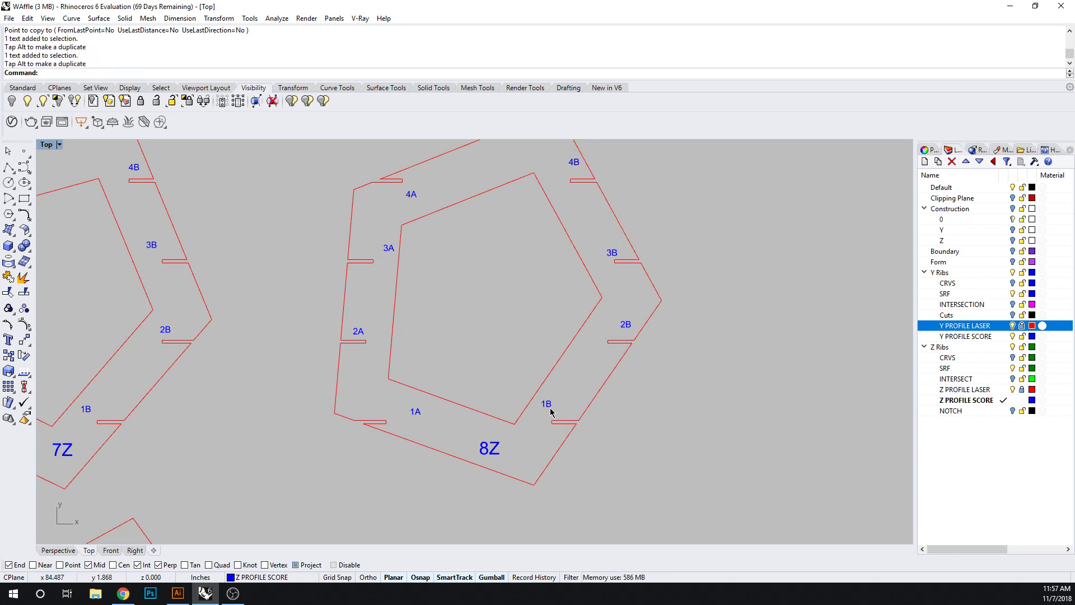
Move the 1B and 1A labels on the 8Z profile directly above their notches.
left_click_drag(547, 406, 557, 413)
key("Escape")
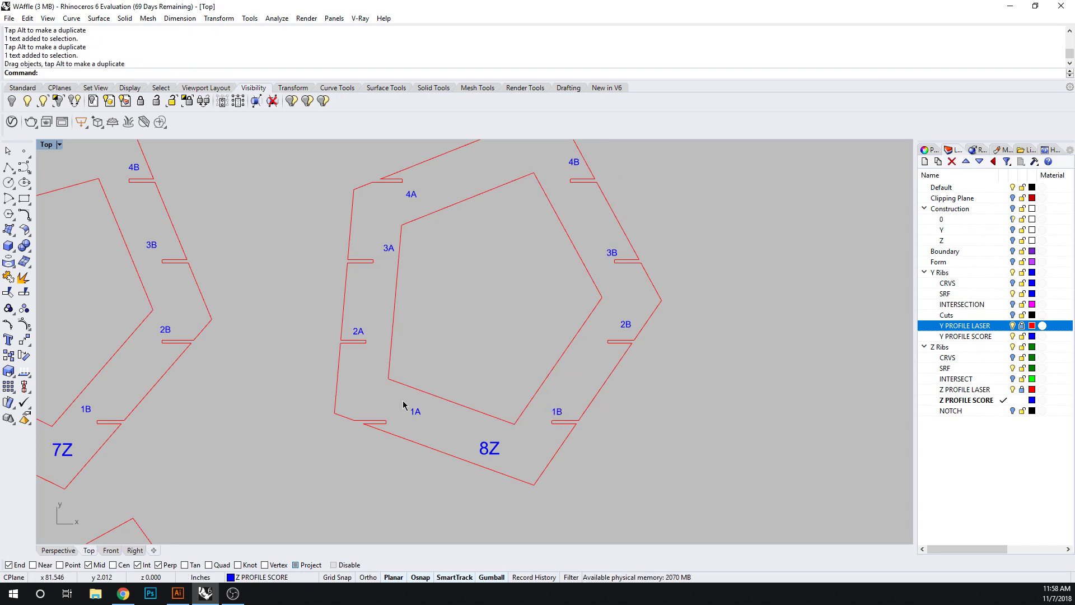
left_click_drag(419, 414, 381, 415)
left_click(369, 469)
scroll(352, 471, "down", 4)
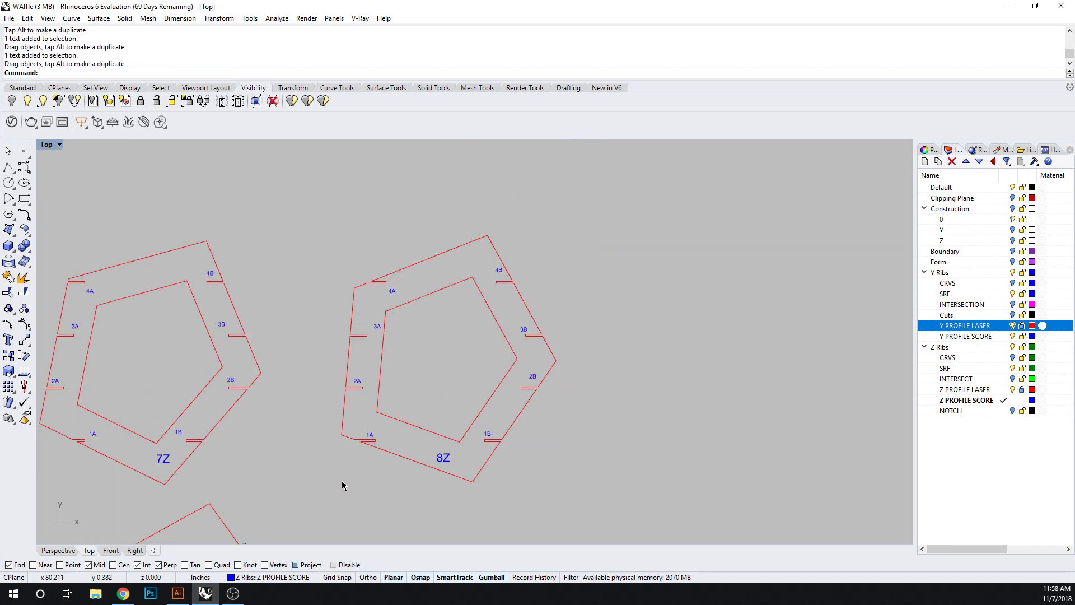
Reposition the 2A, 3A and 4B labels on the 9Z profile directly above their notches.
right_click_drag(344, 484, 449, 384)
right_click_drag(372, 419, 481, 354)
scroll(242, 406, "up", 8)
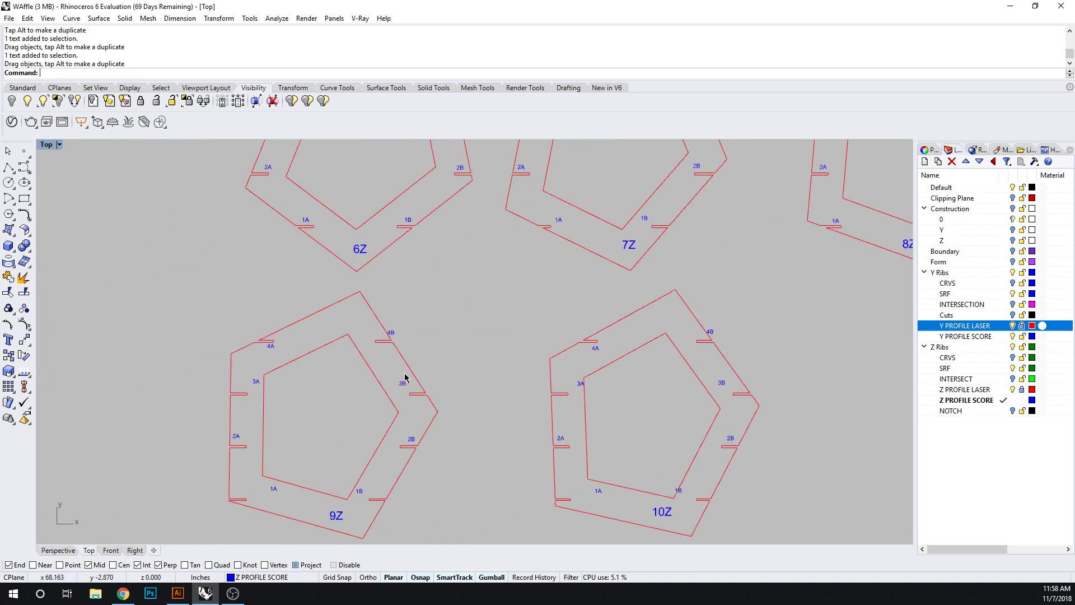
mouse_move(275, 422)
left_mouse_down()
mouse_move(299, 440)
mouse_move(288, 433)
left_mouse_up()
left_click_drag(338, 265, 302, 280)
right_click_drag(625, 222, 480, 329)
left_click_drag(579, 229, 541, 236)
right_click_drag(519, 446, 380, 353)
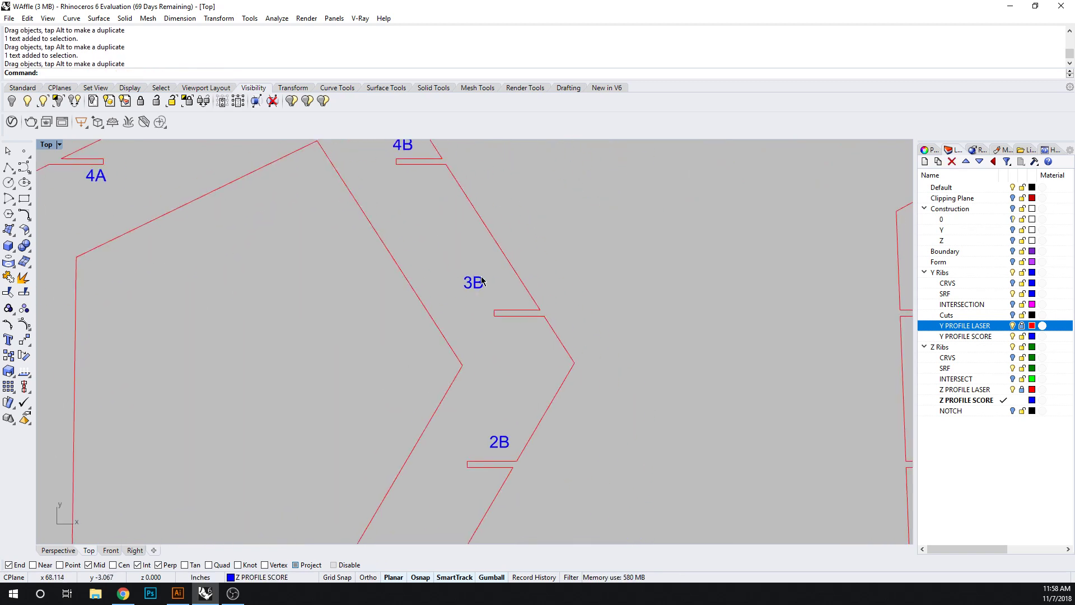
Move the 3B and 1B labels on the 9Z profile right and down to sit above their notches.
left_click(492, 298)
left_click_drag(499, 297, 526, 310)
right_click_drag(540, 488, 527, 398)
scroll(428, 464, "down", 4)
scroll(398, 460, "up", 3)
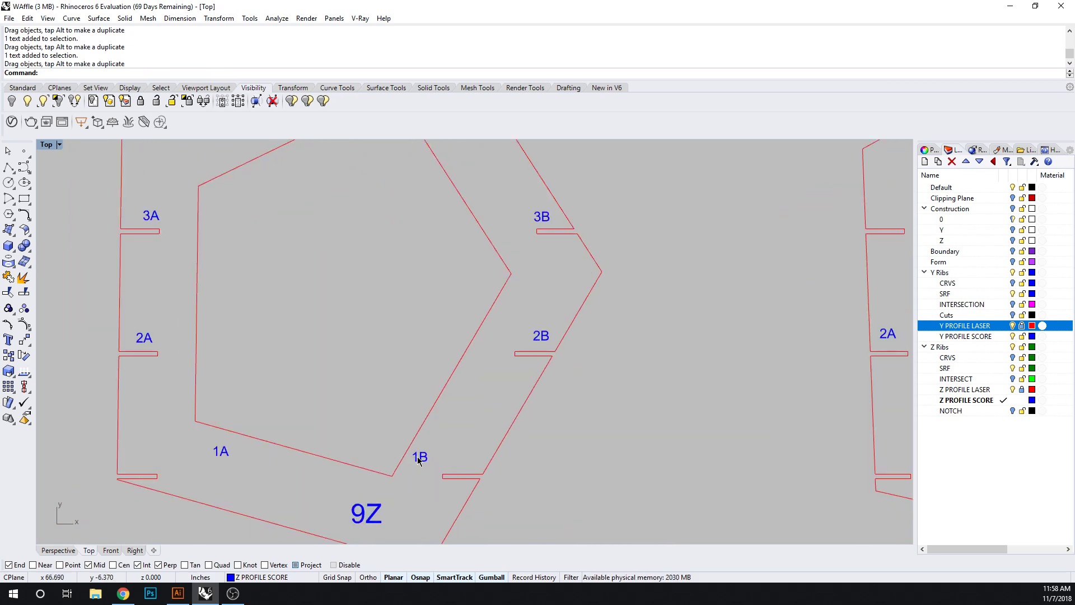
left_click_drag(419, 461, 455, 467)
scroll(398, 456, "down", 3)
right_click_drag(398, 456, 389, 452)
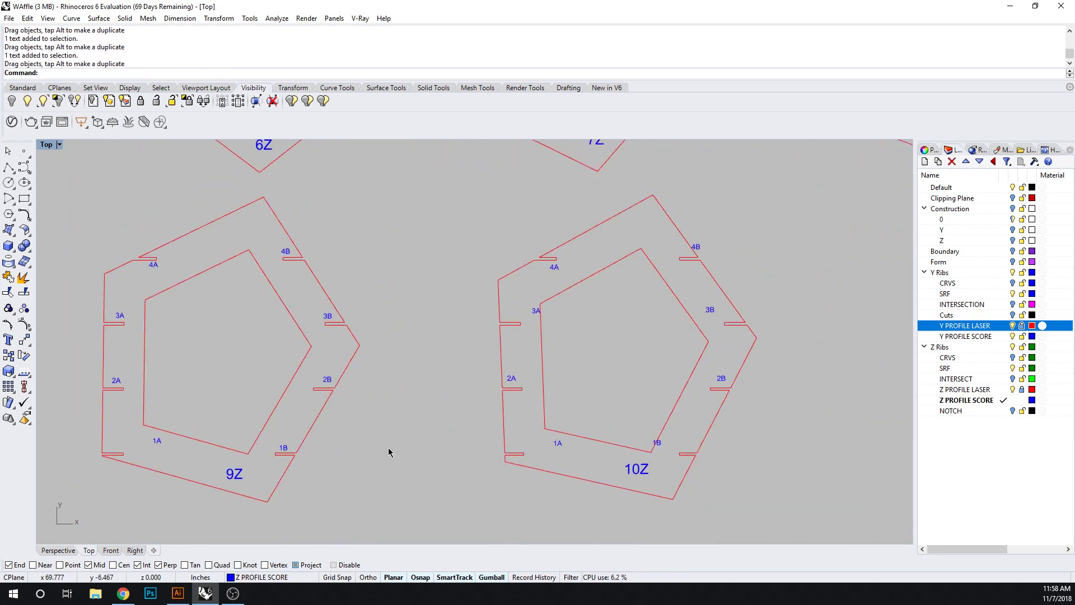
Move the 3A, 1A, 1B and 4B labels on the 10Z profile directly above their notches.
left_click_drag(536, 310, 513, 312)
left_click(619, 370)
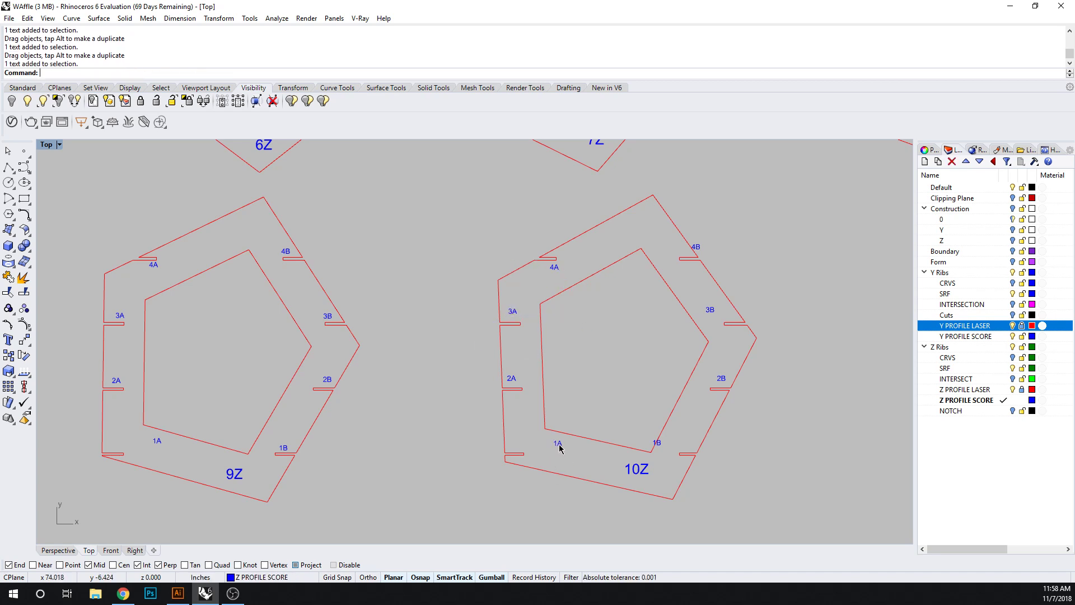
left_click_drag(557, 447, 520, 447)
left_click_drag(654, 438, 679, 443)
right_click_drag(802, 415, 703, 466)
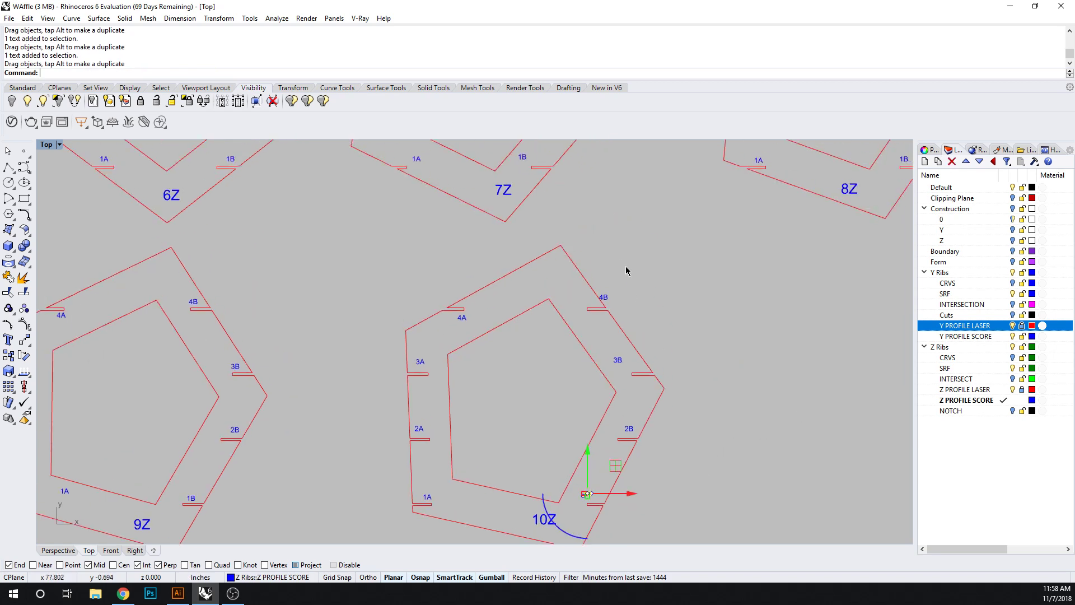
scroll(644, 293, "up", 6)
left_click_drag(576, 300, 562, 311)
scroll(662, 333, "down", 8)
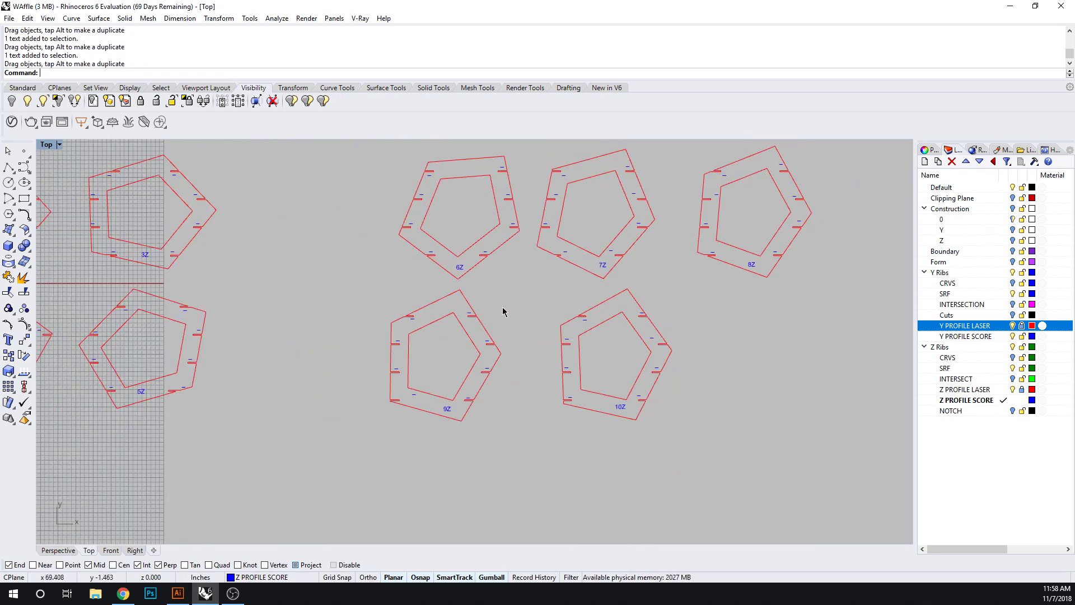
scroll(624, 352, "down", 6)
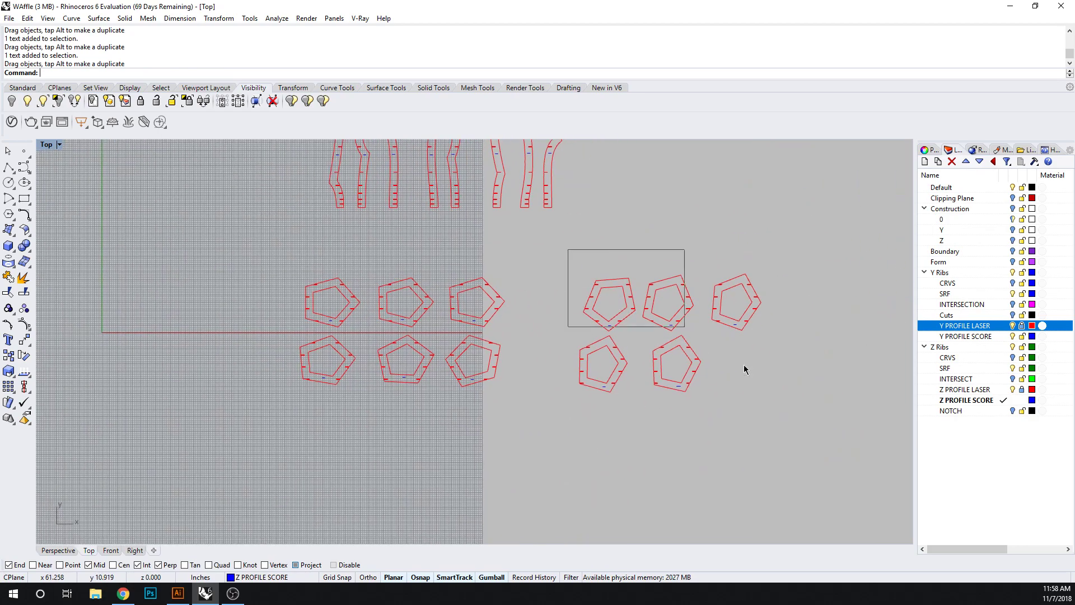
left_click_drag(744, 370, 812, 386)
key("Escape")
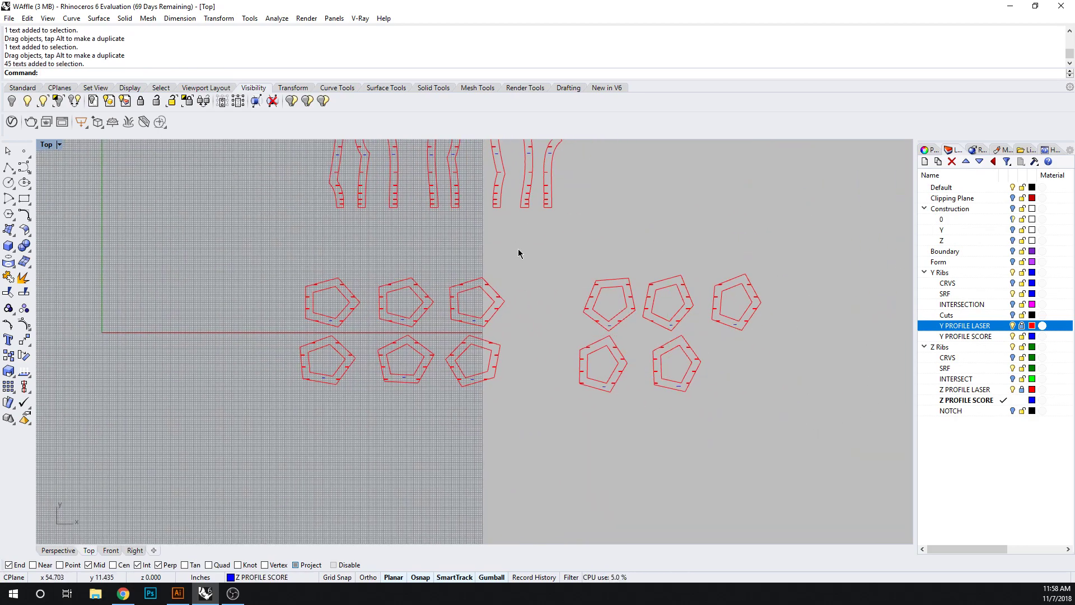
Add a text label 1Z just below the lowest notch of the 1A rib profile.
scroll(391, 358, "up", 10)
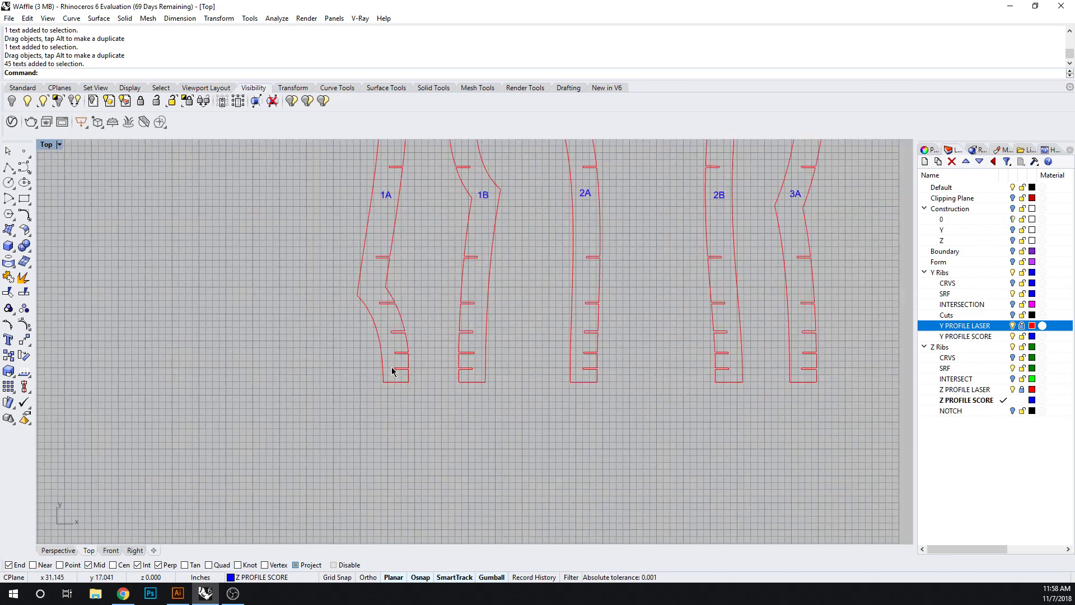
scroll(392, 371, "down", 4)
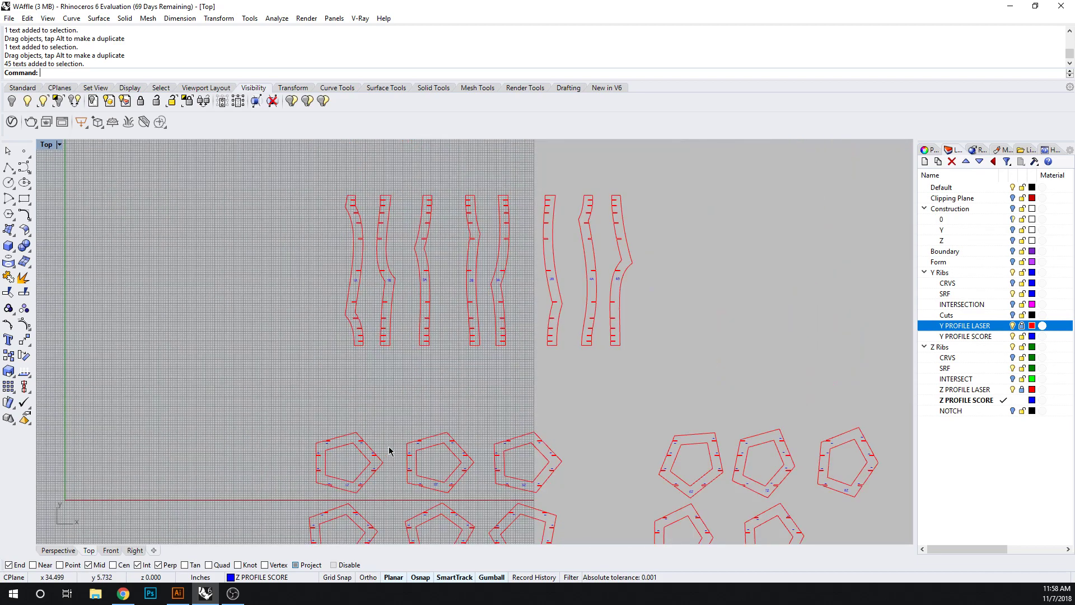
scroll(351, 217, "up", 3)
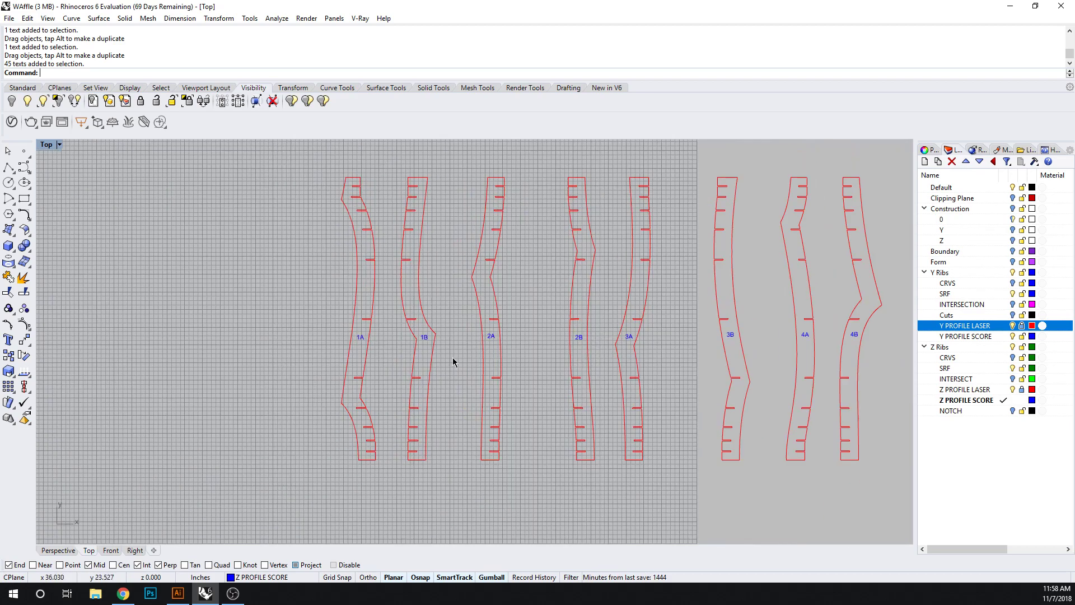
right_click_drag(395, 483, 359, 463)
type("t")
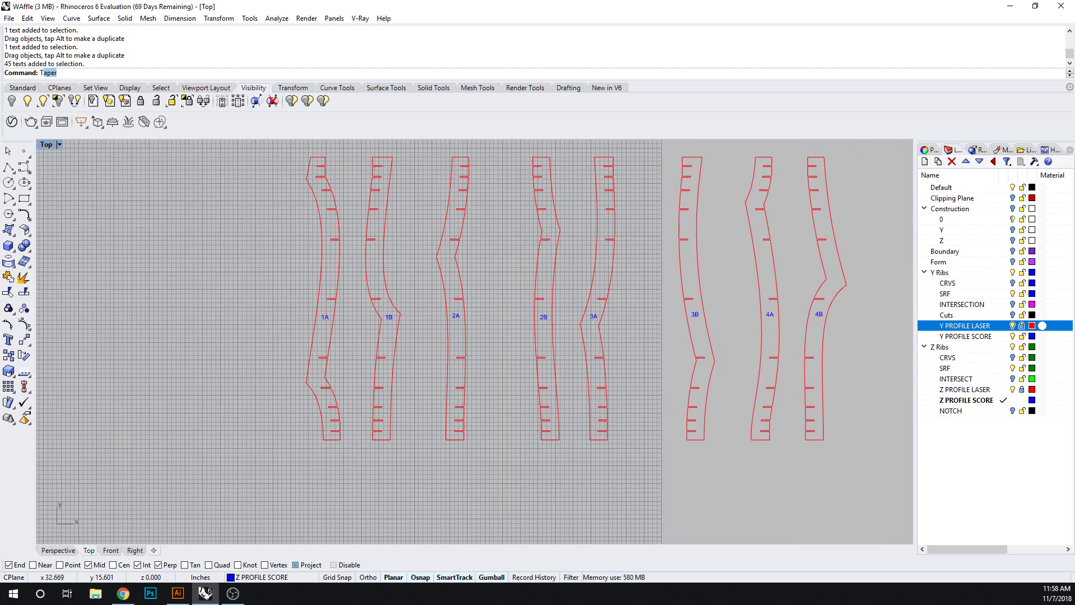
key("Return")
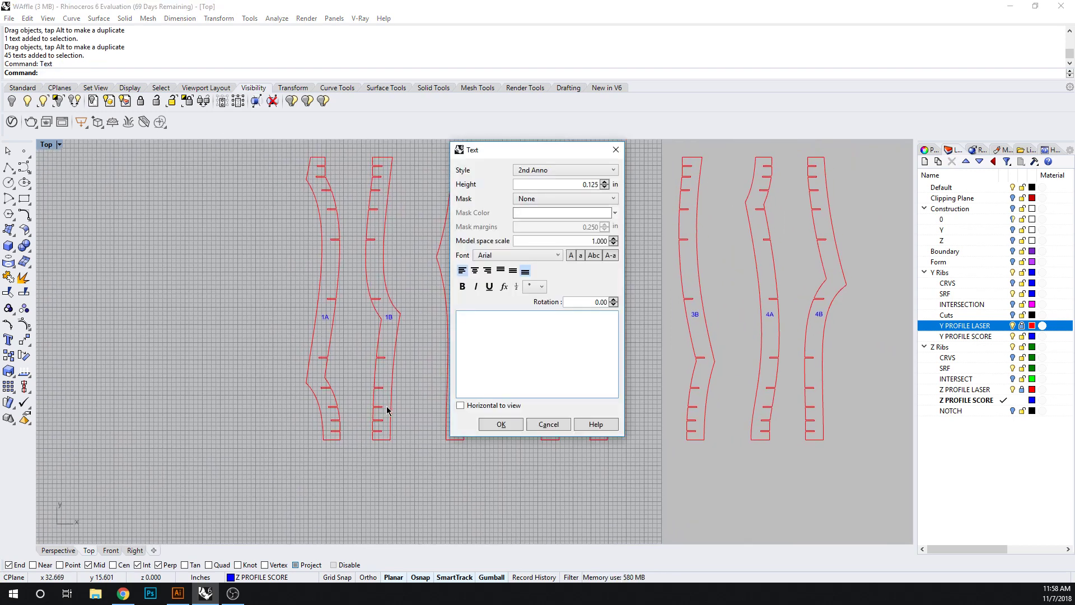
type("1Z")
left_click(499, 426)
scroll(343, 439, "up", 8)
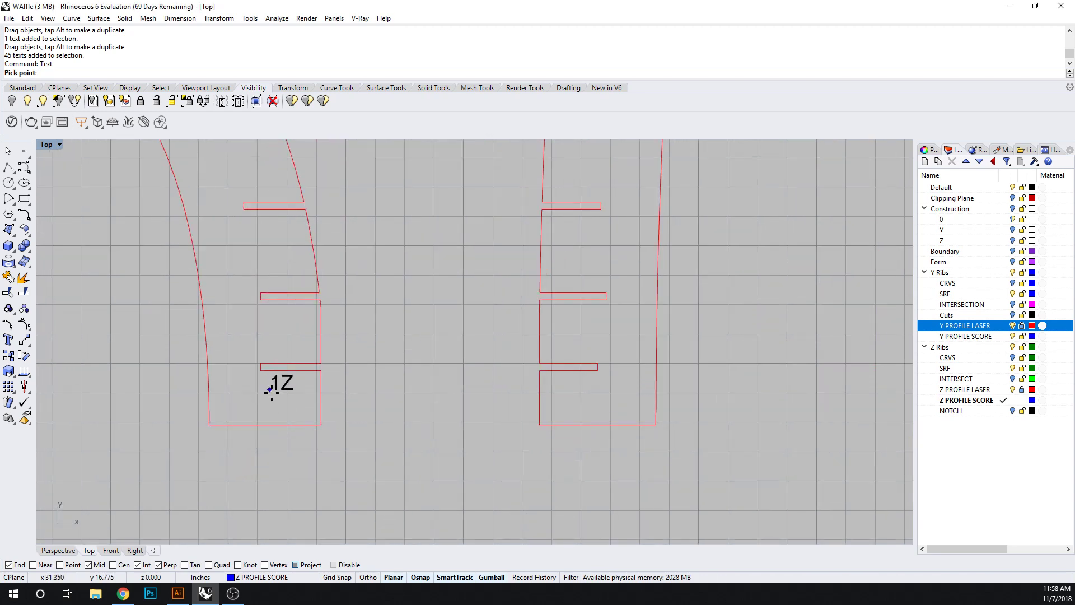
left_click(272, 394)
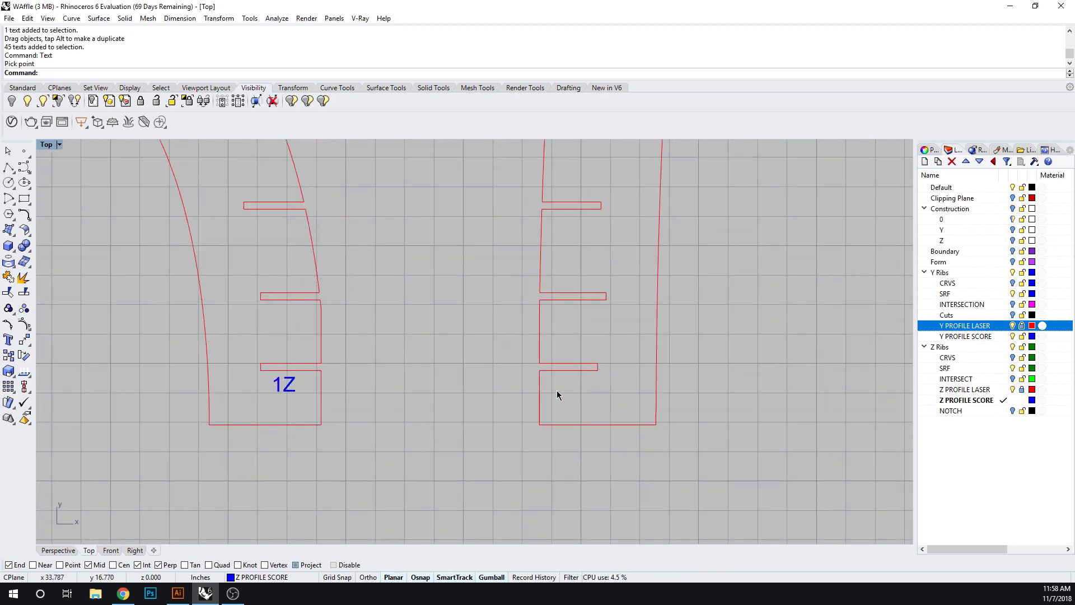
key("Return")
type("1")
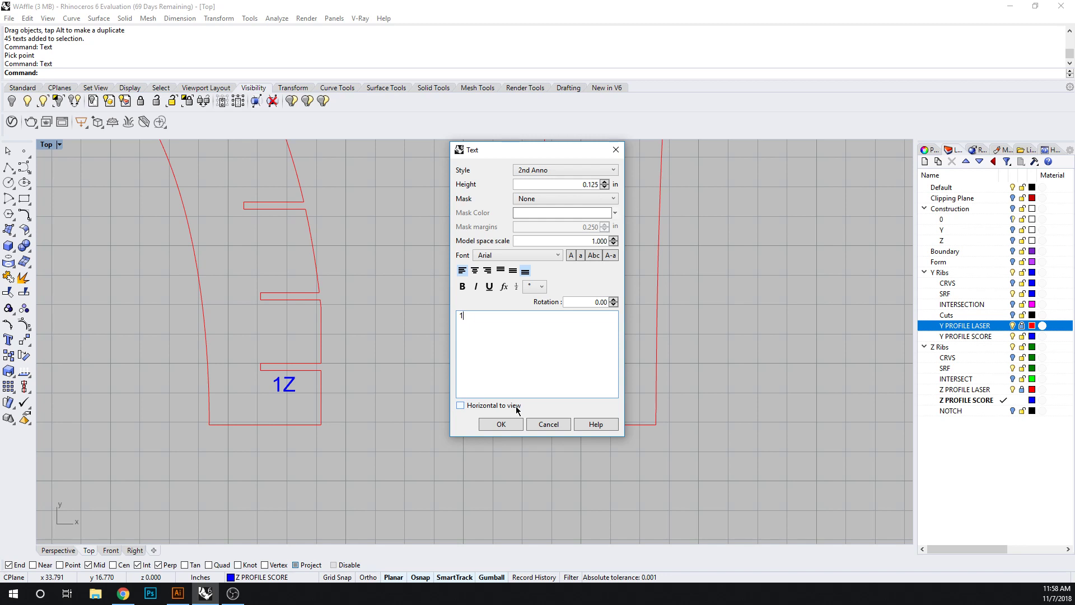
type("Z")
left_click(499, 428)
scroll(499, 425, "down", 5)
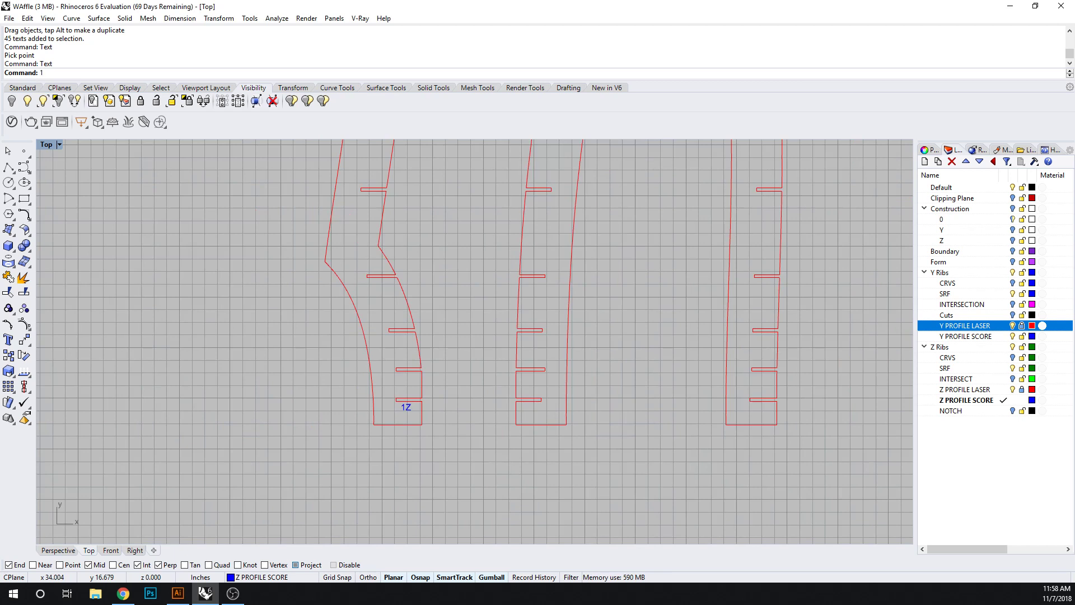
key("Return")
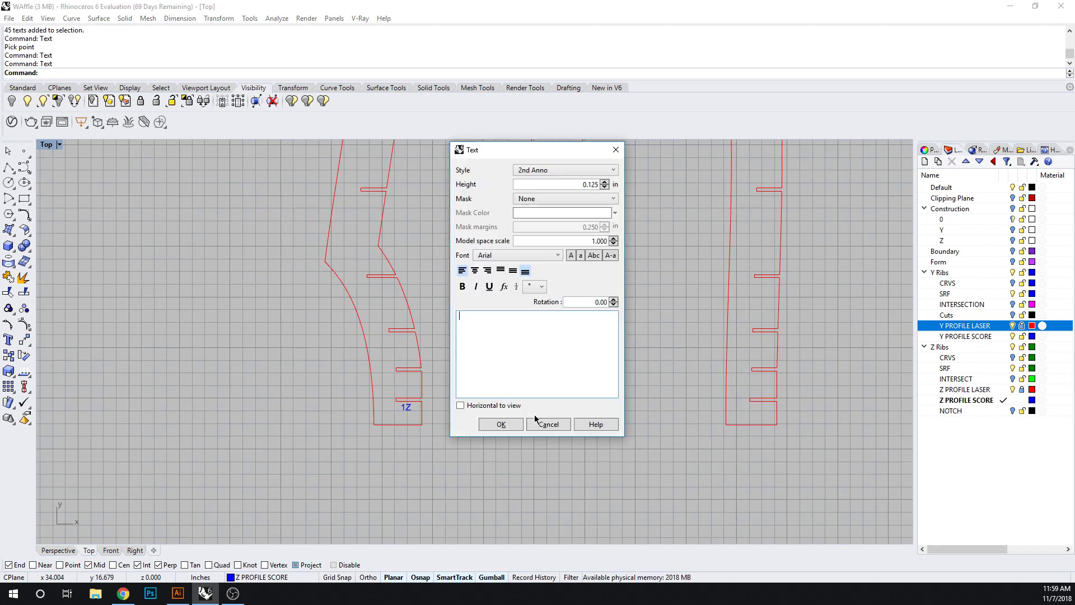
left_click(536, 421)
Copy the 1Z label from the 1A rib to just below the lowest notch of the 1B rib.
left_click(406, 412)
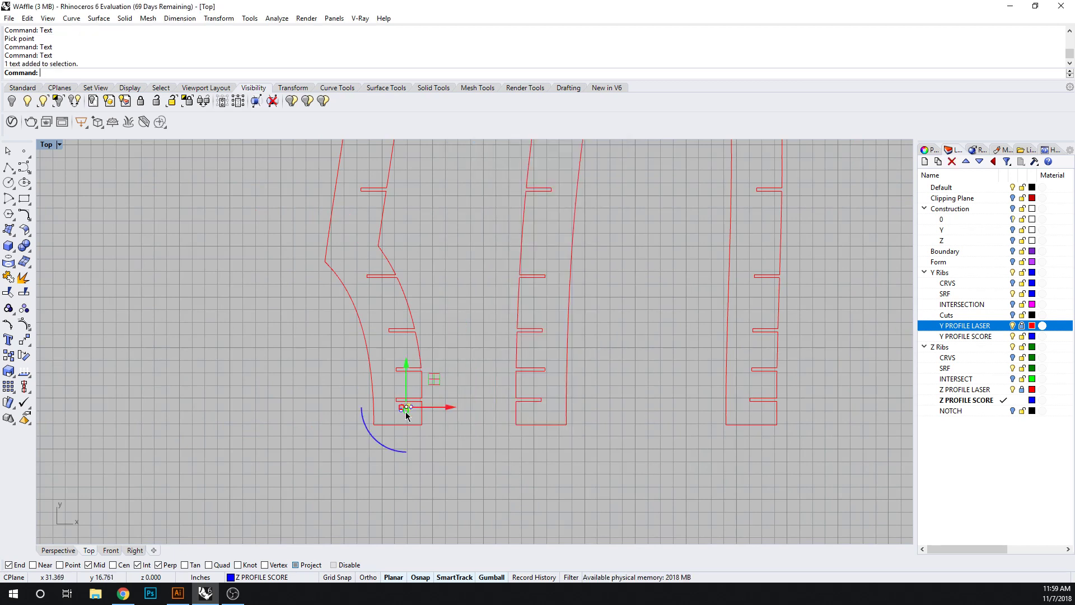
type("CO")
key("Return")
left_click(401, 410)
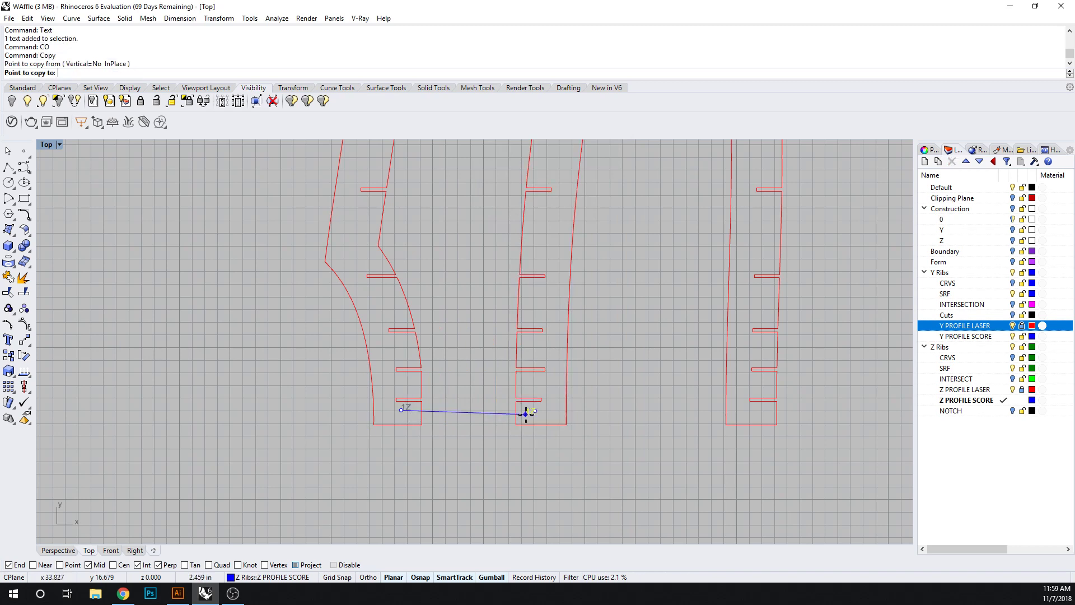
left_click(527, 412)
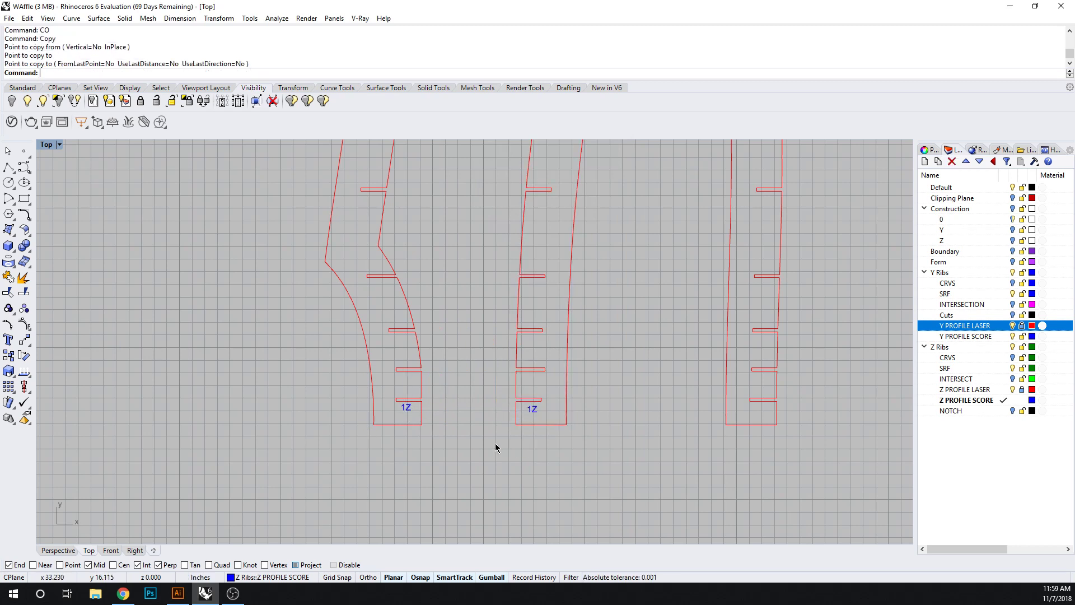
key("Return")
Add a text label 2Z just below the second-lowest notch of the 1A rib profile.
type("Text")
key("Return")
type("2Z")
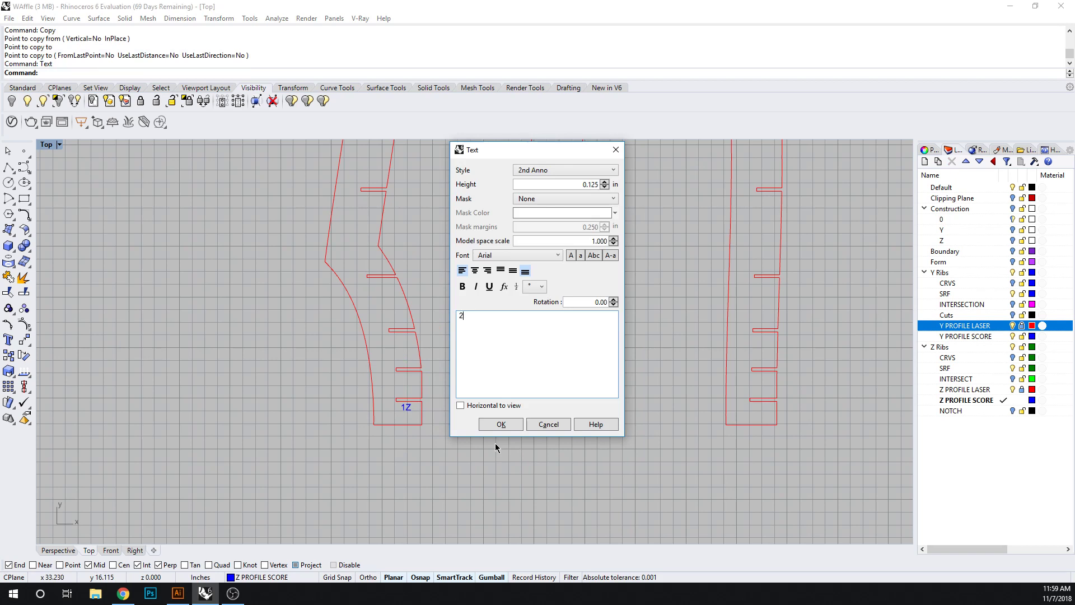
left_click(498, 424)
left_click(402, 383)
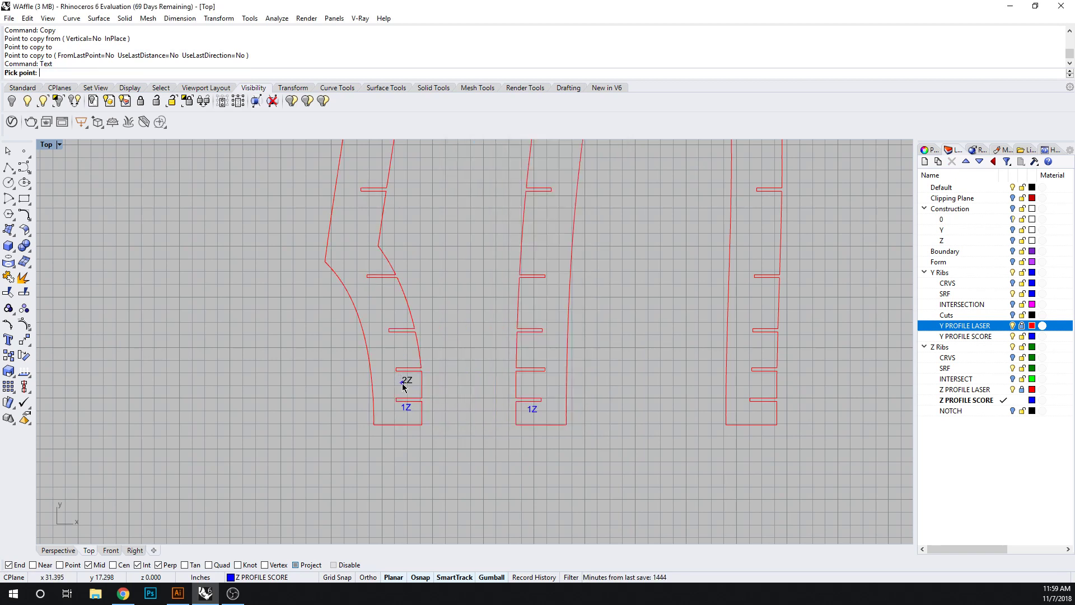
Add text labels 3Z and 4Z just below the third and fourth notches from the bottom of the 1A rib profile.
key("Return")
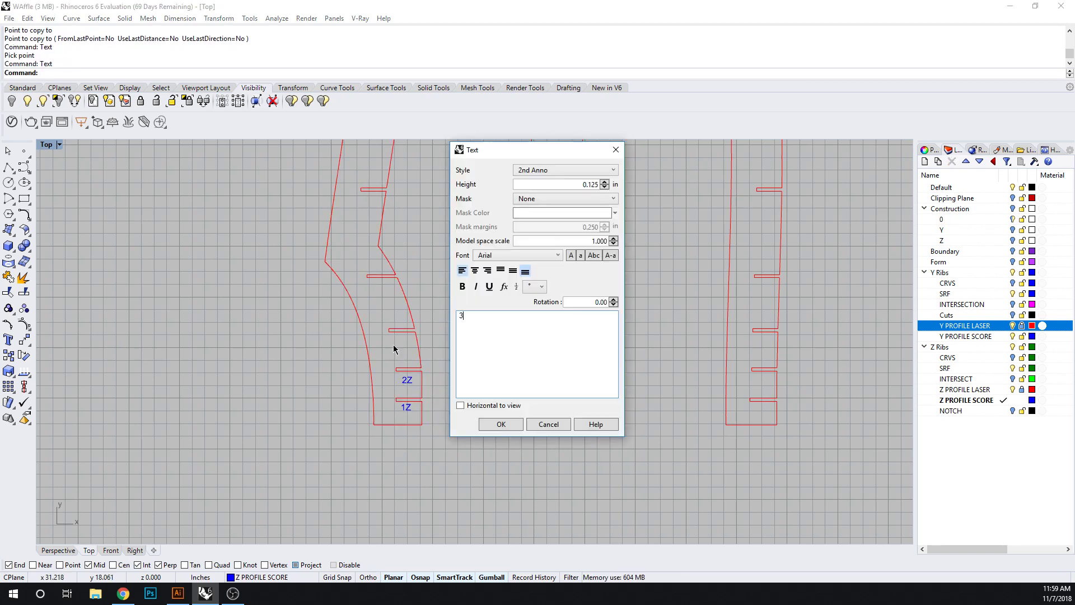
left_click(501, 424)
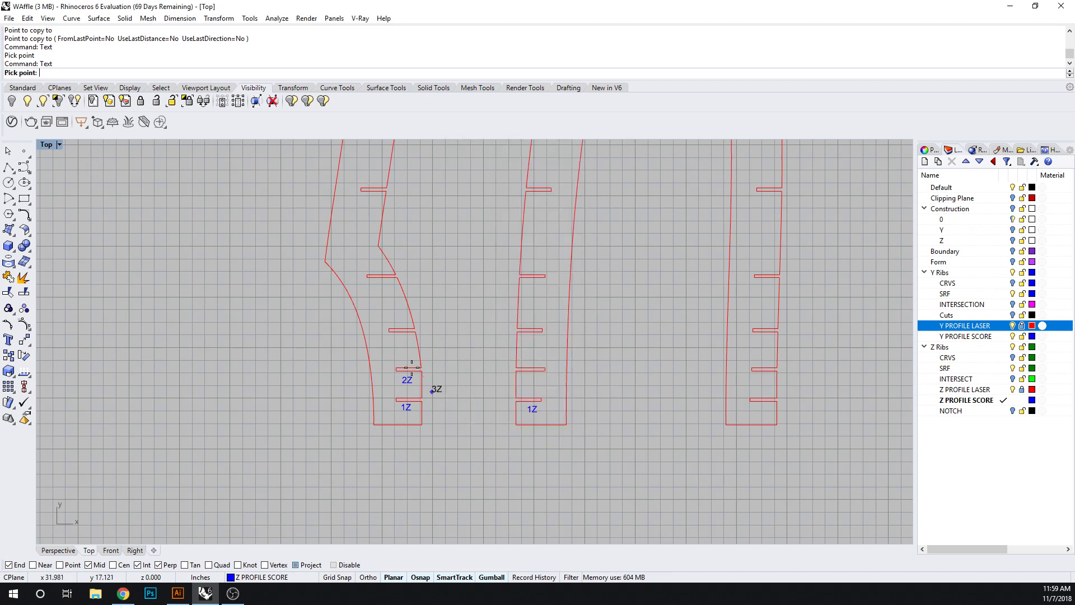
left_click(397, 348)
key("Return")
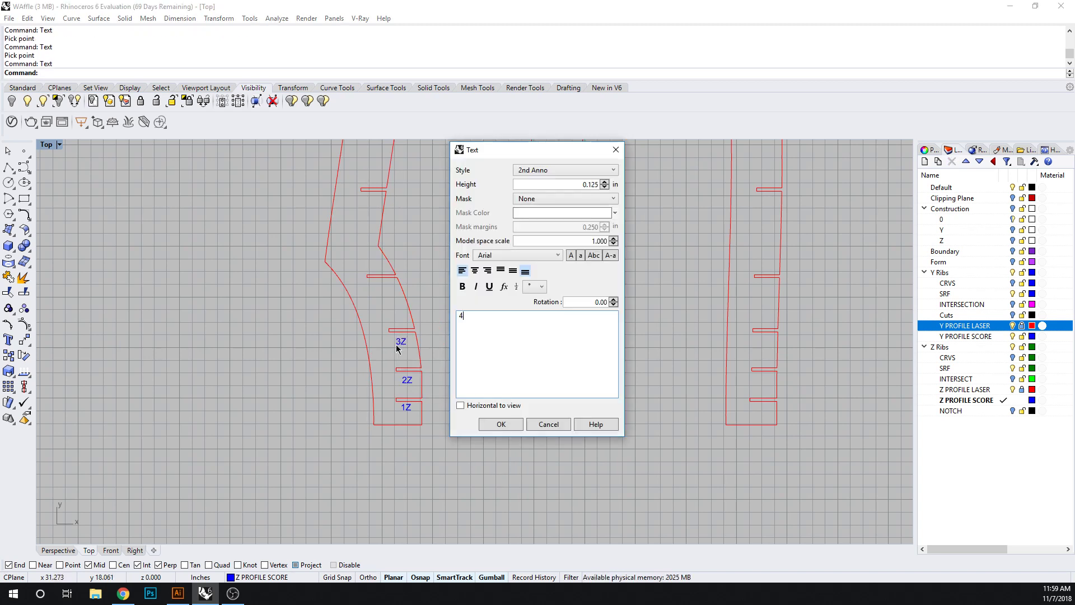
left_click(501, 424)
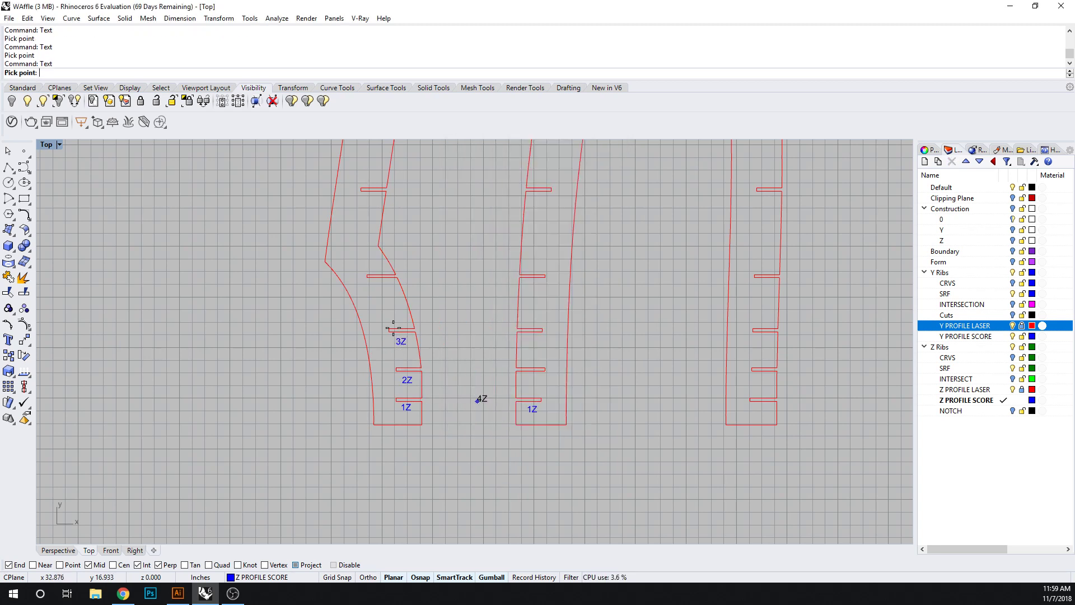
left_click(391, 297)
Add a text label 5Z just below the fifth notch from the bottom of the 1A rib profile.
key("Return")
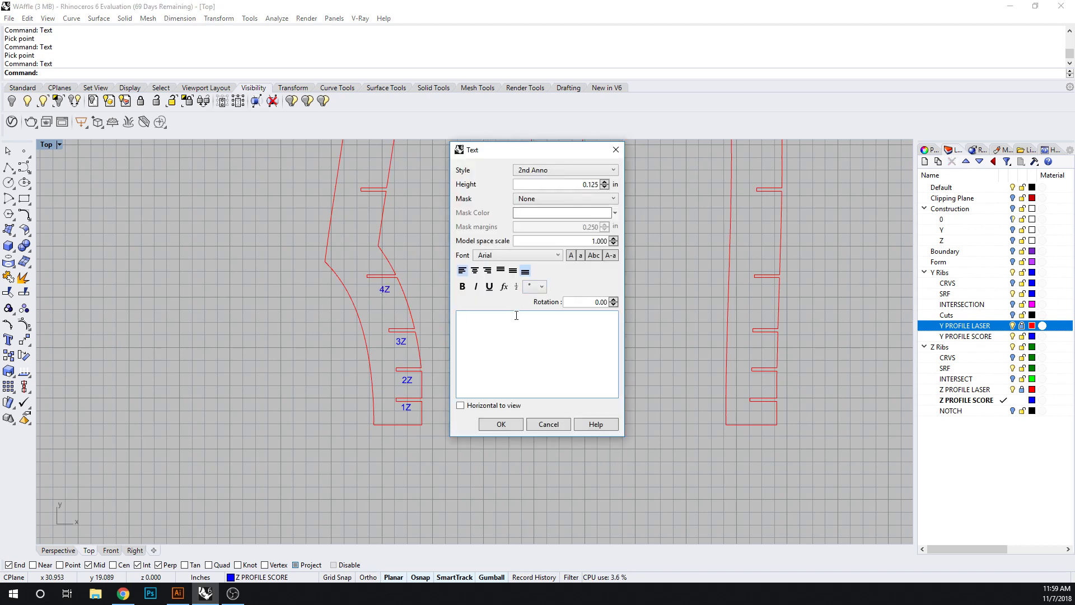
left_click(500, 424)
left_click(364, 202)
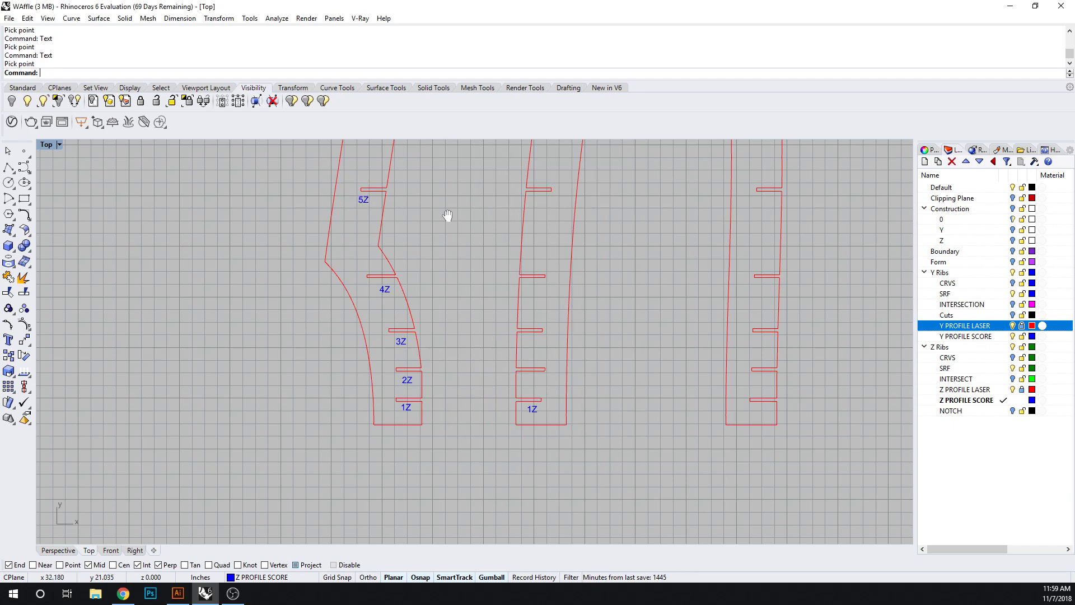
Add a text label 6Z below the notch just above the 1A name on the 1A rib profile.
right_click_drag(447, 216, 437, 350)
scroll(429, 343, "down", 6)
right_click(420, 241)
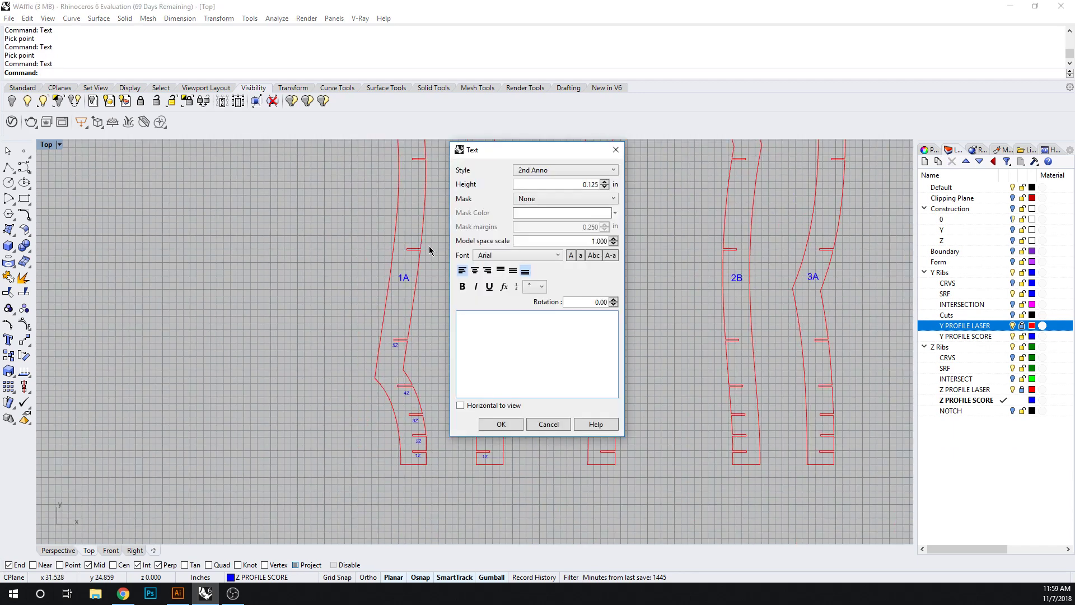
type("6Z")
left_click(500, 424)
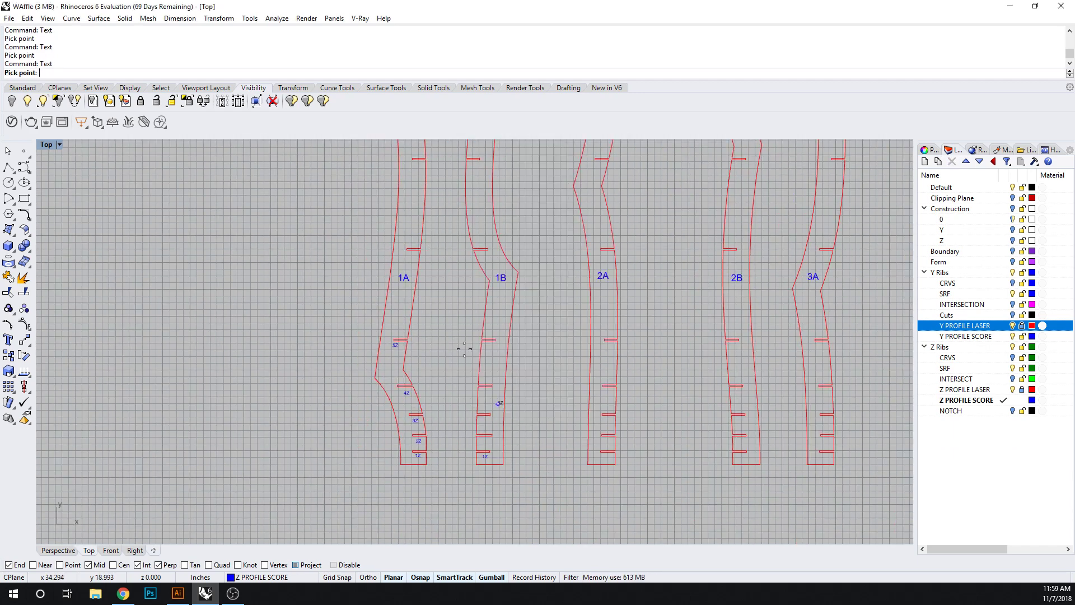
scroll(464, 347, "up", 5)
left_click(394, 251)
Add a text label 7Z just below the notch following 6Z up the 1A rib profile.
right_click_drag(394, 251, 338, 424)
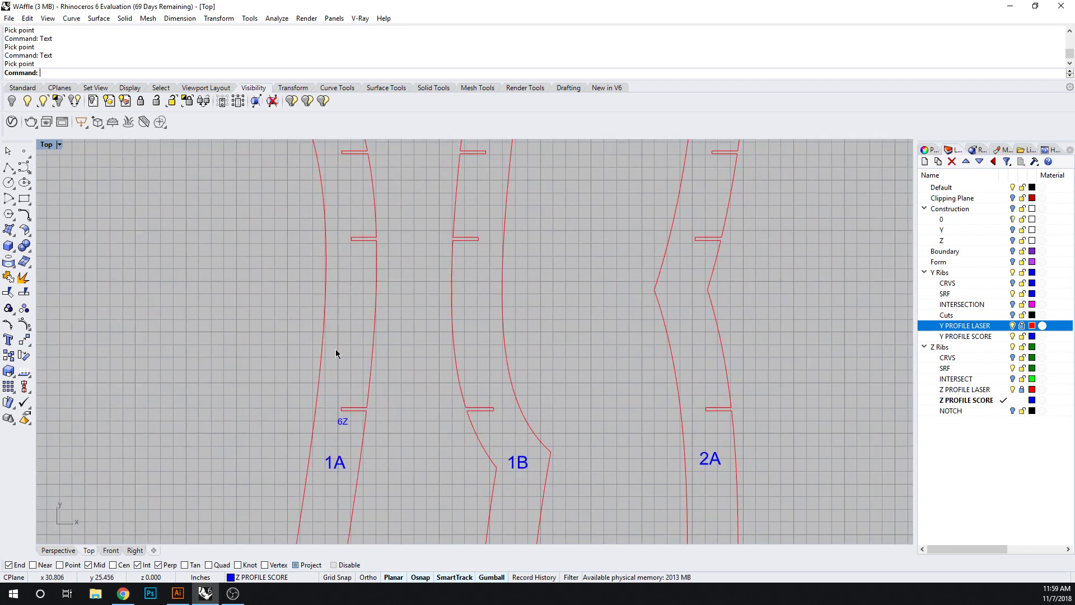
right_click(373, 327)
type("Y")
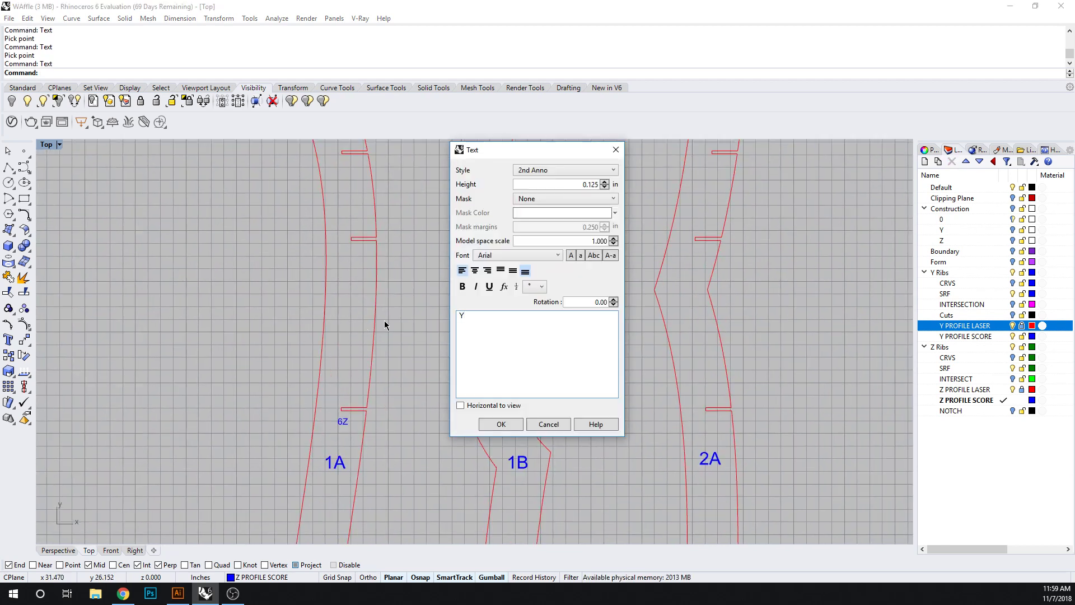
key("BackSpace")
type("7Z")
left_click(502, 423)
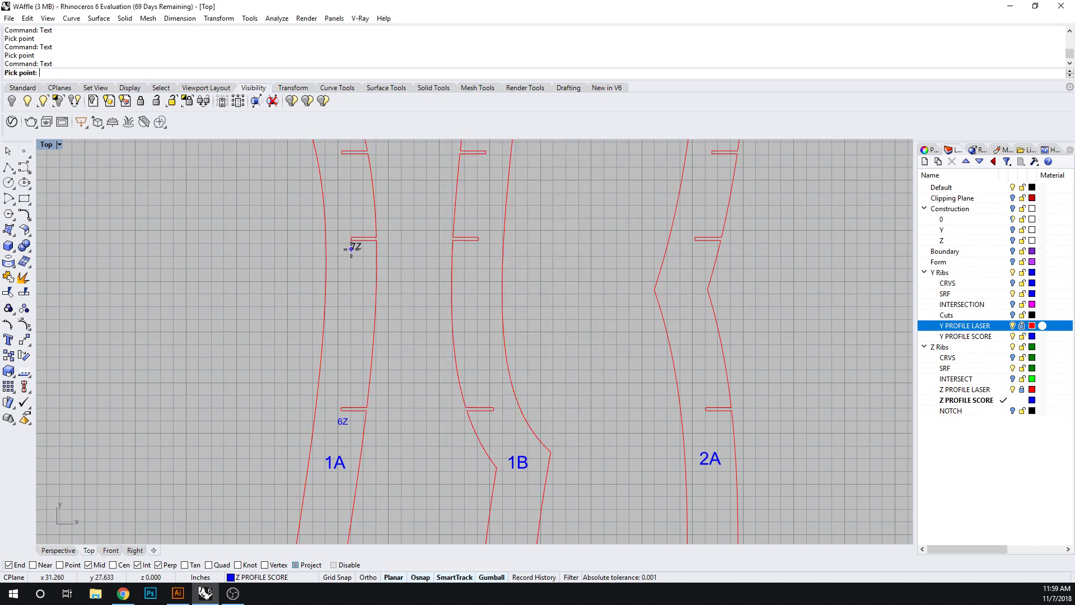
left_click(351, 249)
Add a text label 8Z just below the notch following 7Z up the 1A rib profile.
right_click(353, 249)
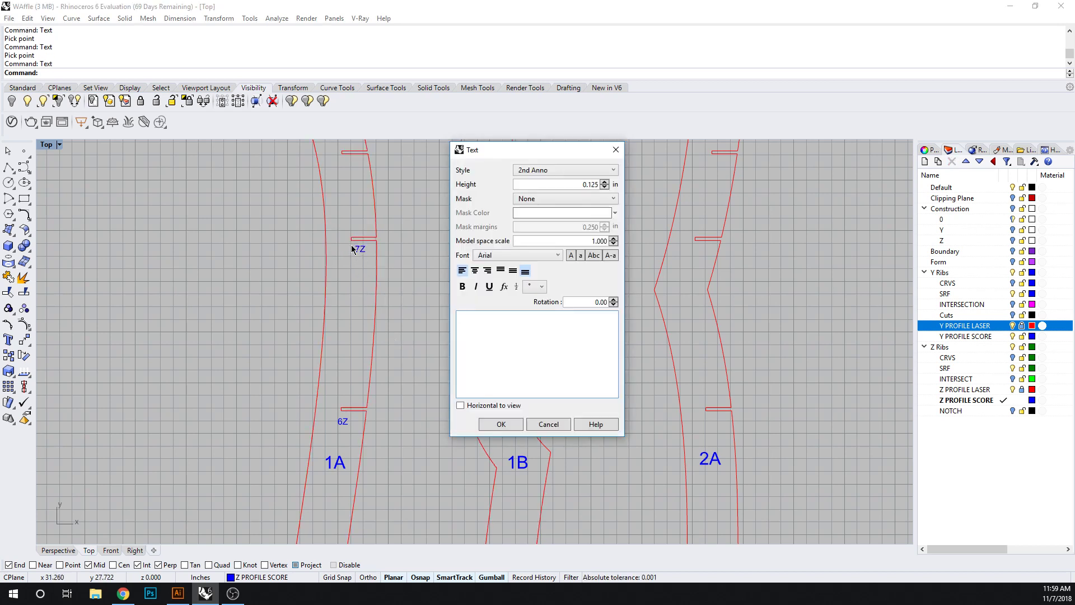
type("8Z")
left_click(503, 424)
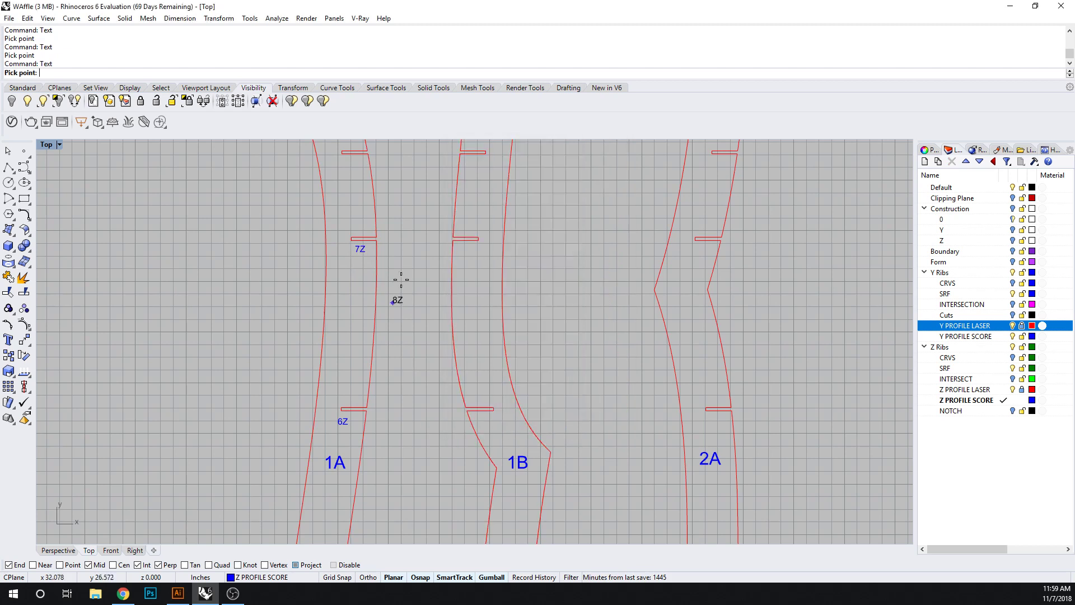
right_click_drag(348, 197, 365, 341)
left_click(364, 311)
Add a text label 9Z just below the notch following 8Z up the 1A rib profile.
right_click(364, 312)
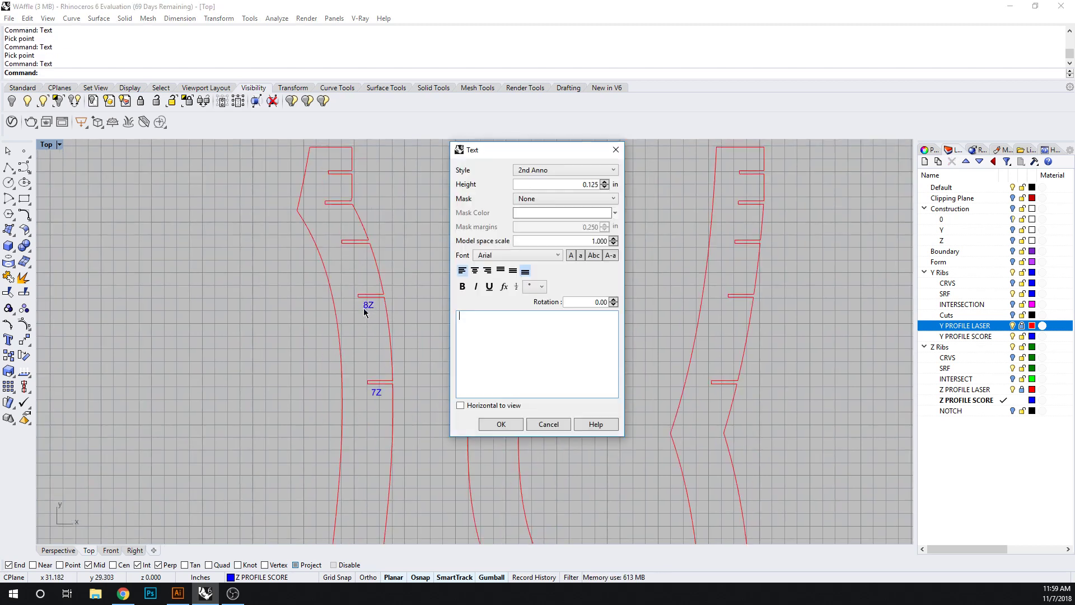
left_click(507, 424)
scroll(336, 248, "up", 4)
left_click(358, 254)
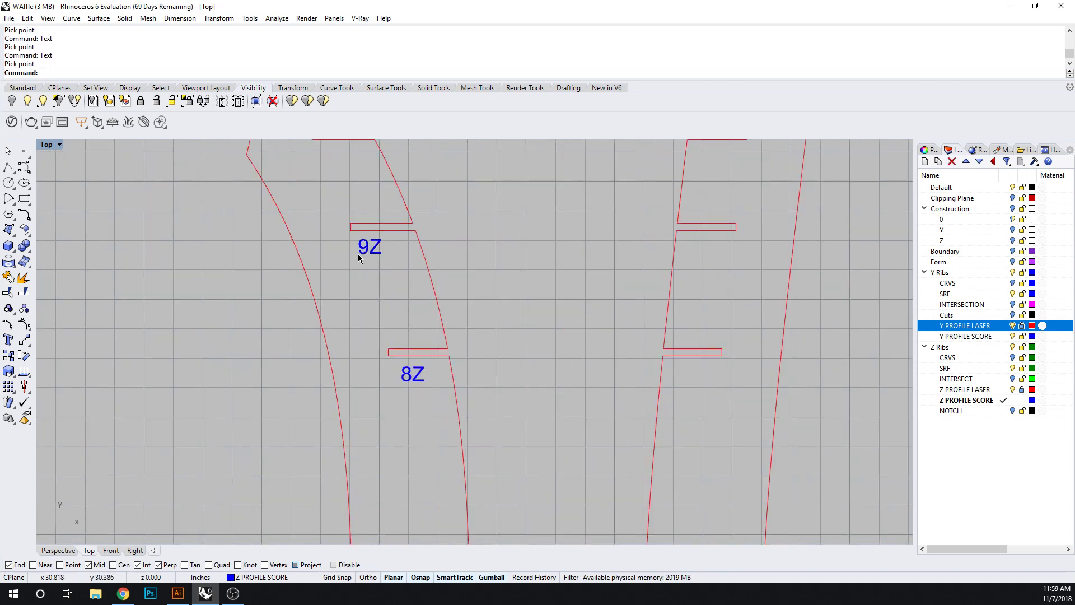
Check the numbering of the Z notch labels along the 1A rib against the name labels on the pentagonal Z rib profiles.
scroll(364, 258, "down", 6)
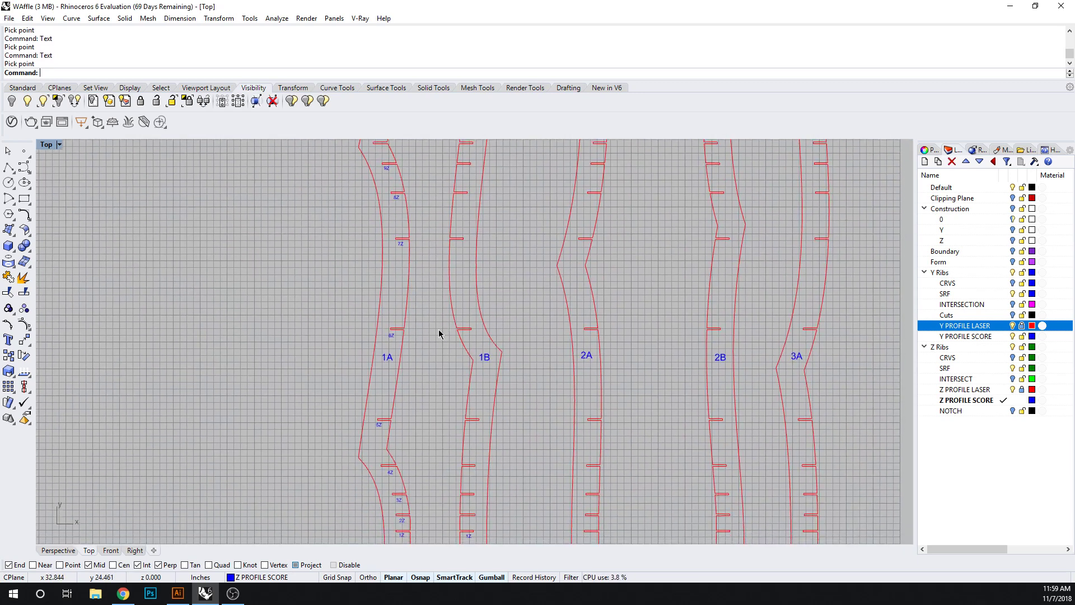
right_click_drag(413, 427, 396, 343)
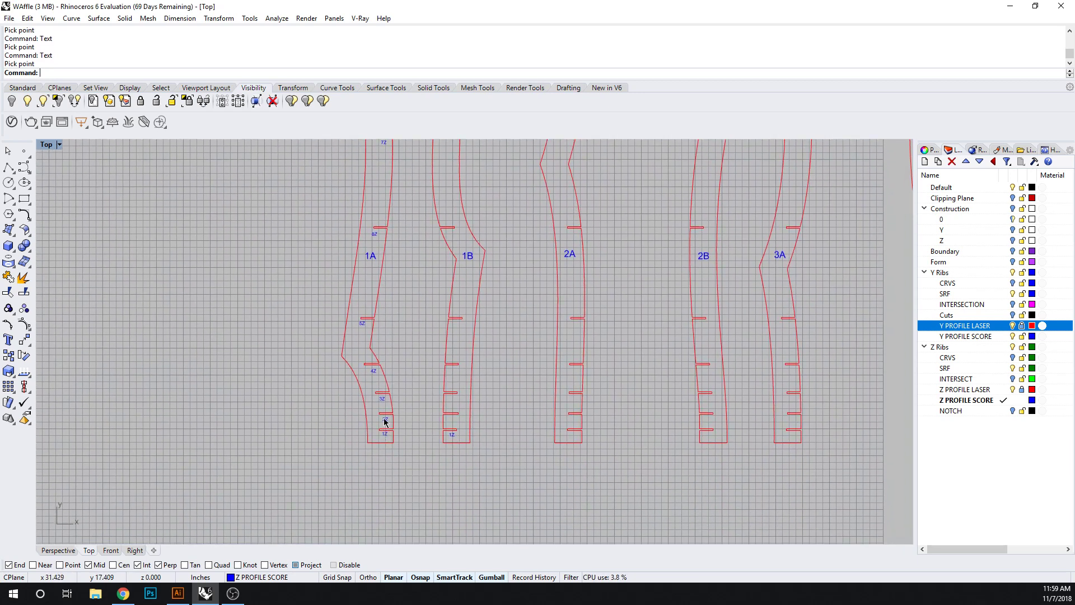
right_click_drag(376, 151, 365, 320)
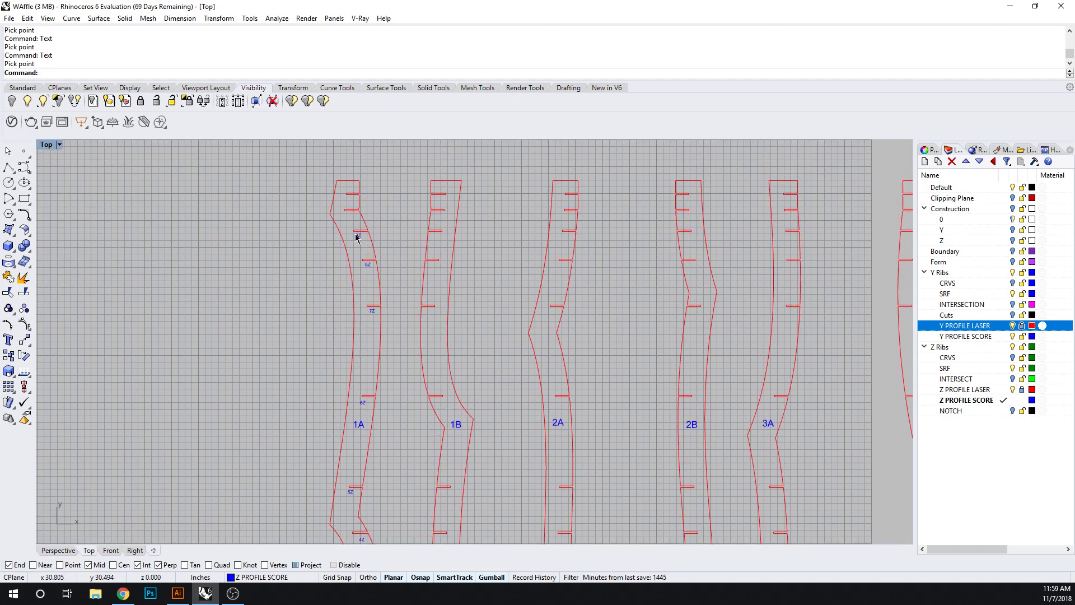
scroll(361, 227, "down", 12)
right_click_drag(496, 412, 421, 327)
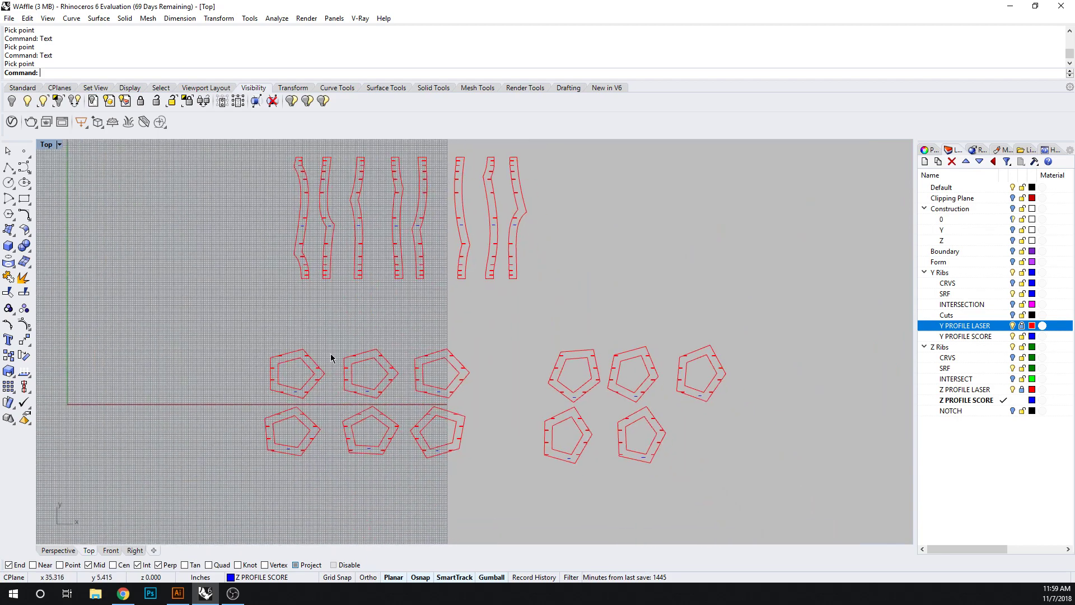
scroll(329, 354, "up", 10)
right_click_drag(297, 454, 231, 308)
scroll(463, 379, "down", 6)
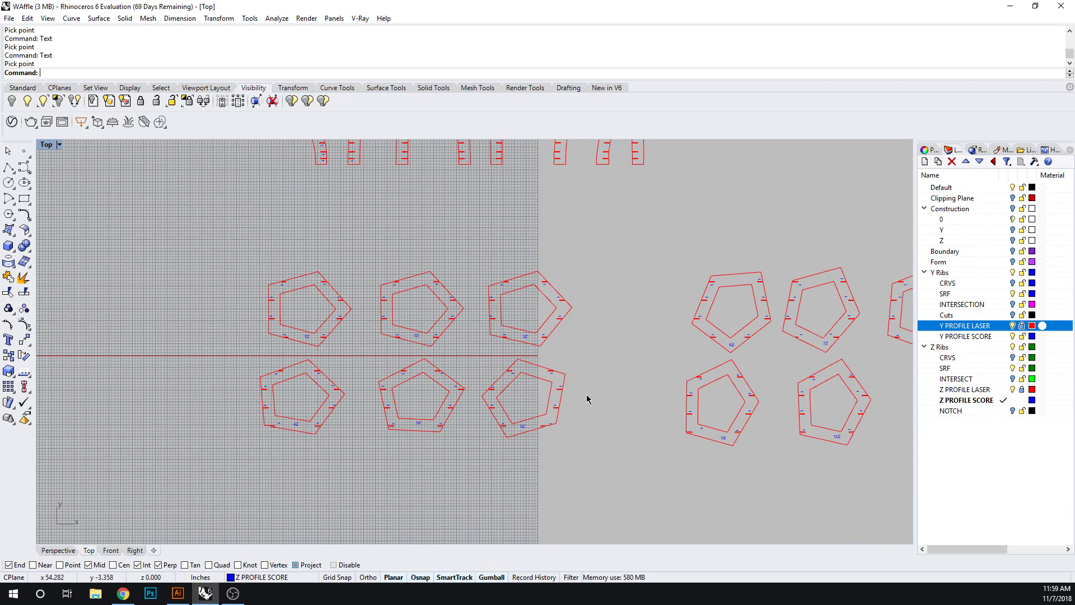
right_click(587, 394)
left_click(449, 455)
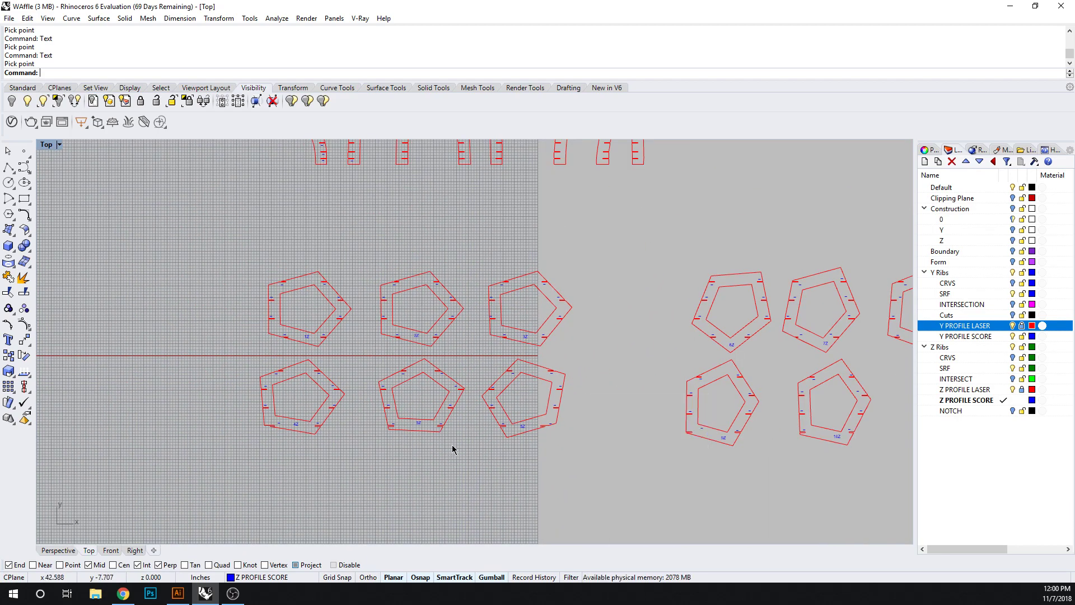
scroll(440, 441, "up", 6)
right_click_drag(404, 416, 411, 413)
scroll(411, 414, "down", 3)
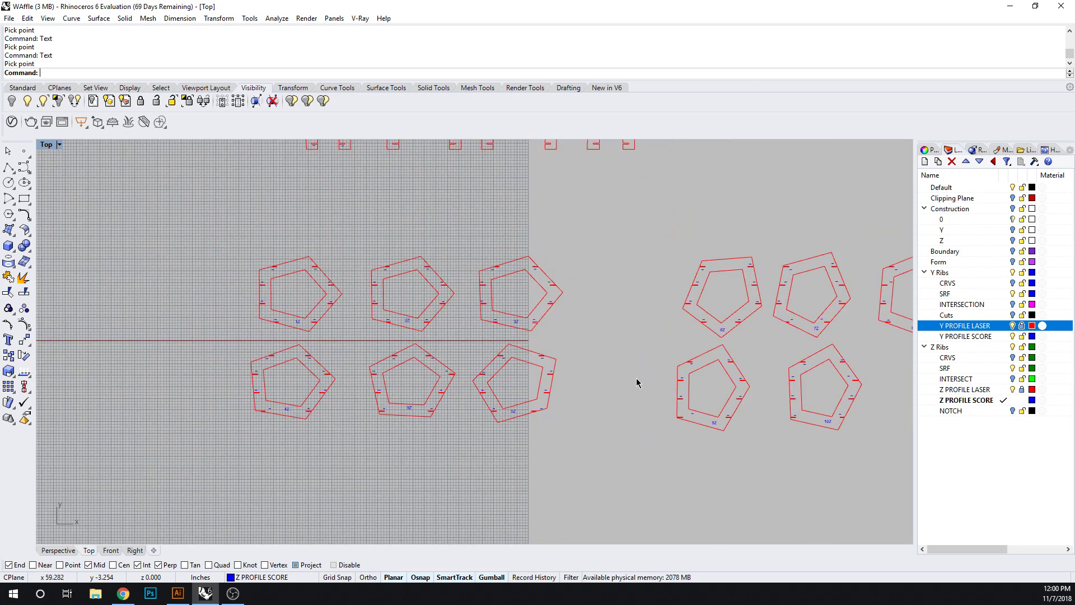
right_click_drag(636, 379, 536, 395)
scroll(412, 436, "up", 4)
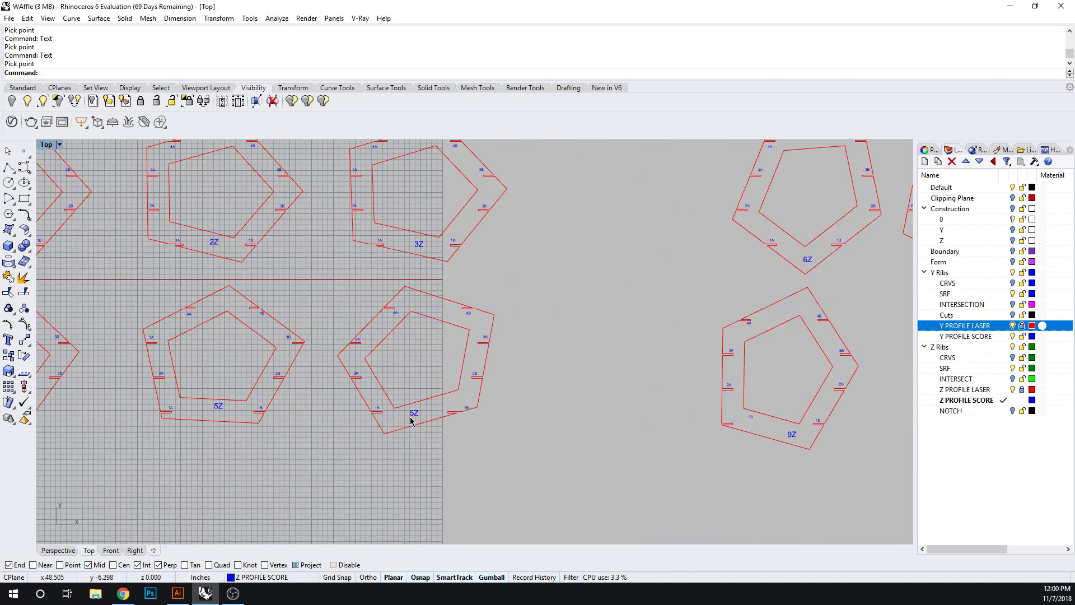
Change the duplicate 5Z name label on the last lower-row pentagon of the first Z profile group to 6Z.
scroll(411, 421, "up", 4)
double_click(412, 413)
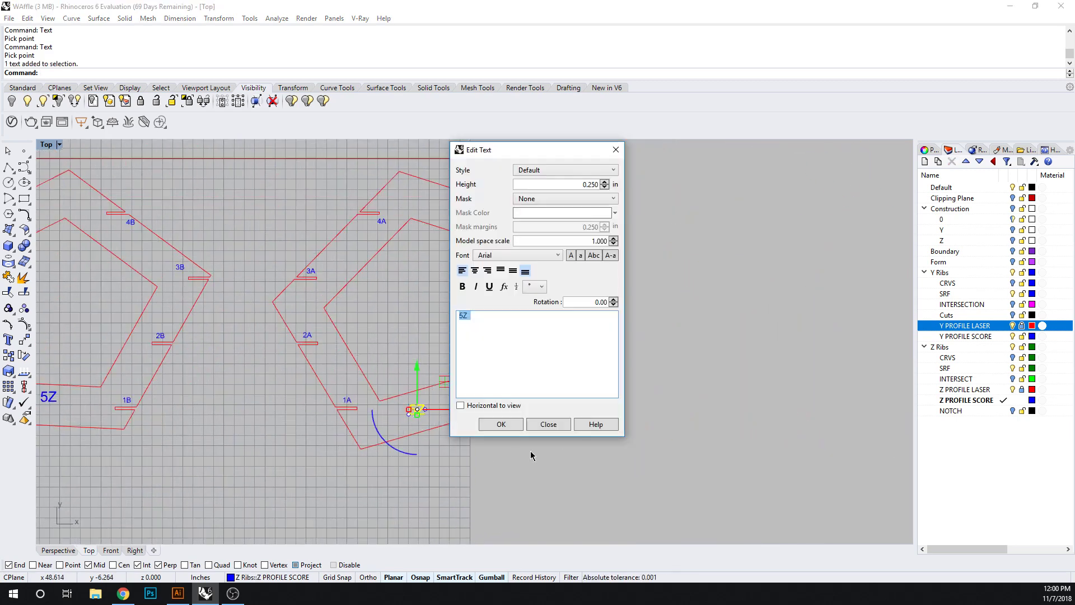
type("6Z")
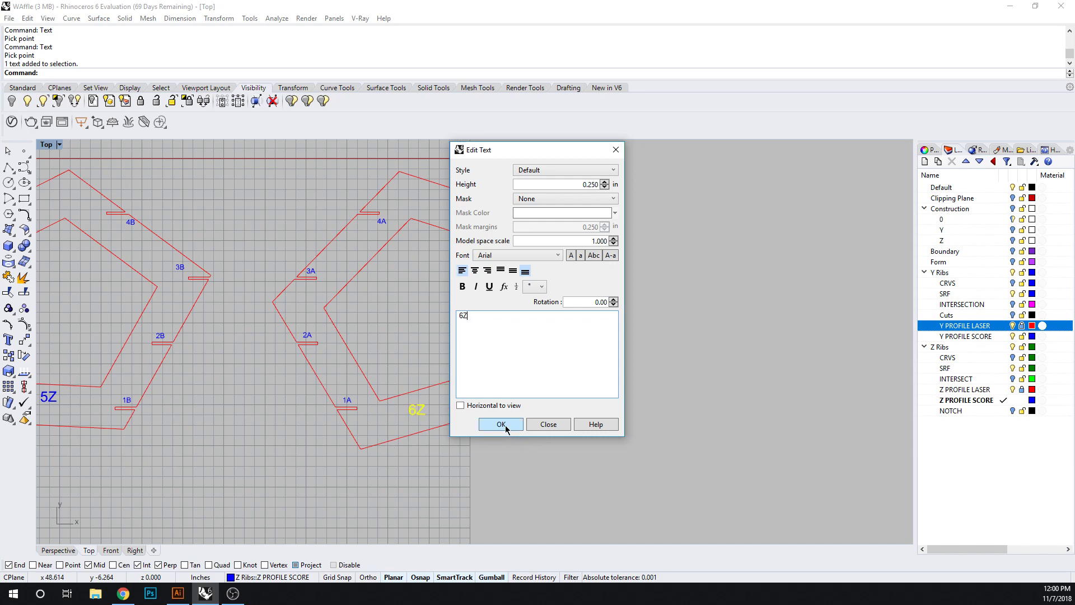
left_click(501, 424)
Change the 6Z name label on the first upper-row pentagon of the second Z profile group to 7Z.
scroll(655, 372, "down", 3)
scroll(601, 336, "up", 3)
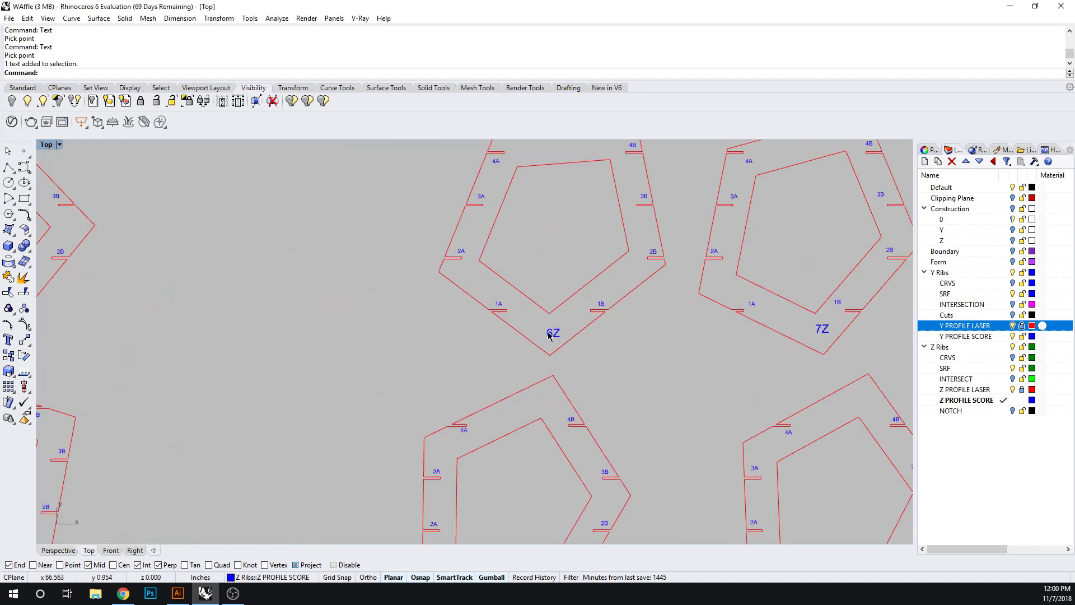
left_click(552, 332)
left_click(928, 150)
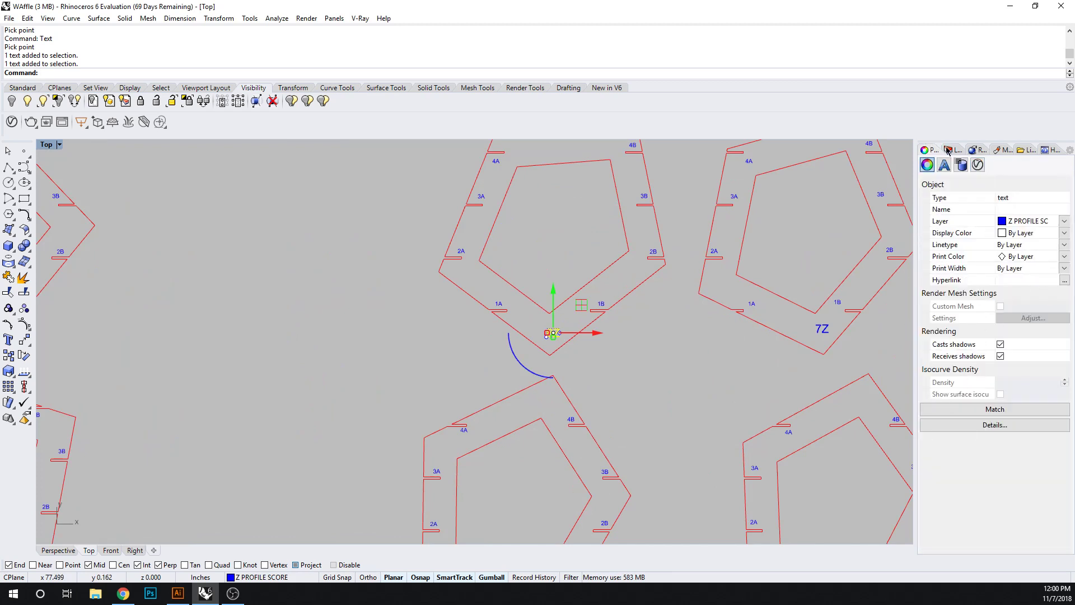
left_click(943, 165)
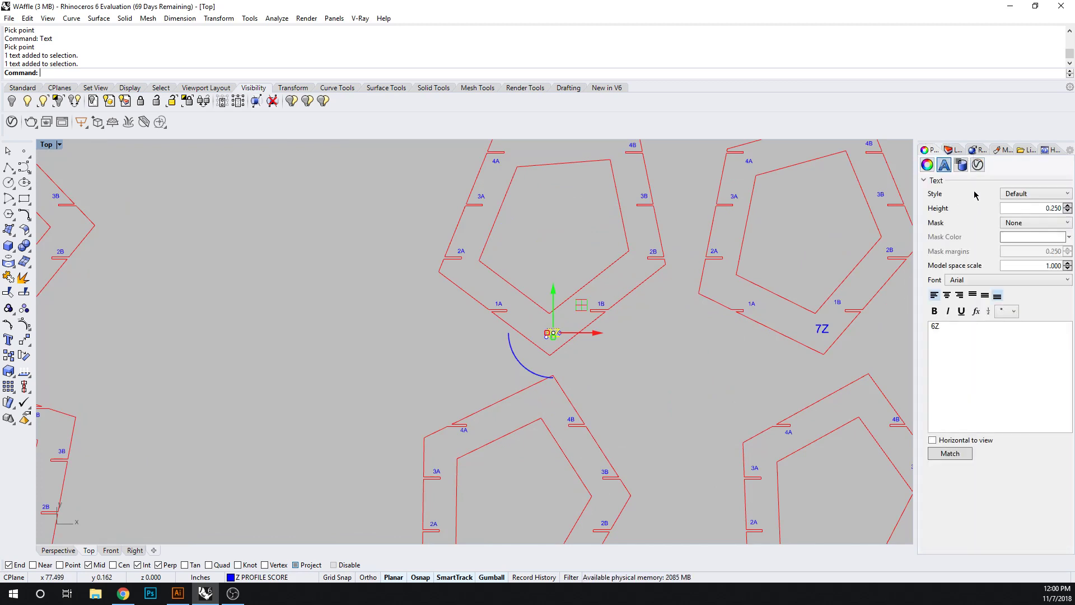
left_click_drag(947, 330, 893, 330)
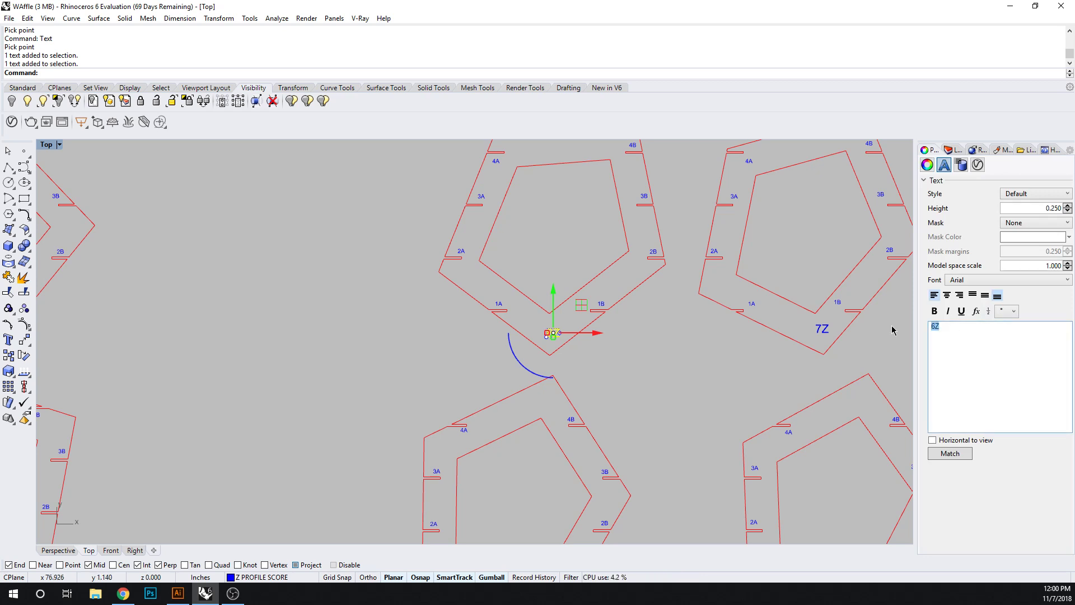
type("7Z")
left_click(960, 454)
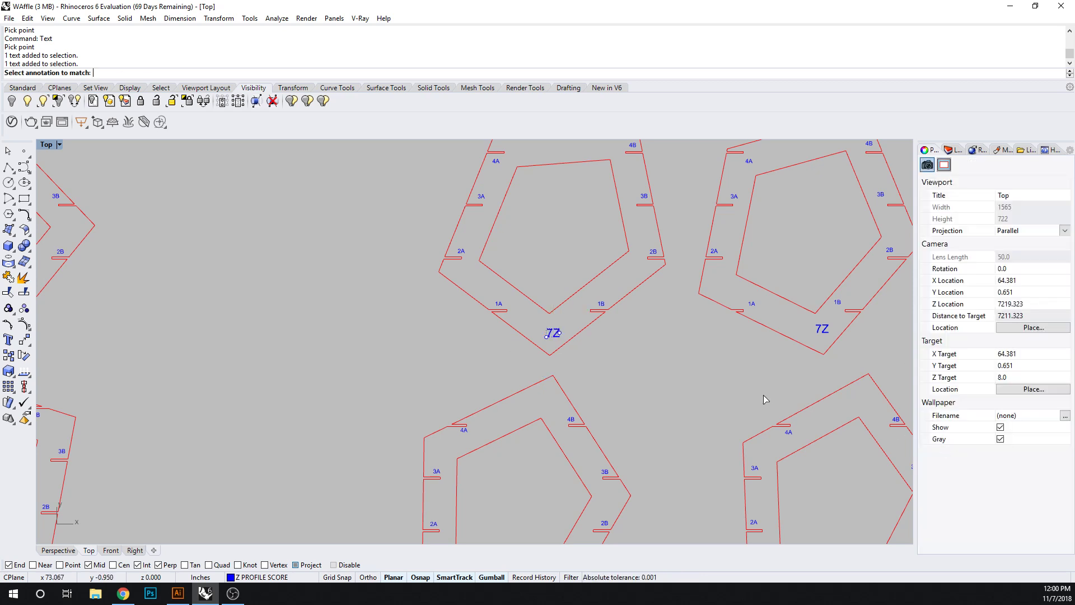
Change the 7Z name label on the second upper-row pentagon of the second Z profile group to 8Z.
left_click(820, 330)
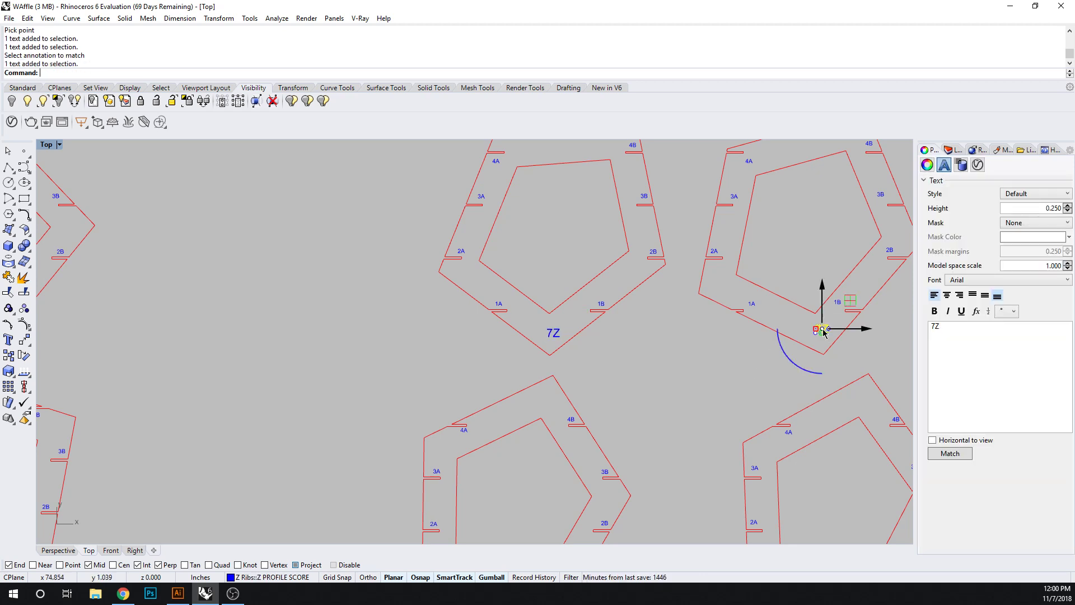
right_click_drag(741, 368, 492, 341)
scroll(569, 295, "up", 1)
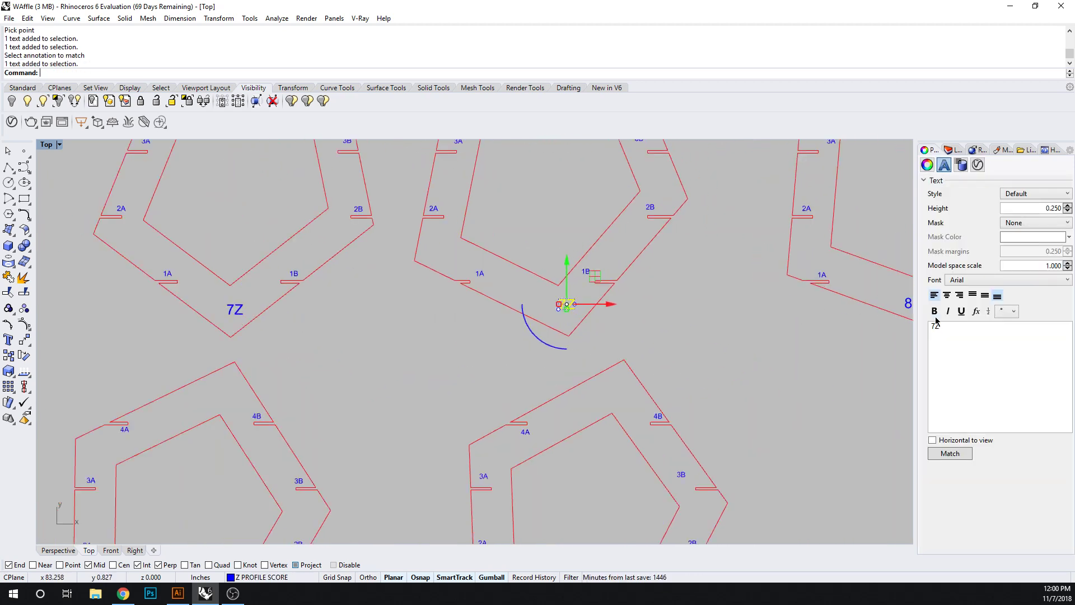
scroll(689, 317, "up", 1)
left_click_drag(937, 326, 929, 331)
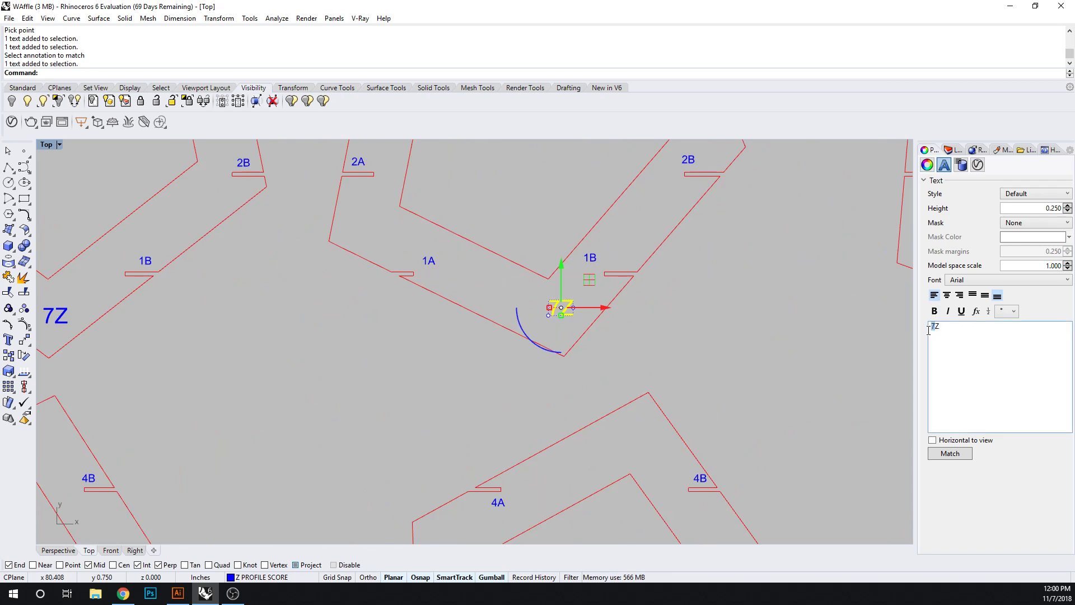
type("8")
left_click(859, 372)
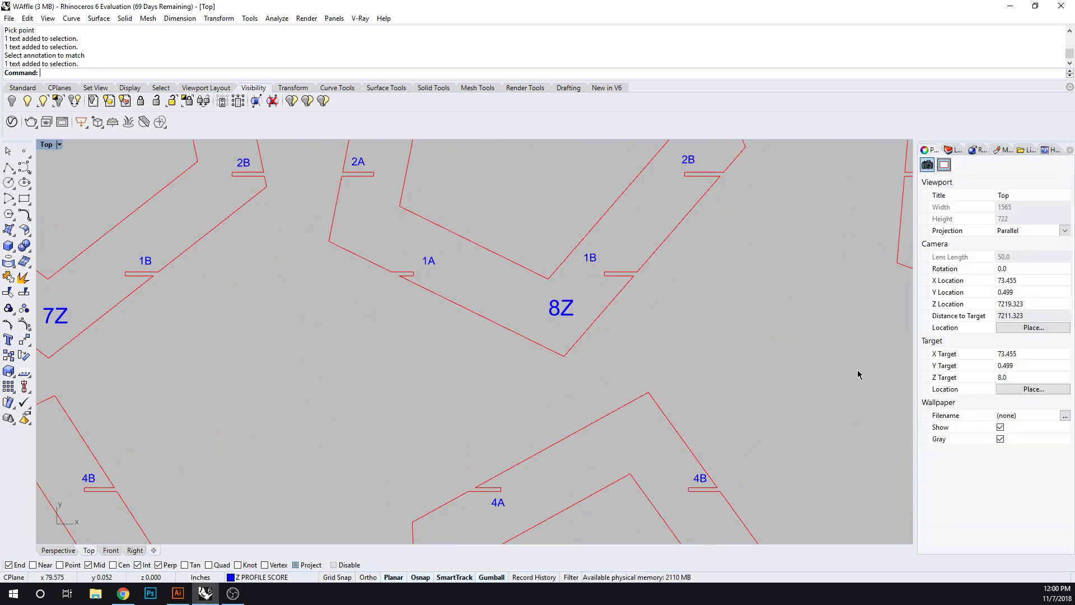
Change the duplicate 8Z name label on the third upper-row pentagon of the second Z profile group to 9Z.
right_click_drag(829, 325, 499, 317)
left_click(805, 297)
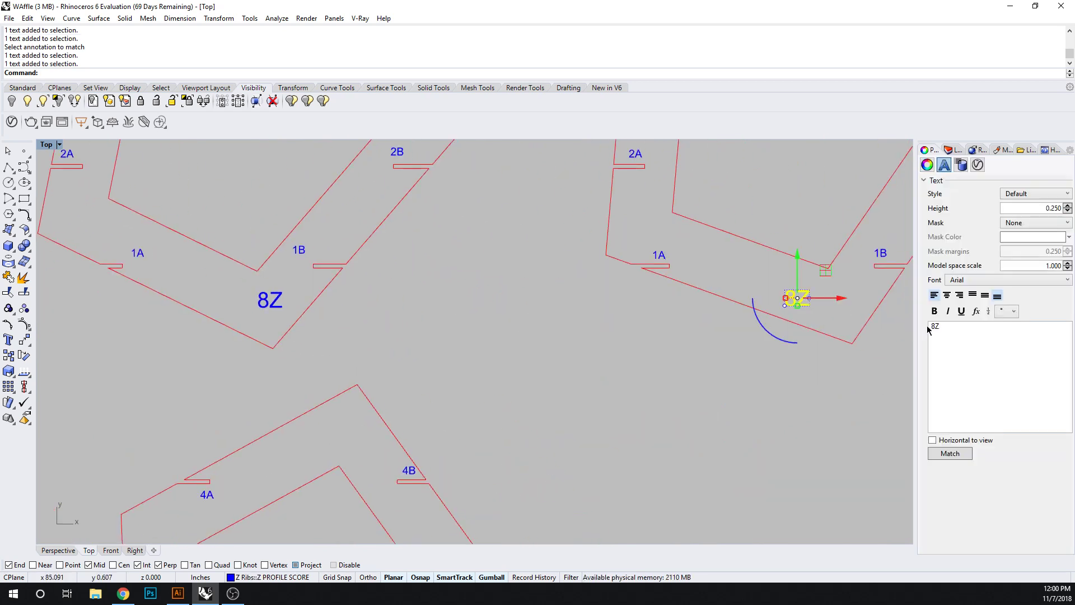
type("9")
left_click(840, 379)
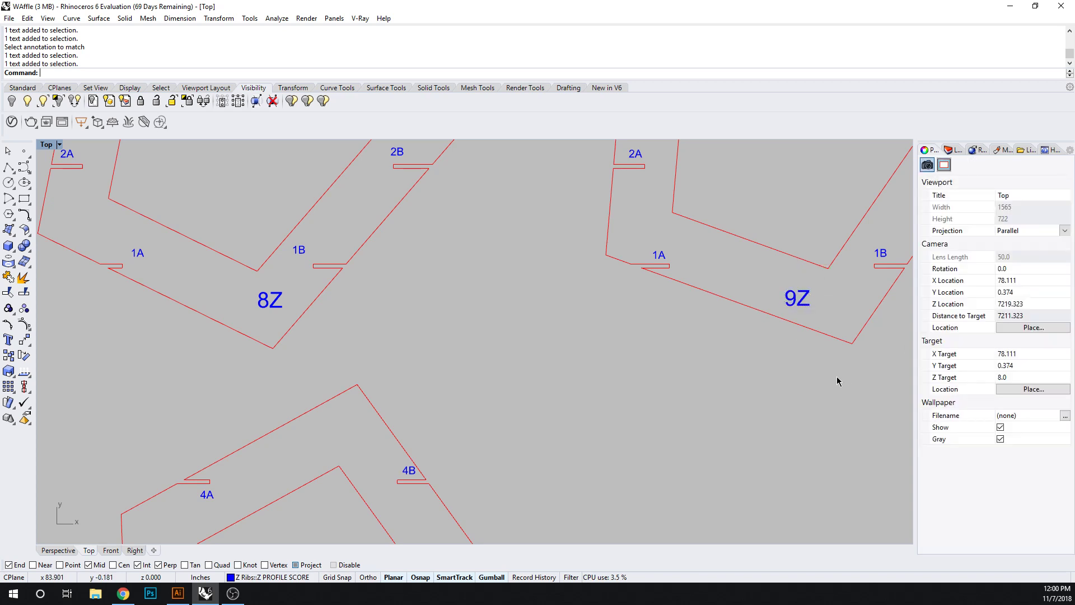
Change the 9Z name label on the first lower-row pentagon of the second Z profile group to 10Z.
scroll(704, 372, "down", 2)
right_click_drag(442, 404, 620, 290)
scroll(285, 447, "up", 6)
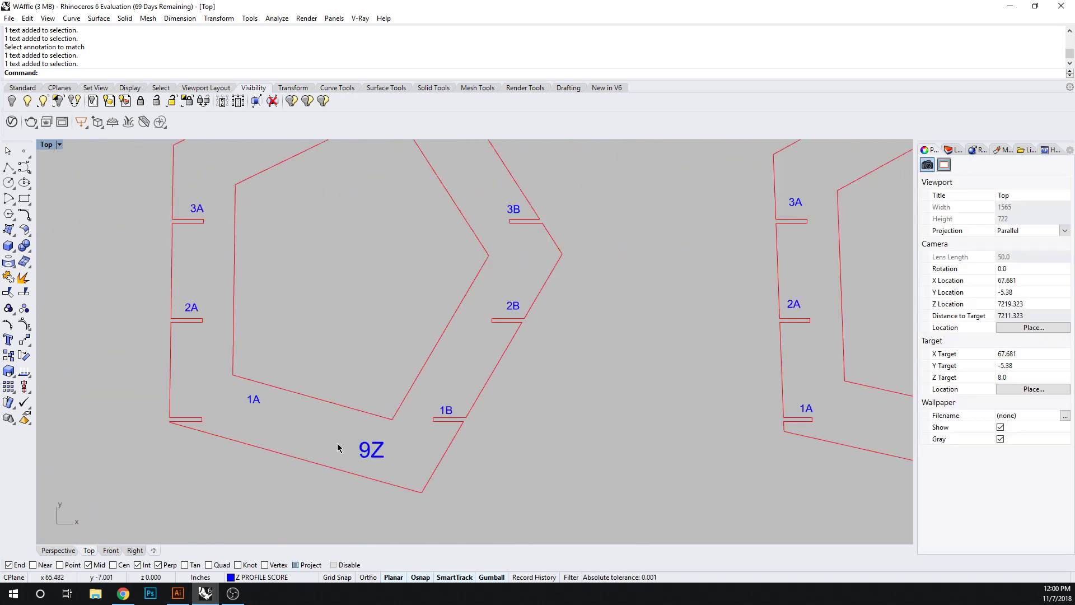
left_click(394, 451)
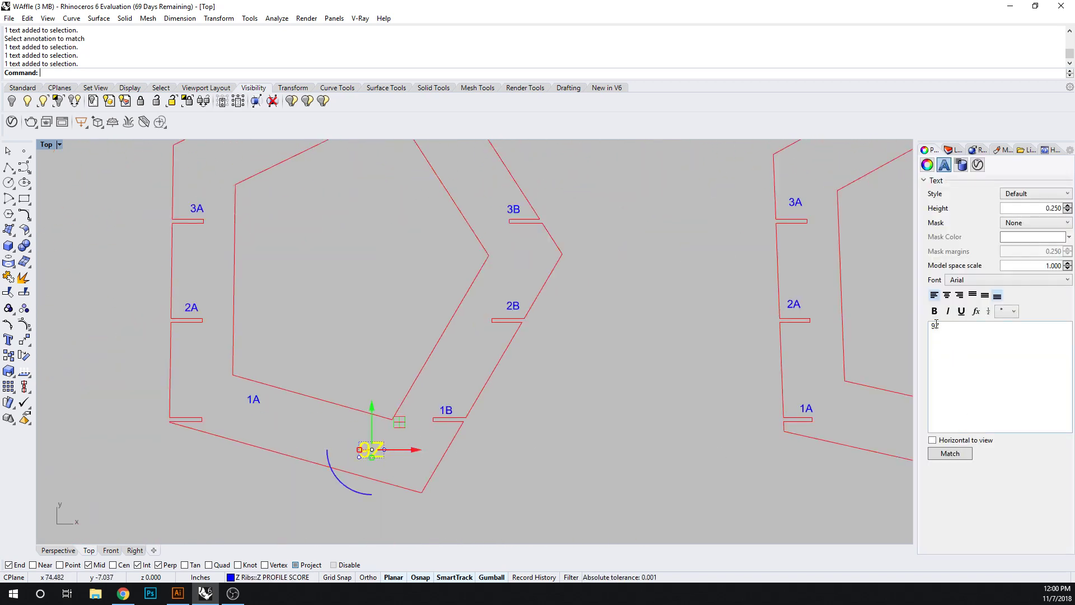
left_click_drag(935, 325, 928, 331)
type("10")
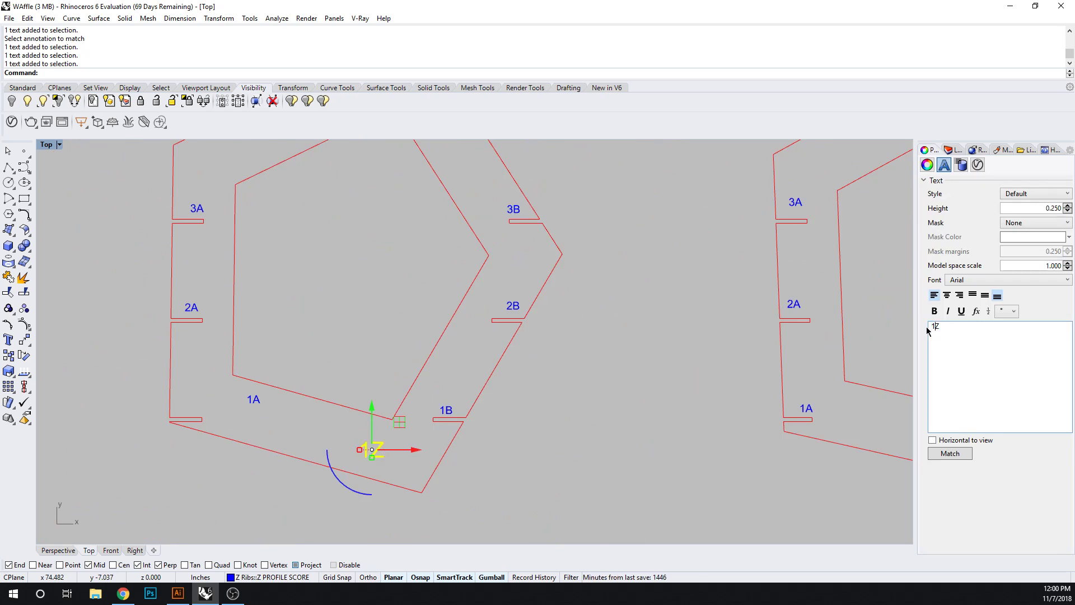
left_click(722, 355)
Change the 10Z name label on the second lower-row pentagon of the second Z profile group to 11Z.
right_click_drag(684, 351, 452, 321)
left_click(742, 422)
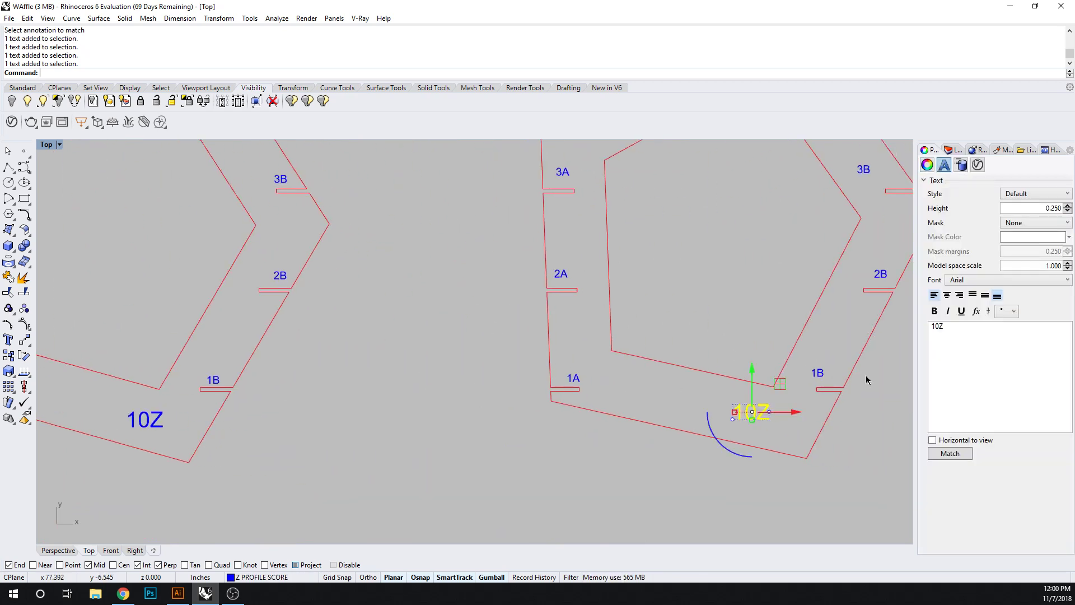
left_click(937, 326)
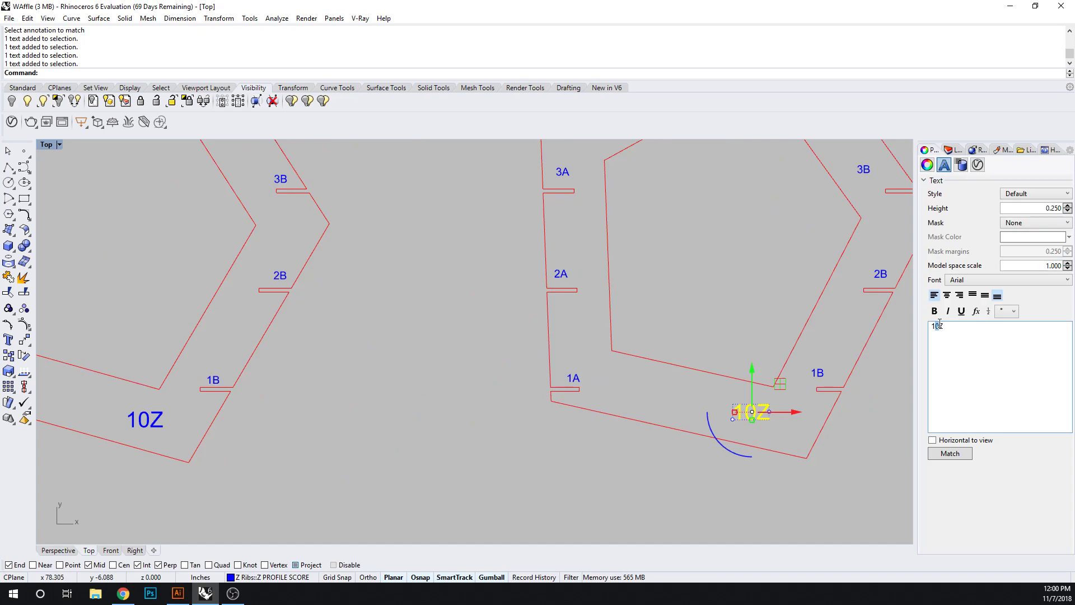
left_click(775, 308)
Add a 10Z text label in the 2nd Anno style, 0.125 in high, below the second notch from the top of rib 1A.
scroll(765, 301, "down", 14)
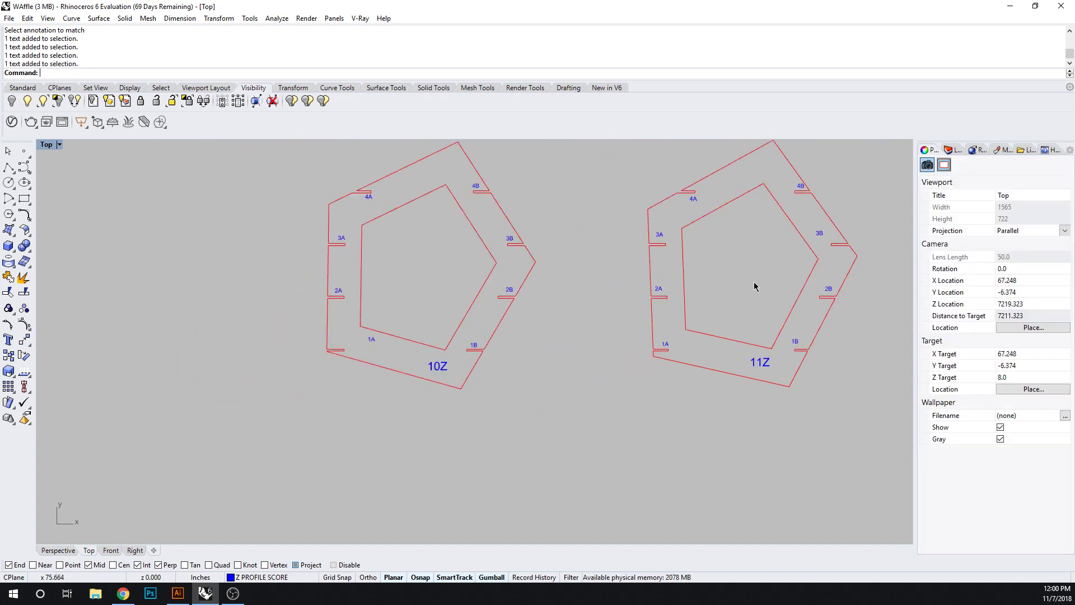
right_click_drag(750, 287, 593, 416)
scroll(625, 347, "down", 4)
right_click_drag(280, 259, 417, 395)
scroll(403, 255, "up", 8)
scroll(265, 498, "up", 4)
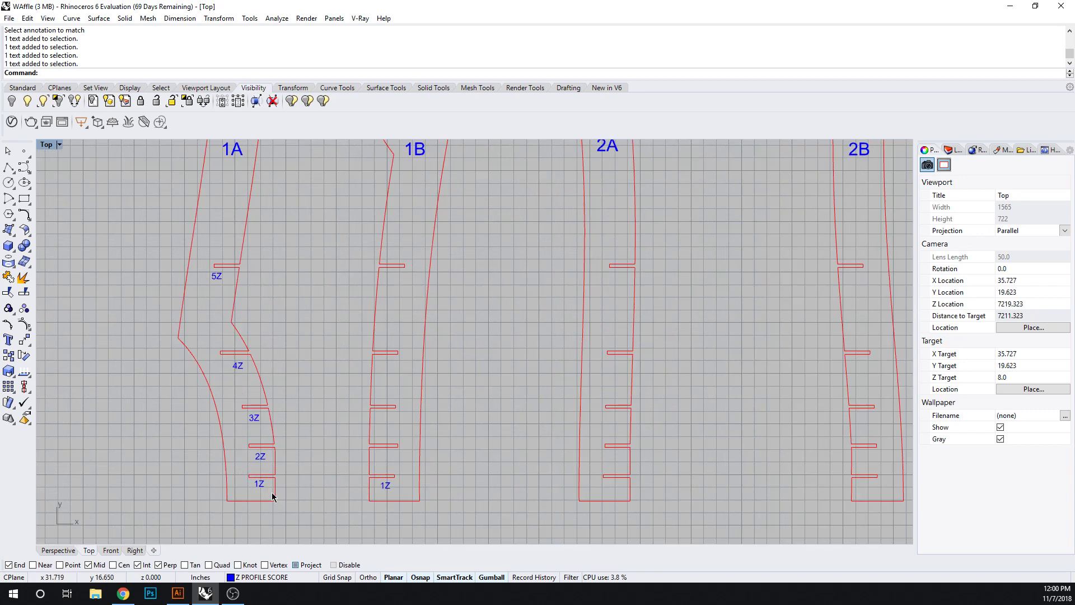
right_click_drag(232, 241, 303, 480)
right_click_drag(331, 298, 307, 466)
right_click_drag(290, 217, 299, 351)
type("Text")
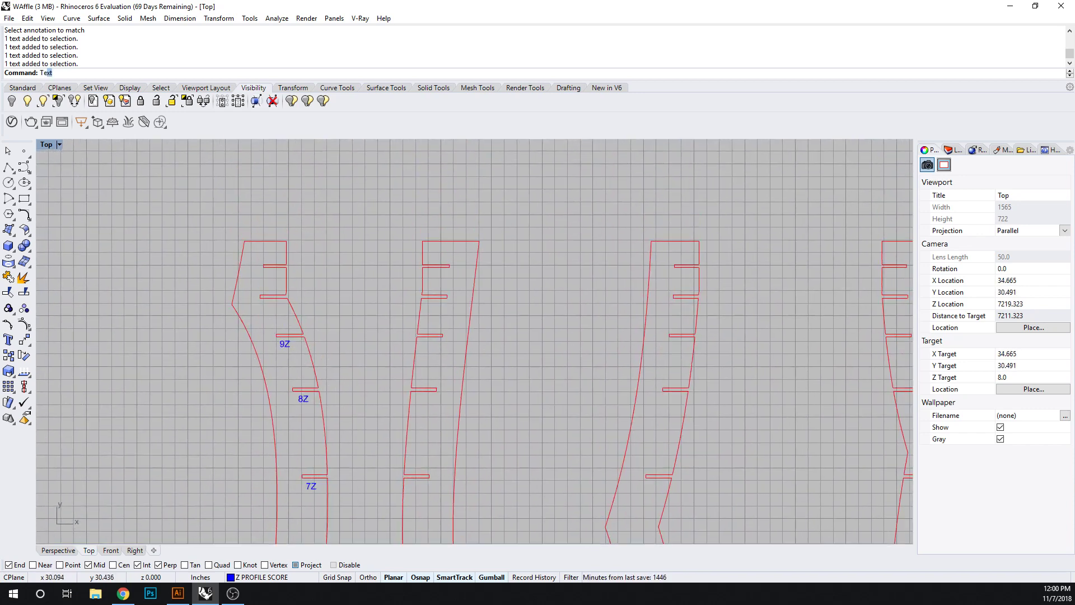
key("Return")
type("10")
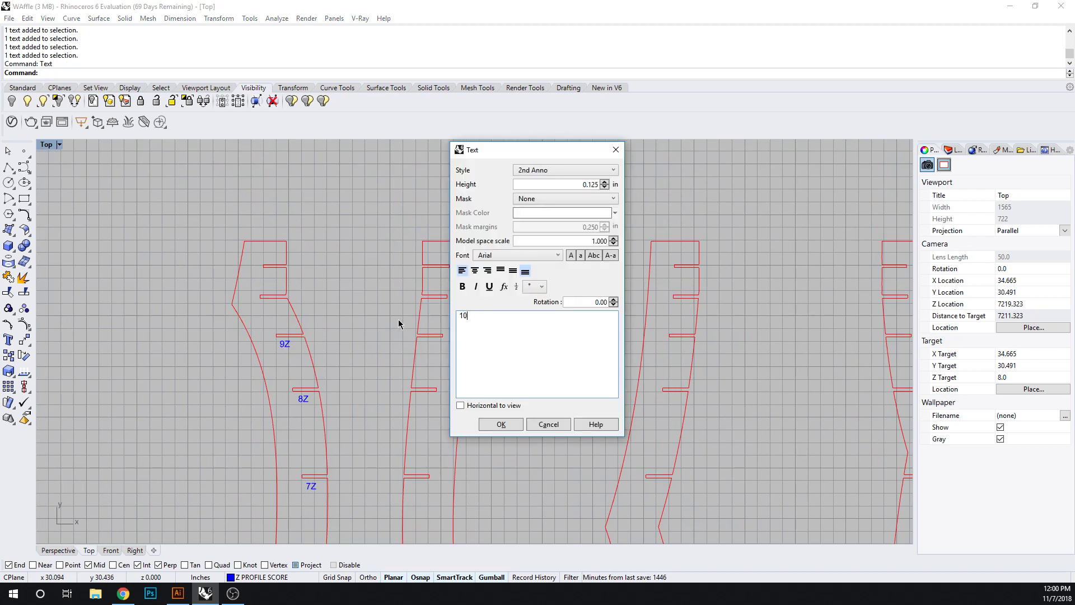
type("Z")
left_click(513, 428)
scroll(271, 291, "up", 5)
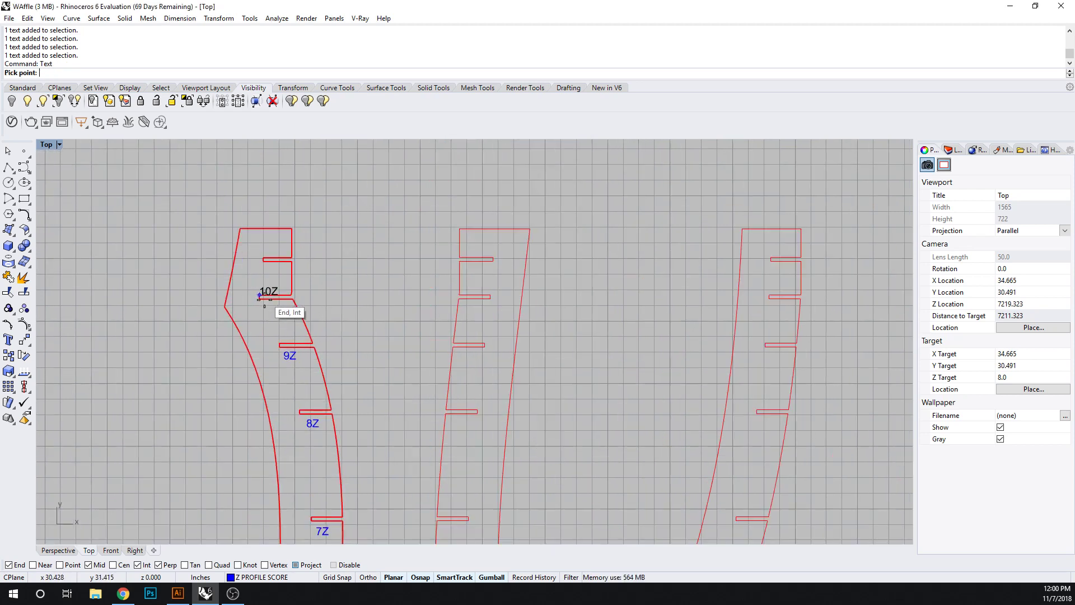
left_click(263, 315)
Add an 11Z text label, 0.125 in high, below the topmost notch of rib 1A.
key("Return")
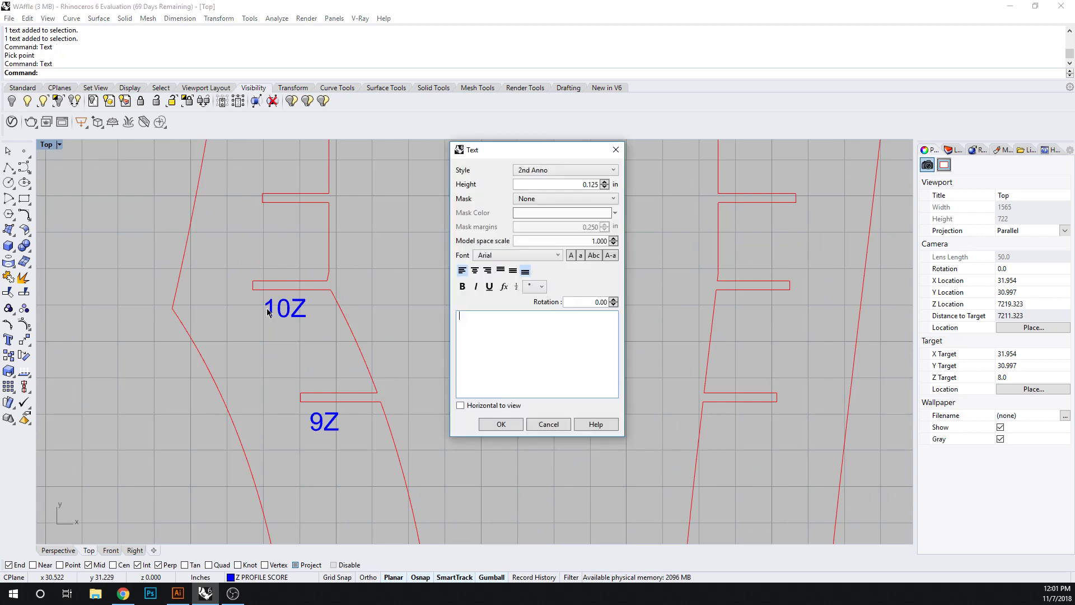
type("11Z")
left_click(513, 427)
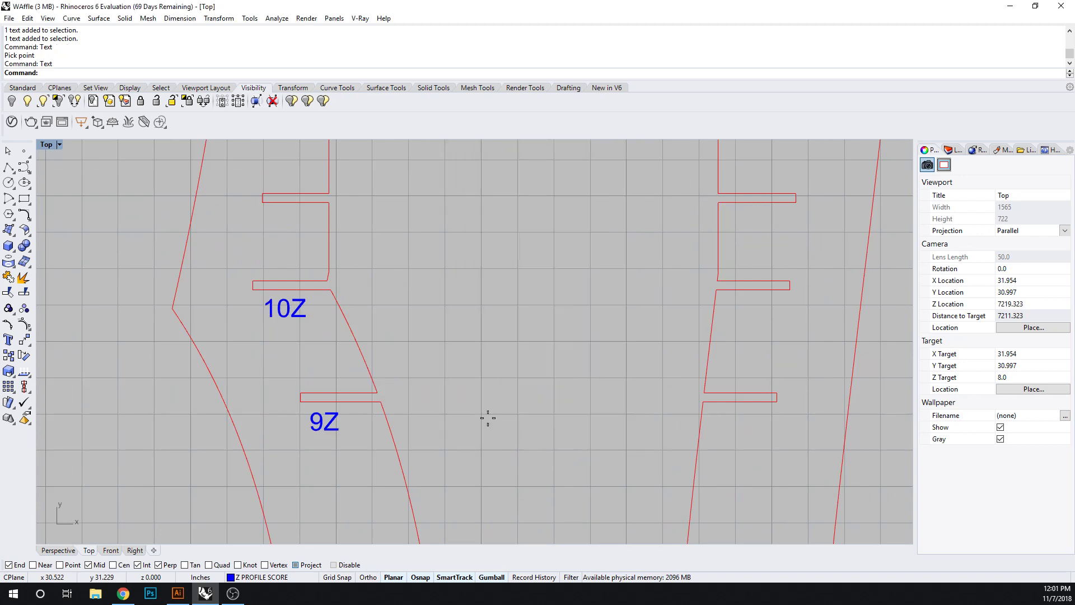
left_click(263, 227)
Review the Z notch labels along the full length of rib 1A and compare its notch positions with the other Y ribs.
scroll(263, 227, "down", 6)
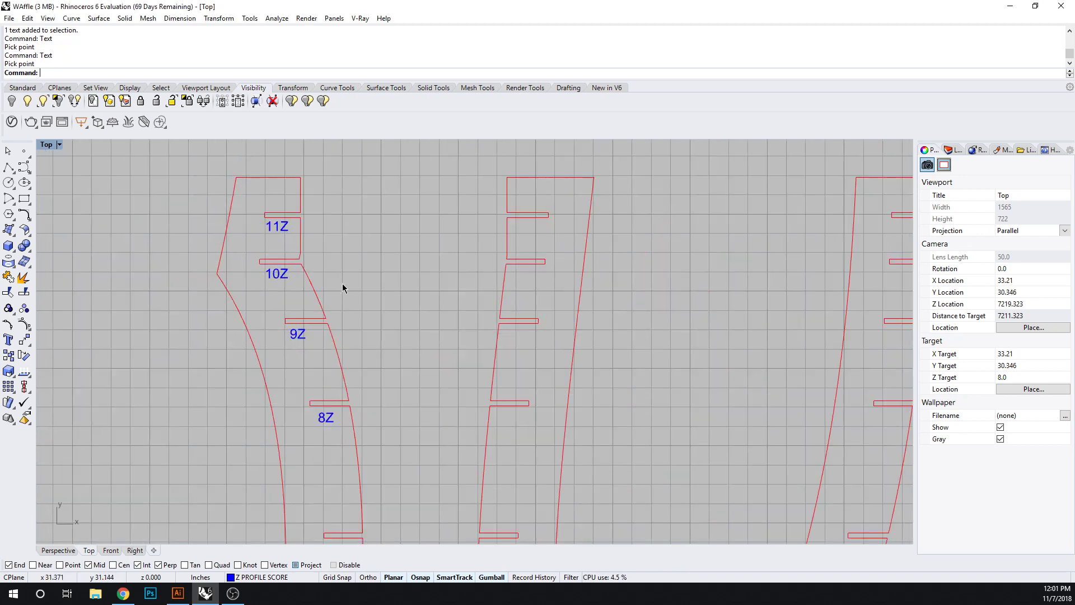
scroll(386, 308, "down", 6)
right_click_drag(403, 407, 342, 287)
scroll(341, 288, "down", 6)
right_click_drag(341, 359, 347, 296)
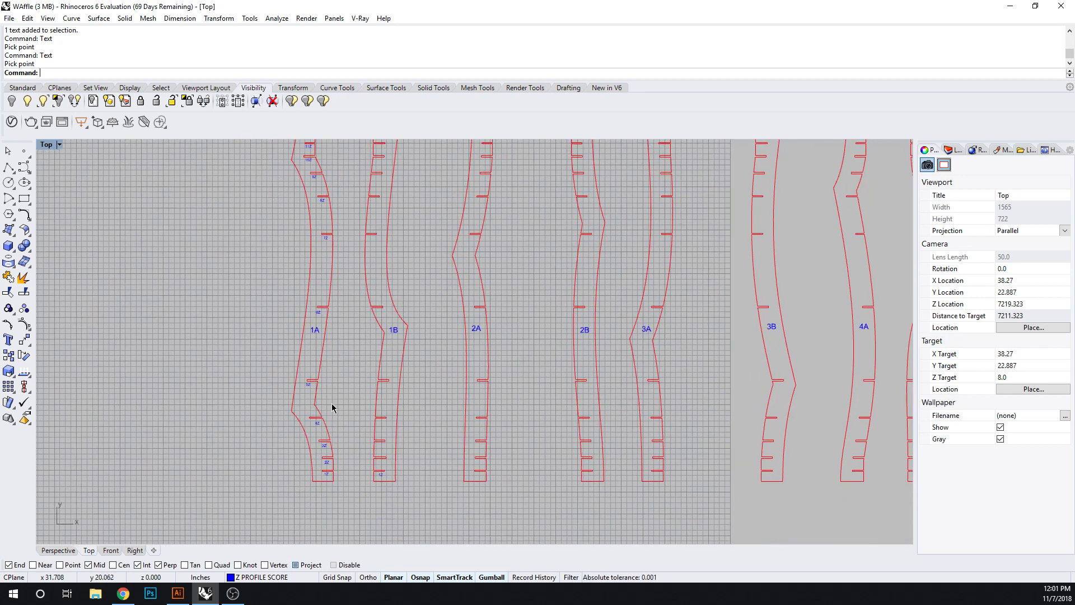
scroll(332, 407, "down", 2)
scroll(320, 342, "up", 3)
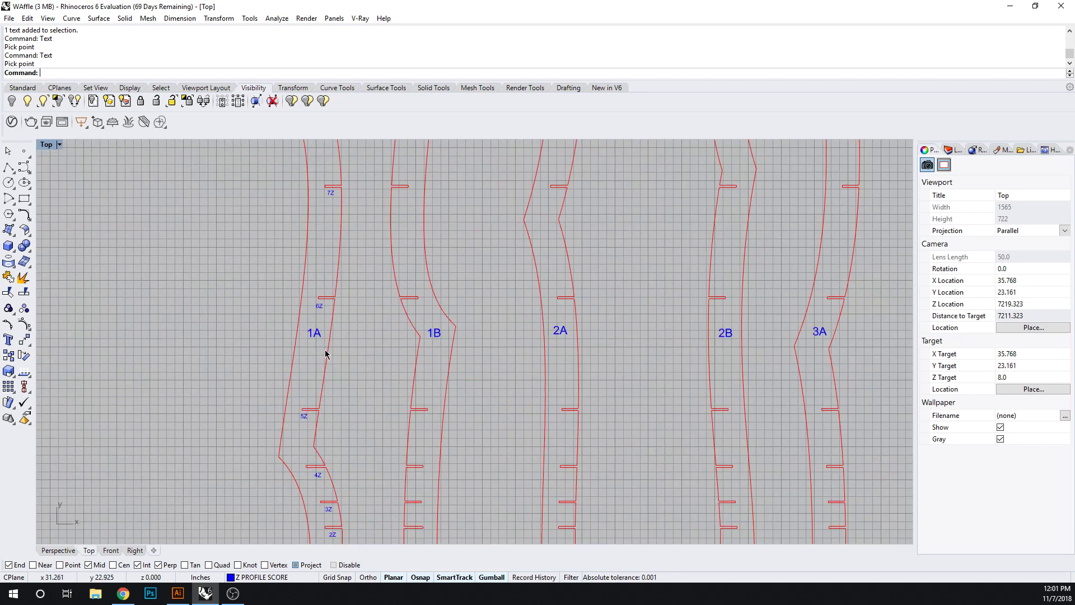
scroll(328, 343, "up", 3)
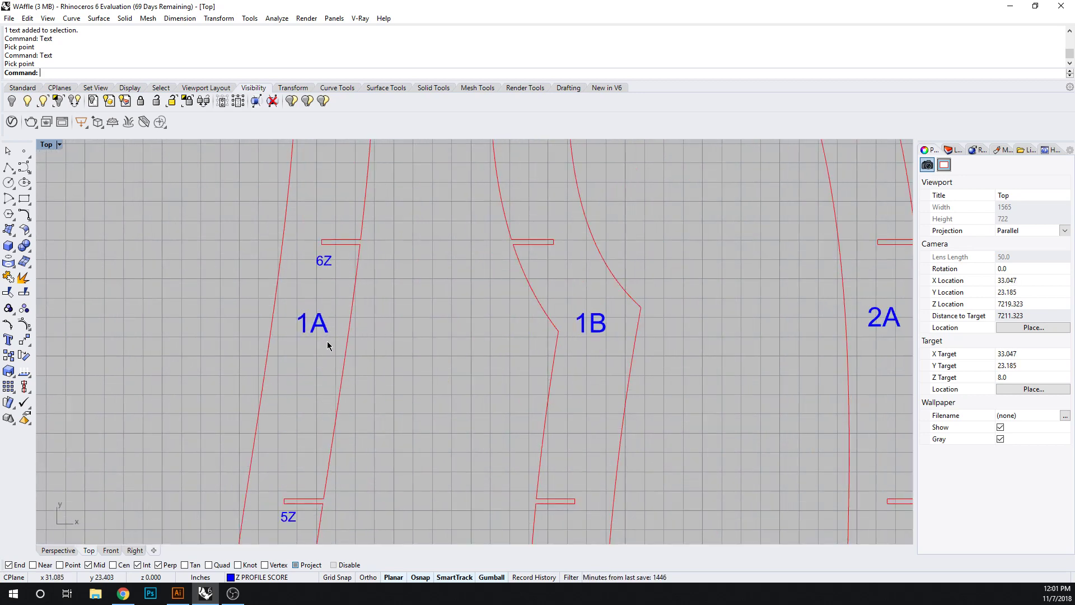
scroll(305, 356, "down", 4)
right_click_drag(610, 379, 260, 388)
right_click_drag(752, 377, 540, 376)
scroll(525, 349, "down", 8)
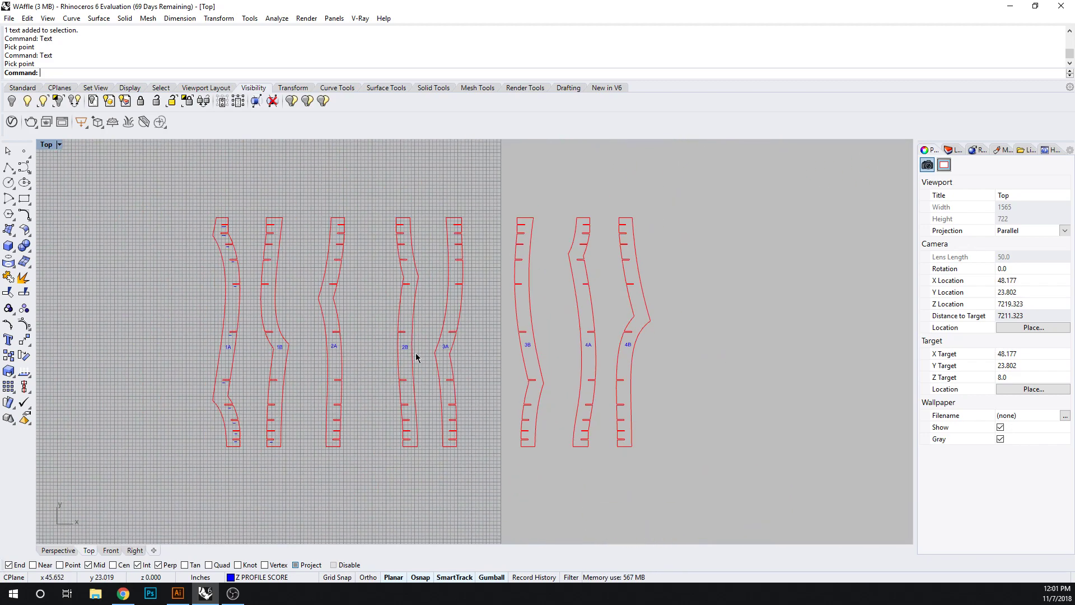
right_click_drag(284, 371, 433, 384)
scroll(382, 361, "up", 8)
scroll(380, 362, "up", 8)
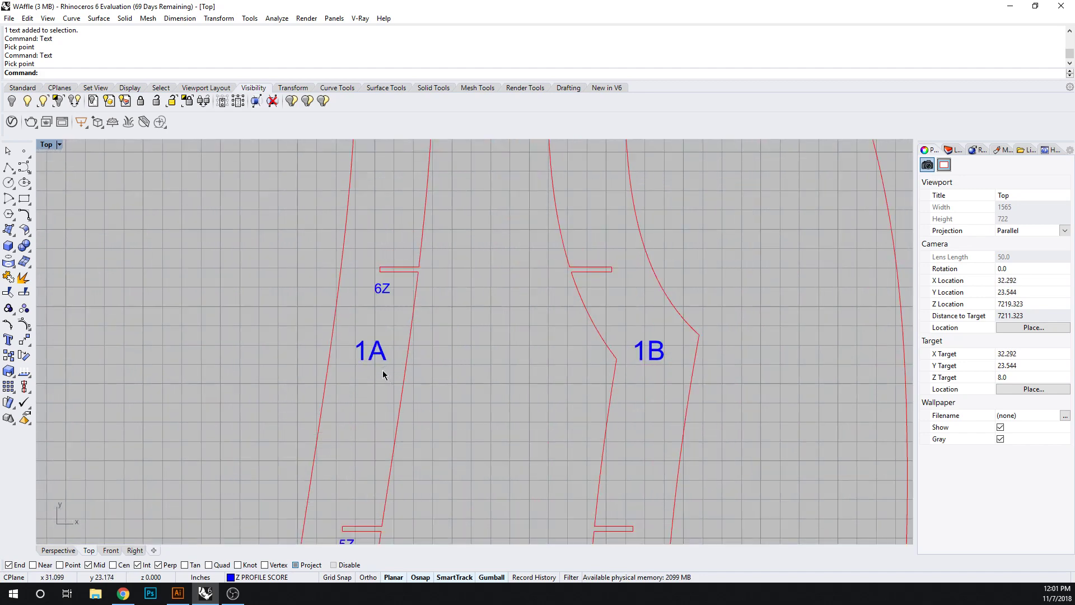
scroll(454, 391, "down", 8)
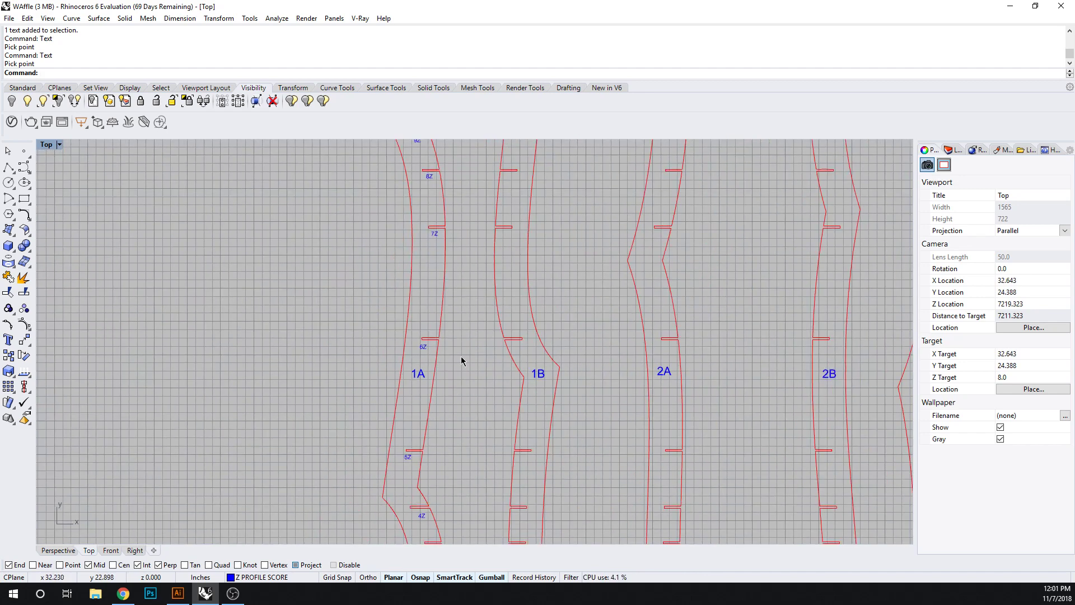
right_click_drag(458, 445, 406, 316)
scroll(359, 327, "up", 8)
scroll(333, 345, "down", 8)
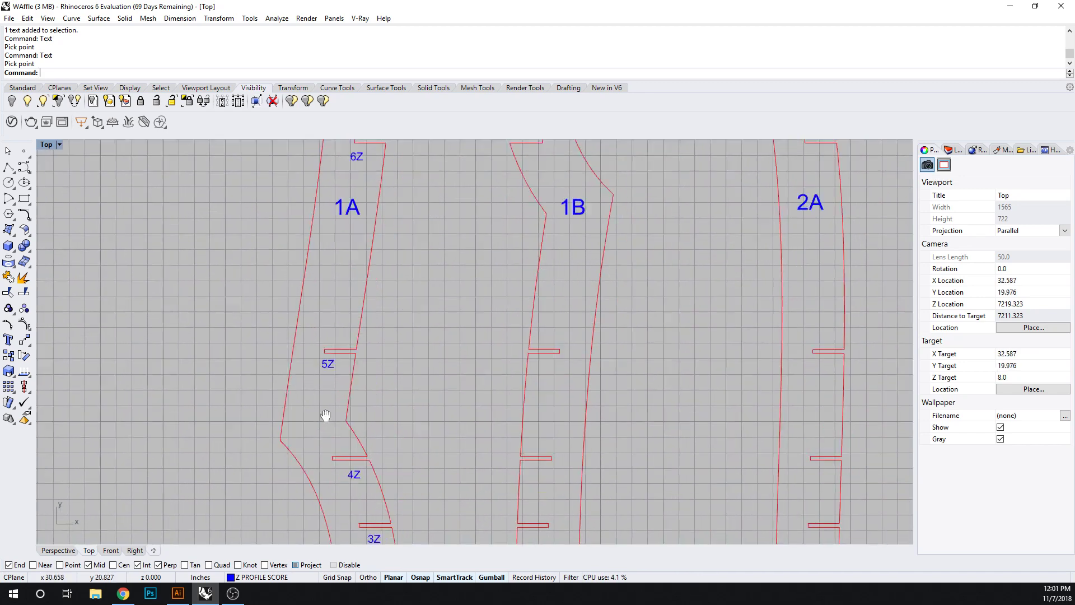
scroll(336, 410, "up", 6)
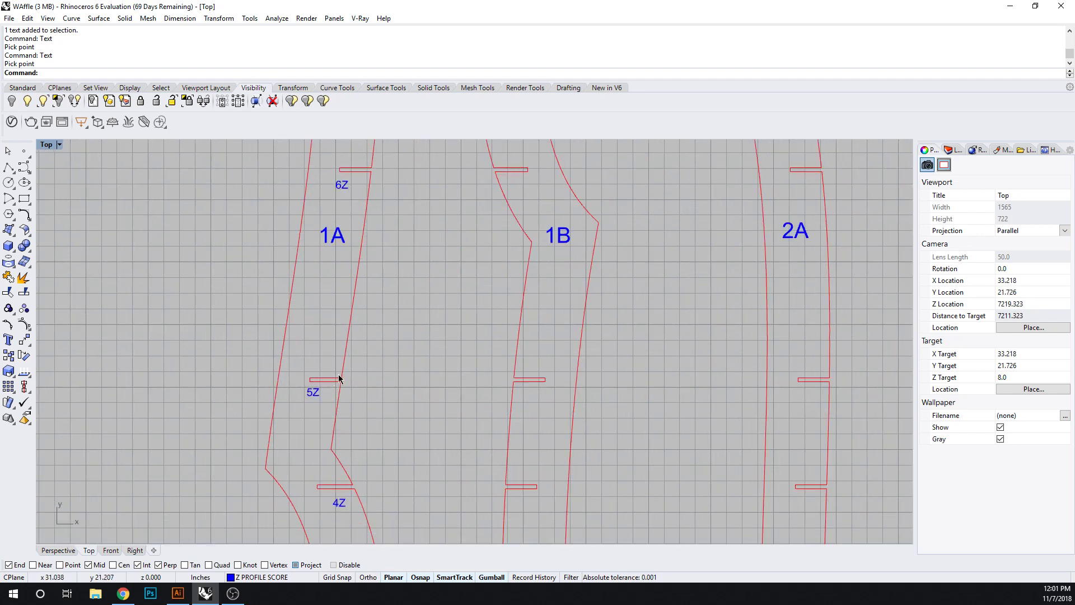
right_click_drag(363, 233, 328, 367)
scroll(330, 368, "down", 10)
right_click_drag(364, 336, 361, 305)
right_click_drag(375, 392, 371, 363)
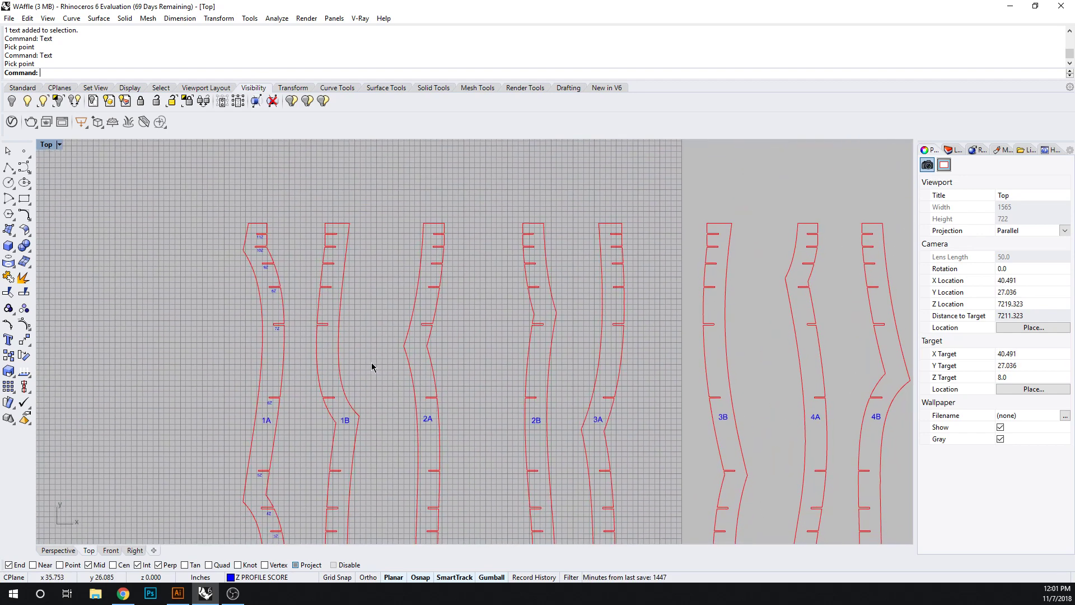
right_click_drag(388, 443, 430, 395)
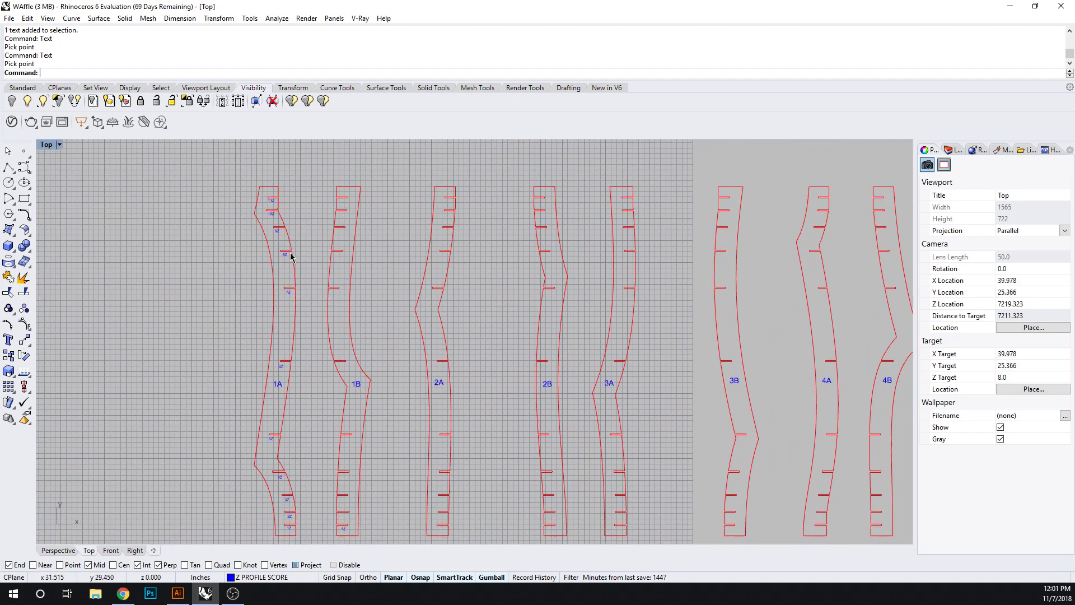
right_click_drag(266, 365, 291, 351)
scroll(294, 189, "up", 2)
scroll(294, 188, "down", 2)
right_click_drag(294, 189, 300, 199)
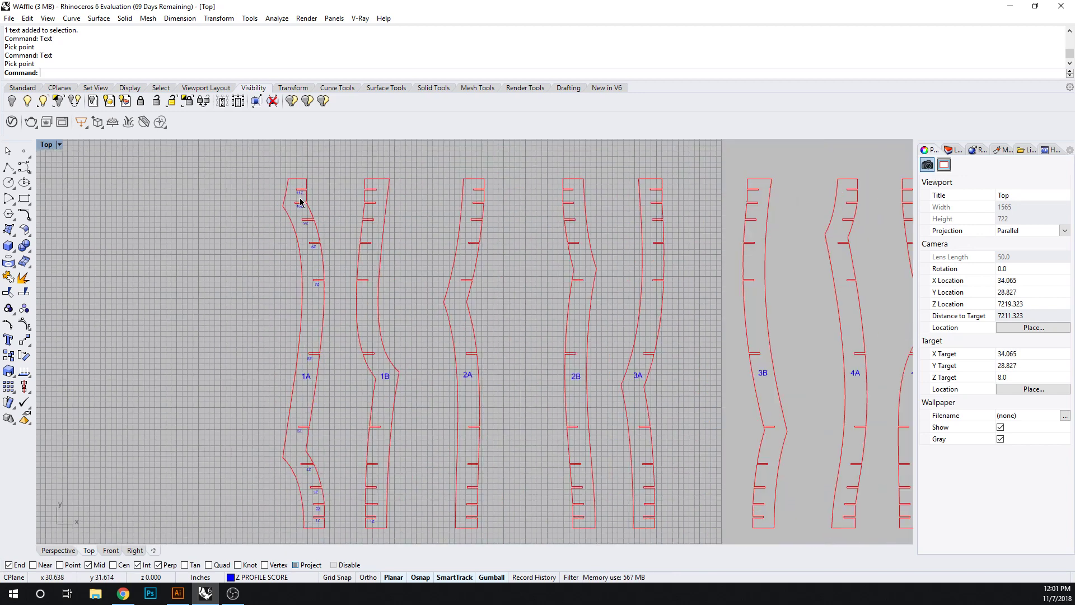
Copy rib 1A's Z notch labels, without its 1A name label, from its lower-right corner to the matching corners of ribs 1B, 2A, 2B and 3A.
scroll(302, 199, "down", 3)
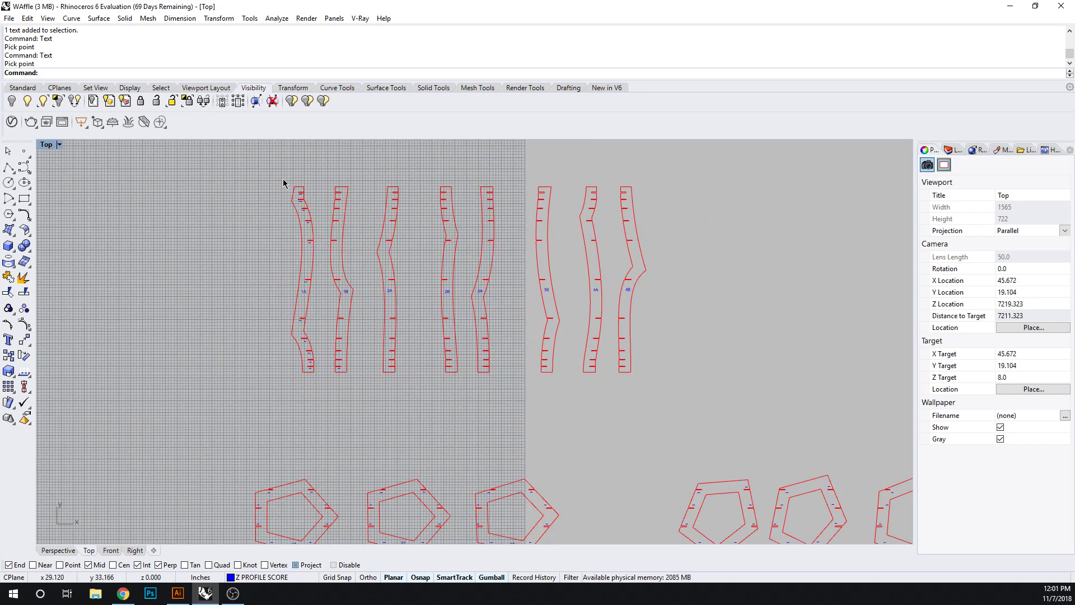
left_click_drag(319, 420, 320, 420)
scroll(291, 269, "up", 5)
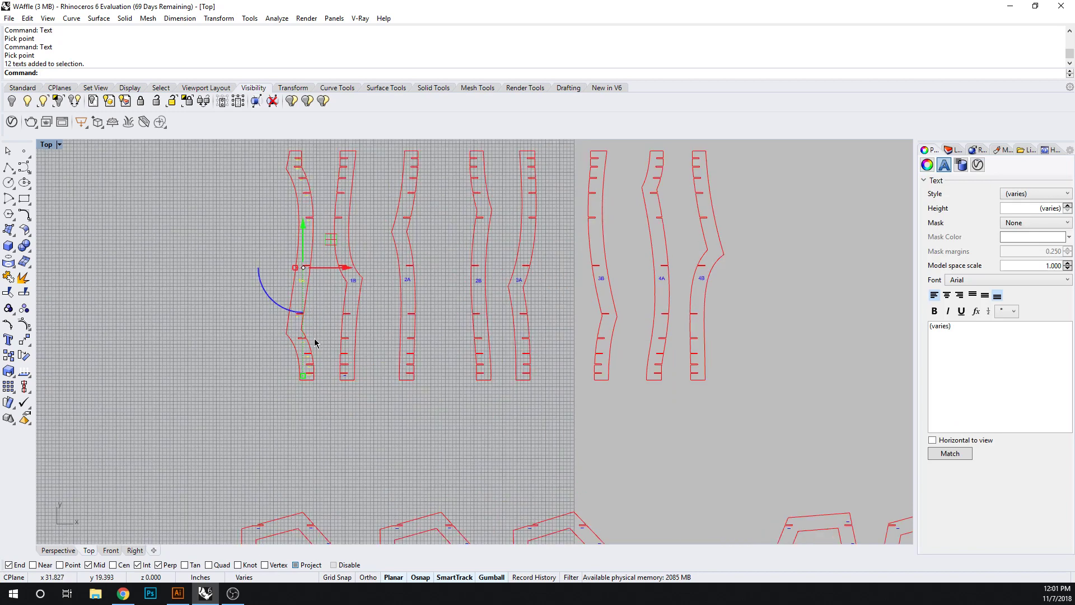
left_click(287, 224, "ctrl")
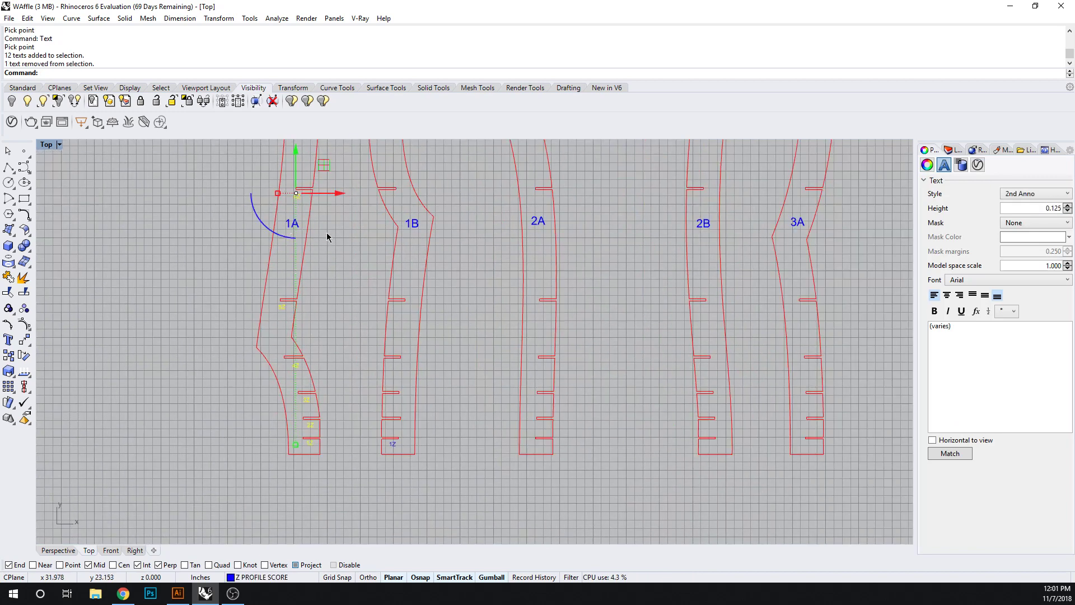
type("CO")
key("Return")
left_click(320, 454)
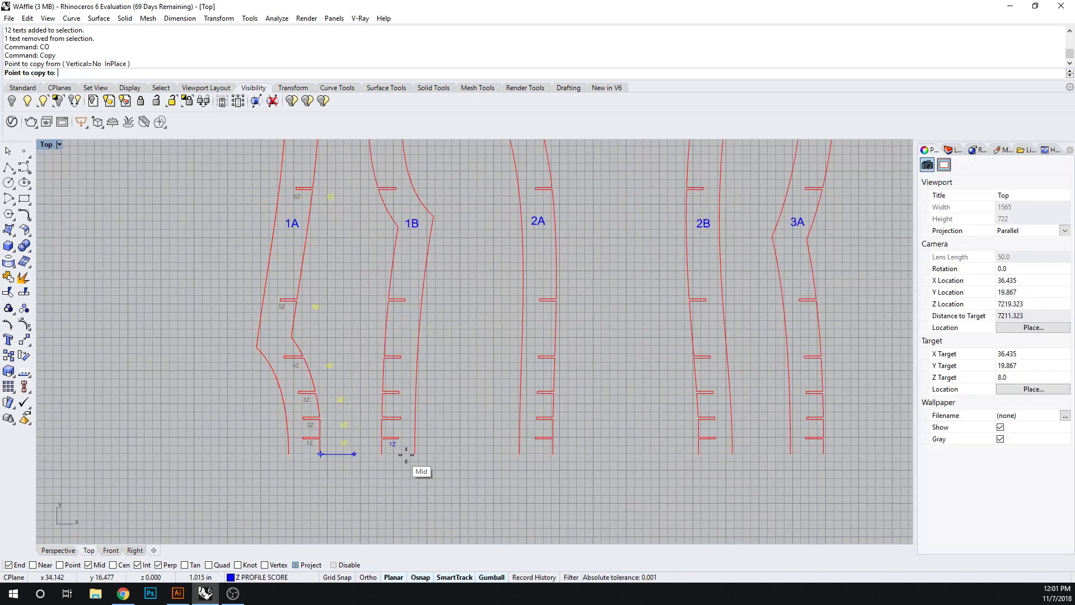
left_click(415, 453)
left_click(553, 454)
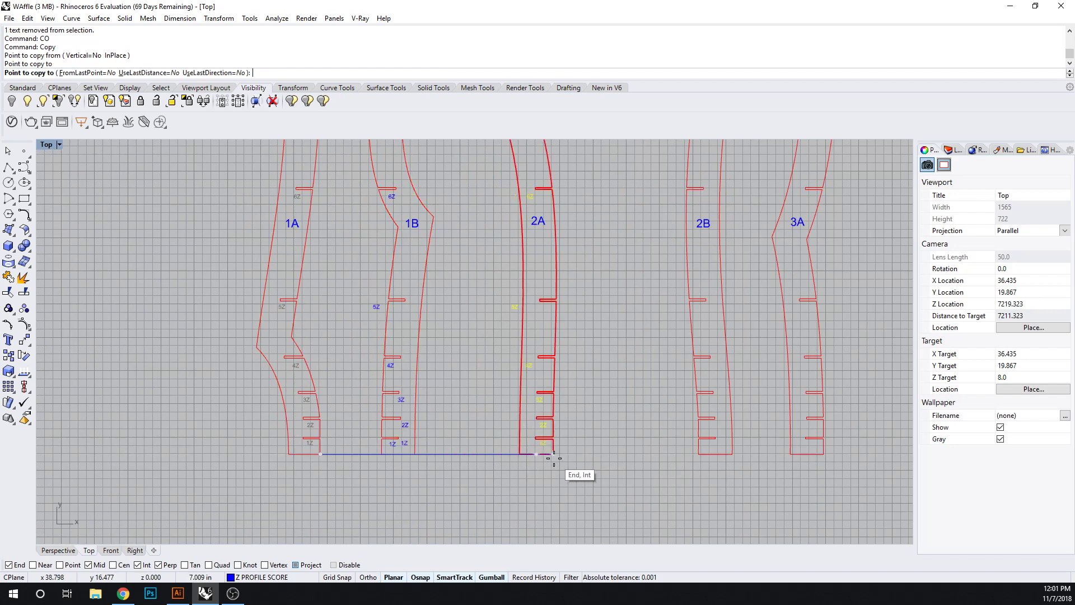
left_click(734, 454)
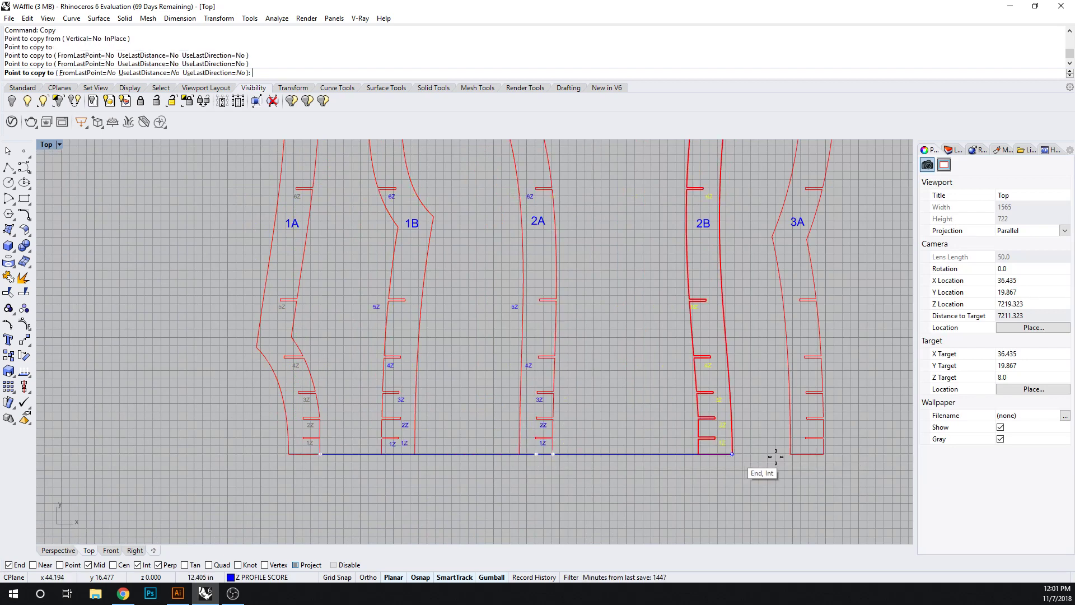
left_click(824, 454)
Place further copies of the Z notch labels at the lower-right corners of ribs 3B, 4A and 4B, and finish copying.
right_click_drag(769, 469, 322, 476)
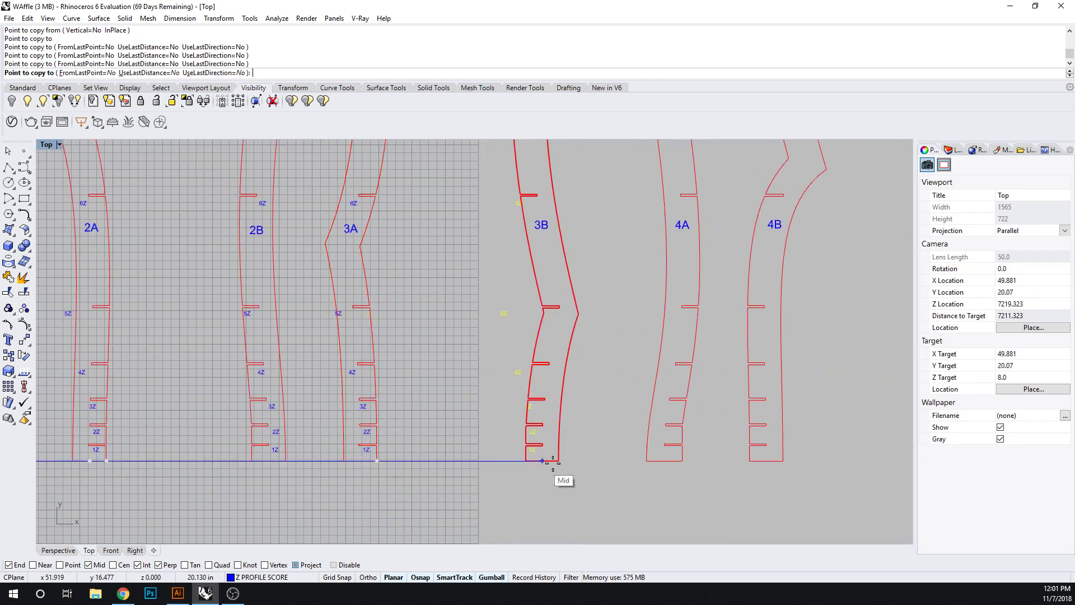
left_click(560, 461)
left_click(682, 461)
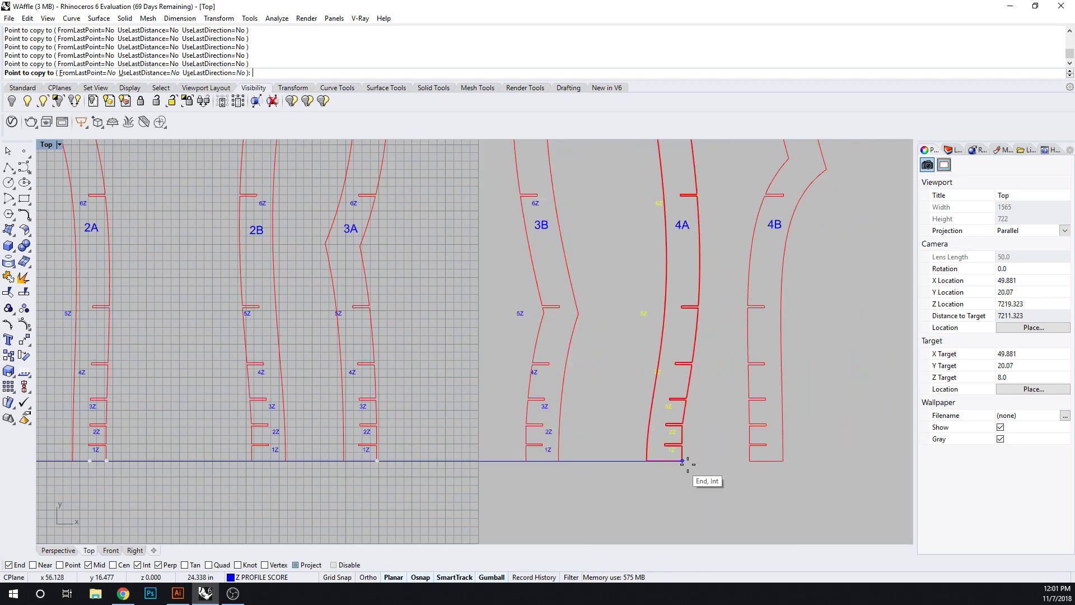
left_click(779, 462)
scroll(779, 462, "down", 5)
key("Return")
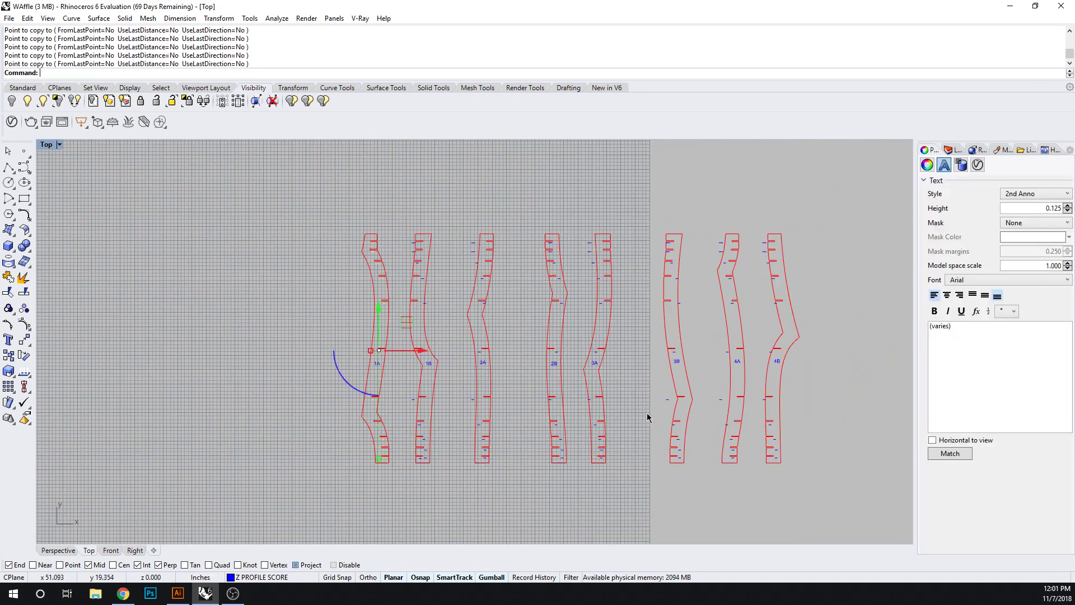
Move the 5Z label of rib 1B horizontally so it sits inside the rib, below its notch.
key("Escape")
scroll(392, 425, "up", 5)
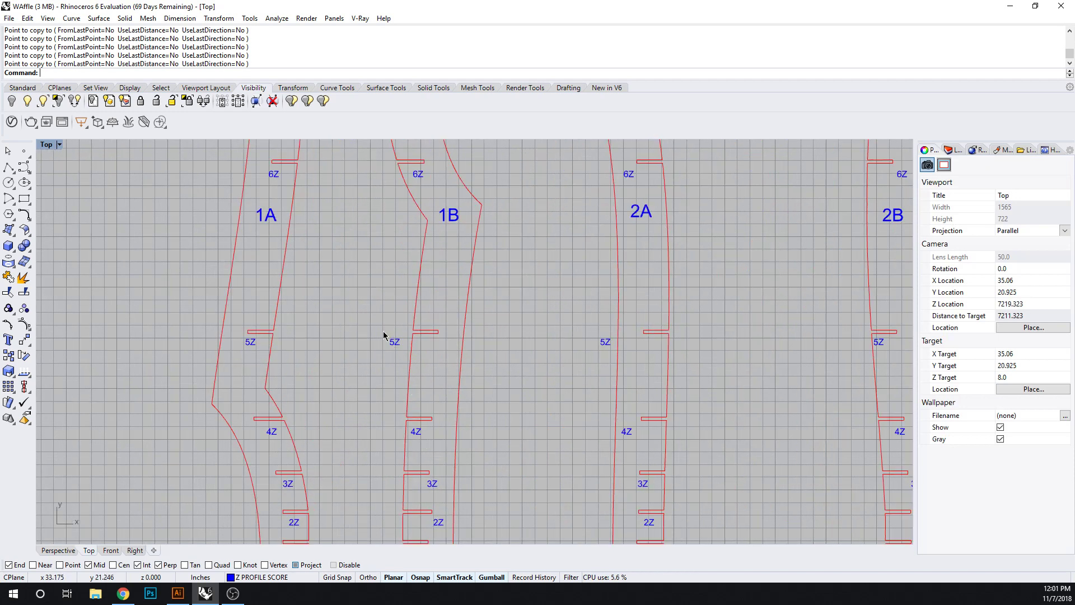
left_click(401, 343)
left_click_drag(415, 346, 519, 315)
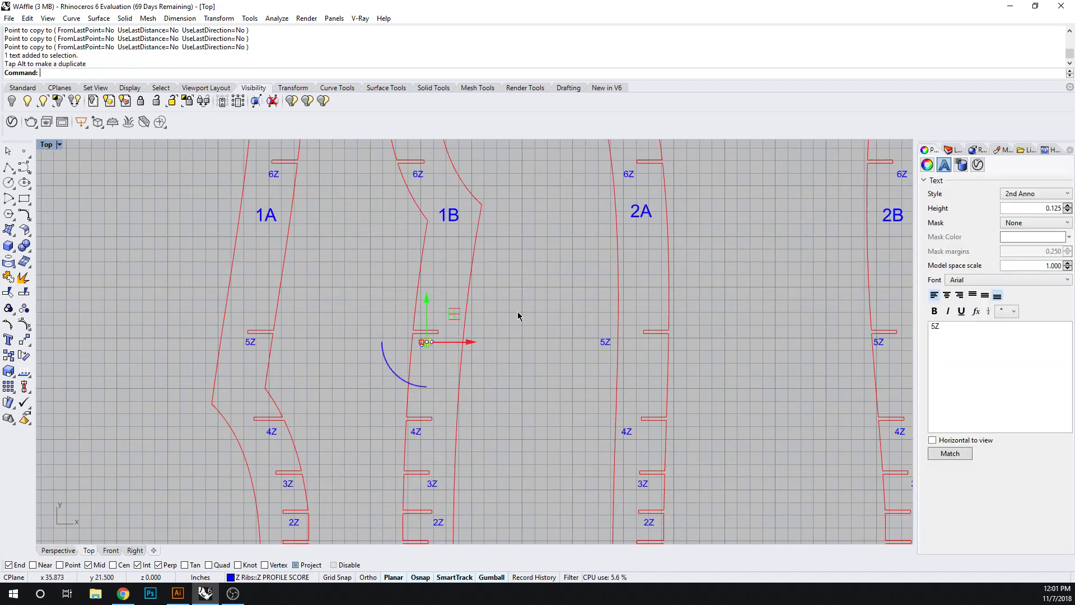
key("Escape")
Delete the duplicate 1Z label beneath the lowest notch of rib 1B.
right_click_drag(526, 266, 558, 295)
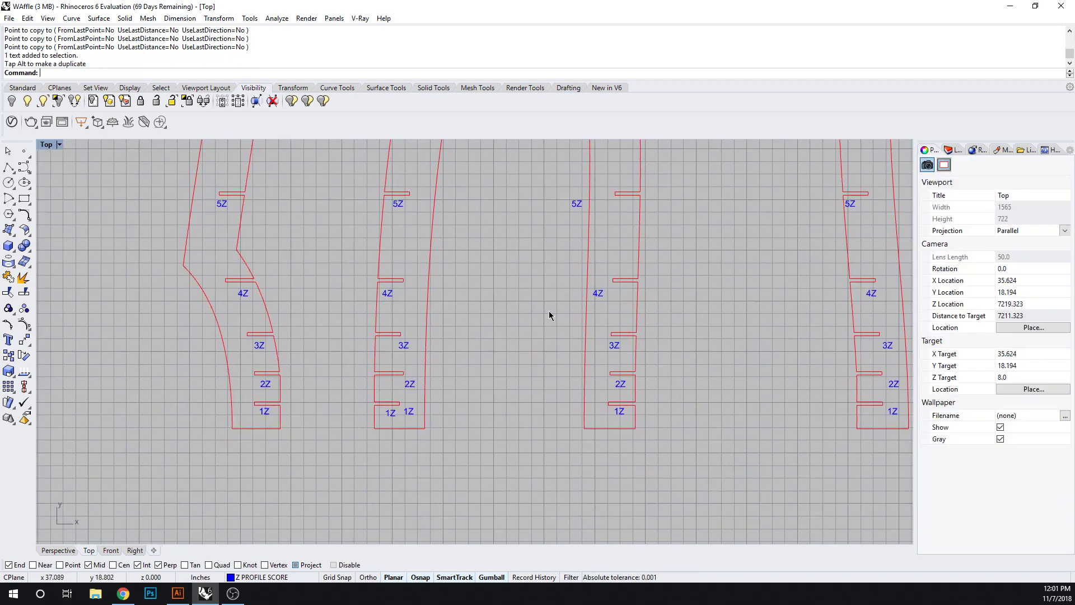
left_click(391, 413)
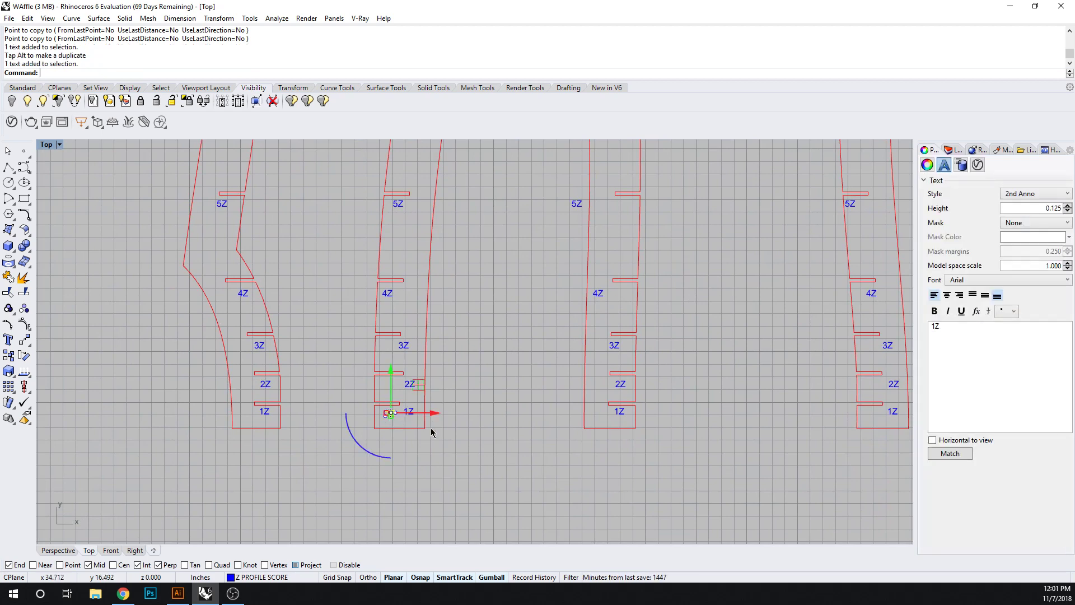
key("Delete")
Move rib 1B's 7Z and 8Z labels horizontally until they sit directly below their notches.
mouse_move(488, 407)
right_mouse_down()
mouse_move(475, 344)
mouse_move(490, 318)
mouse_move(495, 408)
right_mouse_up()
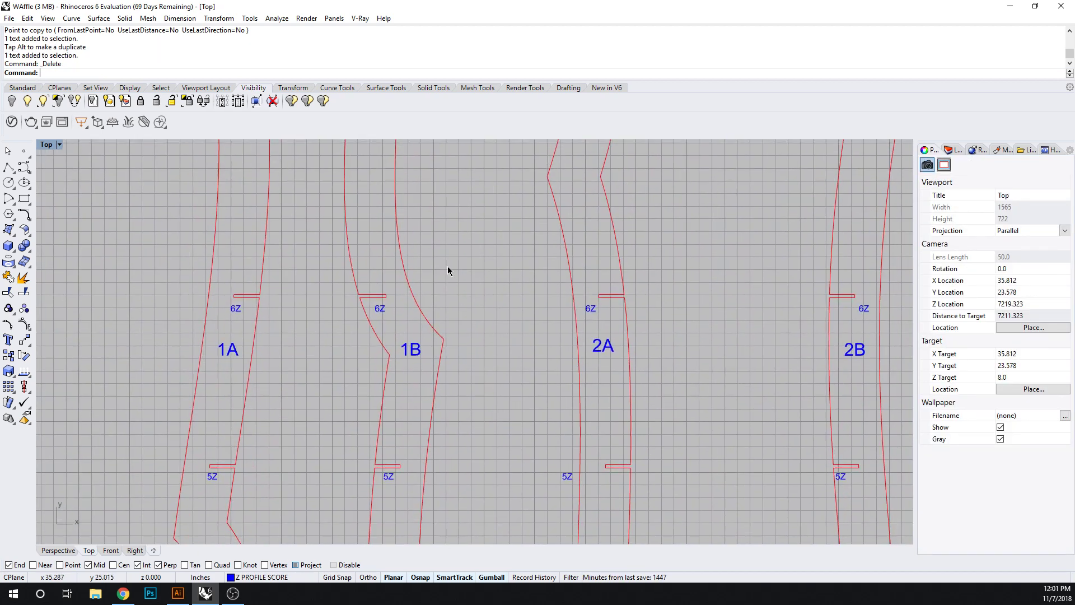
right_click_drag(448, 267, 474, 390)
left_click(423, 271)
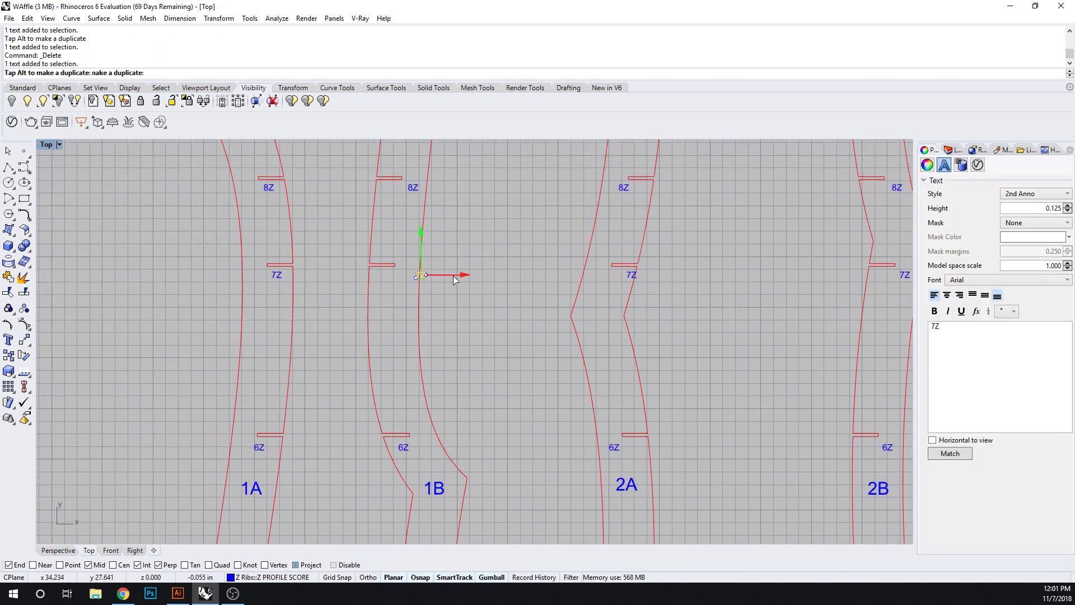
left_click_drag(456, 276, 420, 276)
left_click(417, 191)
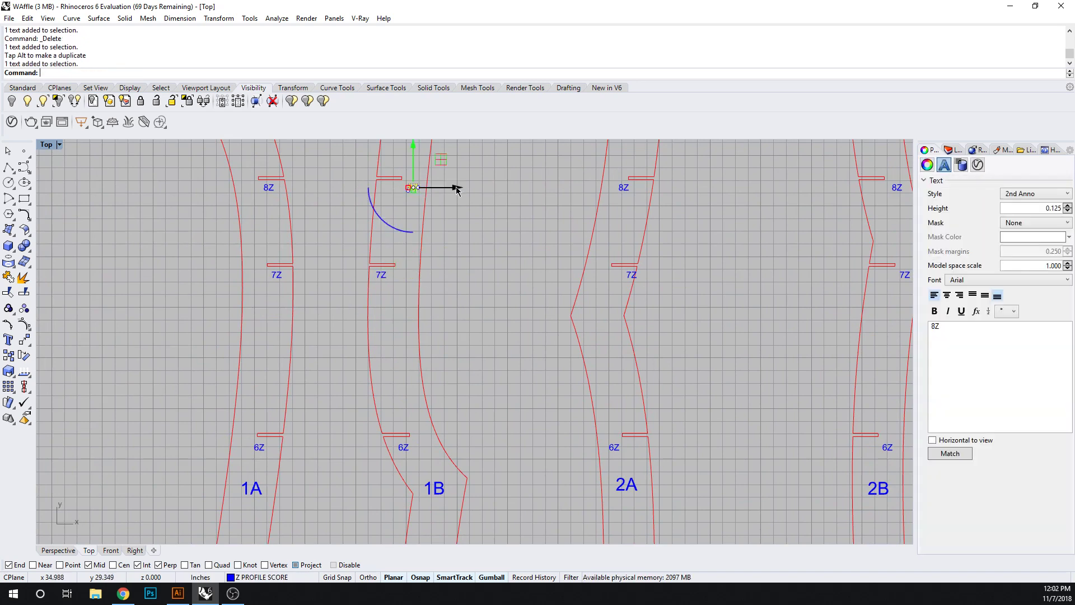
left_click_drag(445, 187, 426, 188)
left_click(501, 221)
Shift the 10Z and 11Z labels of rib 1B horizontally into the rib outline, below their notches.
right_click_drag(502, 221, 473, 403)
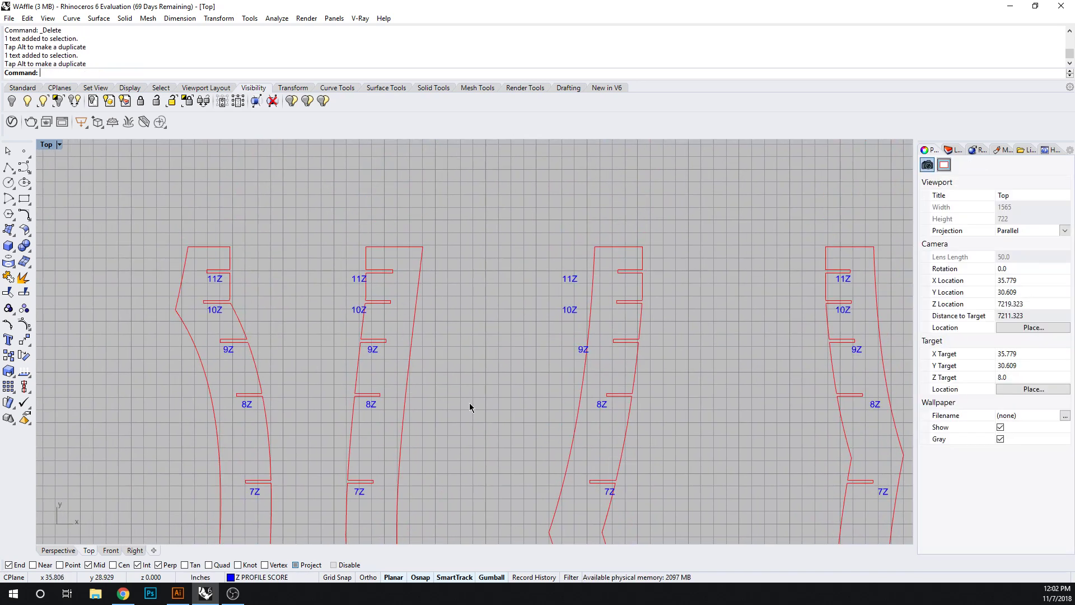
left_click(361, 308)
left_click_drag(396, 308, 415, 314)
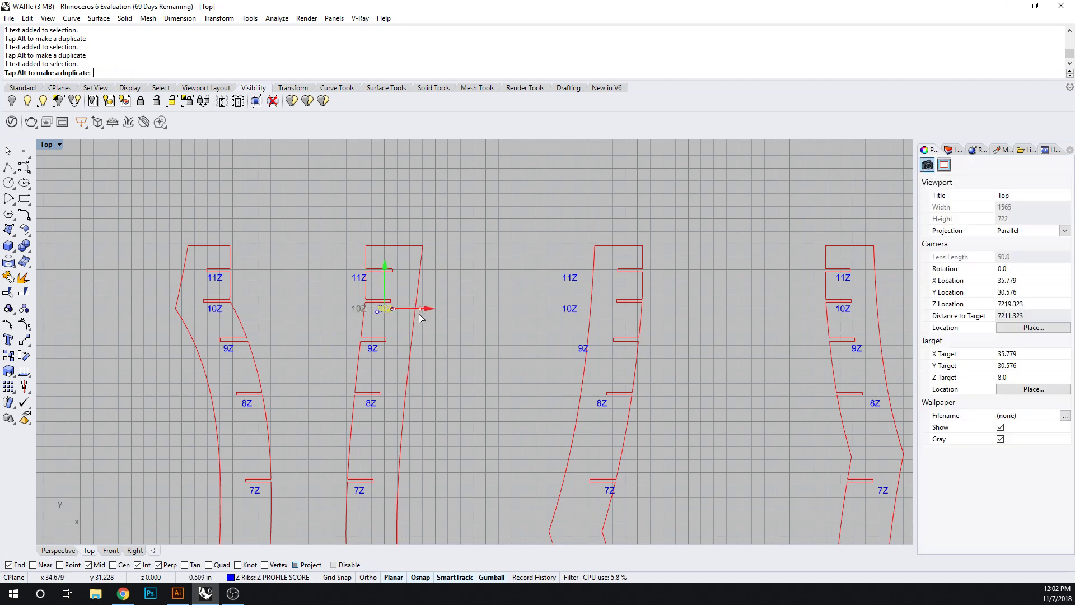
left_click(359, 277)
left_click_drag(404, 278, 414, 277)
left_click(492, 372)
Move rib 2A's 11Z and 10Z labels together, and its 9Z label separately, horizontally to below their notches.
right_click_drag(493, 458, 302, 424)
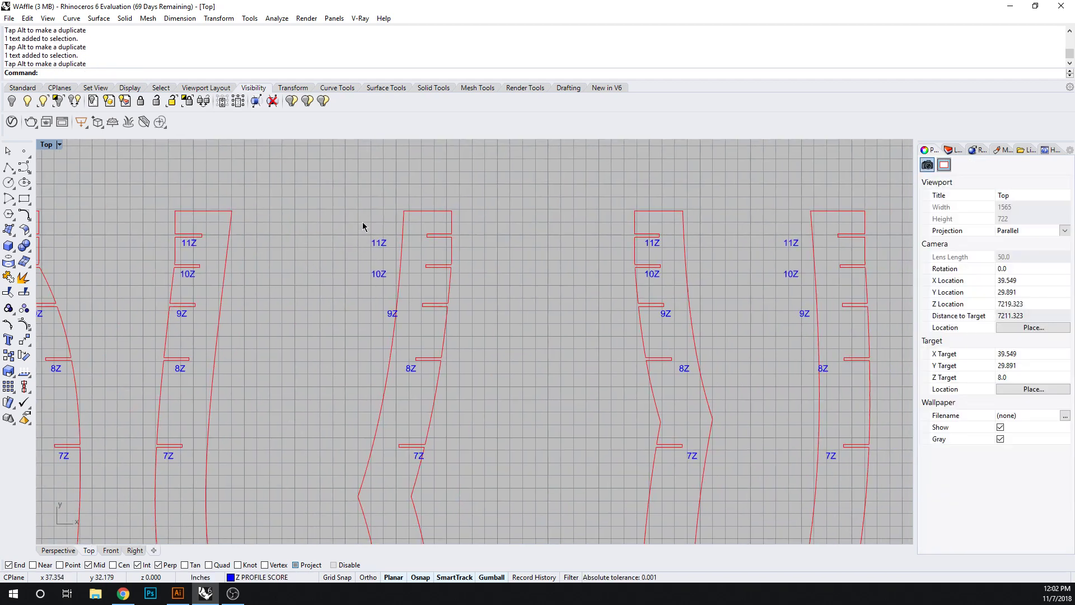
left_click_drag(363, 226, 473, 264)
left_click(537, 369)
left_click(392, 313)
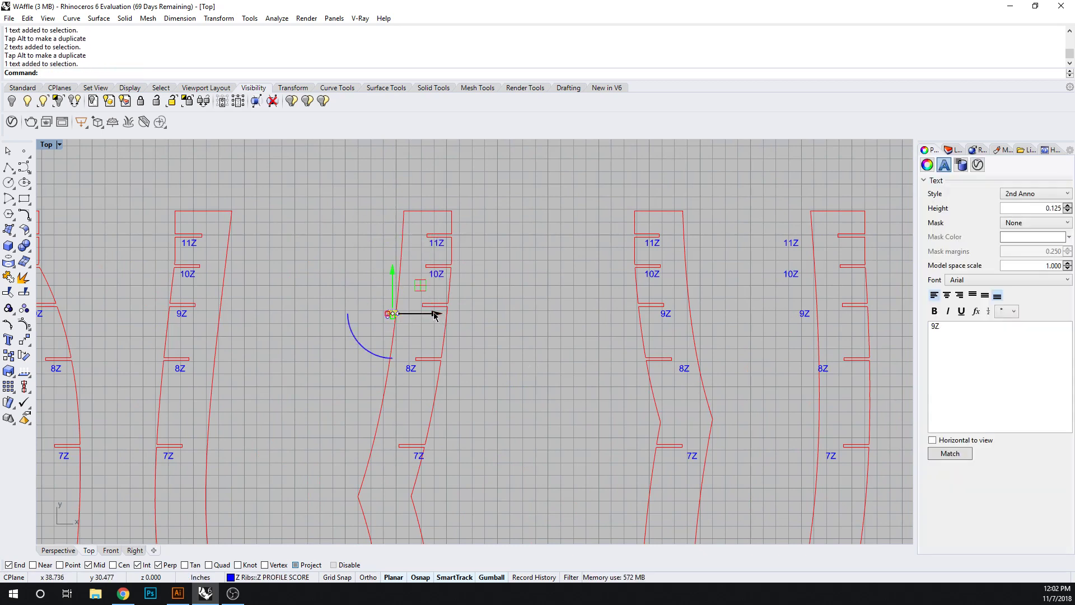
left_click_drag(435, 315, 477, 315)
left_click(502, 385)
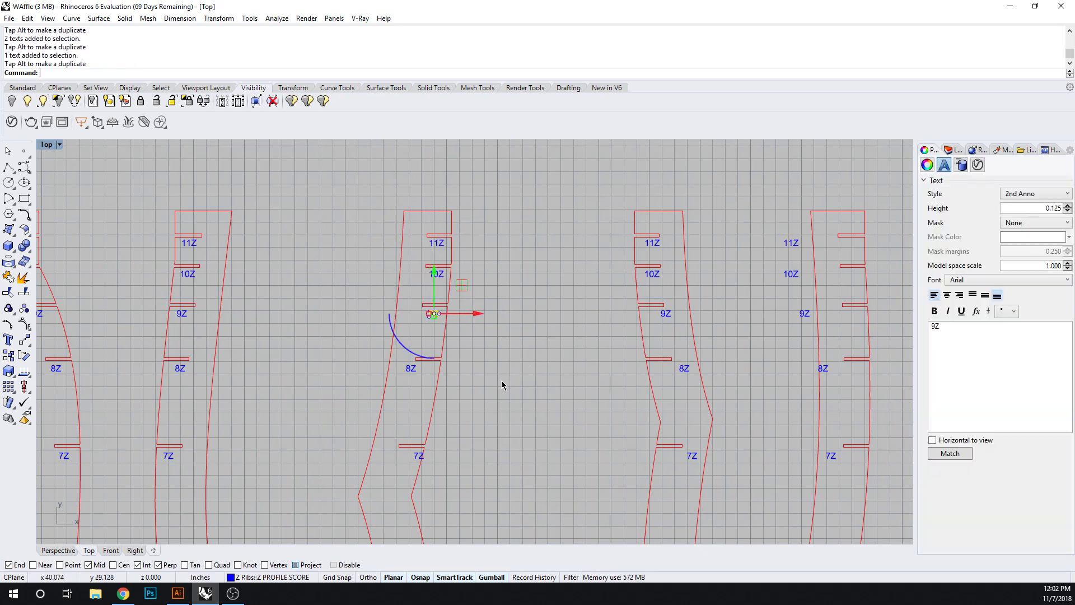
Adjust the 7Z and 6Z labels of rib 2A horizontally so they lie inside the outline below their notches.
left_click(411, 459)
left_click_drag(458, 456, 451, 456)
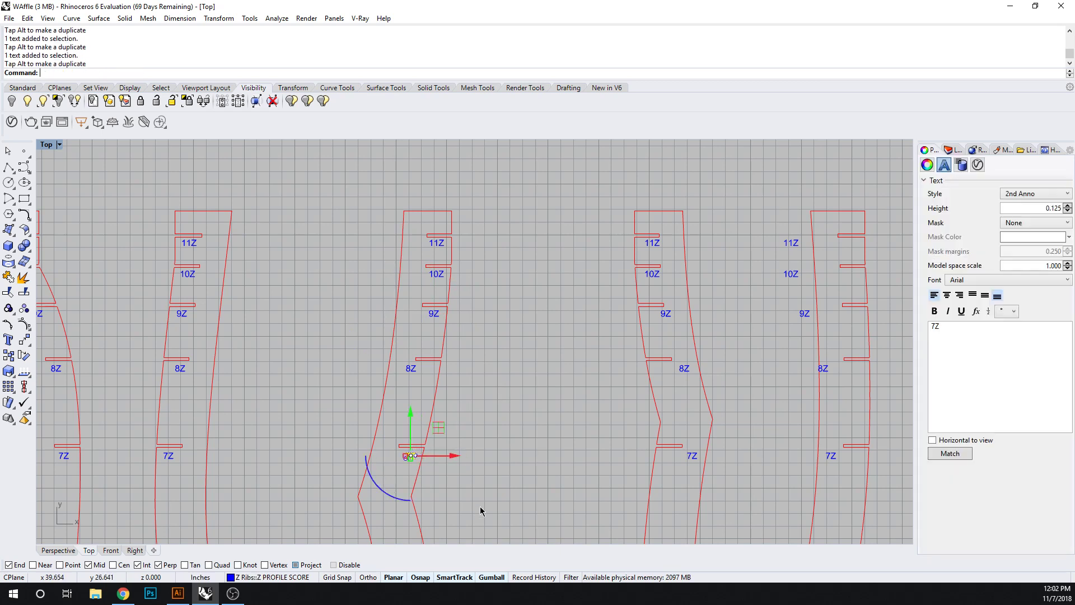
left_click(480, 507)
right_click_drag(486, 516, 468, 416)
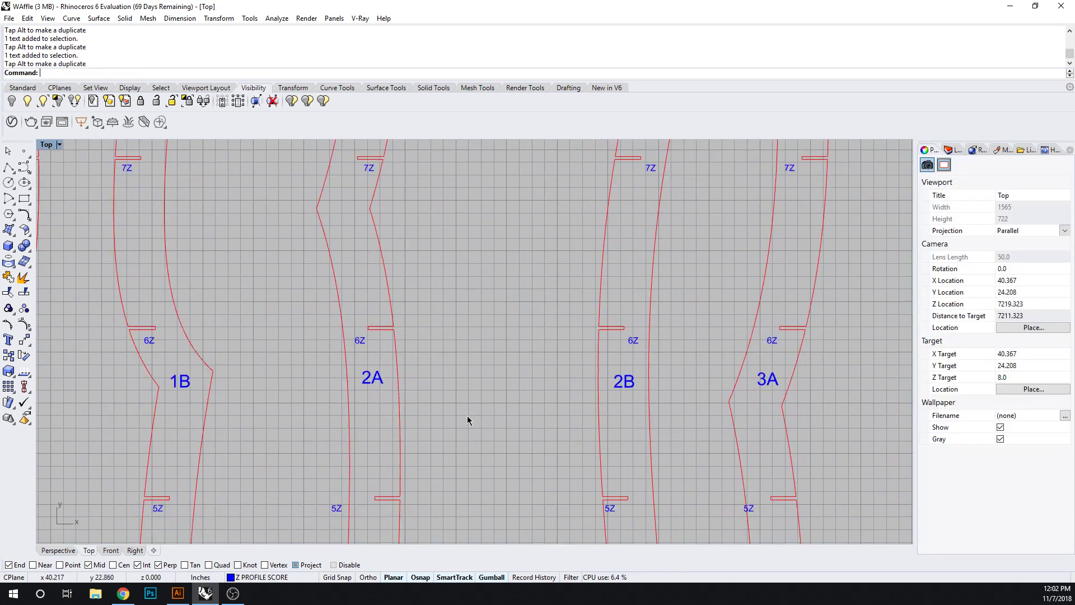
left_click(361, 341)
left_click_drag(386, 341, 407, 341)
left_click(468, 474)
Move rib 2A's 5Z and 4Z labels horizontally to sit below their notches.
right_click_drag(468, 482, 467, 366)
left_click(334, 394)
left_click_drag(377, 393, 422, 393)
left_click(463, 480)
right_click_drag(464, 483, 460, 352)
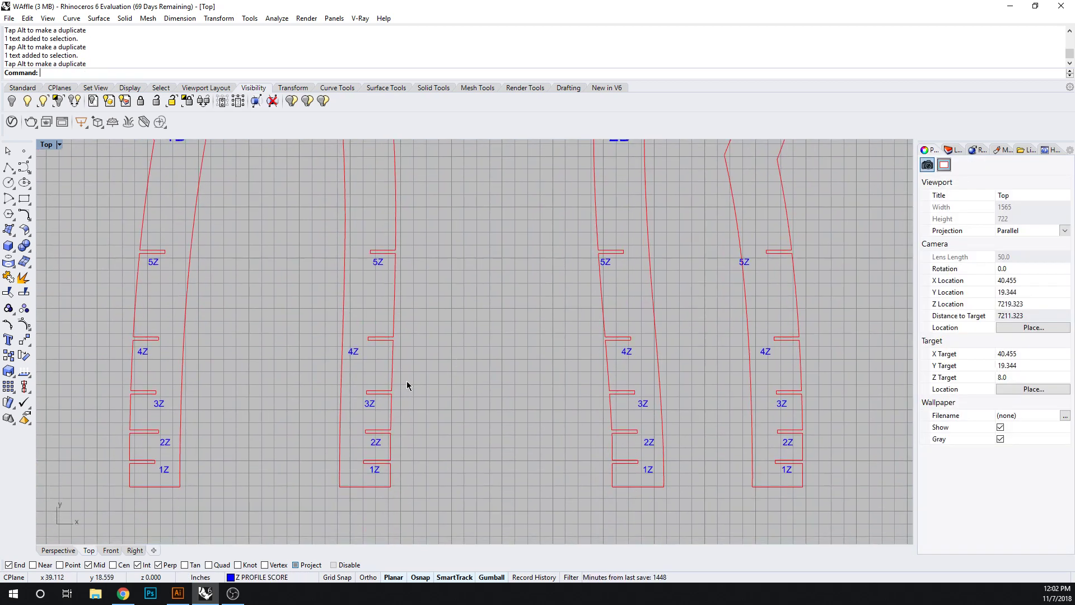
left_click(359, 358)
left_click_drag(392, 353, 426, 355)
left_click(493, 436)
Nudge rib 2B's 5Z label horizontally so it clears the rib edge and sits below its notch.
right_click_drag(498, 437, 275, 431)
right_click_drag(334, 312, 337, 396)
left_click(388, 342)
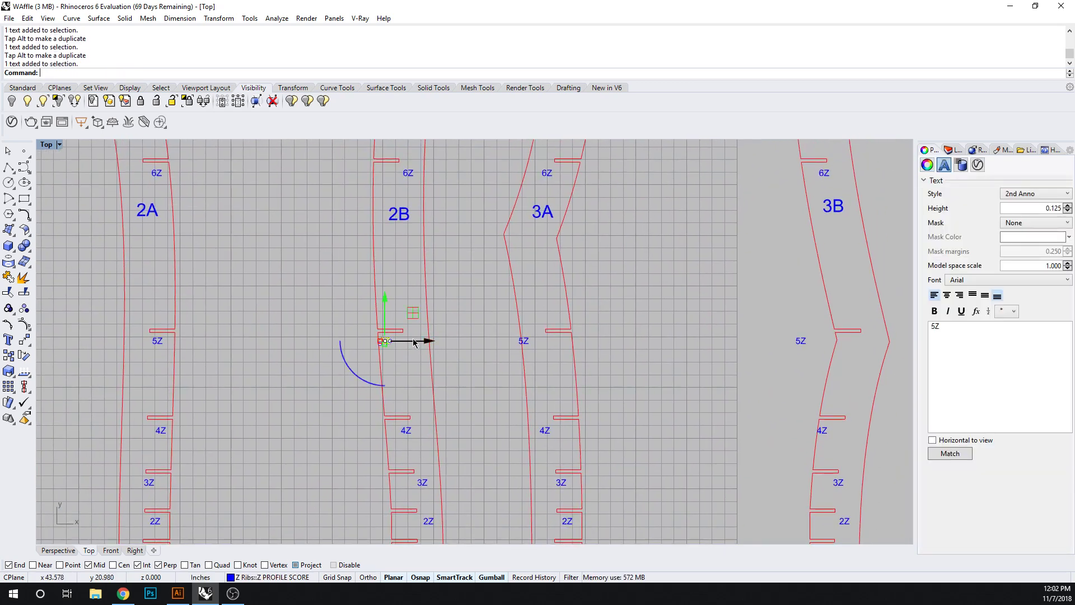
left_click_drag(421, 342, 429, 342)
left_click(334, 360)
Move rib 3A's 11Z and 10Z labels together, then its 9Z label, horizontally into the rib below their notches.
right_click_drag(314, 386, 309, 361)
left_click_drag(320, 209, 359, 291)
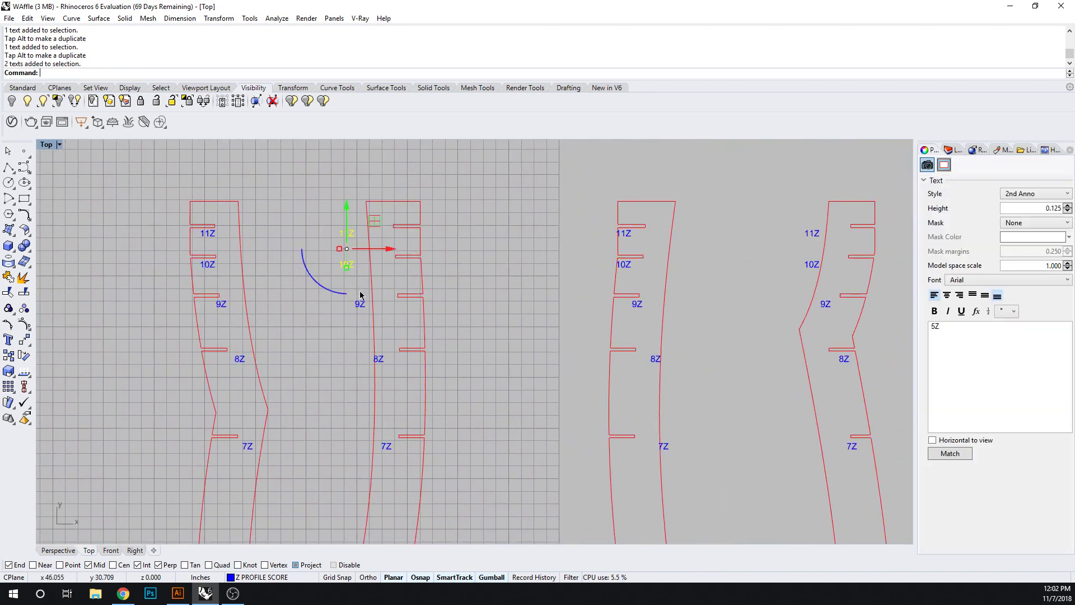
left_click_drag(391, 249, 447, 250)
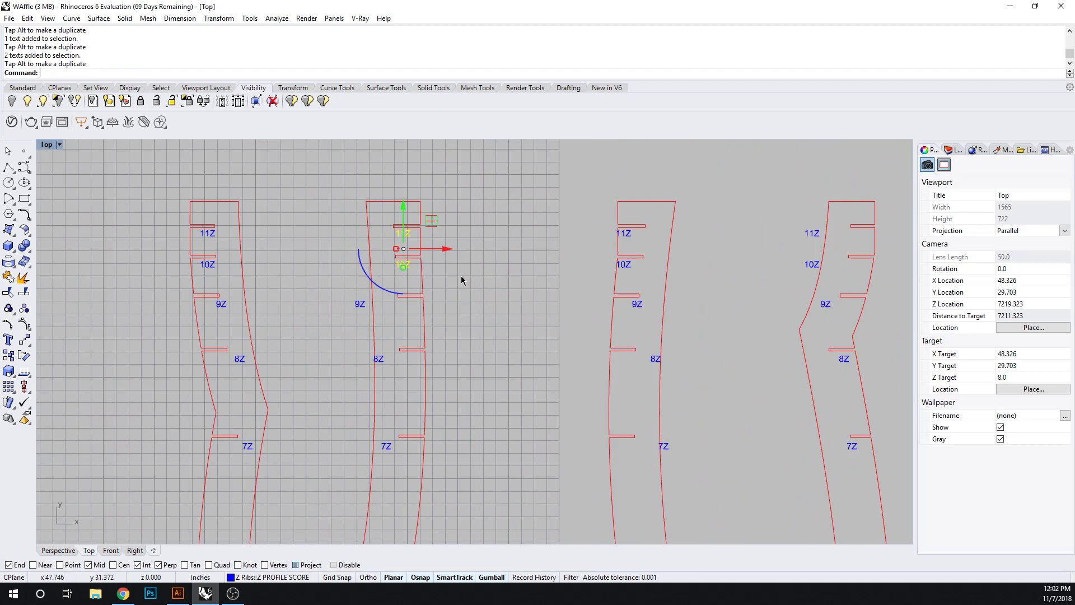
left_click(360, 304)
left_click_drag(404, 305, 449, 305)
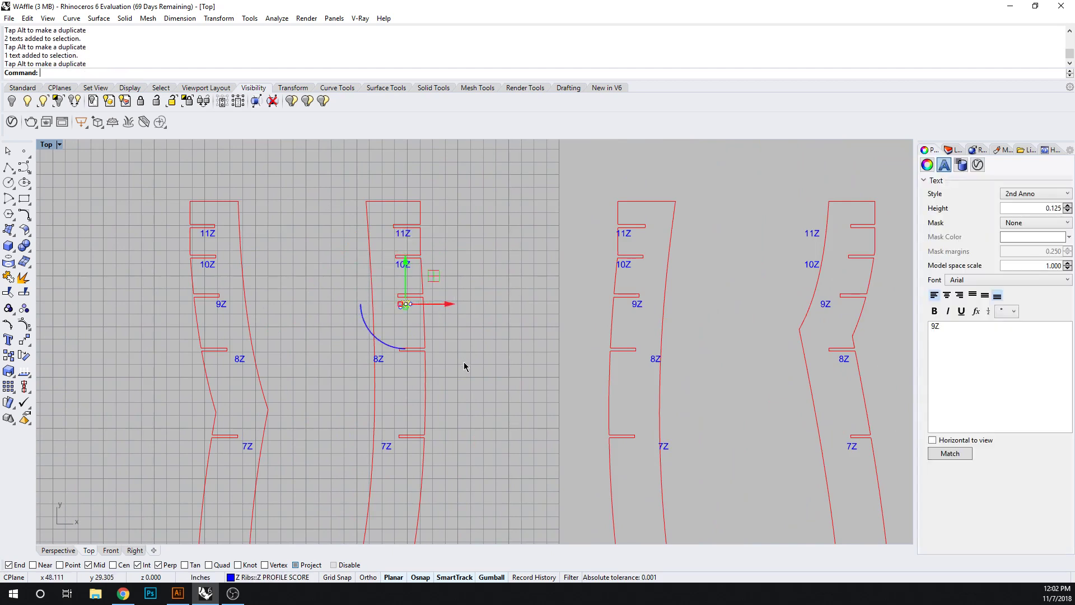
key("Escape")
Shift the 8Z and 7Z labels of rib 3A horizontally to directly below their notches.
left_click(379, 360)
left_click_drag(426, 360, 459, 362)
key("Escape")
right_click_drag(481, 476, 459, 387)
left_click(364, 358)
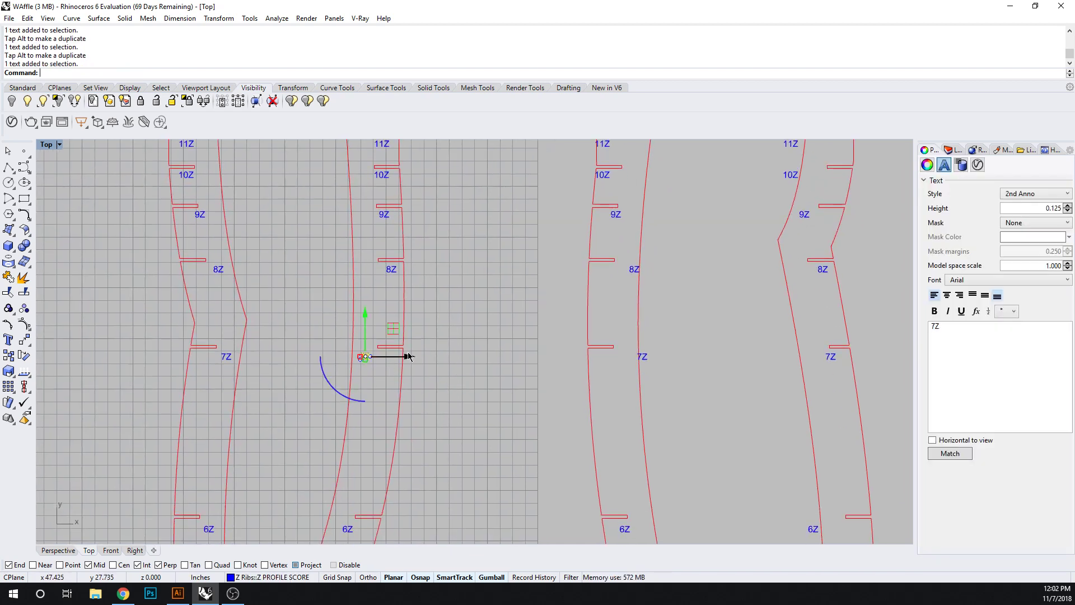
left_click_drag(408, 357, 432, 358)
left_click(440, 416)
Adjust rib 3A's 6Z label horizontally so it is positioned under its notch.
right_click_drag(439, 494, 438, 369)
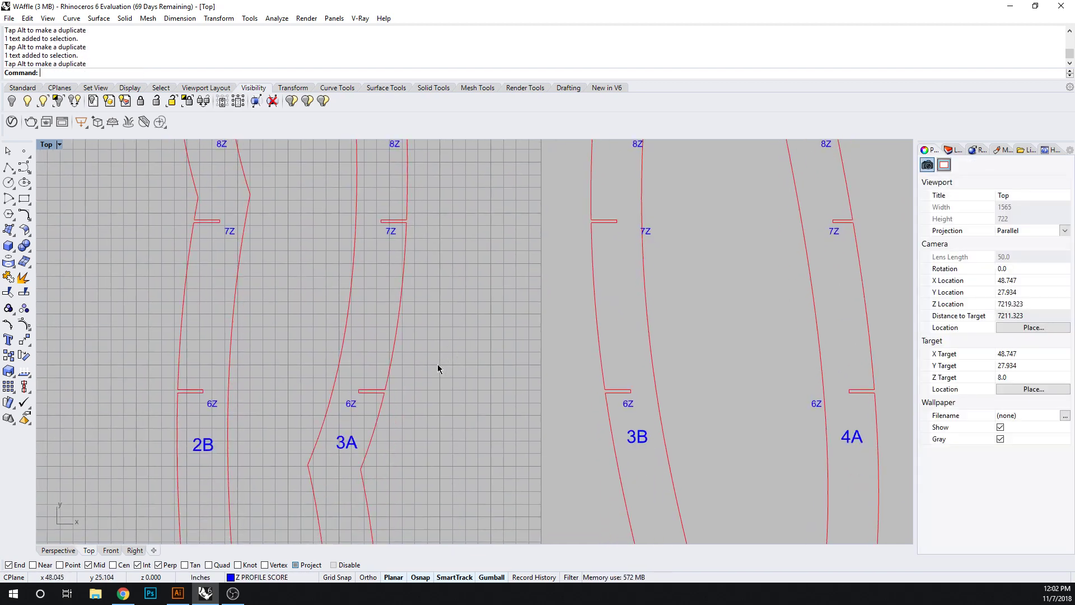
left_click(343, 403)
left_click_drag(398, 408, 412, 409)
left_click(434, 462)
Move the 5Z and 4Z labels of rib 3A horizontally to sit below their notches.
right_click_drag(433, 523, 431, 386)
left_click(325, 382)
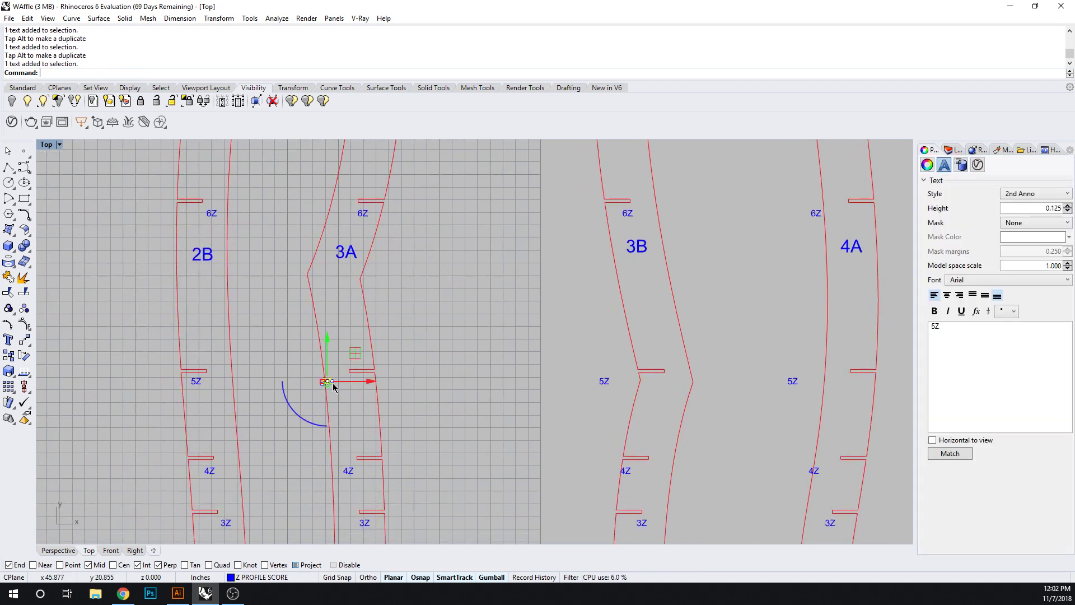
left_click_drag(364, 383, 400, 383)
left_click(387, 431)
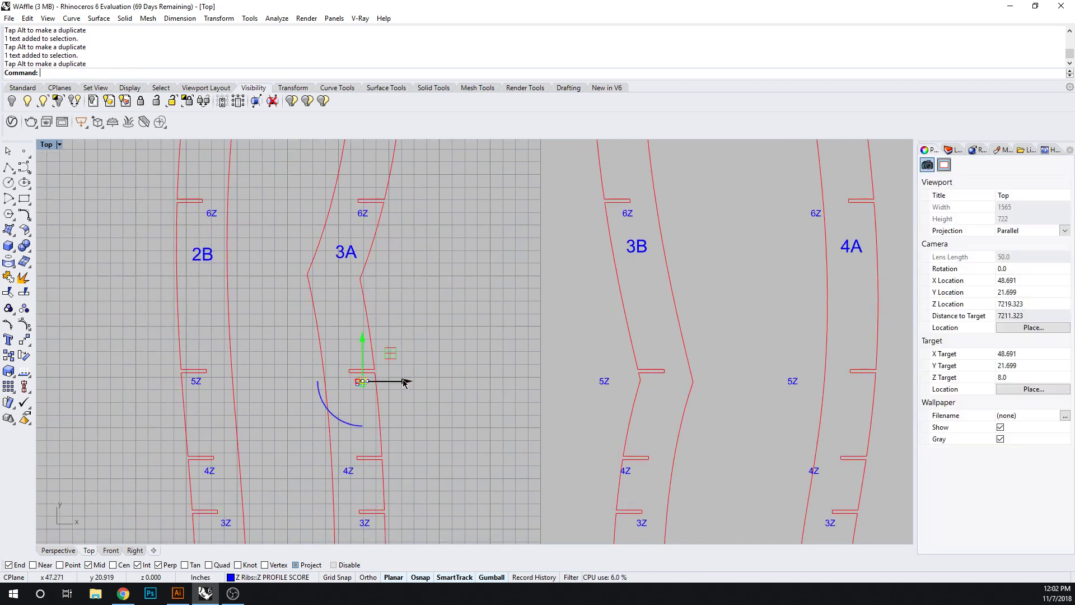
left_click(352, 474)
left_click_drag(393, 471, 405, 472)
left_click(442, 496)
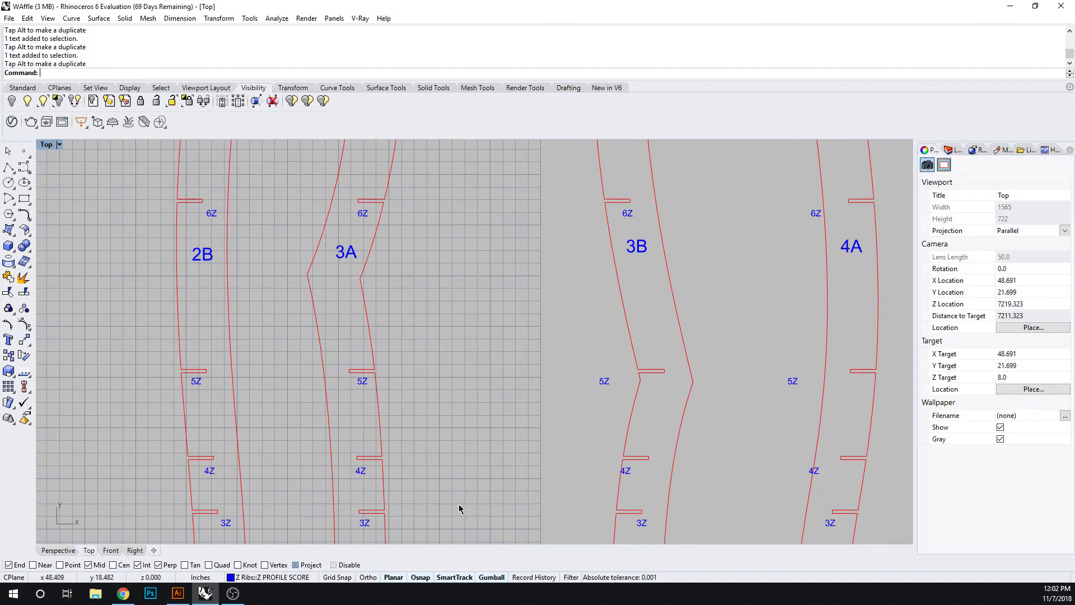
Move rib 3B's 4Z and 5Z labels horizontally into the rib outline, below their notches.
right_click_drag(510, 500, 286, 361)
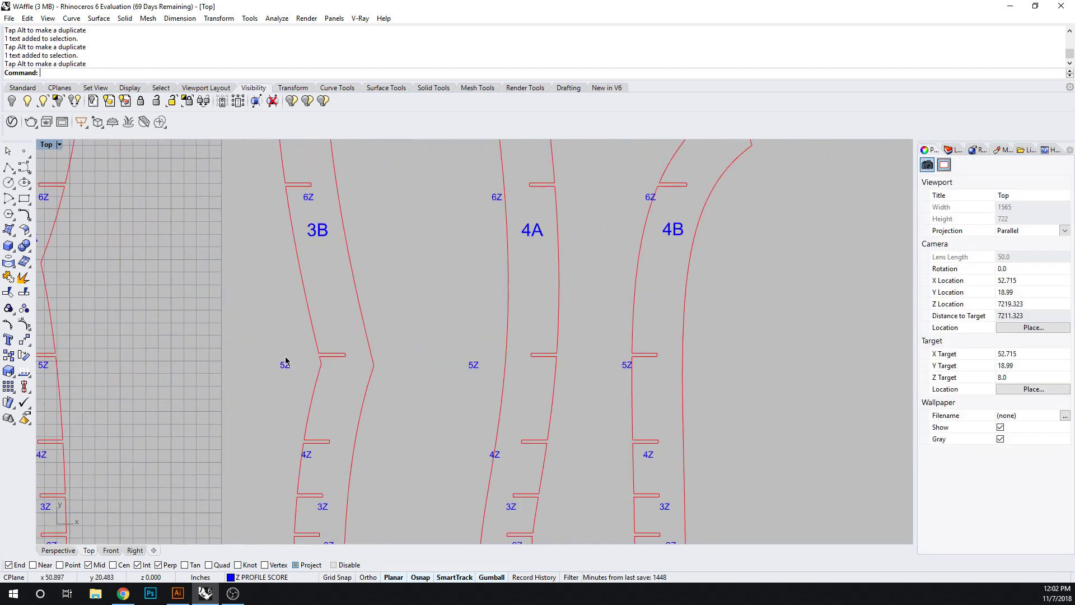
left_click(312, 461)
left_click_drag(350, 452, 360, 451)
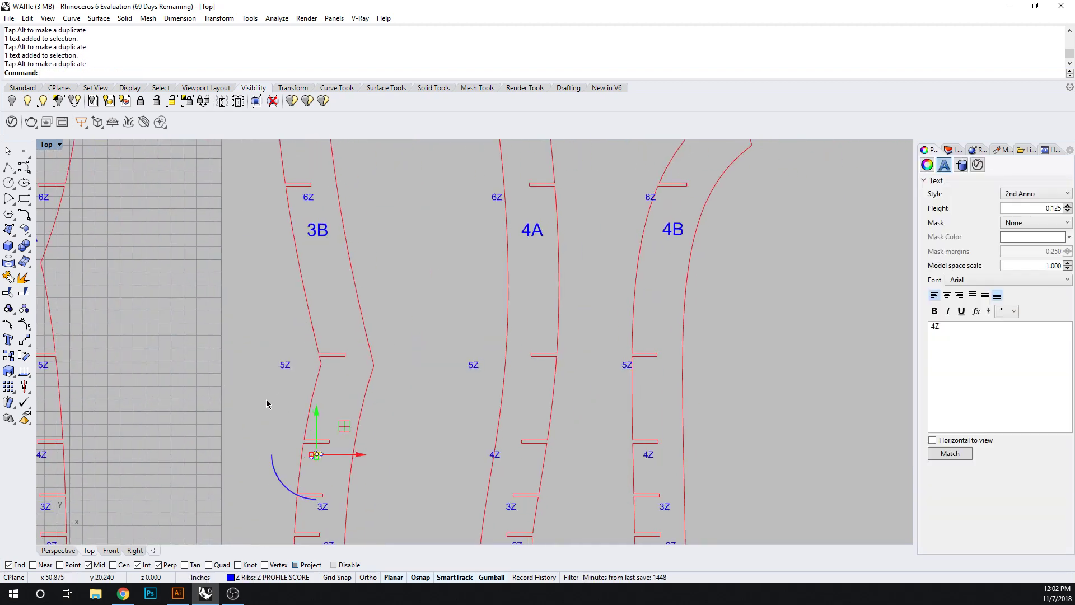
left_click_drag(269, 332, 370, 364)
left_click(381, 252)
Shift rib 3B's 7Z and 8Z labels horizontally away from the far edge to below their notches.
right_click_drag(392, 143, 417, 399)
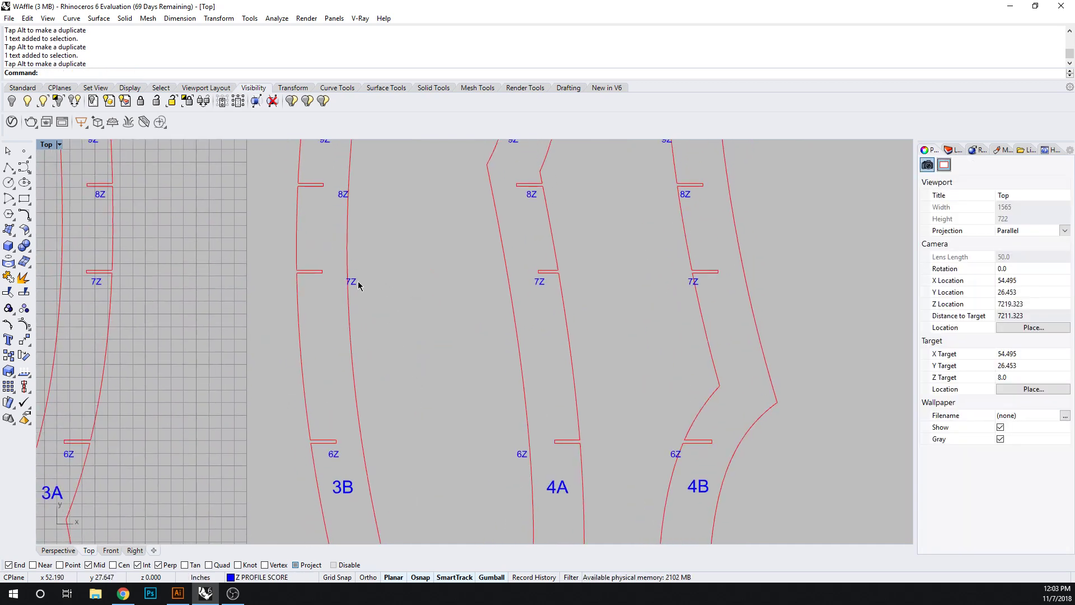
left_click(358, 286)
left_click_drag(391, 284, 352, 281)
left_click(363, 218)
right_click_drag(391, 233, 393, 373)
left_click(338, 320)
left_click_drag(379, 321, 346, 321)
left_click(396, 287)
Move the 10Z and 11Z labels of rib 3B horizontally so they clear the rib edge below their notches.
right_click_drag(353, 266, 376, 348)
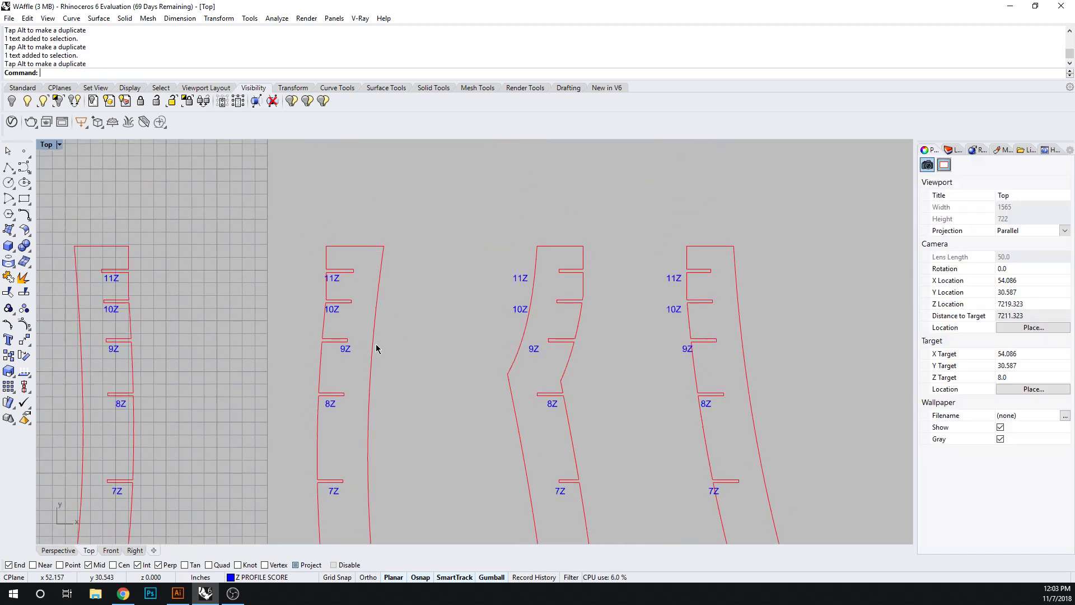
left_click(335, 311)
left_click_drag(377, 309, 384, 278)
left_click(355, 289)
left_click(335, 279)
left_click(424, 378)
Move rib 4A's 11Z and 10Z labels horizontally into the rib outline, below their notches.
right_click_drag(415, 393, 258, 404)
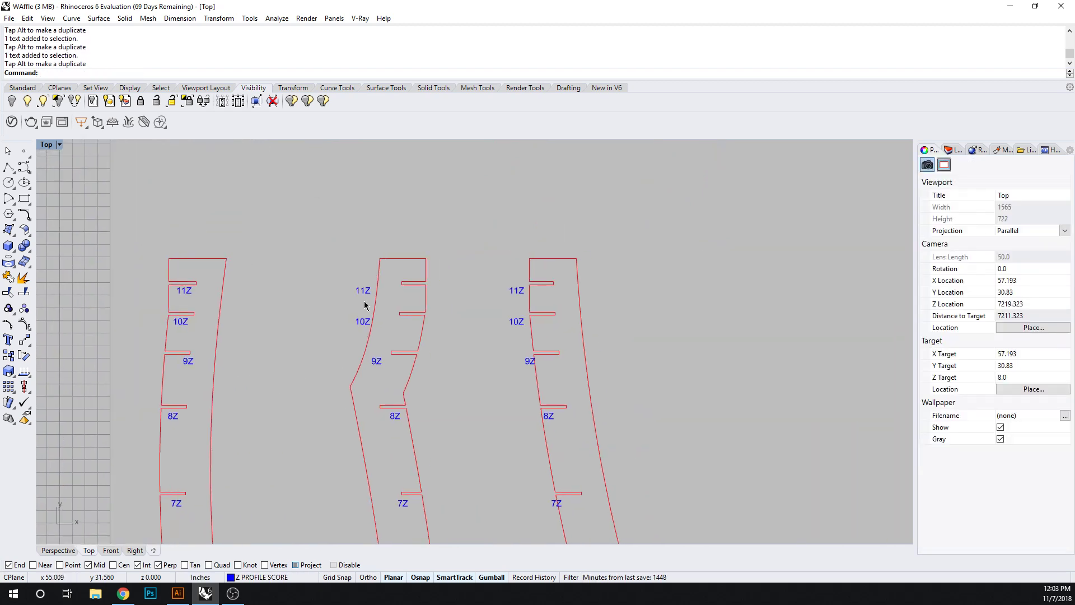
left_click(364, 292)
left_click_drag(406, 291, 453, 305)
left_click(384, 336)
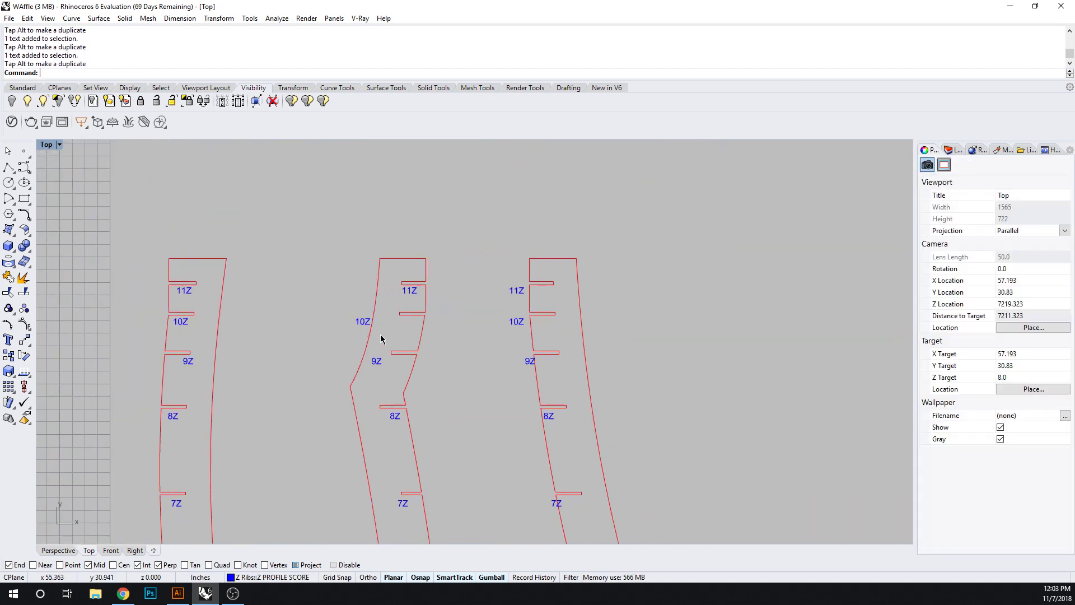
left_click(364, 322)
left_click_drag(382, 323, 422, 321)
left_click(410, 378)
Adjust the 9Z and 7Z labels of rib 4A horizontally so they sit inside the rib below their notches.
left_click(378, 361)
left_click_drag(416, 362, 435, 363)
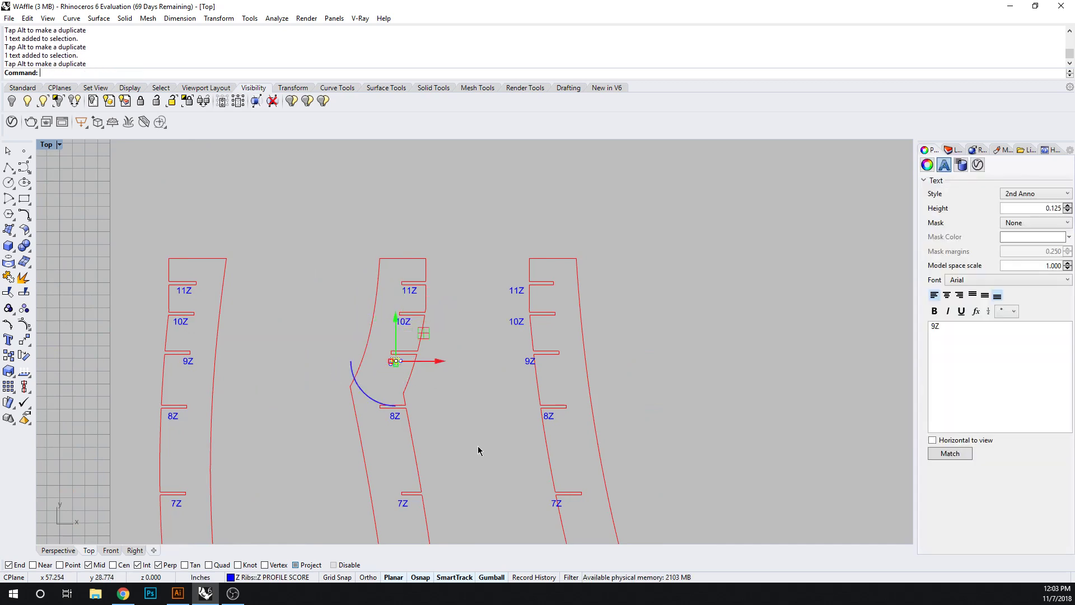
left_click(478, 446)
right_click_drag(448, 462, 321, 316)
left_click(276, 360)
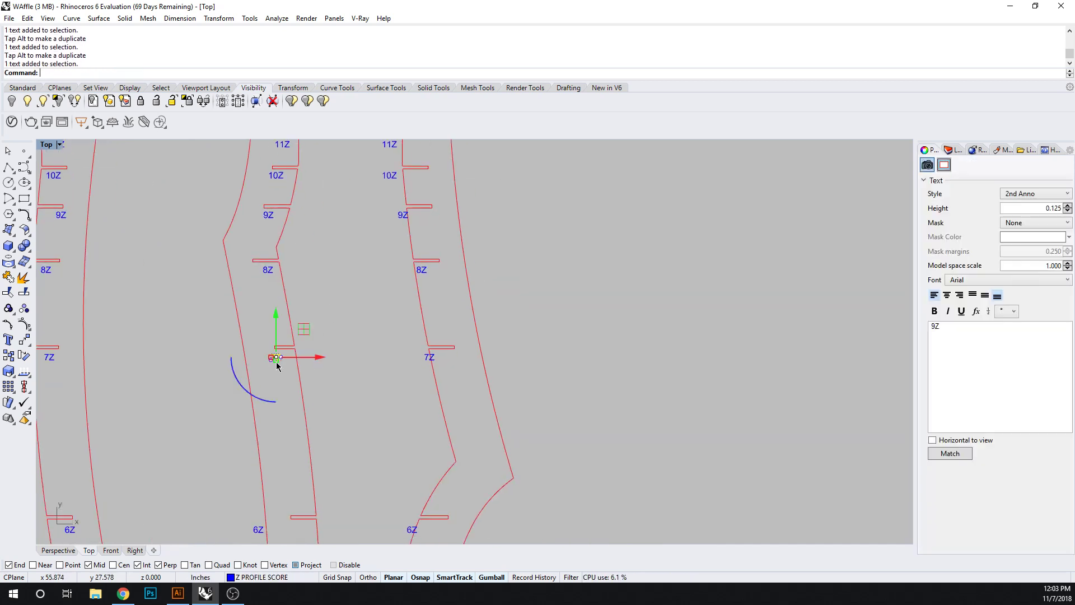
left_click_drag(316, 357, 322, 358)
left_click(353, 419)
Shift rib 4A's 6Z and 5Z labels horizontally to directly below their notches.
right_click_drag(360, 425, 341, 291)
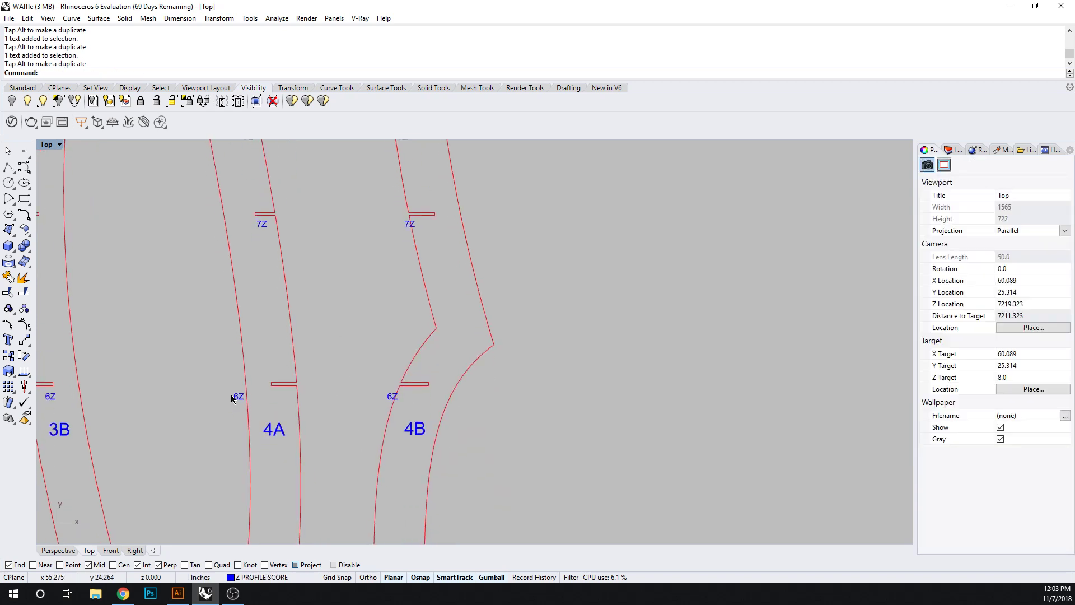
left_click(239, 396)
left_click_drag(277, 395, 325, 400)
left_click(335, 461)
right_click_drag(339, 467, 348, 291)
left_click(224, 387)
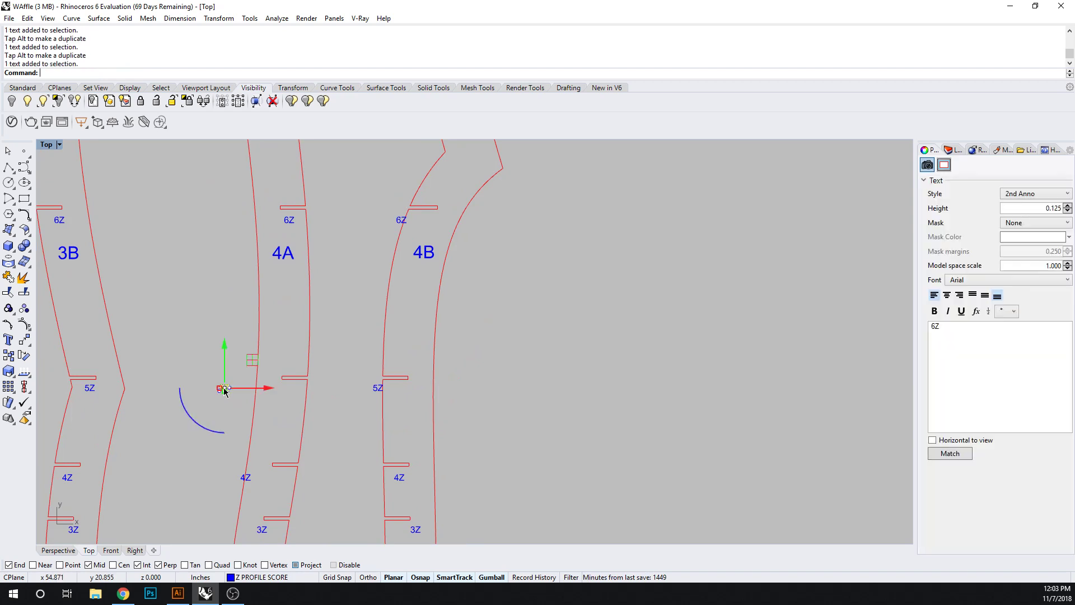
left_click_drag(269, 387, 327, 392)
left_click(335, 448)
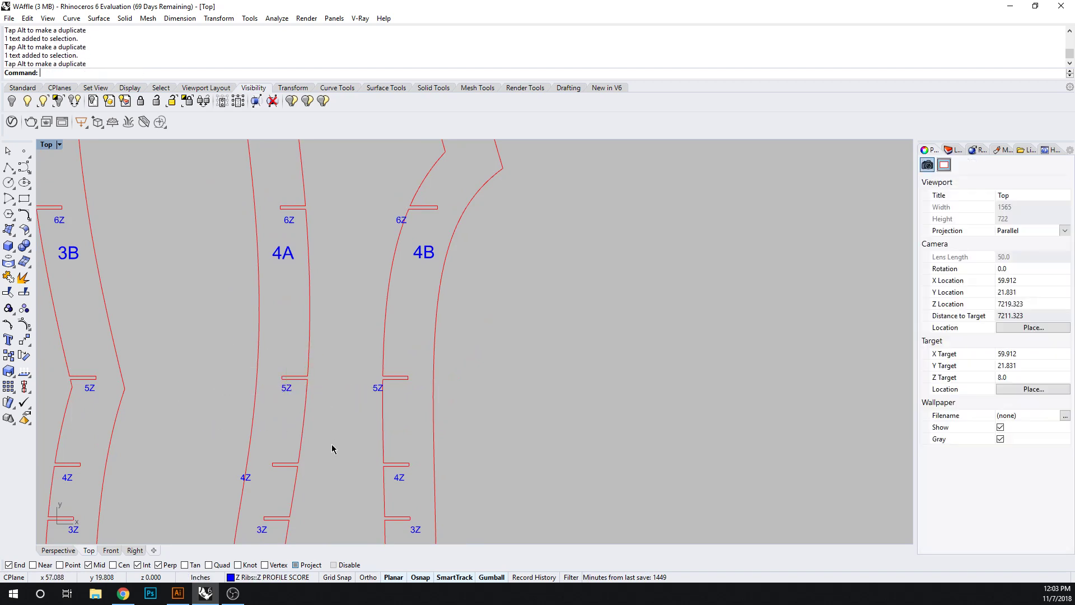
Move rib 4A's 4Z label horizontally into the rib outline, directly below its notch.
right_click_drag(334, 447, 336, 335)
left_click(247, 366)
left_click_drag(286, 367, 323, 365)
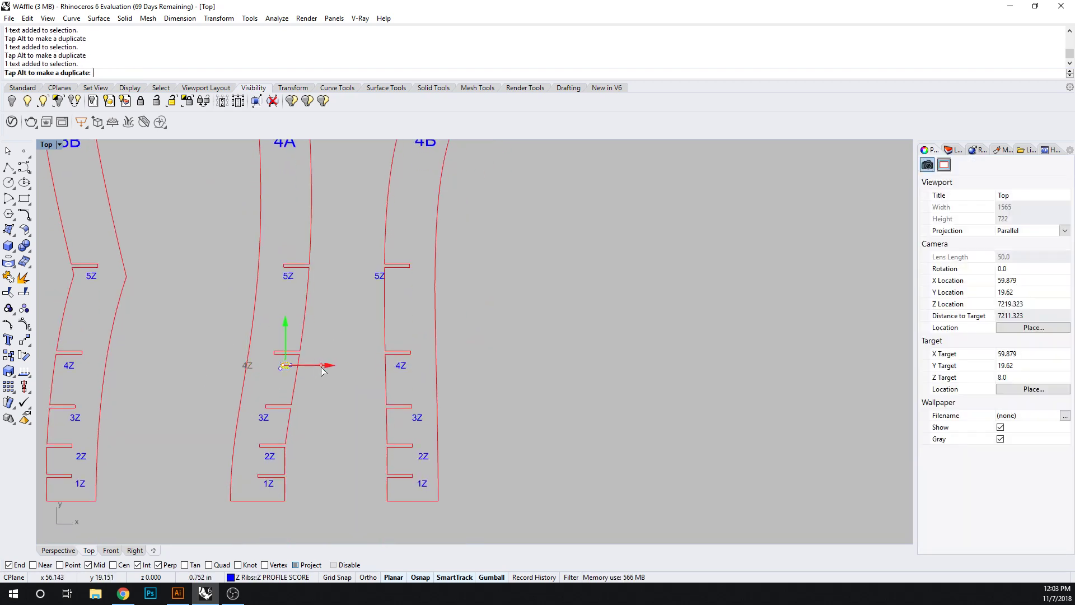
left_click(318, 421)
left_click(264, 421)
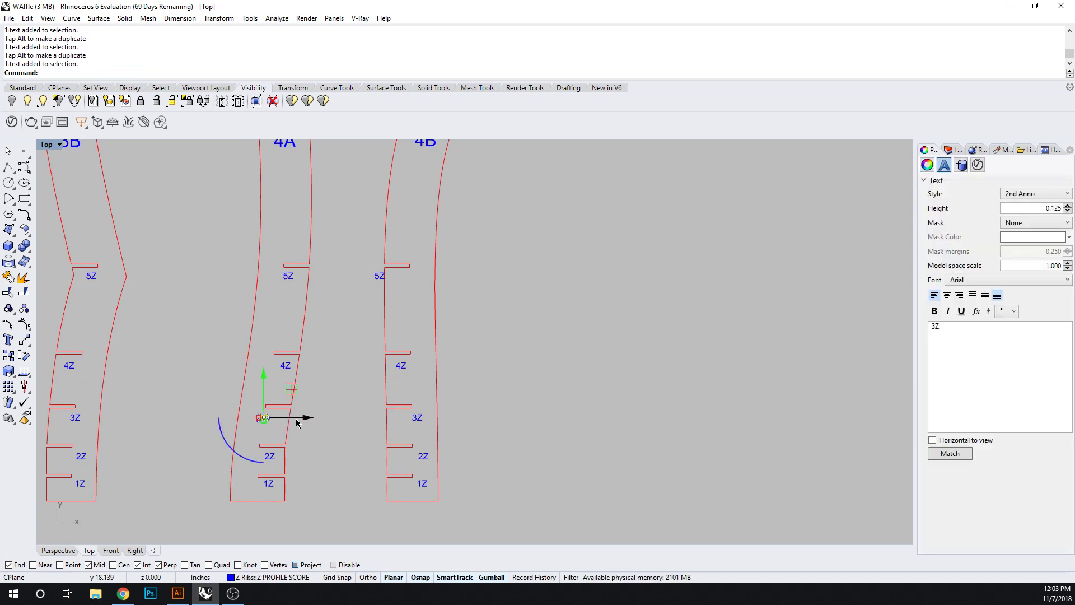
left_click(332, 433)
Shift rib 4B's 5Z and 6Z labels horizontally into the rib outline, below their notches.
left_click(381, 276)
type("DecimalPoint")
left_click_drag(426, 276, 447, 279)
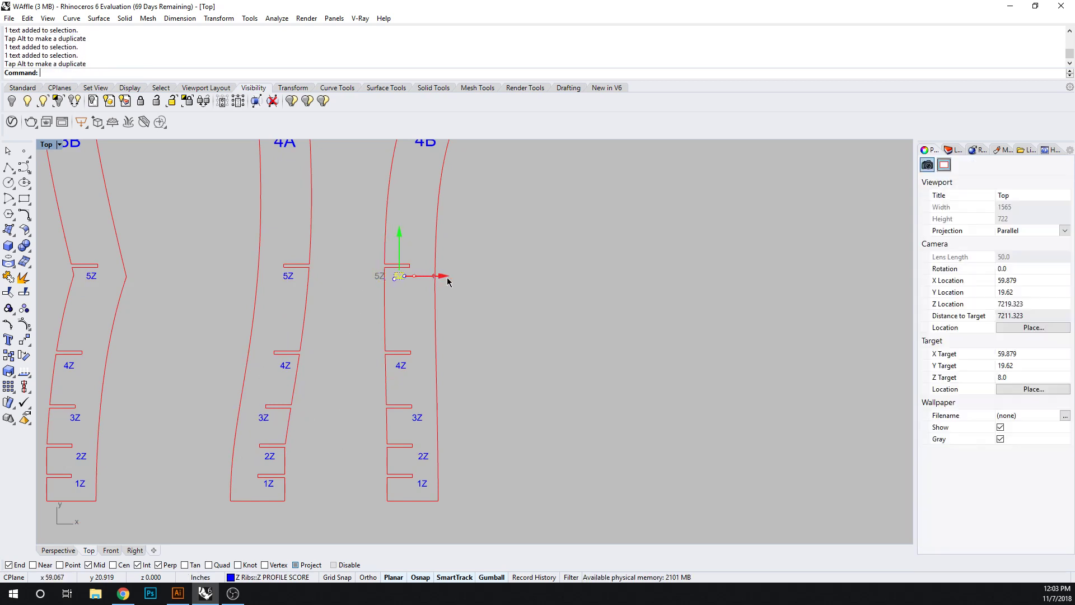
left_click(493, 284)
right_click_drag(498, 286, 472, 444)
left_click(369, 362)
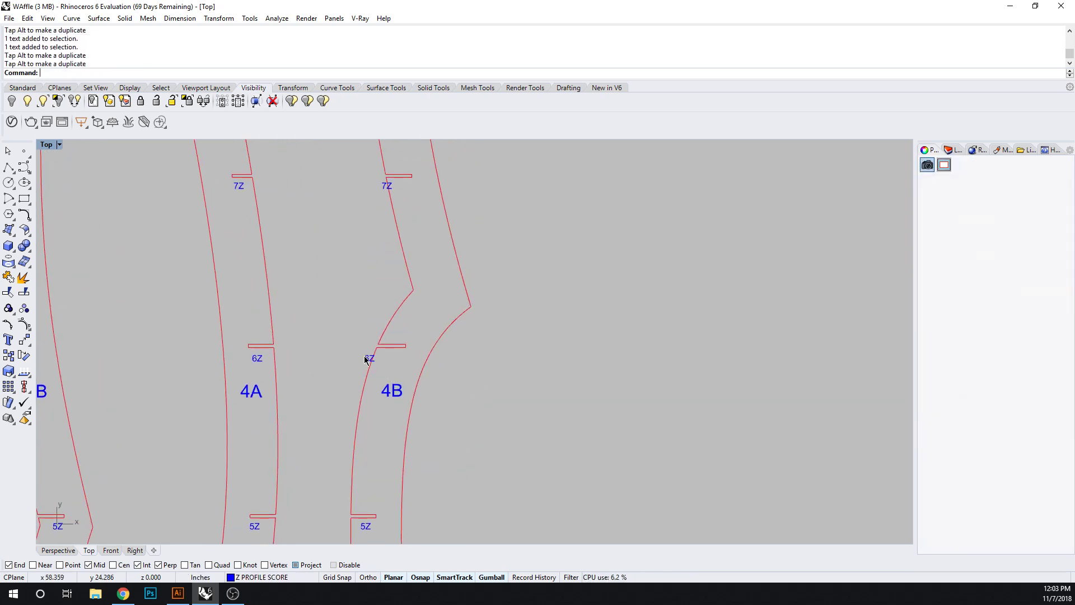
left_click_drag(392, 356, 426, 357)
left_click(478, 370)
Move the 7Z and 9Z labels of rib 4B horizontally so they sit inside the rib below their notches.
right_click_drag(478, 369, 496, 512)
right_click_drag(434, 433, 439, 462)
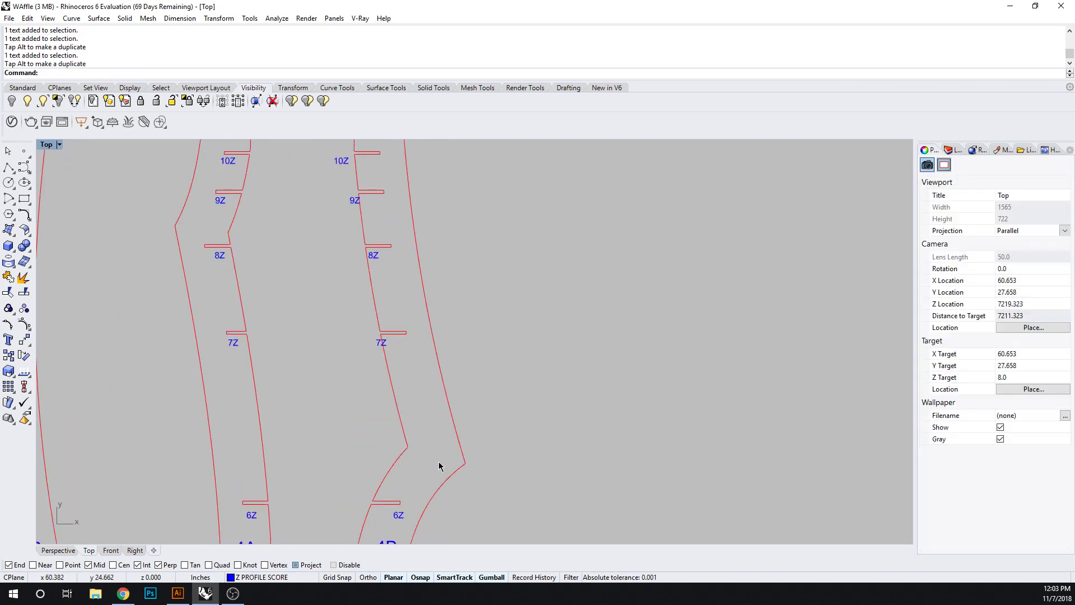
left_click(378, 344)
left_click_drag(427, 342, 446, 343)
left_click(510, 331)
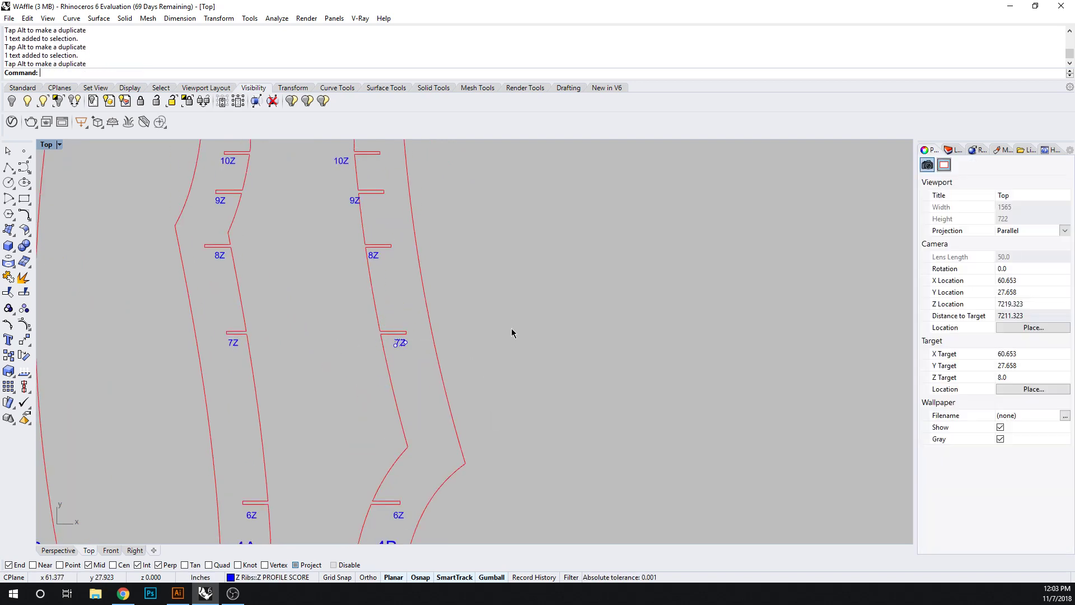
right_click_drag(455, 233, 461, 356)
left_click(359, 323)
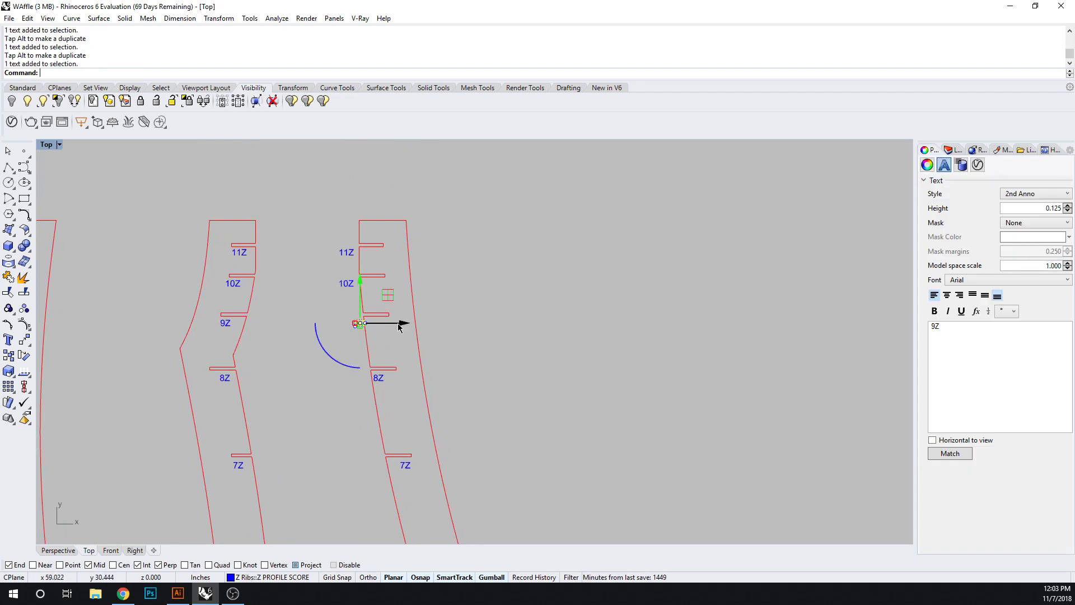
left_click_drag(397, 325, 425, 331)
left_click(392, 295)
Move rib 4B's 10Z and 11Z labels horizontally inside the rib, below the two uppermost notches.
left_click(347, 284)
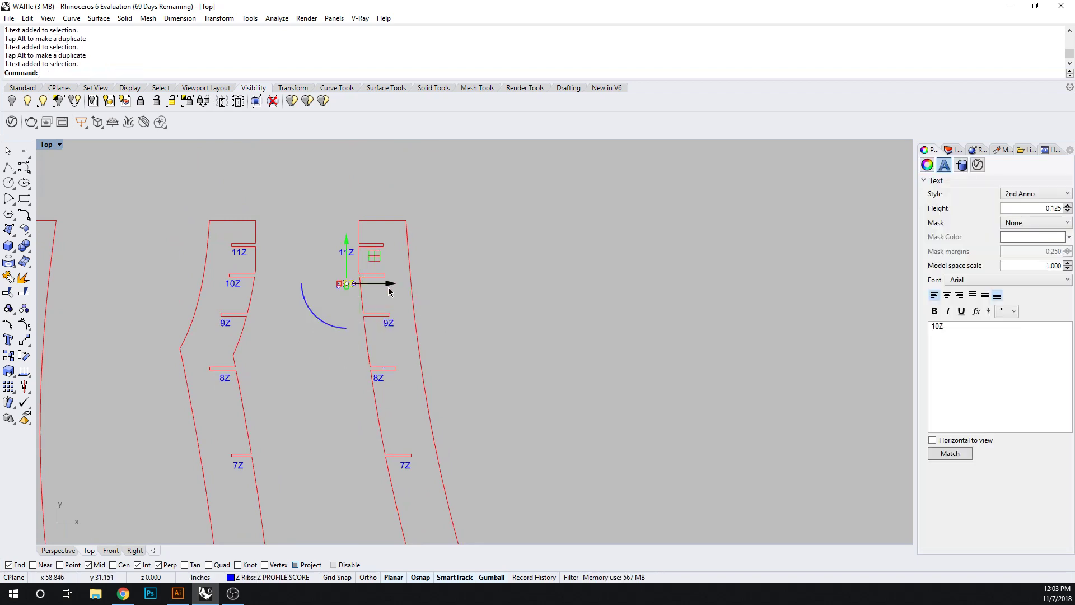
left_click_drag(388, 283, 415, 253)
left_click(480, 312)
left_click(342, 253)
left_click(468, 321)
Create a new layer named SHEETS.
scroll(456, 339, "down", 6)
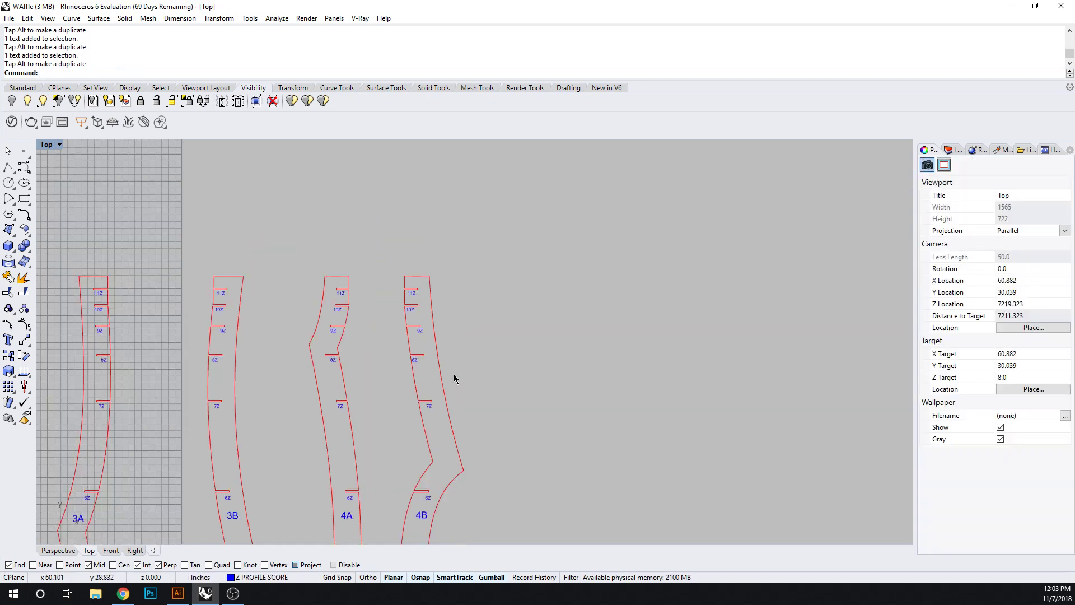
scroll(455, 380, "down", 5)
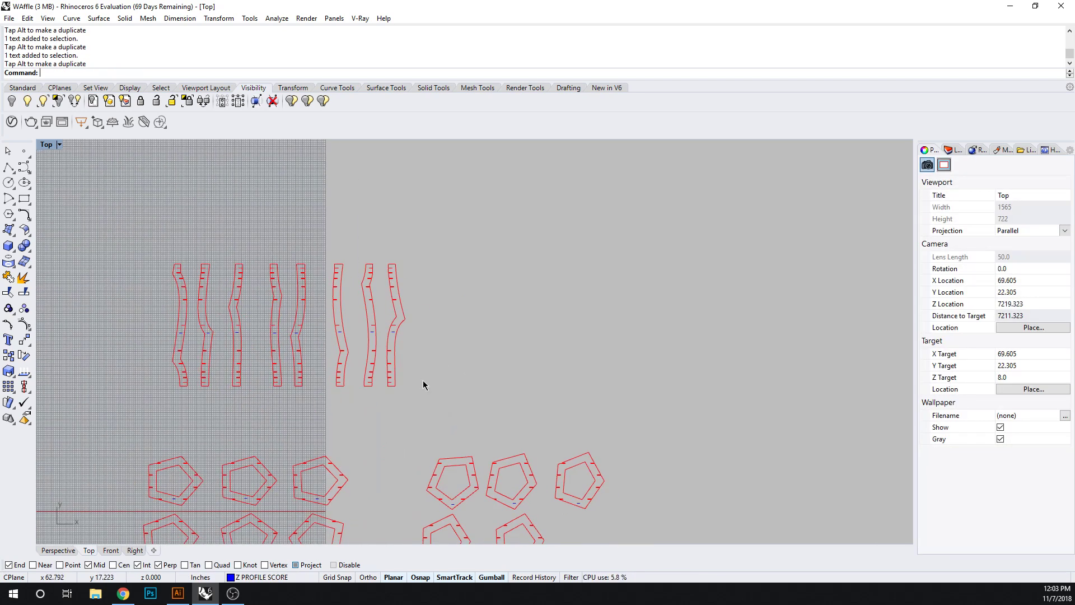
left_click(949, 150)
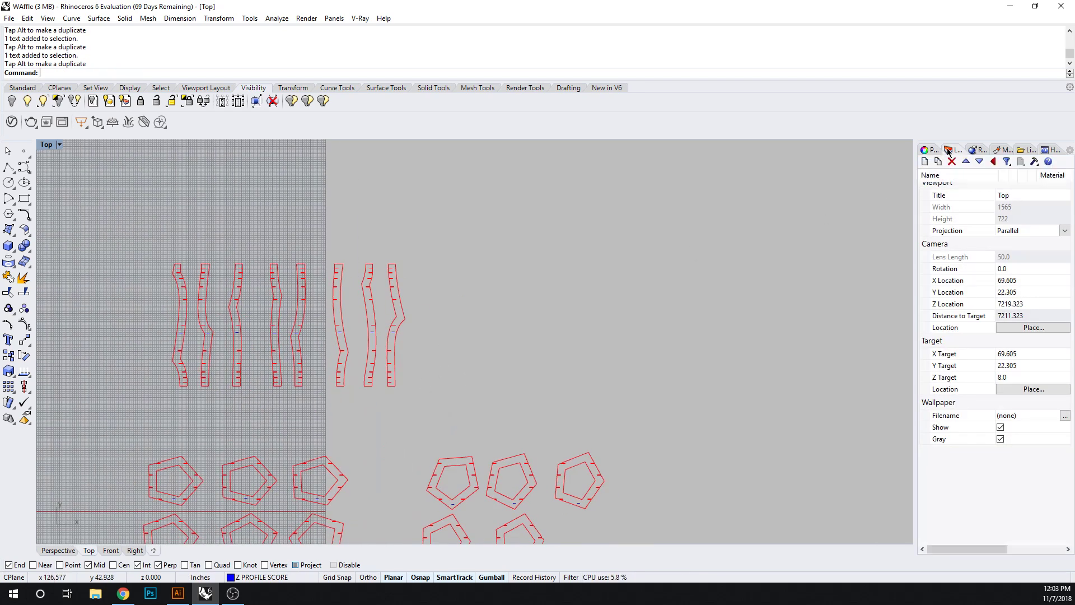
right_click_drag(879, 419, 806, 340)
right_click_drag(582, 316, 568, 252)
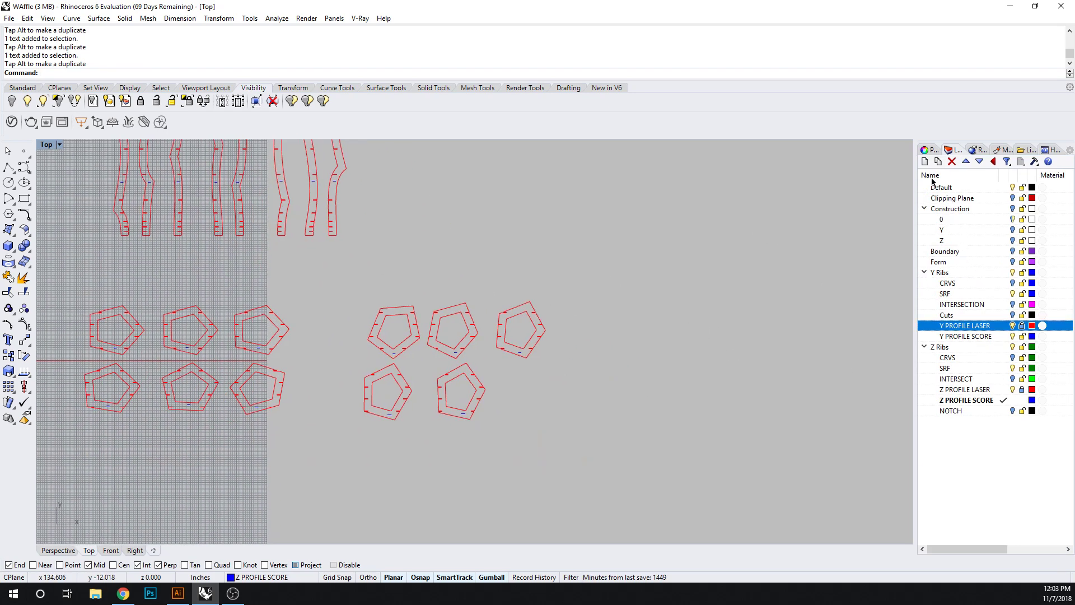
left_click(926, 162)
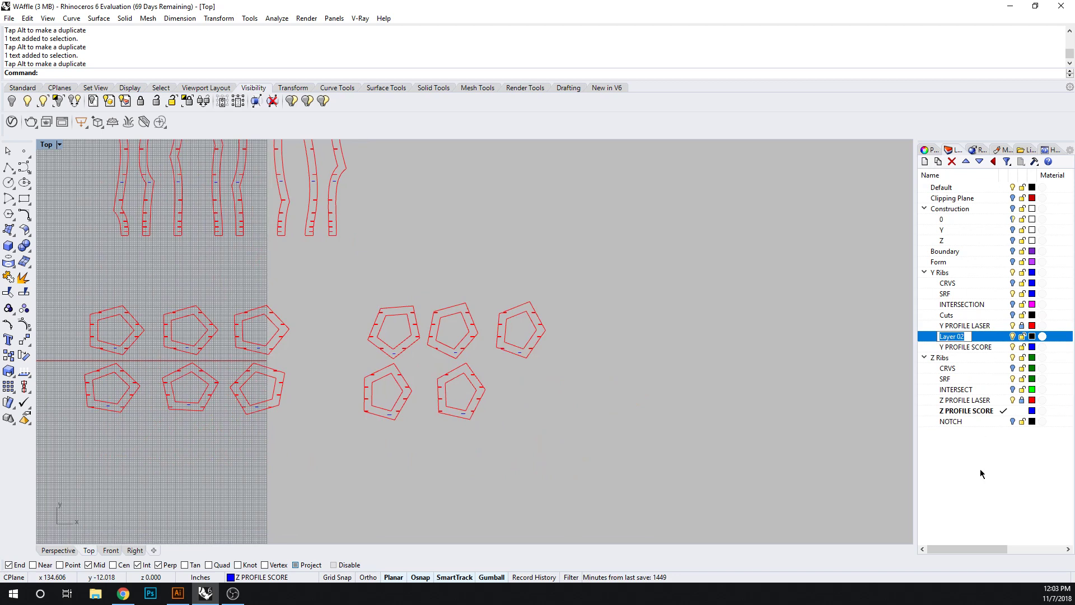
type("SHEETS")
key("Return")
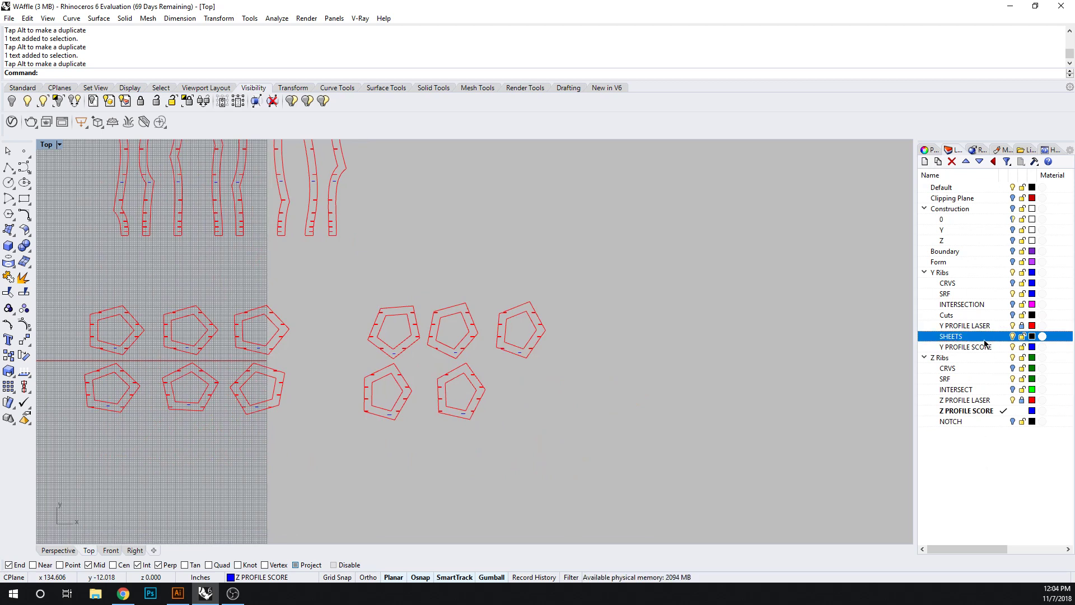
Take the SHEETS layer out of the Y Ribs group and collapse the Z Ribs, Y Ribs and Construction layer groups.
left_click_drag(971, 452, 971, 451)
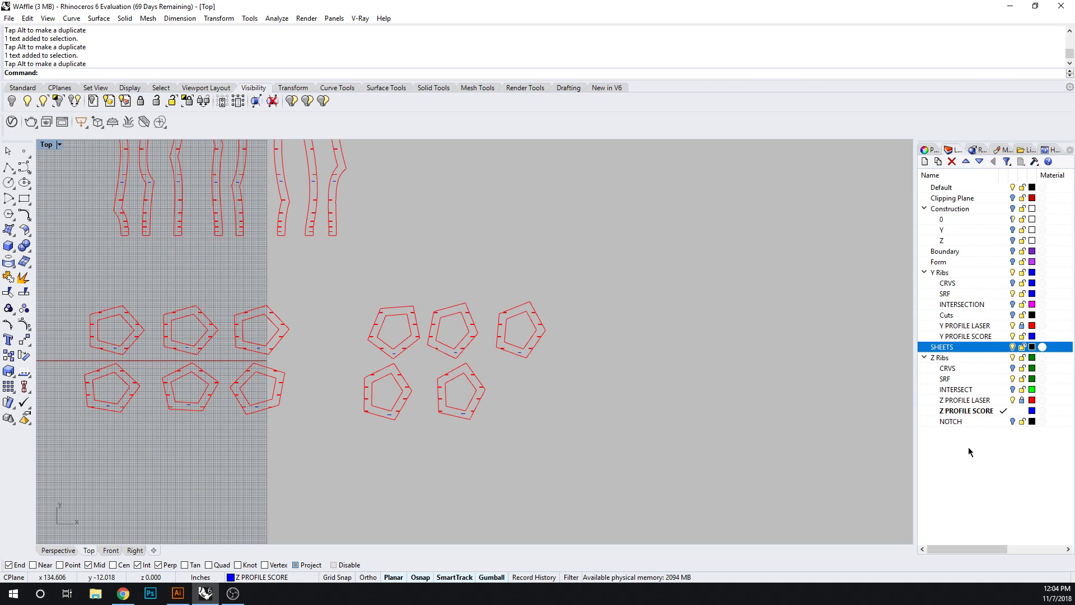
left_click(923, 357)
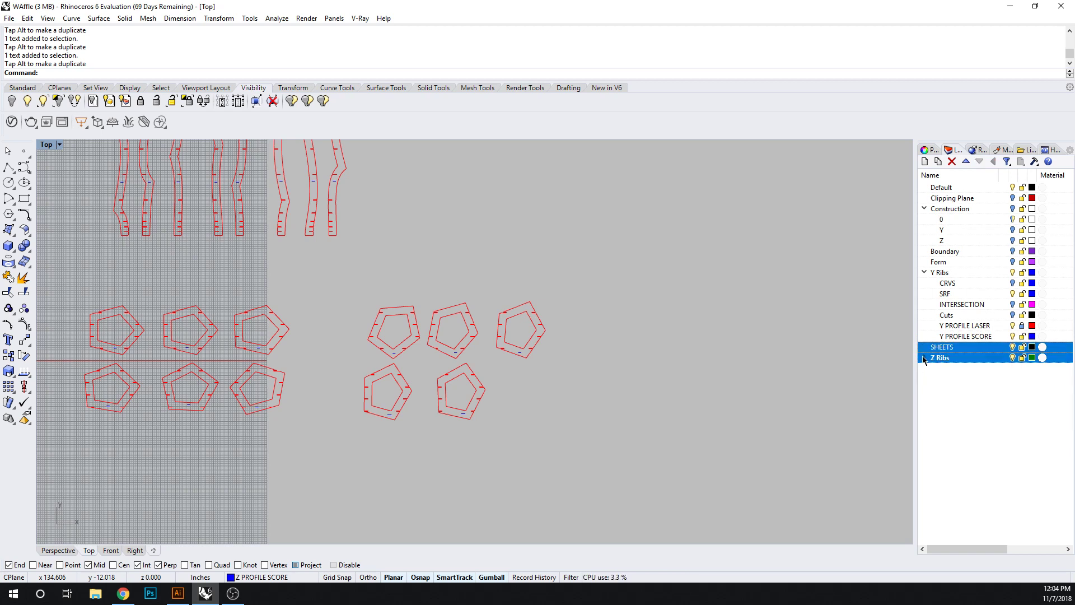
left_click(925, 272)
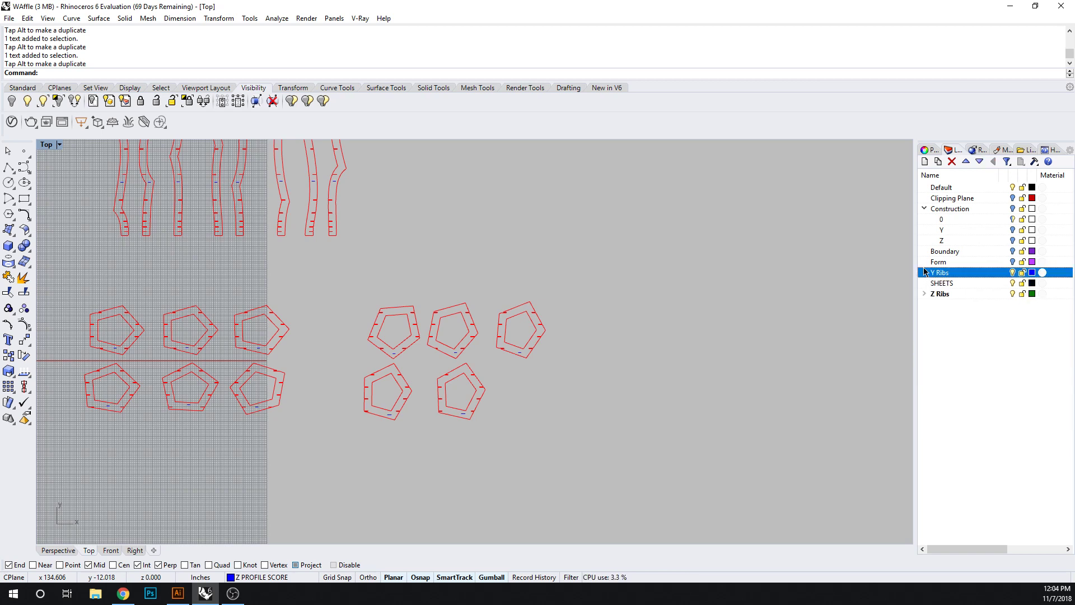
left_click(953, 283)
left_click(924, 210)
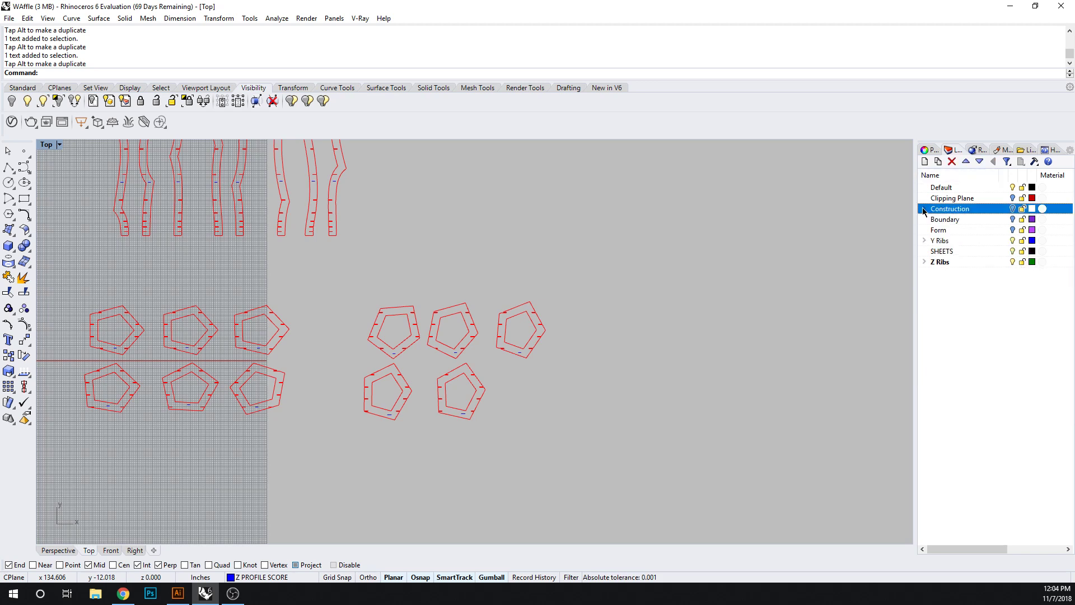
Nest the SHEETS layer under Construction and make it the current layer.
left_click(955, 253)
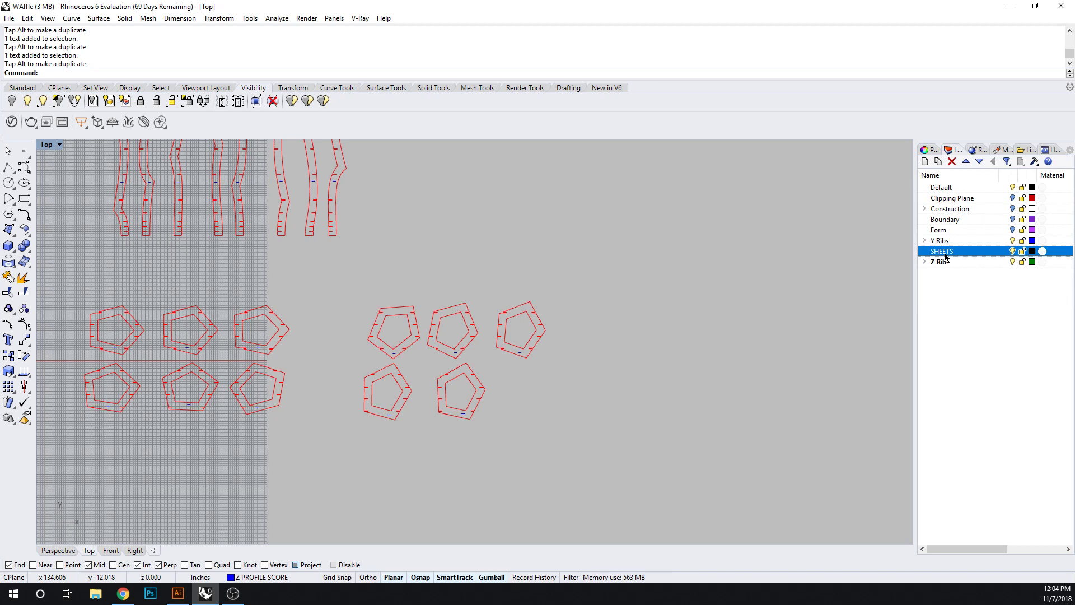
left_click_drag(946, 258, 965, 214)
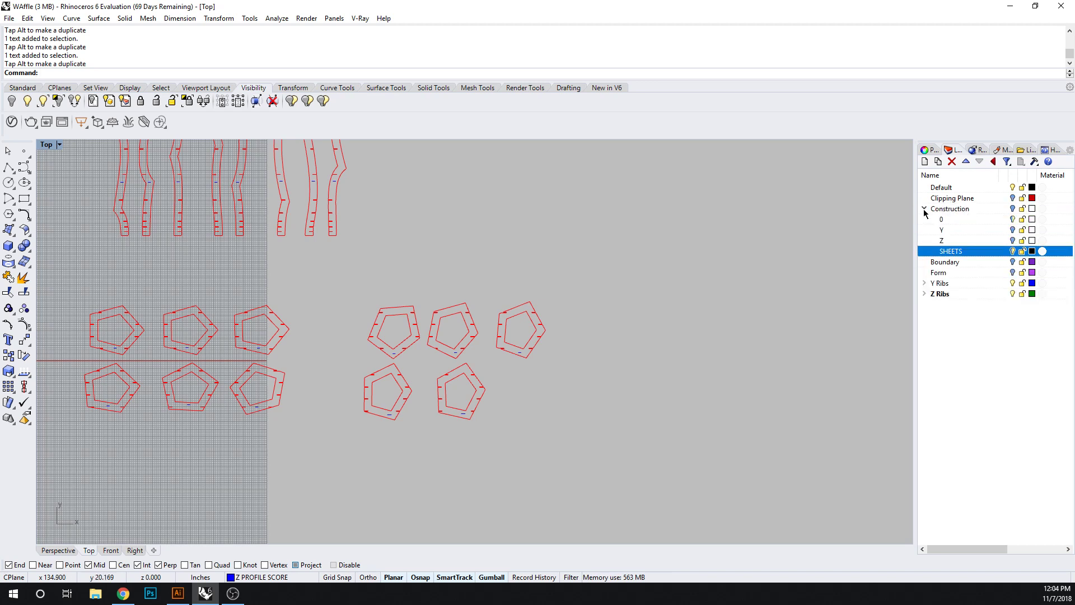
left_click(1015, 220)
left_click(996, 252)
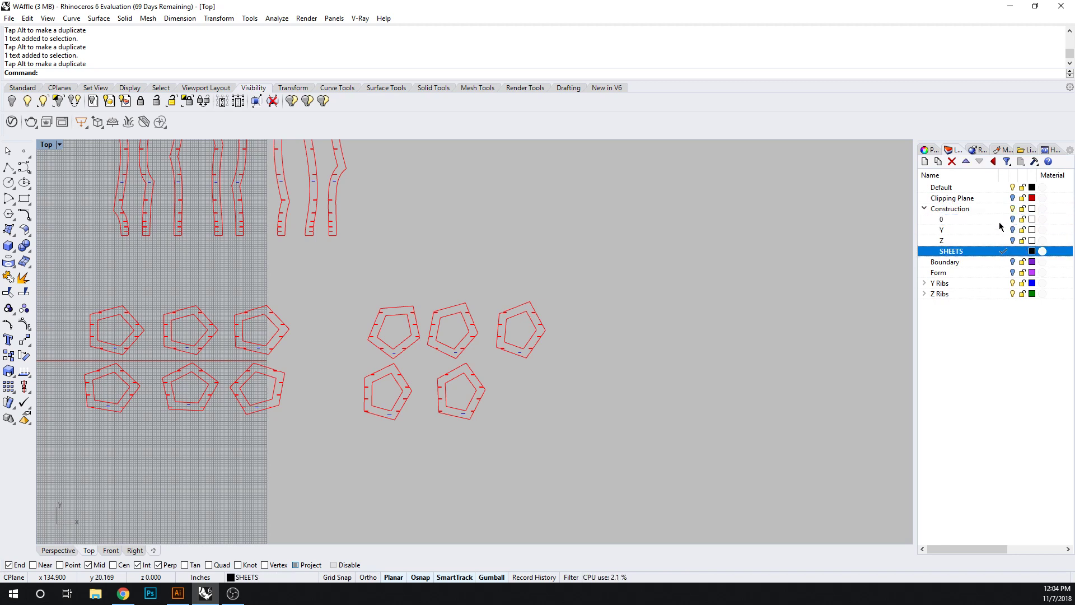
Draw a 32 by 11 inch rectangle below the rib profiles as a material sheet outline.
scroll(576, 325, "down", 3)
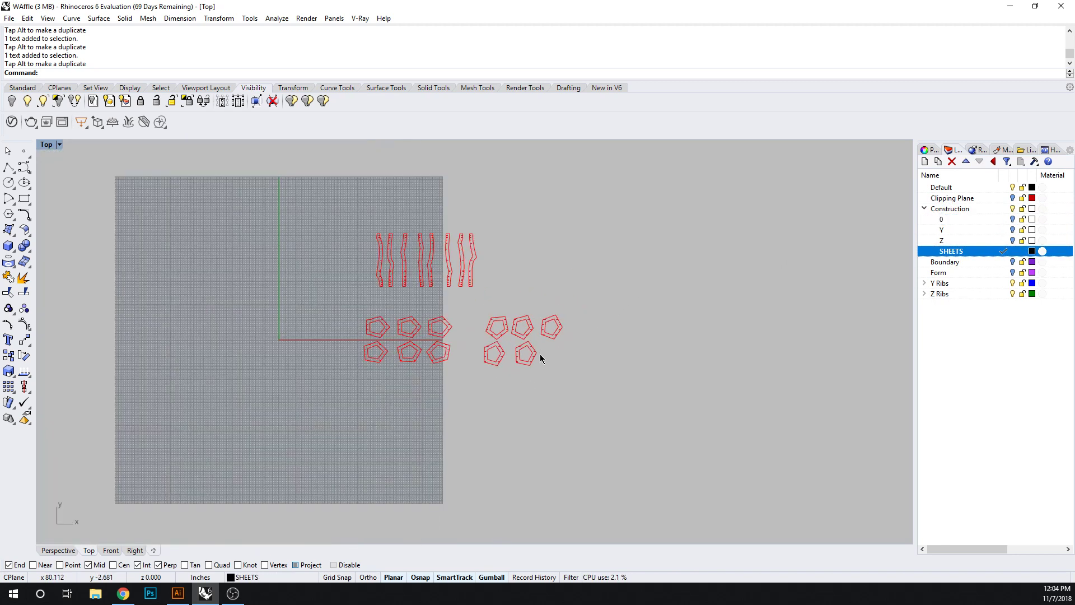
type("rec")
key("Return")
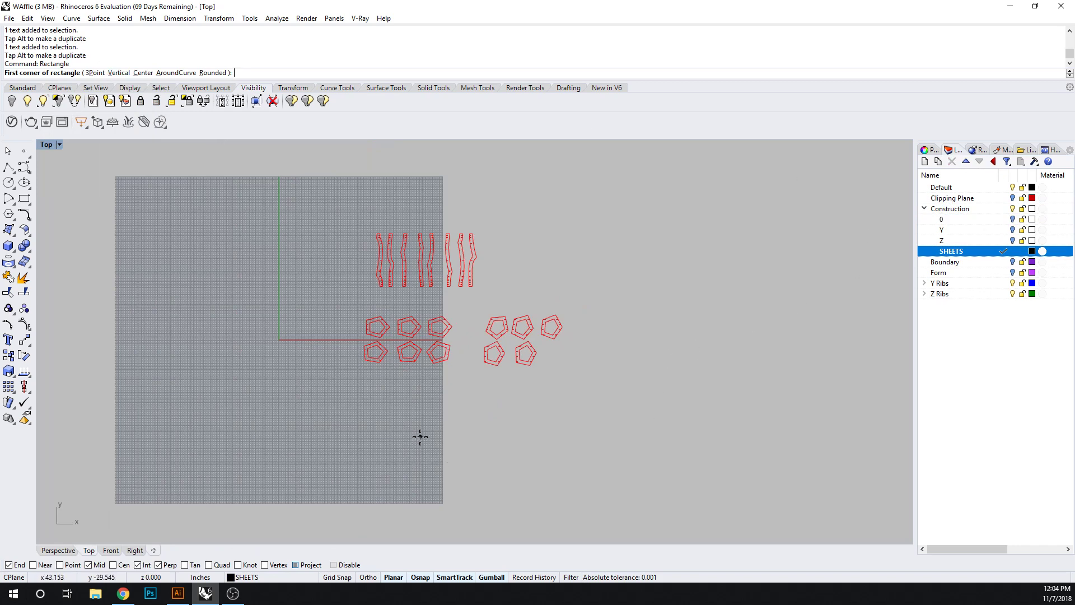
left_click(420, 437)
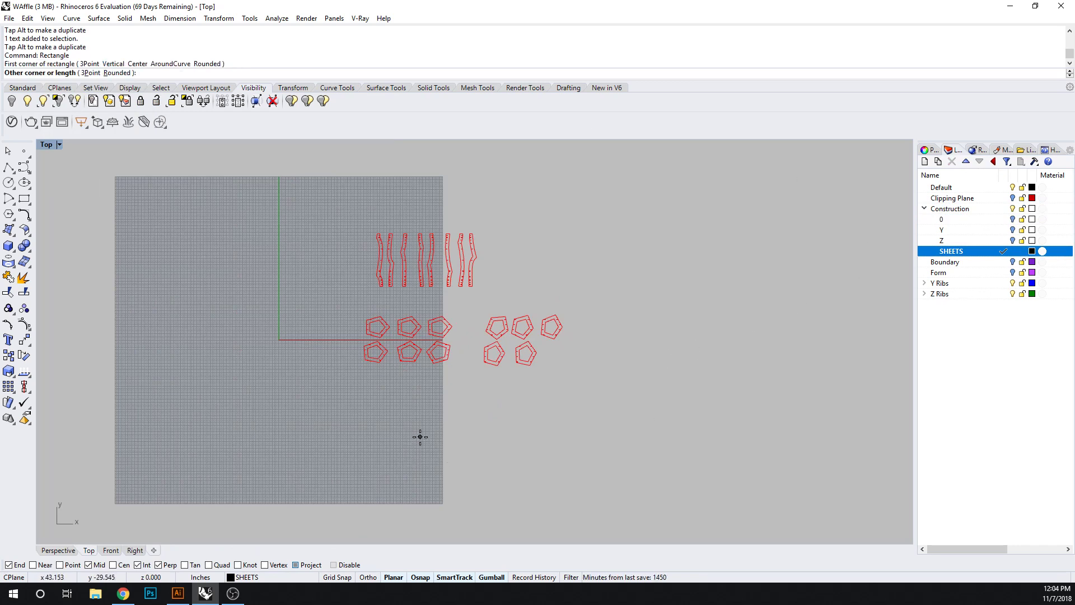
key("Return")
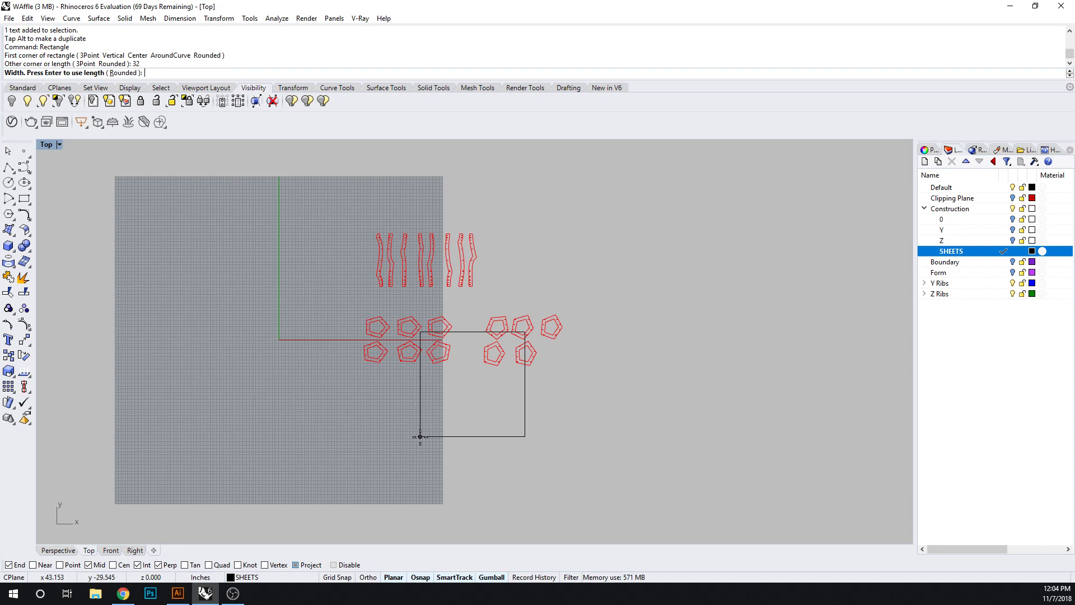
key("Return")
Move the sheet rectangle into the empty area beside rib 4B, level with the Y rib profiles.
left_click(479, 401)
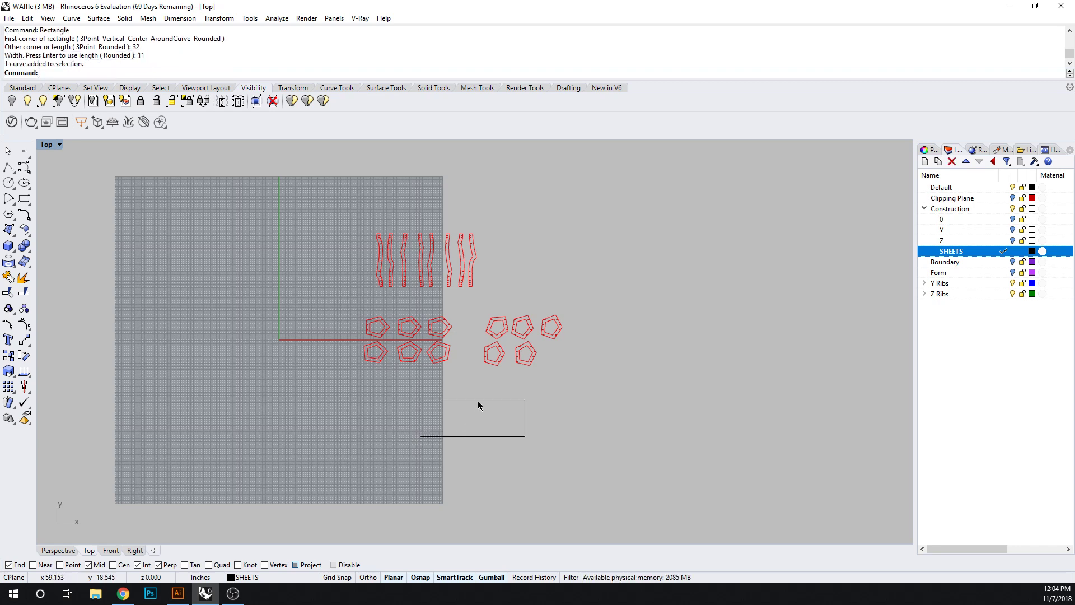
left_click_drag(473, 382, 448, 372)
left_click_drag(510, 409, 621, 412)
left_click_drag(562, 371, 562, 215)
left_click(690, 271)
scroll(577, 276, "up", 4)
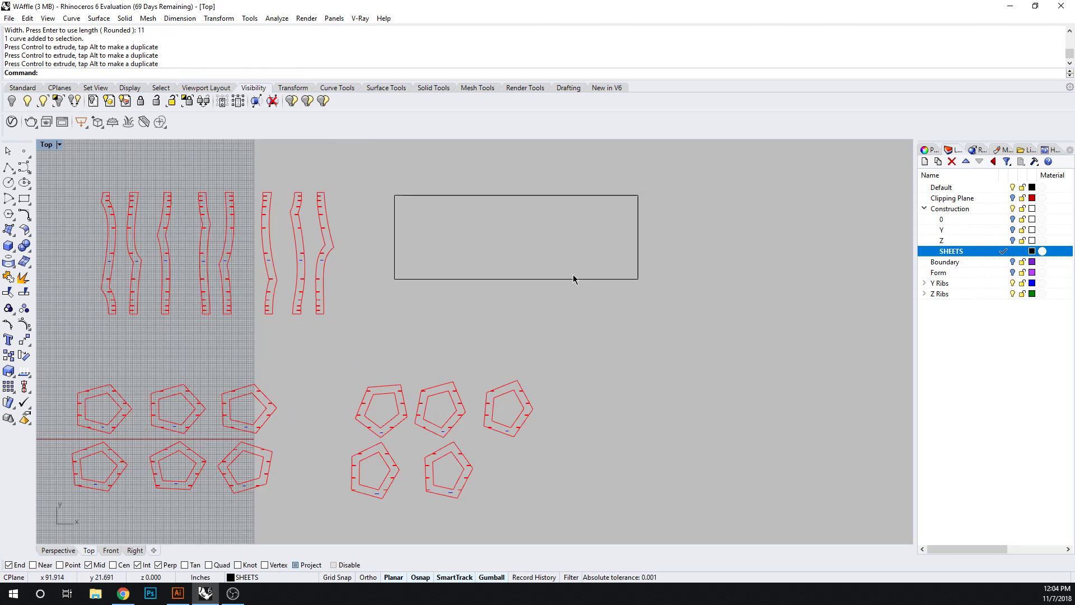
Start a Scale1D of the sheet rectangle from its lower-left corner, using its upper-left corner as the first reference point.
left_click(568, 281)
left_click(643, 332)
right_click_drag(641, 361, 717, 424)
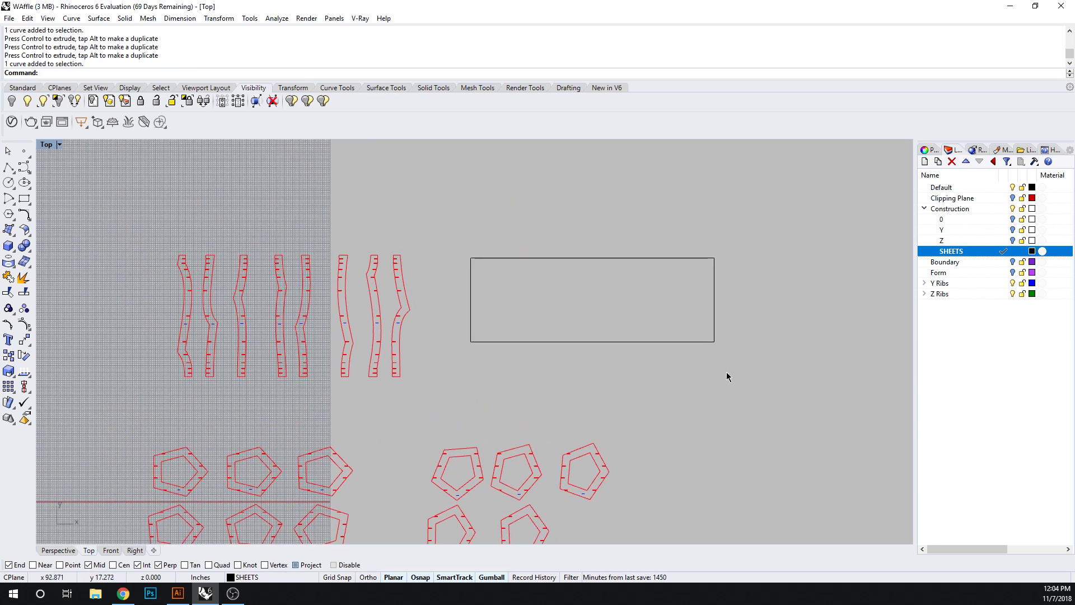
left_click(610, 341)
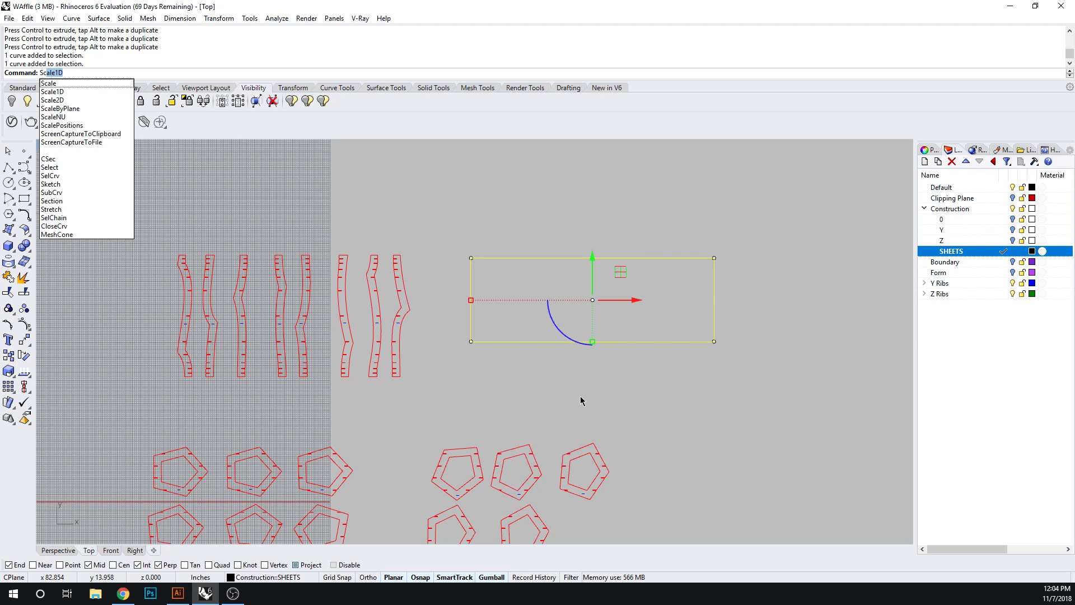
key("Escape")
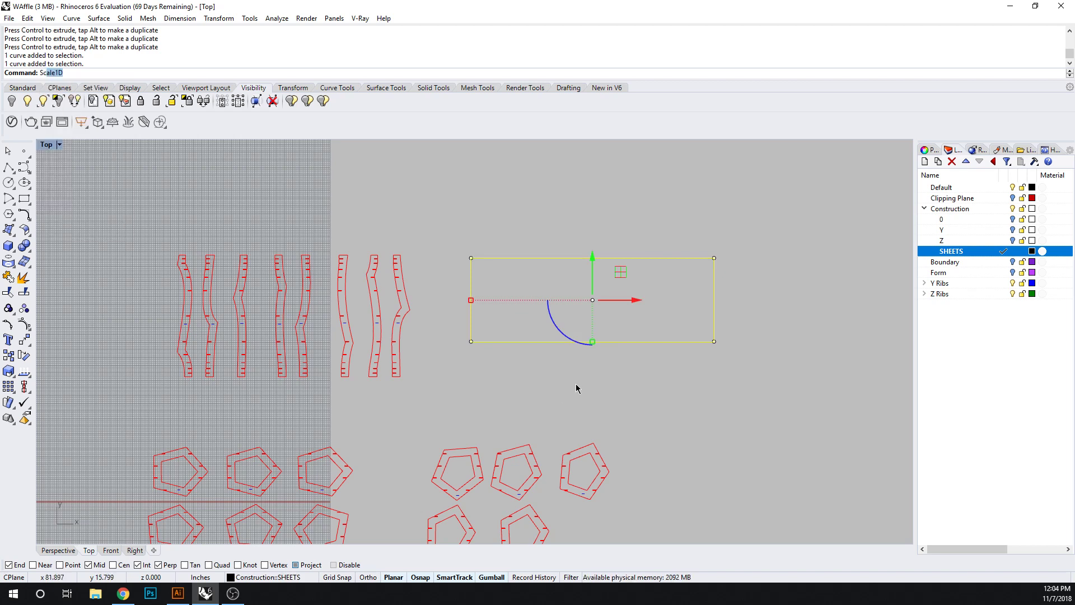
key("Return")
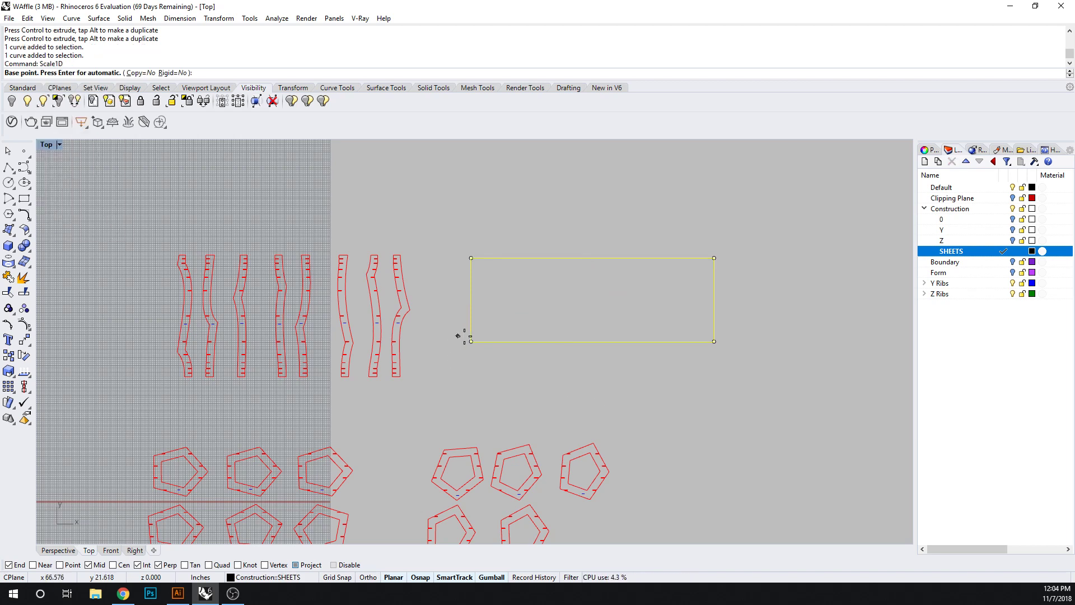
left_click(471, 340)
left_click(469, 258)
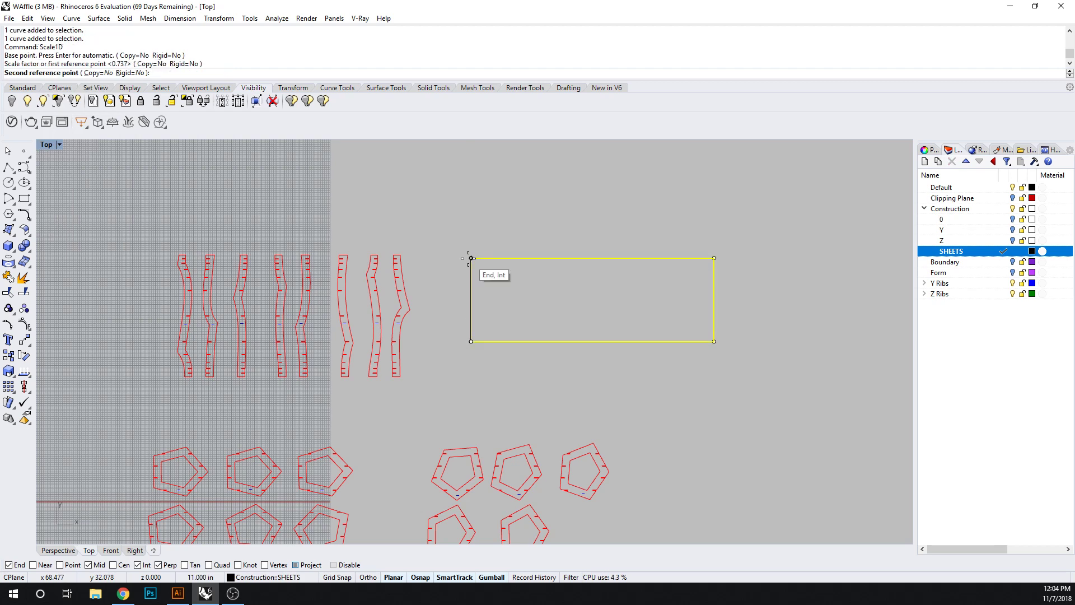
Scale the selected sheet rectangle in one direction so its height is 18 inches.
type("18")
key("Return")
key("Escape")
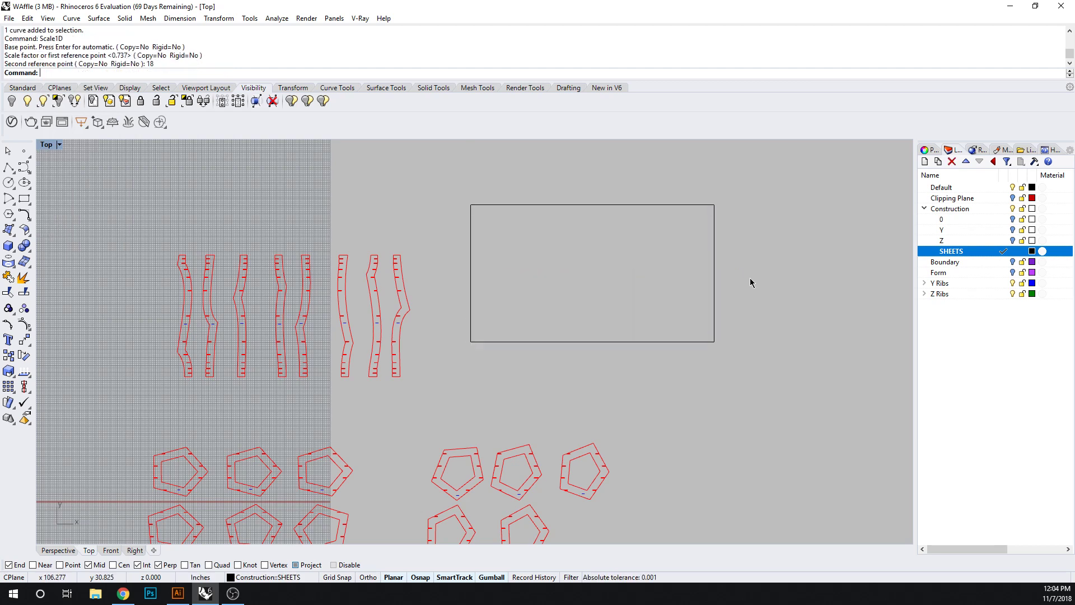
Move the sheet rectangle straight down so it sits roughly level with the row of vertical rib profiles.
left_click(675, 206)
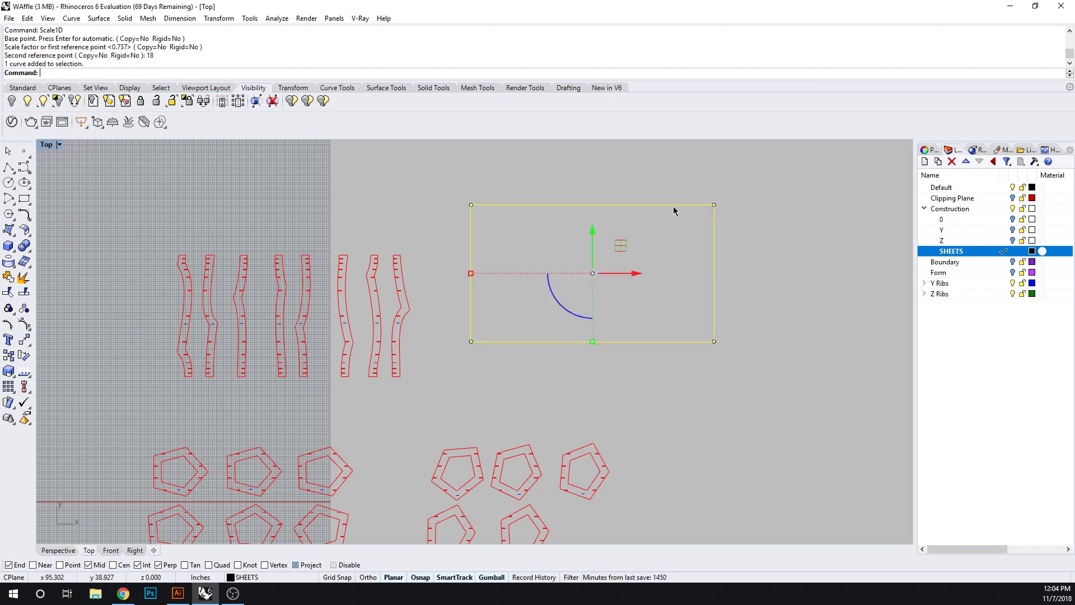
left_click_drag(593, 230, 592, 263)
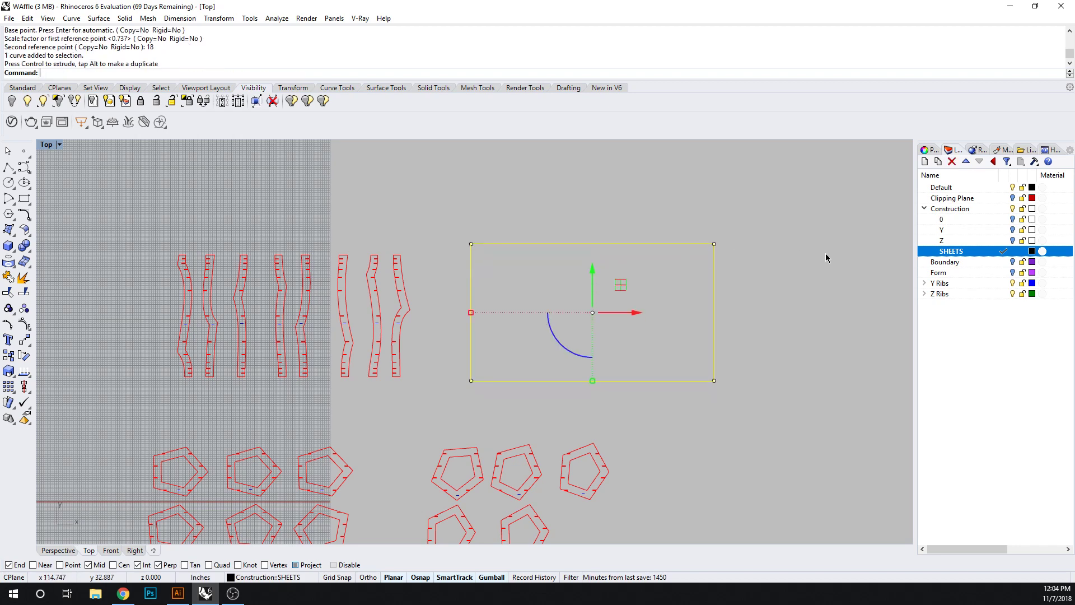
left_click(826, 256)
right_click_drag(316, 324, 403, 298)
scroll(262, 247, "up", 4)
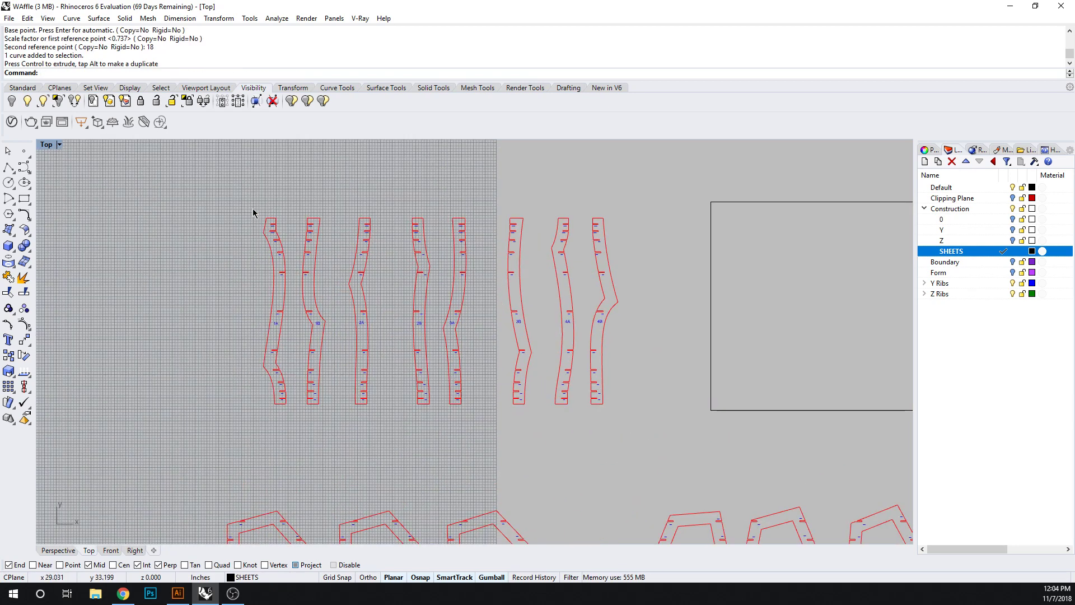
left_click_drag(245, 203, 652, 451)
left_click(653, 319)
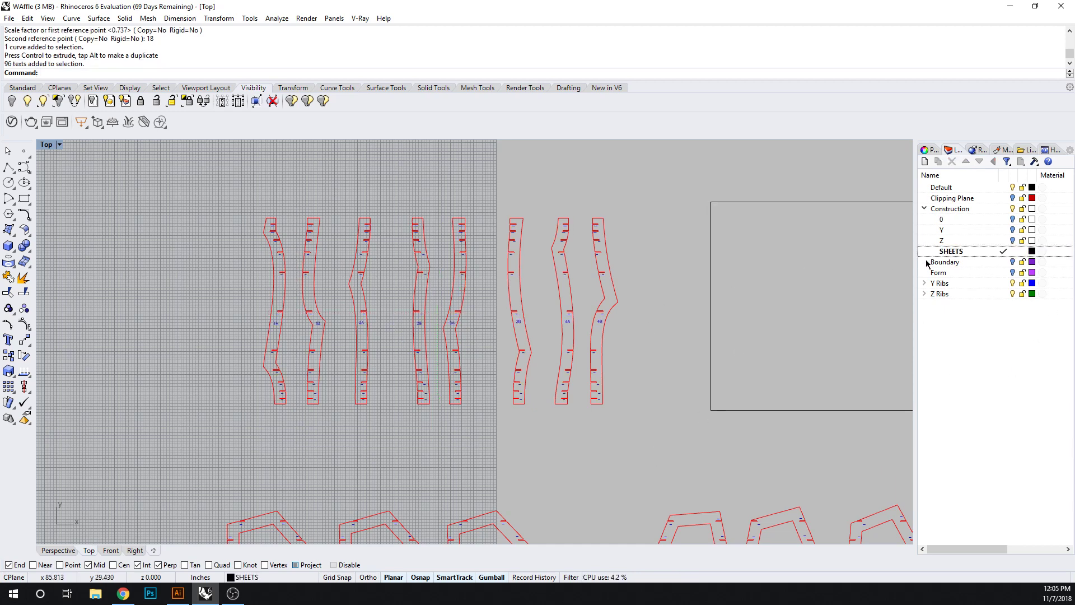
Expand the Y Ribs and Z Ribs layers and create two new top-level layers named CUT and SCORE.
left_click(925, 284)
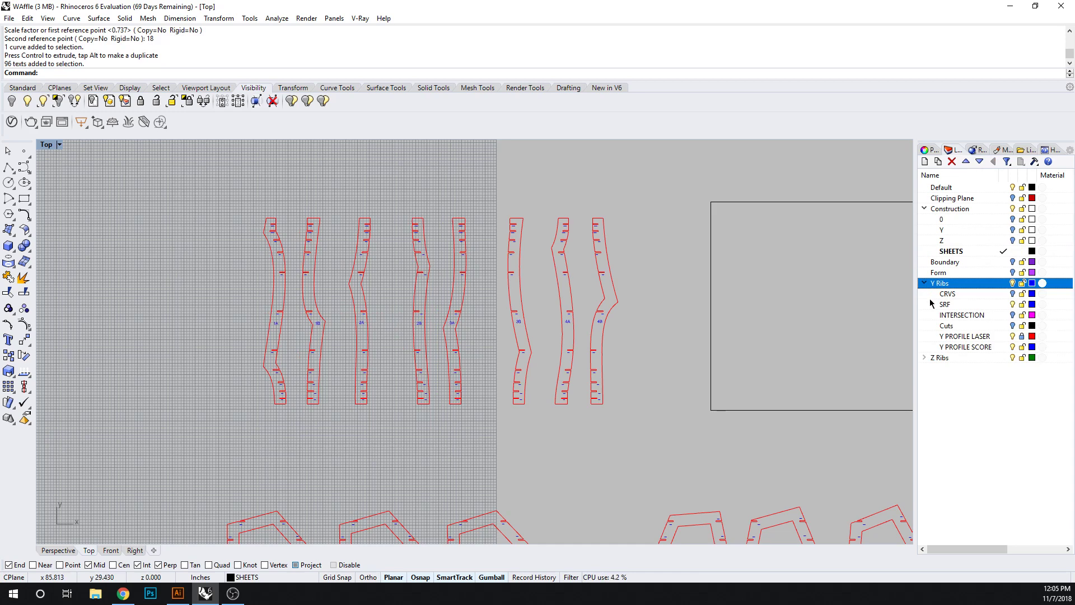
left_click(925, 358)
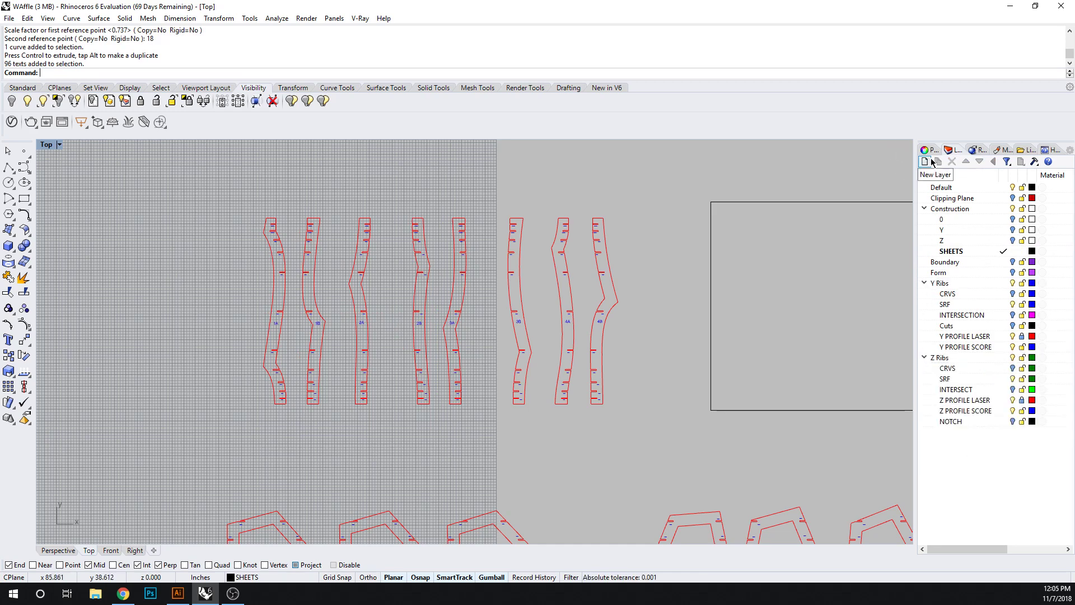
left_click(947, 209)
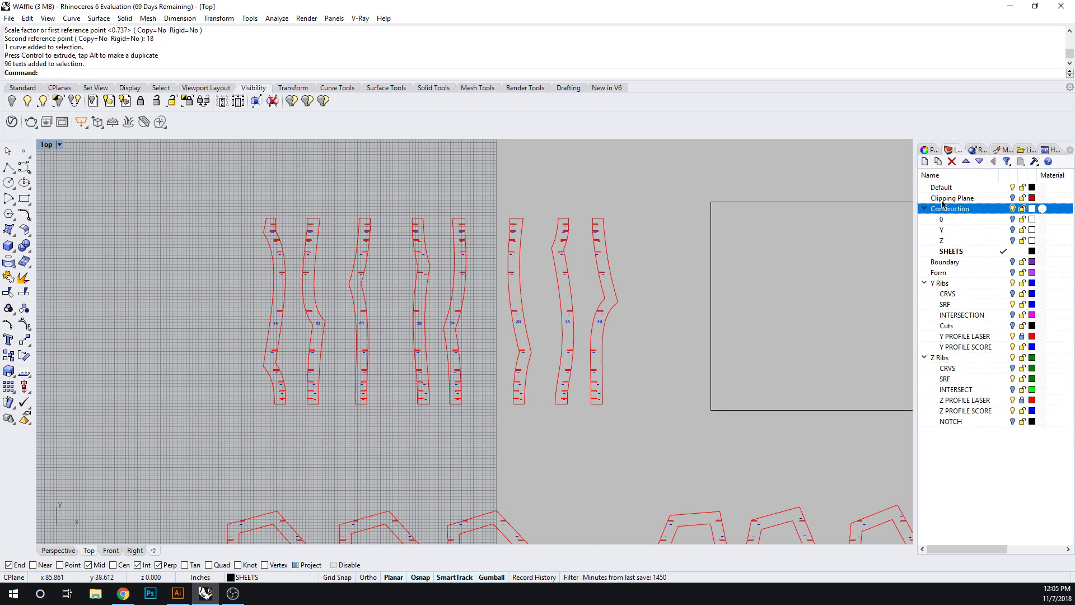
left_click(925, 162)
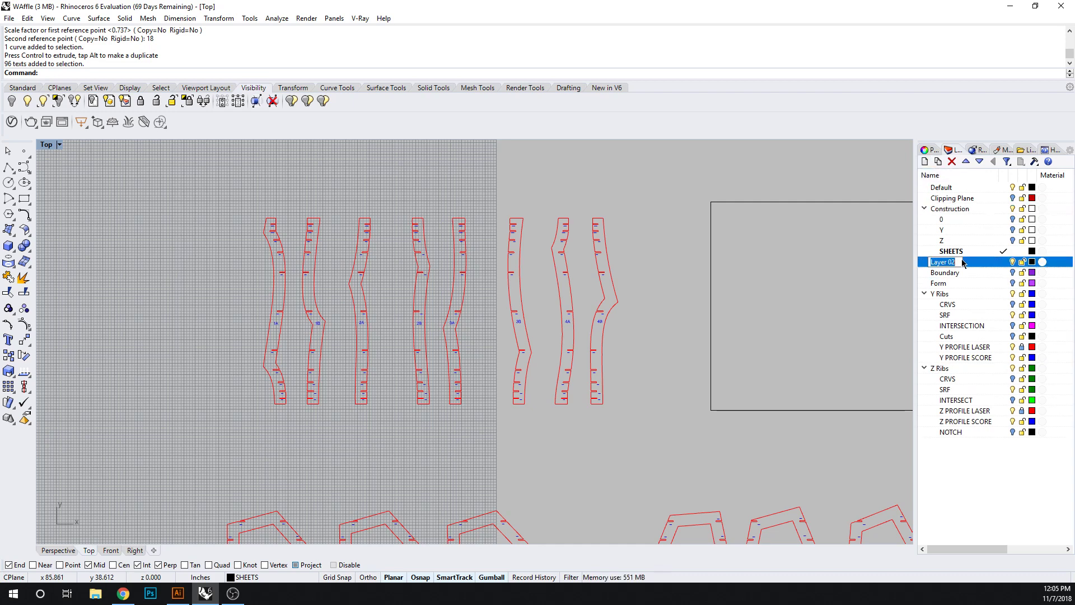
type("CUT")
key("Return")
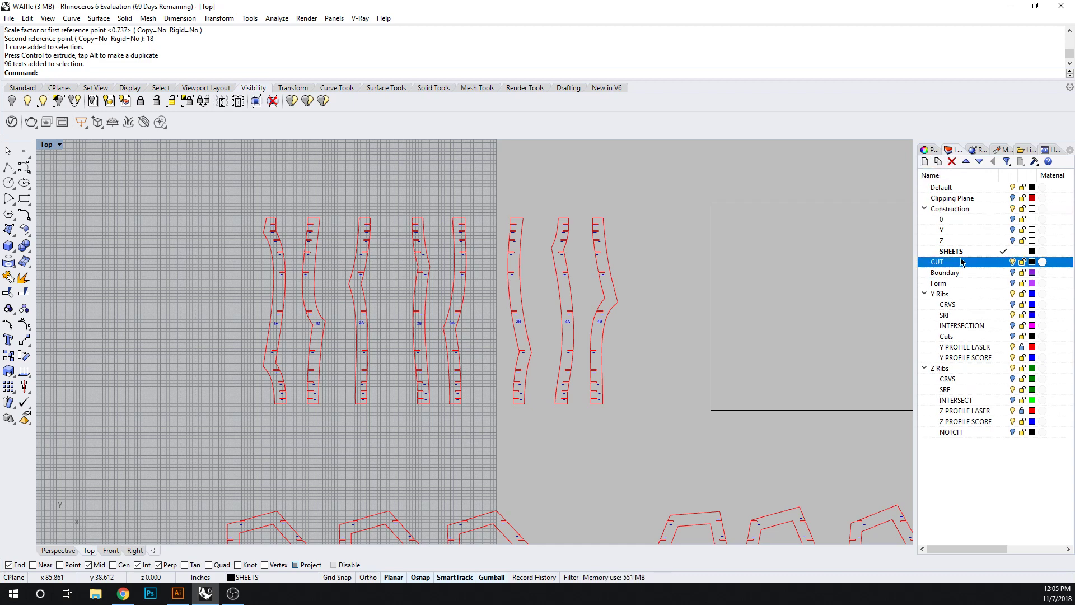
left_click(924, 162)
type("SCORE")
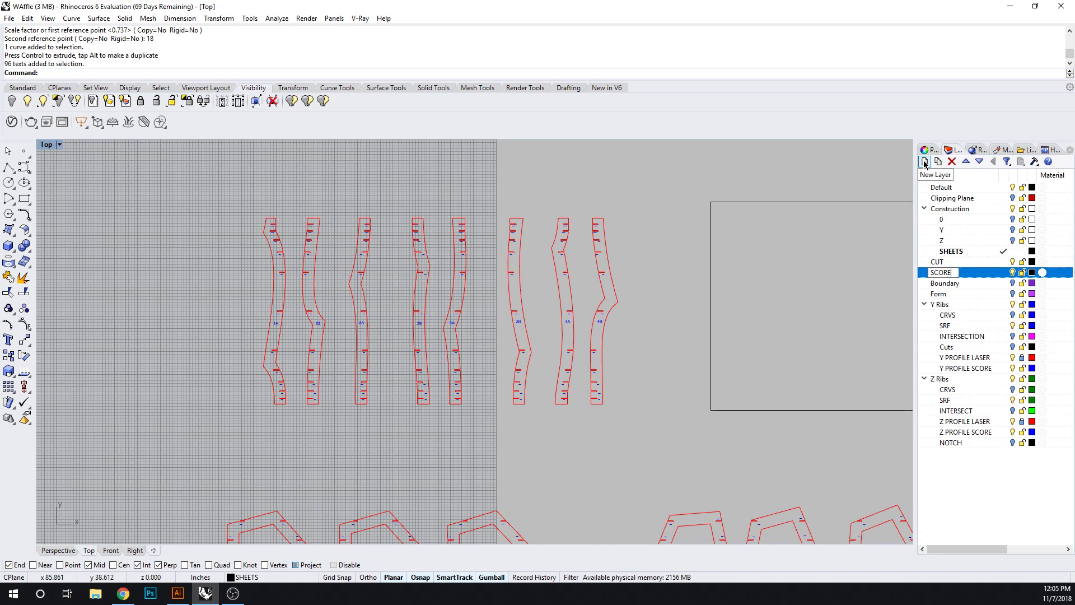
key("Return")
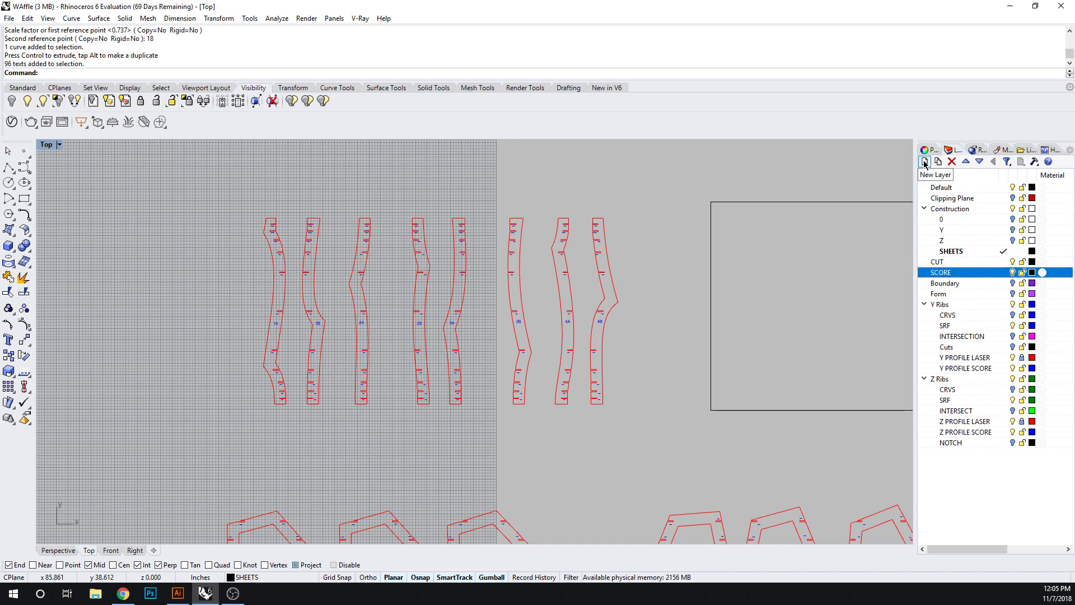
Move the CUT and SCORE layers together to the end of the layer list, below the Z Ribs sublayers.
left_click(964, 262)
left_click(967, 273, "shift")
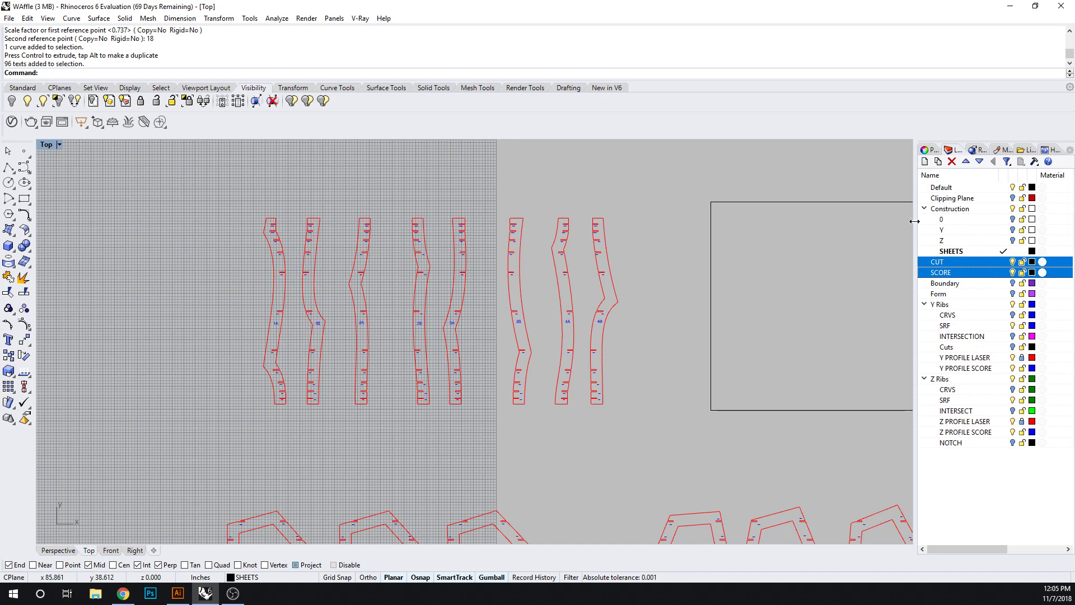
left_click(980, 162)
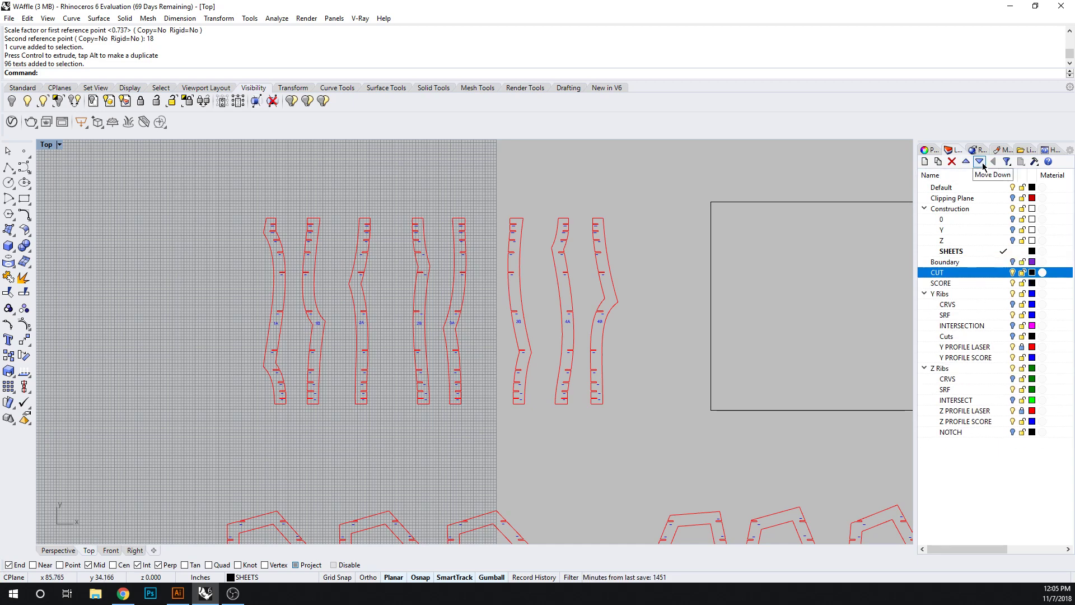
left_click(983, 165)
left_click(983, 164)
key("F2")
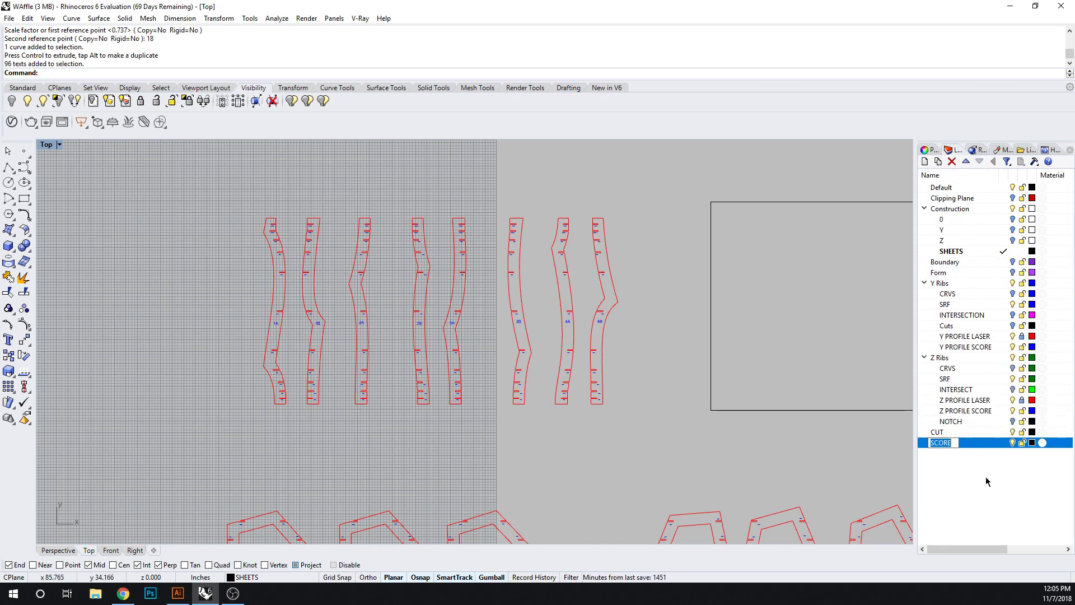
key("Escape")
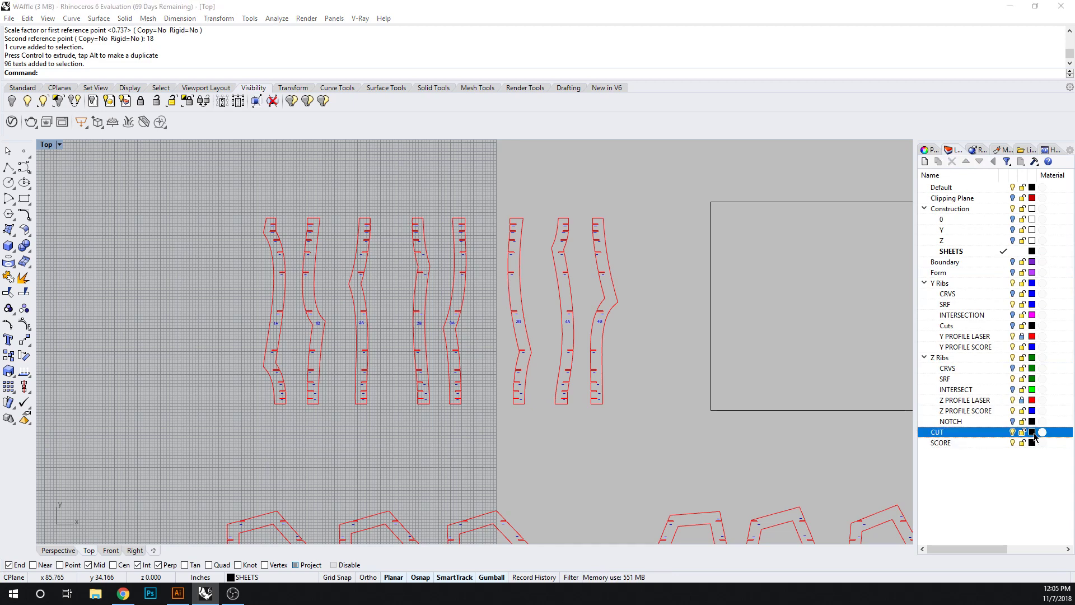
Colour the CUT layer red and the SCORE layer blue, and unlock the Z PROFILE LASER and Y PROFILE LASER layers.
key("Up")
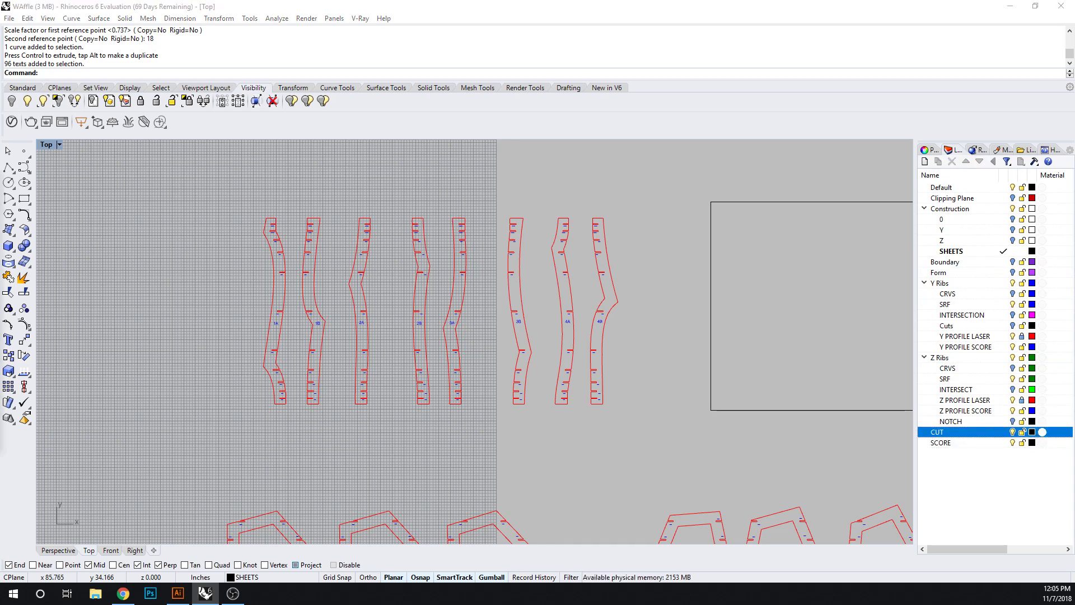
left_click(1032, 443)
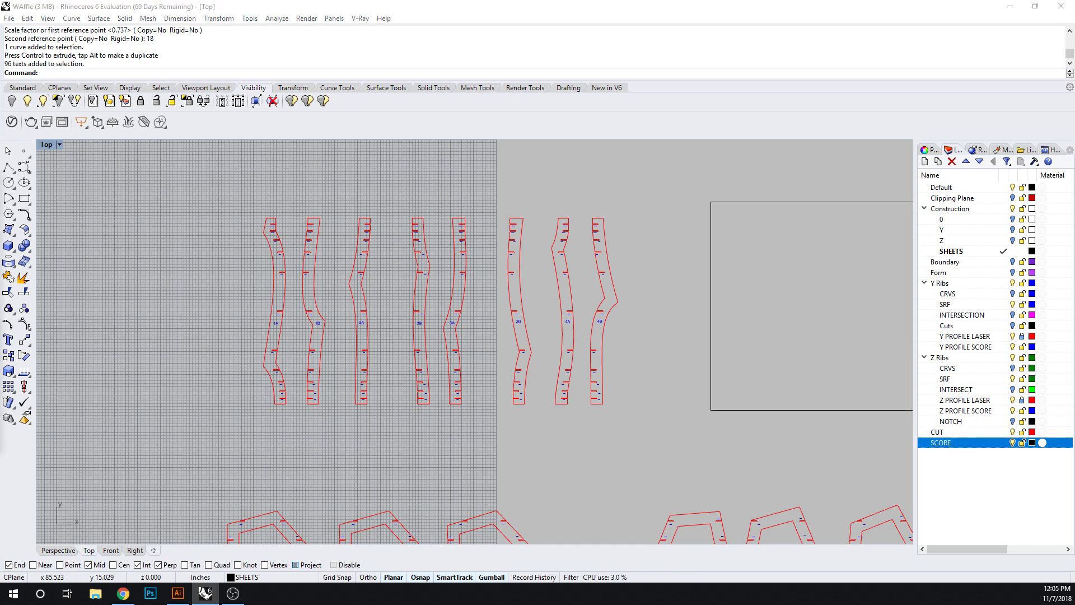
left_click(1024, 400)
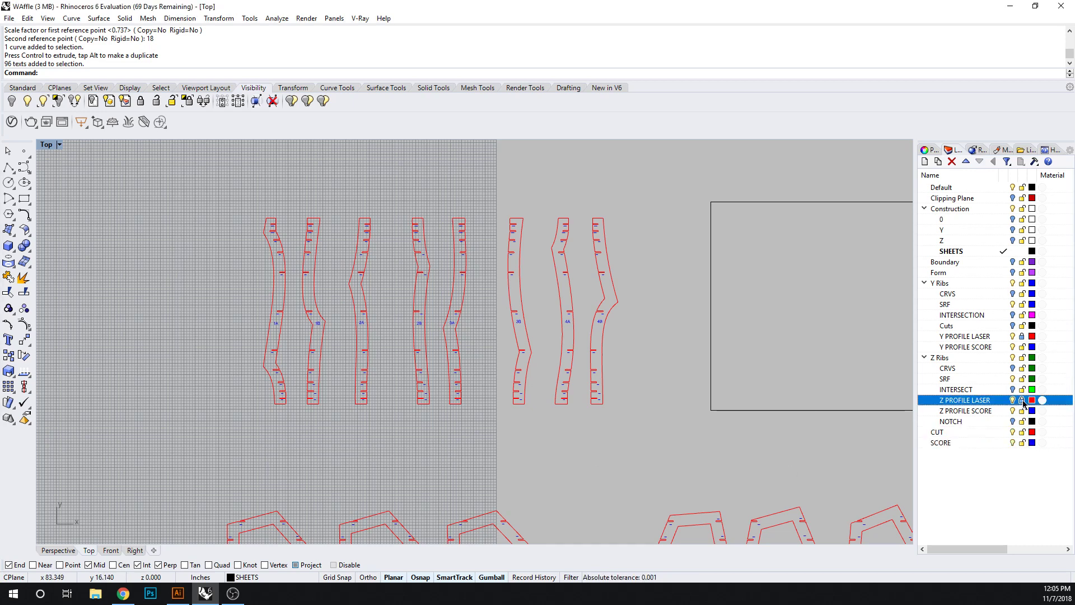
left_click(1021, 336)
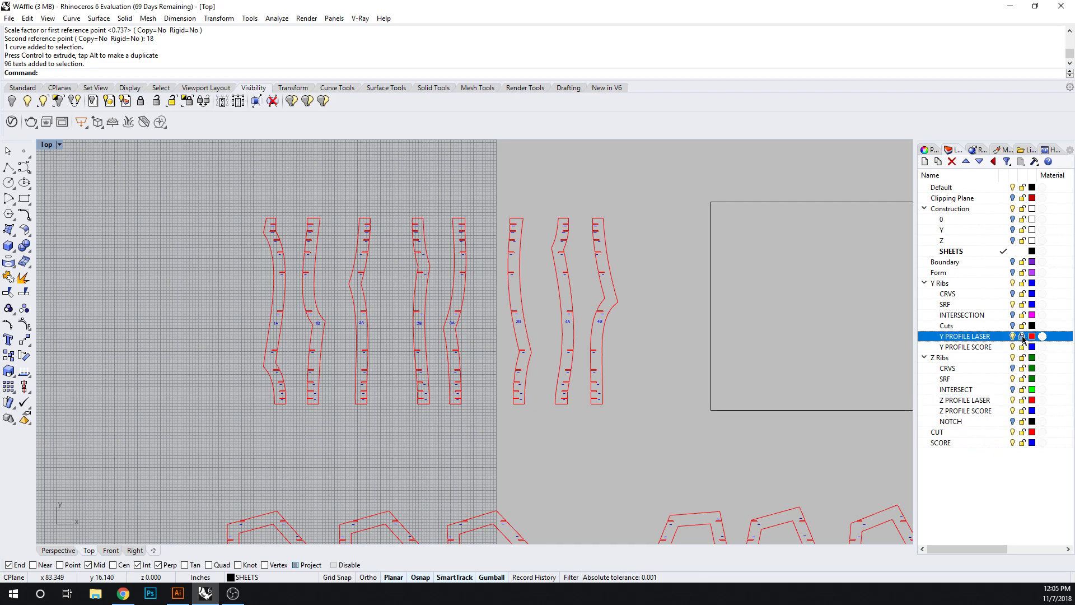
Select all objects on the Y PROFILE LASER layer and copy them to the CUT layer.
right_click(980, 336)
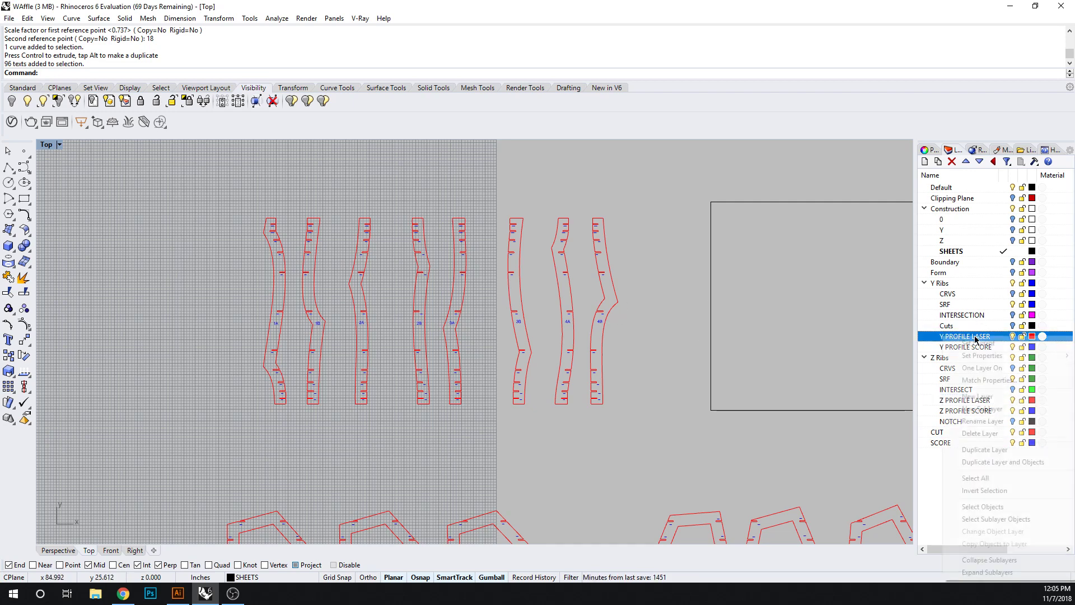
left_click(1010, 507)
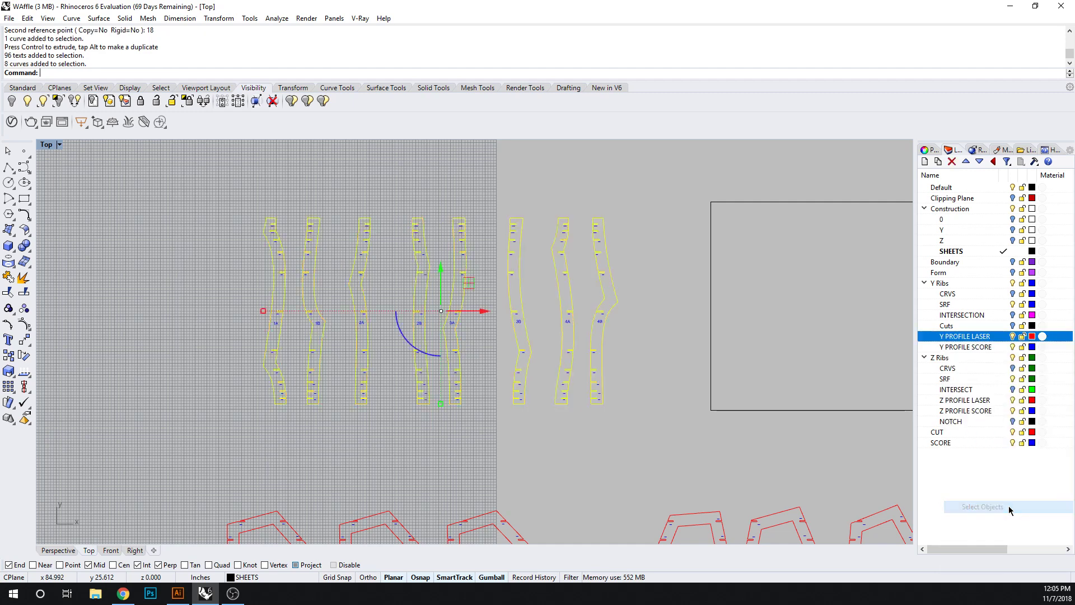
left_click(970, 432)
right_click(971, 432)
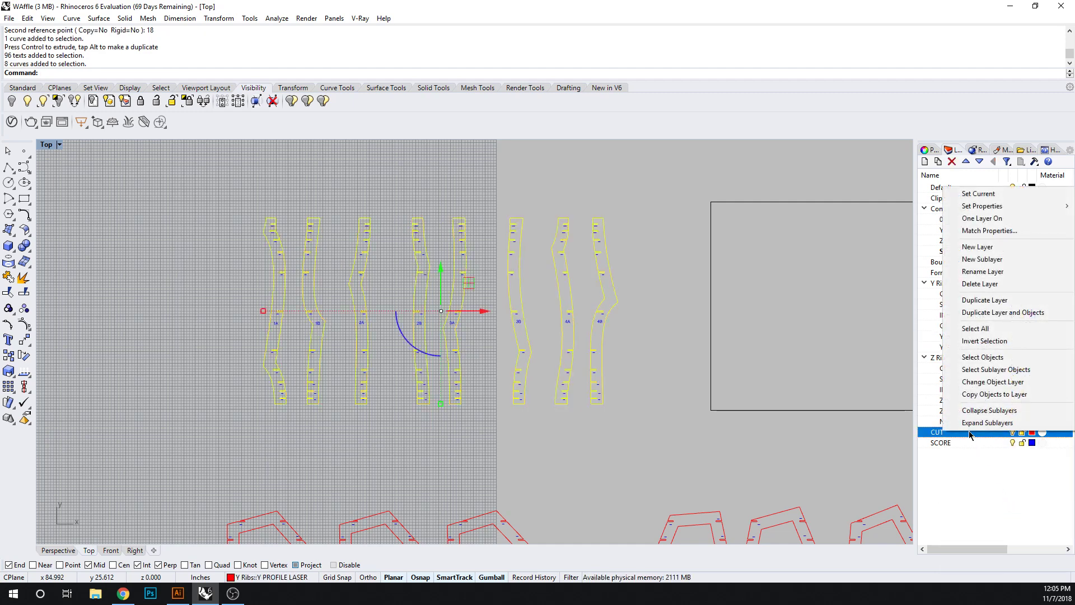
left_click(988, 397)
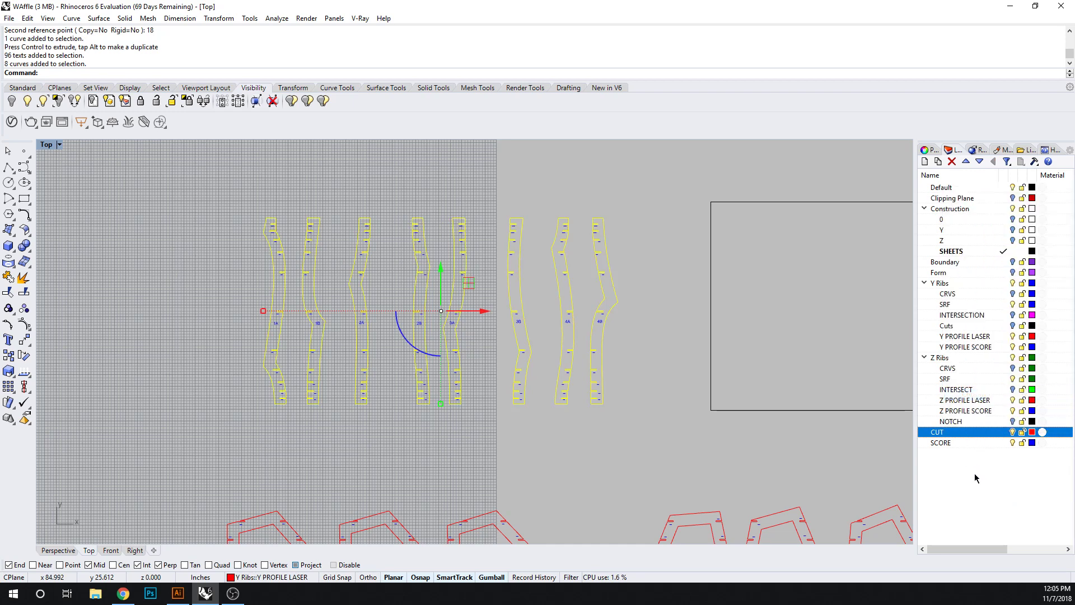
Add all Z PROFILE LASER objects to the selection and copy the selected objects to the CUT layer.
left_click(979, 401)
right_click(979, 402)
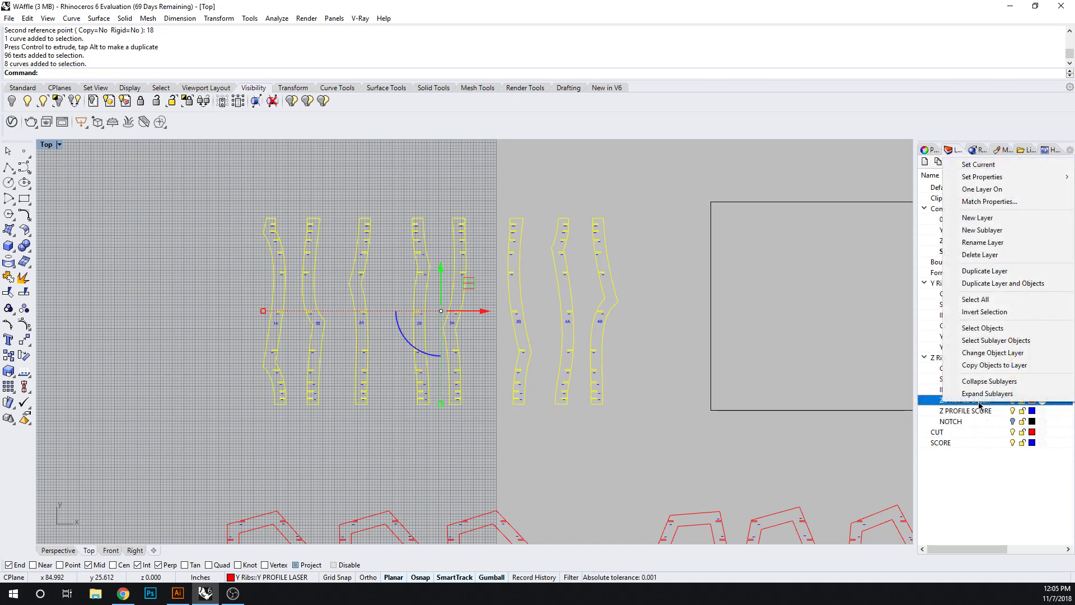
left_click(975, 328)
left_click(960, 432)
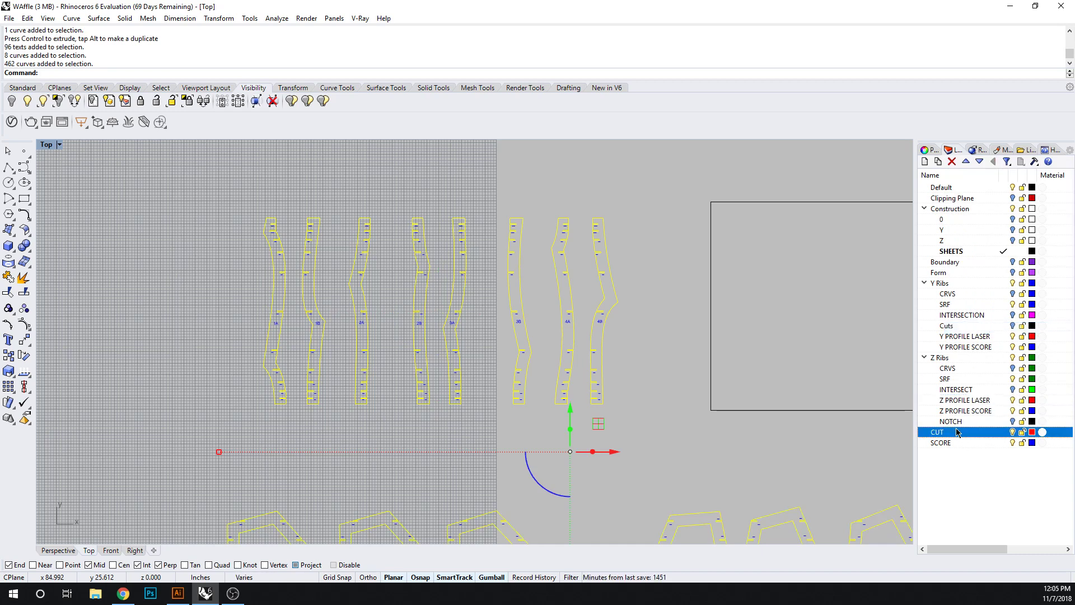
right_click(959, 432)
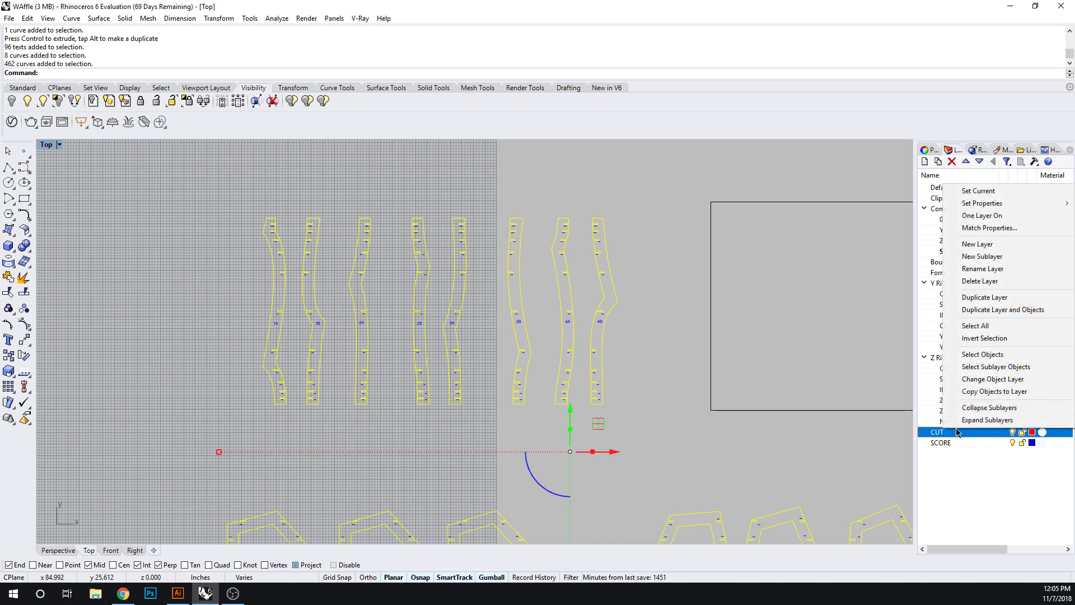
left_click(985, 391)
Add all Y PROFILE SCORE texts to the selection and copy the selected objects to the SCORE layer.
left_click(966, 347)
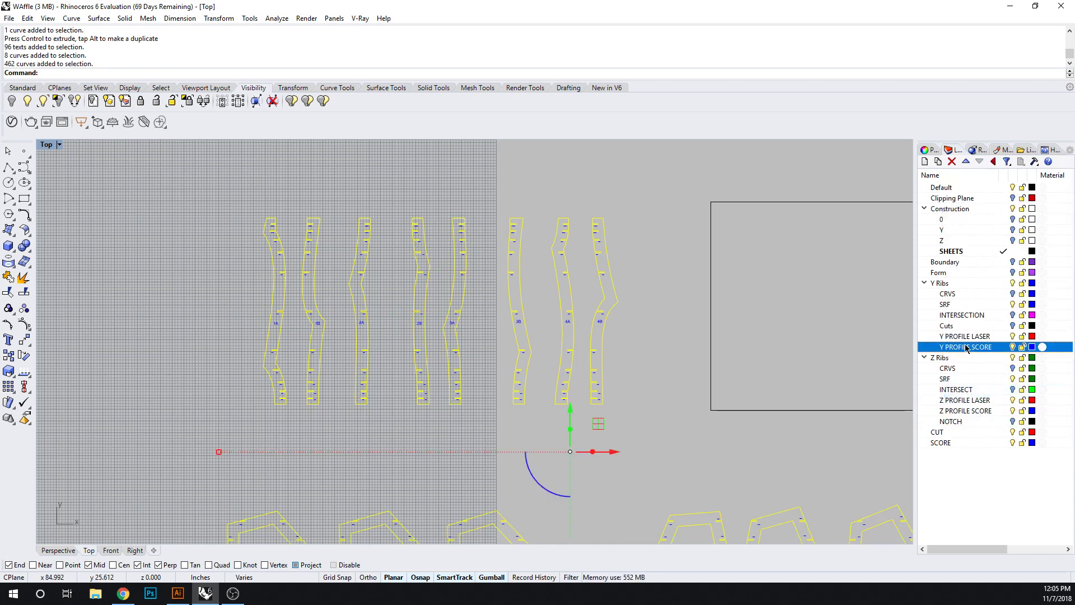
right_click(966, 347)
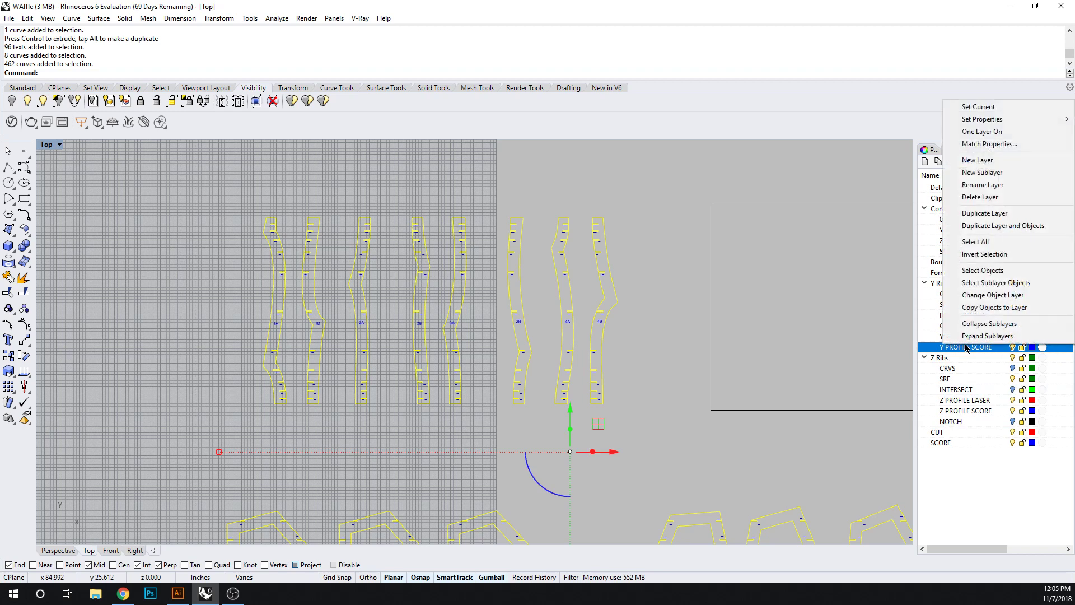
left_click(994, 271)
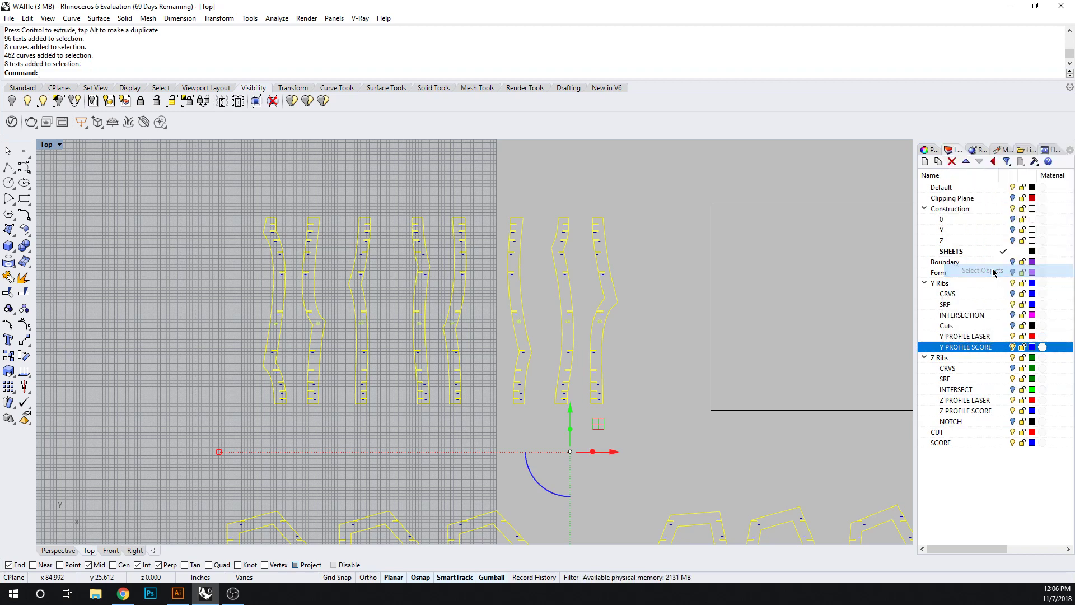
left_click(947, 443)
right_click(958, 444)
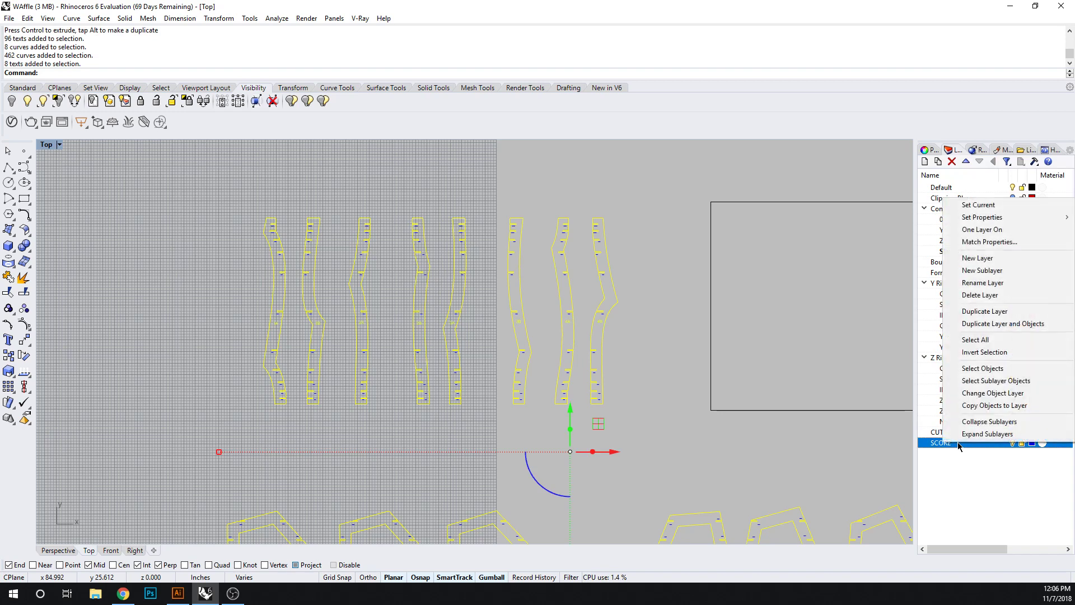
left_click(983, 406)
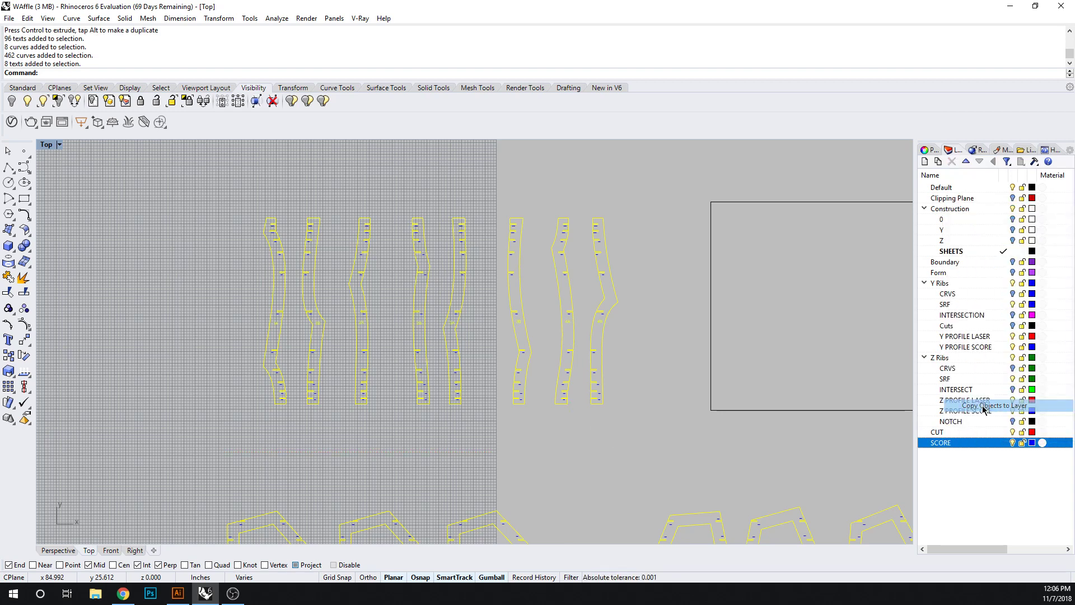
Add all Z PROFILE SCORE texts to the selection and copy the selected objects to the SCORE layer.
right_click(973, 413)
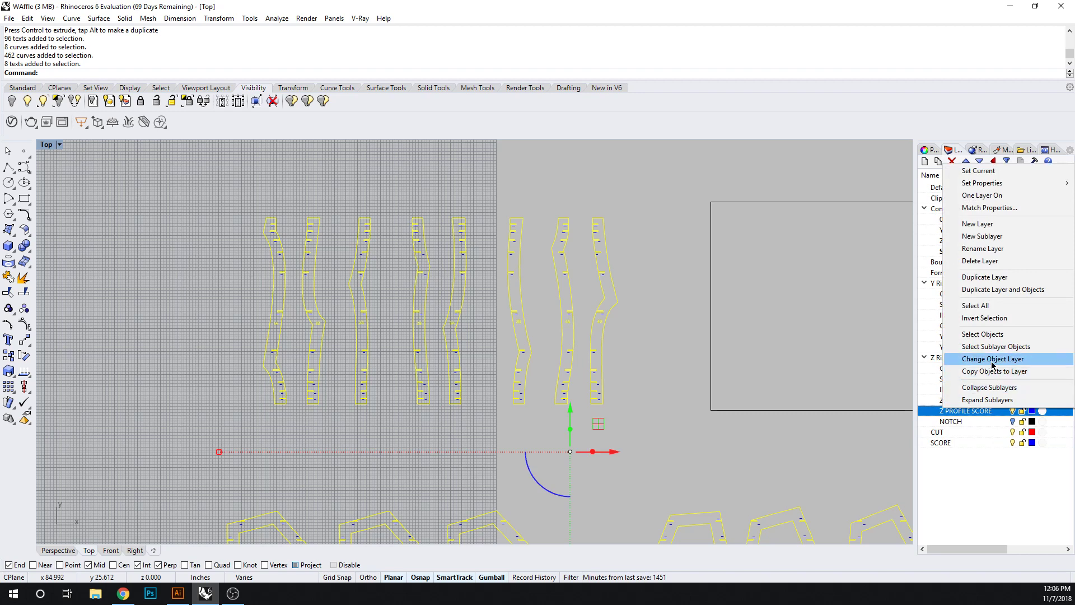
left_click(985, 334)
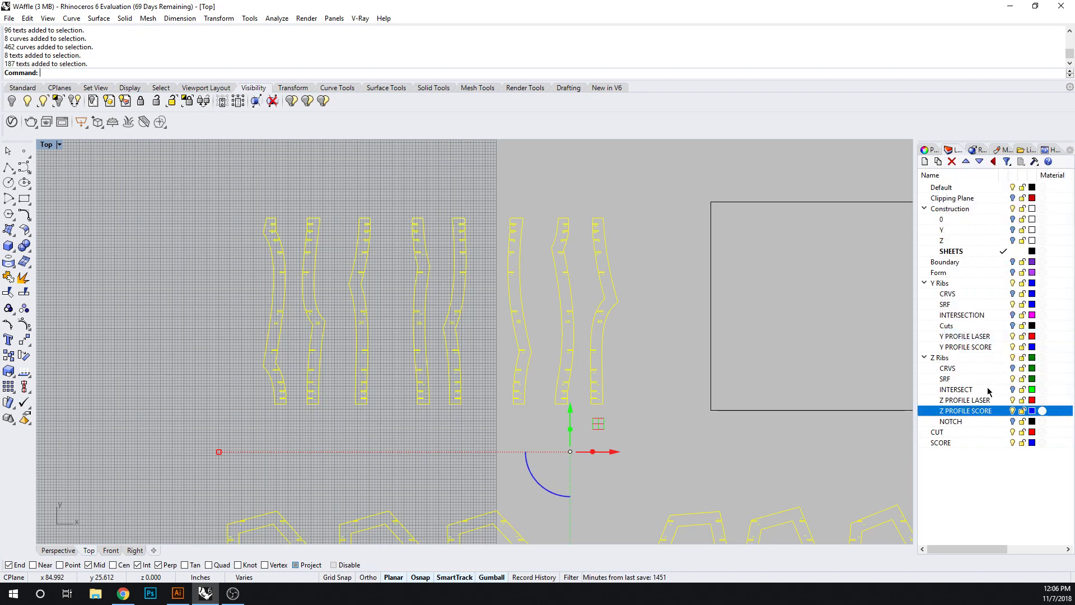
left_click(950, 443)
right_click(951, 445)
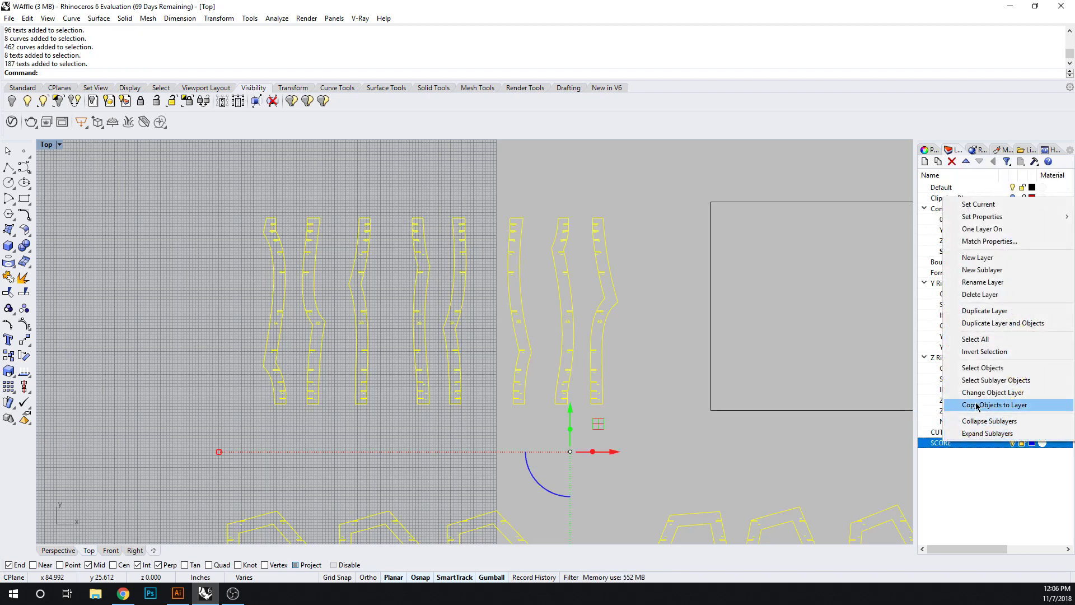
left_click(1011, 411)
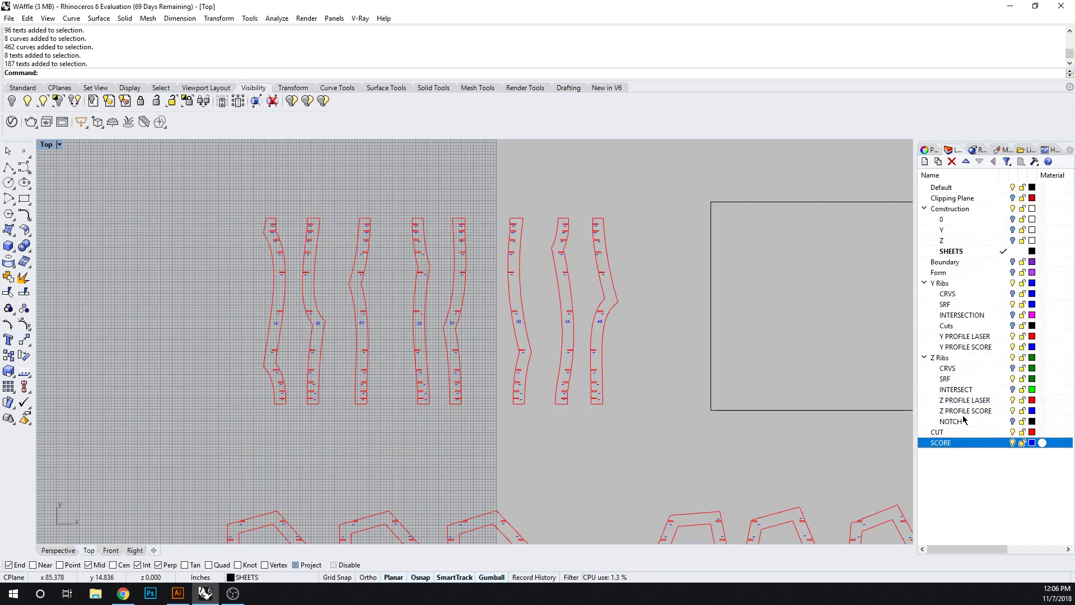
Hide the Z PROFILE SCORE, Z PROFILE LASER, Y PROFILE SCORE and Y PROFILE LASER layers.
left_click(1013, 412)
left_click(1012, 400)
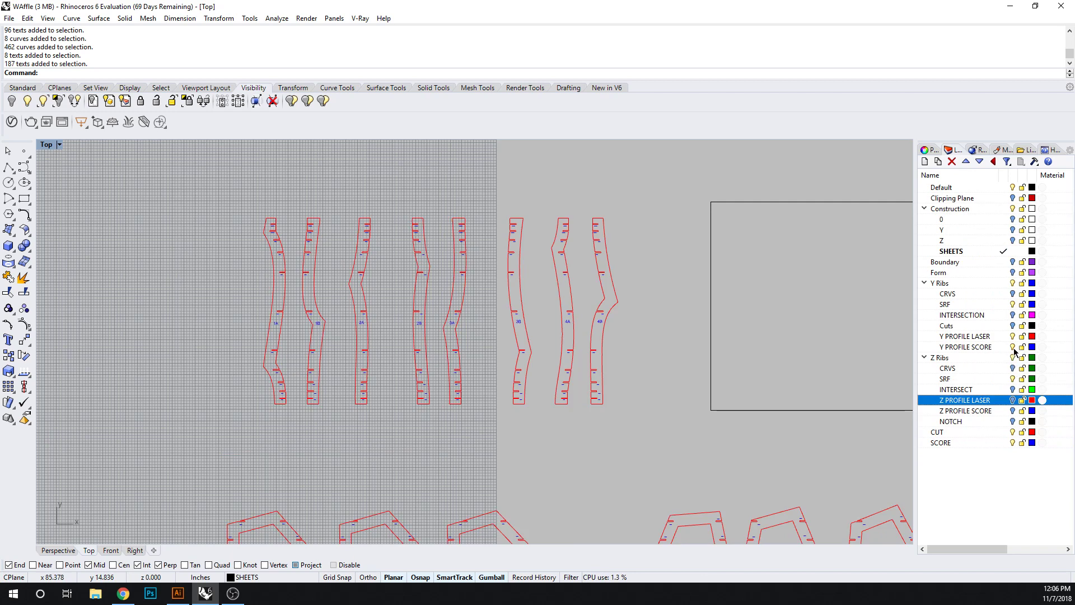
left_click(1014, 348)
left_click(1014, 337)
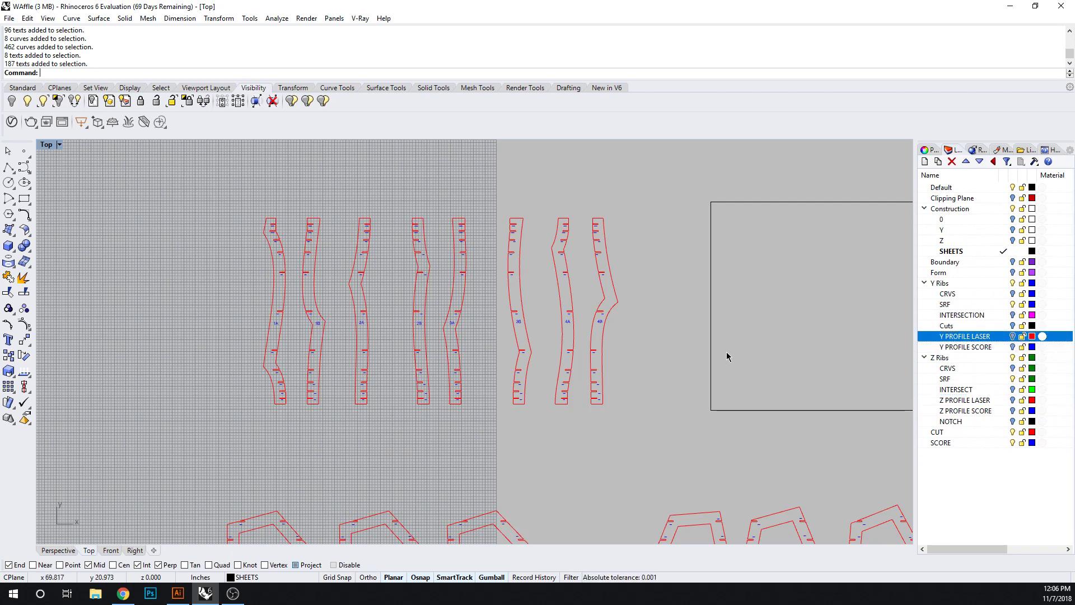
Collapse and hide the Y Ribs and Z Ribs parent layers, and make CUT the current layer.
left_click(924, 283)
left_click(924, 294)
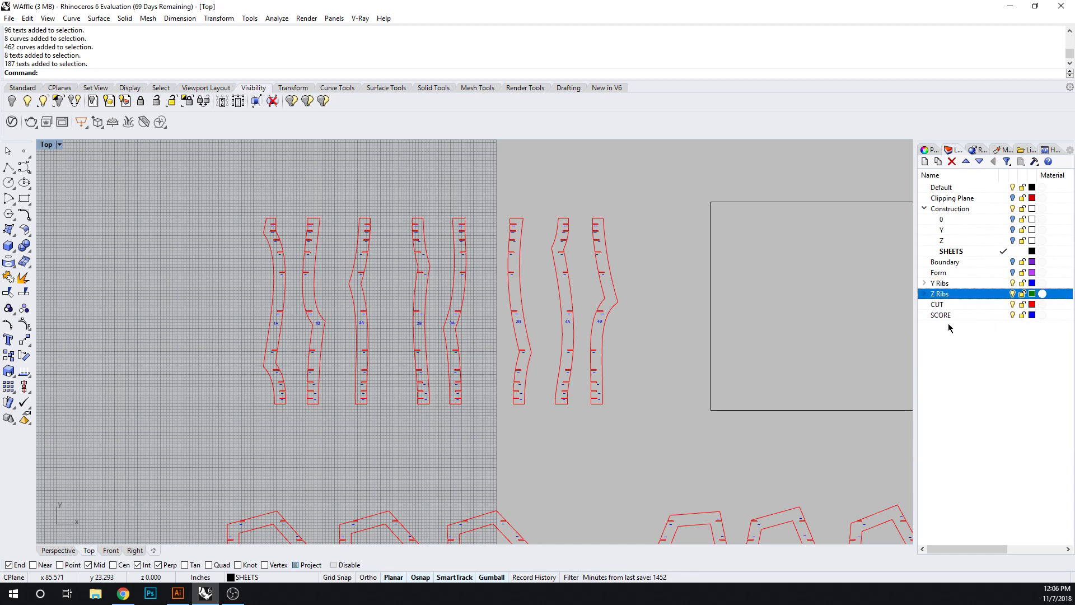
left_click(1012, 294)
left_click(1012, 283)
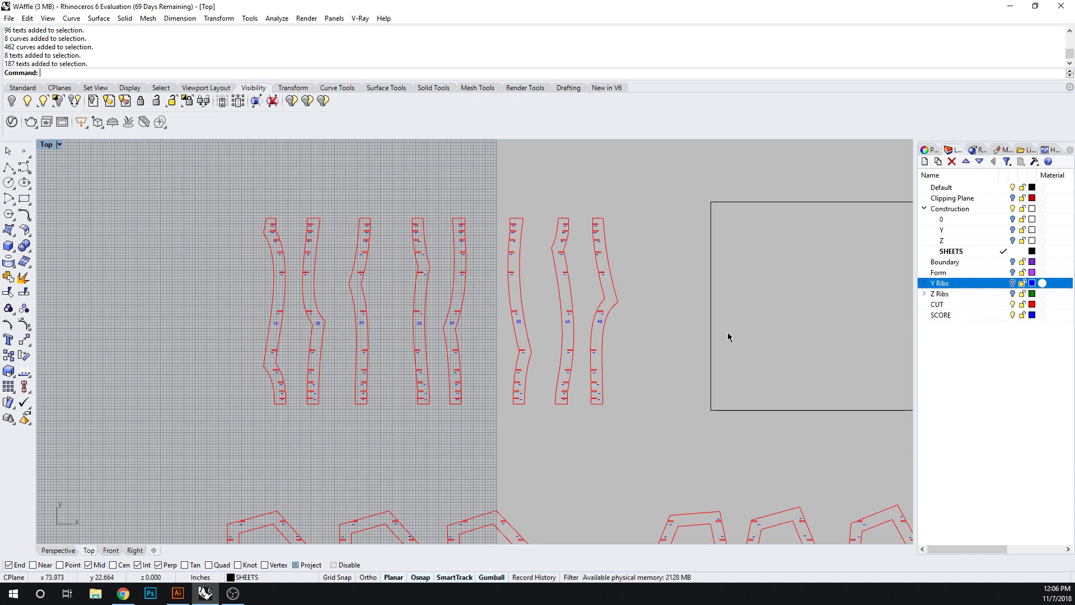
double_click(981, 304)
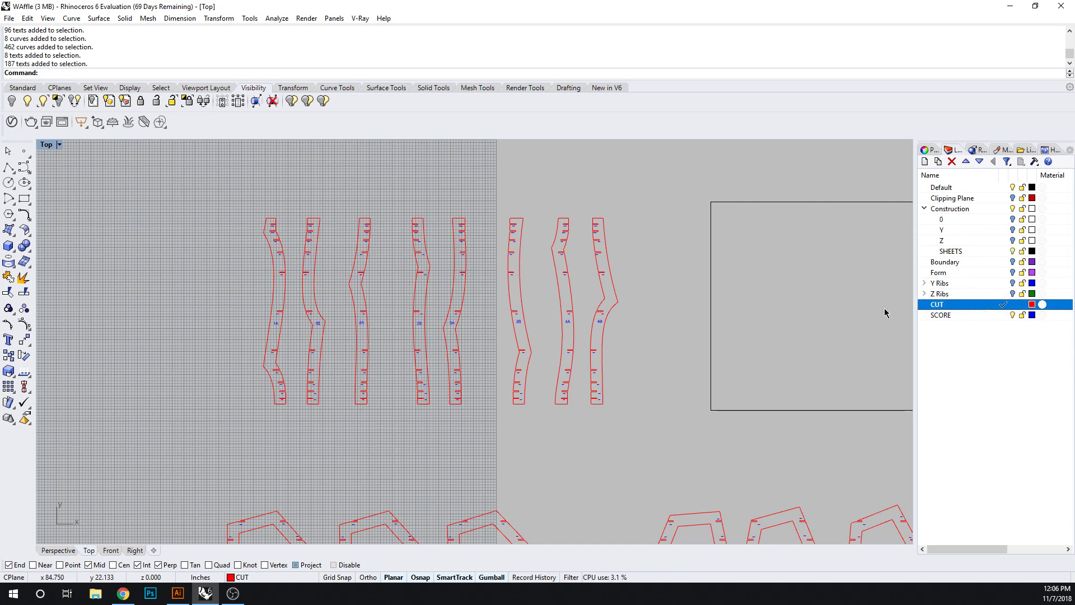
Group the outlines and labels of long ribs 1A and 1B separately, and try the same for rib 2A.
left_click_drag(230, 200, 295, 452)
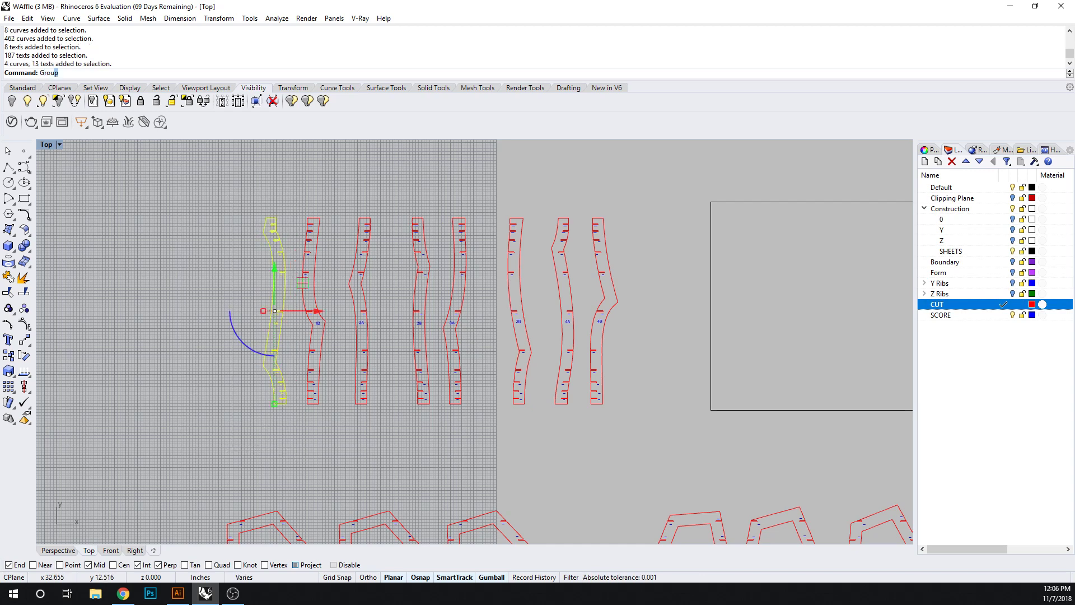
key("Return")
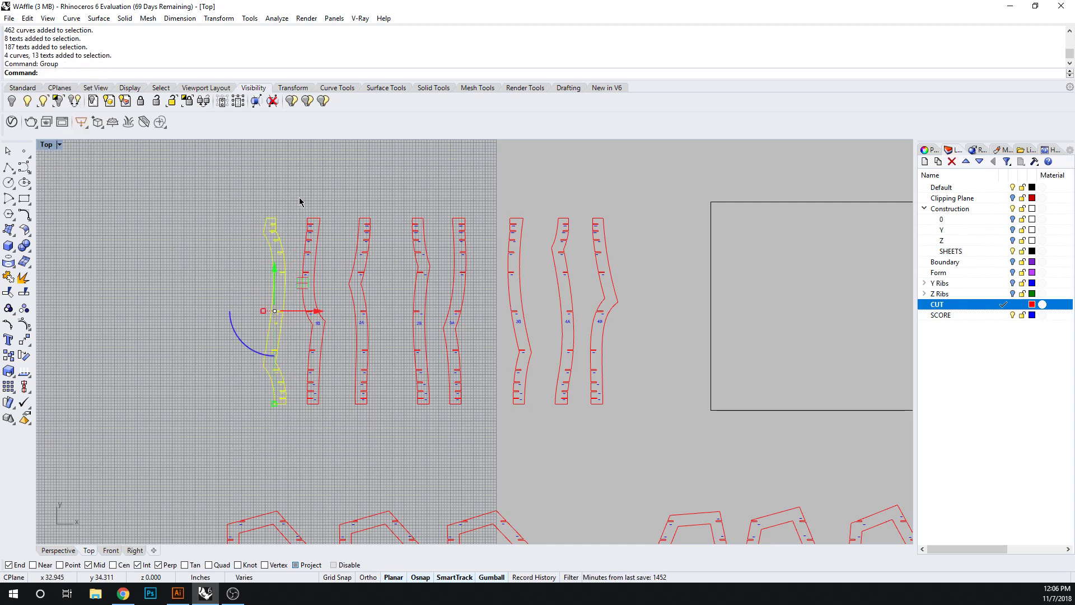
left_click_drag(300, 202, 381, 181)
key("Return")
key("Return")
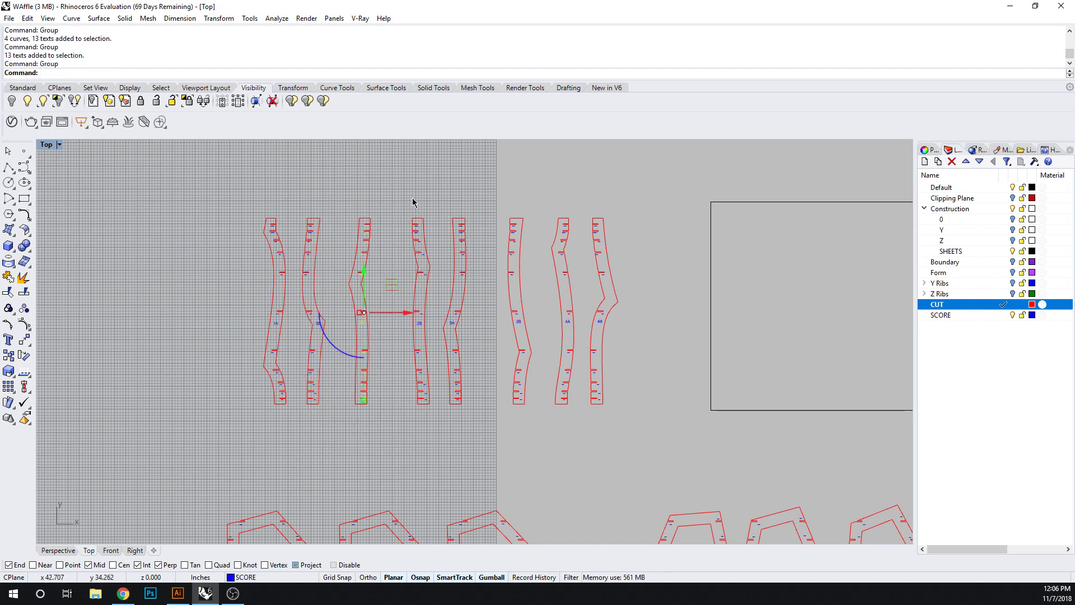
Undo the last group and regroup rib 2A with both its curves and its labels.
key("ctrl+z")
key("Escape")
left_click_drag(349, 185, 379, 431)
key("Return")
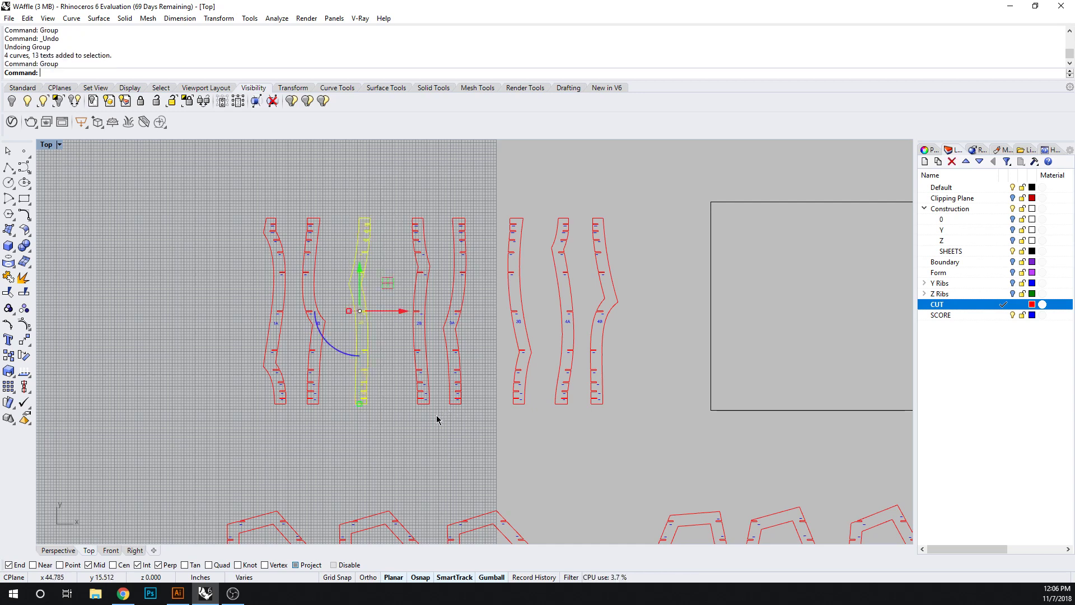
Group each of the remaining long ribs, 2B, 3A, 3B, 4A and 4B, separately with its labels.
left_click_drag(436, 413, 396, 192)
key("Return")
left_click_drag(481, 433, 442, 202)
key("Return")
left_click_drag(536, 424, 478, 189)
key("Return")
left_click_drag(577, 417, 546, 183)
key("Return")
left_click_drag(627, 418, 582, 177)
key("Return")
Group each of the six pentagonal ribs in the cluster around the grid separately with its notches and labels.
right_click_drag(559, 447, 545, 293)
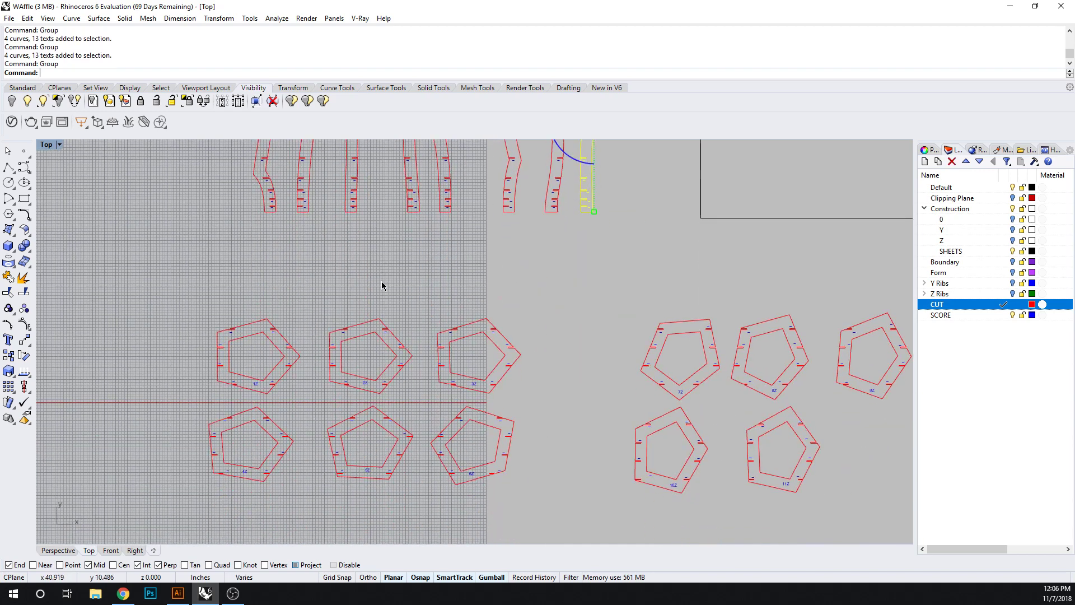
key("Escape")
left_click_drag(173, 296, 311, 408)
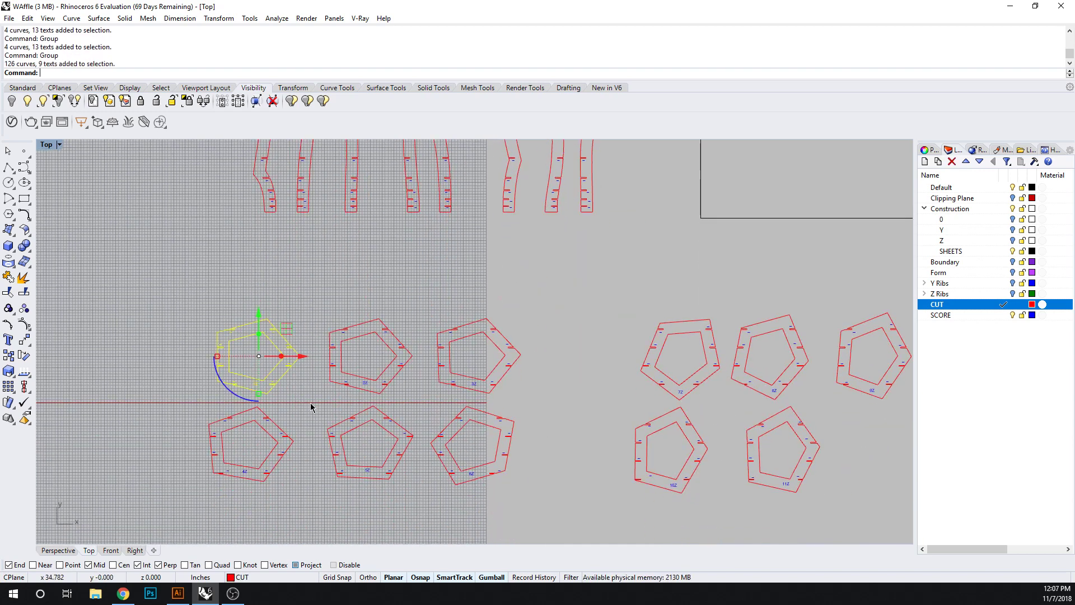
key("Return")
left_click_drag(307, 297, 420, 407)
key("Return")
left_click_drag(423, 288, 539, 407)
key("Return")
left_click_drag(190, 399, 307, 511)
key("Return")
left_click_drag(322, 399, 538, 407)
key("Return")
key("Return")
Group each of the five pentagonal ribs below the sheet separately with its labels, and clear the selection.
right_click_drag(581, 421, 385, 421)
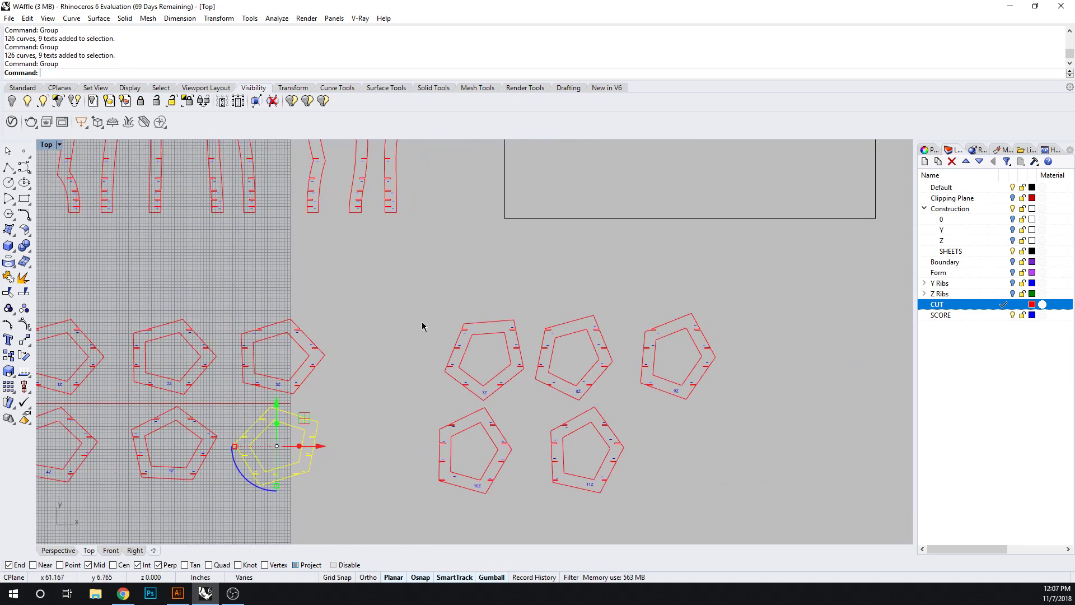
left_click_drag(419, 289, 533, 408)
key("Return")
left_click_drag(532, 297, 622, 406)
key("Return")
left_click_drag(629, 303, 740, 413)
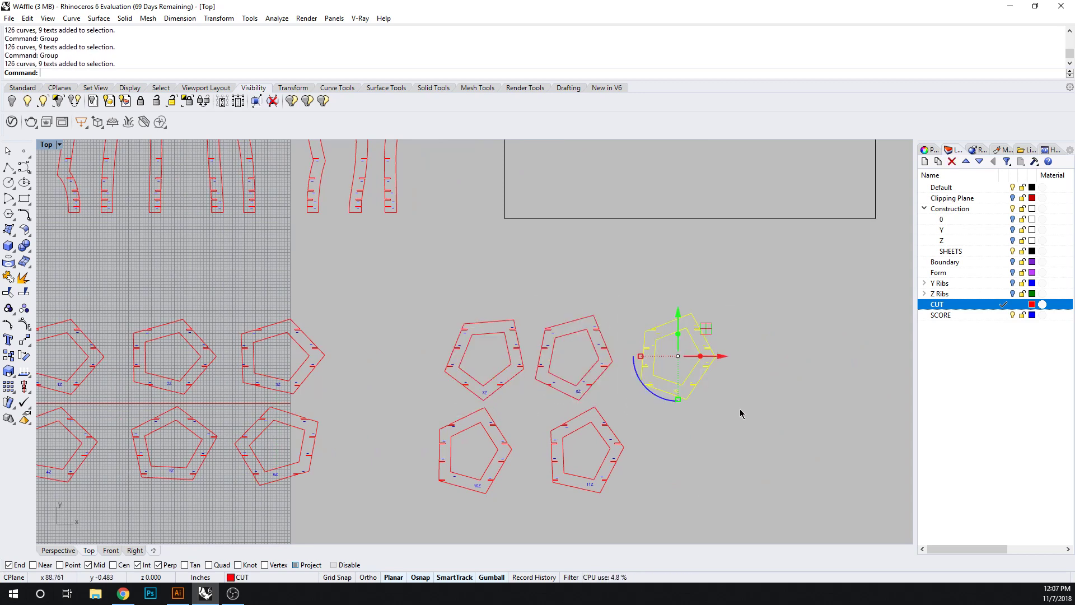
key("Return")
left_click_drag(414, 399, 644, 408)
key("Return")
key("Return")
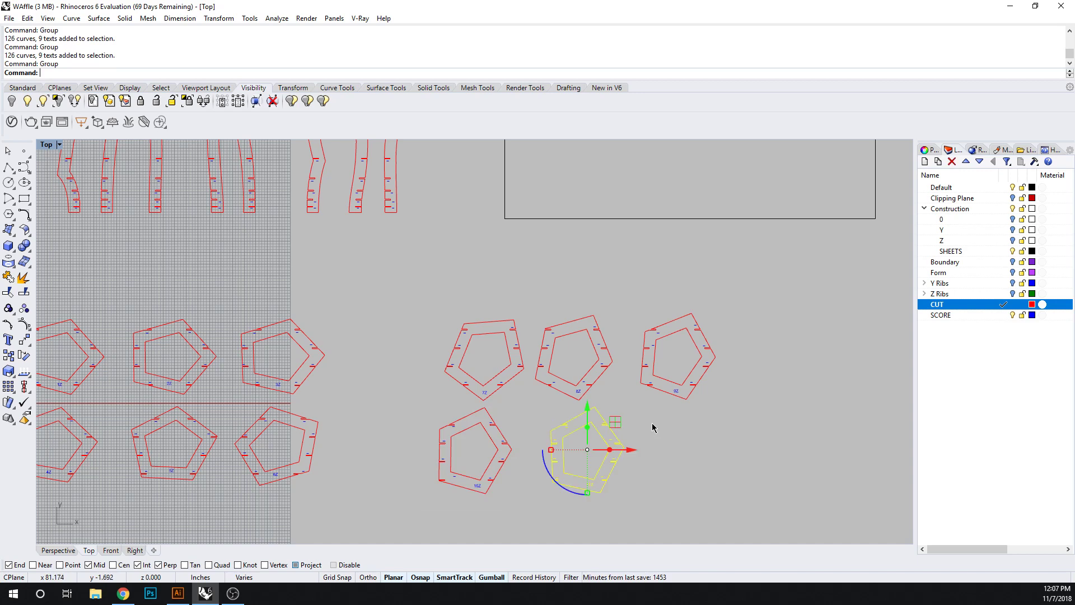
left_click(436, 274)
Move rib 1A onto the sheet, just inside its left edge.
scroll(424, 289, "down", 4)
right_click_drag(422, 293, 391, 437)
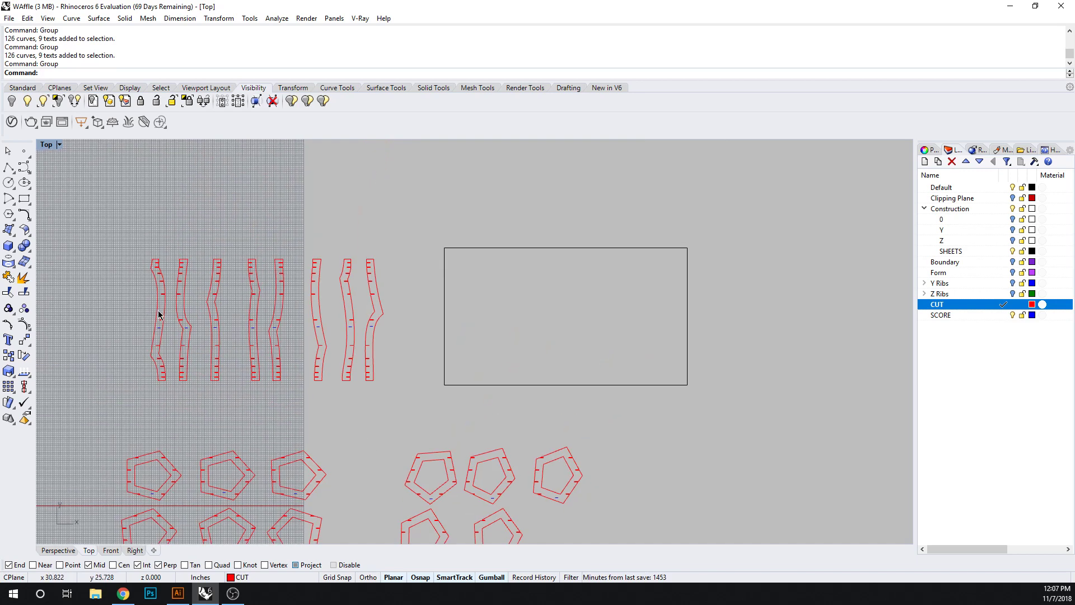
left_click(162, 315)
type("m")
key("Return")
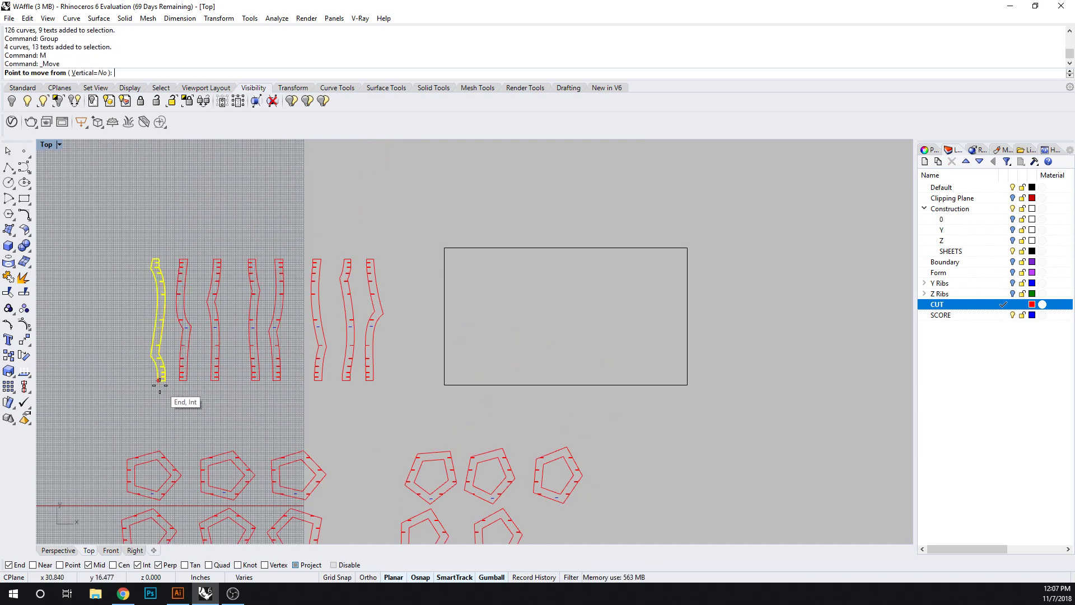
left_click(153, 358)
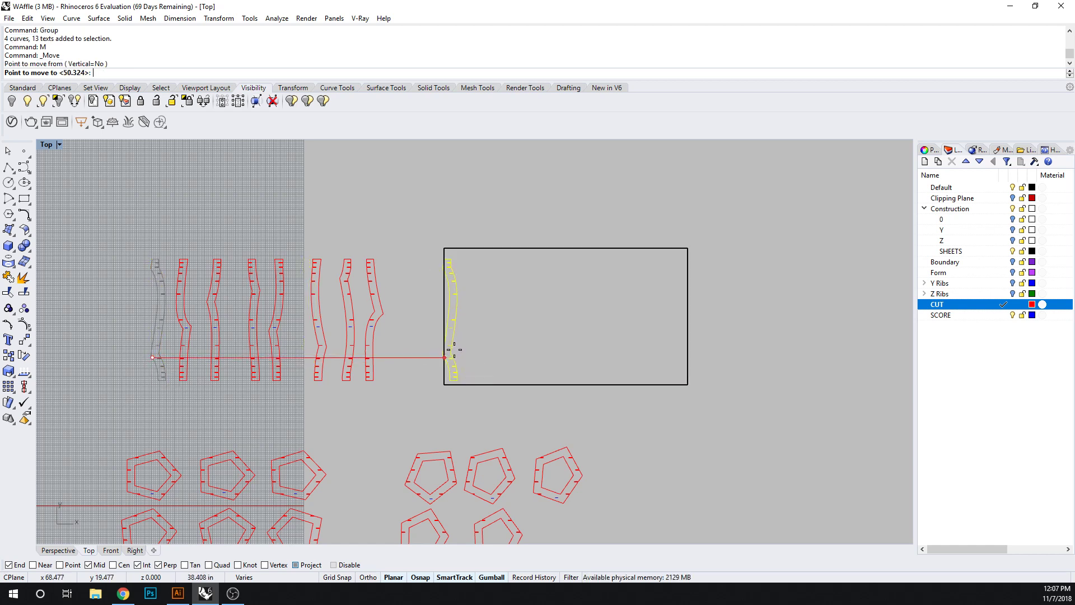
scroll(454, 350, "up", 3)
left_click(447, 358)
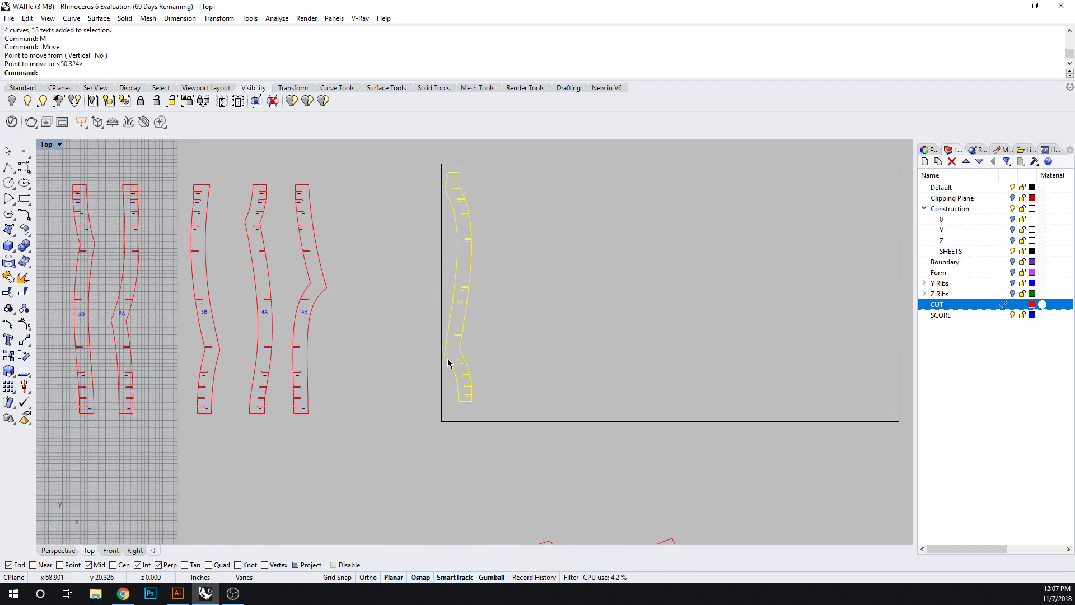
key("Escape")
Move rib 2B onto the sheet, close beside the right side of rib 1A.
left_click(99, 370)
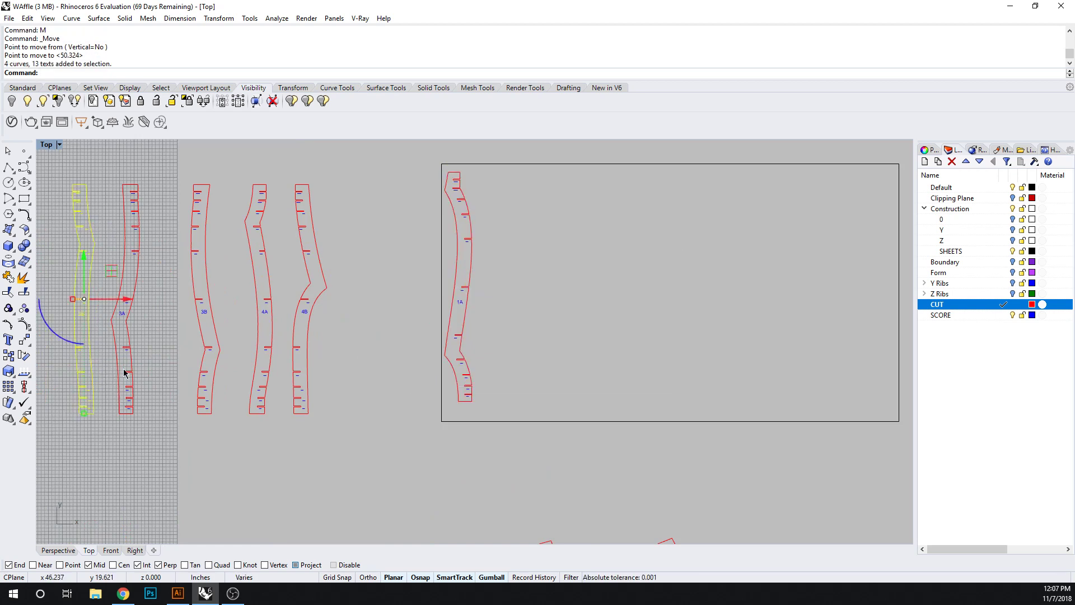
type("M")
key("Return")
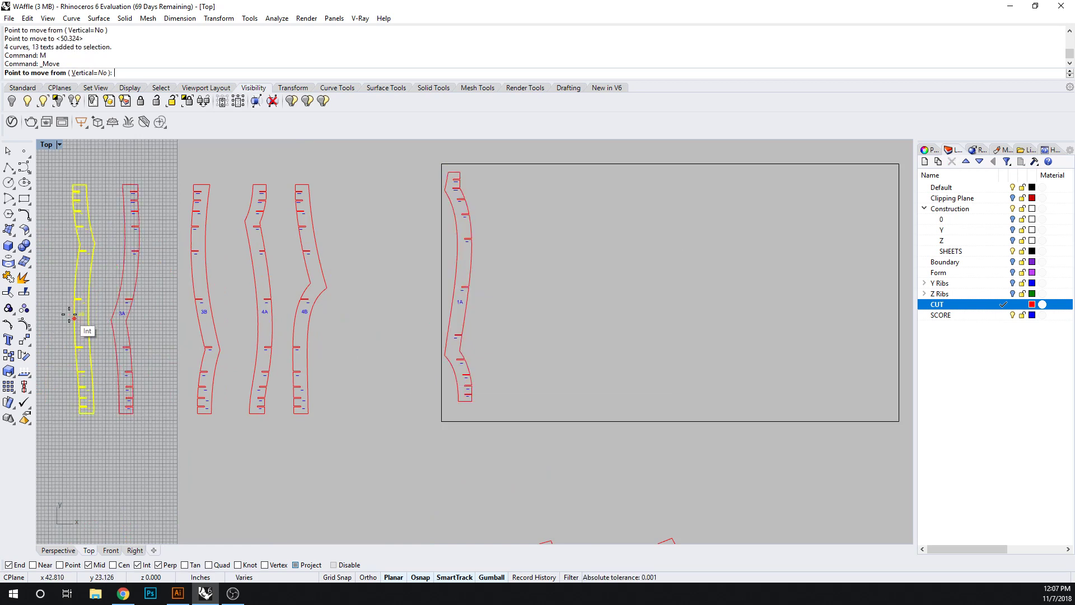
left_click(74, 318)
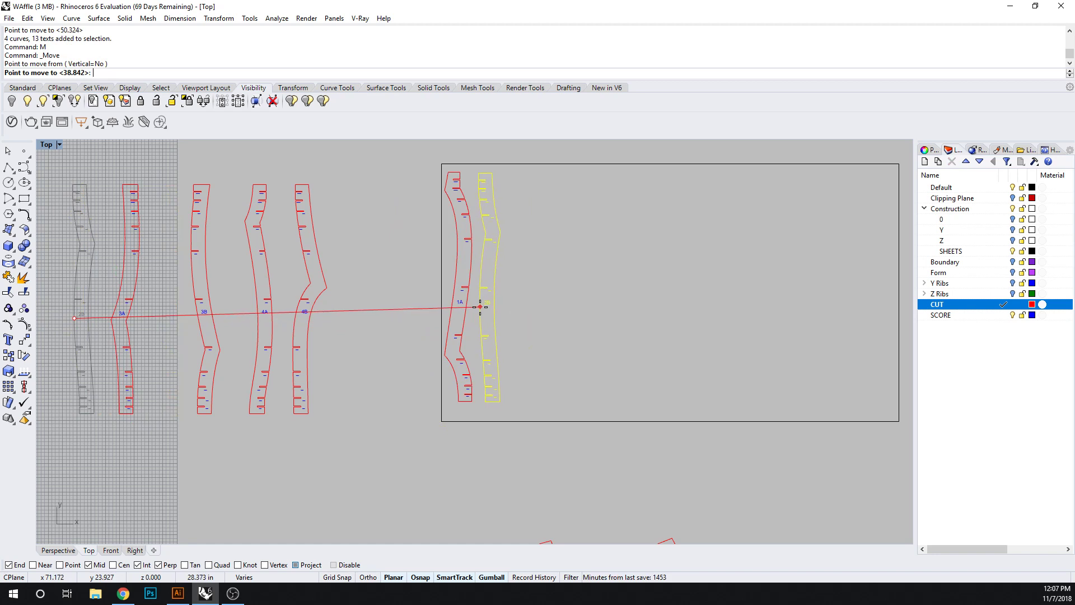
scroll(480, 306, "up", 5)
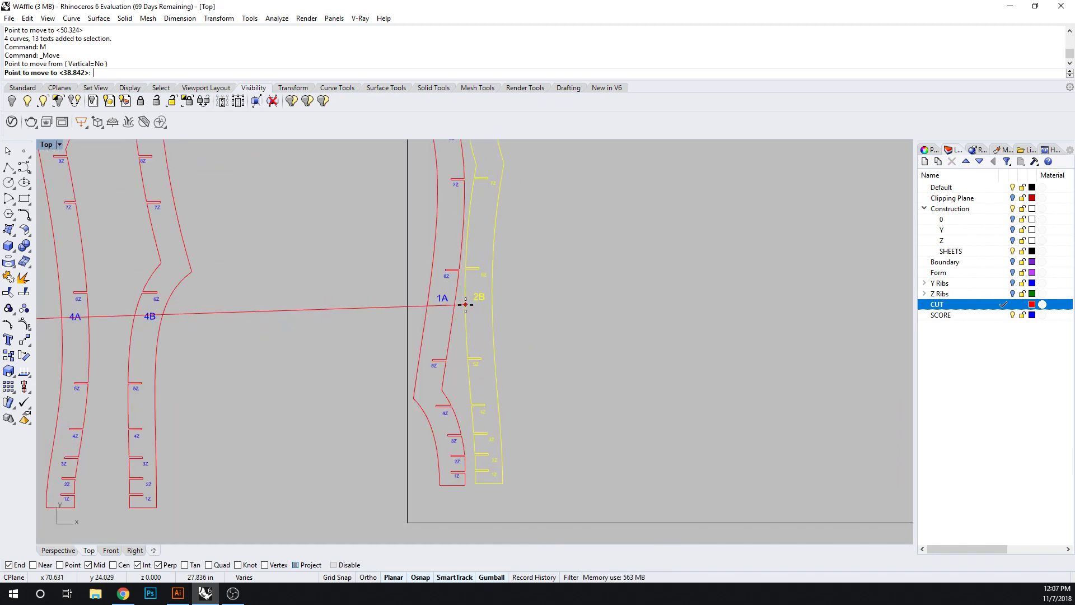
left_click(466, 307)
scroll(480, 292, "down", 5)
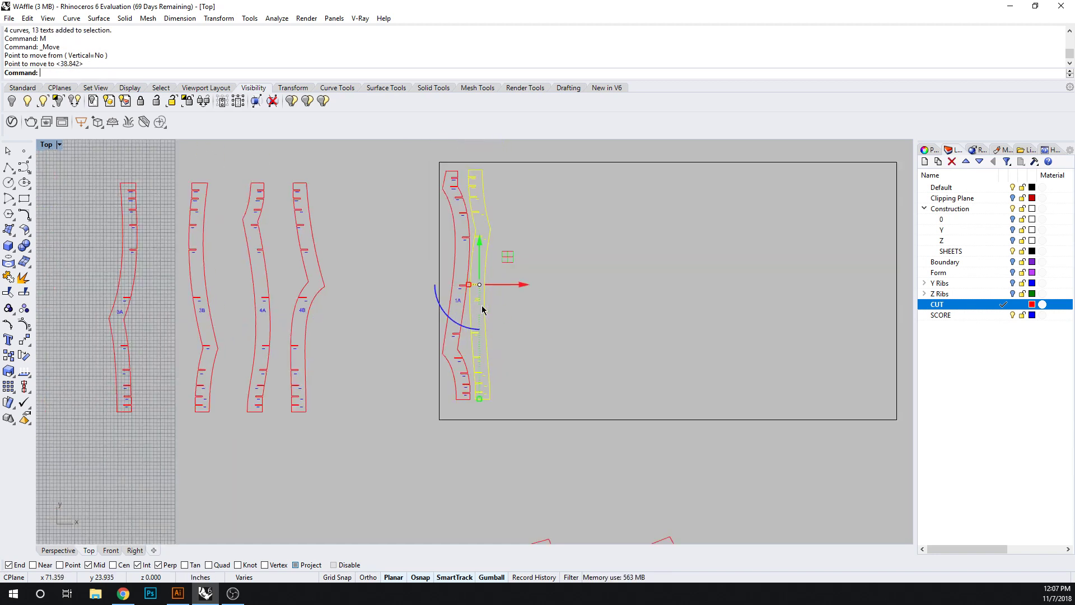
left_click(549, 339)
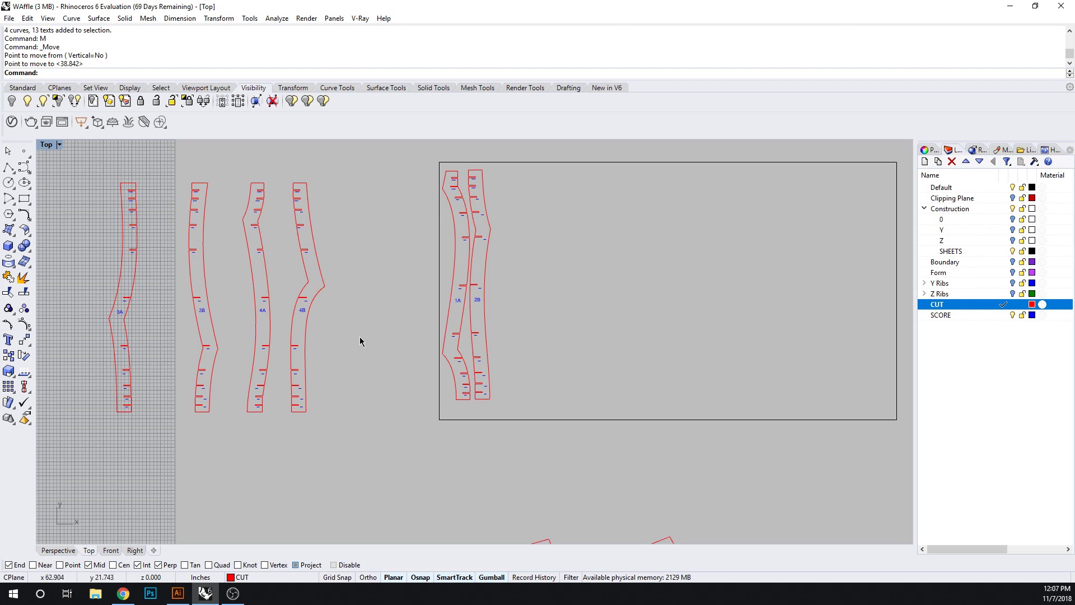
Move rib 3A onto the sheet, close beside the right side of rib 2B.
left_click(136, 279)
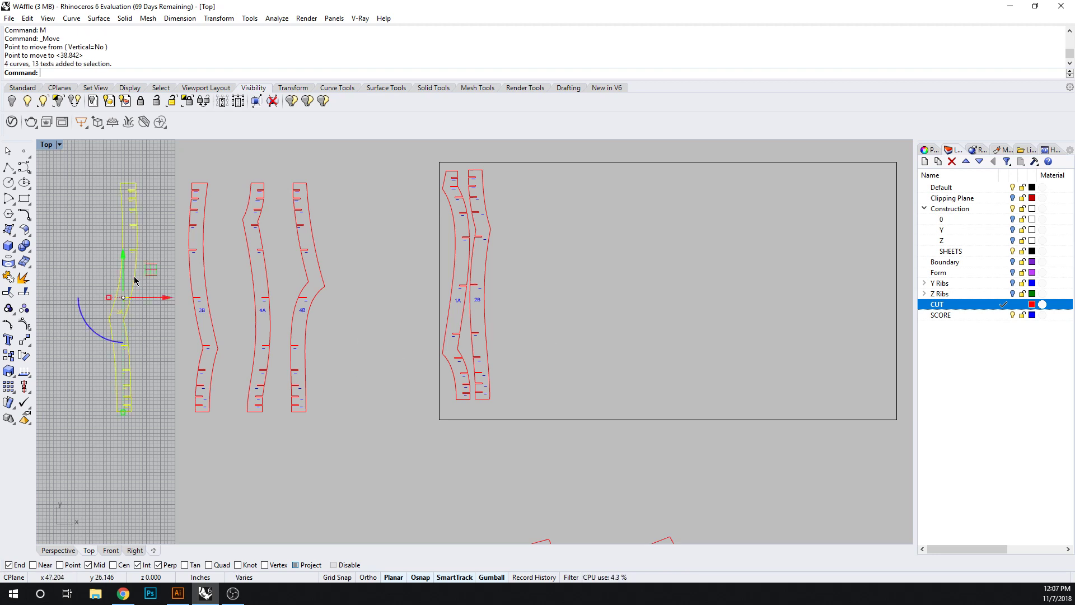
type("M")
key("Return")
left_click(109, 318)
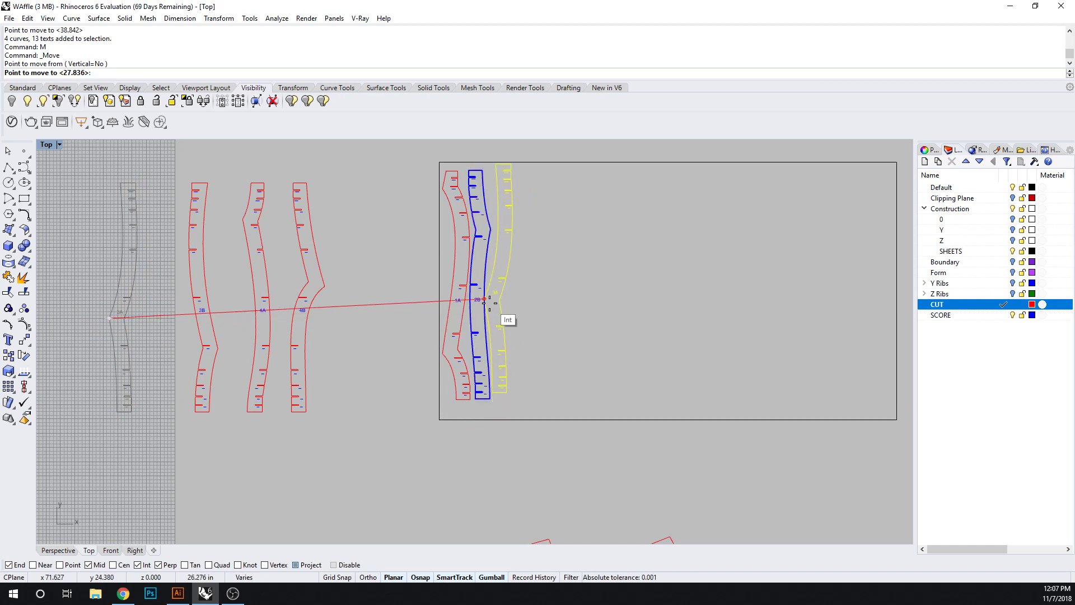
left_click(484, 302)
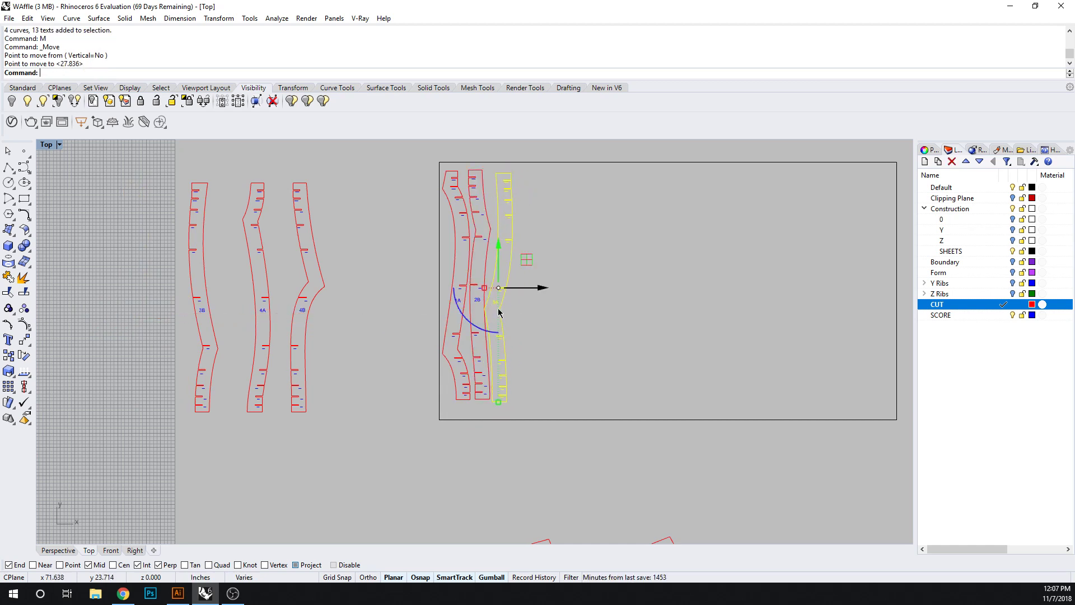
left_click(552, 340)
Move rib 3B onto the sheet, close beside the right side of rib 3A.
left_click(200, 330)
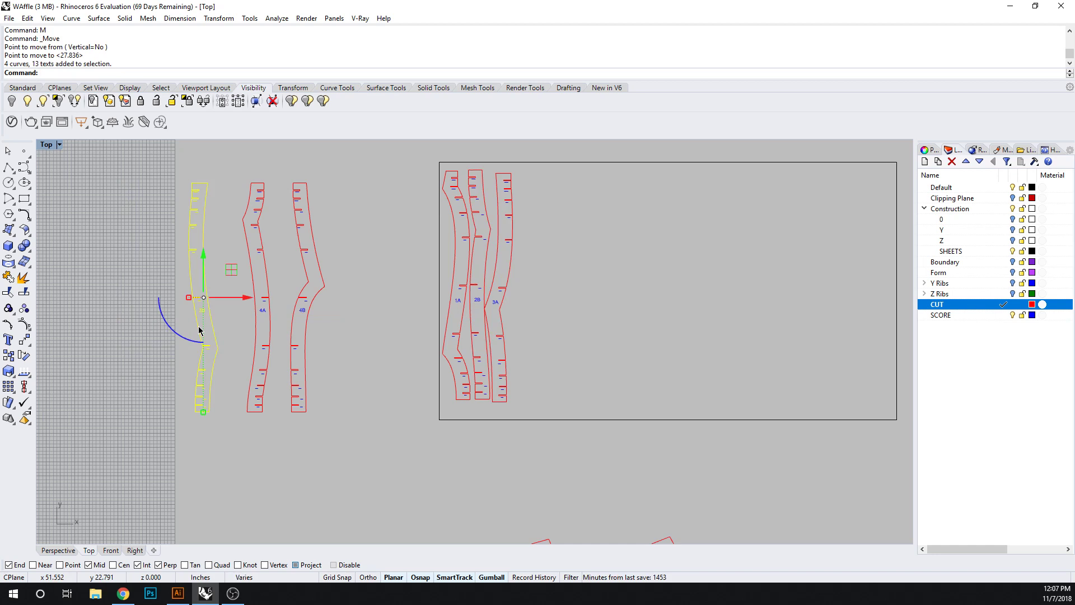
type("m")
key("Return")
left_click(190, 263)
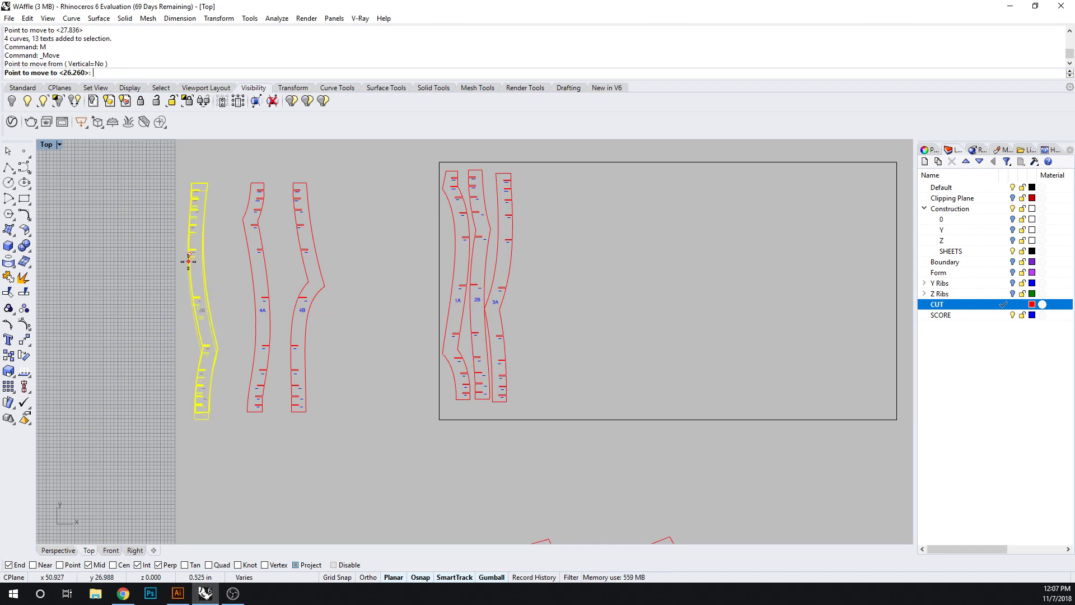
left_click(516, 244)
key("Escape")
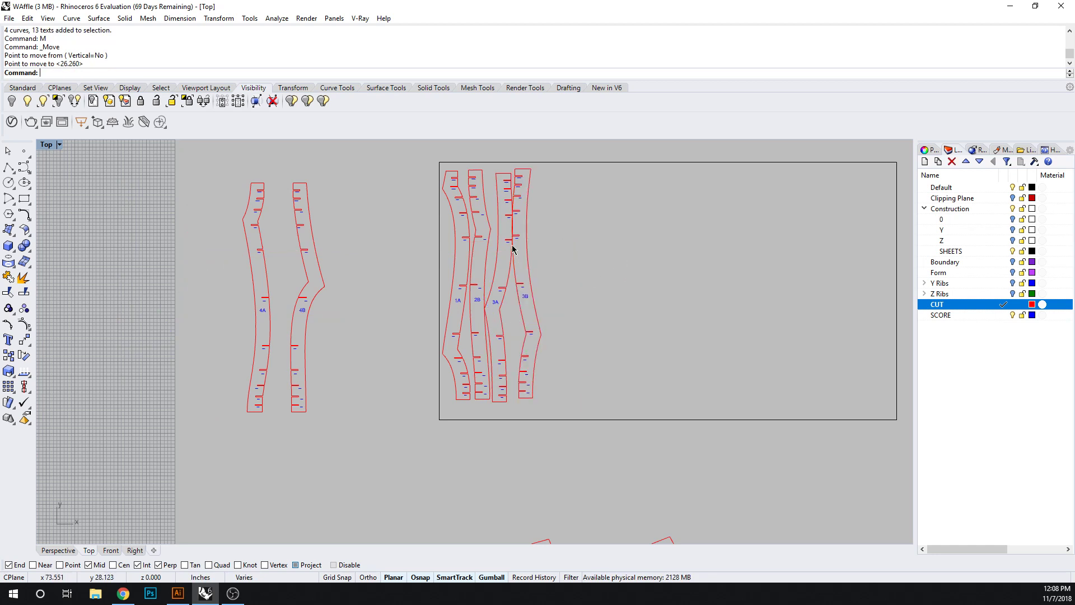
Try to shift rib 3B slightly relative to rib 3A on the sheet.
scroll(537, 251, "up", 6)
left_click_drag(549, 245, 544, 256)
left_click(595, 260)
scroll(482, 275, "up", 6)
scroll(630, 332, "down", 7)
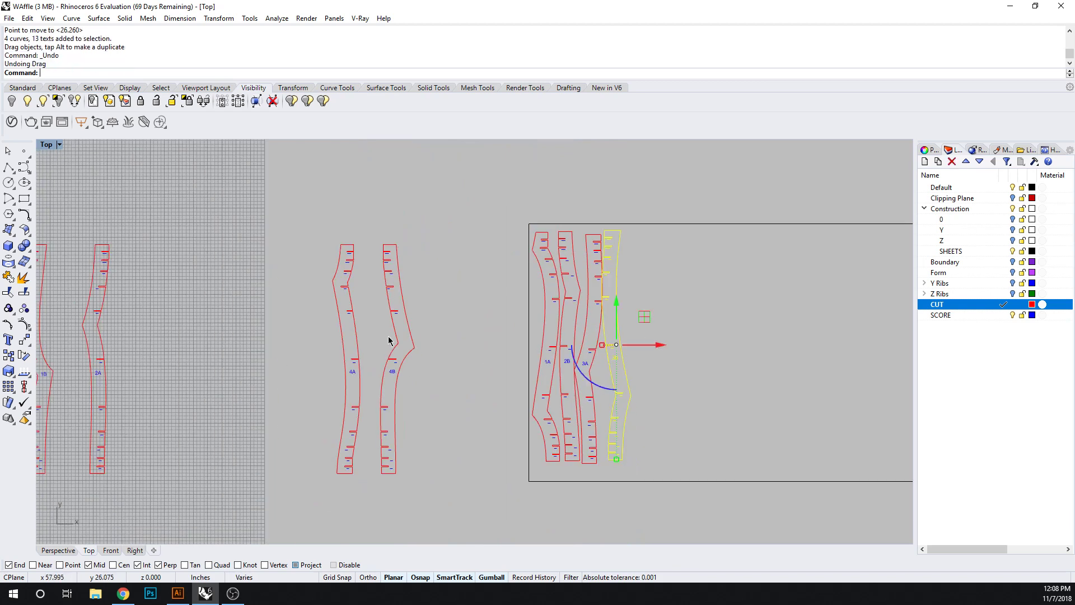
Undo the last drag and try to move rib 3B horizontally away from rib 3A on the sheet.
key("ctrl+z")
left_click(620, 333)
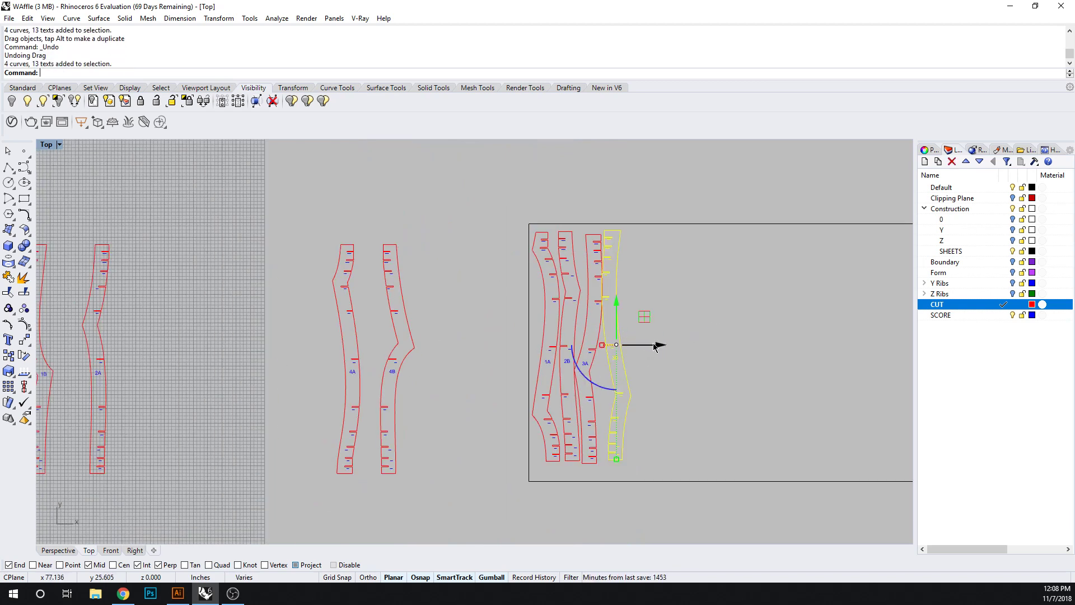
mouse_move(653, 343)
left_mouse_down()
mouse_move(762, 402)
mouse_move(715, 348)
left_mouse_up()
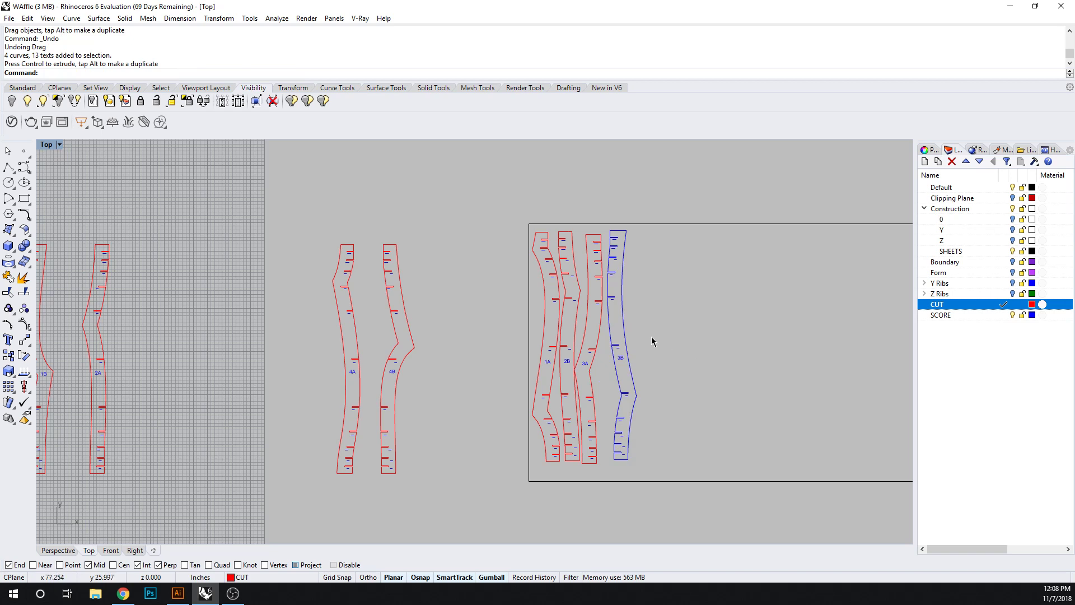
Undo the moves of ribs 3B, 3A, 2B and 1A, returning them to the original row beside the sheet.
key("ctrl+z")
key("ctrl+z")
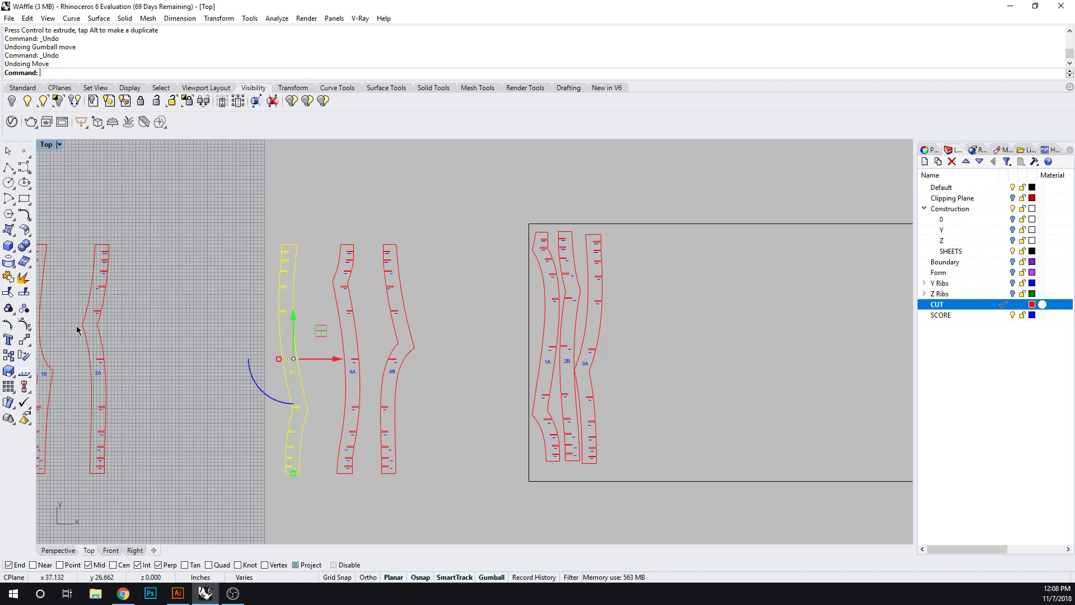
key("Escape")
key("ctrl+z")
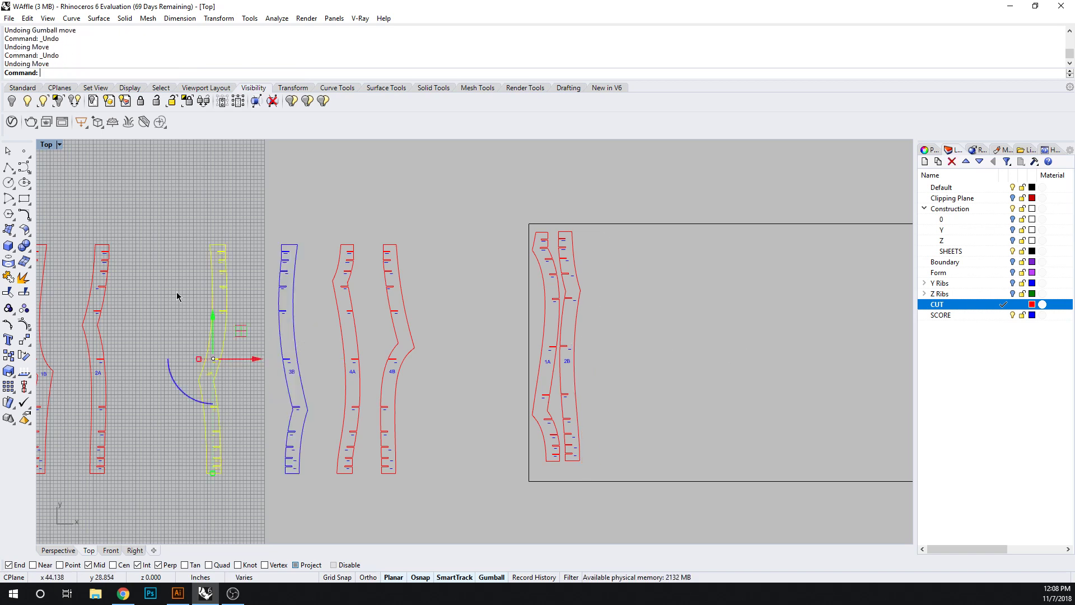
left_click(180, 296)
key("ctrl+z")
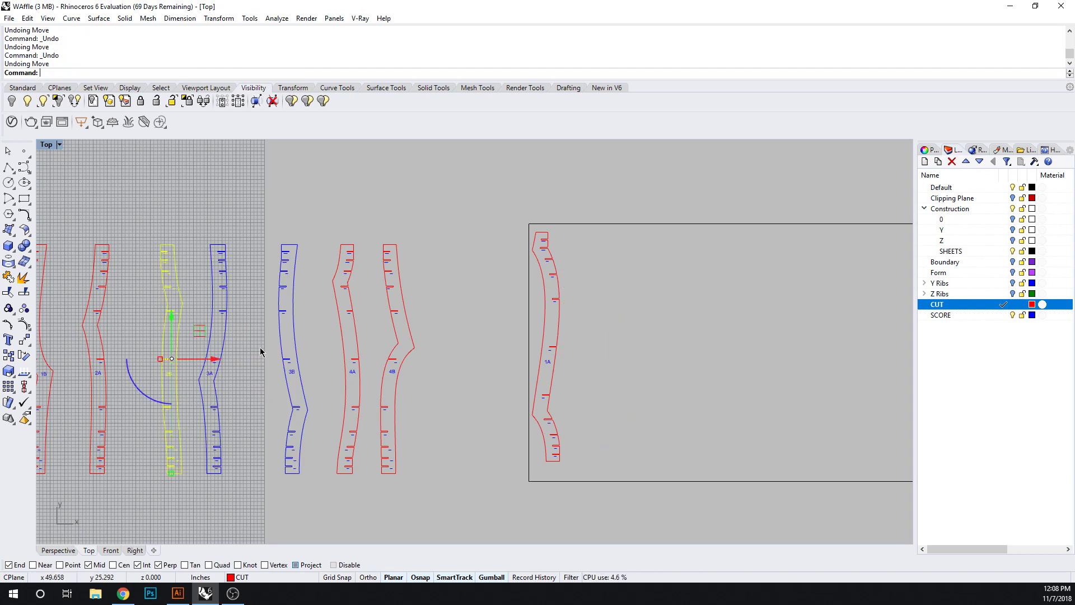
scroll(259, 349, "down", 2)
left_click(251, 399)
right_click_drag(251, 399, 345, 396)
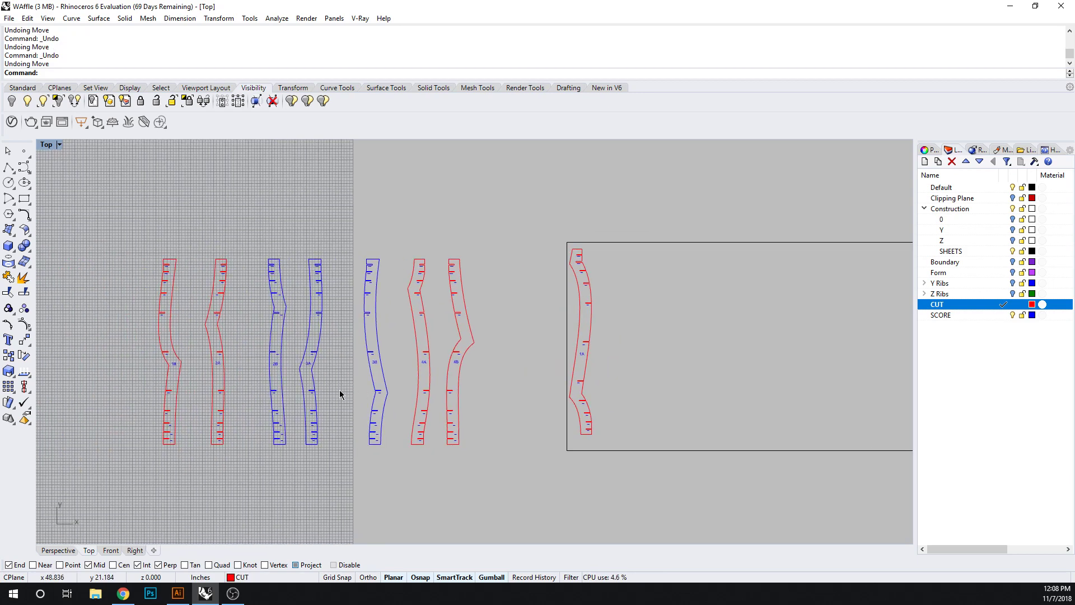
left_click(594, 329)
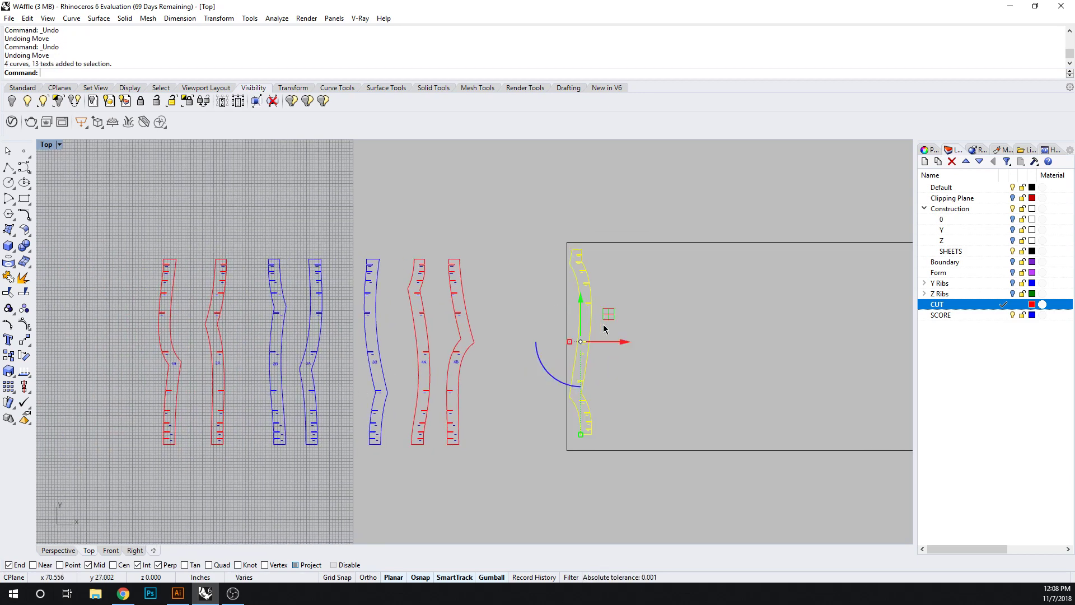
key("Escape")
key("ctrl+z")
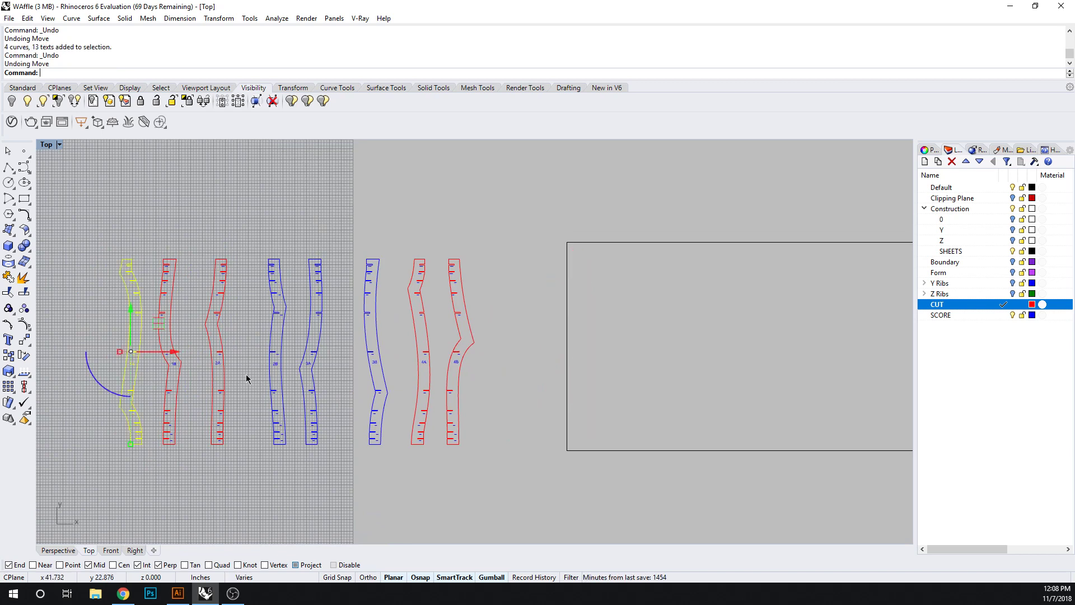
Undo the last groupings of the rib profiles, using rib 1A to check its selection.
key("Escape")
left_click(140, 340)
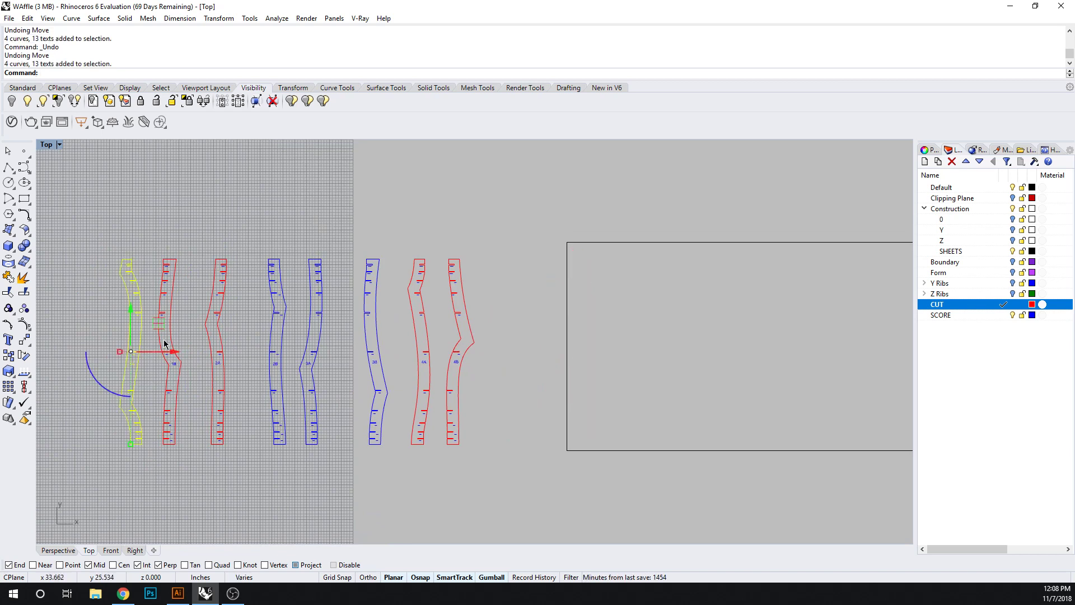
key("ctrl+z")
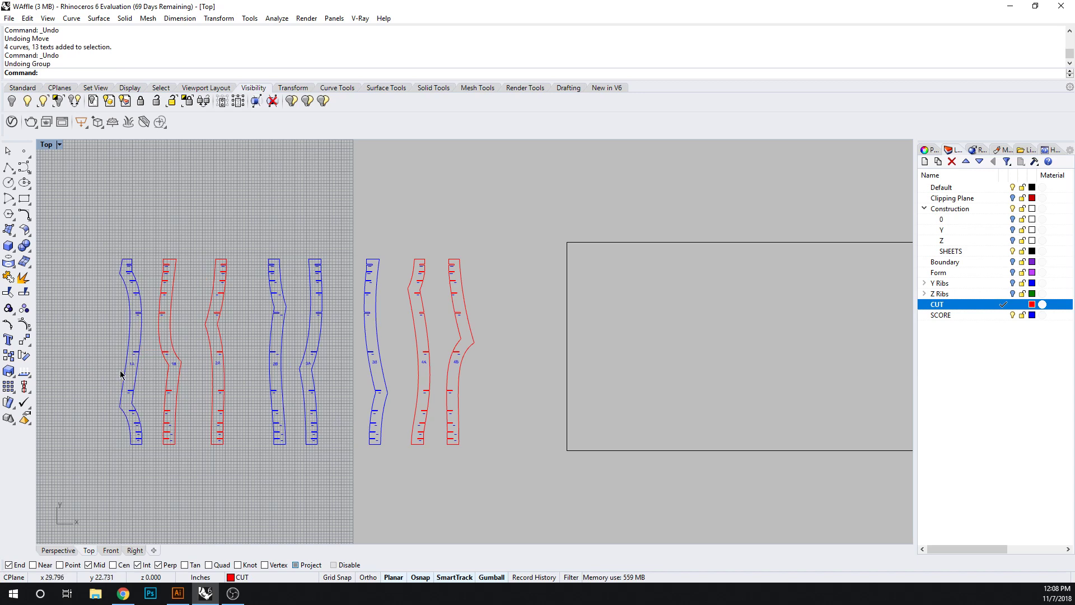
left_click(139, 381)
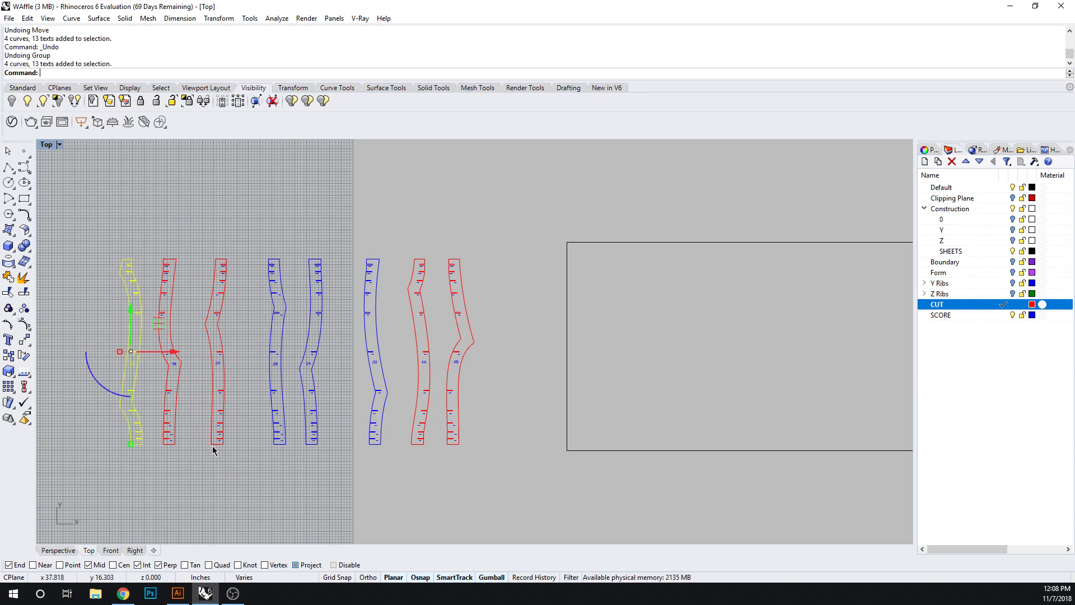
key("ctrl+z")
key("ctrl+z")
key("ctrl+z")
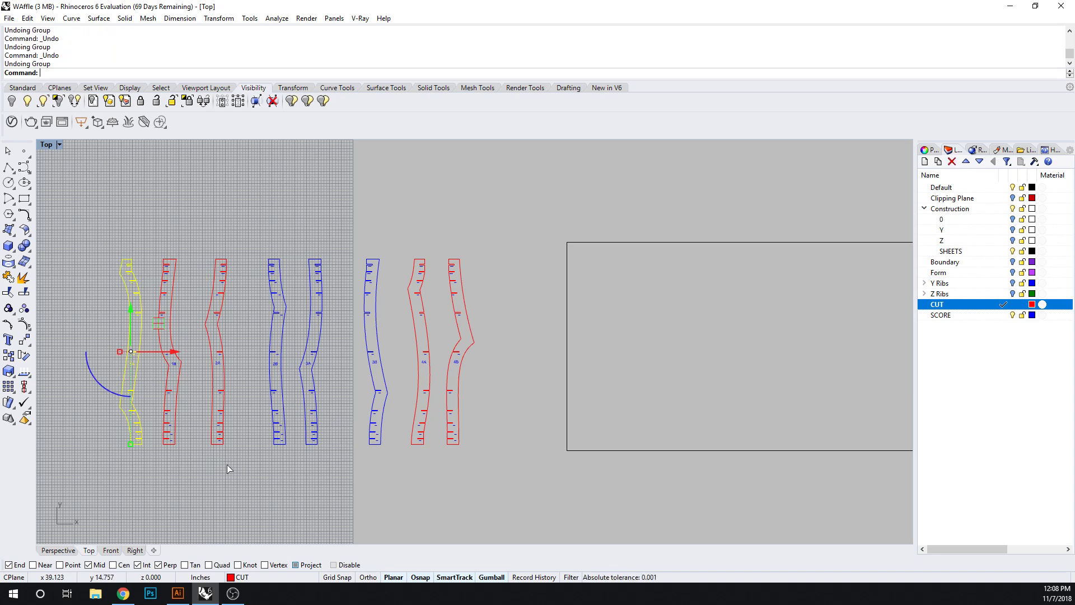
Select all duplicate objects in the drawing with SelDup and delete them.
scroll(227, 470, "down", 5)
left_click(355, 385)
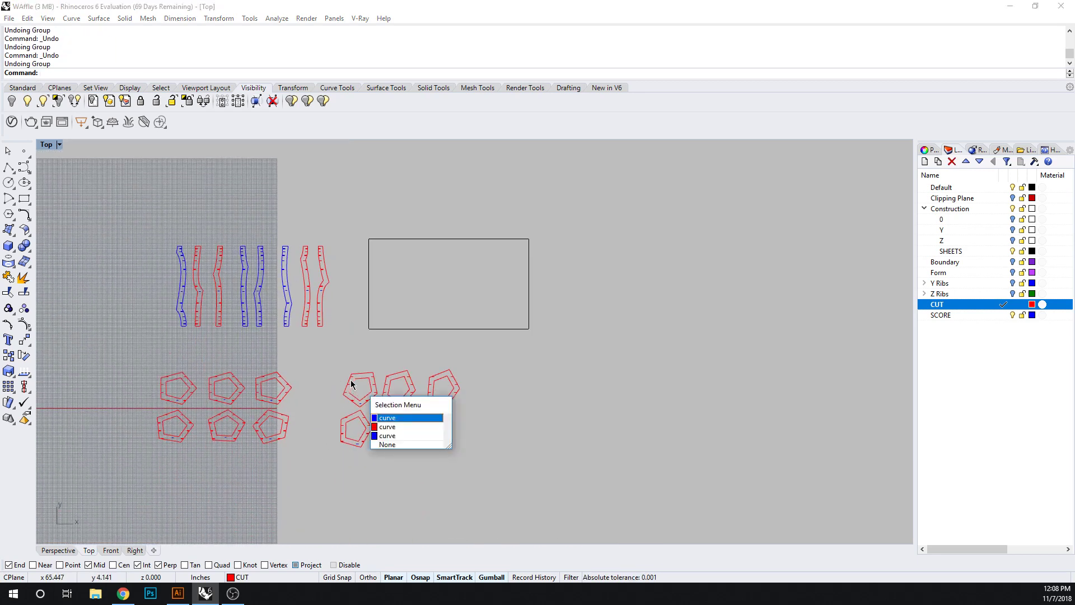
key("Escape")
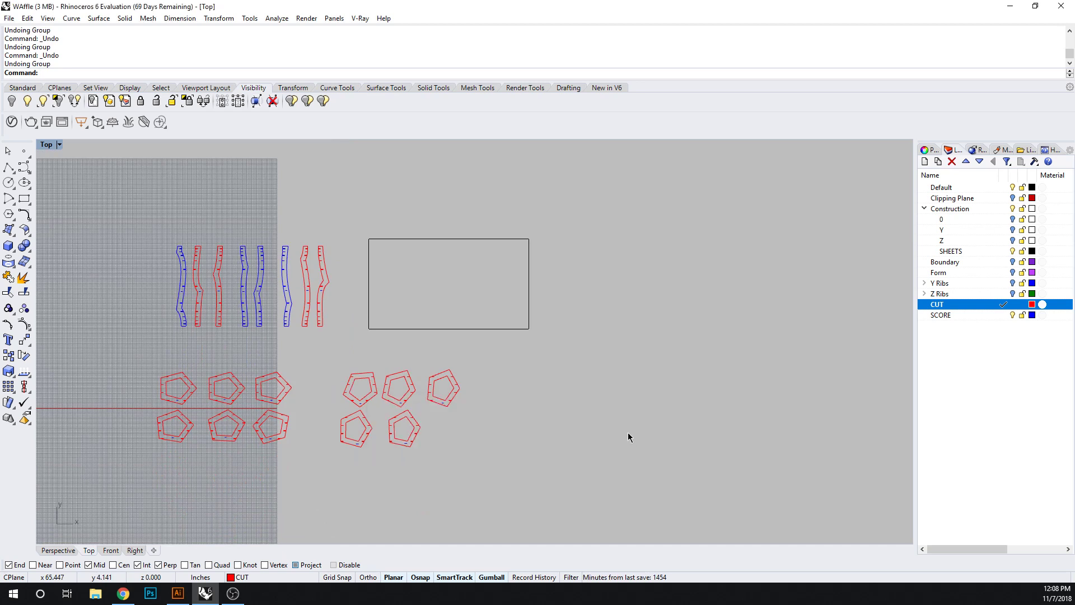
type("SelDup")
key("Return")
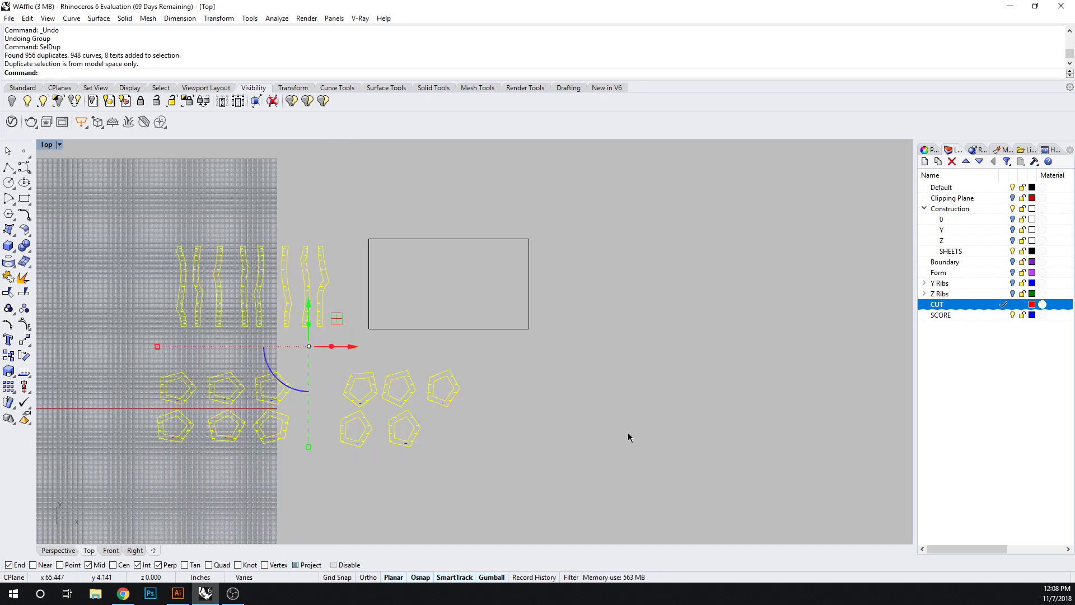
key("Delete")
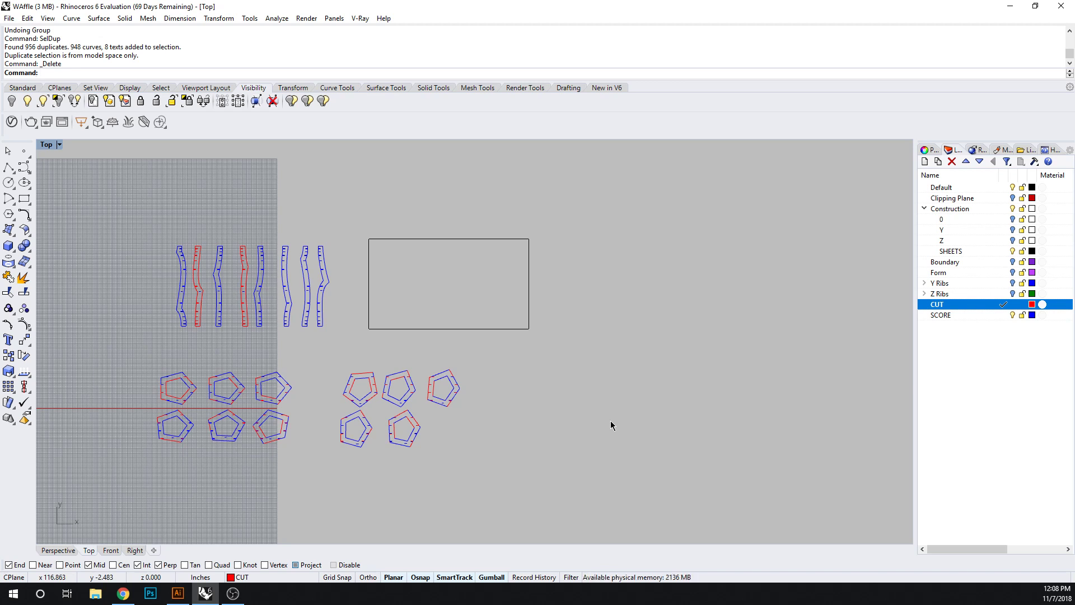
Delete all remaining long rib profiles and pentagonal rib profiles, keeping only the sheet rectangle.
right_click_drag(606, 423, 651, 403)
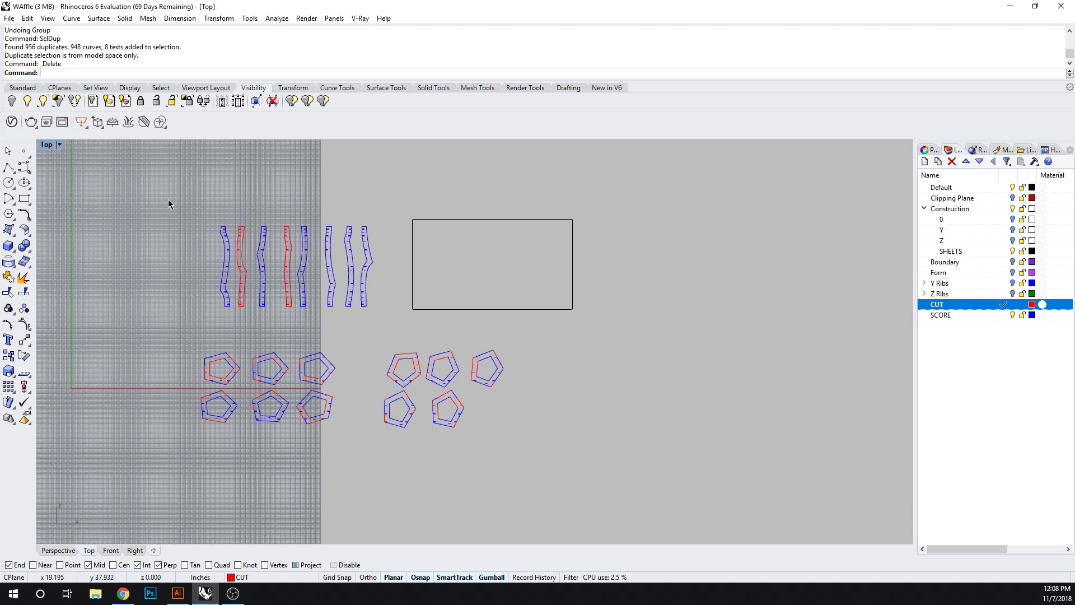
left_click_drag(168, 199, 396, 331)
key("Delete")
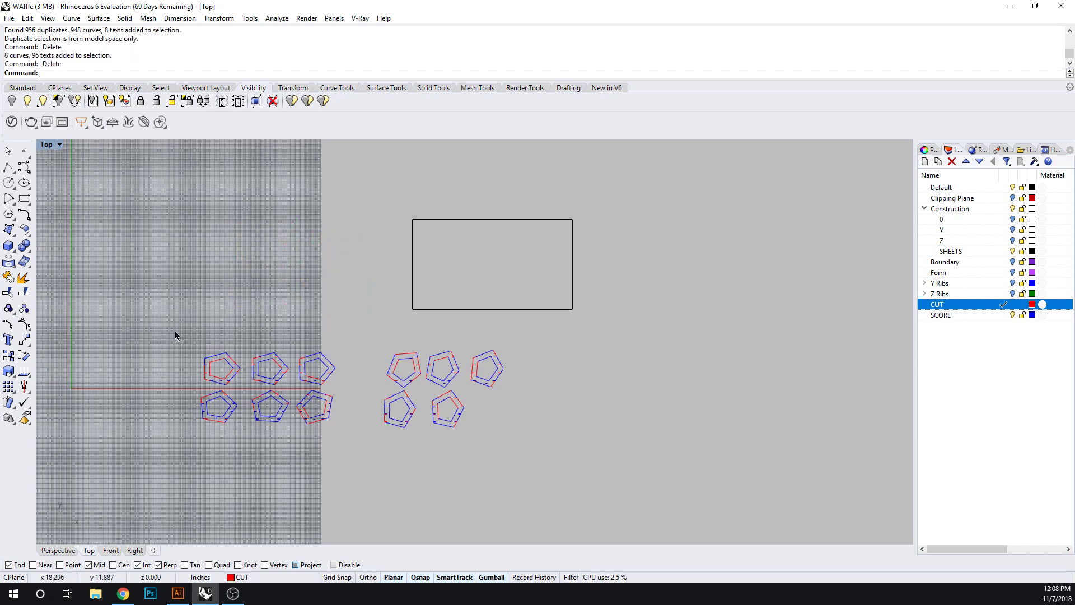
left_click_drag(161, 328, 637, 516)
key("Delete")
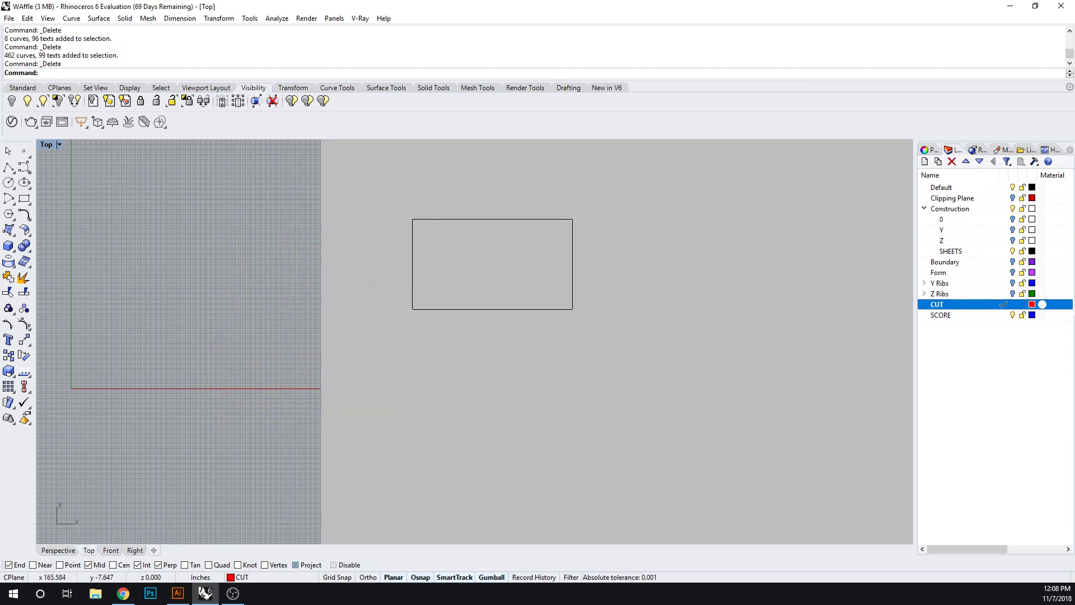
Show the Y Ribs and Z Ribs layers together with their Y PROFILE LASER and Z PROFILE LASER sublayers.
left_click(1013, 282)
left_click(1012, 294)
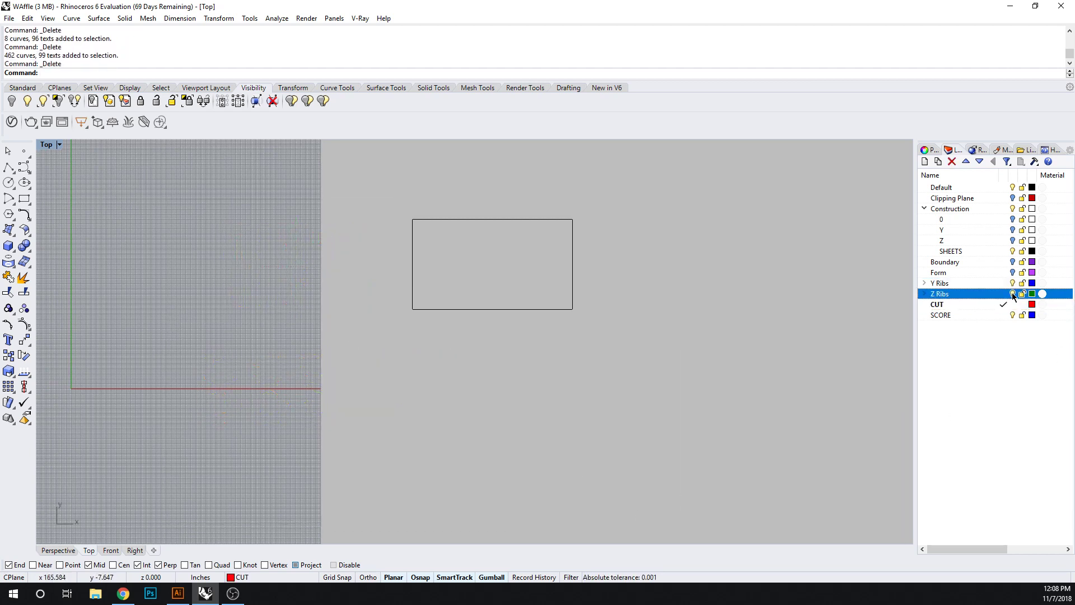
left_click(925, 284)
left_click(1012, 336)
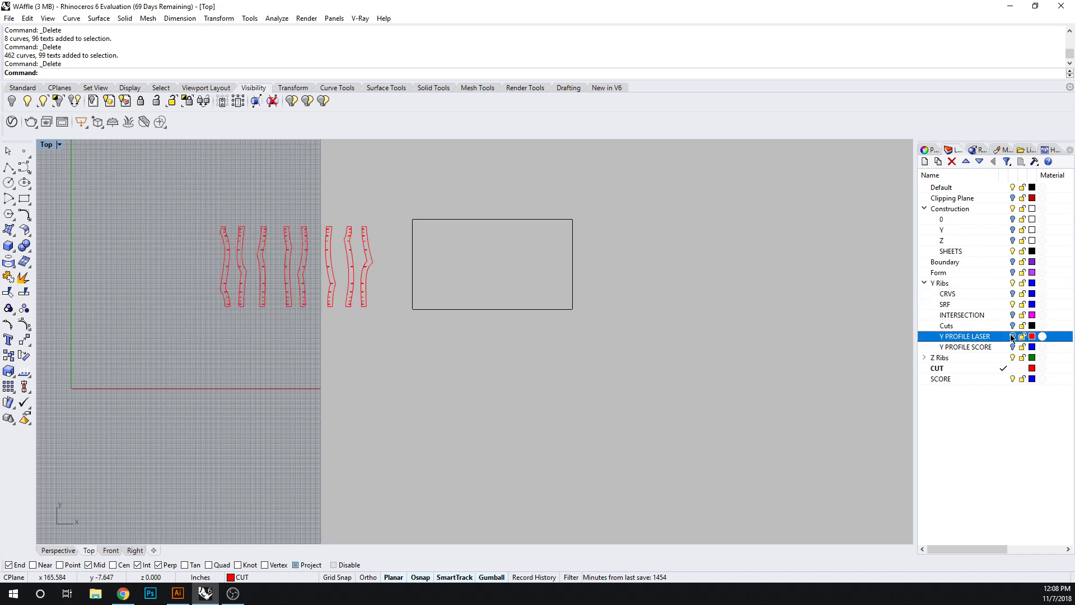
left_click(1013, 347)
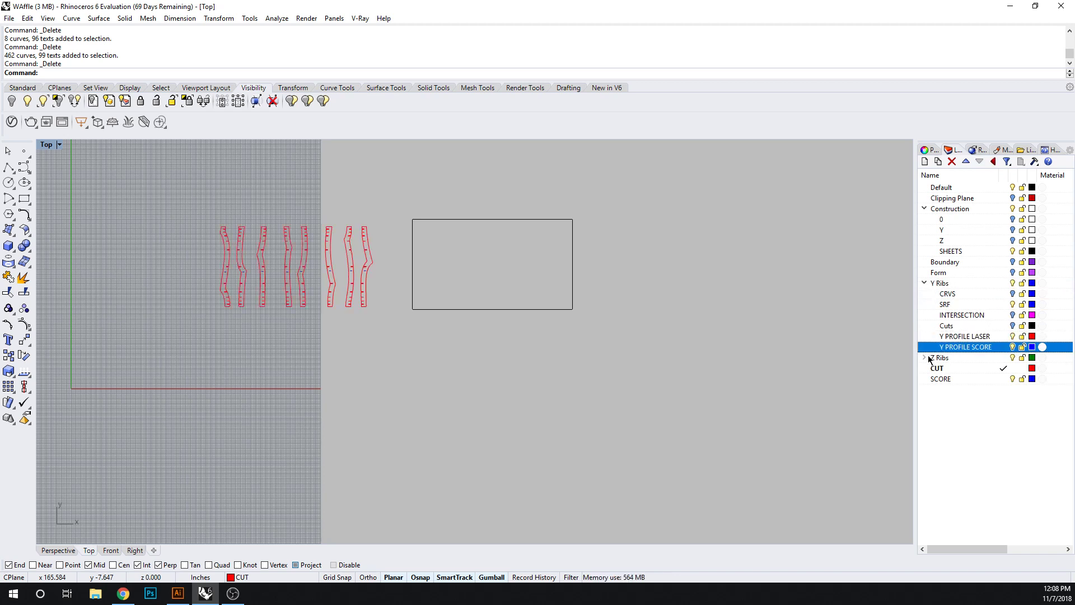
left_click(1013, 347)
left_click(926, 358)
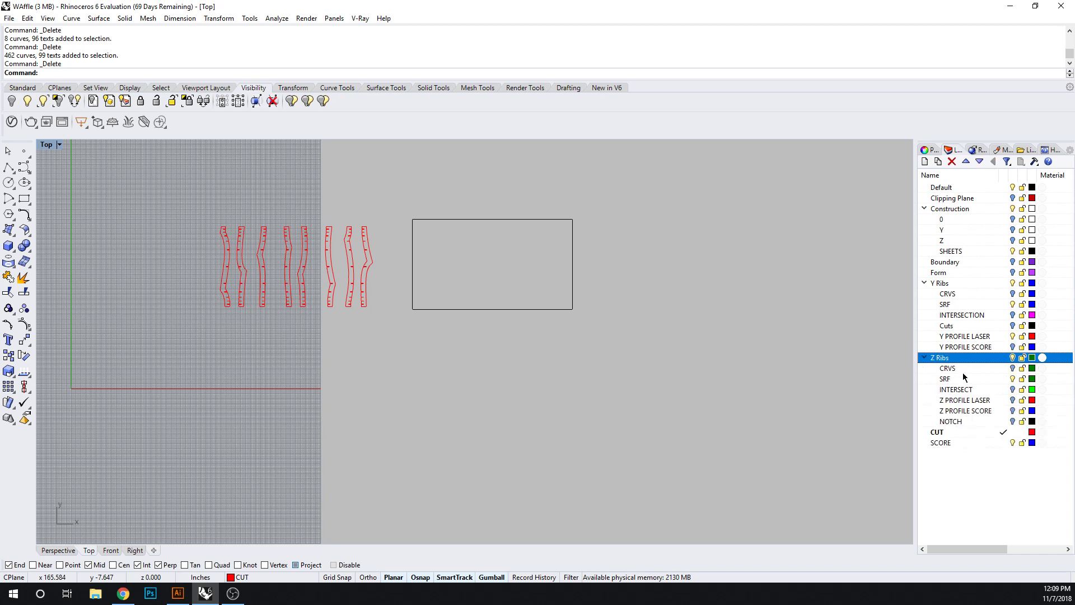
left_click(1013, 402)
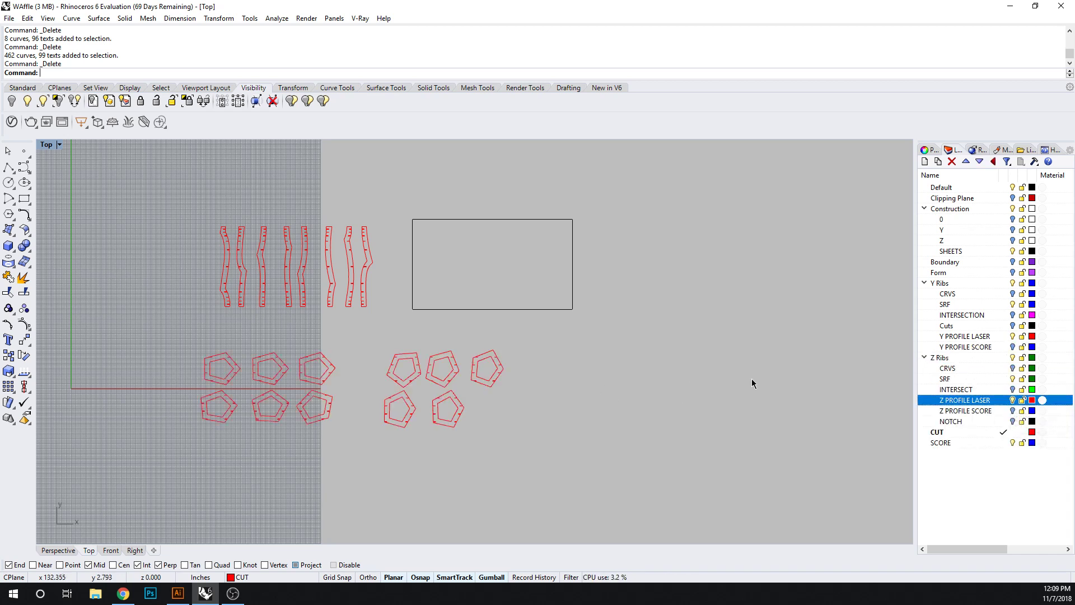
Copy all objects on the Y PROFILE LASER and Z PROFILE LASER layers to the CUT layer.
right_click(966, 337)
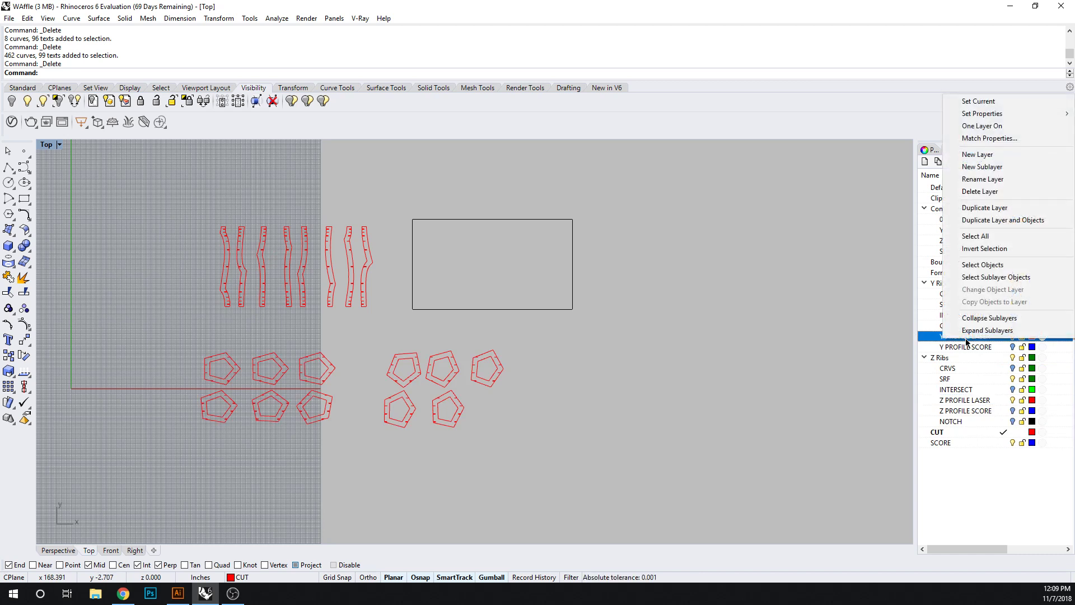
left_click(1004, 266)
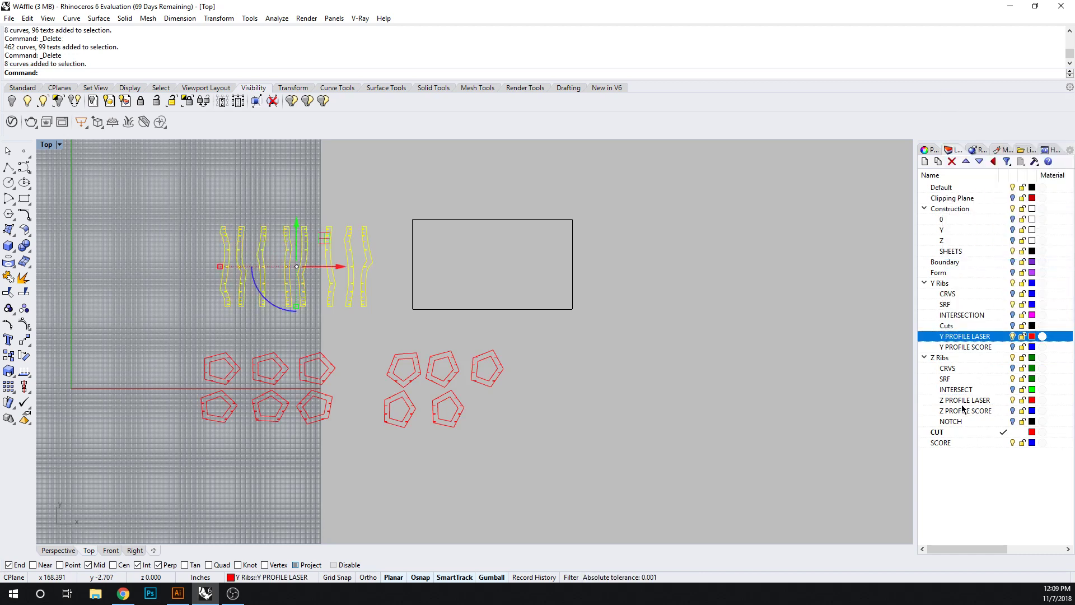
left_click(963, 400)
right_click(963, 400)
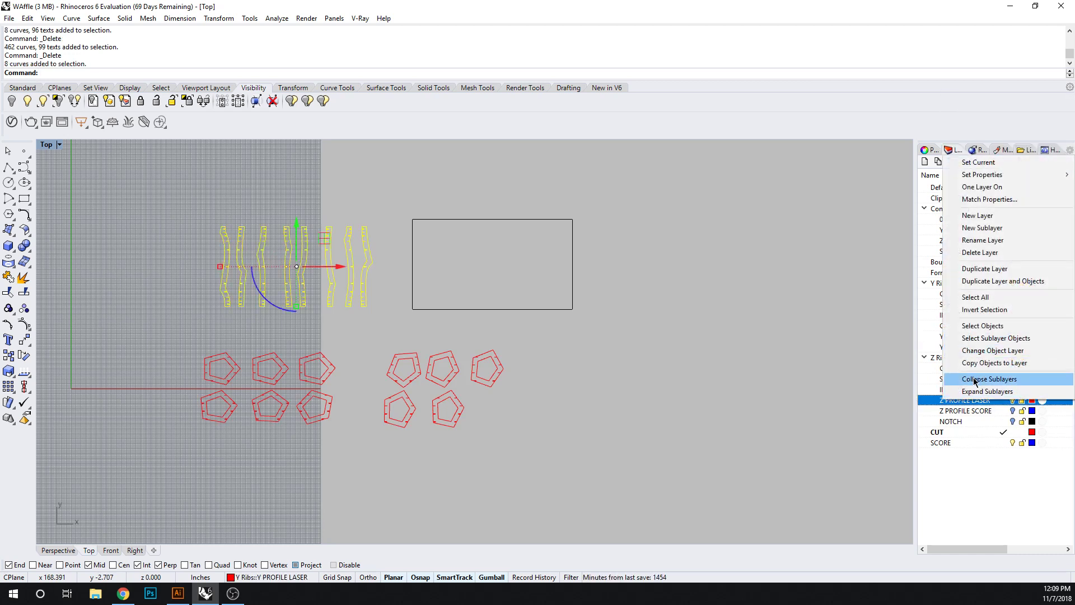
left_click(975, 327)
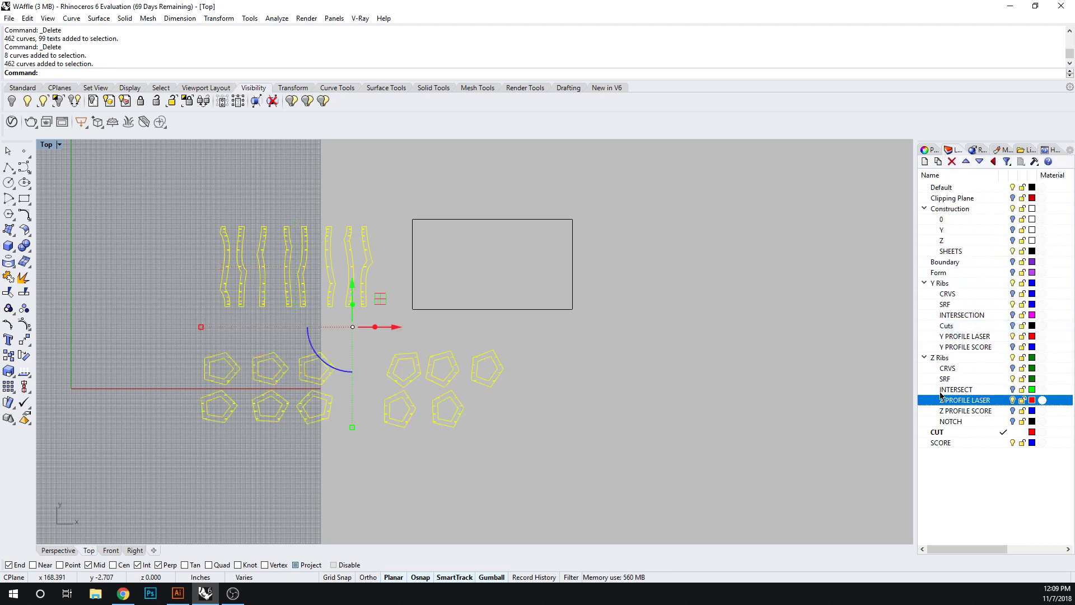
left_click(974, 433)
right_click(972, 433)
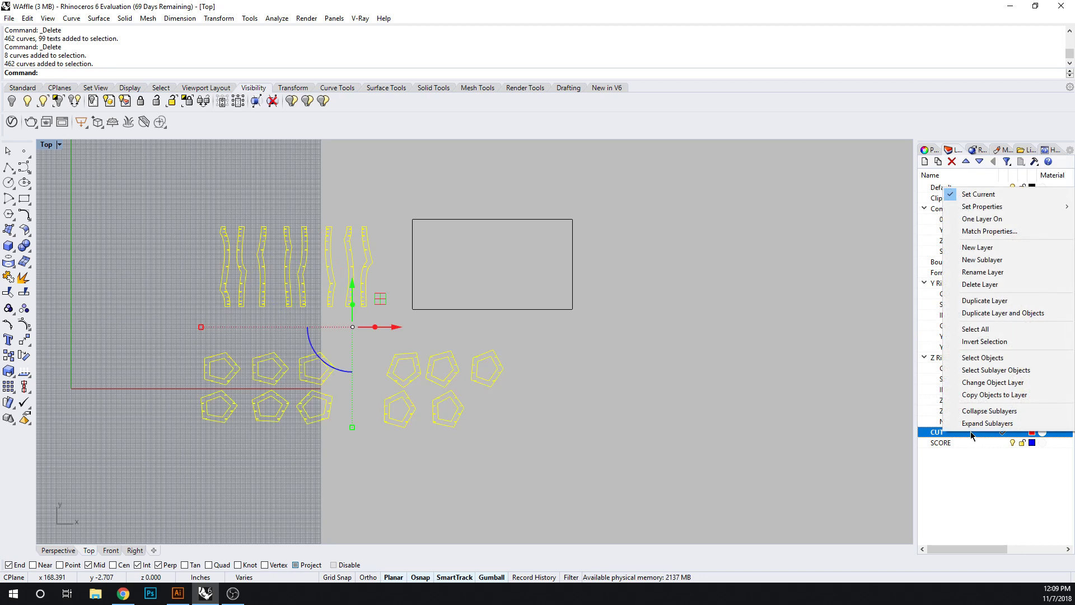
left_click(981, 396)
left_click(723, 368)
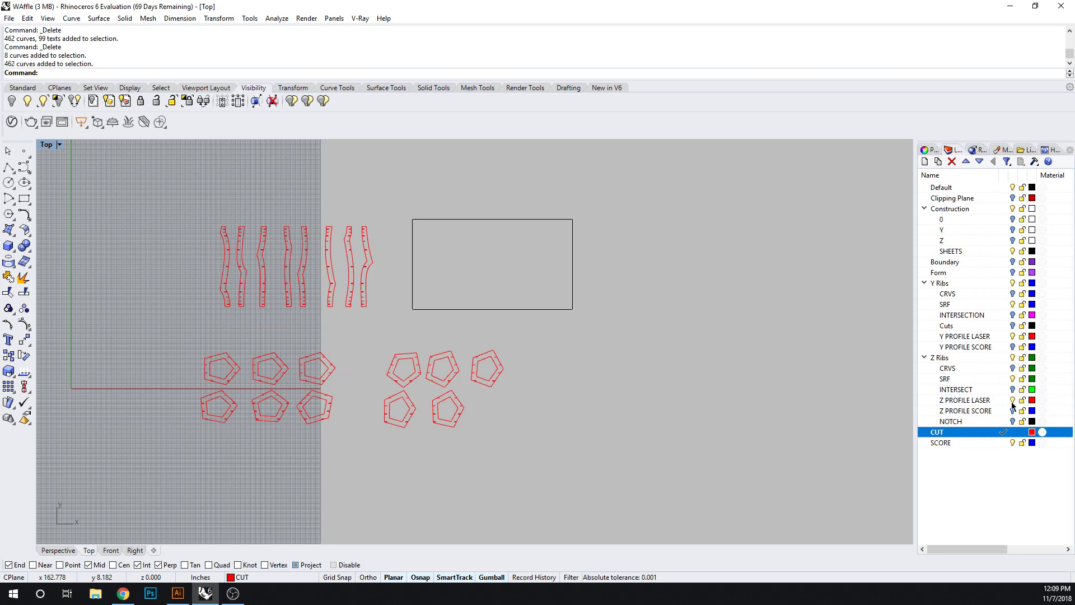
Hide the Y and Z PROFILE LASER layers and show the Y PROFILE SCORE and Z PROFILE SCORE layers.
left_click(1011, 401)
left_click(1012, 336)
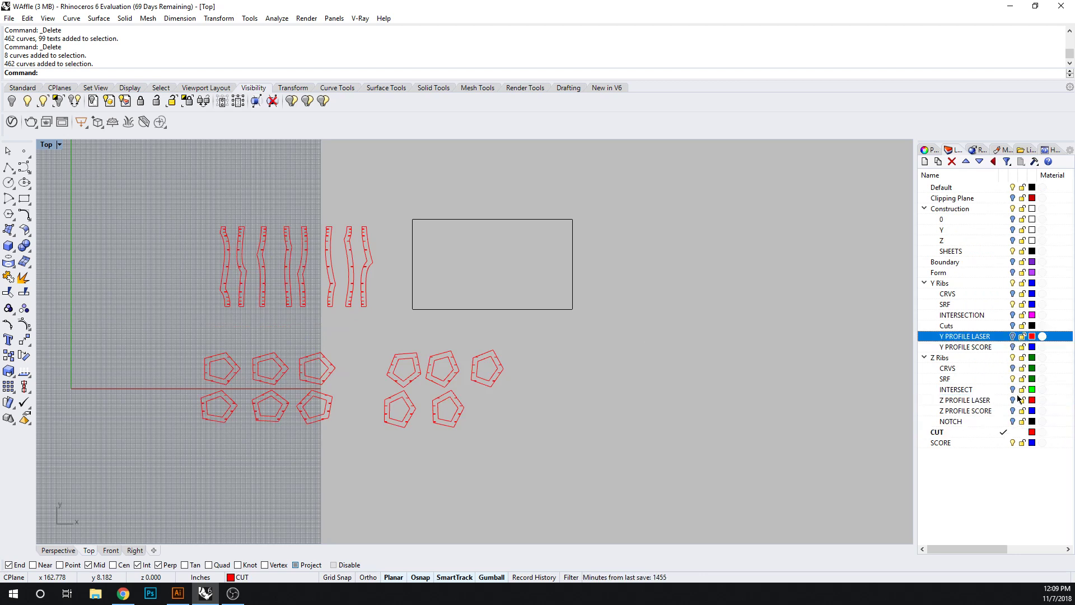
left_click(1006, 347)
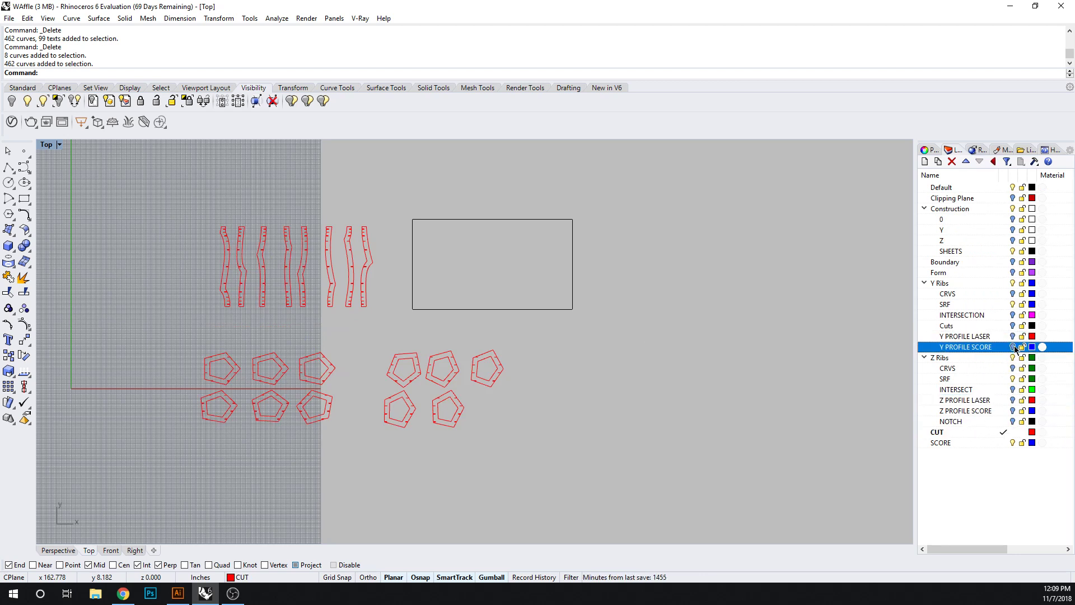
left_click(1012, 347)
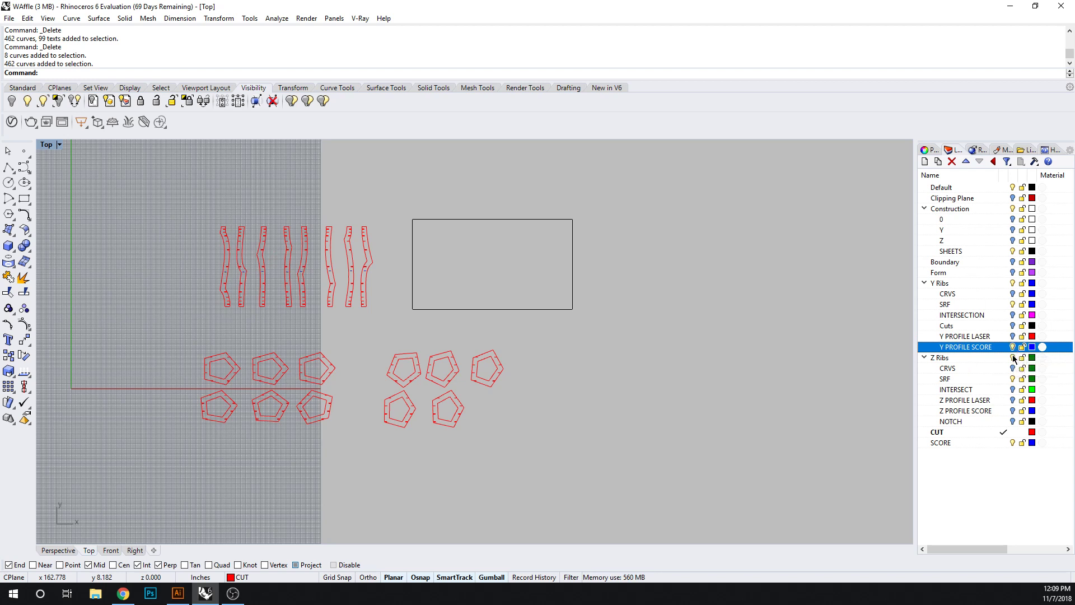
left_click(1013, 411)
Copy all objects on the Y PROFILE SCORE and Z PROFILE SCORE layers to the SCORE layer.
right_click(968, 349)
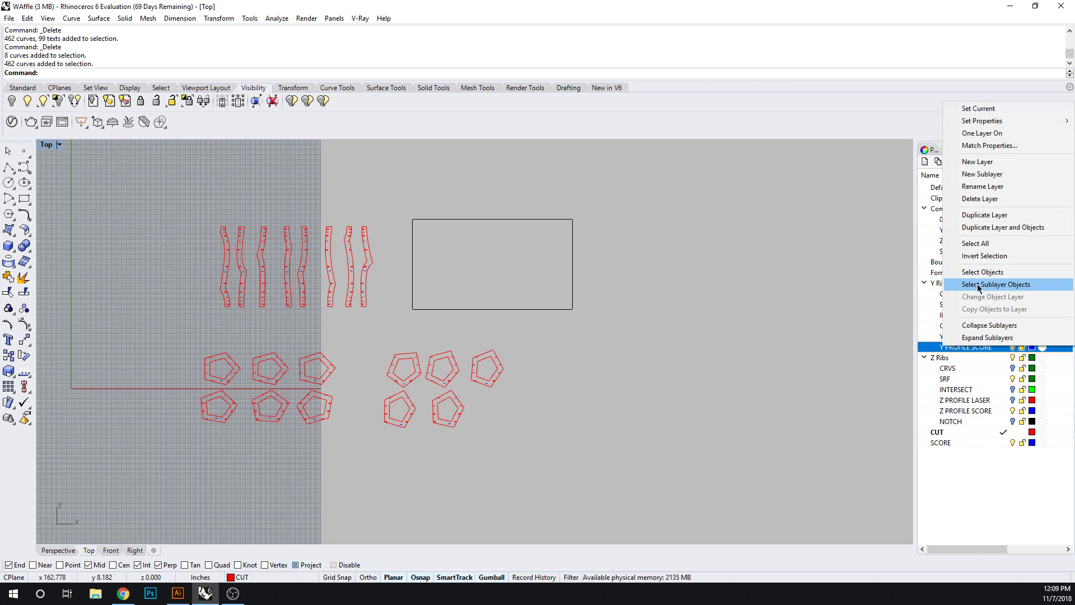
left_click(983, 272)
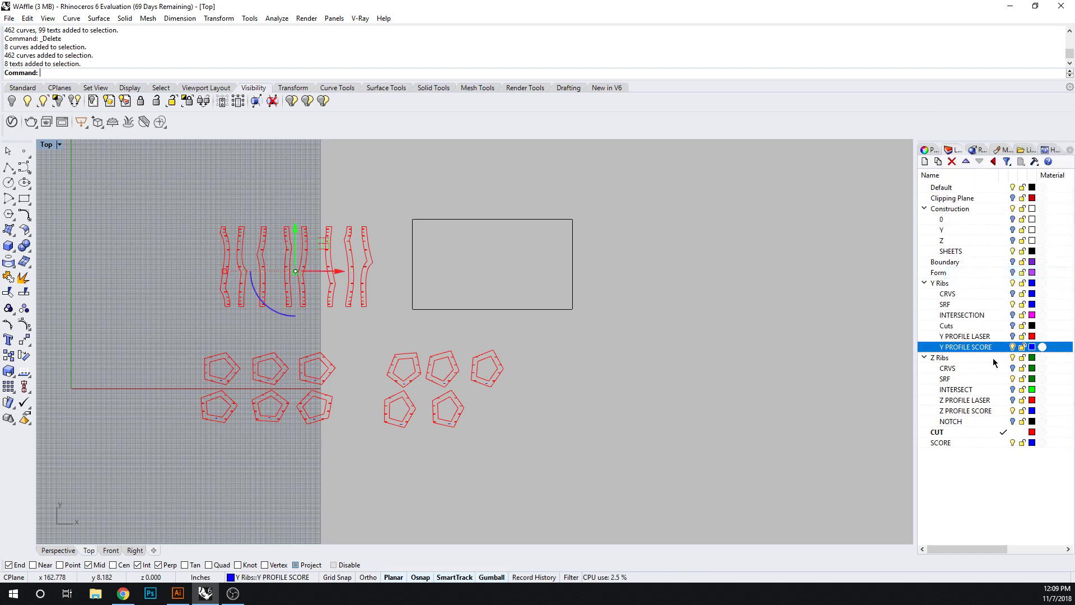
right_click(972, 411)
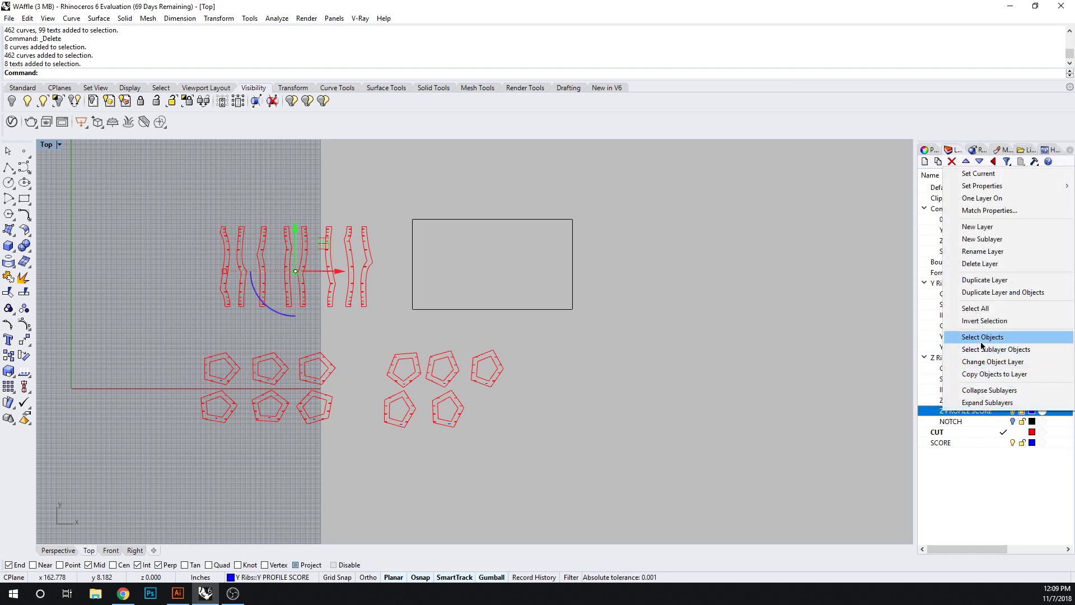
left_click(981, 337)
right_click(957, 443)
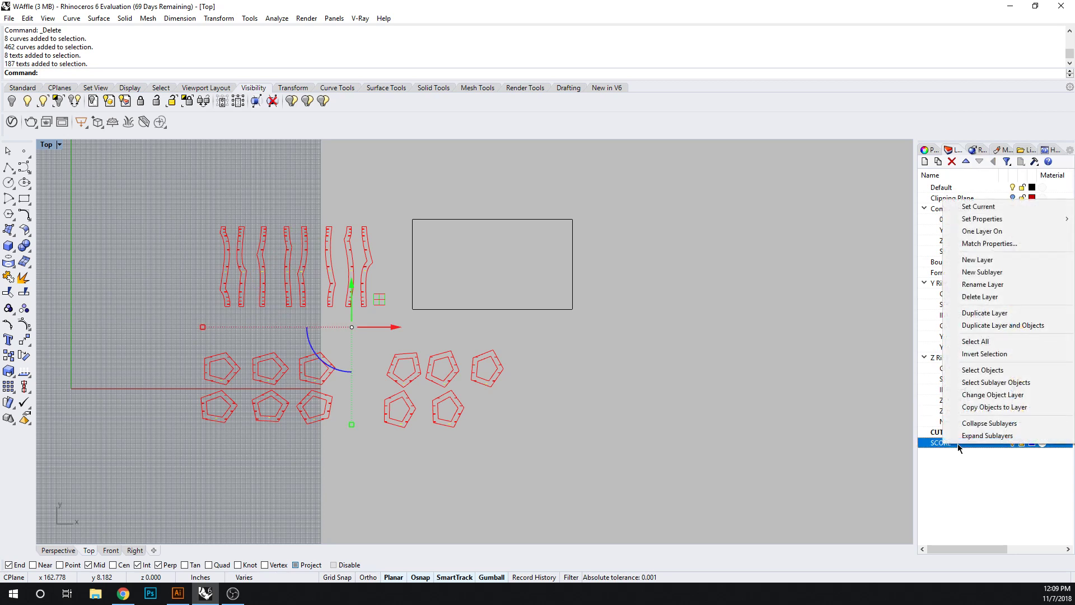
left_click(971, 409)
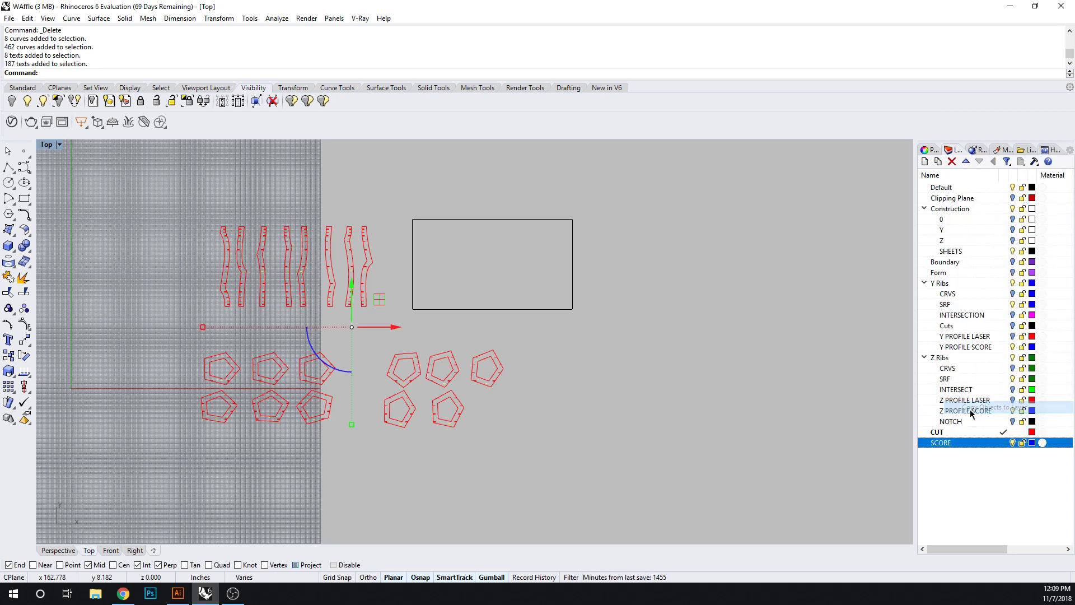
Collapse the Y Ribs and Z Ribs layers and hide both of them.
left_click(925, 284)
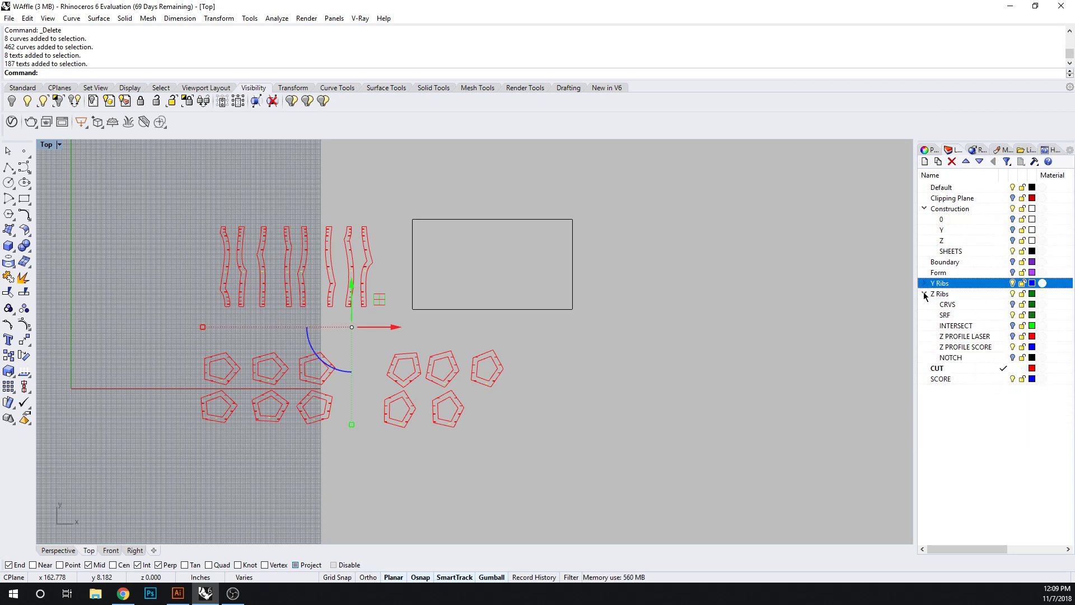
left_click(925, 295)
left_click(1013, 294)
left_click(1013, 283)
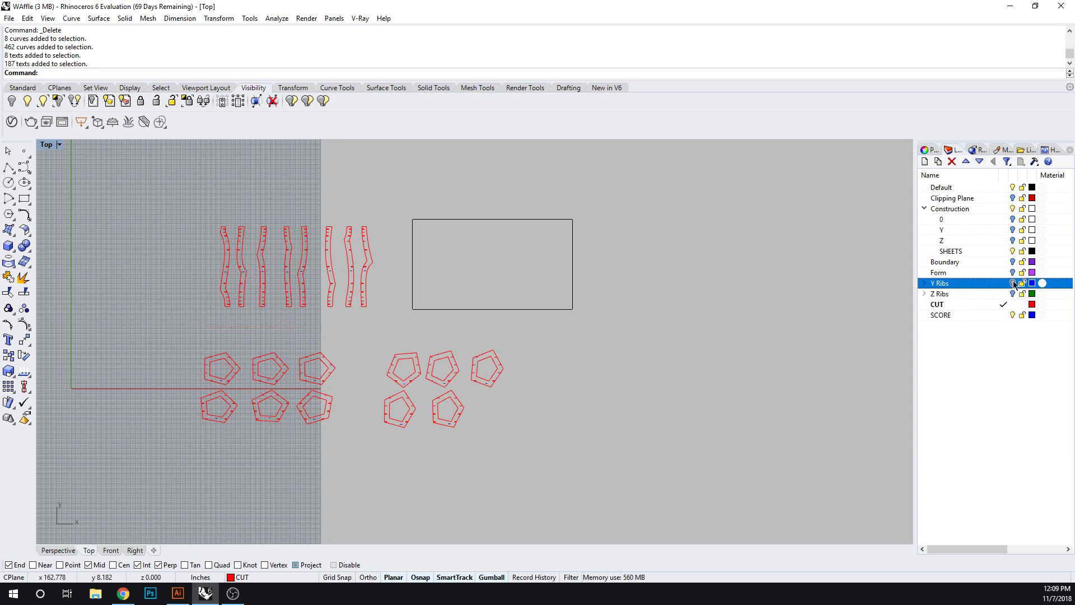
Group rib 1A with its notch labels and move it inside the sheet rectangle near its upper-left corner.
scroll(255, 396, "up", 2)
scroll(253, 388, "up", 8)
scroll(207, 334, "down", 4)
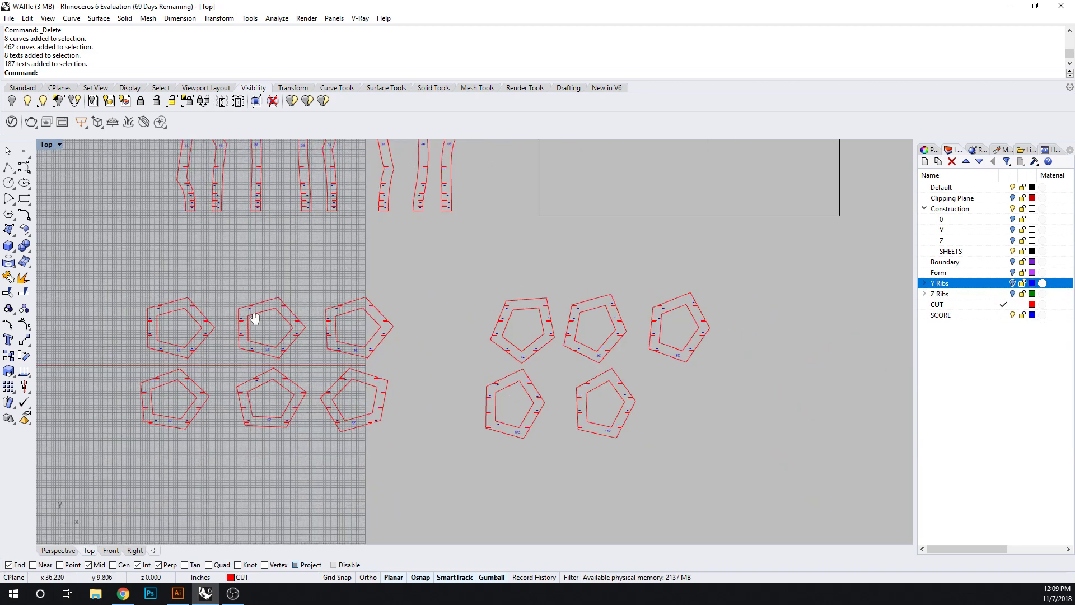
right_click_drag(255, 317, 312, 487)
scroll(228, 269, "up", 4)
left_click_drag(213, 181, 270, 476)
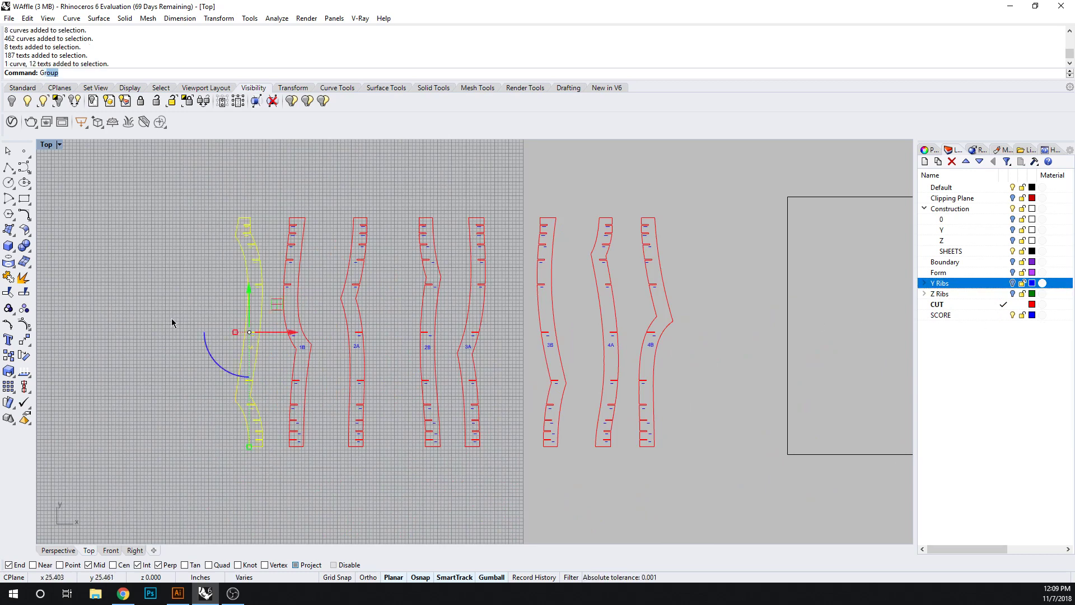
type("Gr")
key("Return")
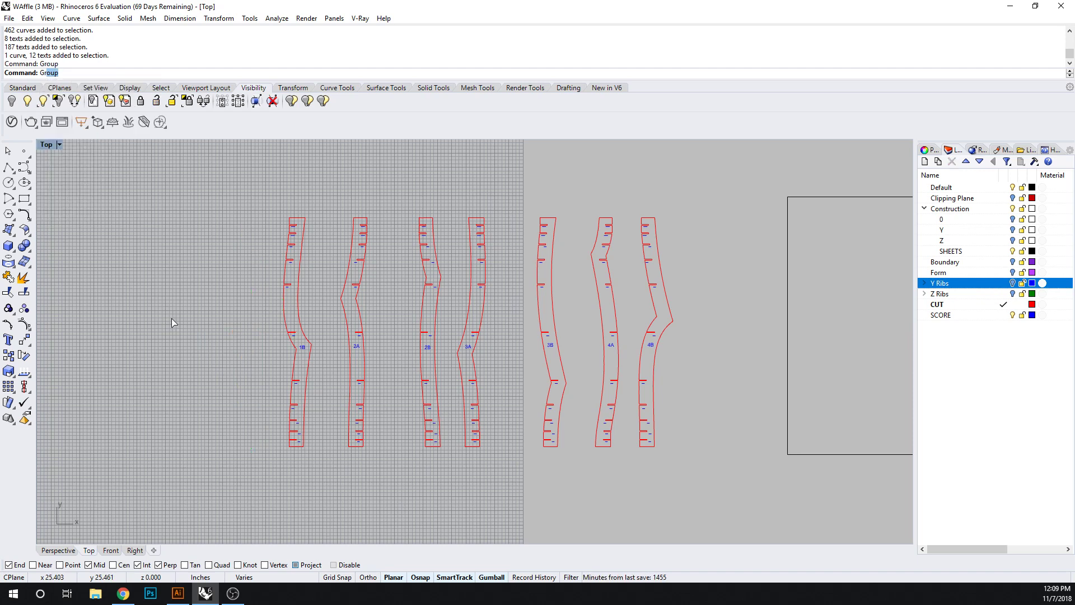
type("M")
key("Return")
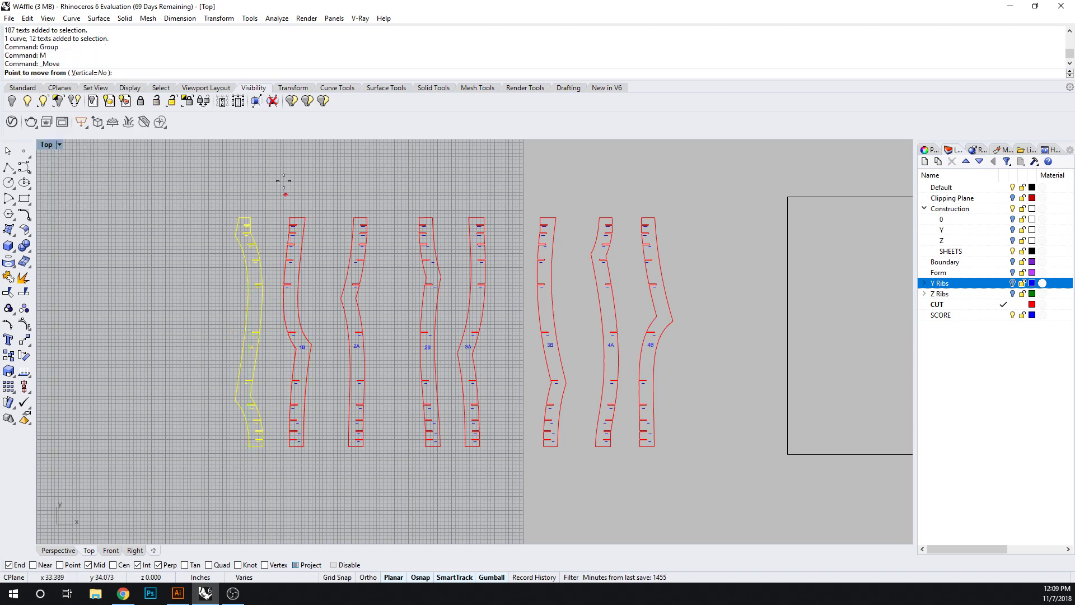
left_click(239, 218)
left_click(797, 206)
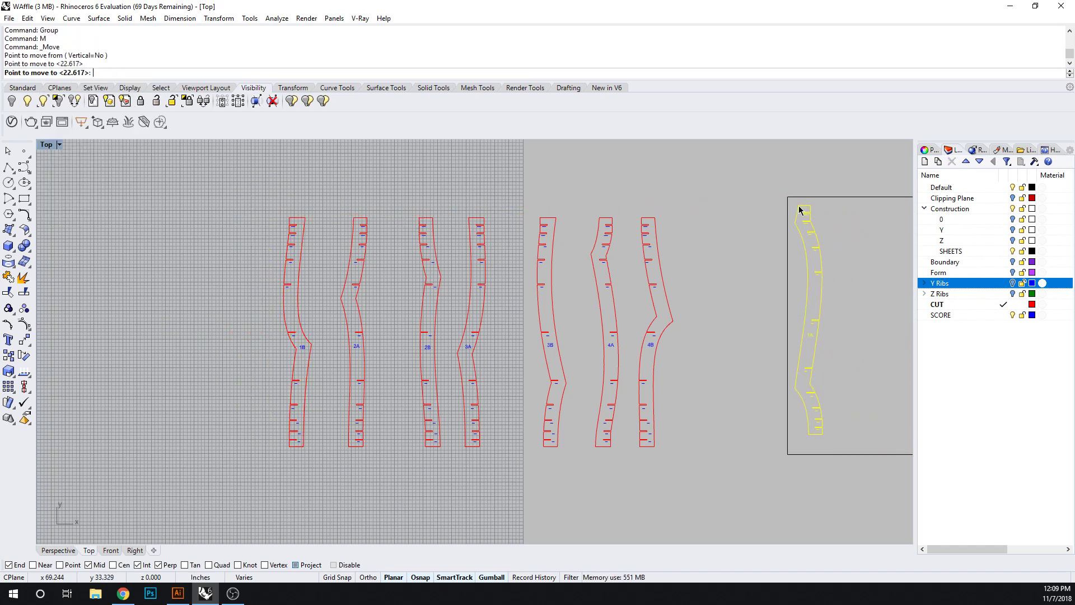
left_click(330, 191)
Group rib 1B with its labels and move it onto the sheet just right of rib 1A.
left_click_drag(239, 182, 337, 511)
type("Group")
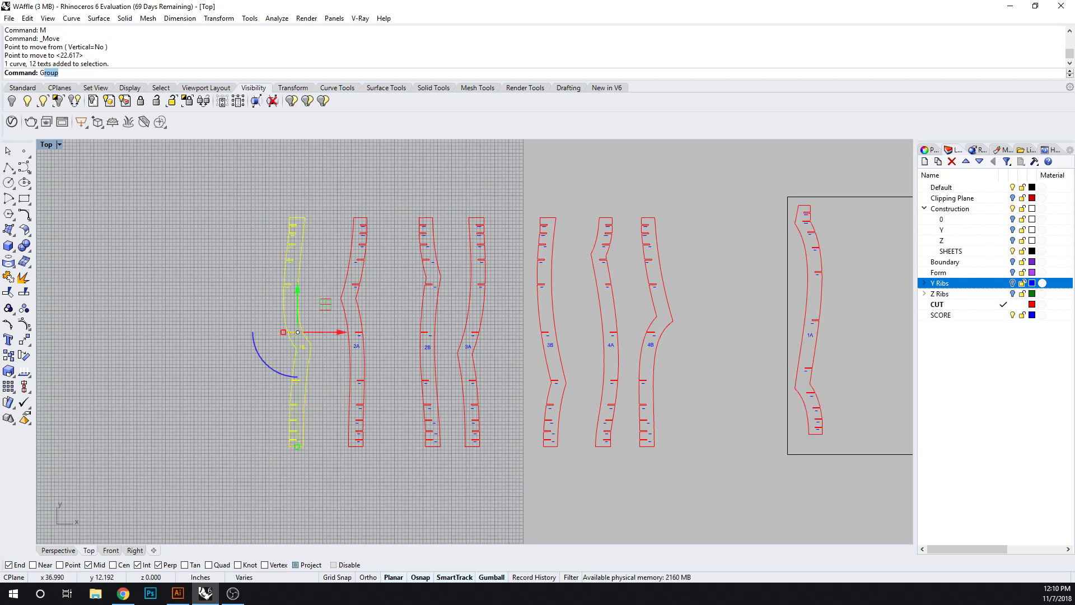
key("Return")
type("M")
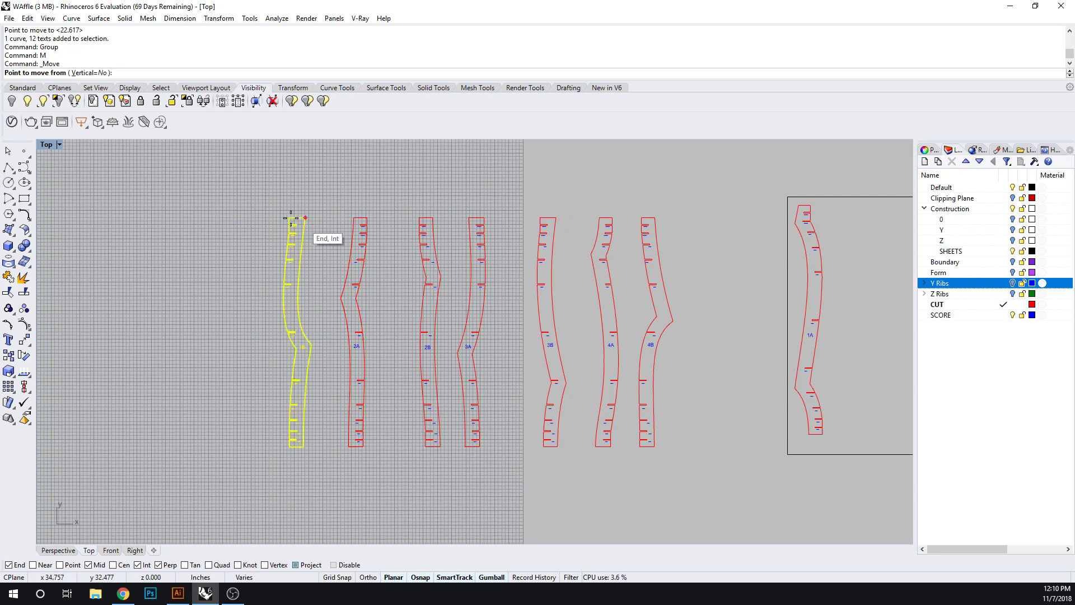
key("Return")
left_click(290, 218)
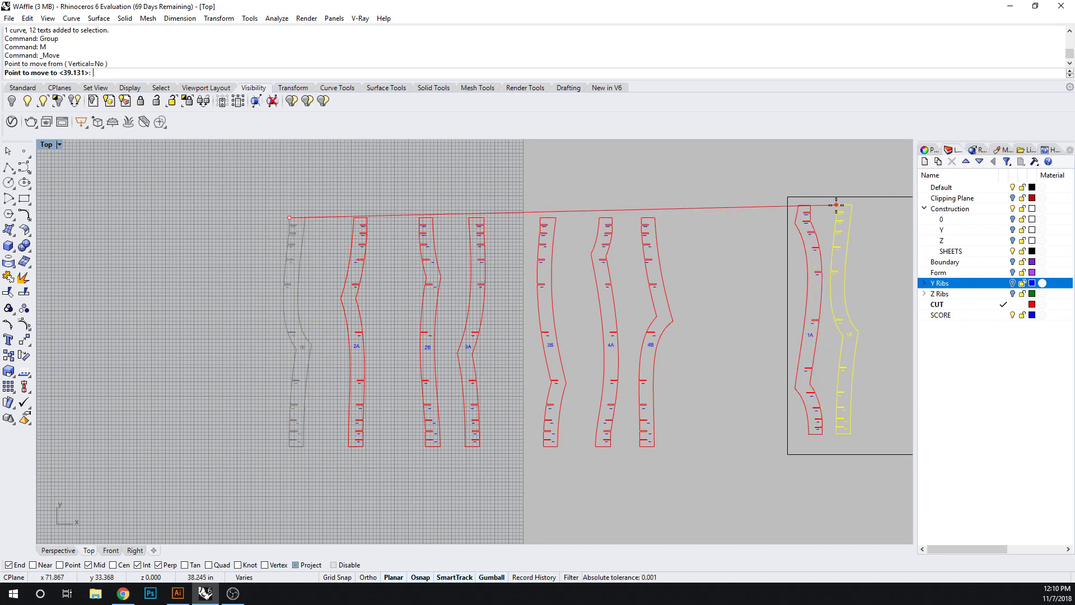
left_click(836, 205)
Group rib 2A with its labels and, with Ortho turned on, move it horizontally onto the sheet beside rib 1B.
left_click_drag(288, 180, 390, 483)
type("Group")
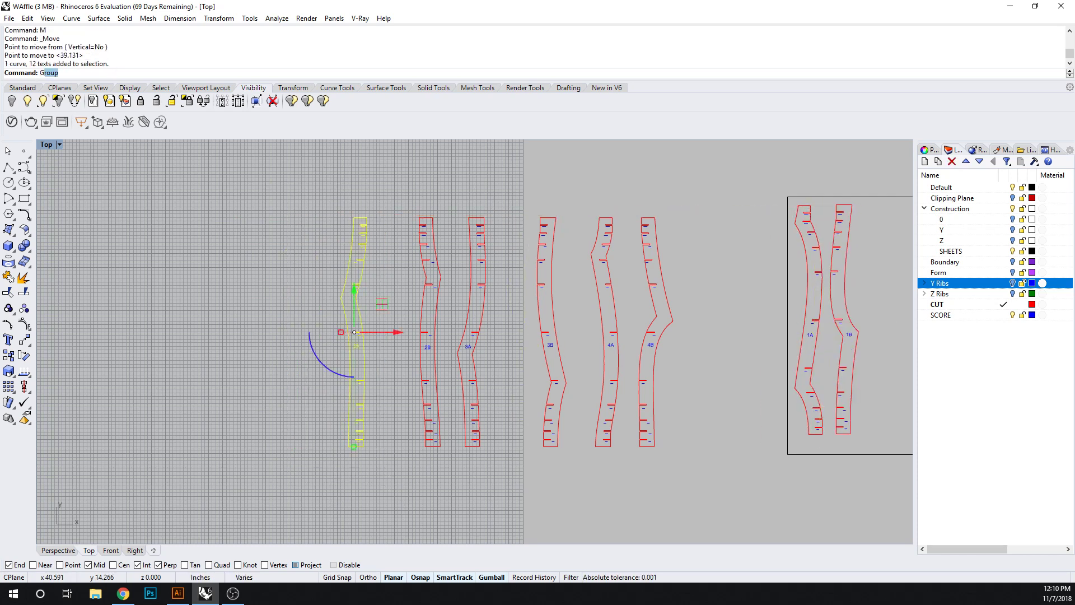
key("Return")
type("M")
key("Return")
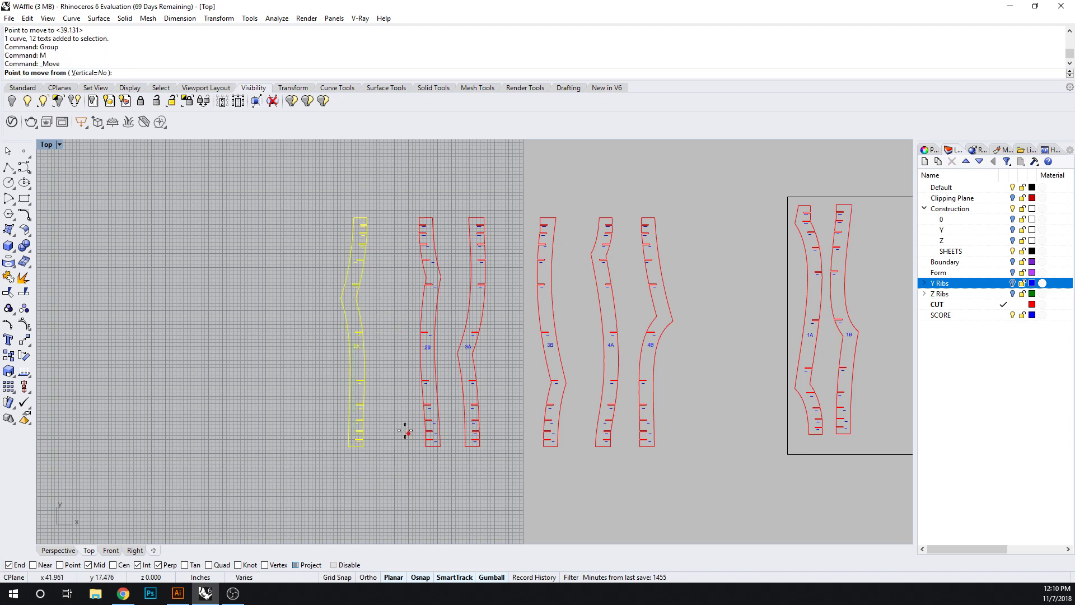
left_click(342, 297)
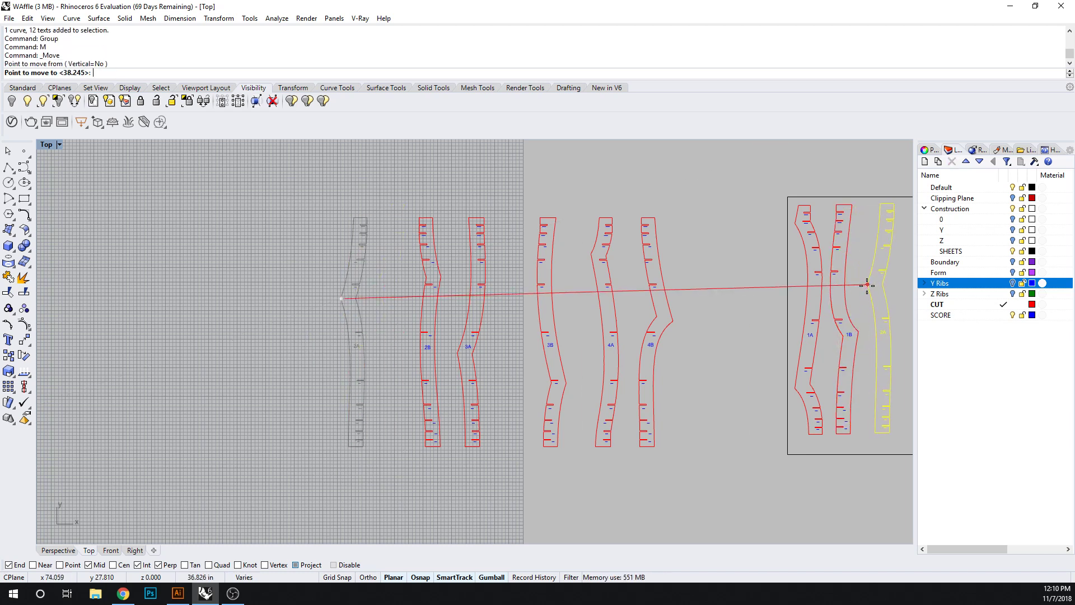
type("O")
key("Return")
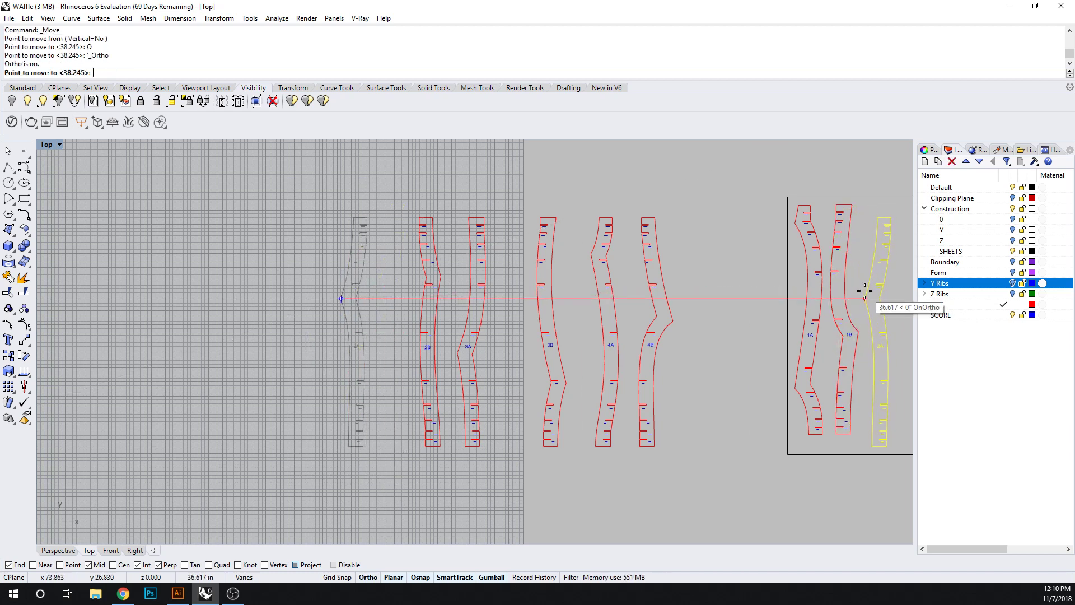
left_click(864, 292)
key("Escape")
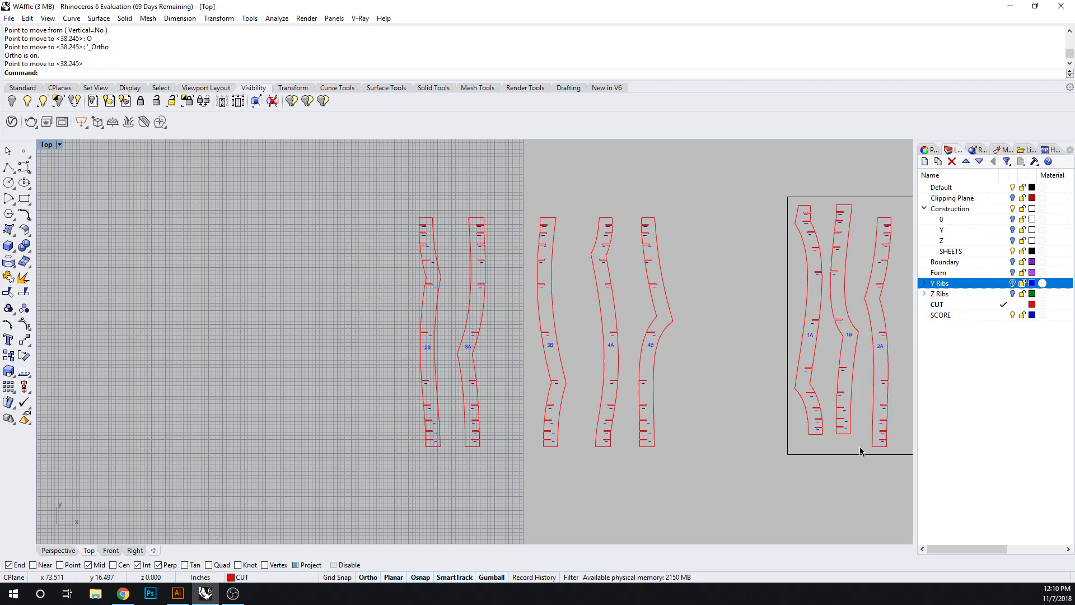
Group rib 2B with its labels and move it horizontally onto the sheet just right of rib 2A.
left_click(433, 320)
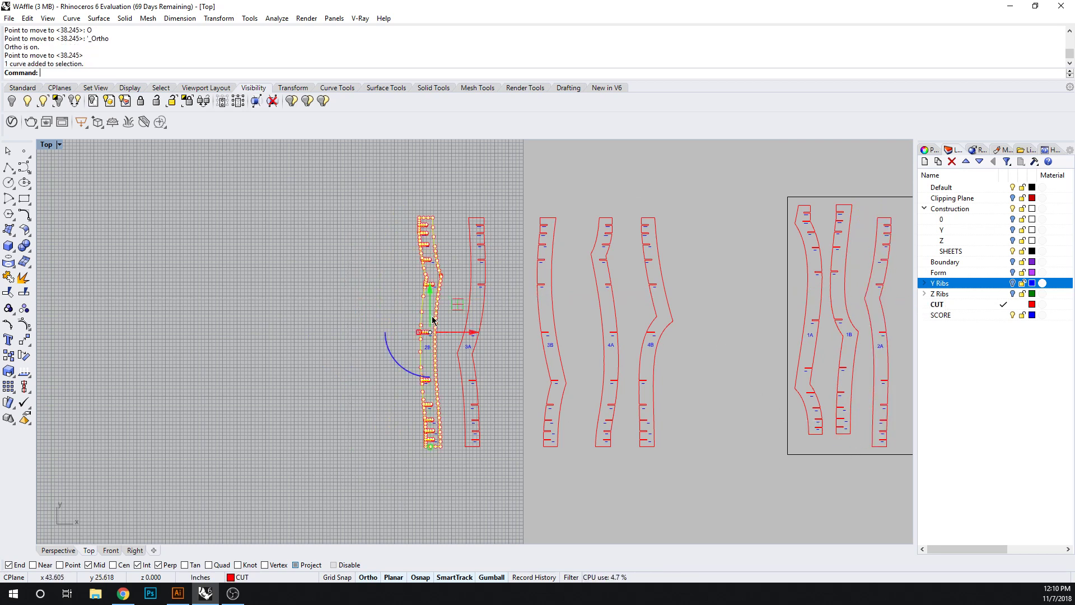
key("Escape")
left_click_drag(364, 213, 444, 467)
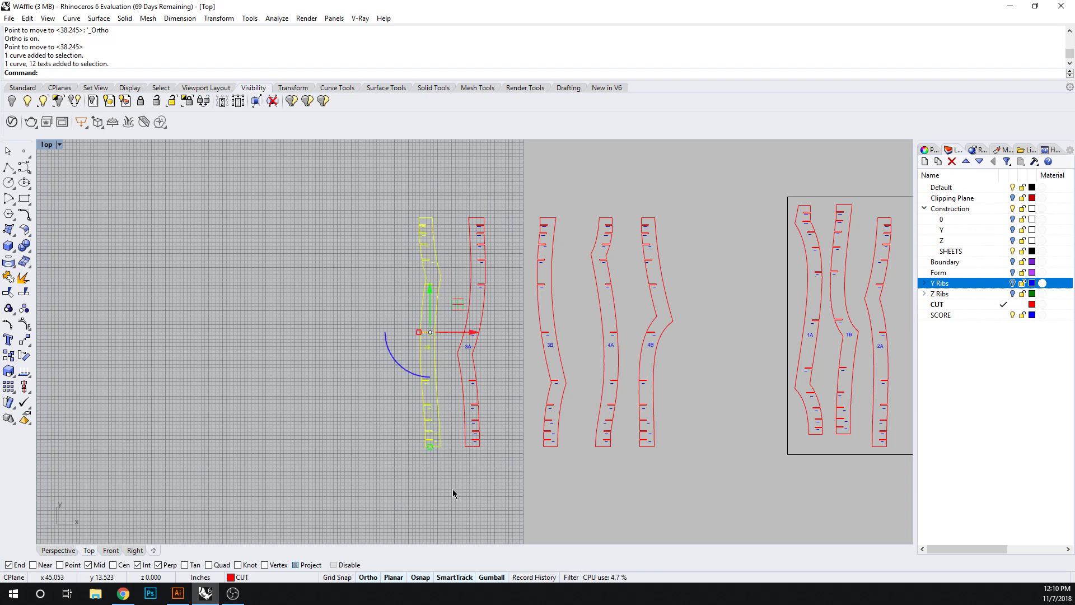
type("g")
key("Return")
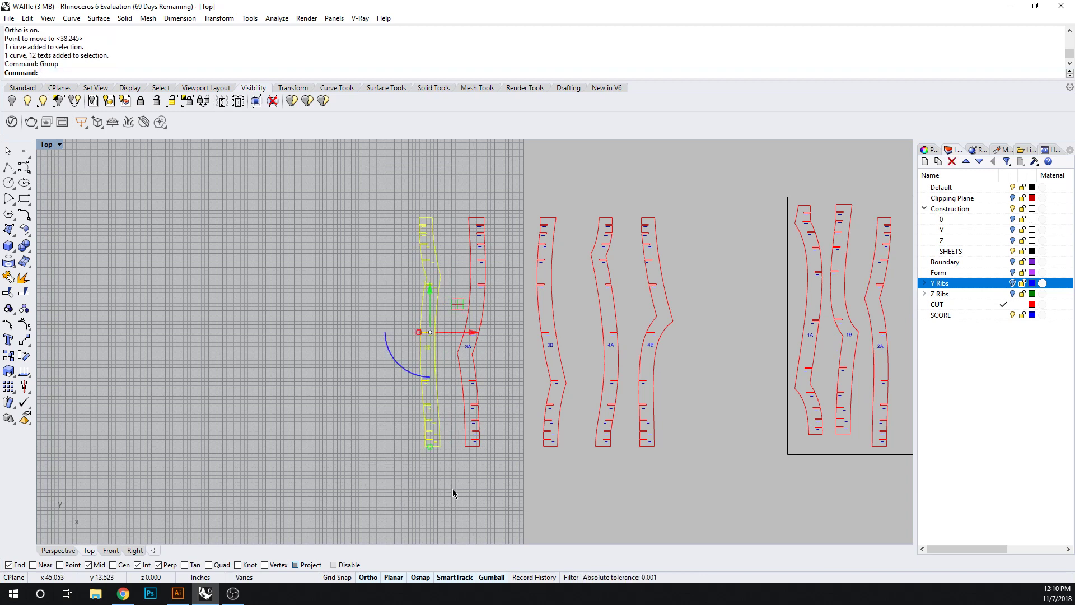
type("m")
key("Return")
left_click(420, 331)
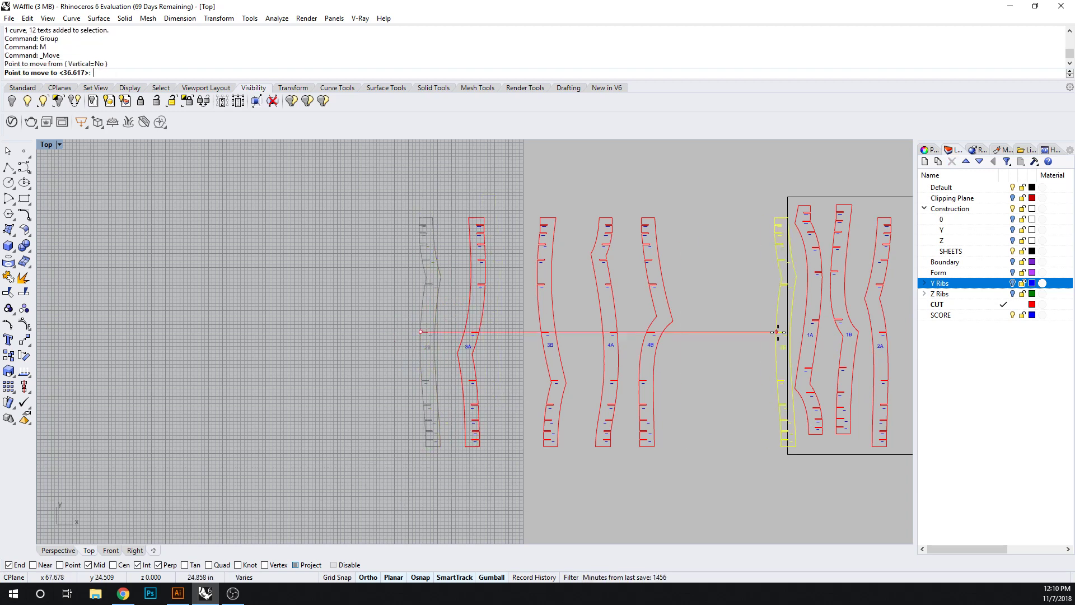
right_click_drag(780, 331, 567, 333)
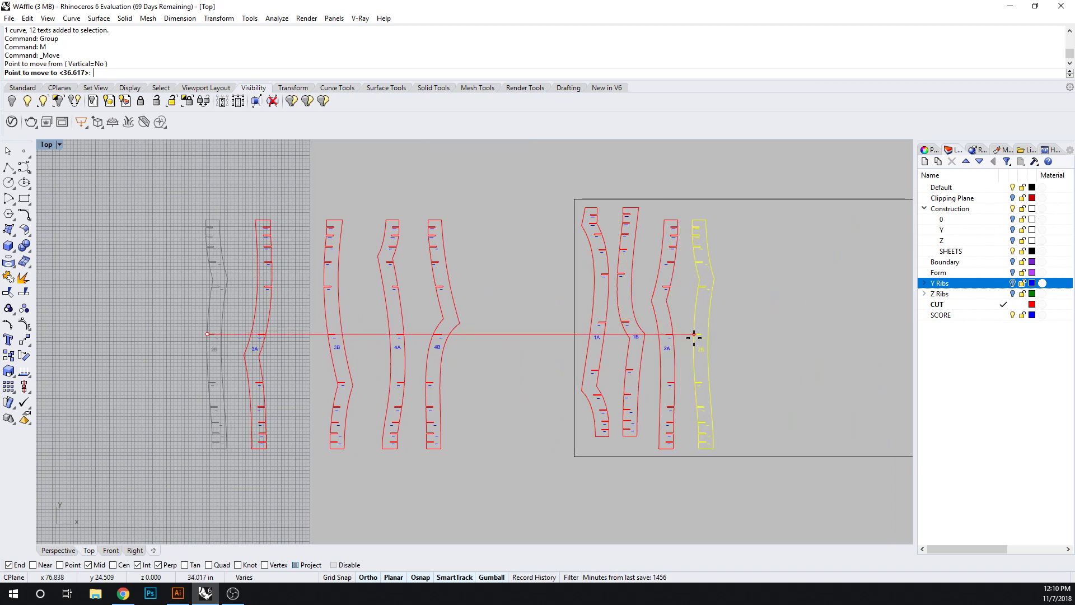
left_click(686, 335)
left_click(522, 431)
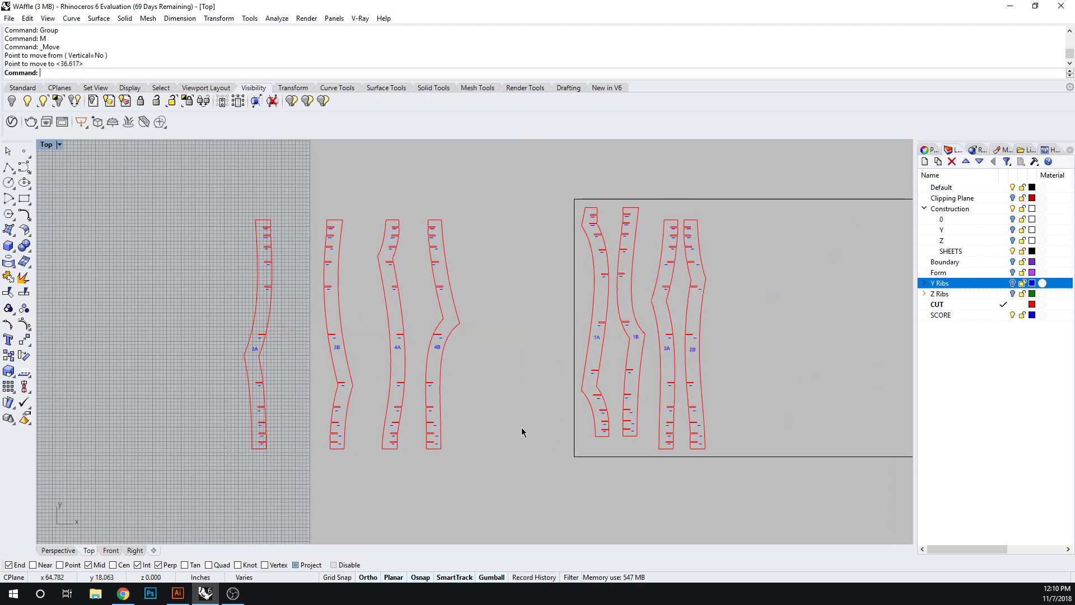
Group rib 3A with its labels and move it horizontally onto the sheet just right of rib 2B.
left_click_drag(192, 199, 299, 472)
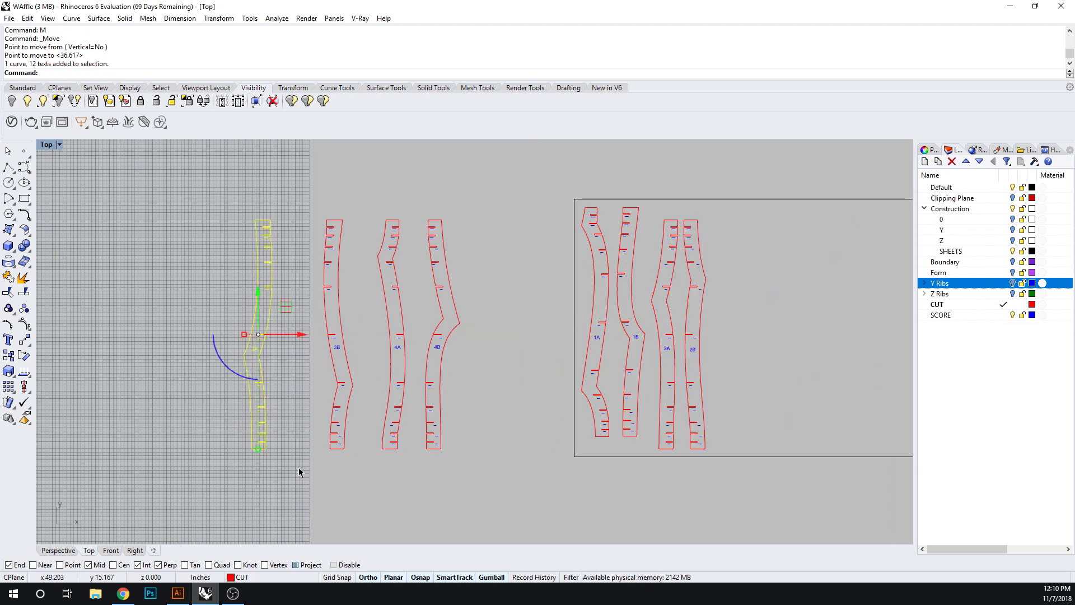
type("group")
key("Return")
type("m")
key("Return")
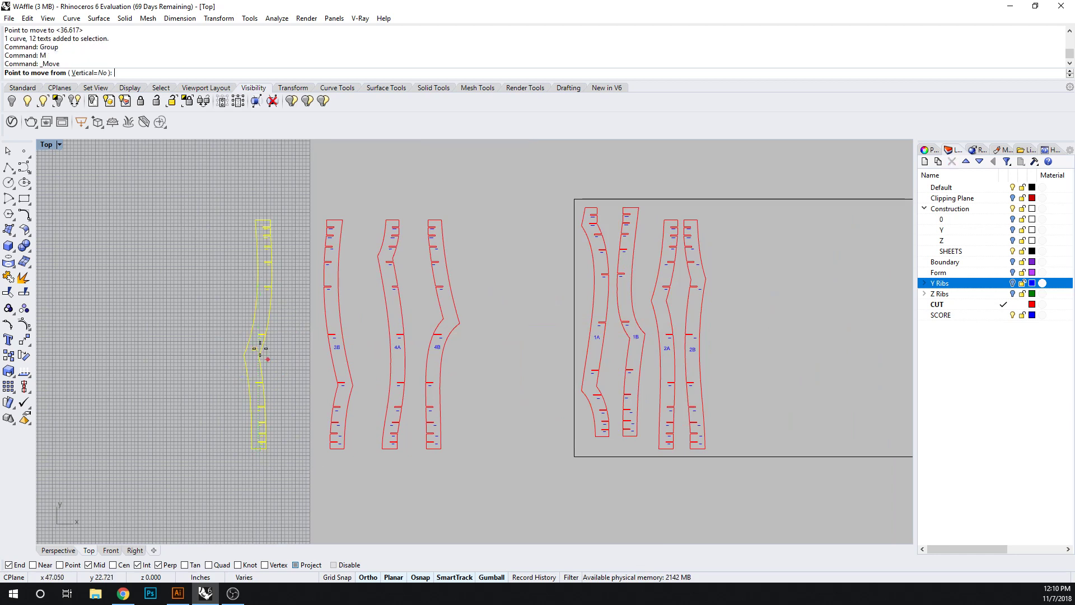
left_click(244, 355)
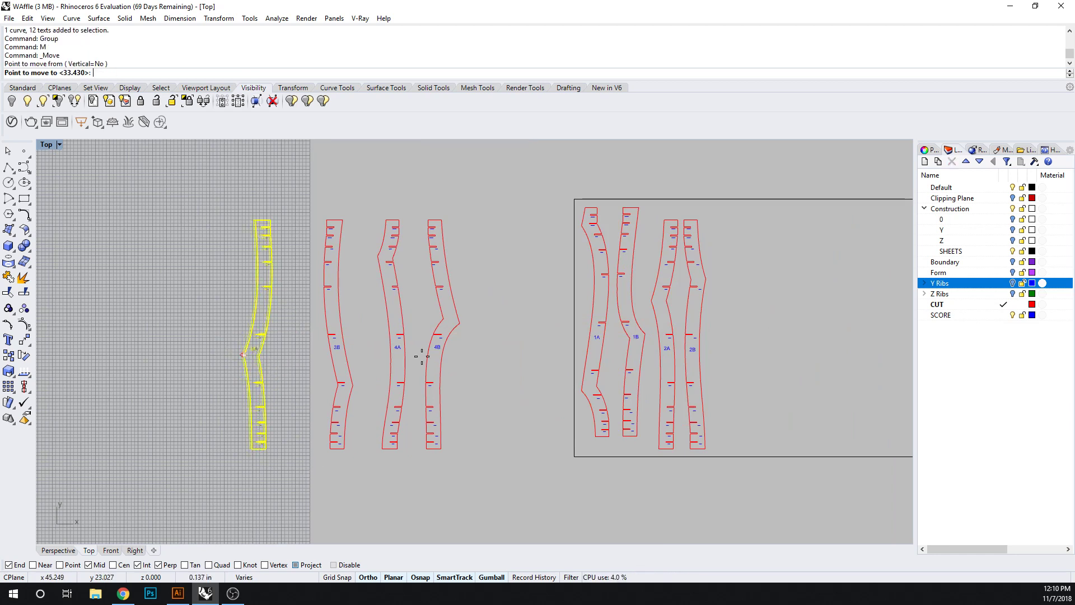
left_click(709, 366)
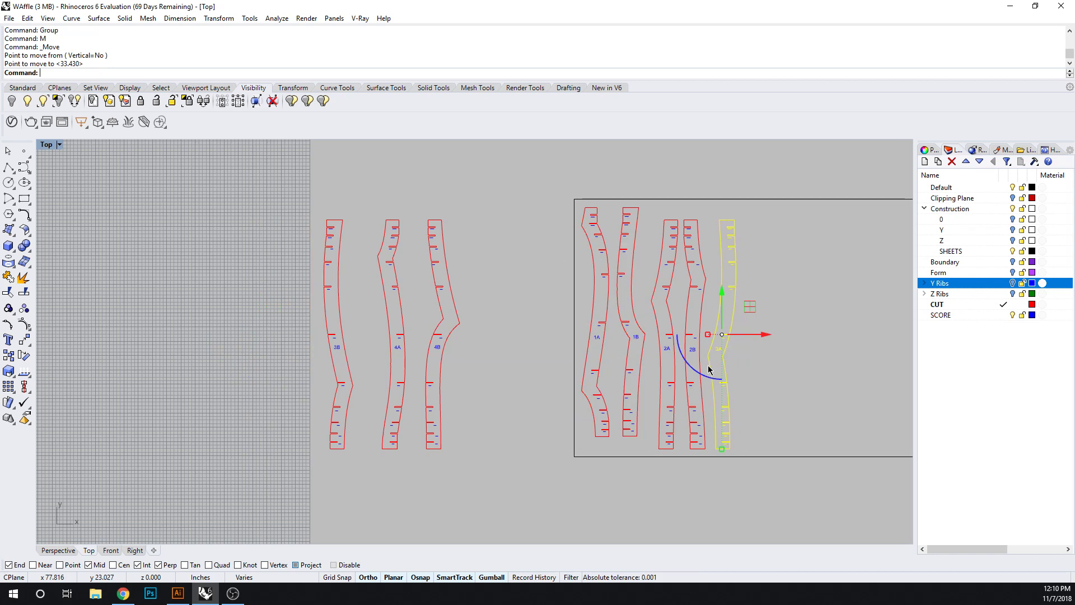
left_click(528, 388)
Group rib 3B with its labels and move it horizontally onto the sheet just right of rib 3A.
left_click_drag(295, 204, 368, 482)
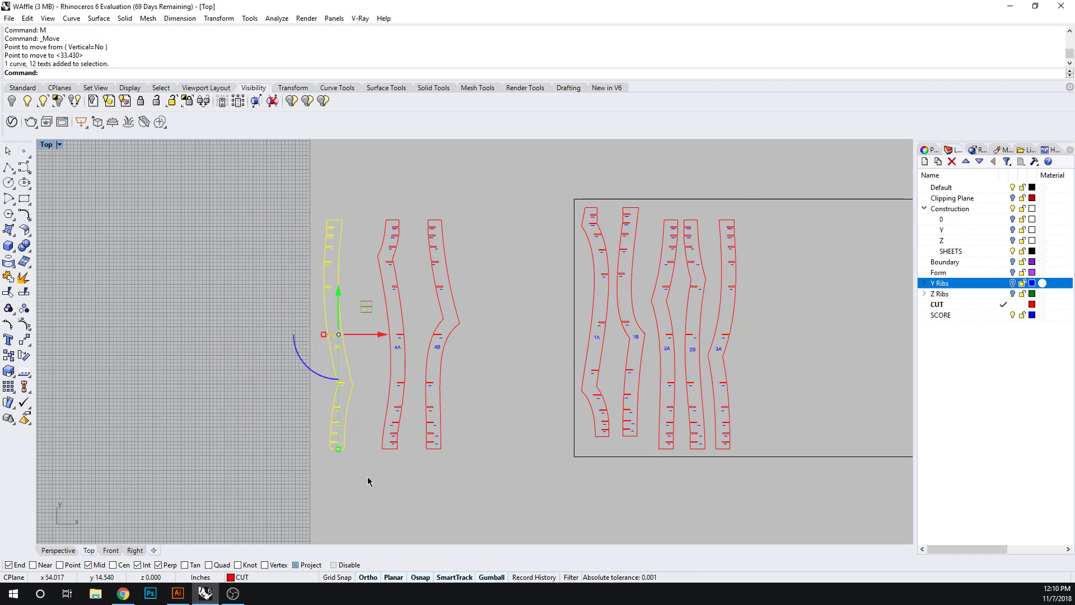
type("Group")
key("Return")
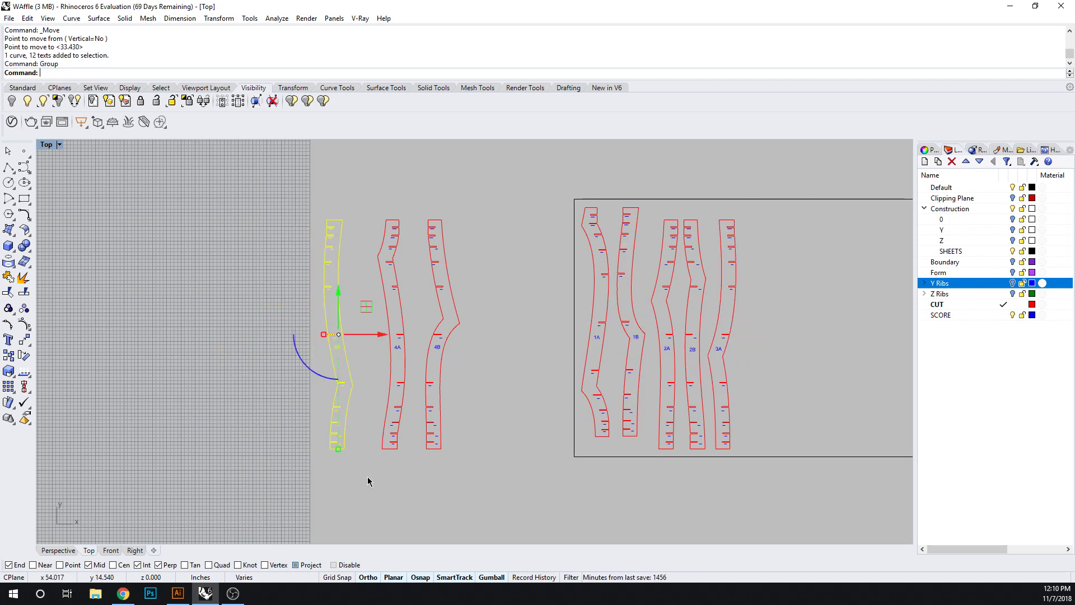
type("m")
key("Return")
left_click(327, 311)
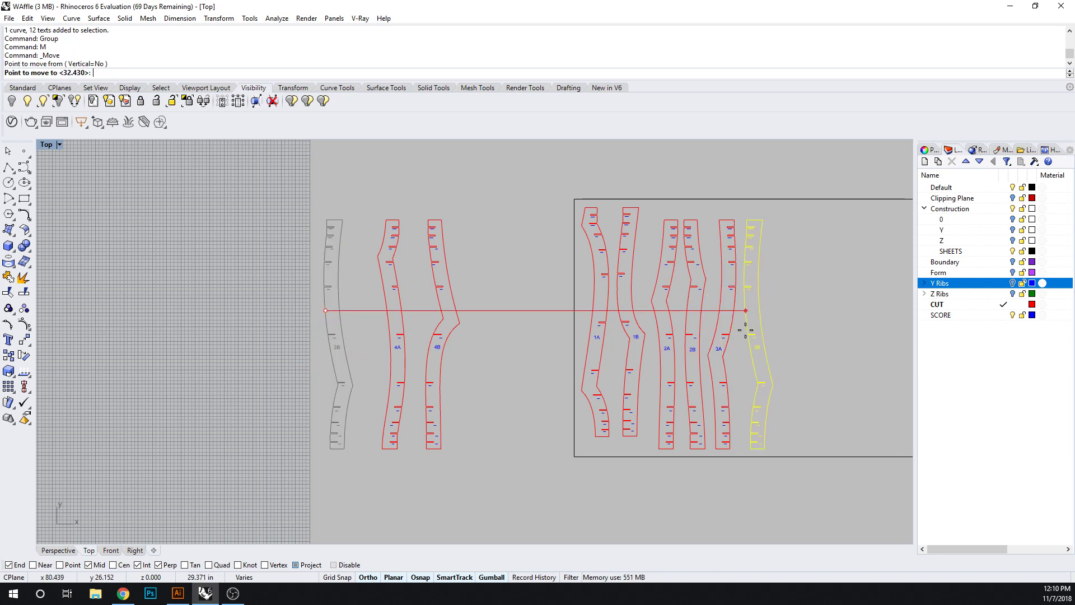
left_click(748, 329)
key("Escape")
Group rib 4A with its labels and move it horizontally onto the sheet just right of rib 3B.
left_click_drag(347, 192, 416, 472)
type("Group")
key("Return")
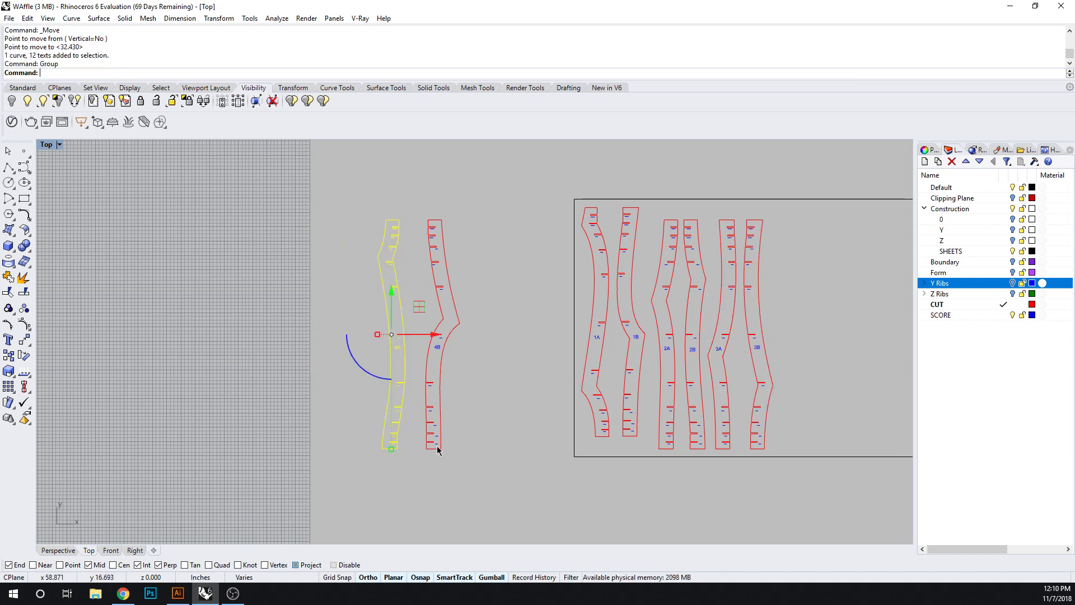
type("m")
key("Return")
left_click(378, 256)
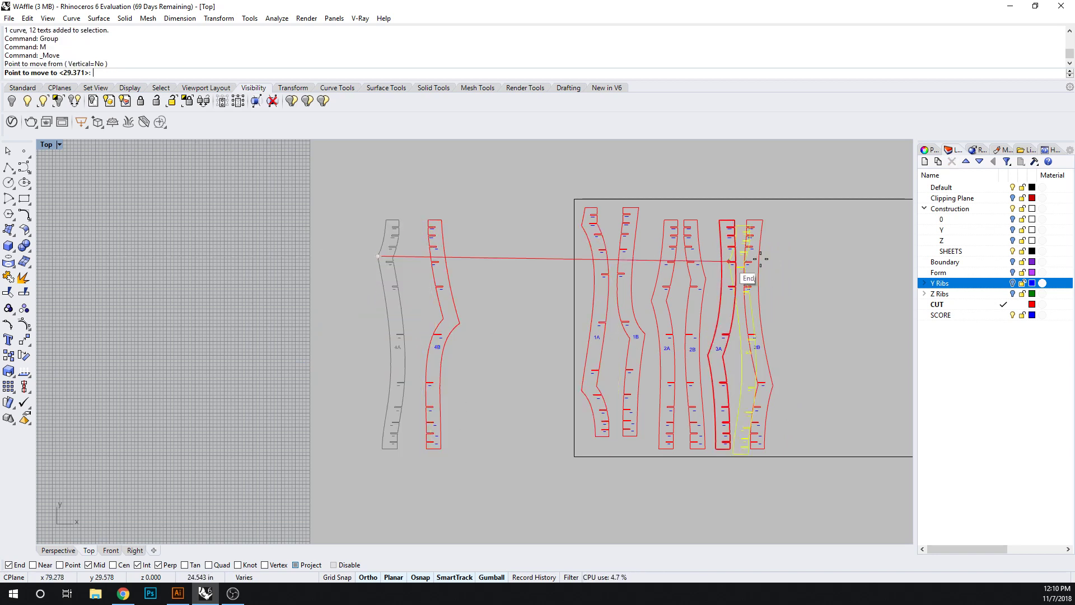
left_click(768, 258)
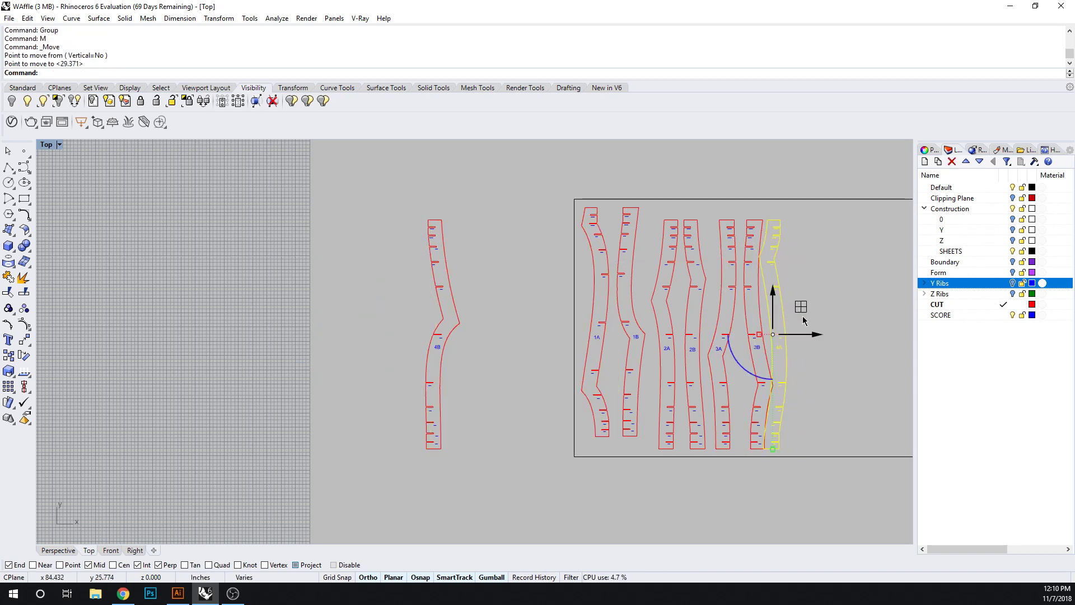
left_click_drag(816, 334, 818, 334)
left_click(533, 352)
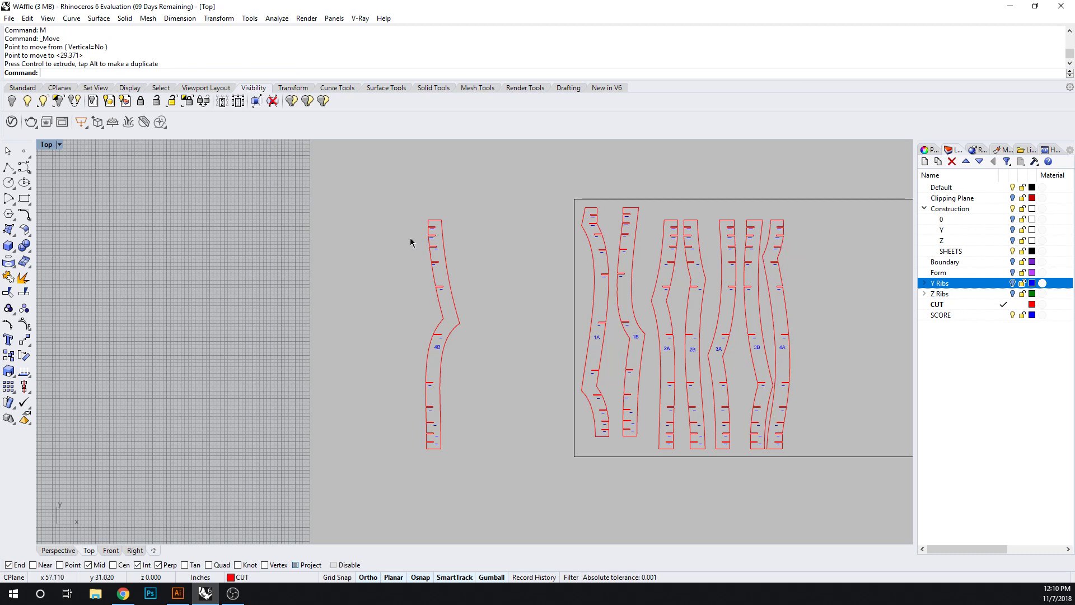
Group rib 4B with its labels and move it horizontally onto the sheet just right of rib 4A.
left_click_drag(401, 195, 486, 518)
type("g")
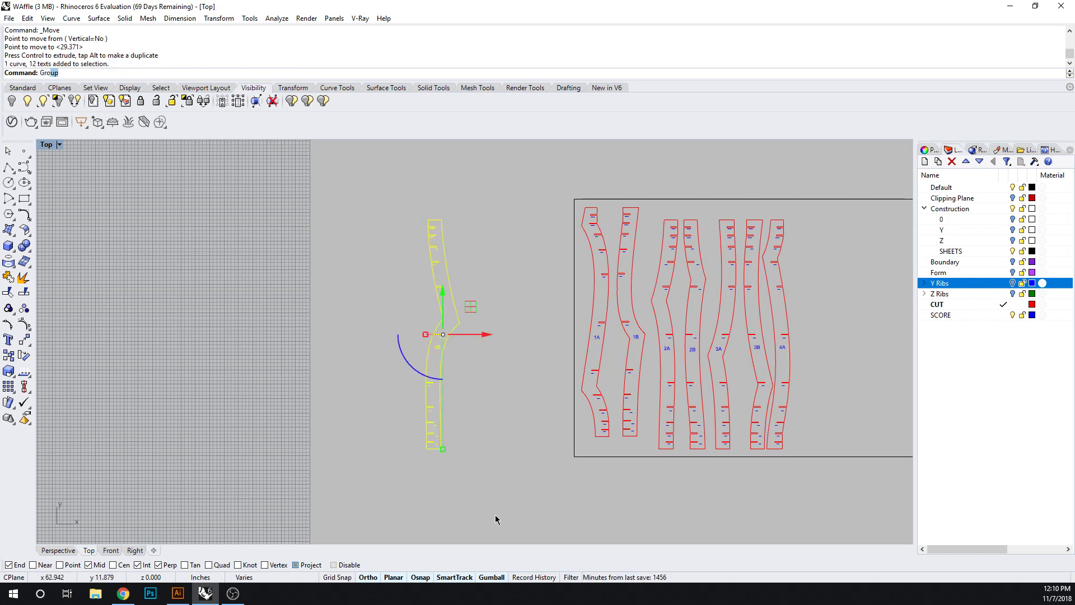
type("ro")
key("Return")
type("m")
key("Return")
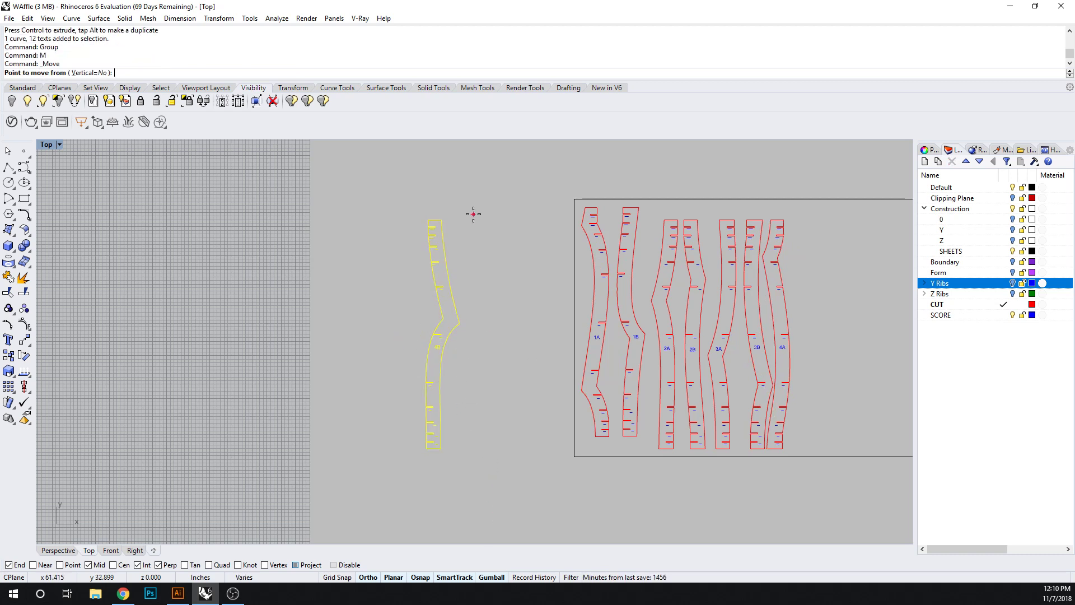
left_click(459, 323)
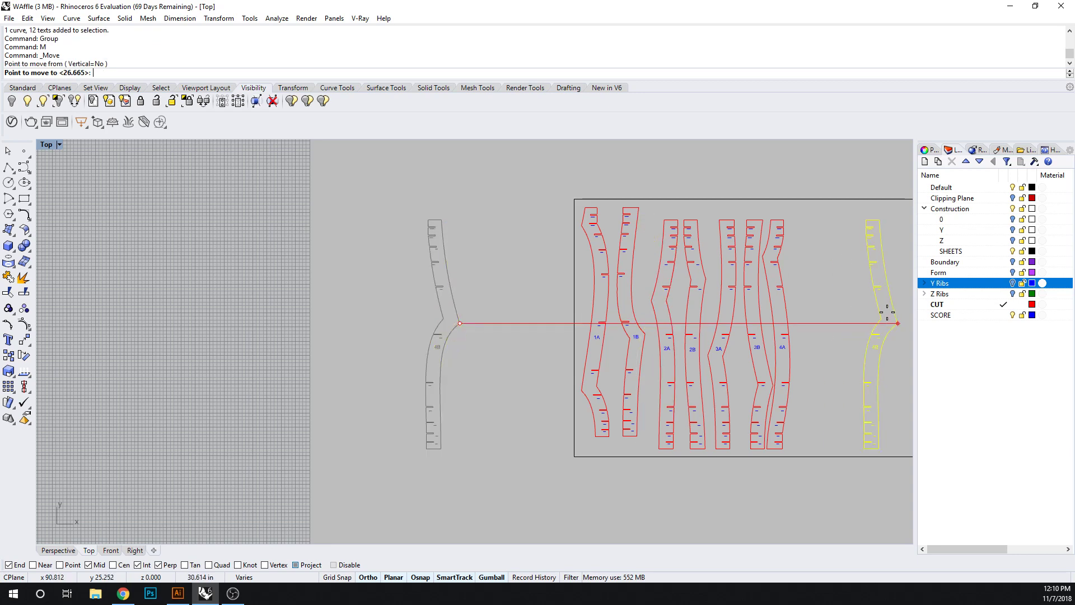
left_click(829, 312)
left_click(845, 397)
Move rib 1A down and left so it sits close to the sheet's left edge.
scroll(793, 432, "up", 5)
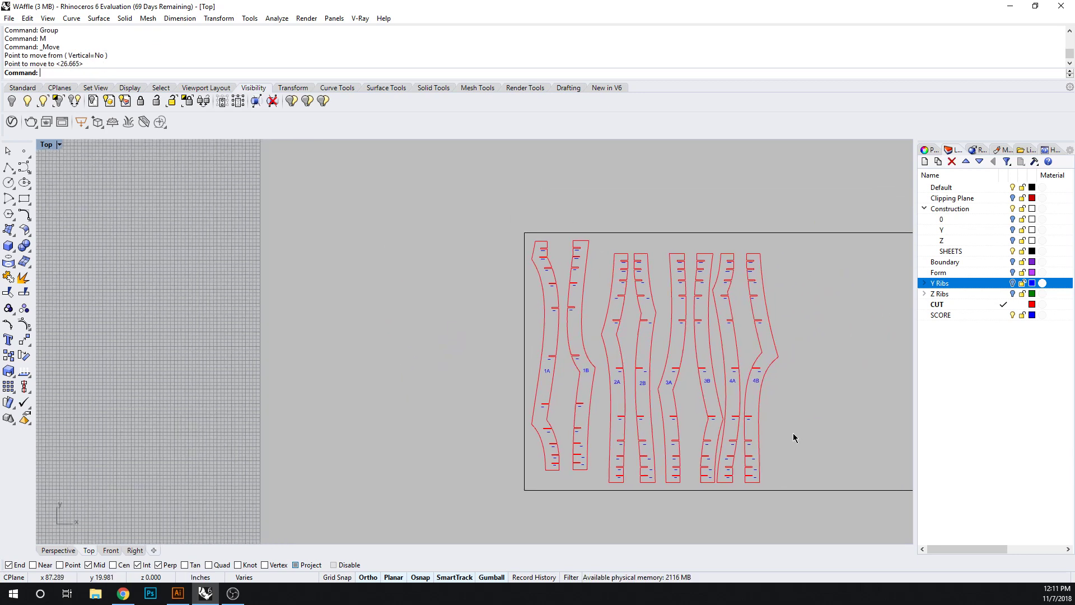
left_click(550, 408)
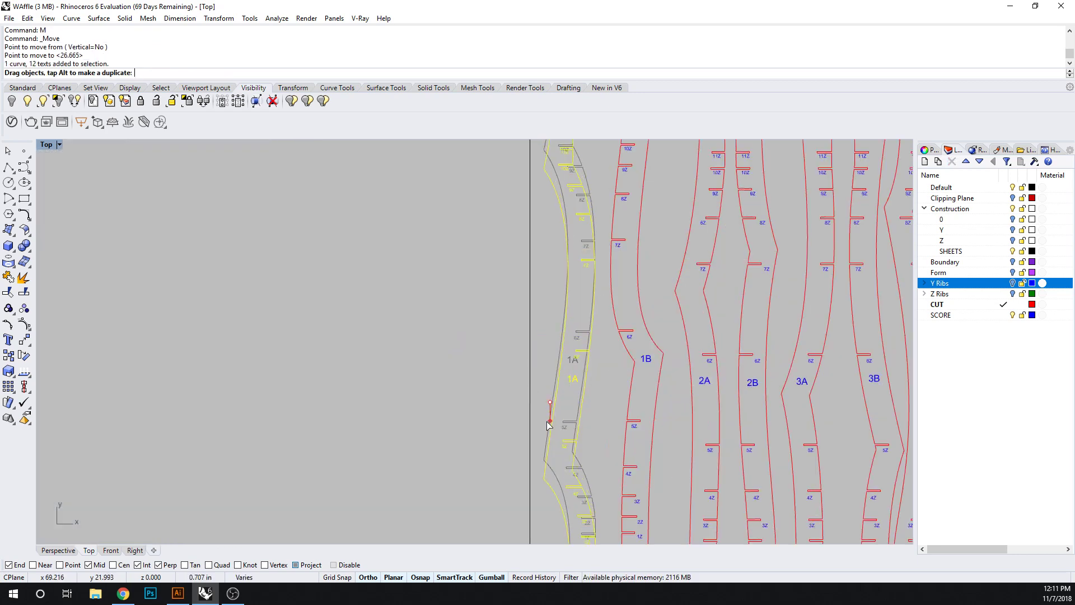
scroll(374, 364, "down", 3)
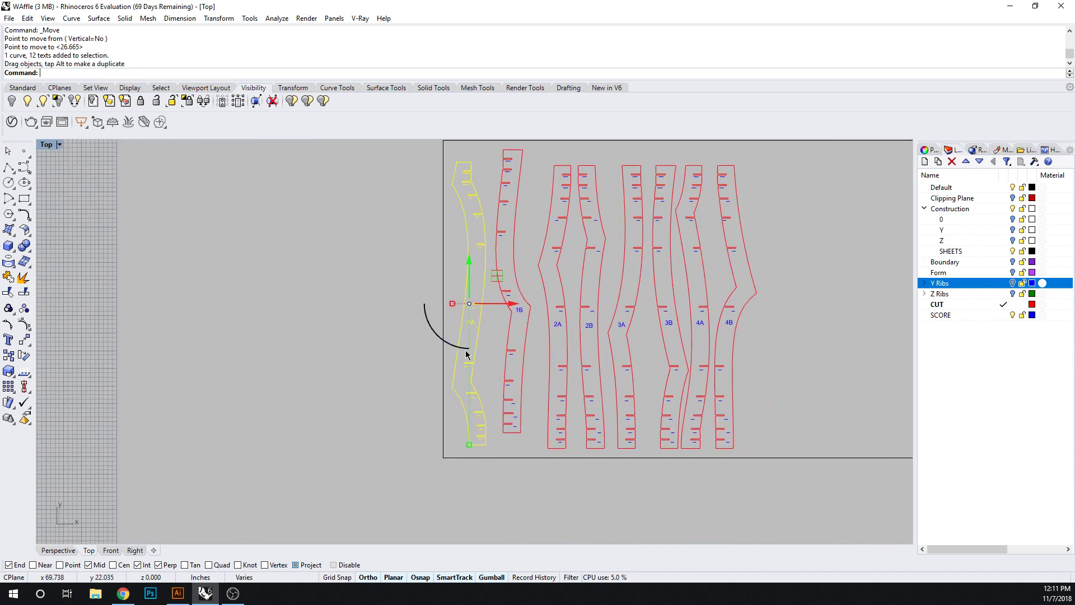
left_click_drag(456, 379, 448, 383)
left_click(360, 375)
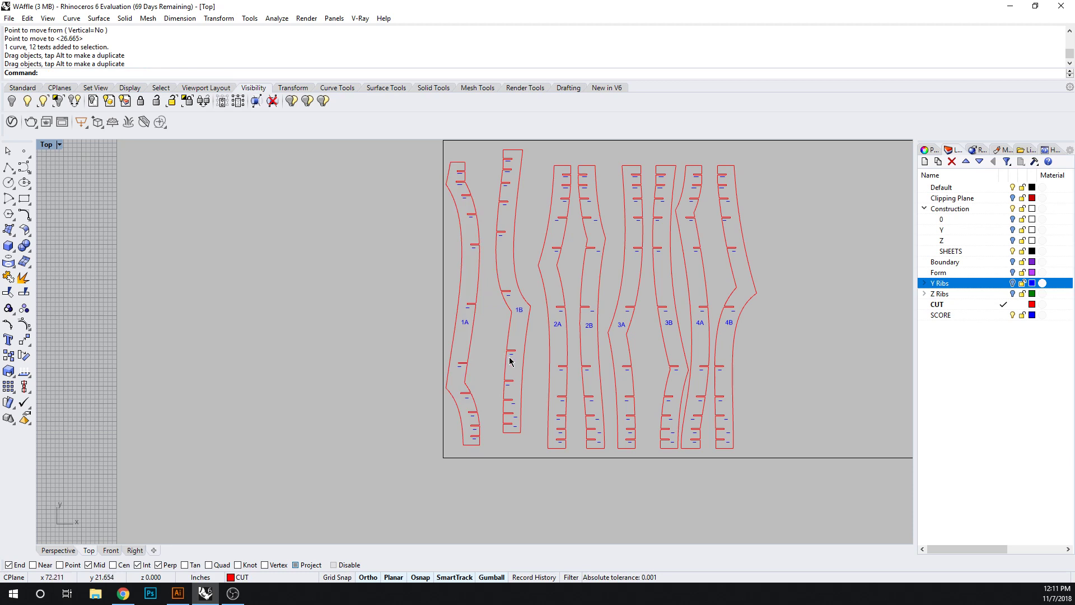
Move rib 1B left close to rib 1A and lower it slightly from the sheet's top edge.
left_click(511, 361)
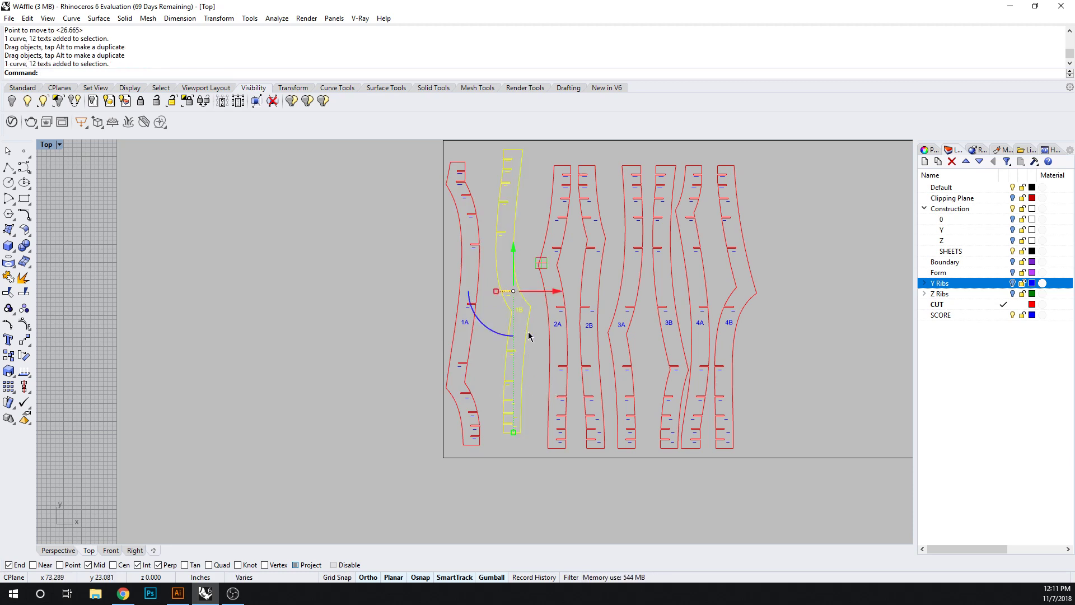
left_click_drag(524, 338, 511, 351)
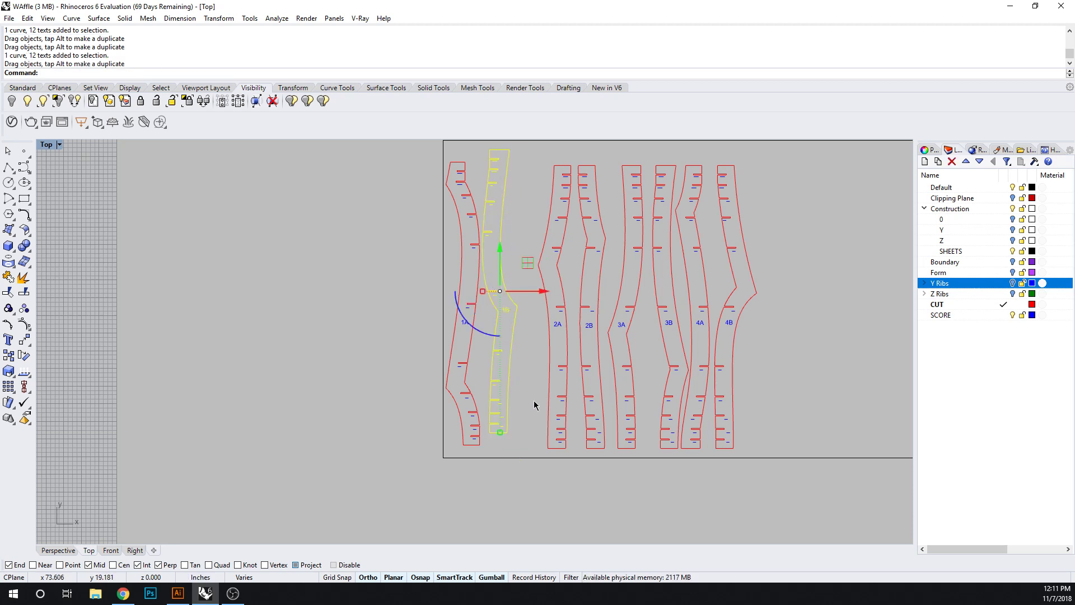
mouse_move(499, 250)
left_mouse_down()
mouse_move(502, 271)
mouse_move(505, 249)
left_mouse_up()
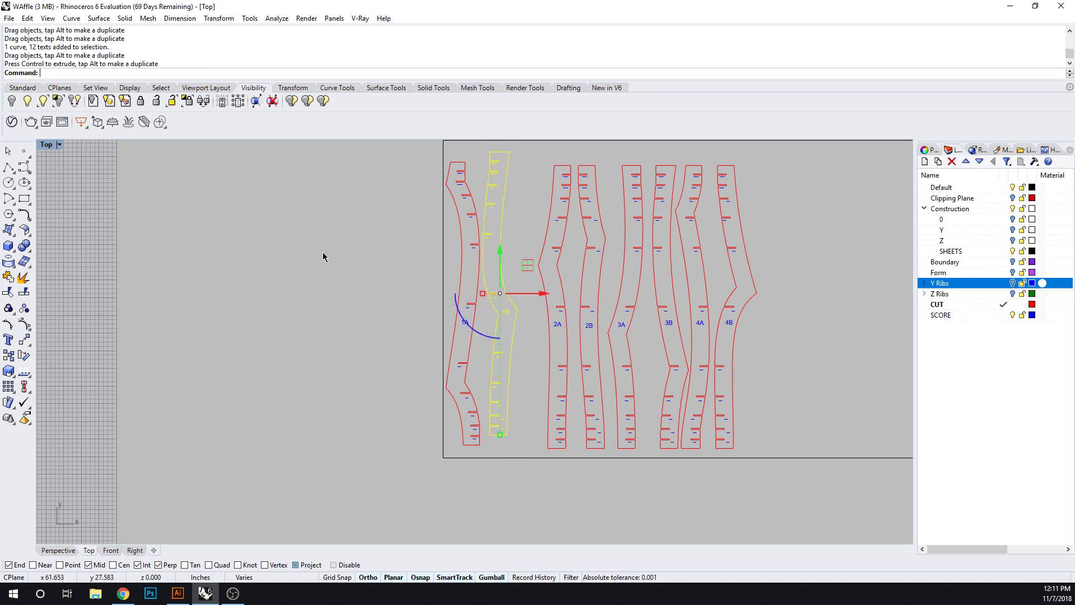
left_click(322, 257)
Shift ribs 2A, 2B, 3A, 3B, 4A and 4B left one after another to close the gaps between them.
left_click_drag(545, 297, 526, 296)
left_click_drag(514, 283, 549, 286)
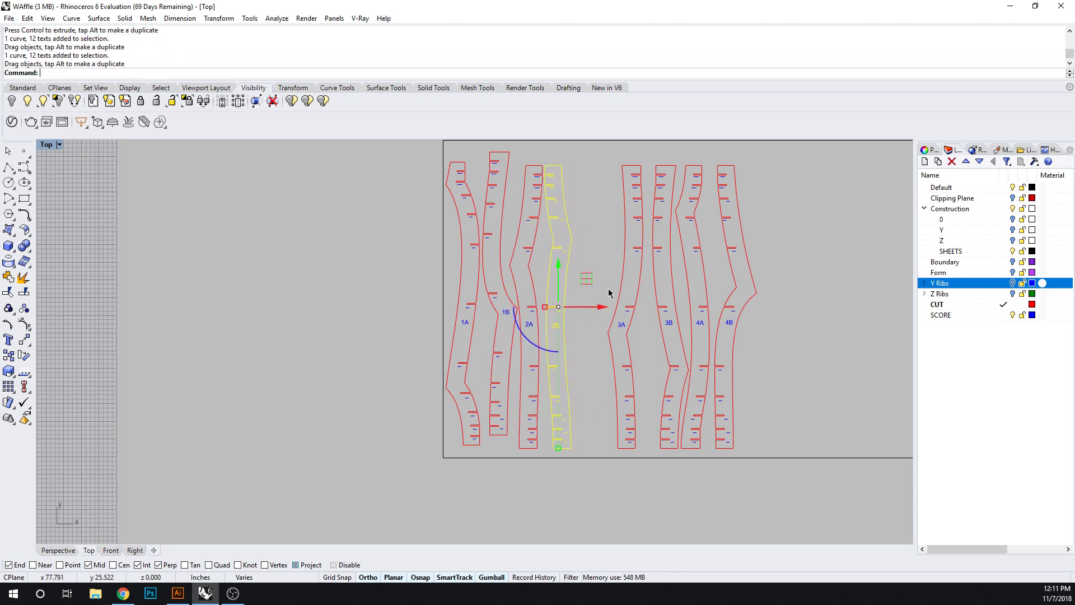
left_click_drag(626, 286, 581, 284)
left_click_drag(654, 287, 604, 281)
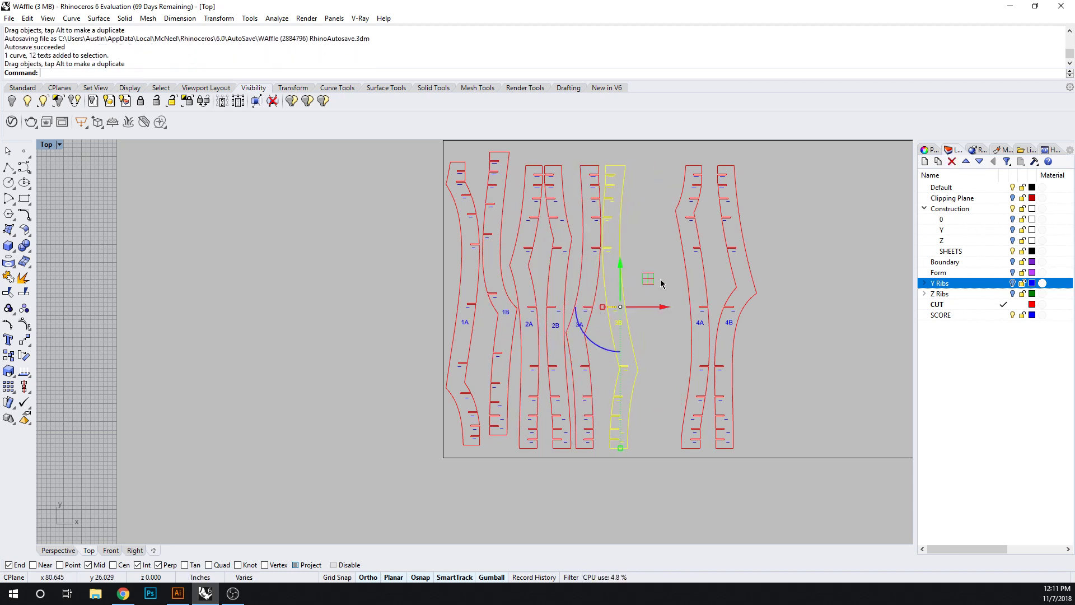
left_click(661, 253)
left_click_drag(687, 273, 638, 271)
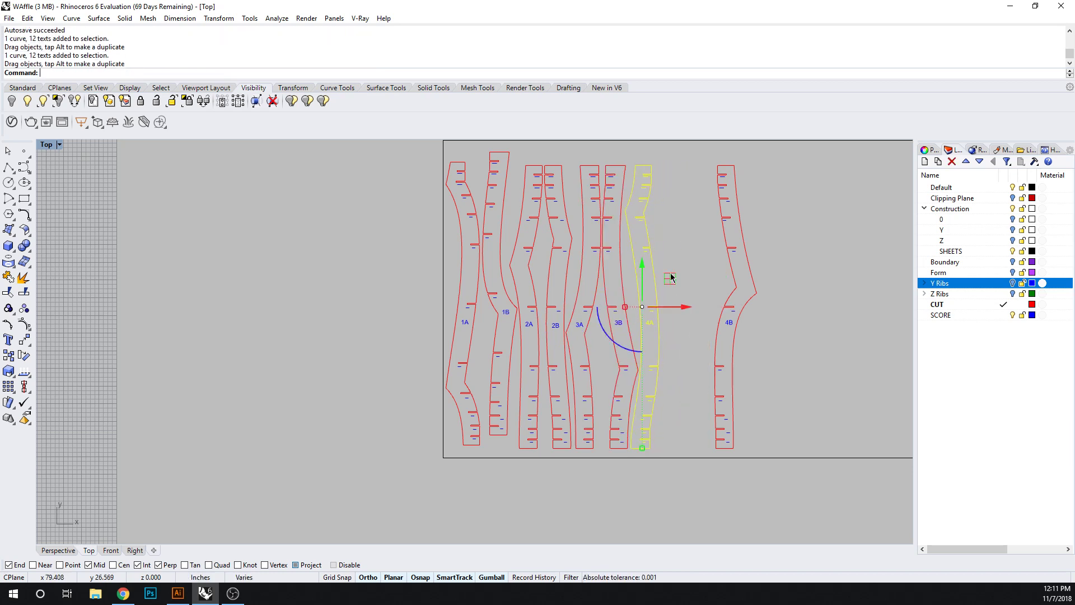
left_click(687, 261)
left_click_drag(730, 263, 677, 261)
left_click(332, 293)
Group the pentagonal ring rib 1Z with its notches and labels.
scroll(364, 293, "down", 4)
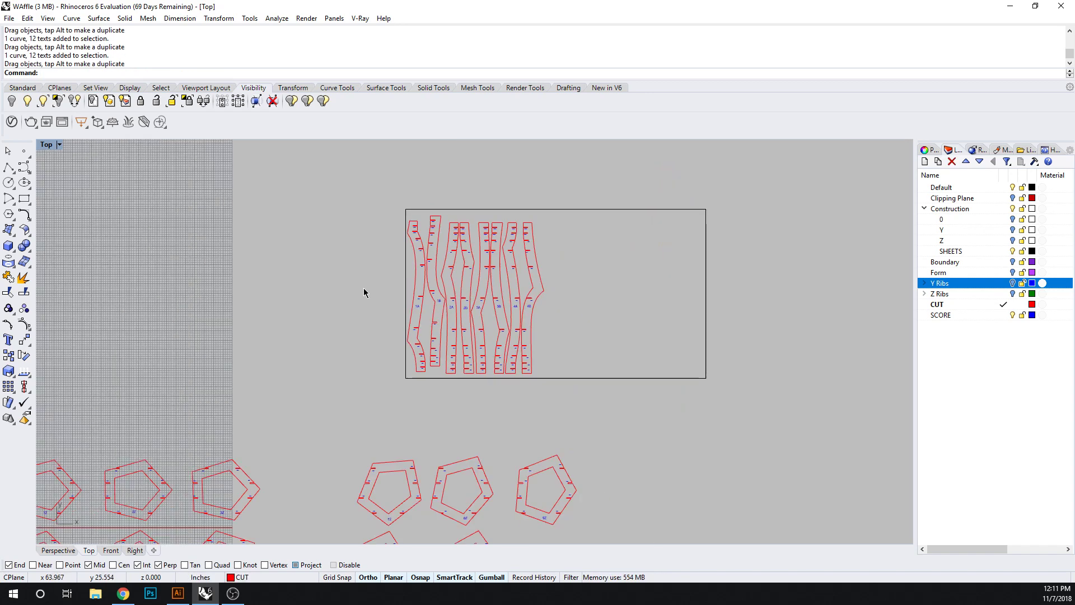
right_click_drag(312, 420, 547, 309)
scroll(260, 358, "up", 1)
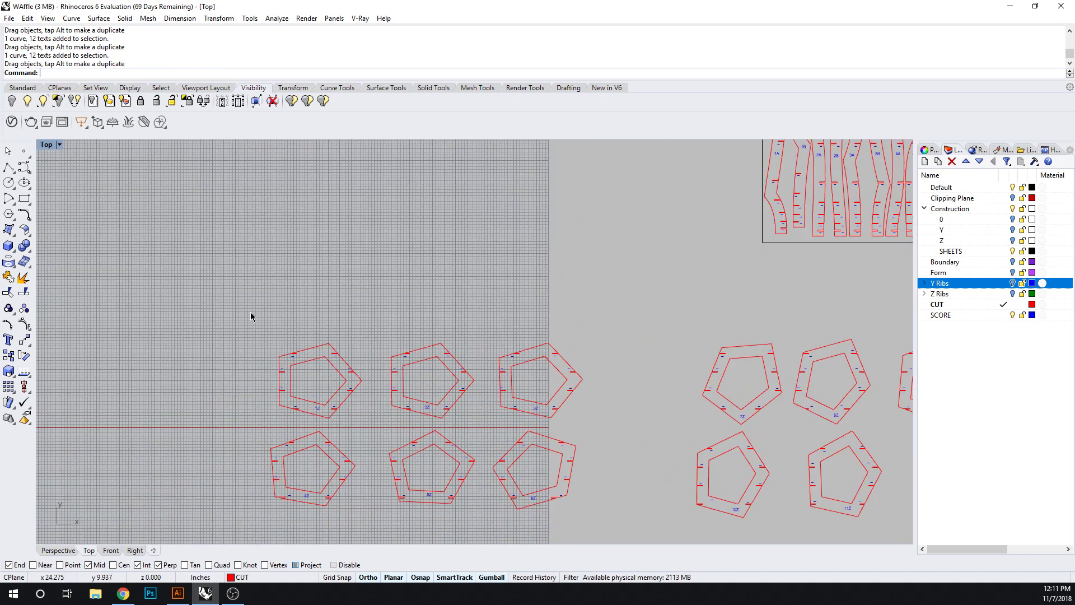
left_click_drag(252, 312, 373, 431)
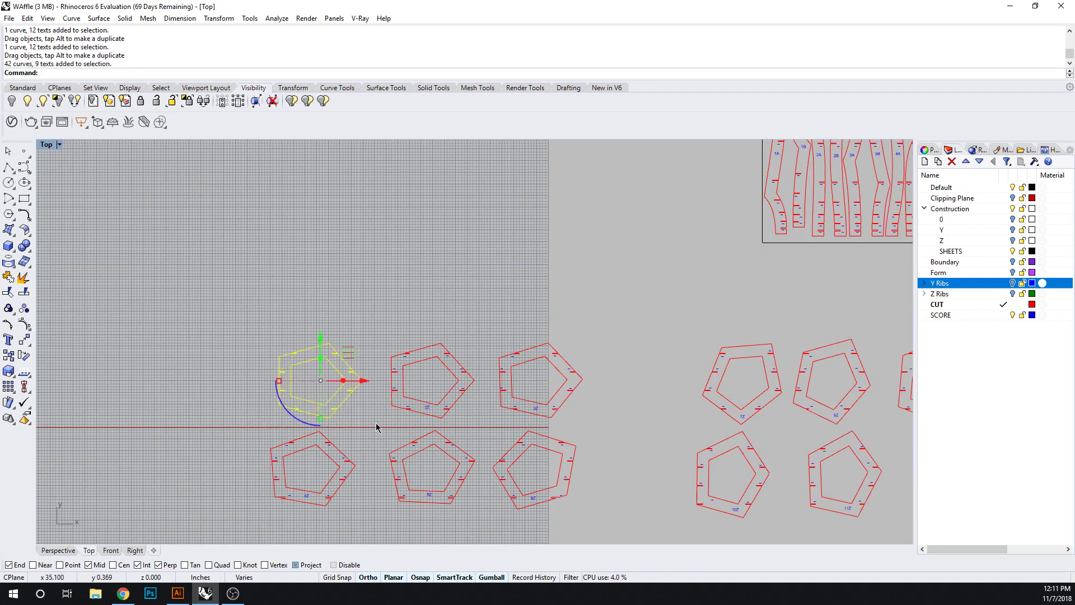
key("Return")
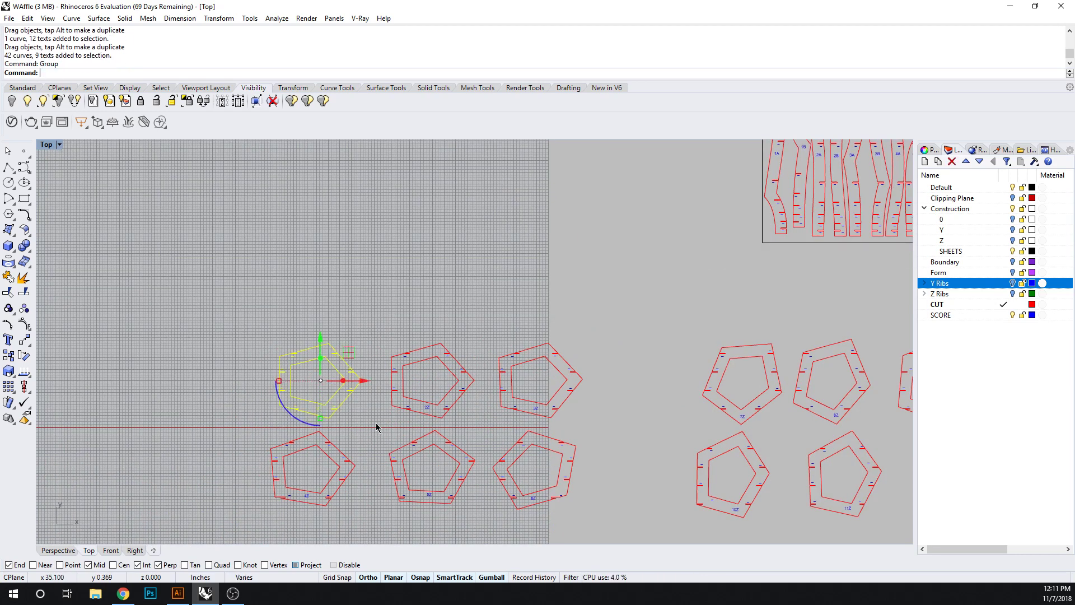
Move rib 1Z by its lower-left corner with Ortho turned off, placing it on the sheet right of rib 4B.
type("M")
key("Return")
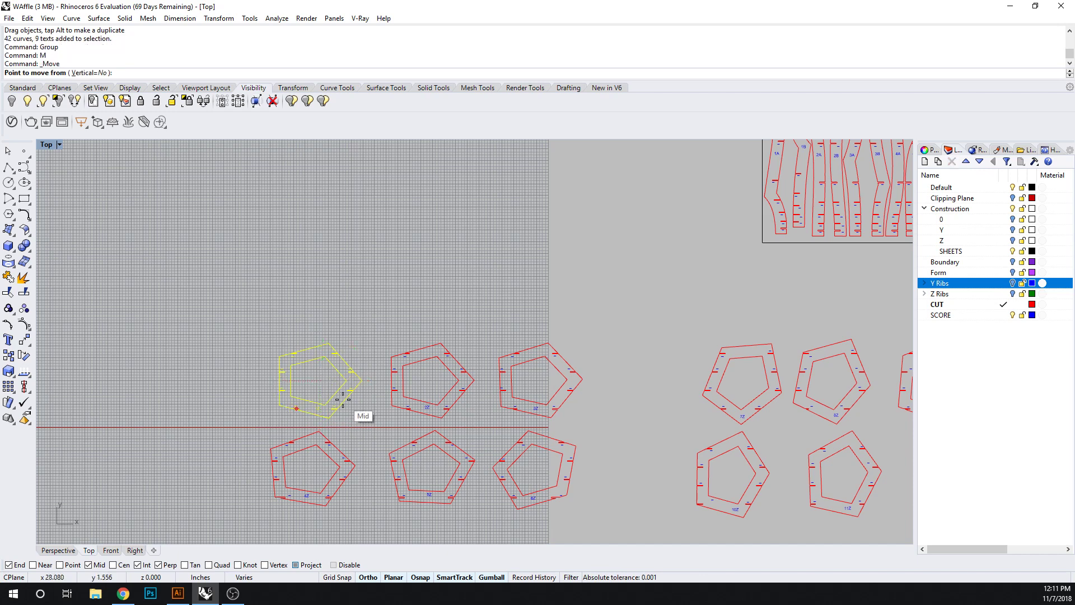
left_click(278, 406)
scroll(278, 406, "down", 3)
right_click_drag(441, 355, 334, 394)
scroll(628, 292, "up", 2)
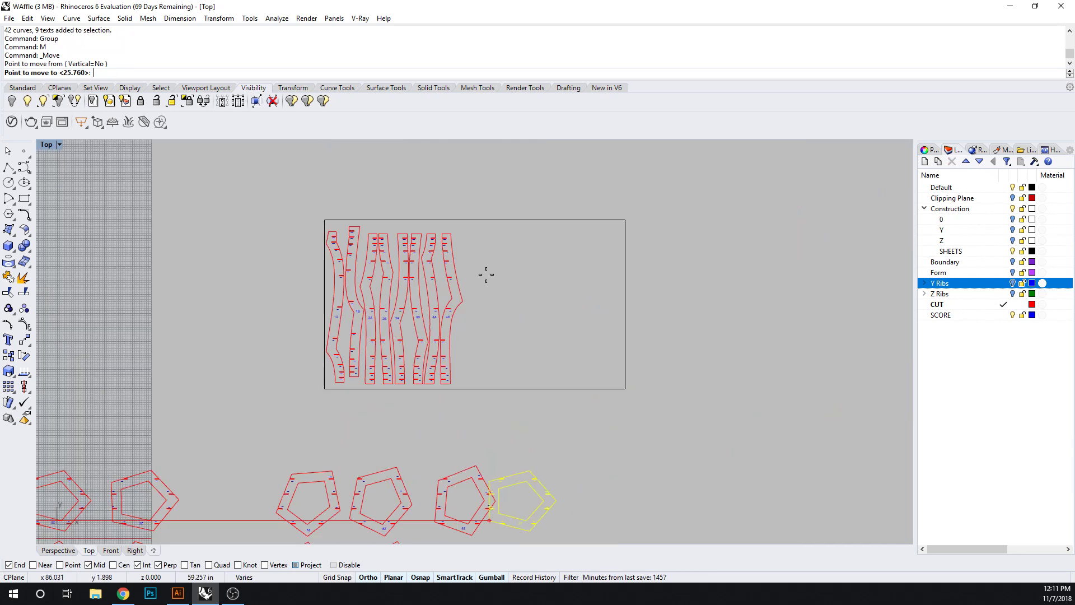
type("O")
key("Return")
scroll(471, 255, "up", 2)
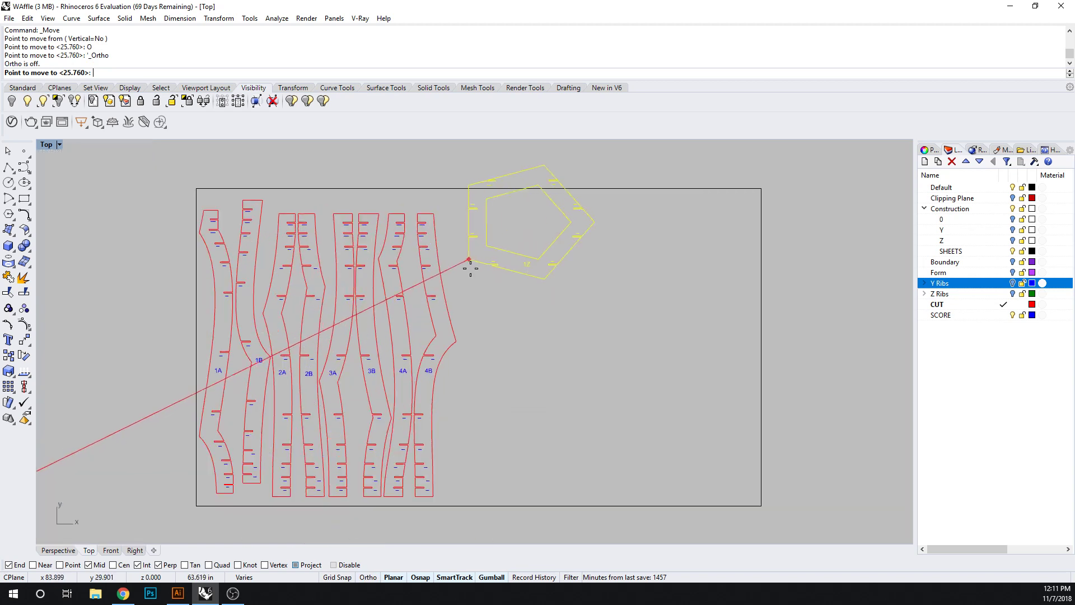
left_click(460, 287)
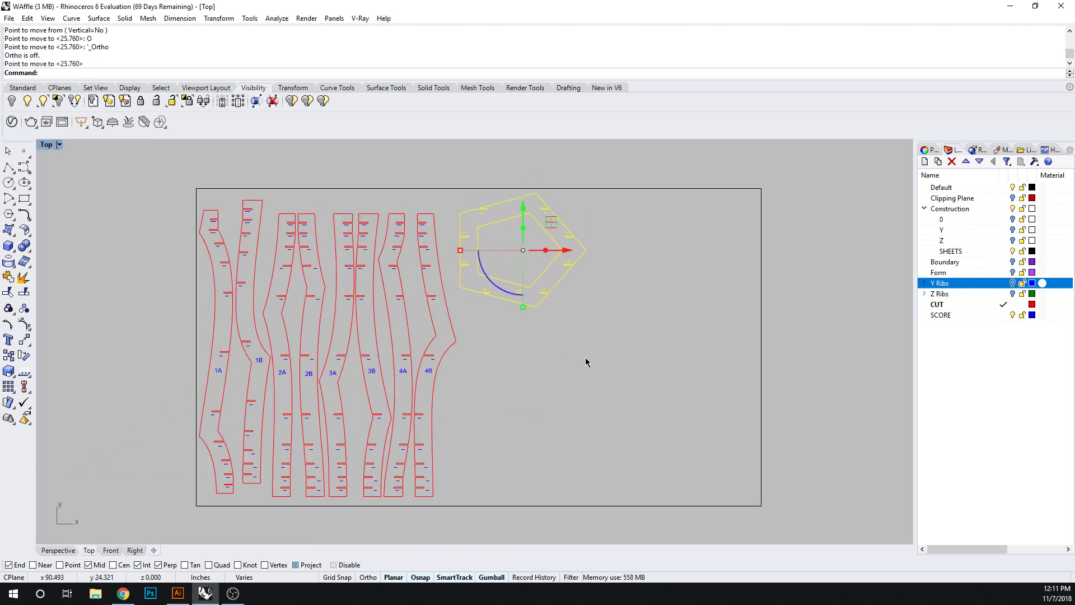
Rotate rib 1Z about its lower-left corner until its bottom edge is horizontal, and lower it inside the sheet's top edge.
type("RO")
key("Return")
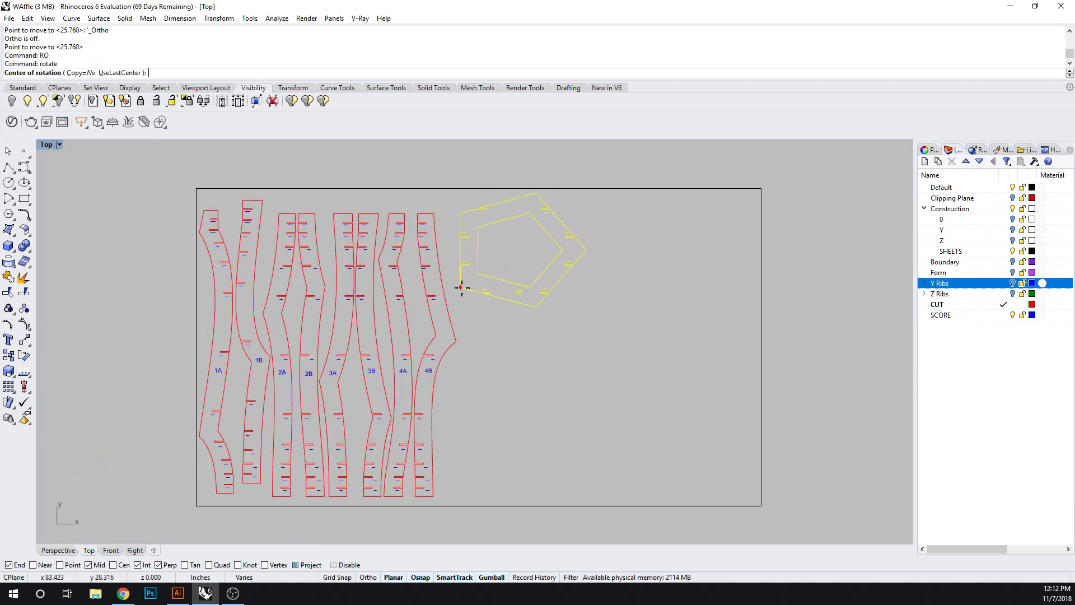
left_click(460, 287)
left_click(536, 306)
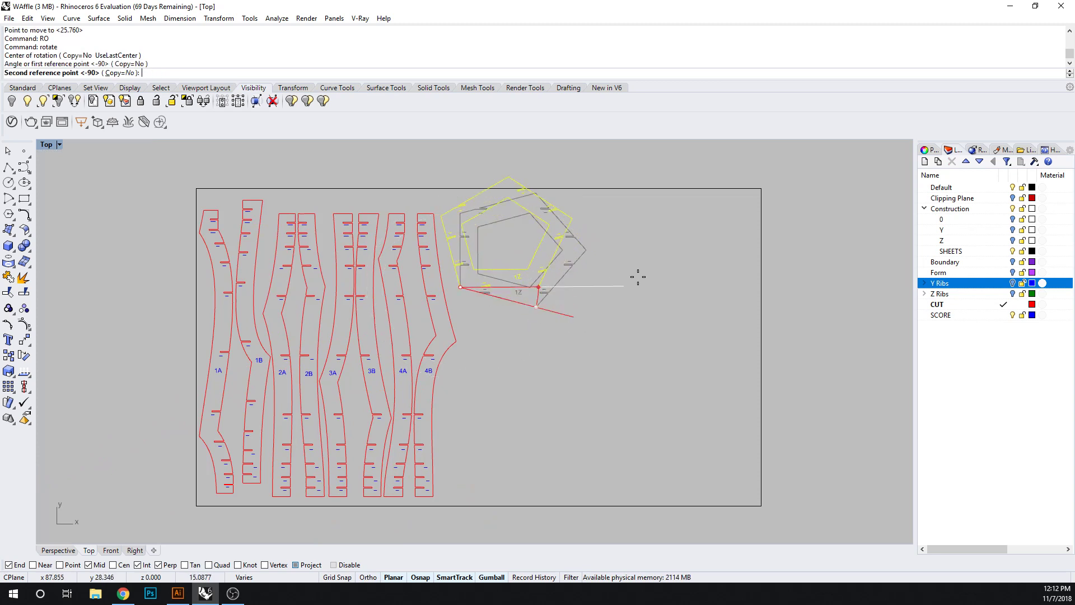
left_click(612, 293)
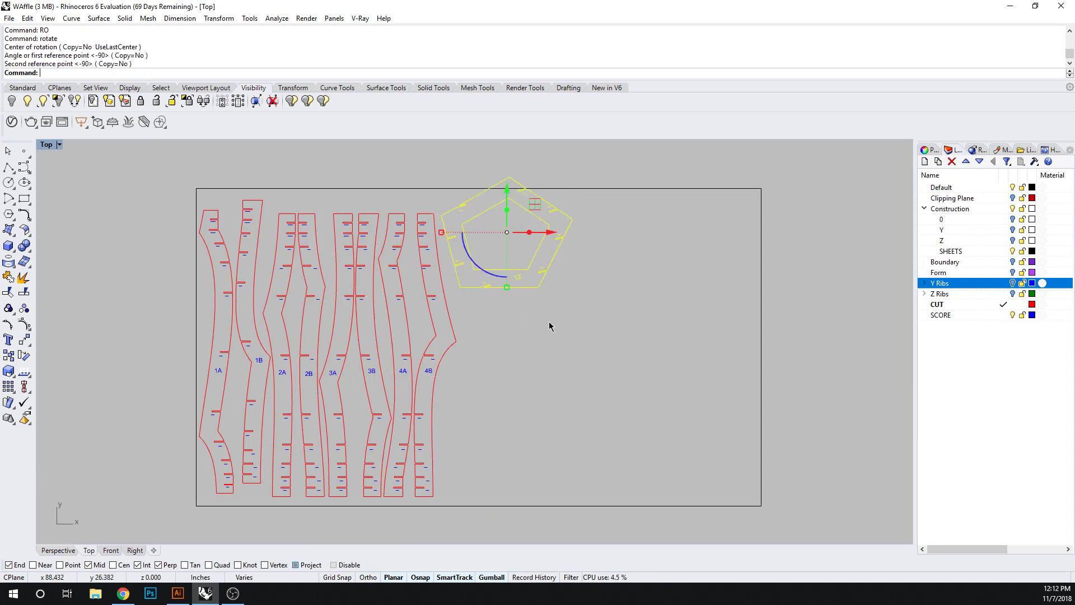
left_click_drag(509, 195, 509, 207)
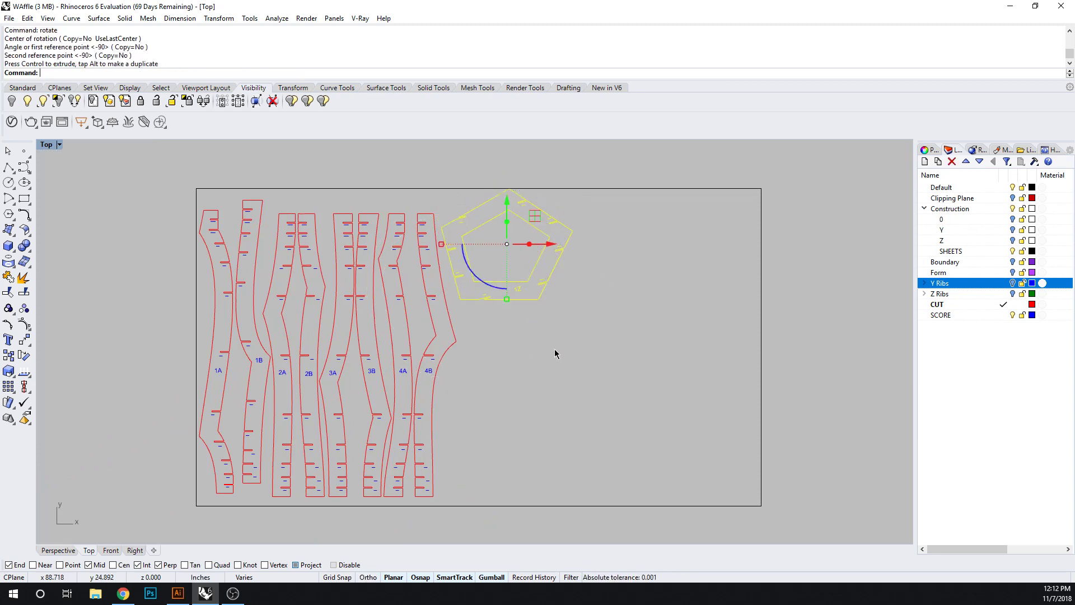
left_click(555, 349)
Group ring rib 2Z with its labels and move it by its upper-left corner onto rib 1Z's lower-left corner.
scroll(559, 348, "down", 8)
right_click_drag(497, 411, 563, 335)
right_click_drag(206, 414, 294, 347)
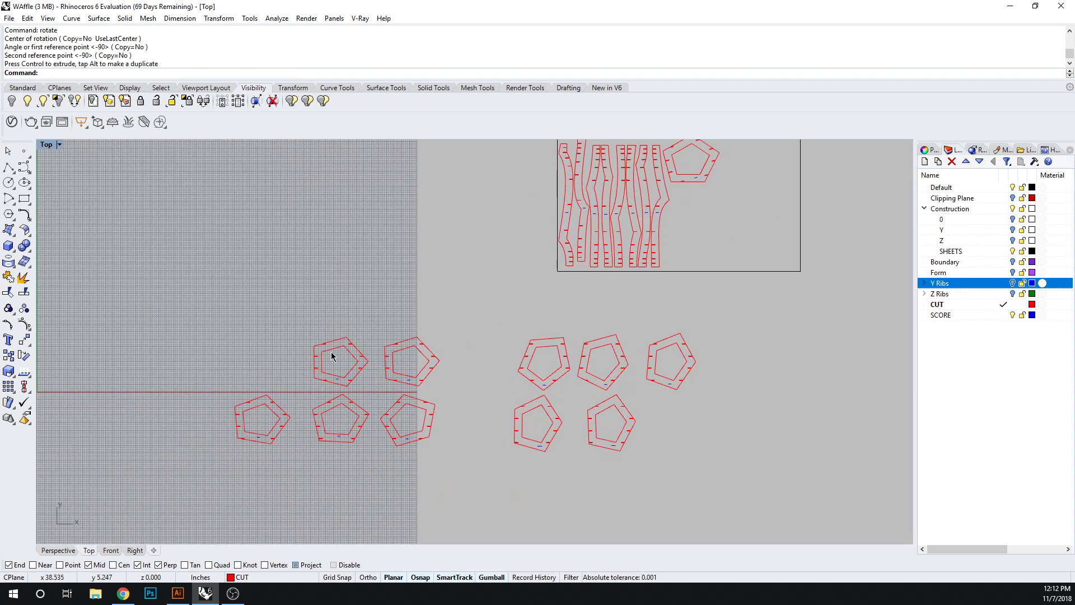
left_click_drag(329, 369, 372, 395)
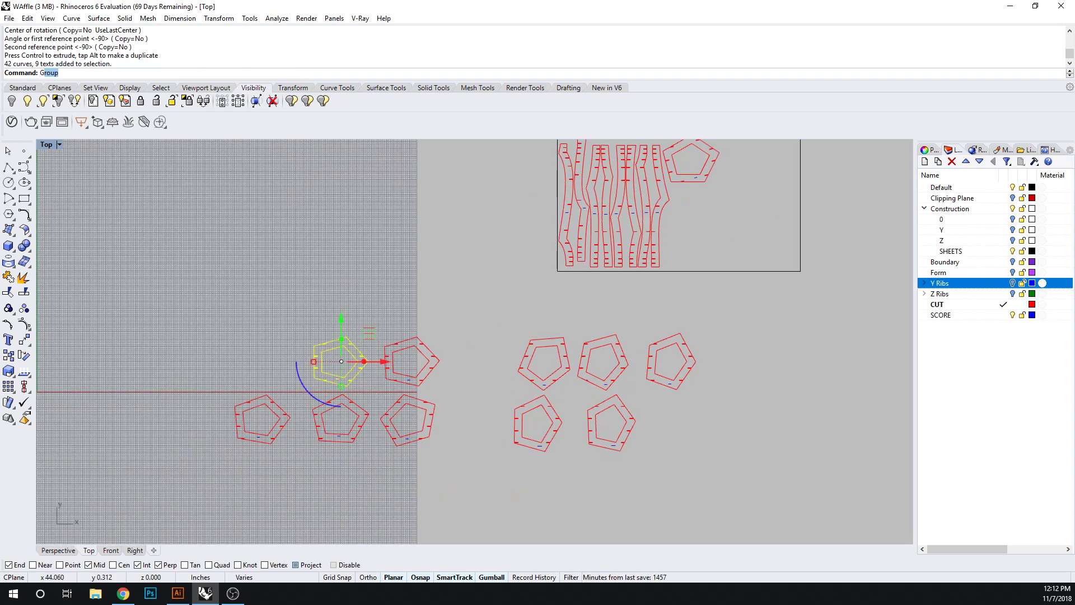
type("Group")
key("Return")
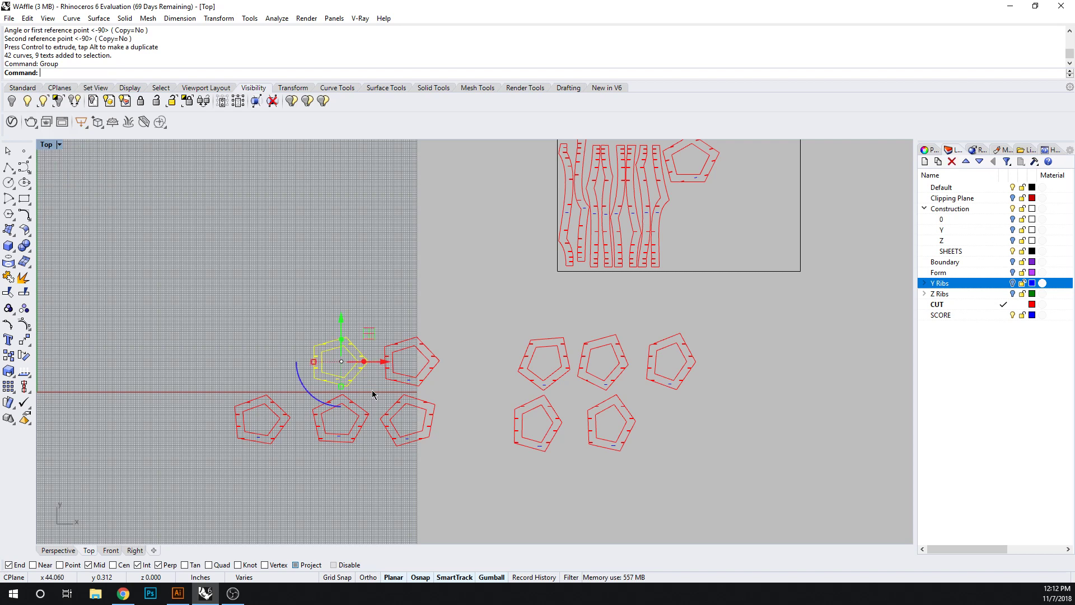
type("M")
key("Return")
left_click(313, 345)
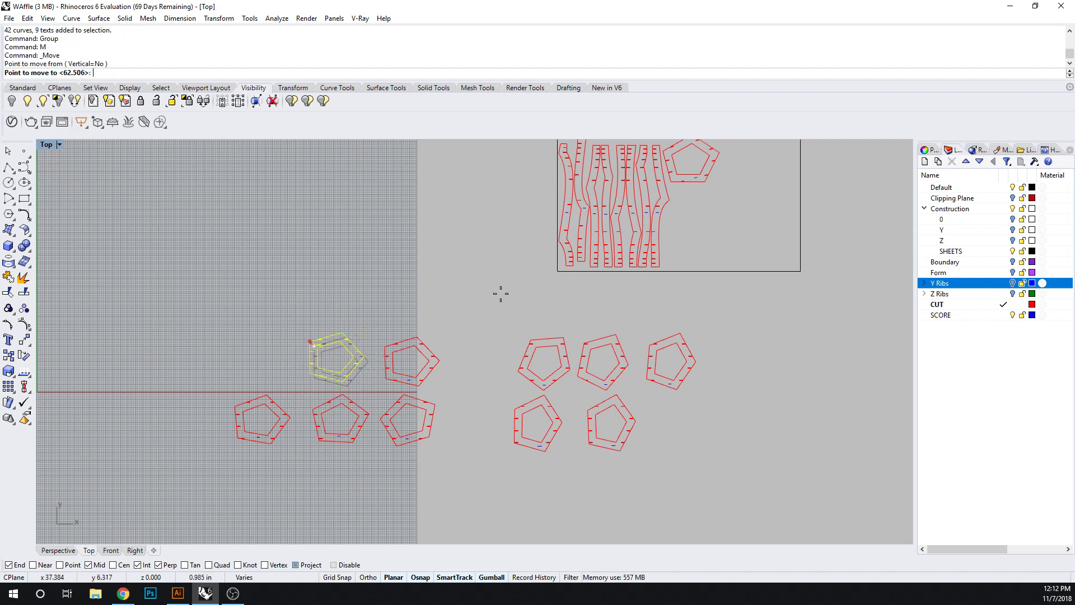
scroll(739, 174, "up", 5)
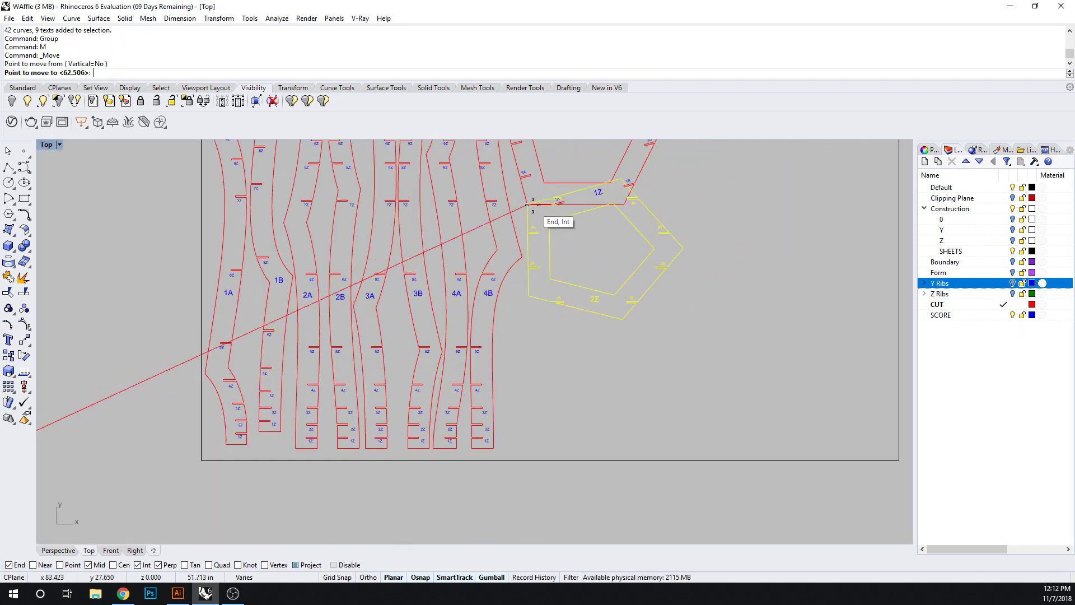
left_click(533, 207)
Rotate ring rib 2Z about its upper-left corner until its top edge lies along rib 1Z's bottom edge.
type("RO")
key("Return")
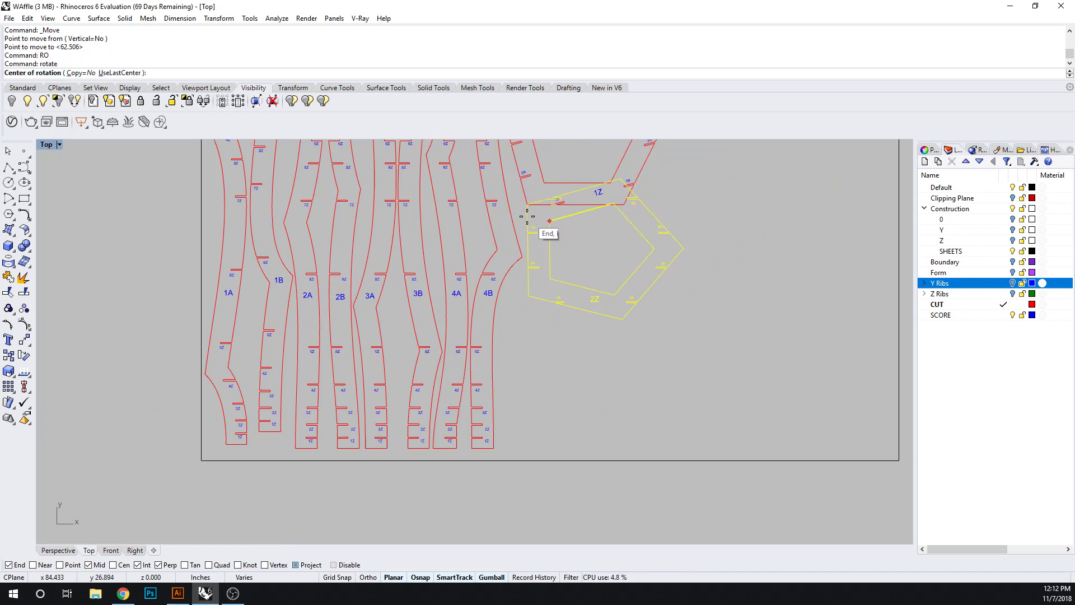
left_click(527, 208)
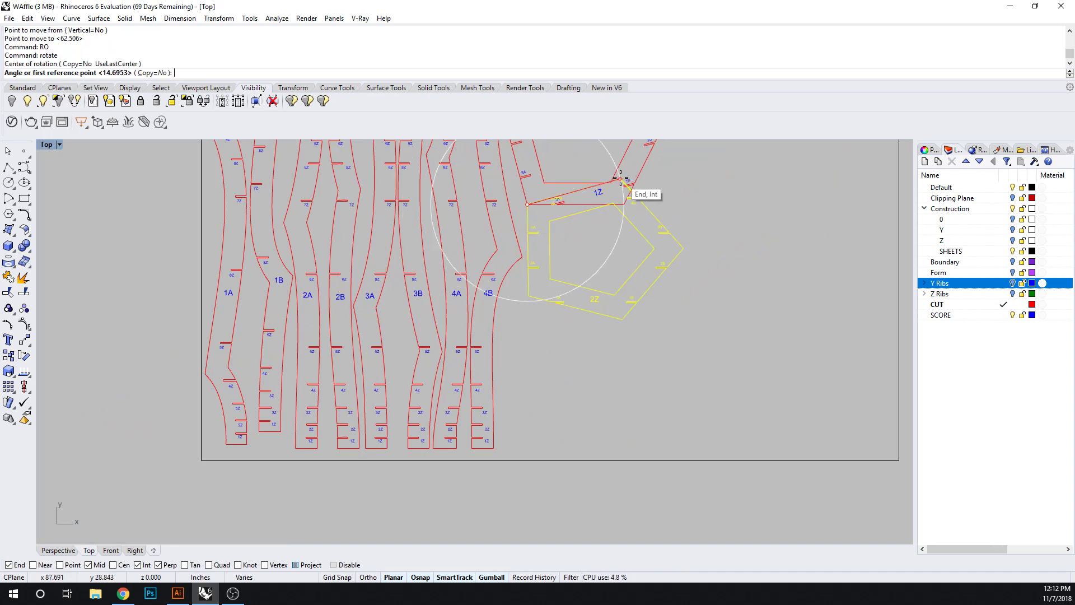
left_click(621, 179)
left_click(621, 207)
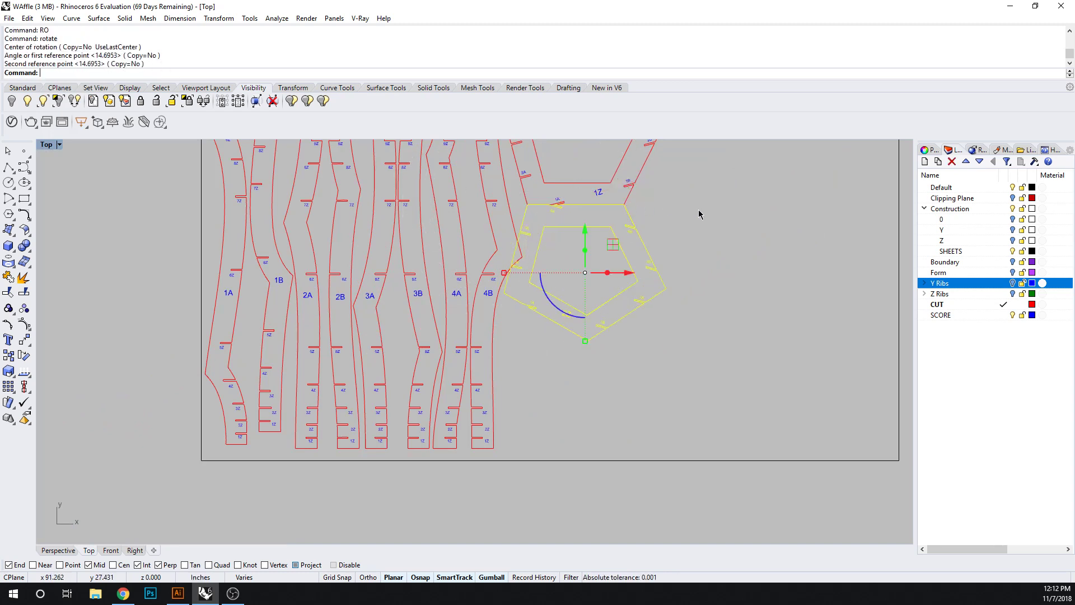
key("Escape")
scroll(558, 207, "up", 3)
scroll(558, 206, "up", 3)
scroll(554, 205, "down", 4)
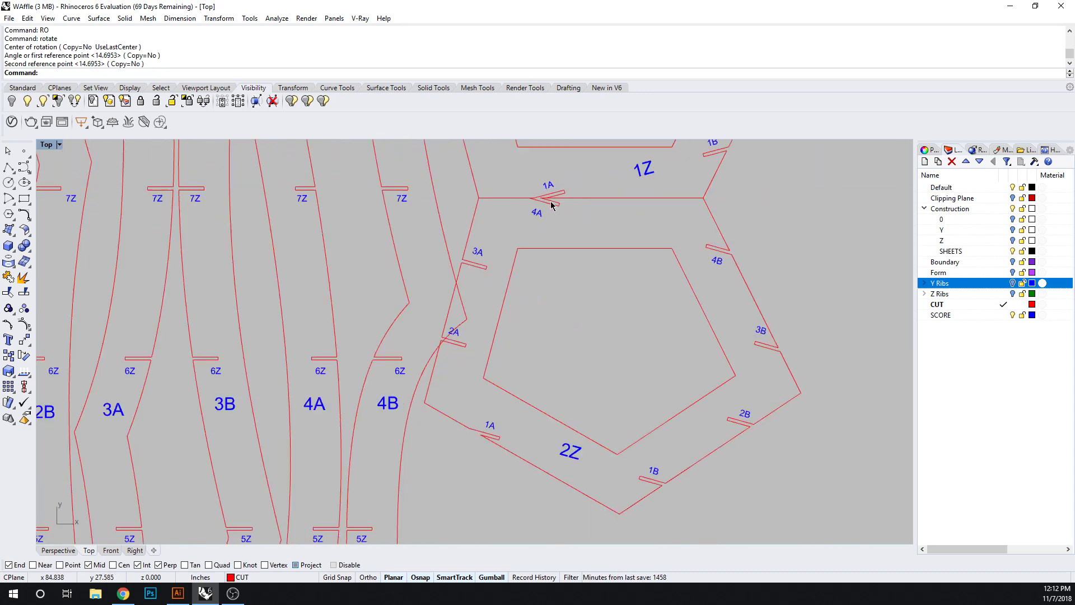
scroll(551, 206, "down", 4)
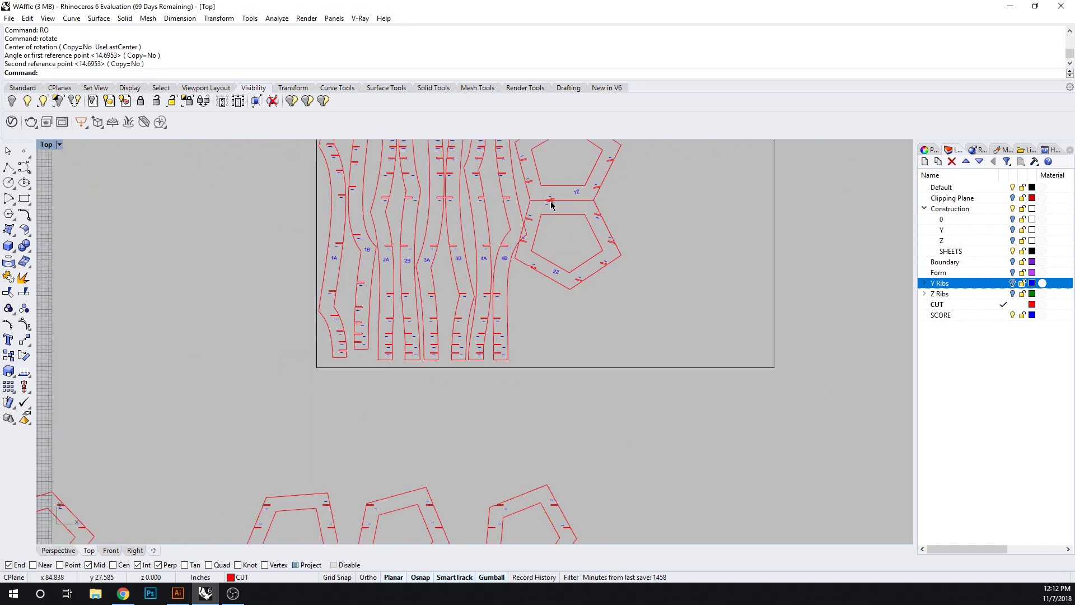
Shift ring rib 2Z horizontally to the right, clear of rib 4B.
left_click(611, 229)
scroll(612, 230, "up", 3)
left_click_drag(631, 259, 645, 258)
left_click(750, 241)
scroll(728, 242, "down", 6)
right_click_drag(753, 223, 715, 281)
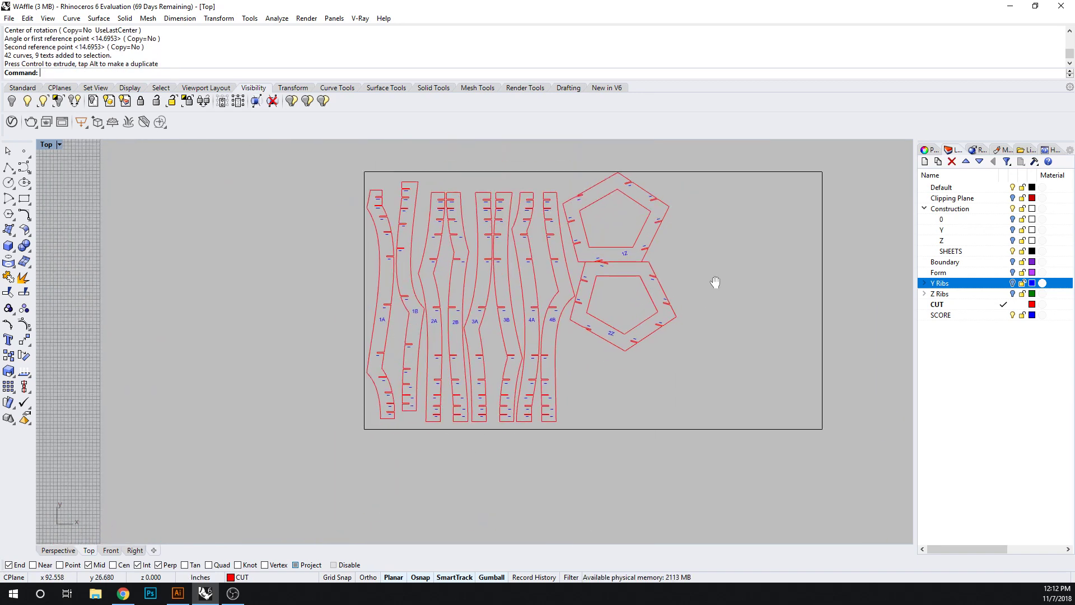
Group ring rib 3Z with its notches and labels.
scroll(657, 358, "down", 4)
right_click_drag(601, 457, 617, 345)
right_click_drag(600, 389, 609, 348)
scroll(609, 348, "down", 4)
mouse_move(502, 332)
right_mouse_down()
mouse_move(533, 287)
mouse_move(471, 356)
right_mouse_up()
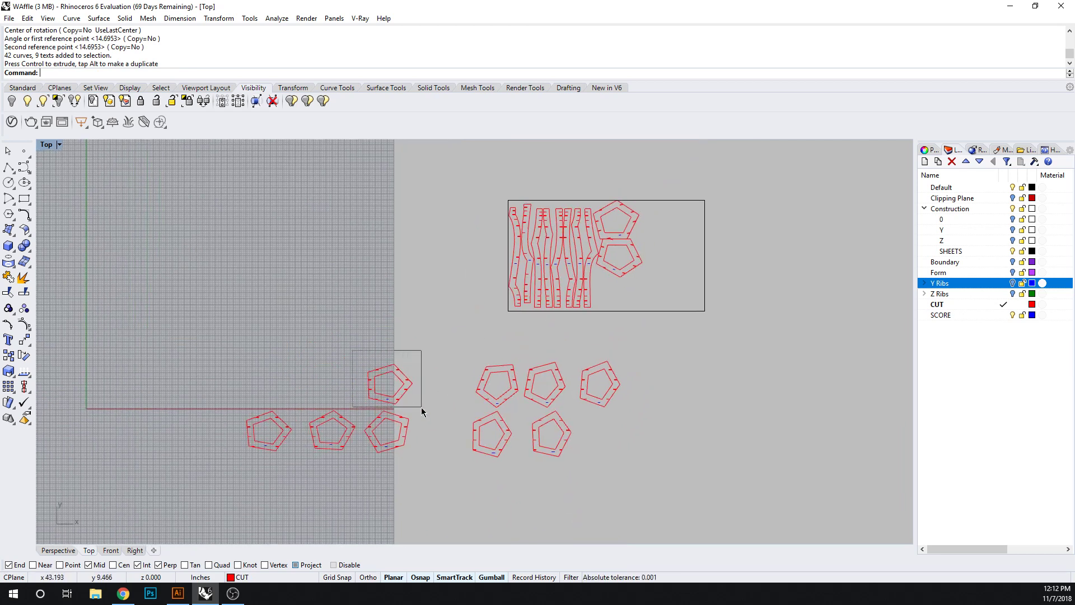
left_click_drag(421, 410, 420, 408)
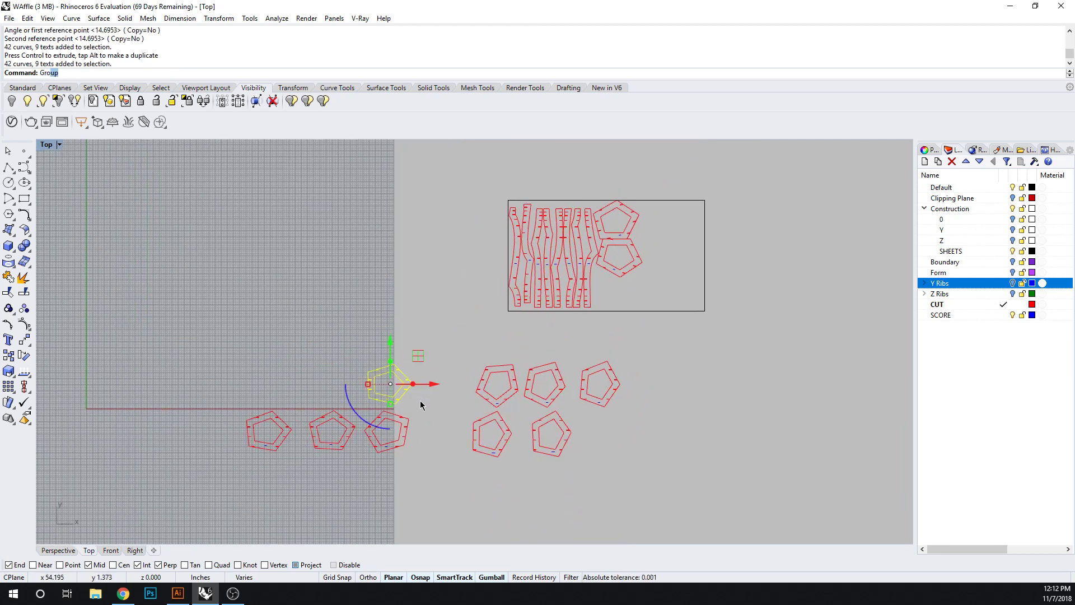
type("Gro")
key("Return")
Move ring rib 3Z by its upper-left corner onto rib 2Z's lower-left corner.
type("m")
key("Return")
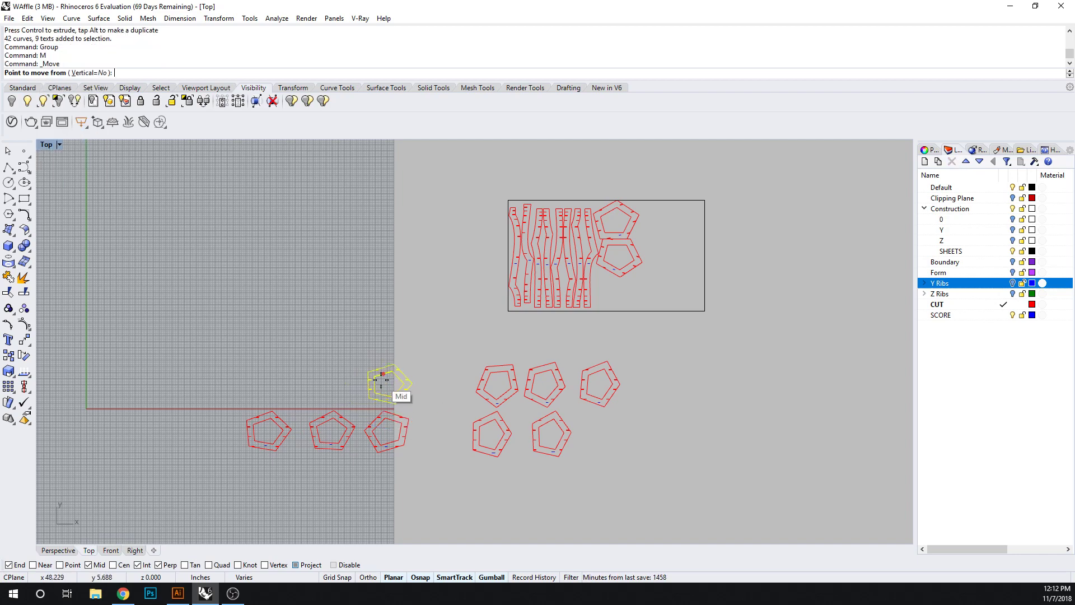
scroll(383, 379, "up", 3)
left_click(356, 364)
scroll(364, 361, "down", 3)
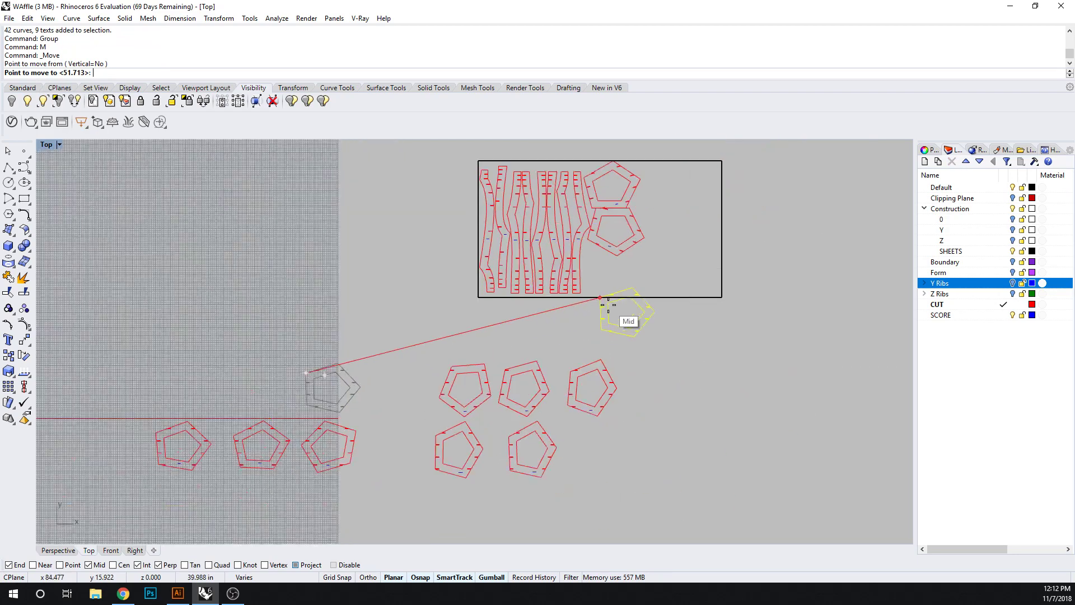
scroll(656, 257, "up", 4)
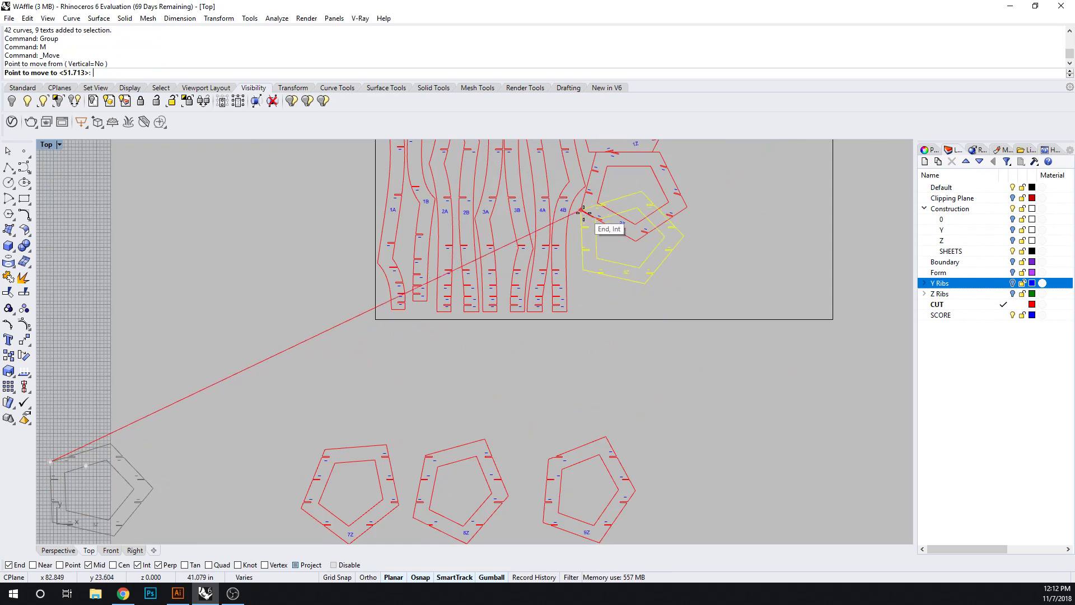
left_click(582, 217)
Try rotating rib 3Z clockwise about its upper-left corner and shifting it right, and undo both changes.
type("R")
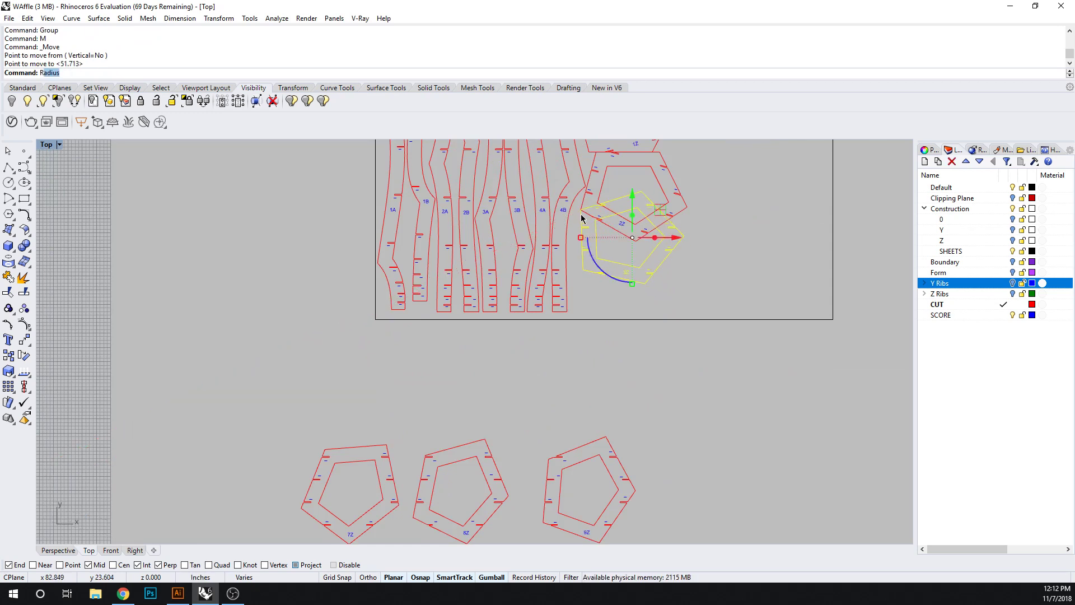
type("O")
key("Return")
left_click(582, 211)
left_click(644, 191)
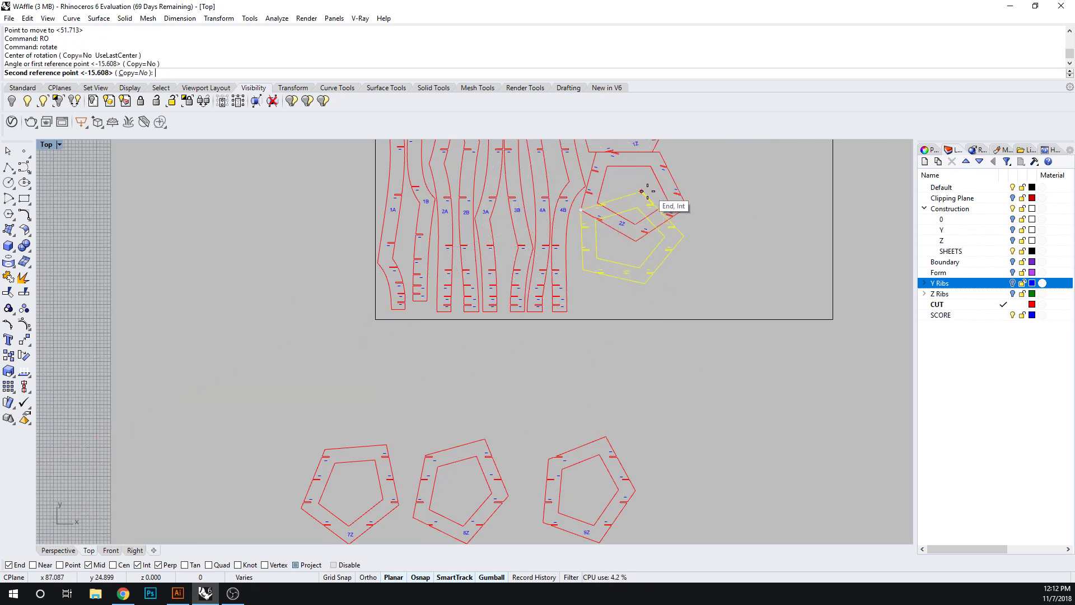
left_click(639, 242)
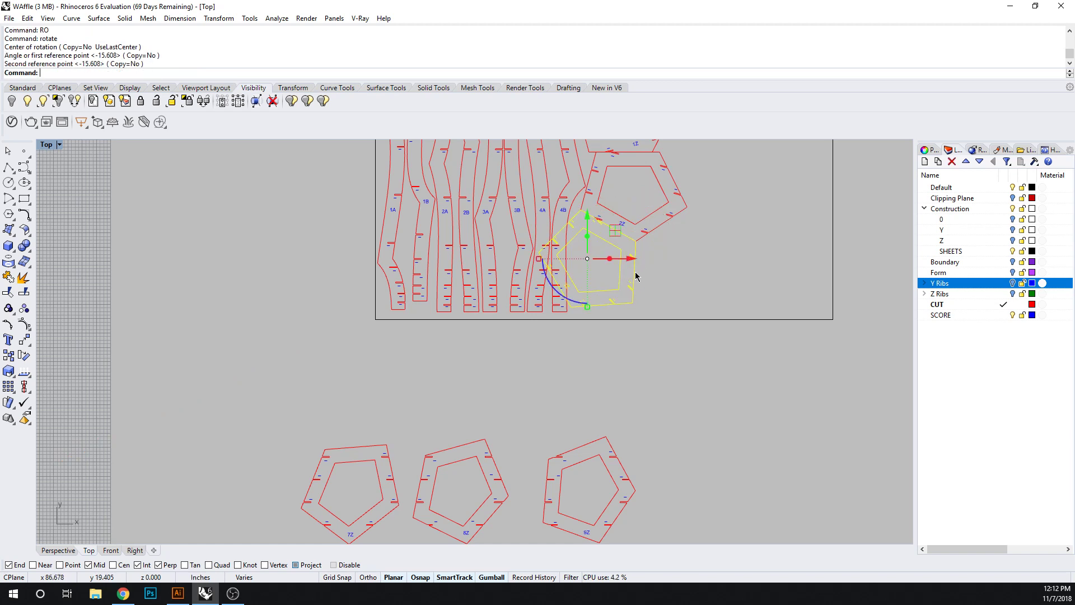
left_click_drag(636, 279, 657, 290)
key("ctrl+z")
key("ctrl+z")
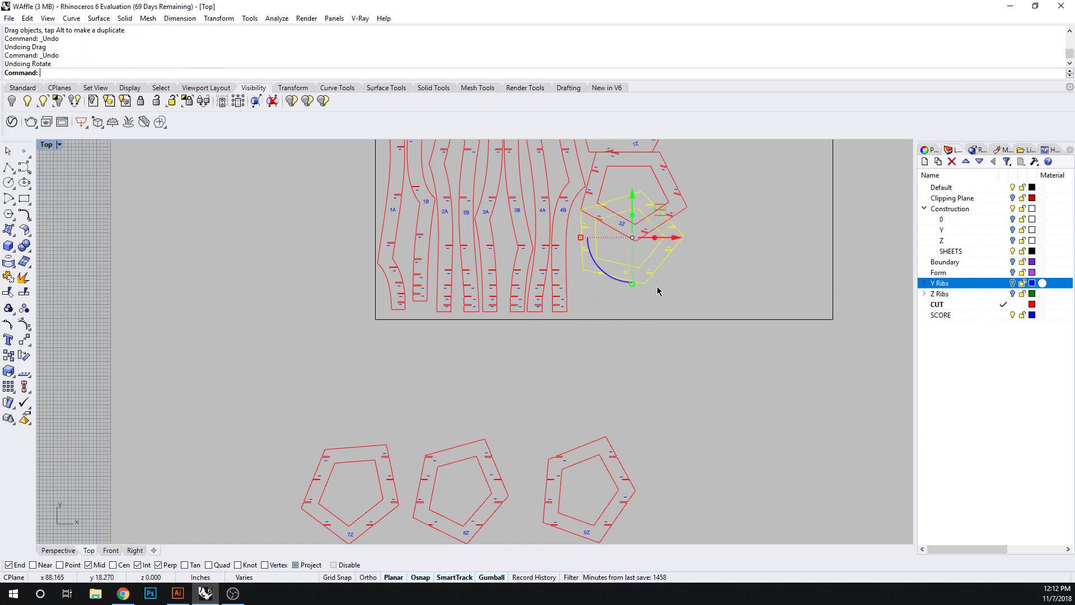
Lower rib 3Z slightly and move it by its top corner onto rib 2Z's rightmost corner.
left_click_drag(632, 195, 630, 217)
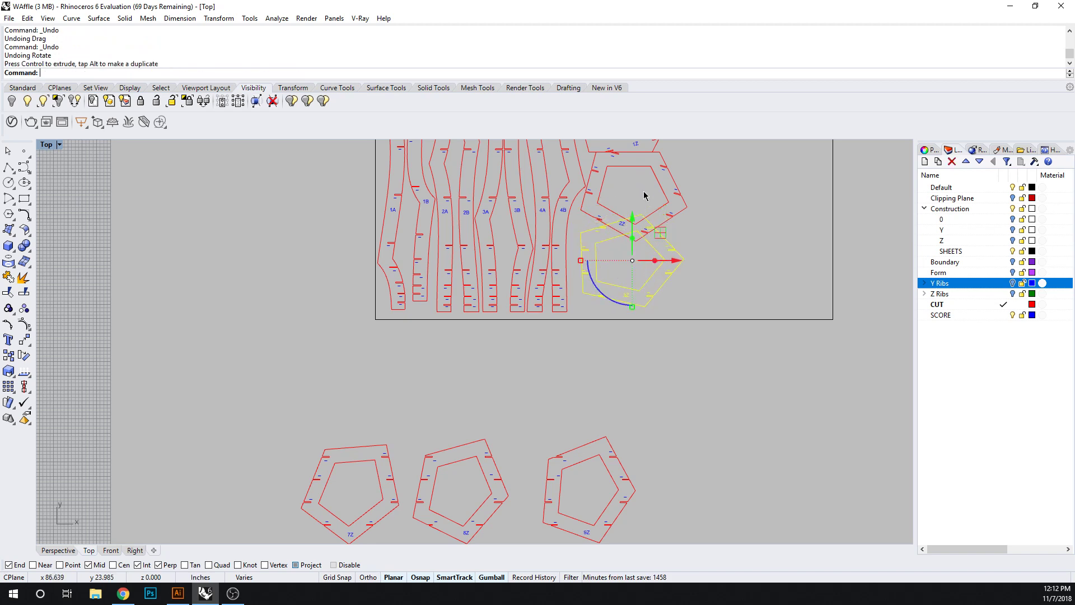
right_click_drag(643, 179, 609, 278)
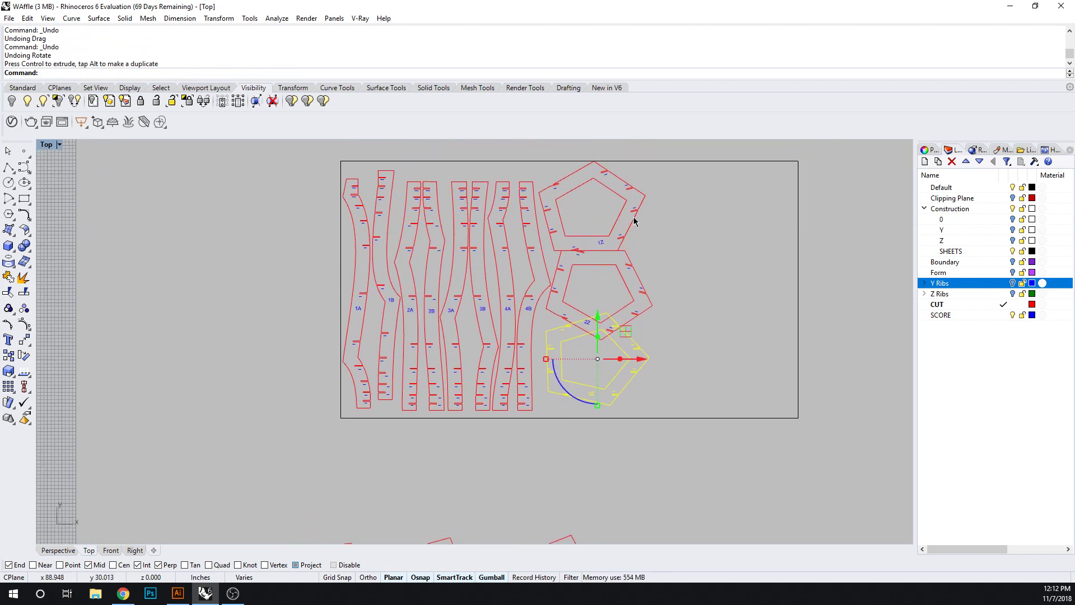
right_click_drag(680, 309, 672, 273)
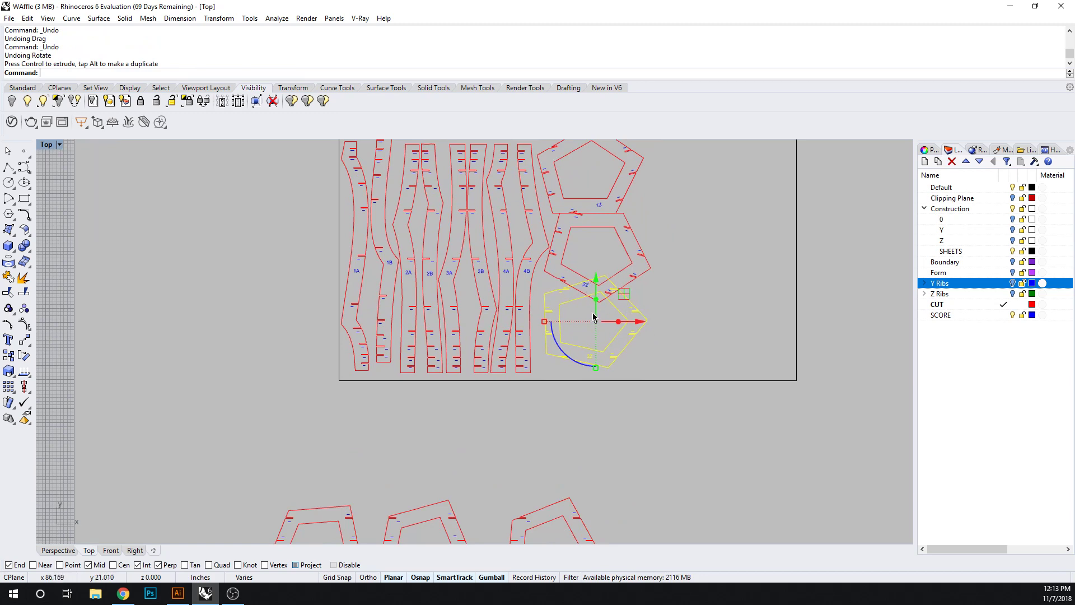
type("M")
key("Return")
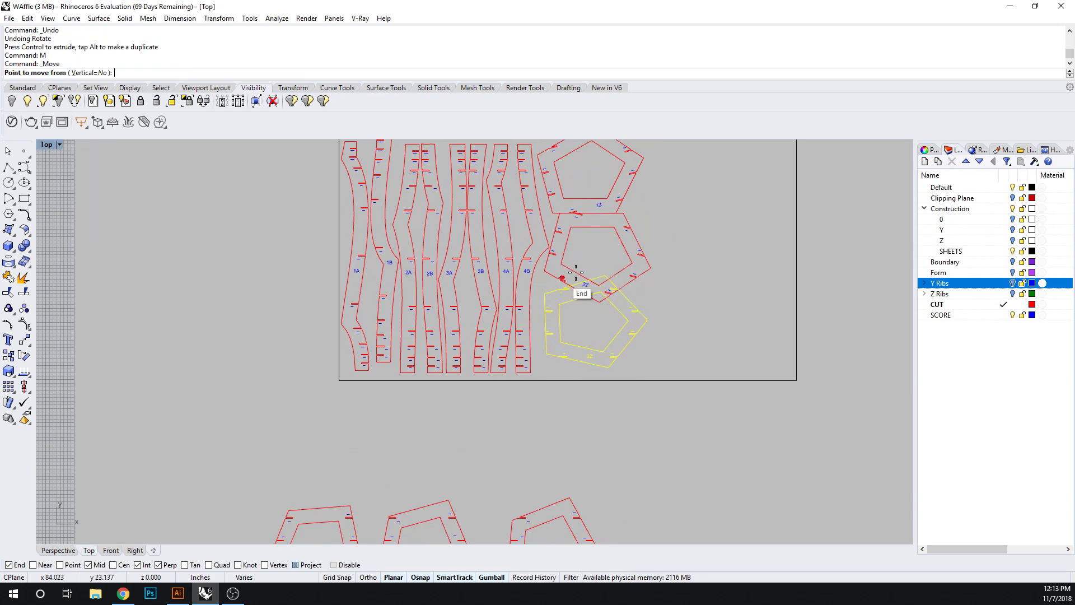
left_click(604, 277)
left_click(648, 270)
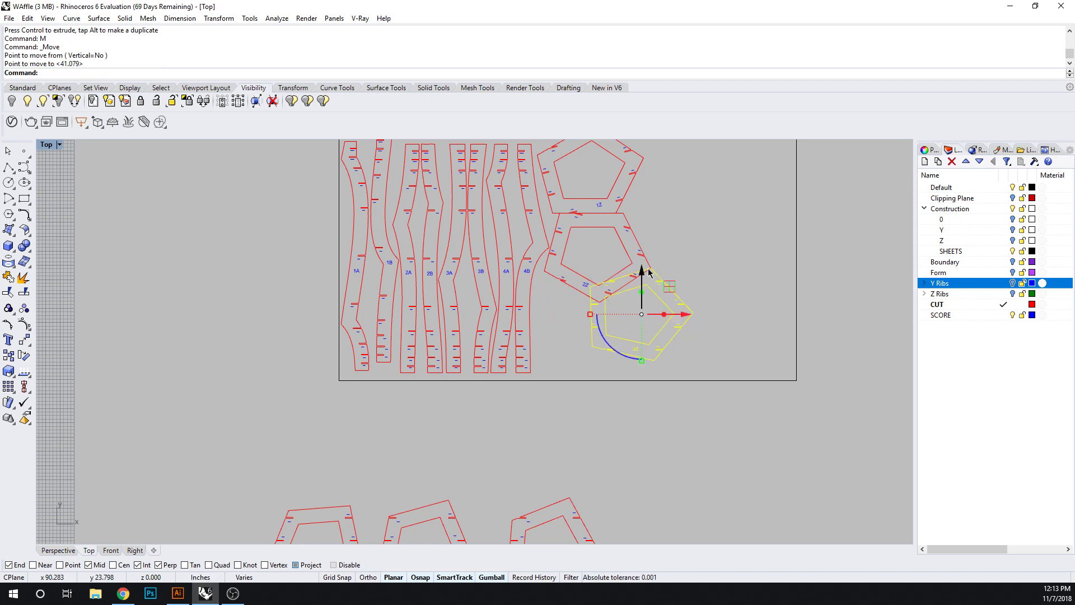
Rotate rib 3Z about the corner shared with rib 2Z until its upper-left edge lies along 2Z's lower-right edge.
key("Return")
left_click(652, 268)
scroll(592, 284, "up", 6)
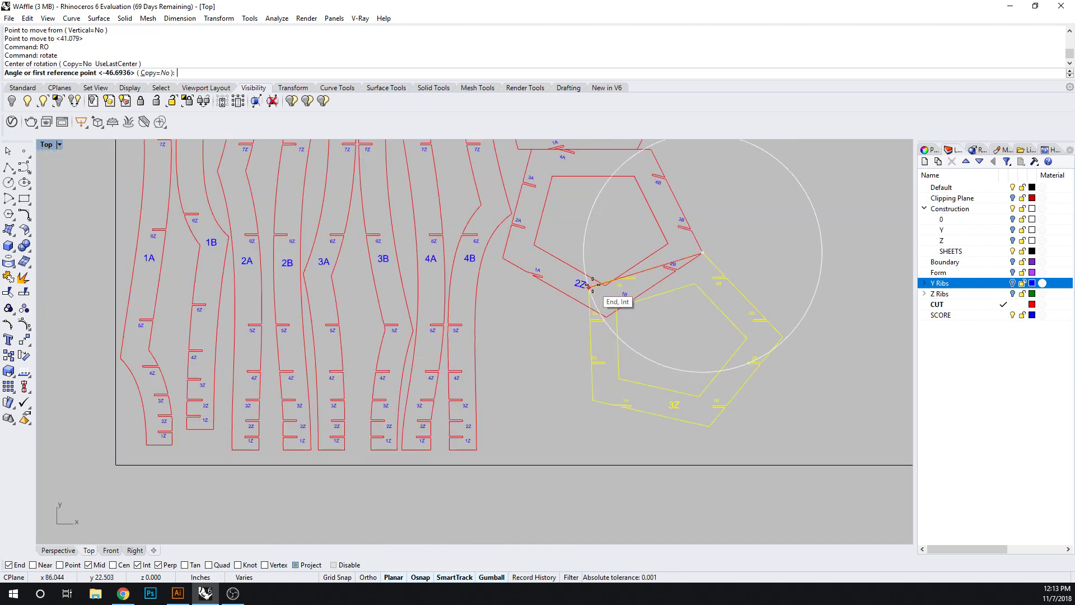
left_click(590, 288)
left_click(627, 305)
left_click(605, 358)
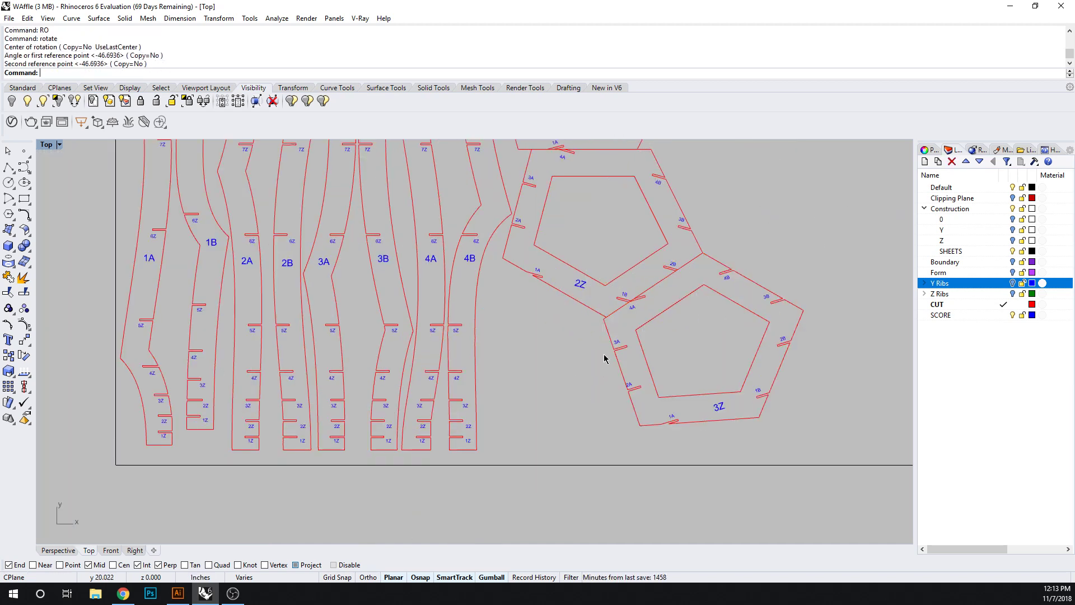
Move ring rib 1Z by its lower-right corner onto rib 2Z's upper-right corner.
scroll(610, 349, "down", 5)
scroll(590, 375, "down", 3)
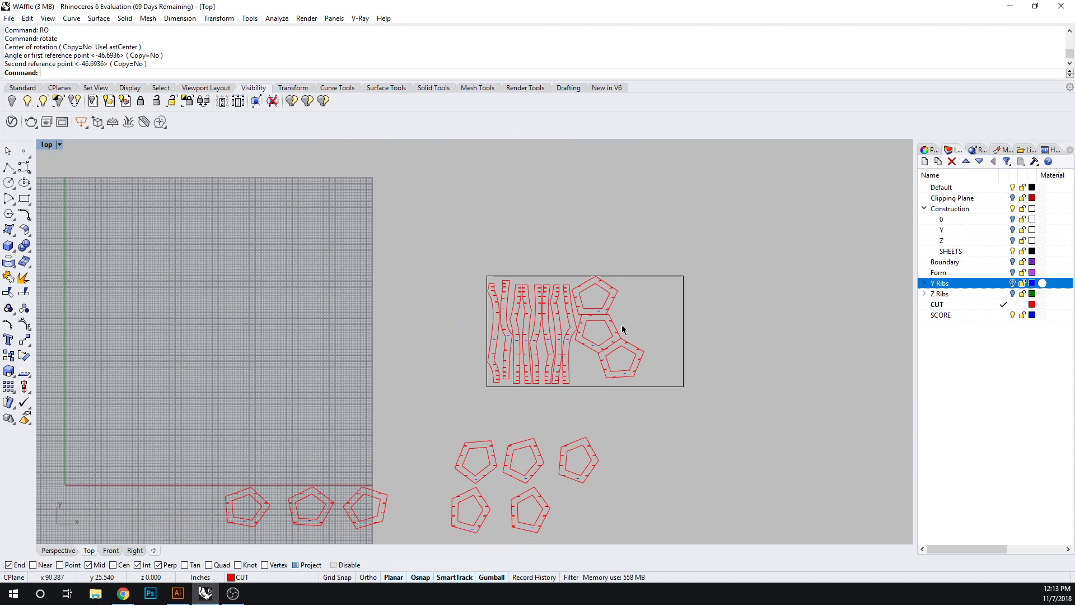
scroll(622, 320, "up", 4)
left_click(593, 290)
type("m")
key("Return")
scroll(592, 291, "up", 3)
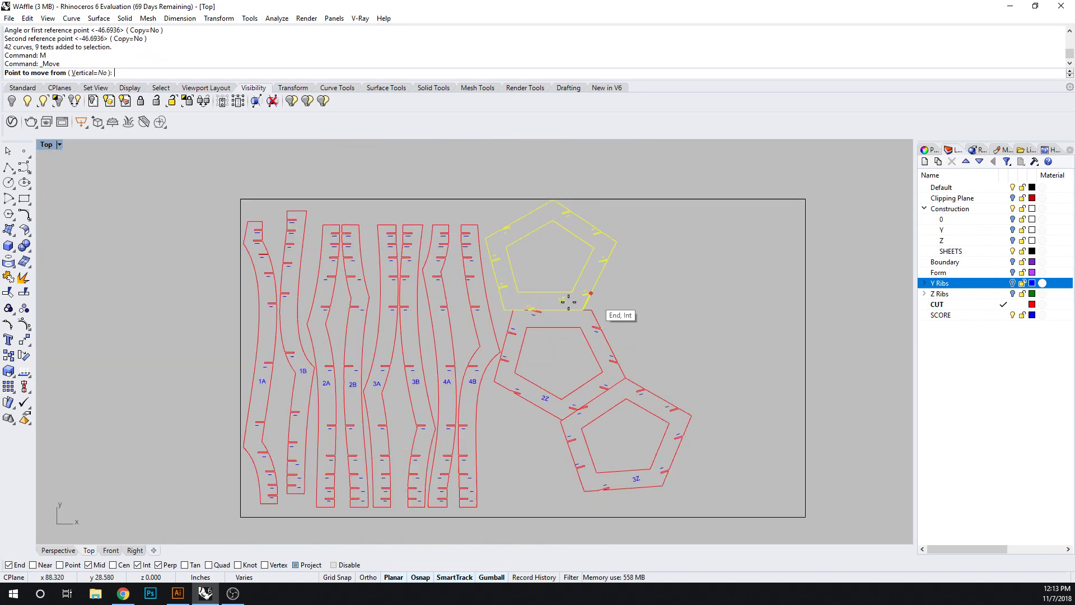
left_click(589, 308)
left_click(593, 313)
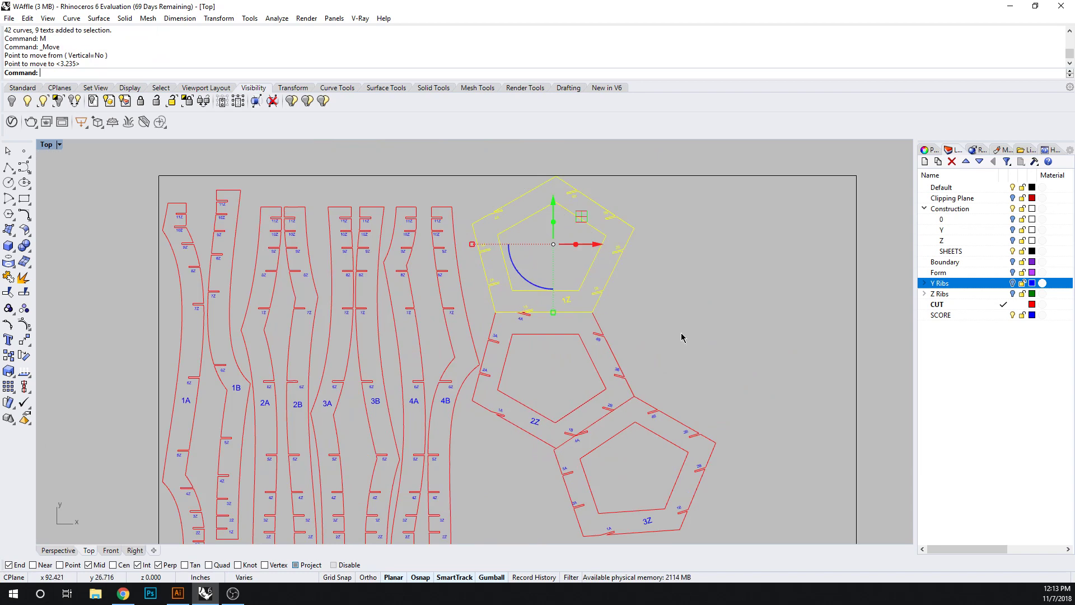
left_click(685, 339)
Group ring rib 4Z with its notches and labels.
scroll(684, 342, "down", 6)
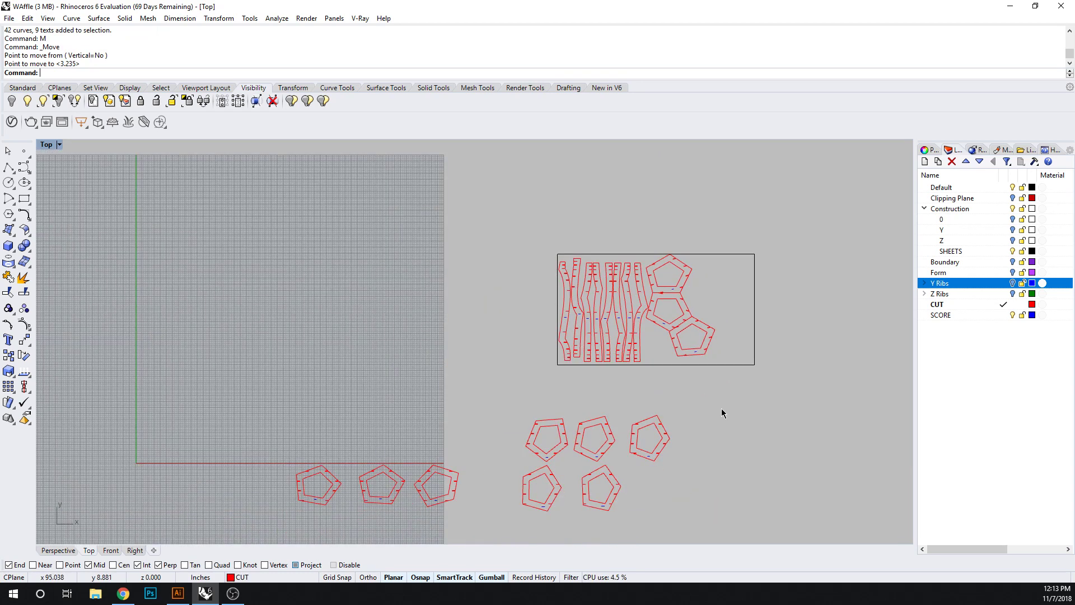
right_click_drag(721, 412, 731, 330)
left_click_drag(254, 348, 363, 466)
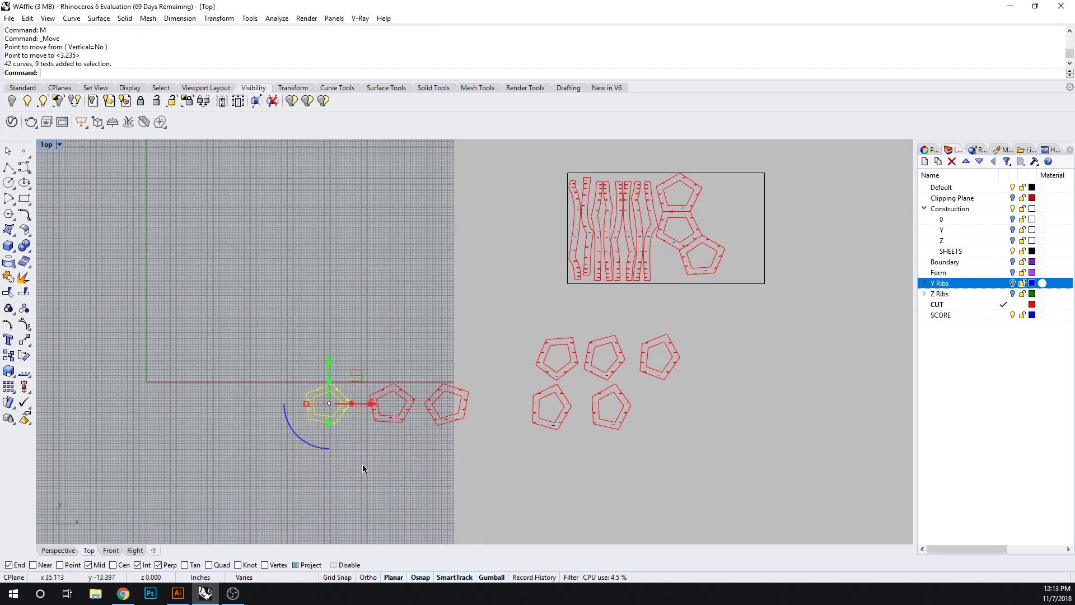
key("Return")
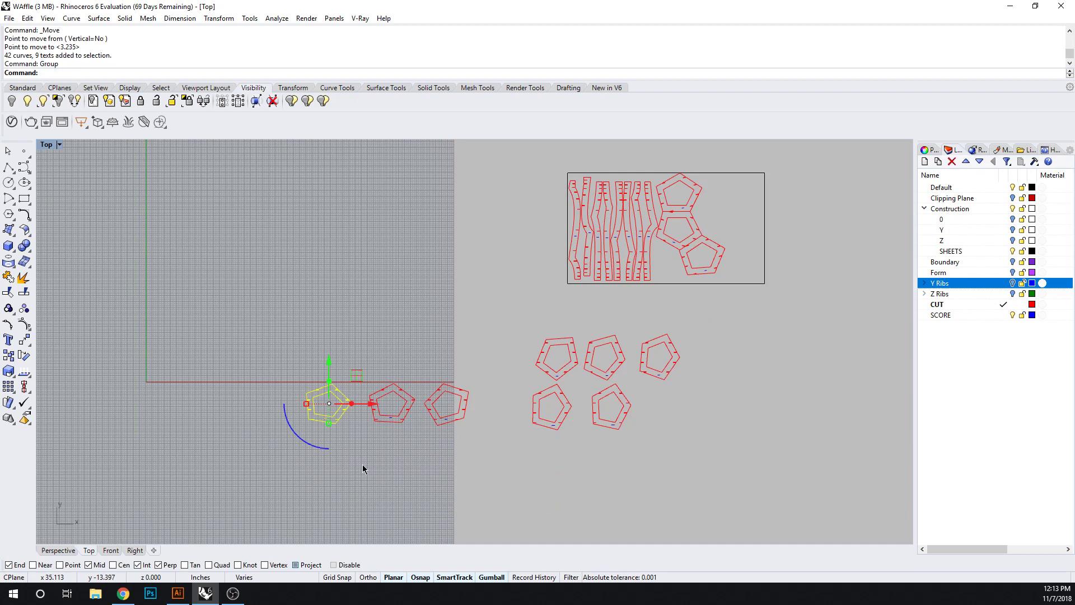
Move ring rib 4Z by its upper-left corner onto the right-hand corner shared by ribs 1Z and 2Z.
type("M")
key("Return")
scroll(301, 452, "up", 3)
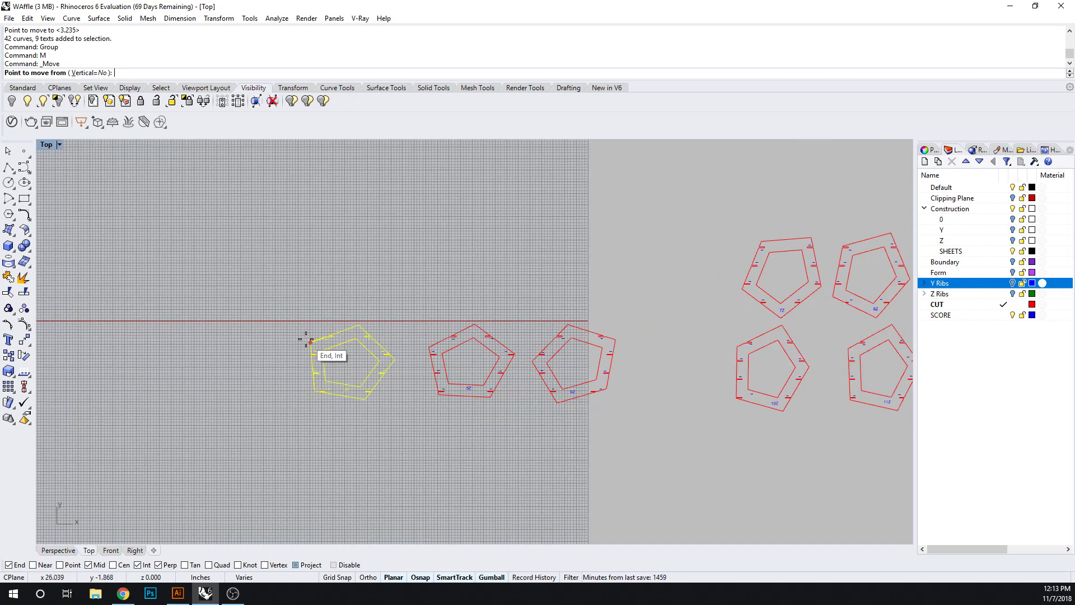
left_click(307, 339)
scroll(302, 353, "down", 3)
scroll(511, 299, "up", 5)
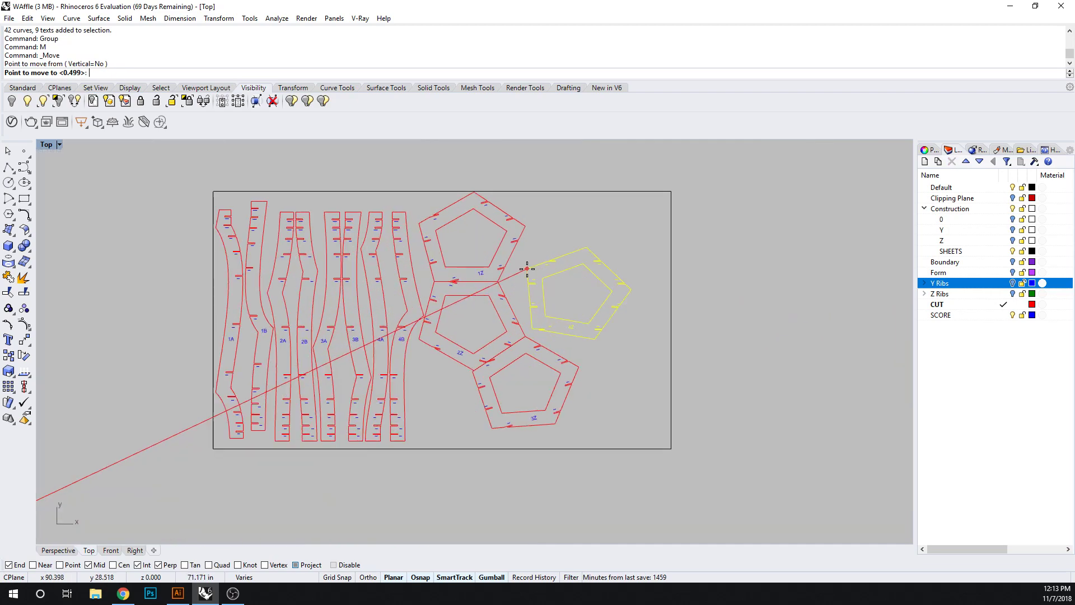
scroll(511, 287, "up", 5)
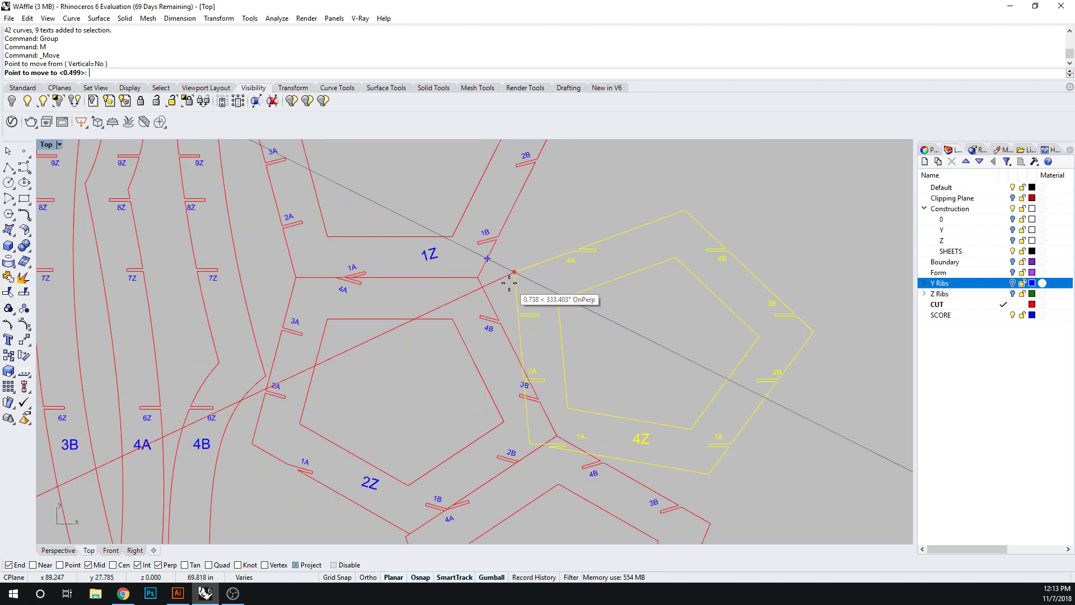
left_click(483, 278)
Rotate rib 4Z counterclockwise about that shared corner until its 4A edge lies along rib 1Z's lower-right edge.
type("RO")
key("Return")
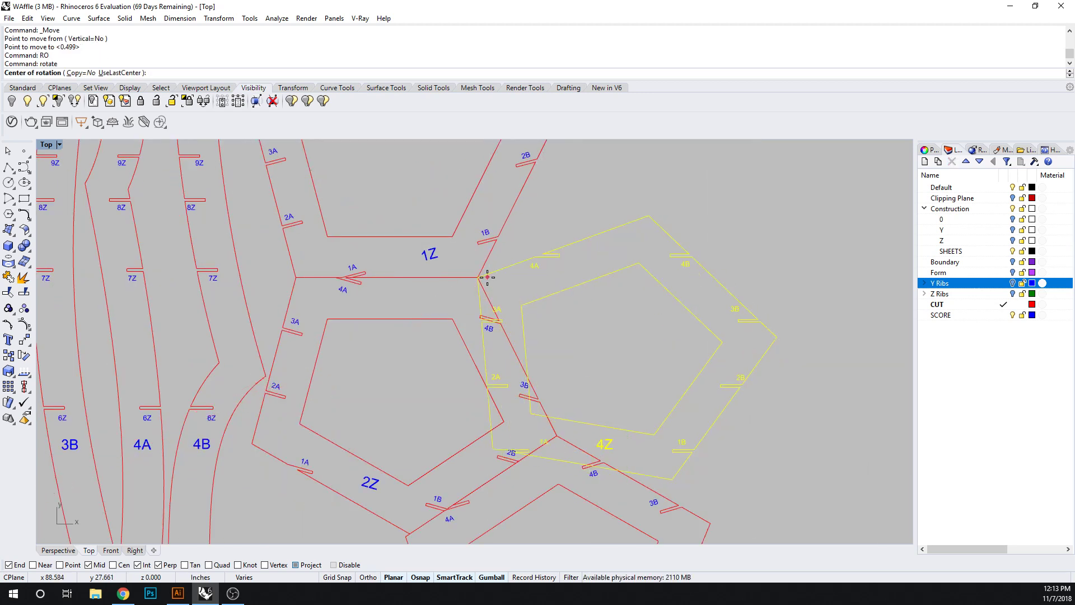
left_click(480, 279)
left_click(649, 217)
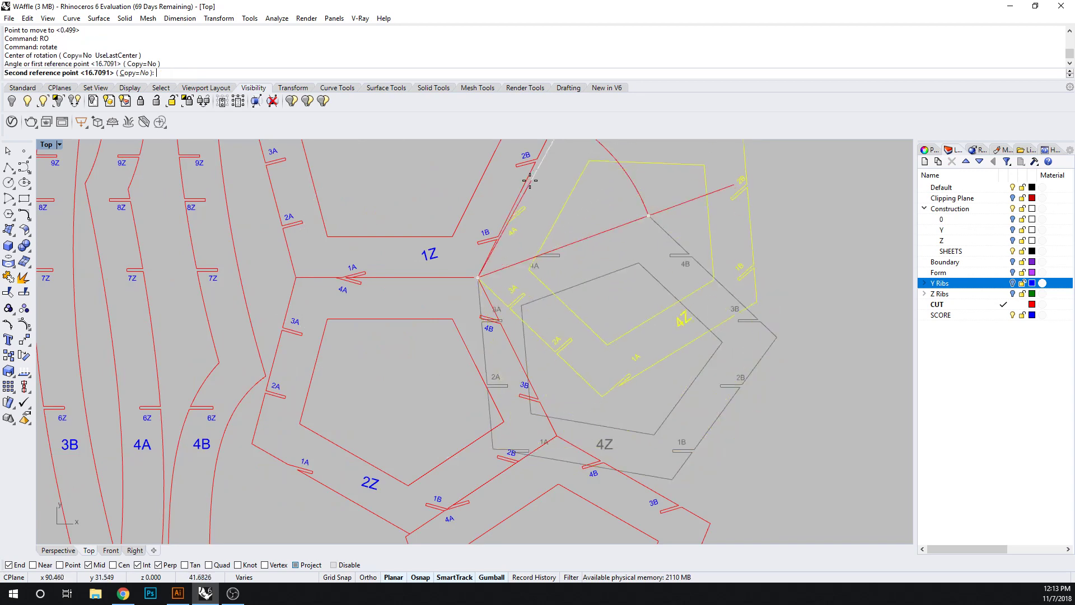
left_click(538, 164)
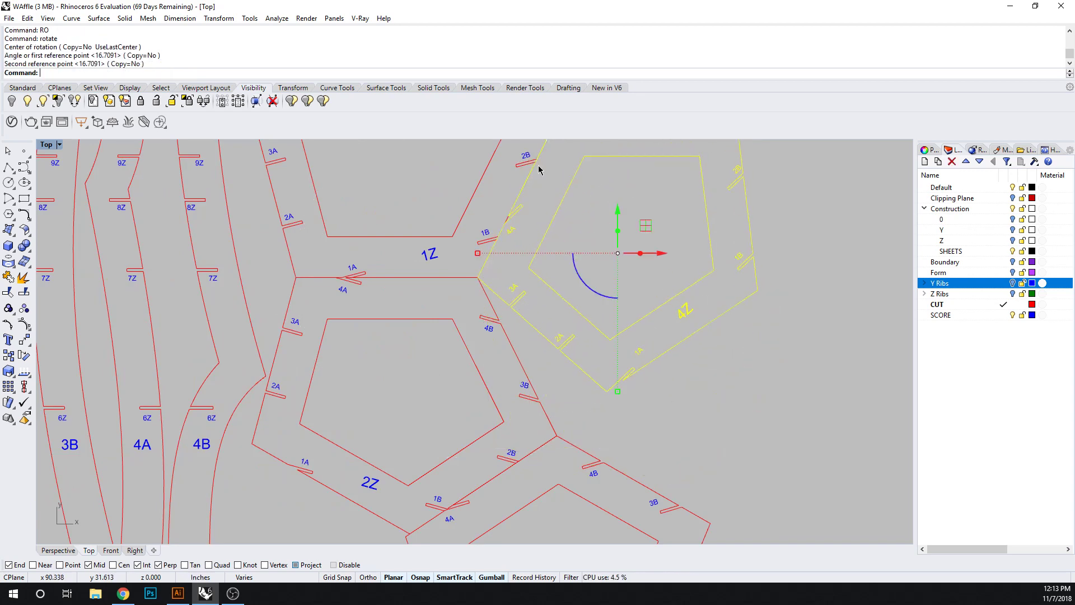
left_click(814, 388)
scroll(567, 248, "down", 14)
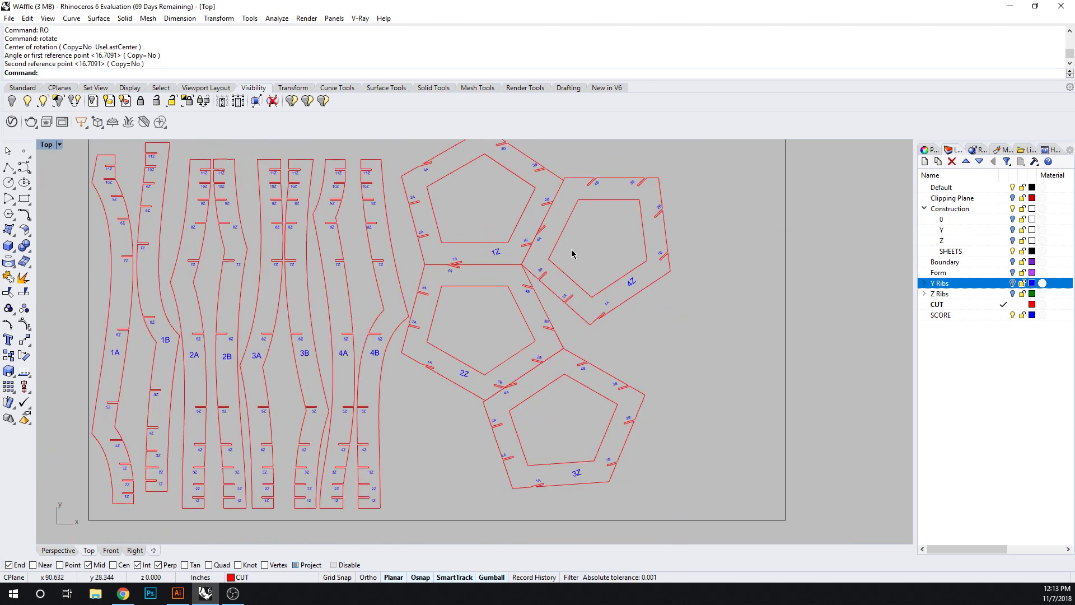
Group ring rib 5Z with its notches and labels.
right_click_drag(622, 330, 618, 251)
right_click_drag(596, 165, 567, 274)
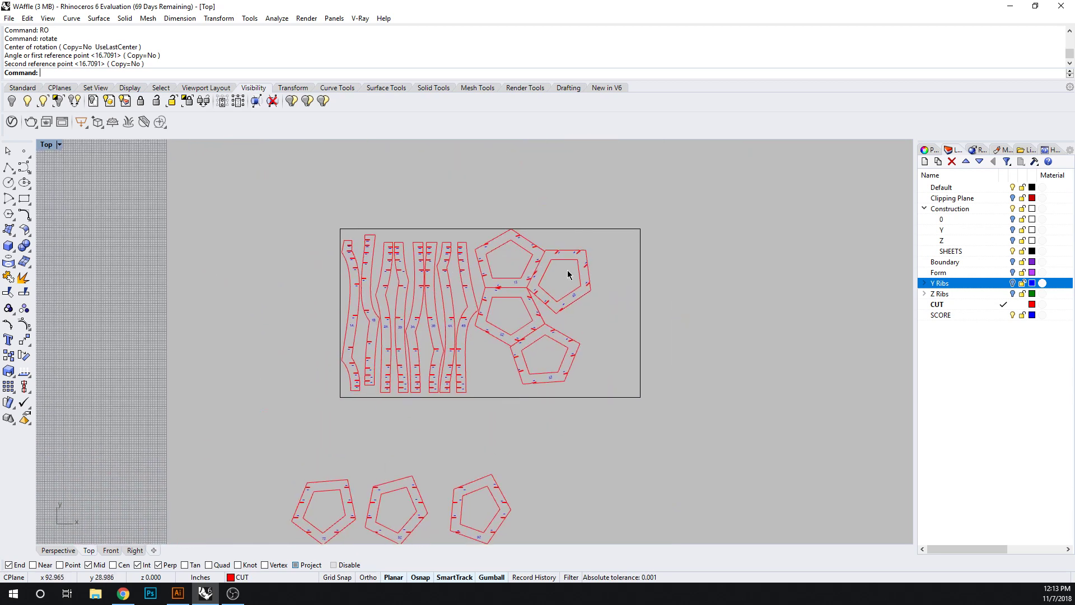
right_click_drag(485, 466, 547, 359)
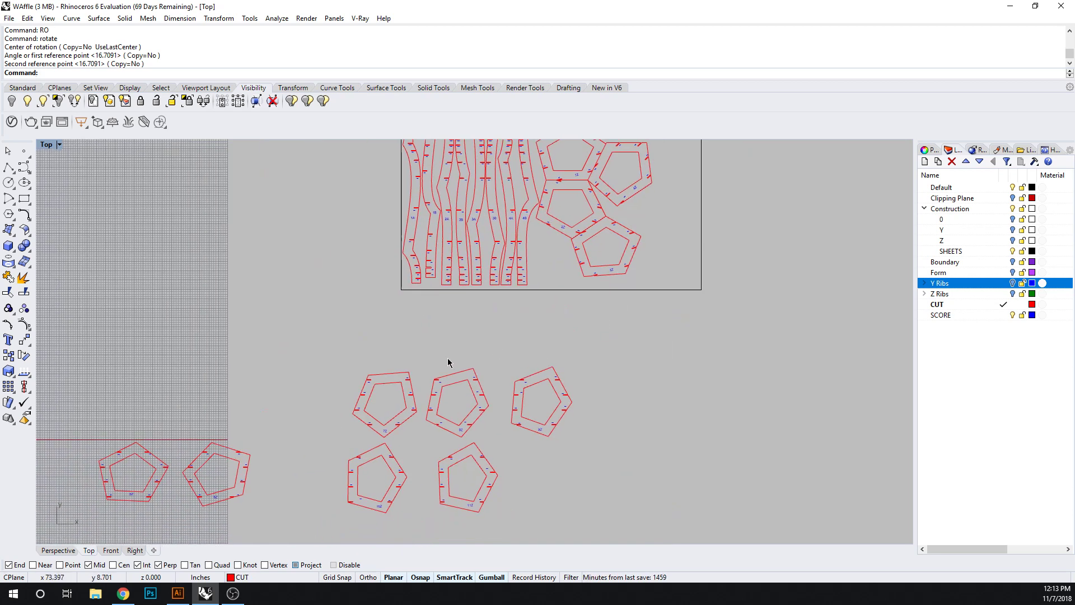
left_click_drag(70, 429, 180, 535)
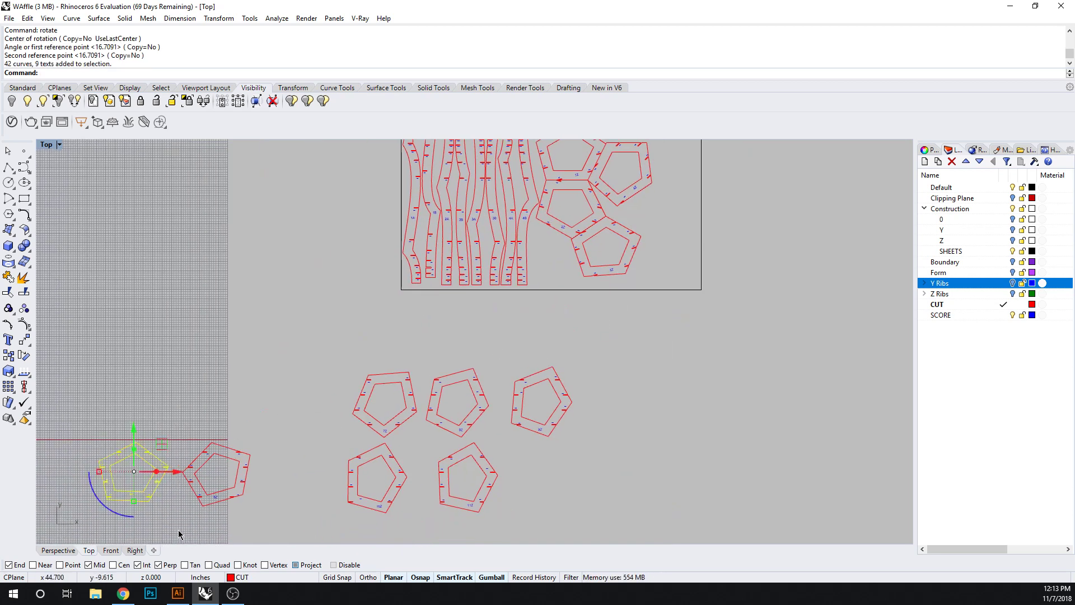
key("Return")
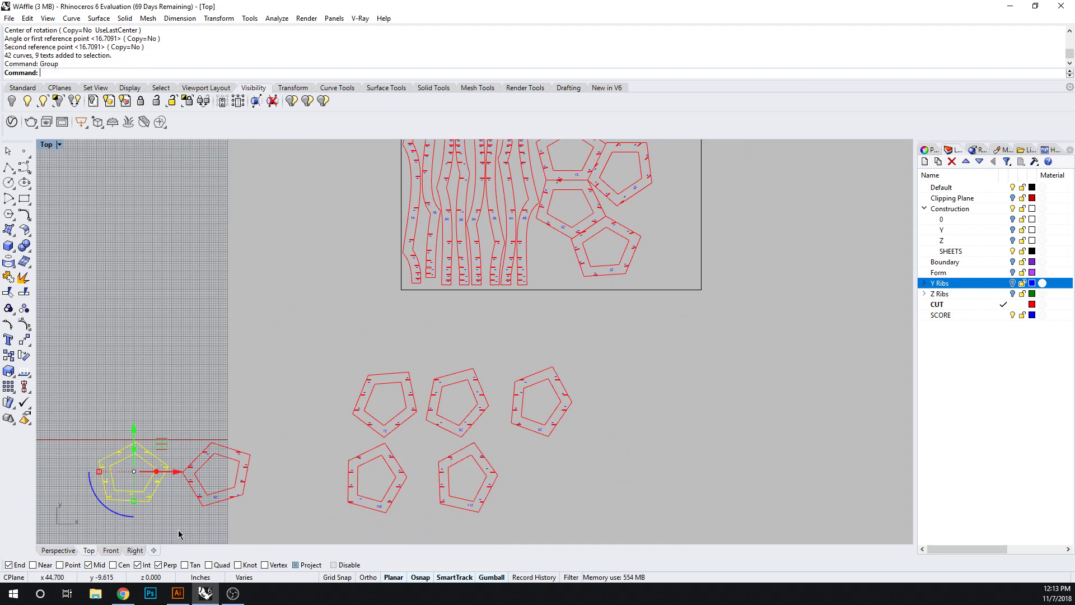
Move ring rib 5Z by its upper-left corner onto rib 4Z's lowest corner on the sheet.
type("m")
key("Return")
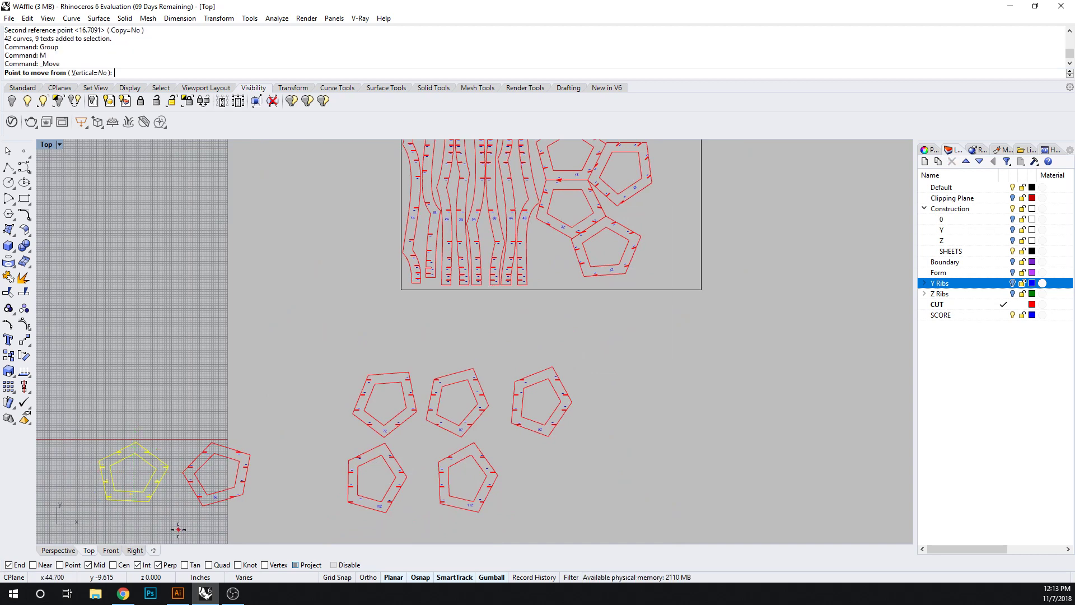
left_click(99, 459)
scroll(583, 319, "up", 3)
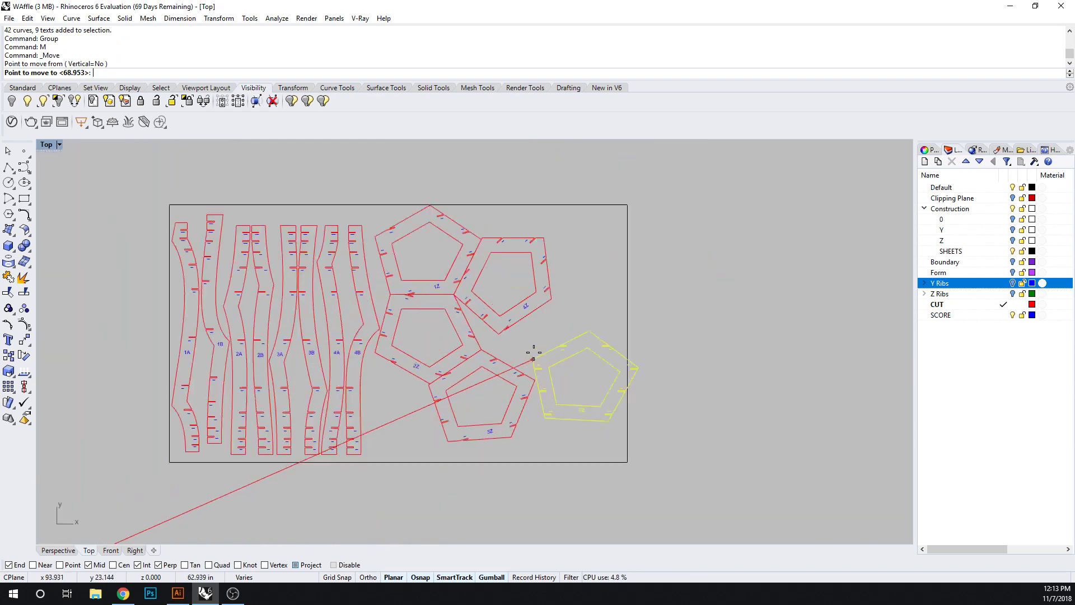
scroll(533, 353, "up", 3)
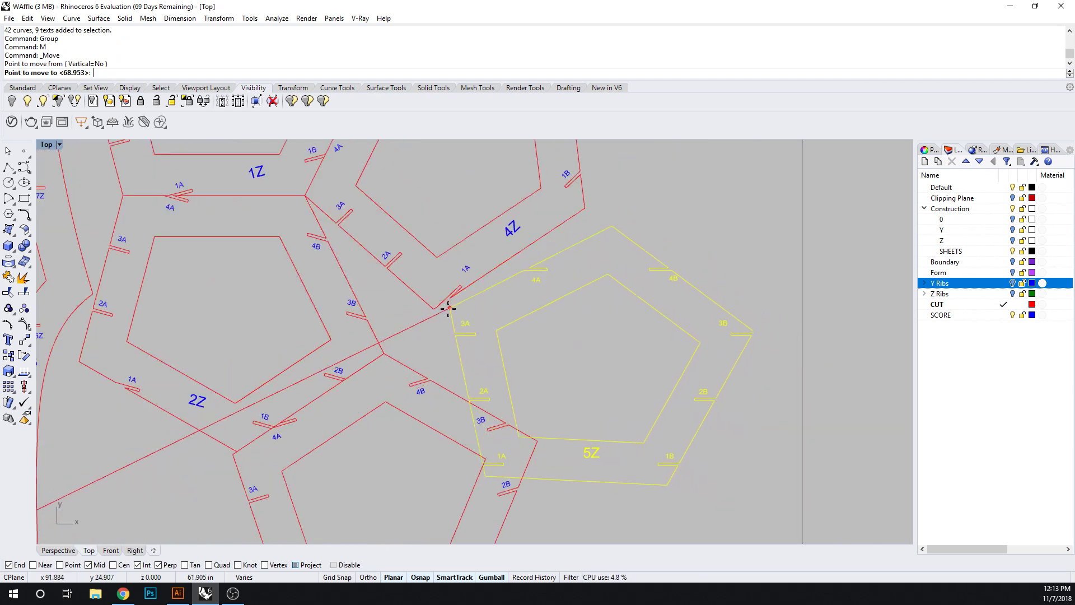
left_click(438, 313)
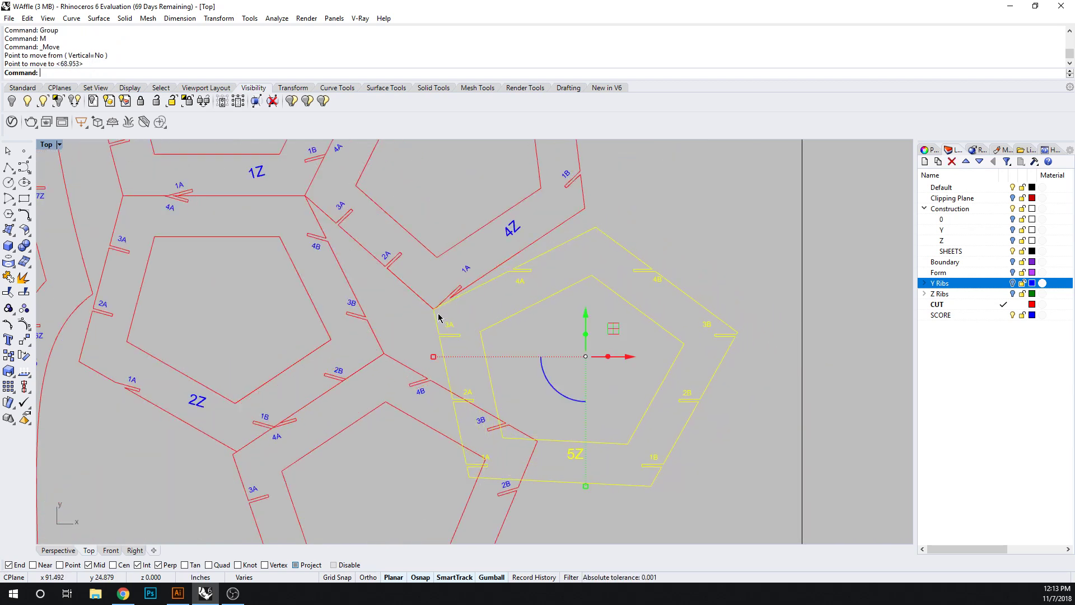
Rotate rib 5Z counterclockwise about the shared corner until its 4A edge lies along rib 4Z's 1A edge.
key("Return")
left_click(434, 309)
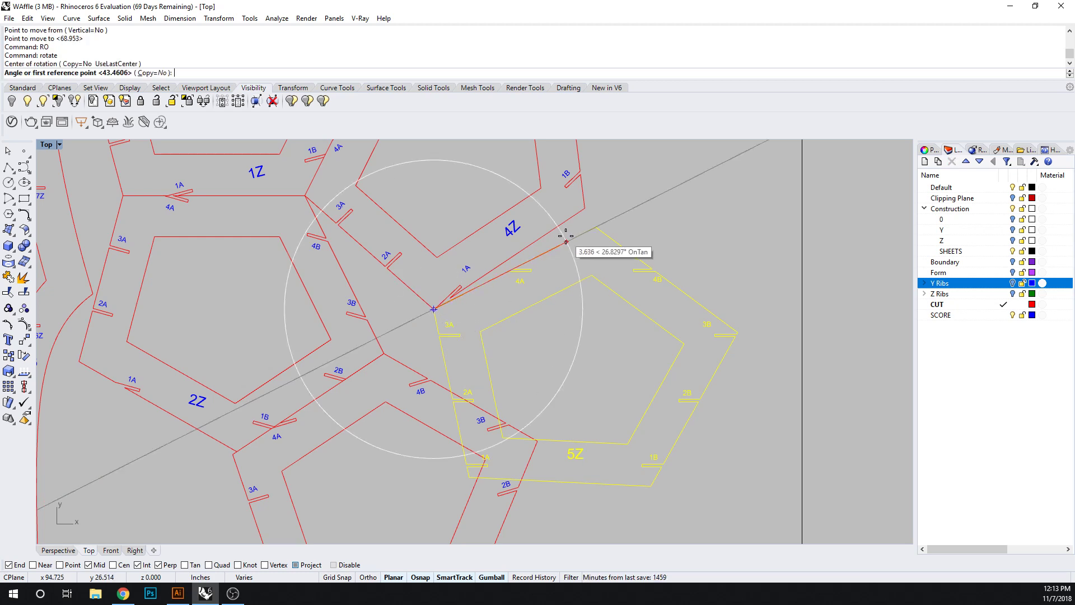
left_click(595, 227)
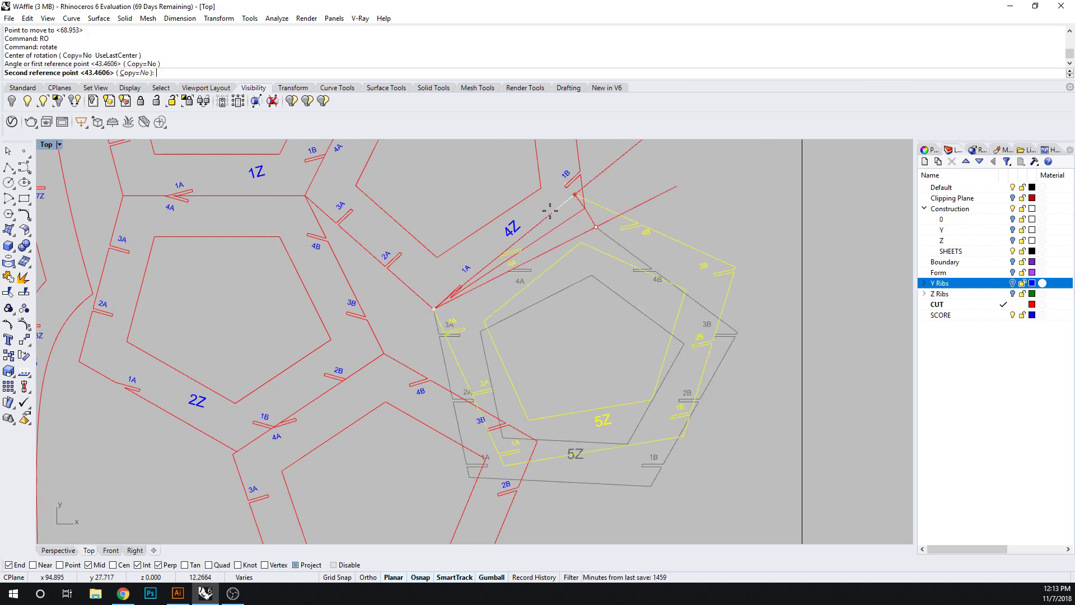
left_click(584, 209)
key("Escape")
Slide ring rib 3Z about 1.5 in down and left along rib 2Z's lower-right edge, clear of rib 5Z.
scroll(559, 355, "down", 3)
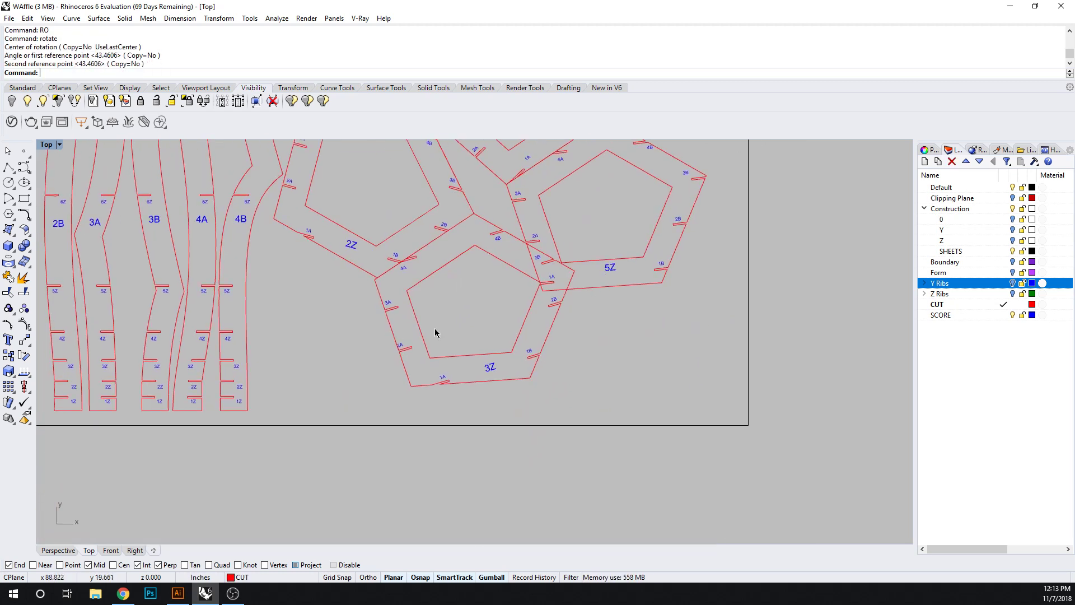
left_click(421, 338)
type("M")
key("Return")
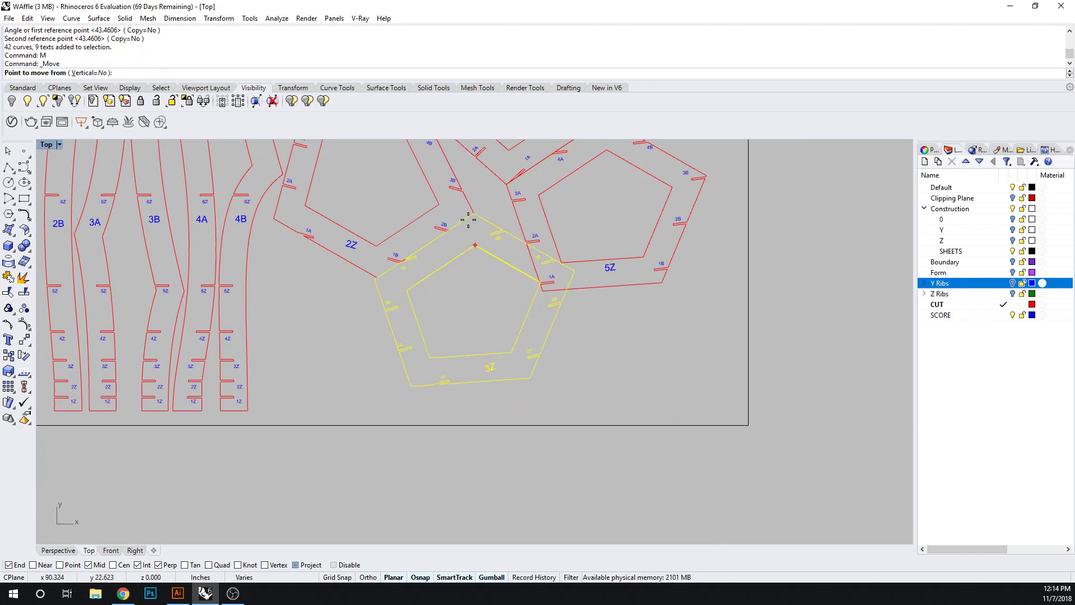
left_click(474, 214)
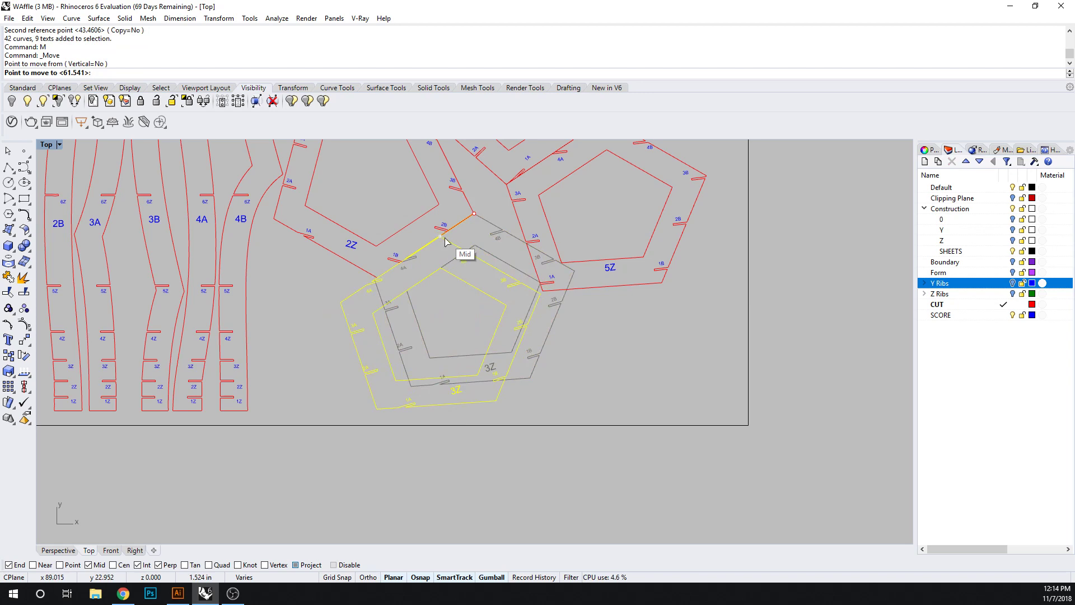
left_click(445, 241)
key("Escape")
Group ring rib 6Z with its notches and labels.
scroll(600, 336, "down", 5)
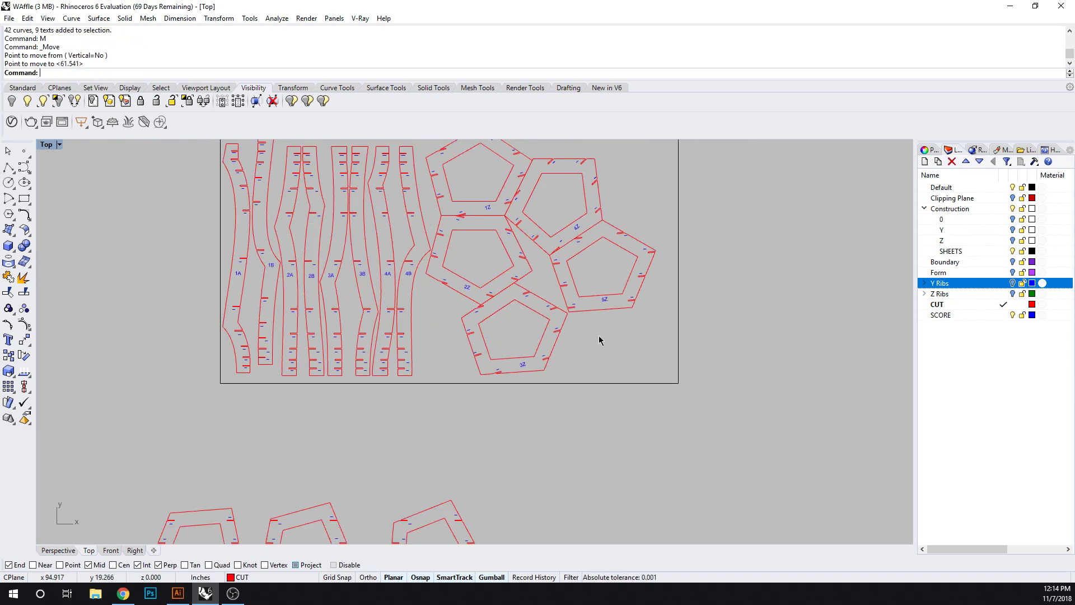
right_click_drag(599, 336, 640, 298)
scroll(598, 358, "down", 4)
right_click_drag(634, 448, 660, 426)
right_click_drag(187, 471, 282, 413)
left_click_drag(211, 369, 396, 531)
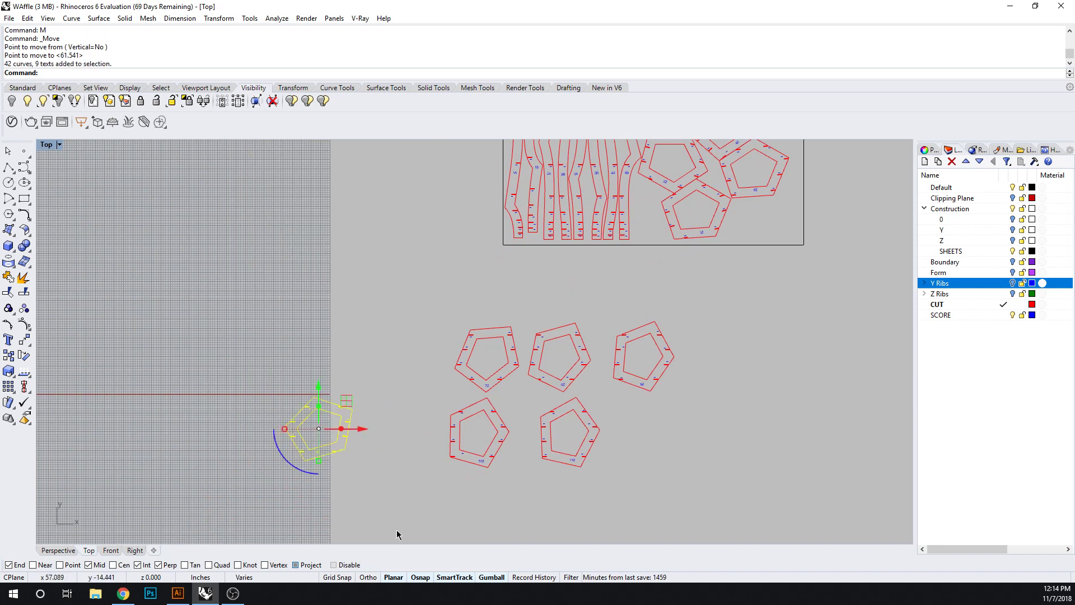
key("Return")
Move ring rib 6Z by its top corner onto rib 5Z's lower-right corner.
type("M")
key("Return")
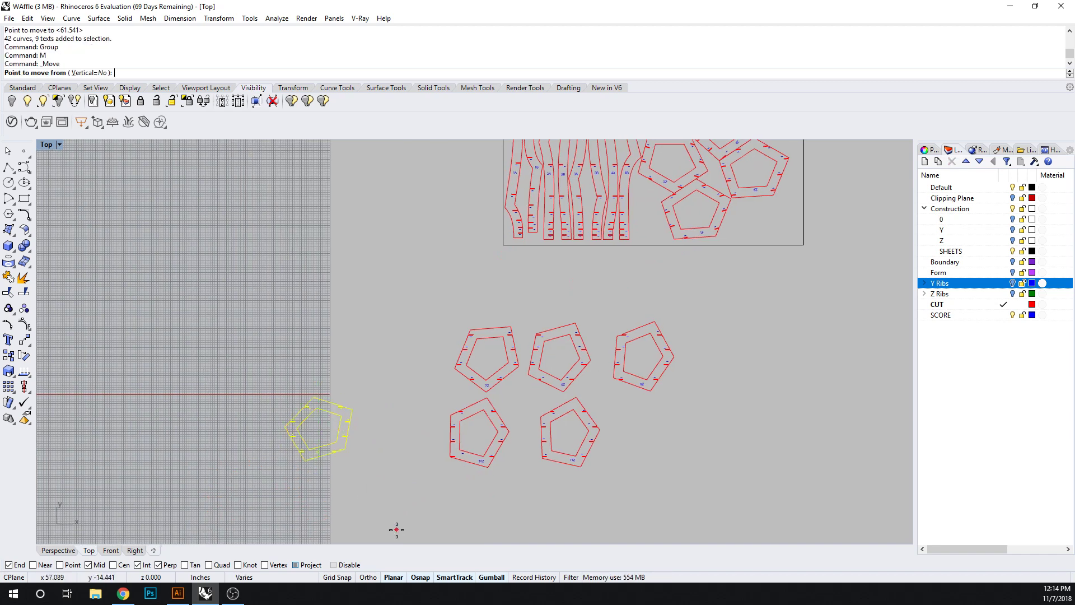
left_click(310, 391)
right_click_drag(792, 223, 635, 357)
scroll(634, 357, "up", 6)
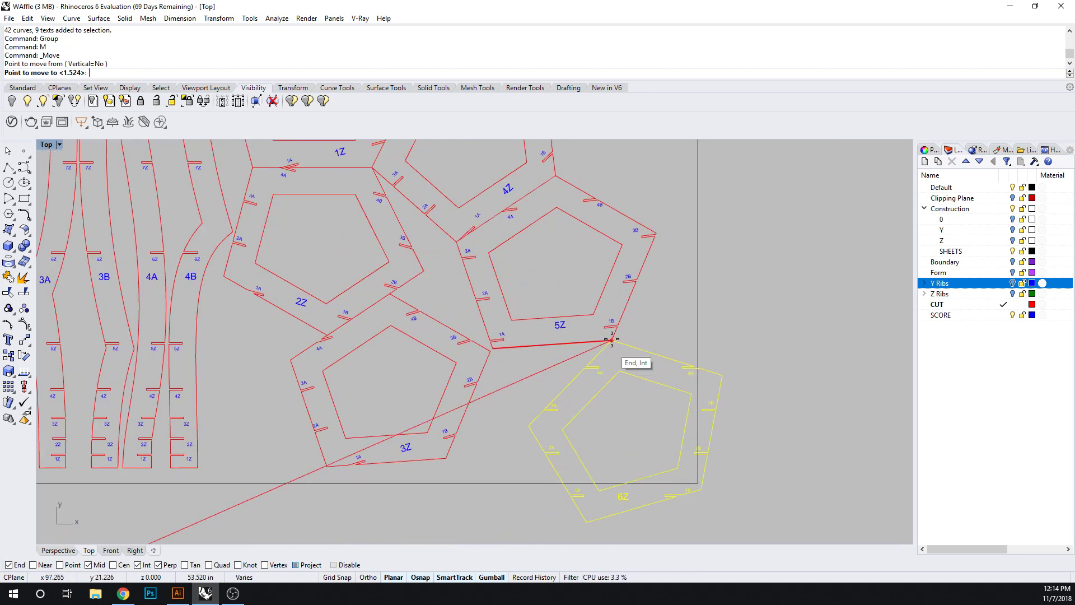
left_click(609, 341)
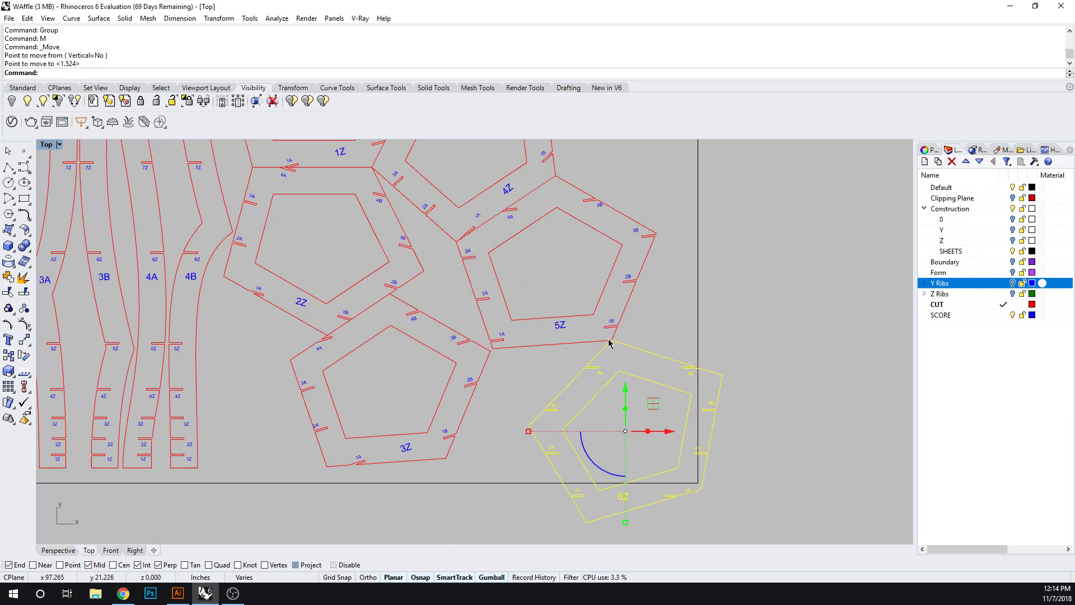
Rotate rib 6Z clockwise about the shared corner until its upper-left edge lies along rib 5Z's bottom edge.
type("RO")
key("Return")
left_click(611, 340)
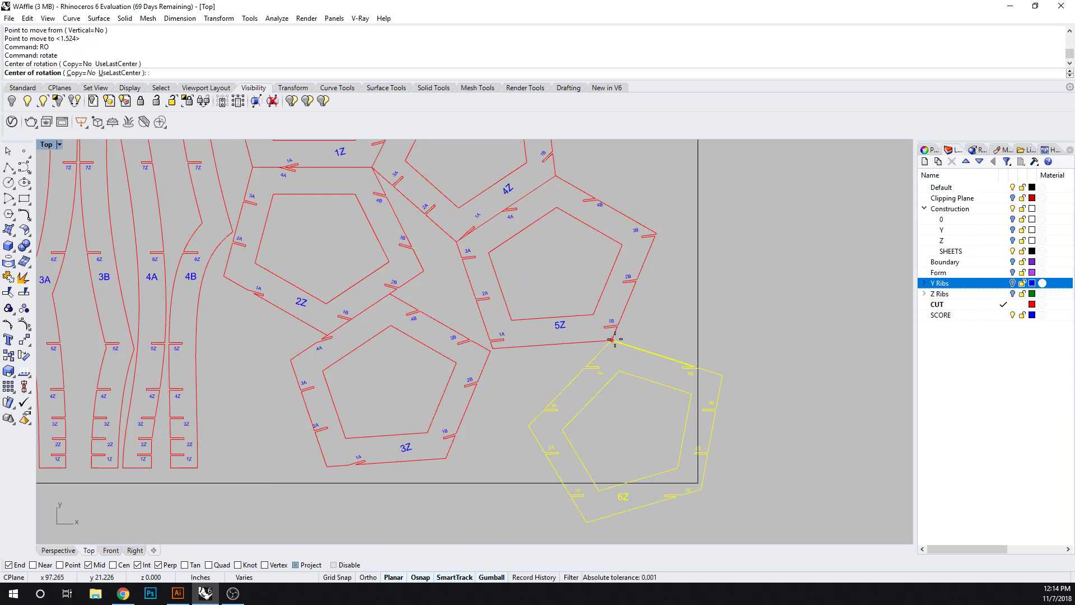
left_click(529, 426)
left_click(499, 353)
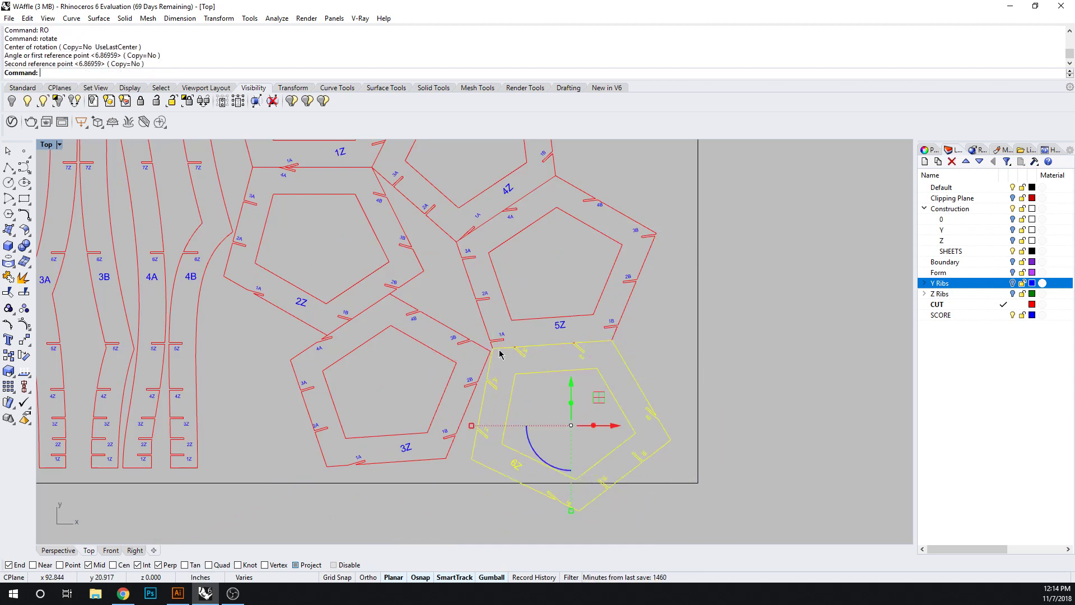
left_click(760, 356)
Shift ribs 4Z, 5Z and 6Z together slightly right and up so that they fit inside the sheet outline.
scroll(699, 349, "down", 6)
right_click_drag(759, 345, 719, 366)
left_click_drag(629, 243, 564, 390)
left_click_drag(606, 338, 618, 338)
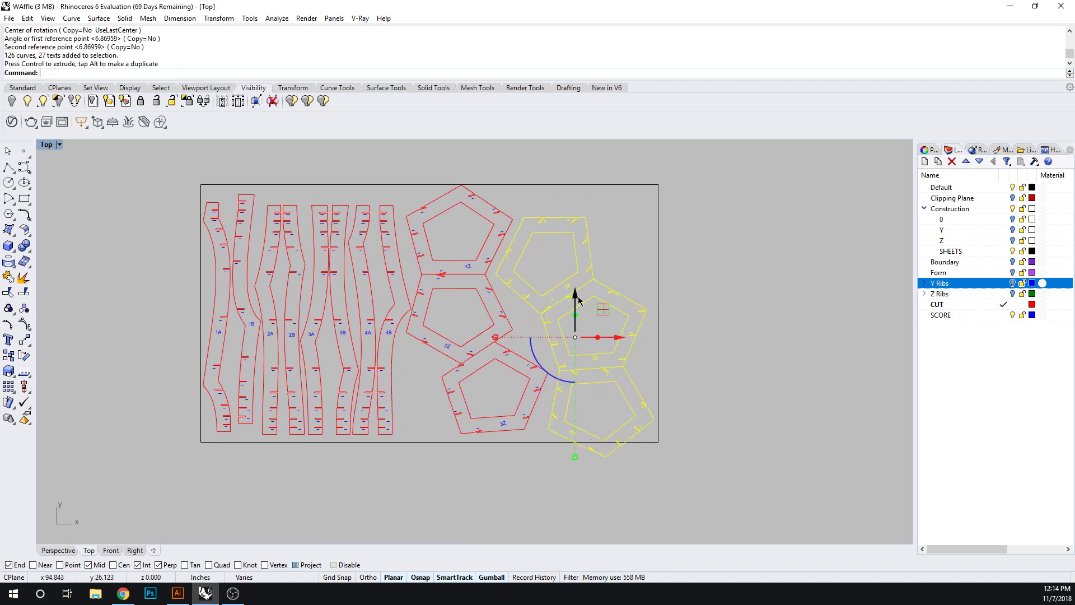
left_click_drag(578, 301, 579, 279)
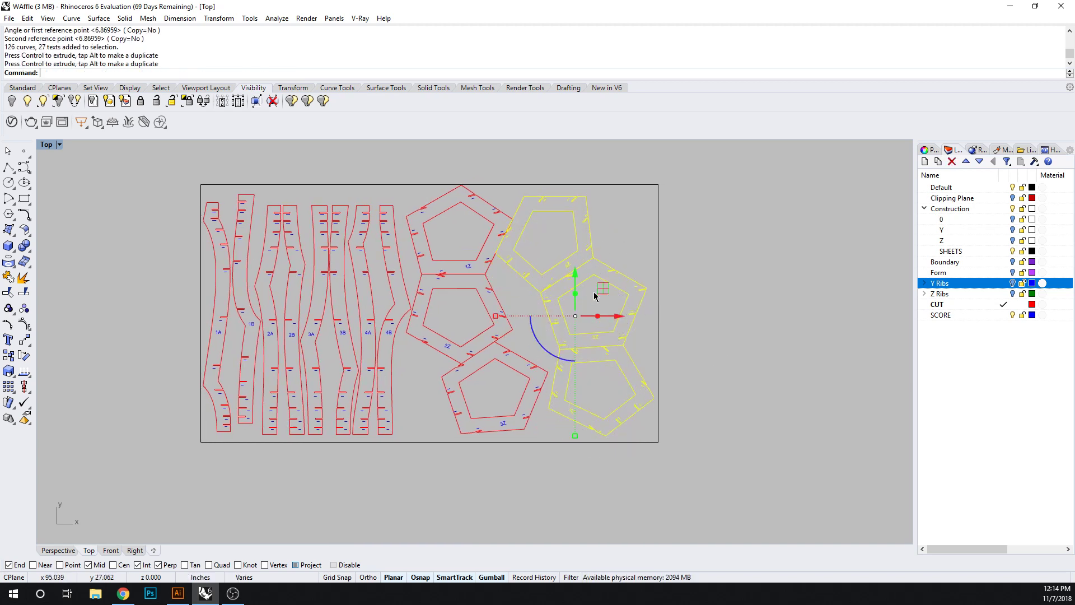
left_click_drag(621, 315, 622, 317)
left_click(763, 355)
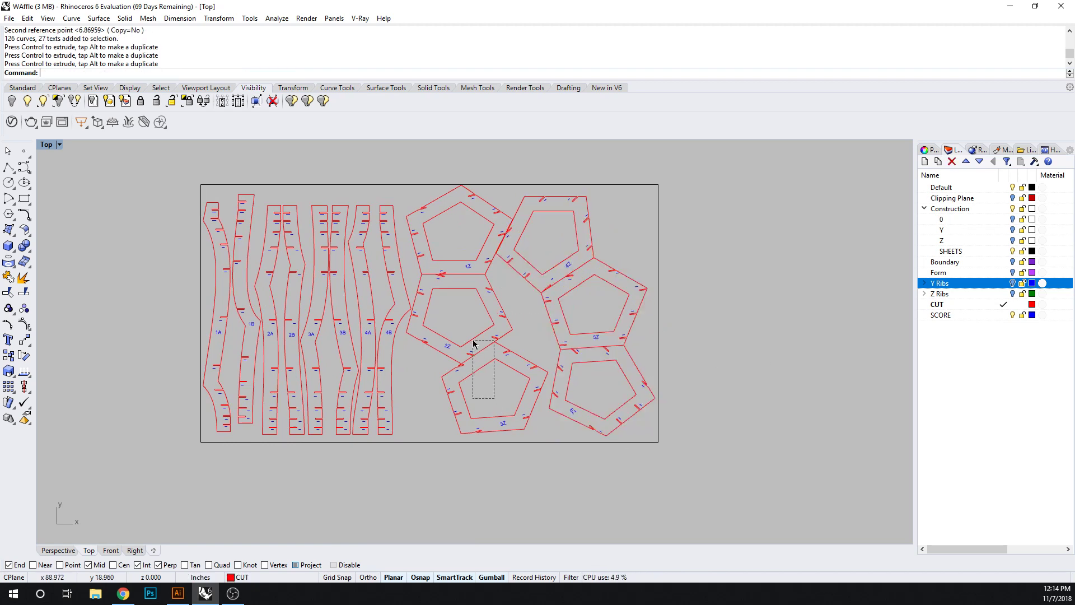
Nudge ribs 1Z, 2Z and 3Z together slightly away from ribs 4Z, 5Z and 6Z.
left_click_drag(473, 342, 472, 340)
left_click(455, 264, "shift")
scroll(506, 331, "up", 3)
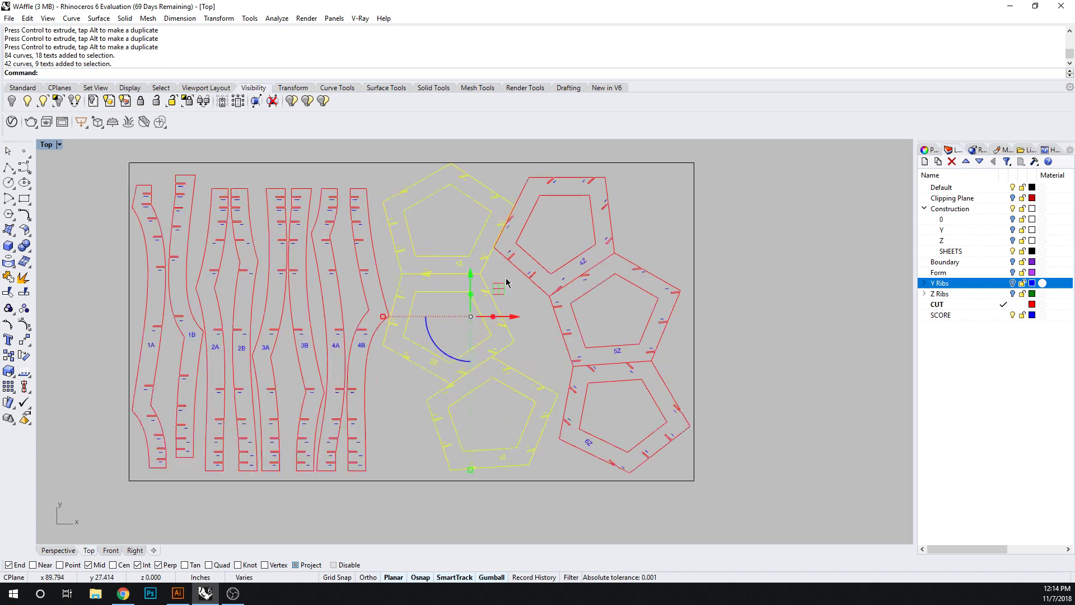
left_click_drag(498, 343, 497, 339)
left_click(567, 359)
Move ring rib 1Z slightly left to open a gap between it and rib 4Z.
right_click_drag(558, 360, 583, 433)
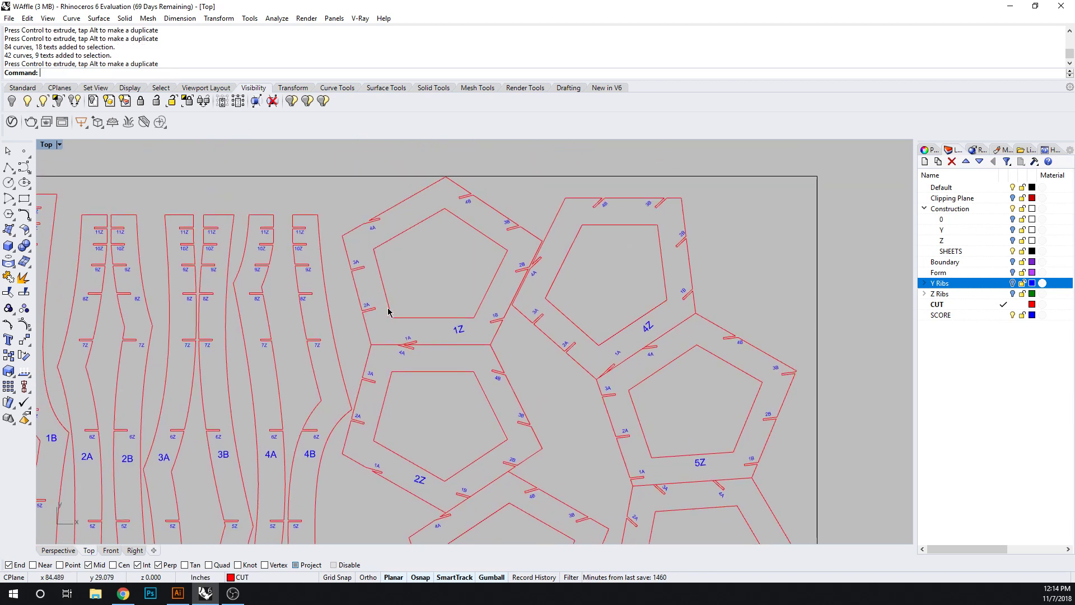
left_click(455, 335)
left_click_drag(488, 265, 473, 265)
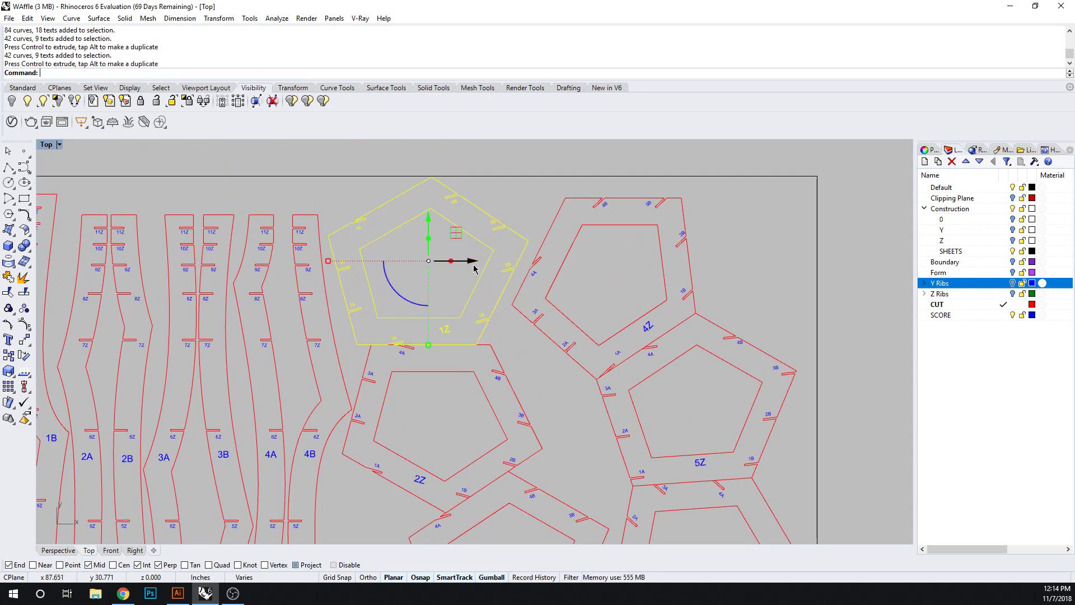
left_click(559, 385)
left_click(552, 348)
left_click(544, 403)
Copy the sheet outline straight down about 20 in, leaving about a 2 in gap below the first sheet.
scroll(546, 402, "down", 5)
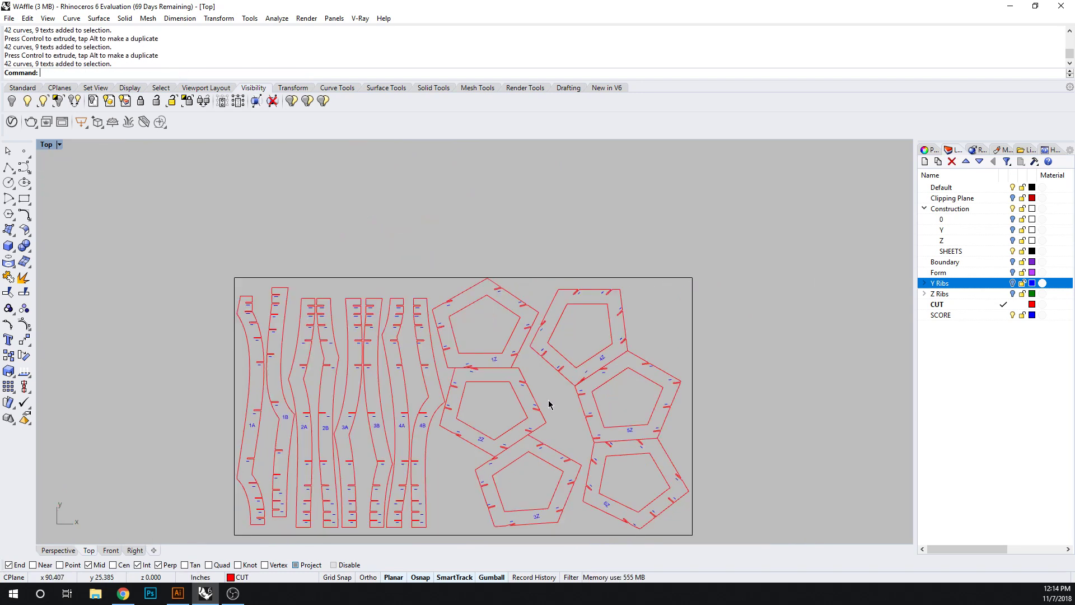
right_click_drag(519, 406, 587, 379)
scroll(586, 369, "down", 6)
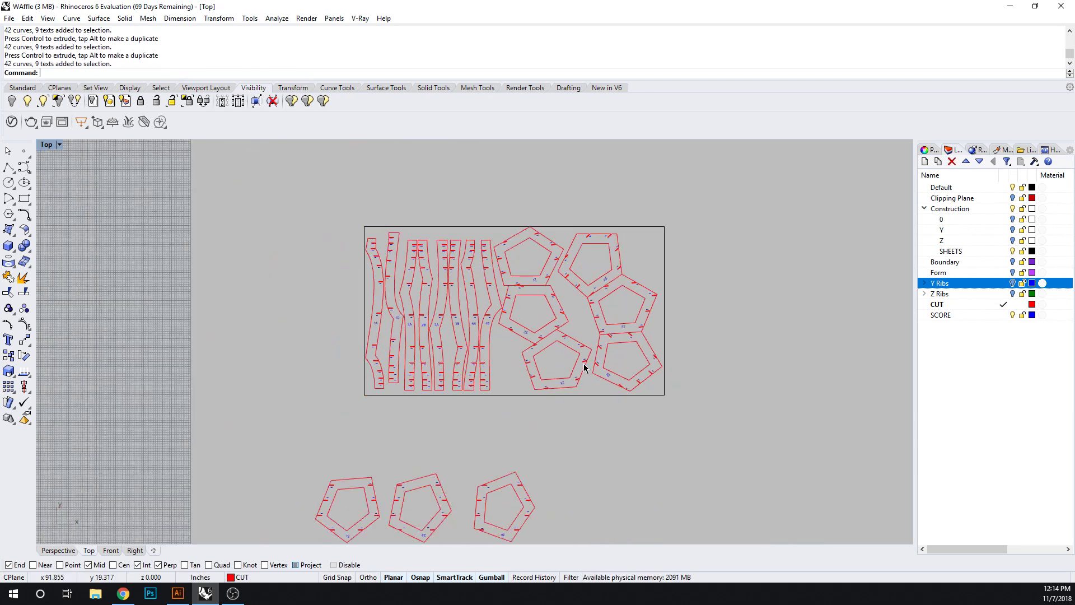
right_click_drag(606, 447, 632, 343)
left_click(621, 284)
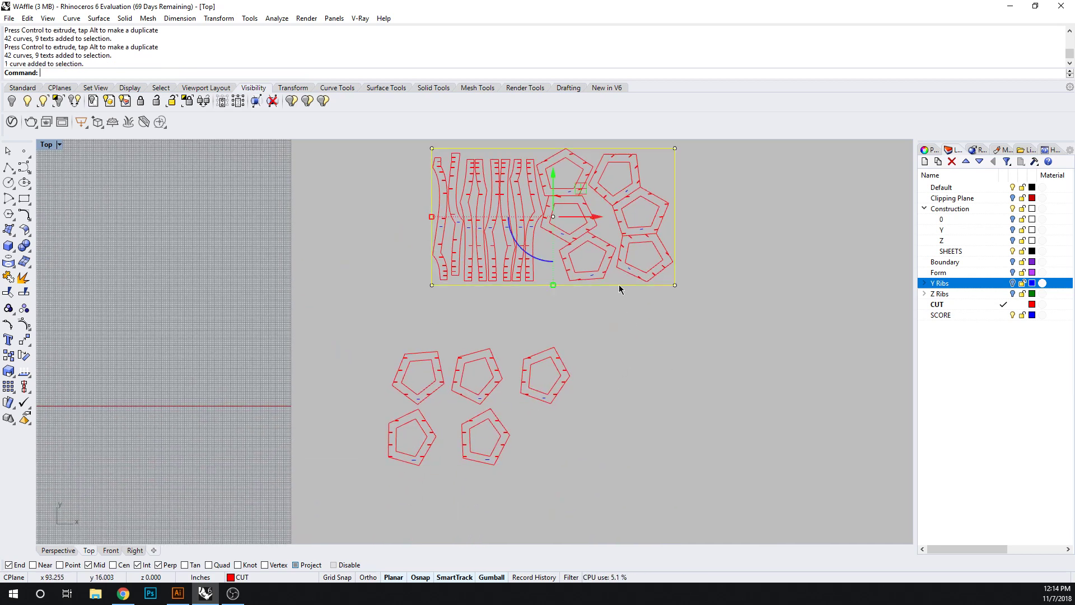
type("O")
key("Return")
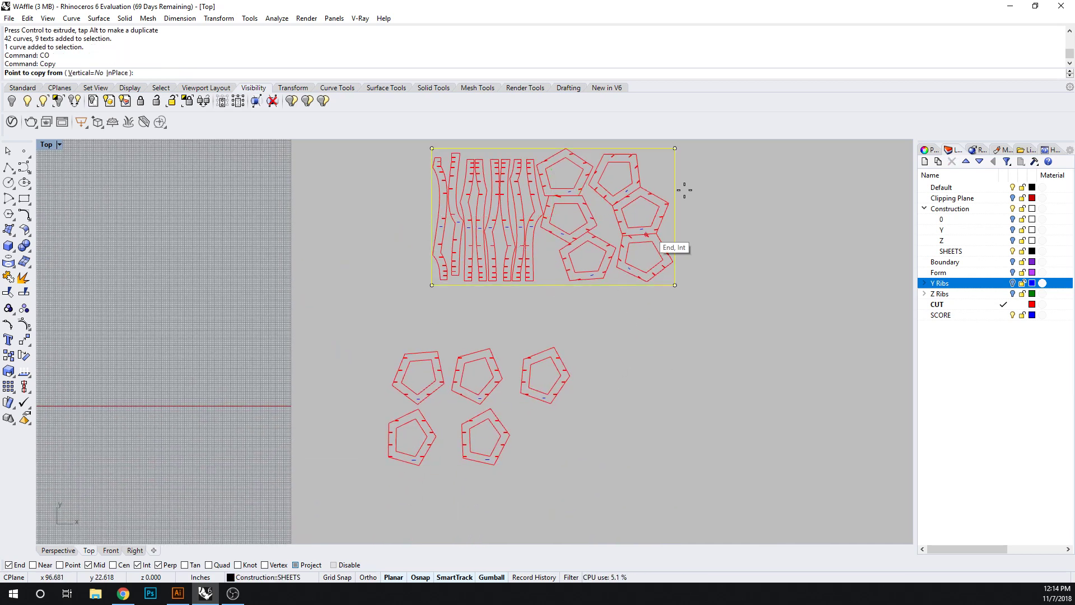
left_click(675, 149)
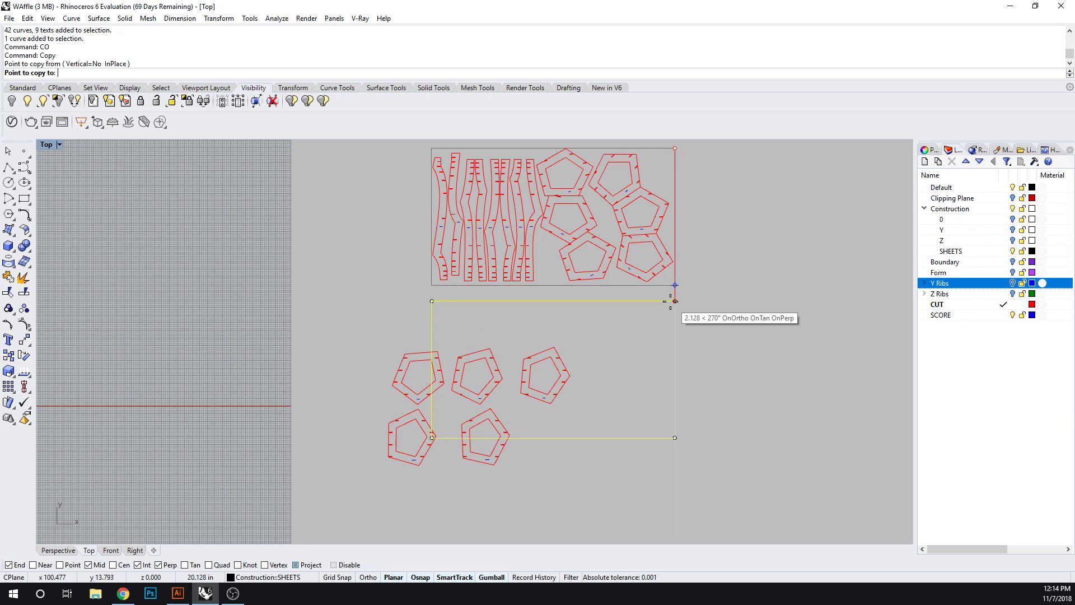
left_click(675, 301)
key("Return")
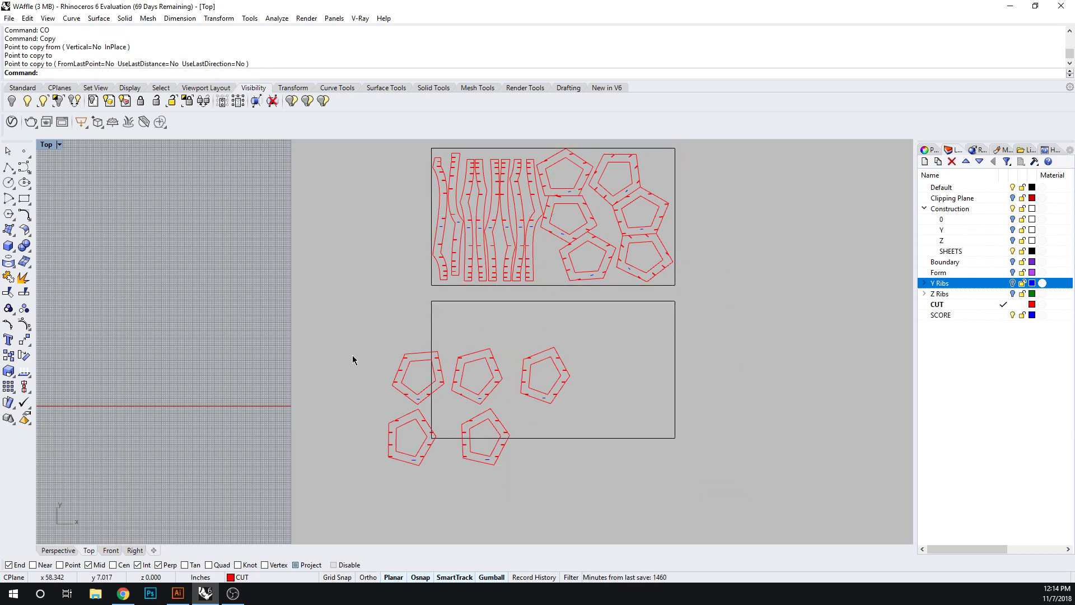
Move the five remaining ring ribs, 7Z to 11Z, together into the second sheet outline.
left_click_drag(344, 330, 633, 525)
left_click_drag(514, 413, 574, 372)
left_click(623, 377)
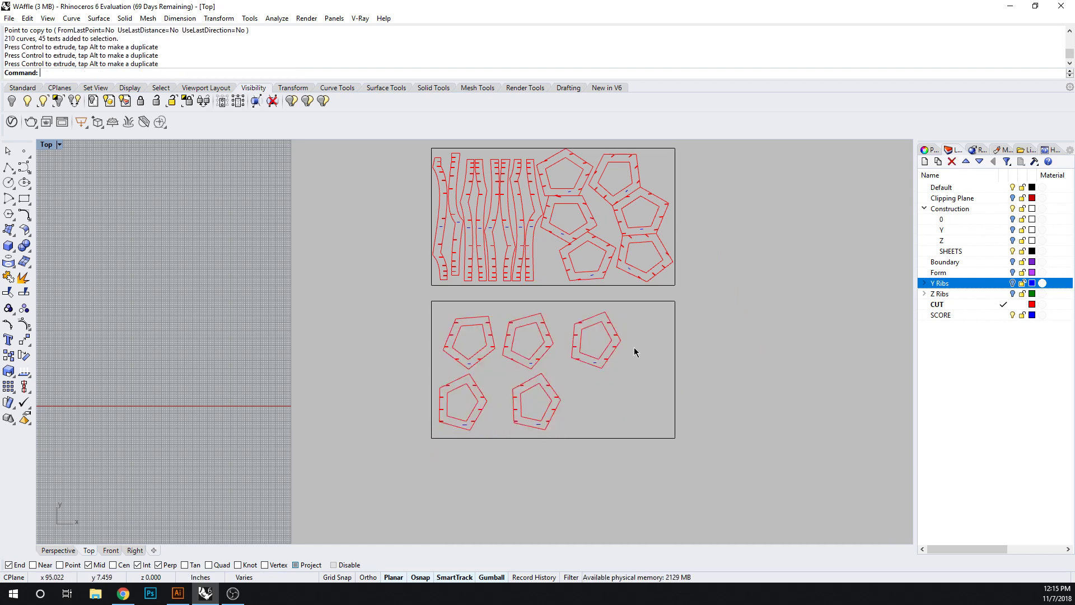
scroll(493, 380, "up", 5)
scroll(499, 379, "up", 3)
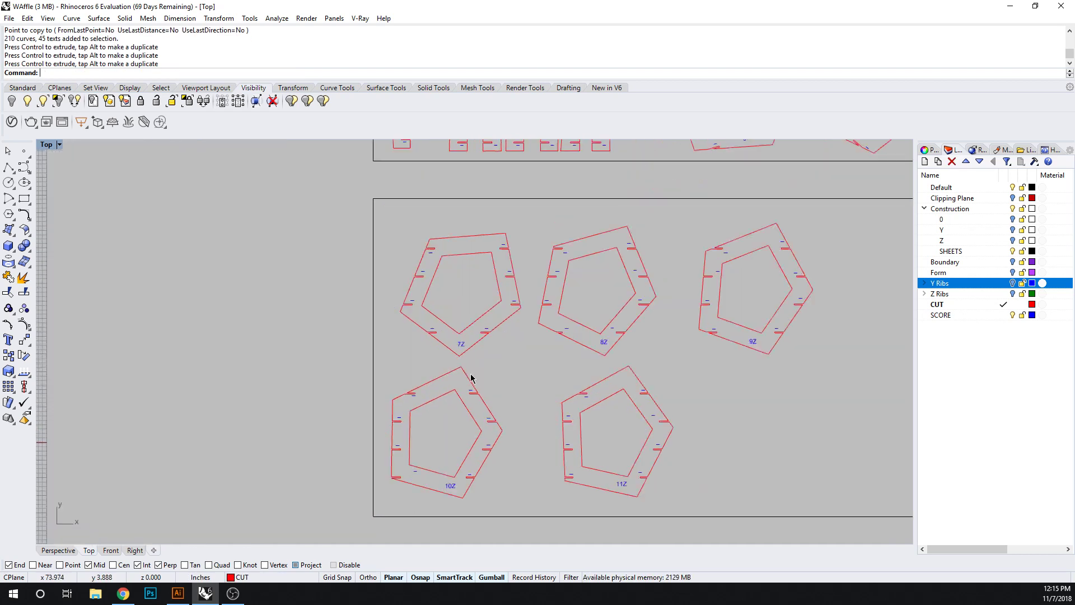
left_click(465, 345)
left_click(541, 395)
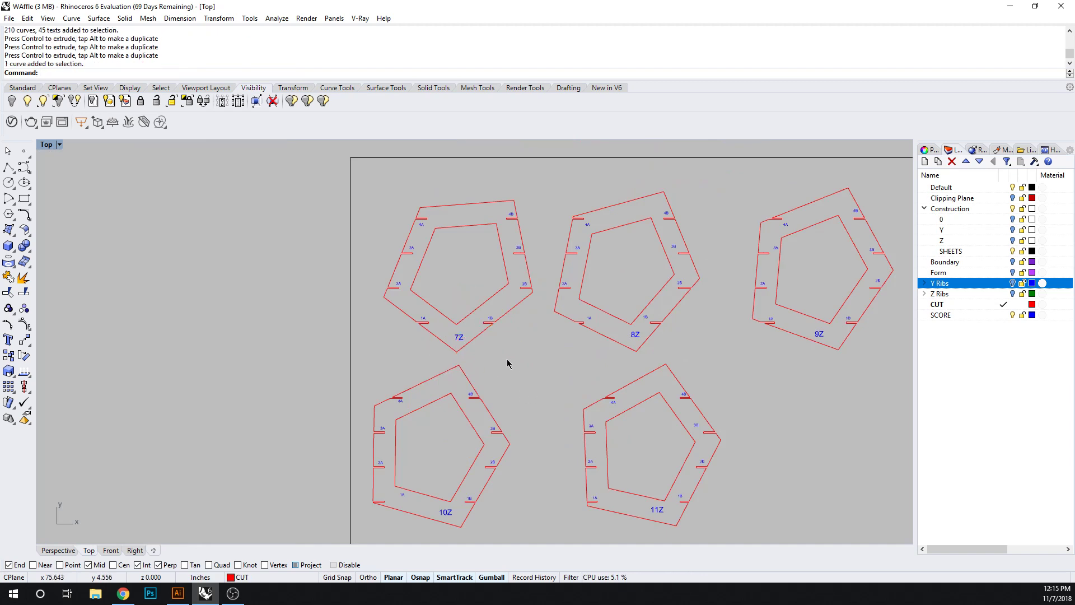
Group ring ribs 7Z, 8Z and 9Z on the second sheet, each with its own notches and labels.
scroll(507, 364, "down", 4)
left_click_drag(442, 272, 521, 360)
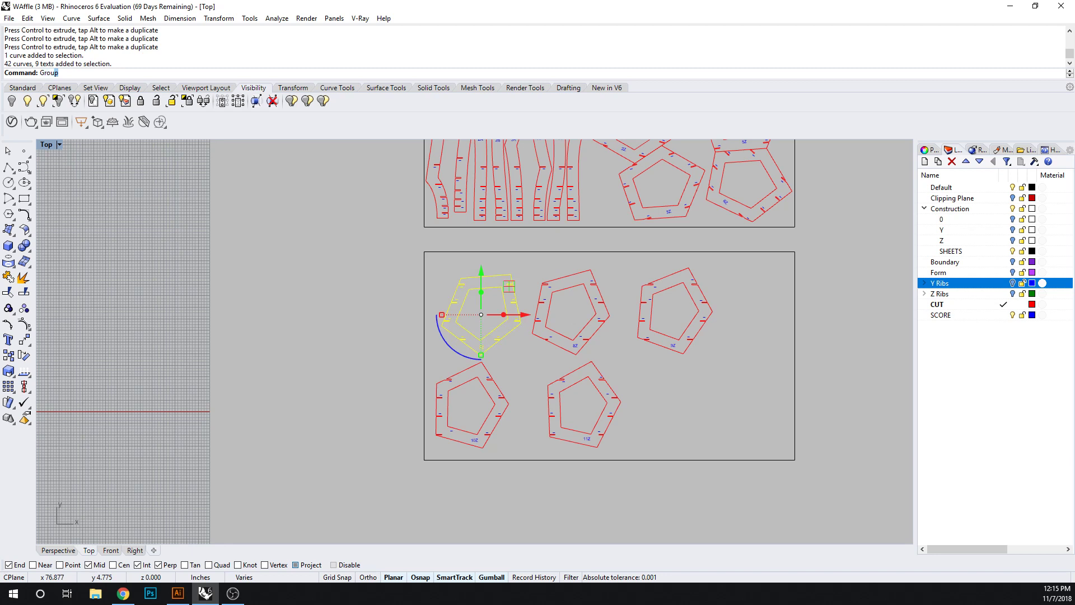
key("Return")
left_click_drag(530, 263, 622, 363)
key("Return")
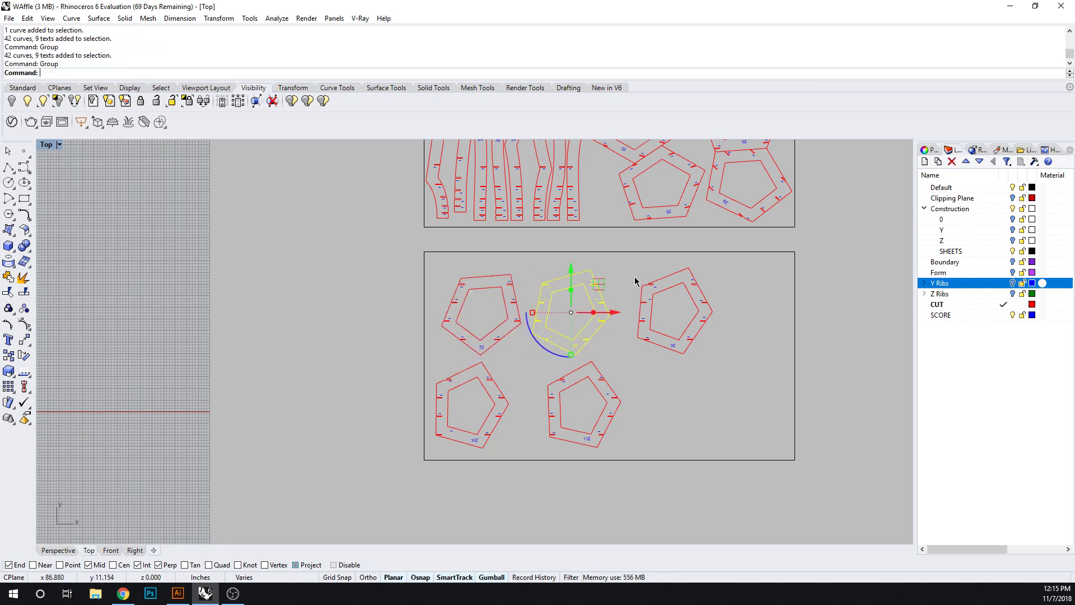
left_click_drag(629, 261, 726, 363)
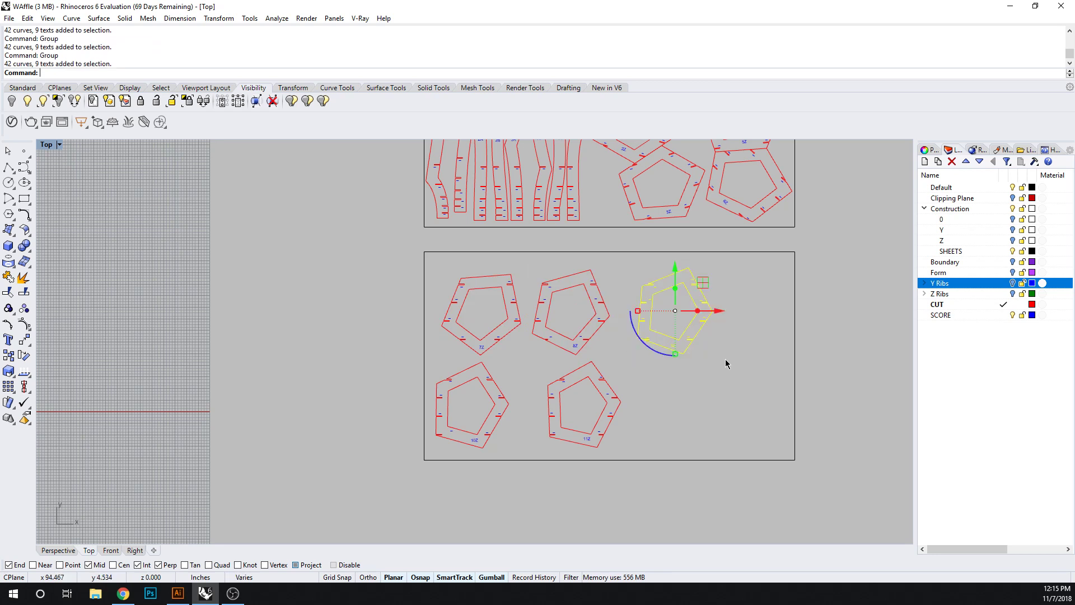
key("Return")
key("Escape")
Group ring ribs 10Z and 11Z, each with its own notches and labels.
left_click_drag(430, 369, 515, 452)
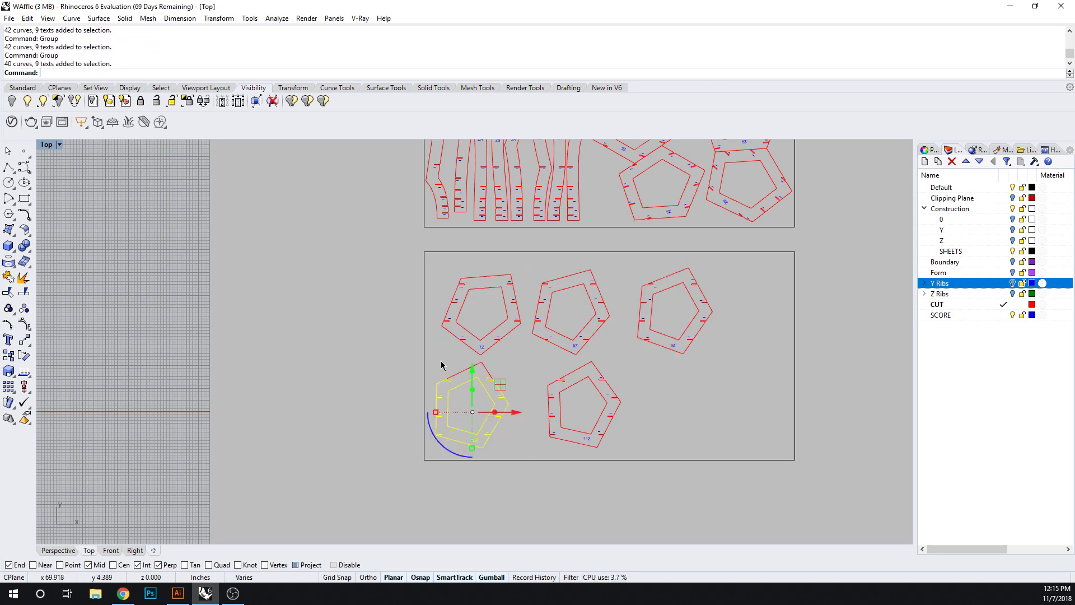
left_click_drag(522, 400, 522, 400)
key("Return")
left_click_drag(644, 446, 518, 364)
key("Return")
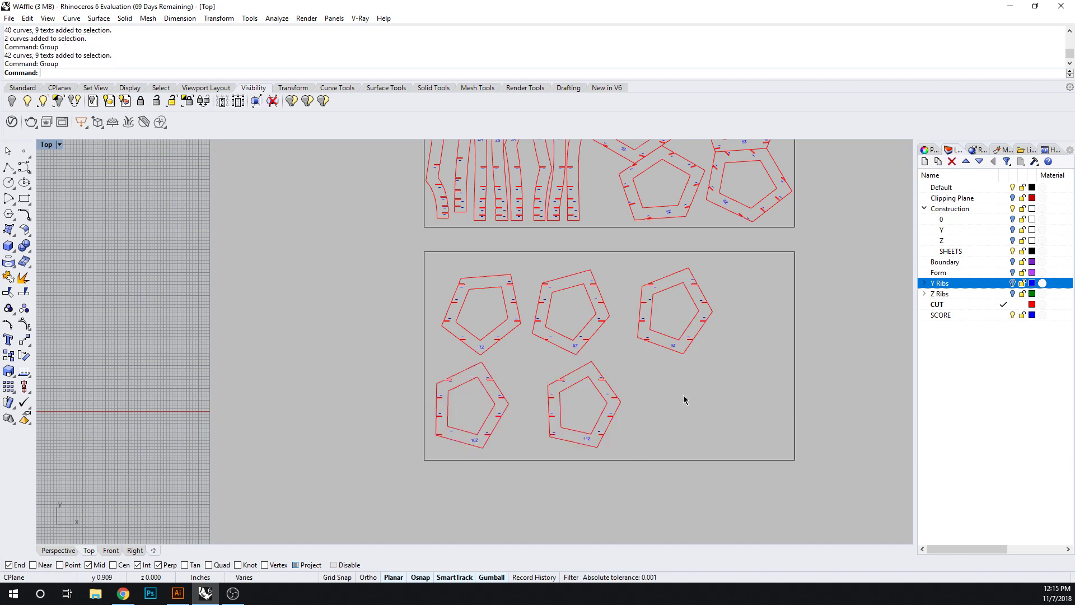
Move ring rib 7Z slightly up and to the right within the second sheet.
scroll(506, 290, "down", 1)
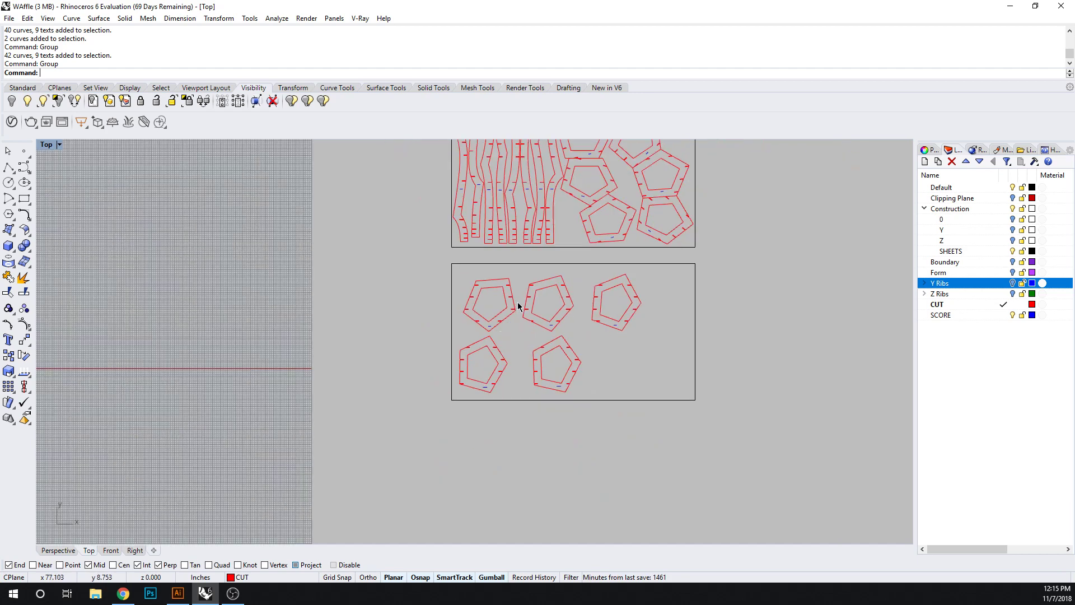
scroll(505, 314, "up", 2)
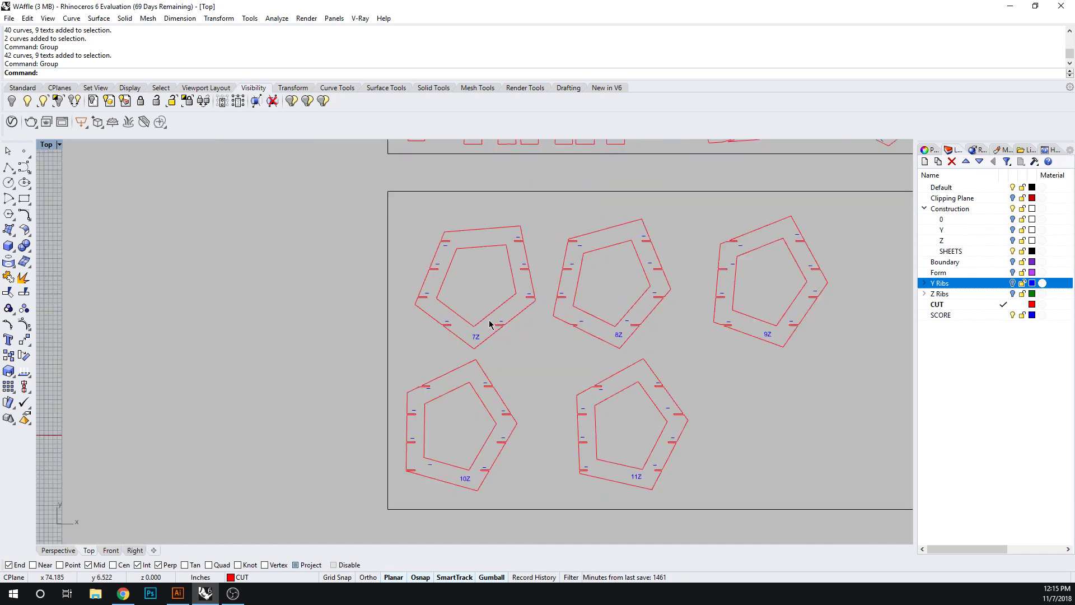
left_click_drag(490, 323, 506, 308)
left_click(533, 379)
Move ring rib 10Z by its uppermost corner onto the left corner of rib 7Z.
left_click(490, 388)
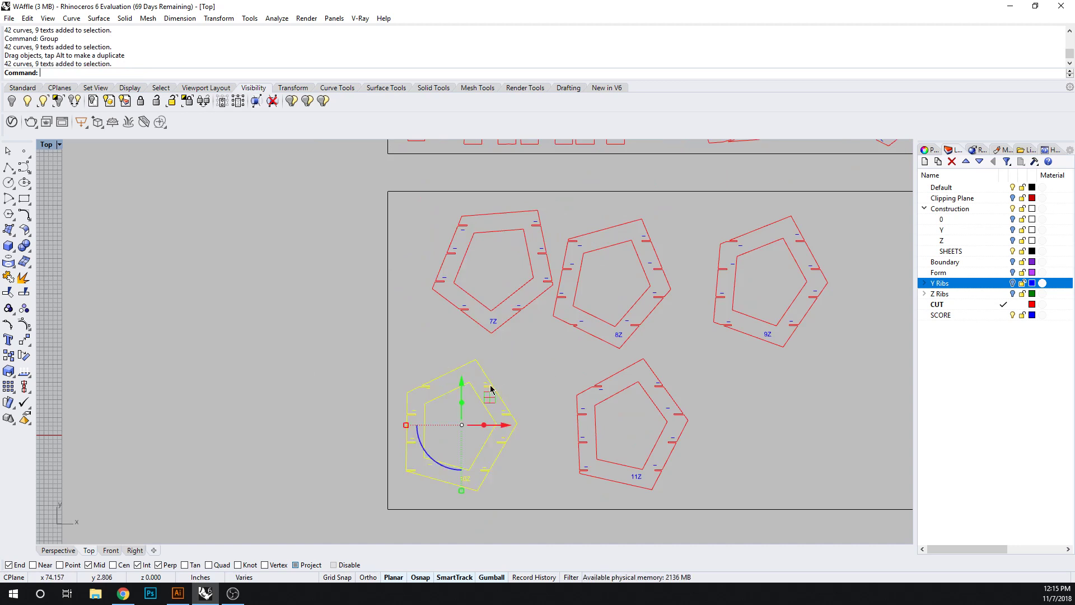
type("M")
key("Return")
left_click(476, 360)
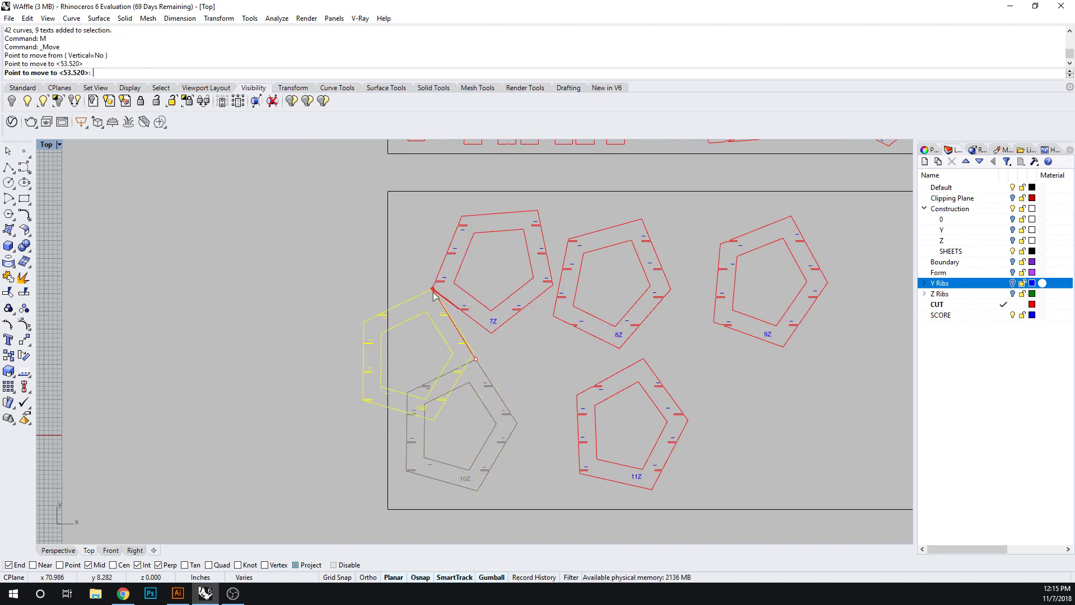
left_click(432, 290)
Try to rotate rib 10Z about the shared corner toward rib 7Z's bottom corner, and undo that rotation.
type("RO")
key("Return")
left_click(433, 290)
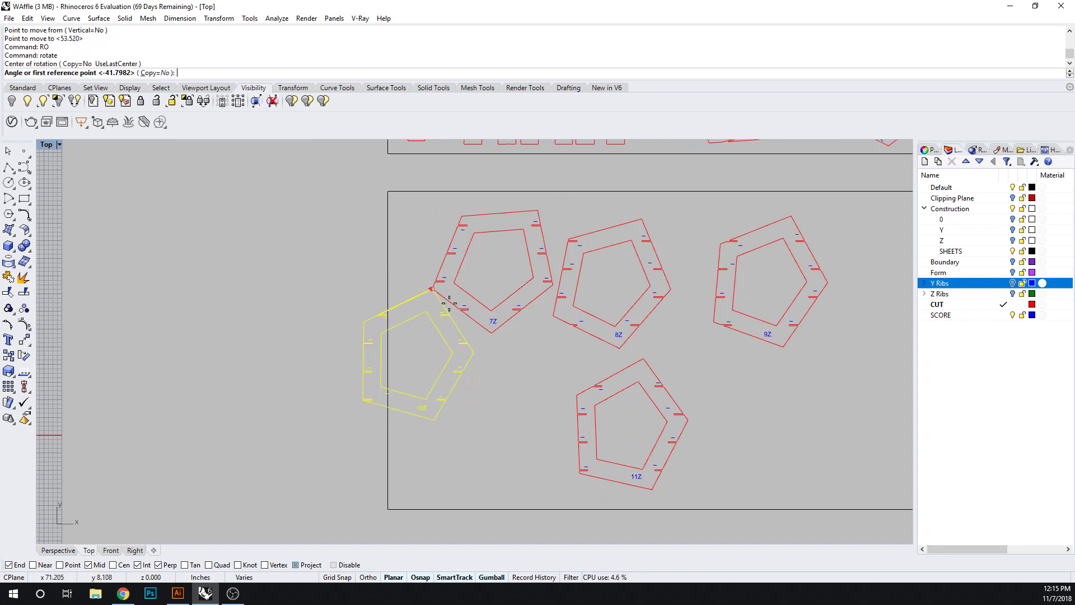
left_click(473, 353)
left_click(492, 334)
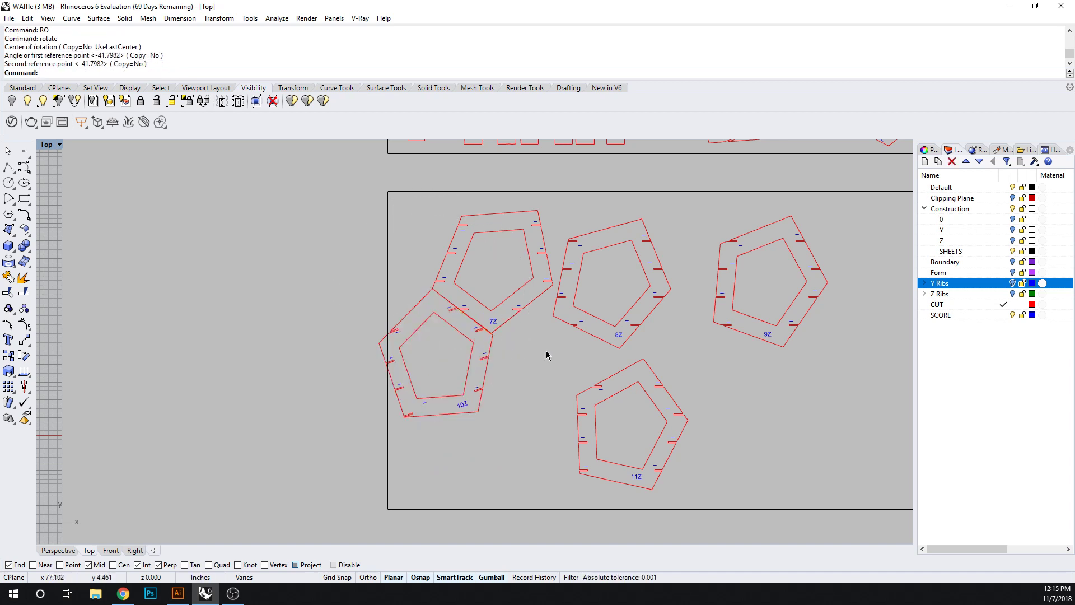
scroll(493, 336, "up", 8)
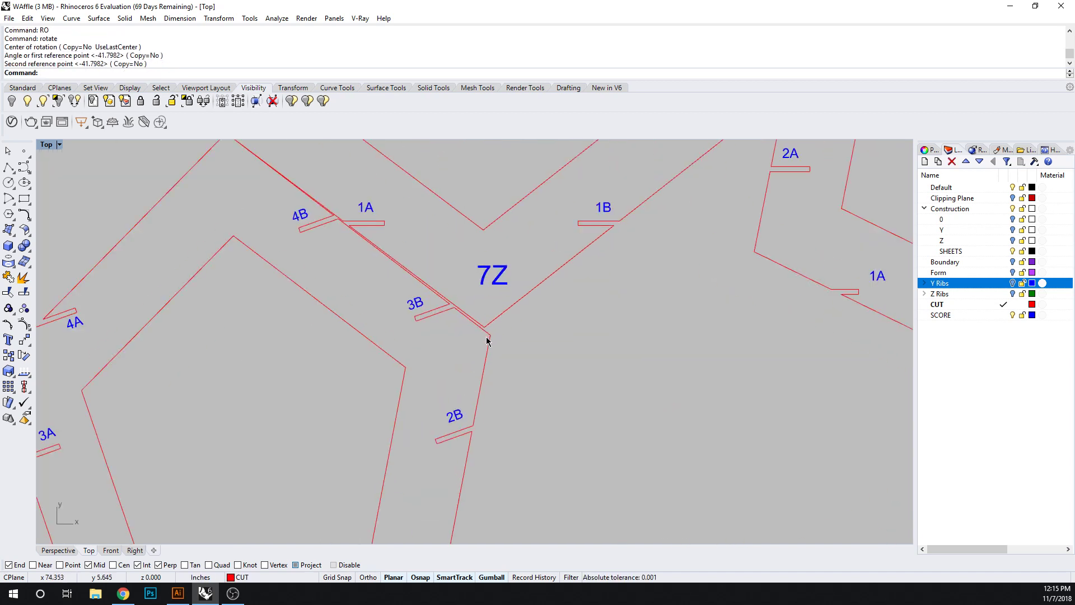
key("ctrl+z")
Rotate rib 10Z about the corner shared with rib 7Z until its 3B–4B side lies along rib 7Z's lower-left edge.
key("Return")
scroll(380, 334, "down", 3)
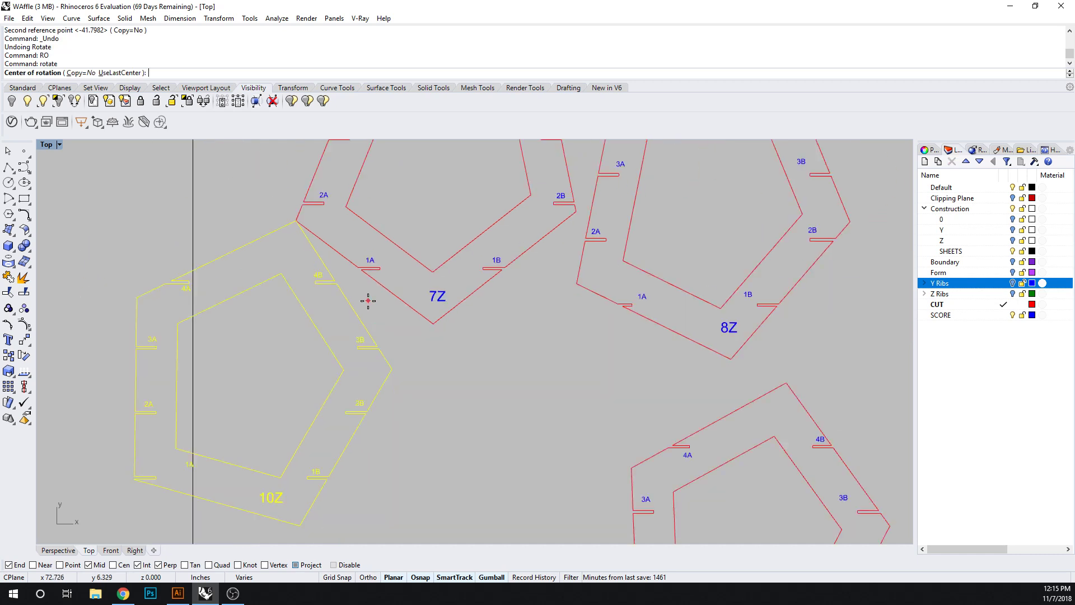
scroll(364, 300, "up", 5)
left_click(296, 232)
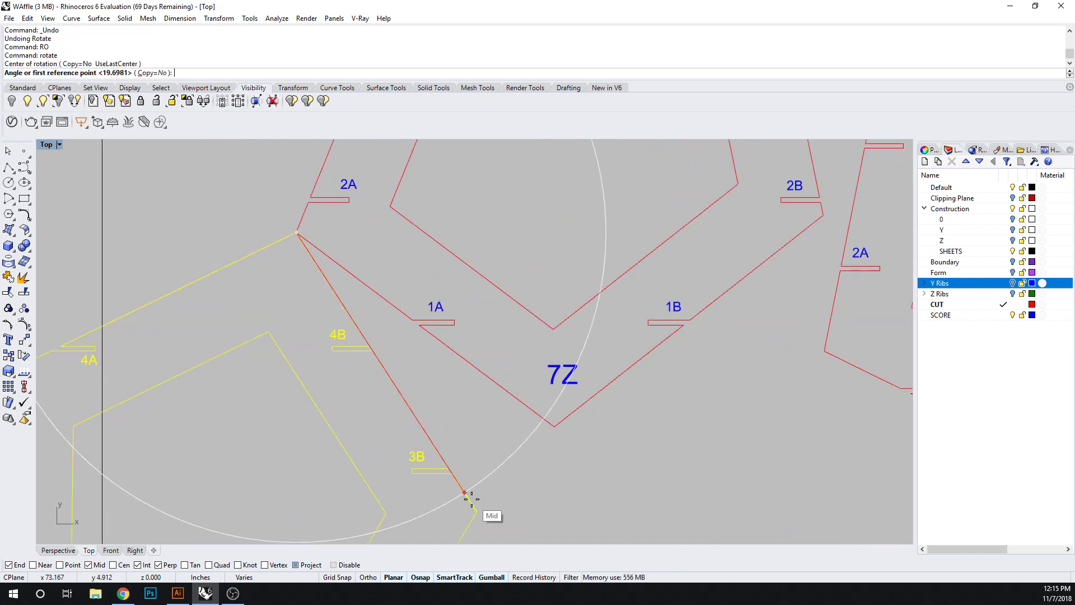
left_click(474, 509)
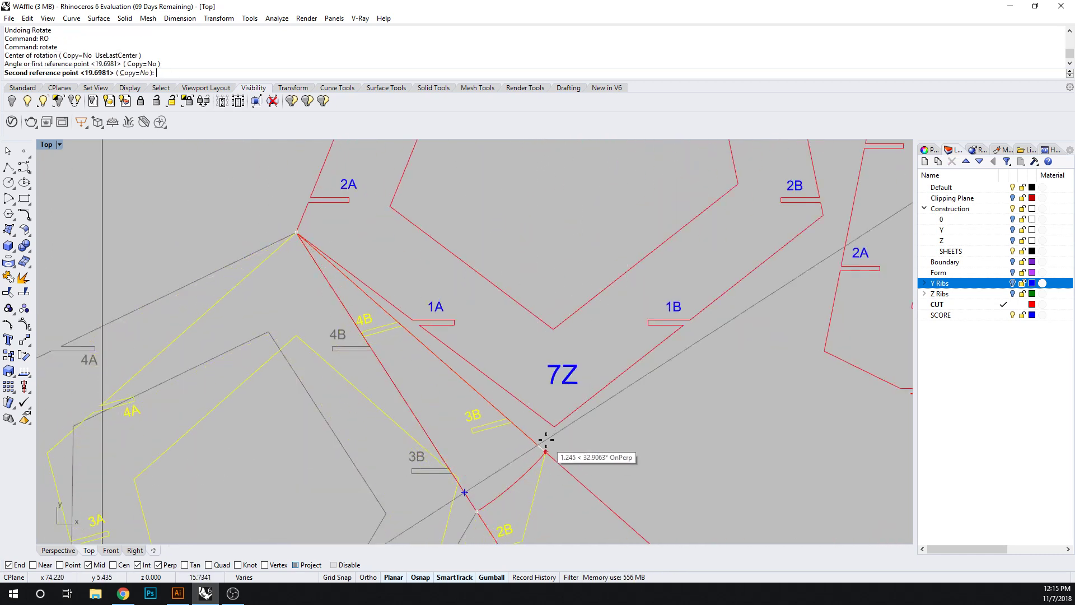
left_click(552, 432)
left_click(636, 434)
scroll(636, 434, "down", 10)
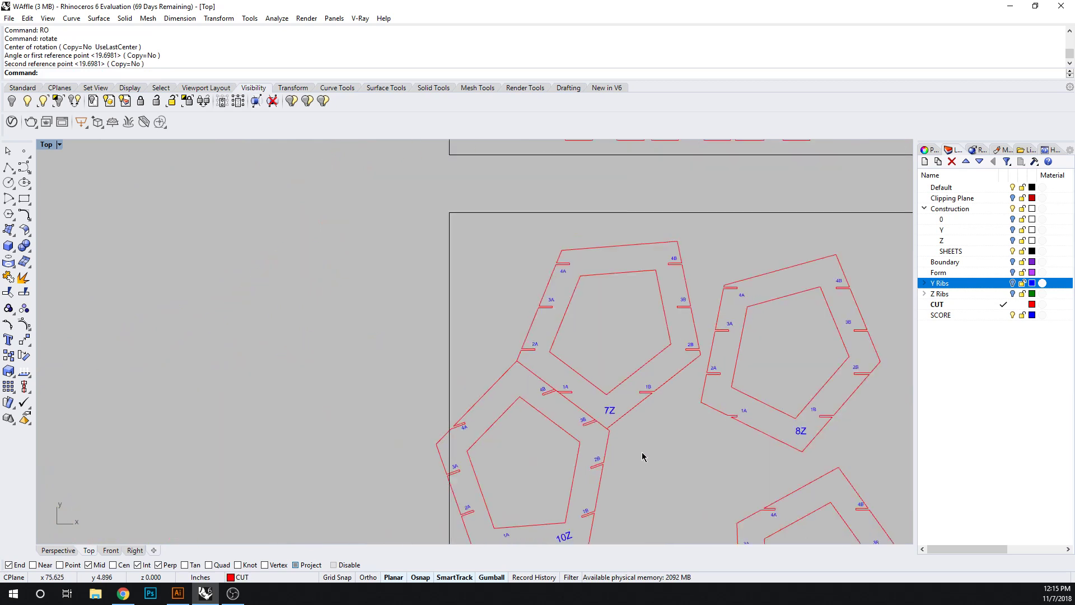
Move ring rib 8Z by its lower-left corner onto the bottom corner of rib 7Z.
left_click(520, 312)
right_click_drag(500, 362, 487, 394)
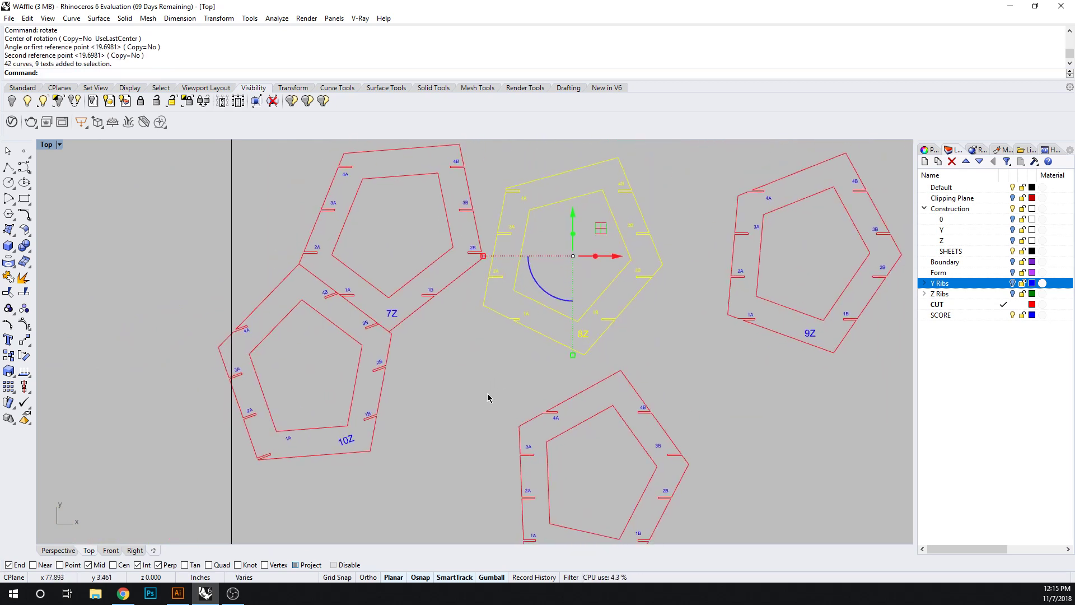
type("M")
key("Return")
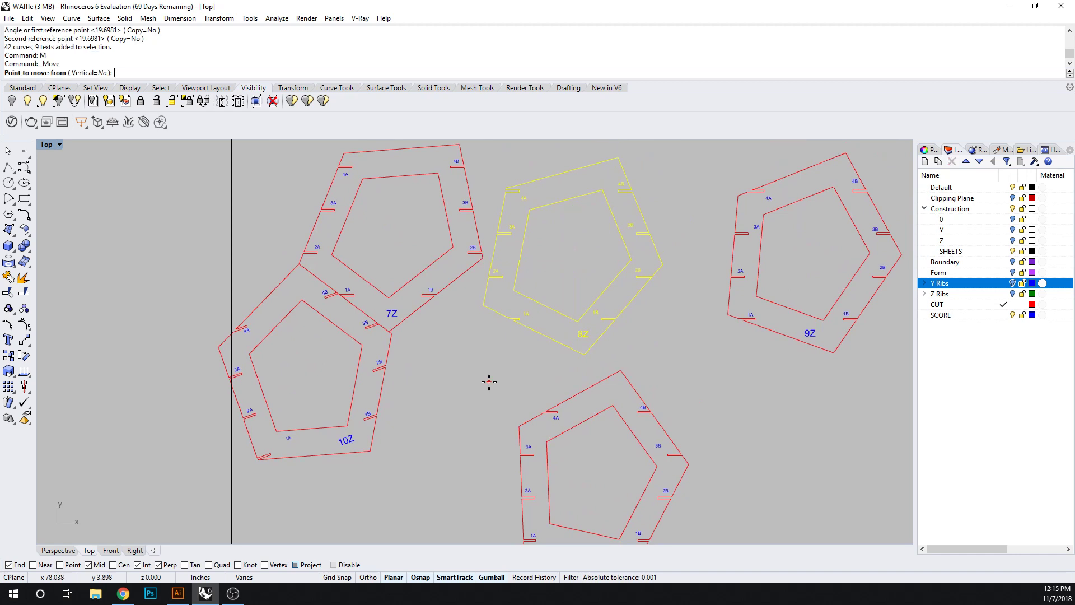
left_click(485, 308)
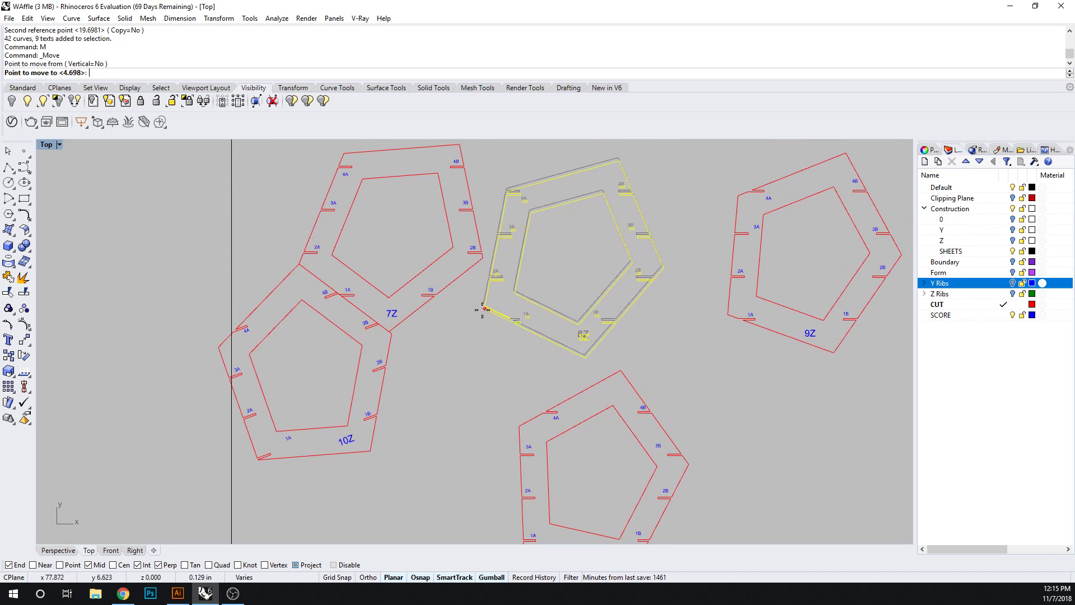
scroll(420, 326, "up", 5)
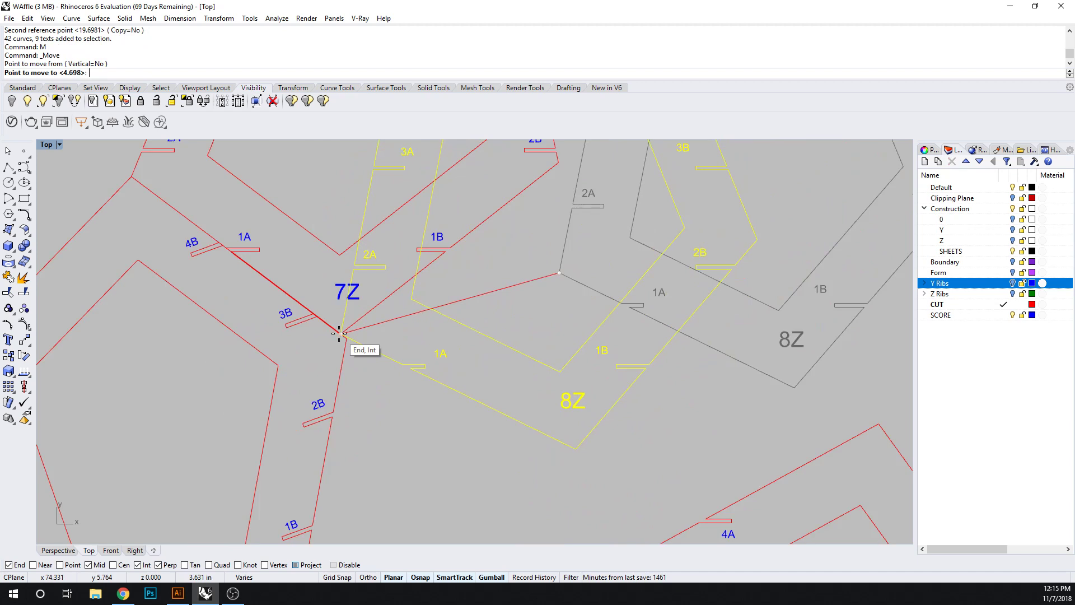
left_click(340, 334)
Rotate rib 8Z about rib 7Z's bottom corner so its 2A–4A side lies along rib 7Z's lower-right edge.
key("Return")
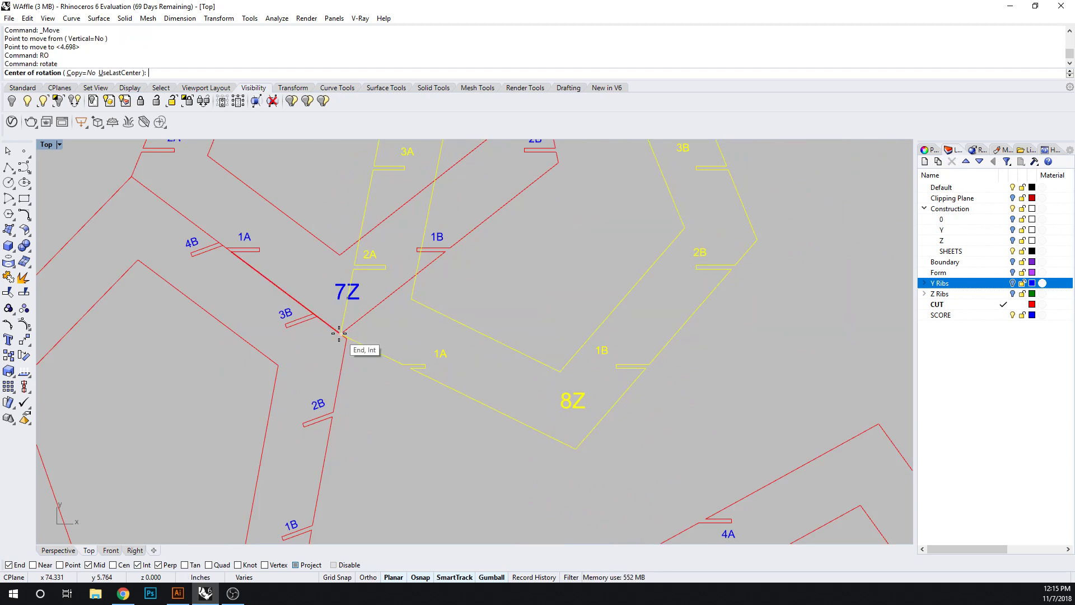
left_click(340, 334)
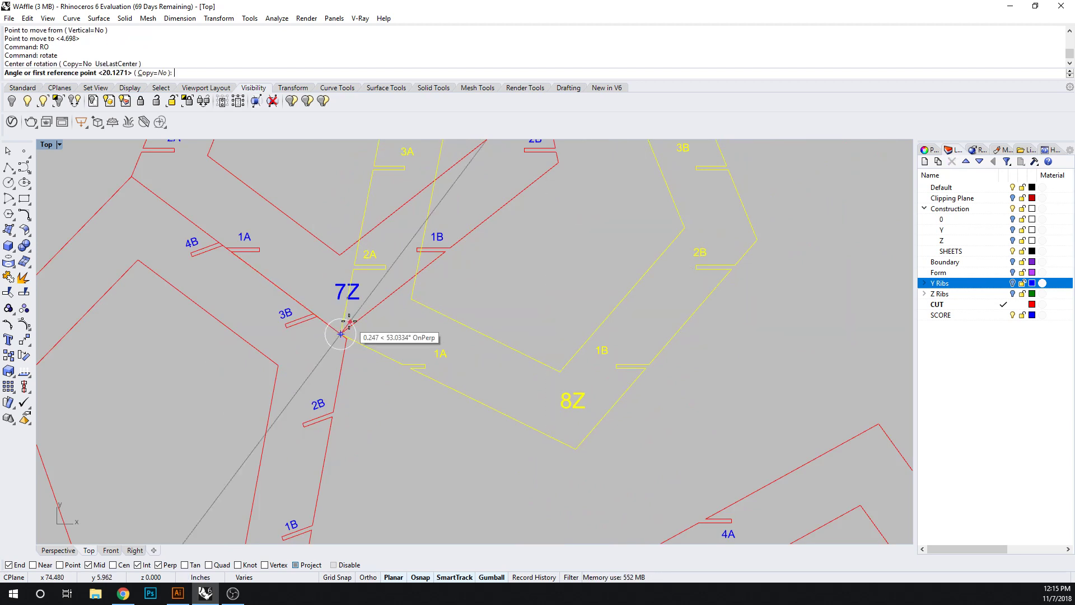
left_click(354, 269)
left_click(558, 163)
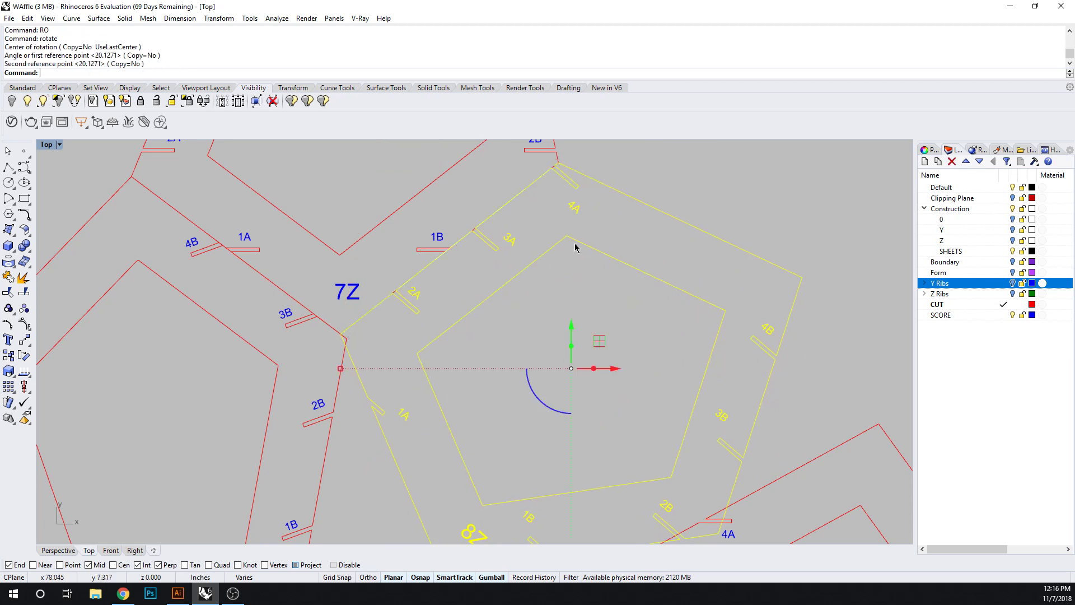
Slide rib 8Z about 0.14 in up along rib 7Z's lower-right edge, away from rib 10Z.
type("M")
key("Return")
scroll(336, 319, "up", 5)
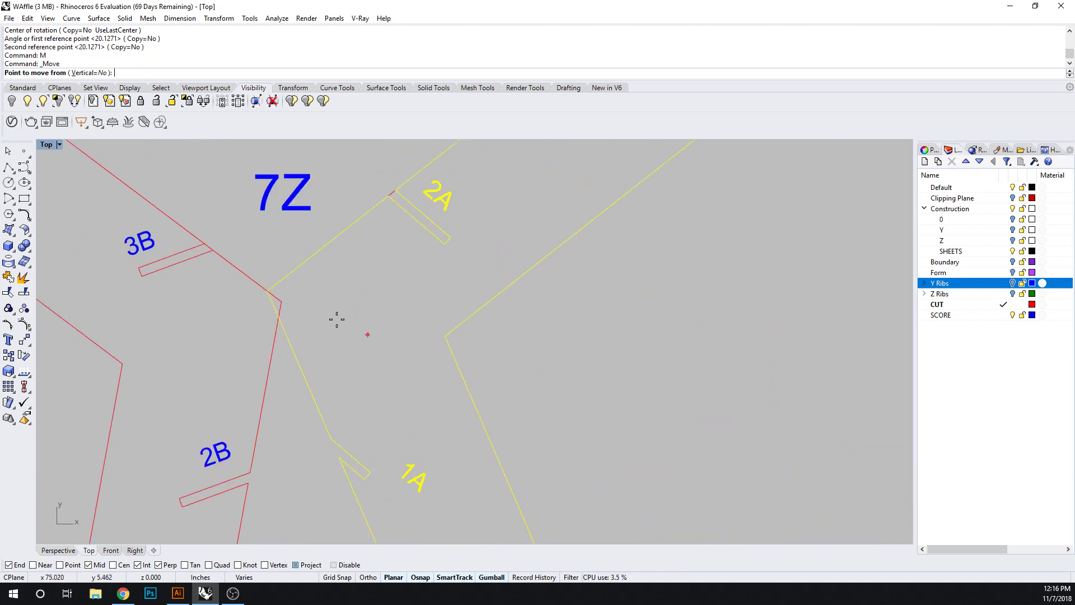
left_click(244, 276)
scroll(287, 249, "down", 5)
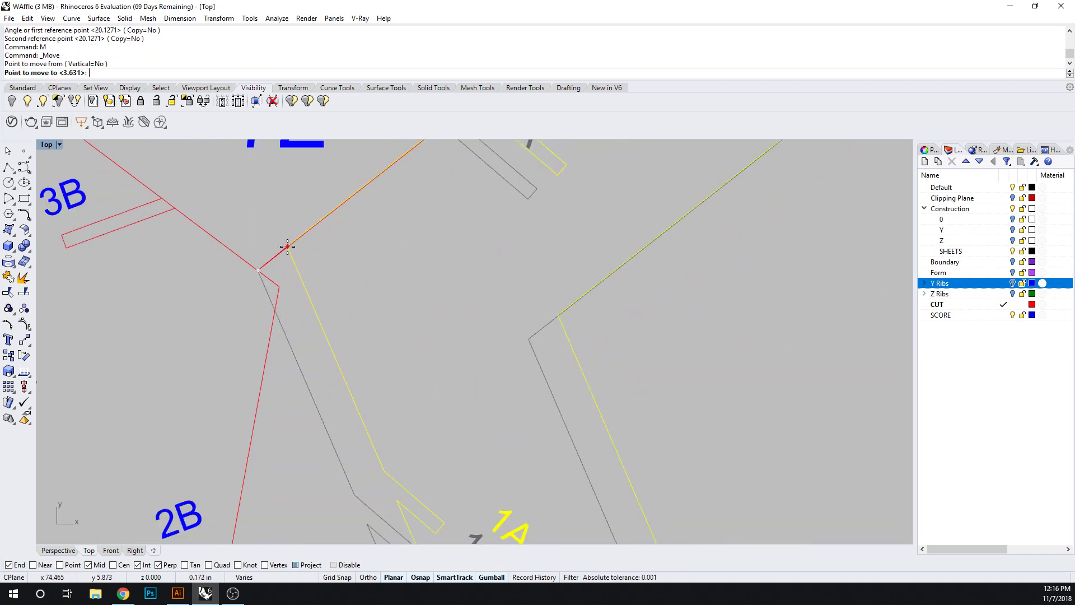
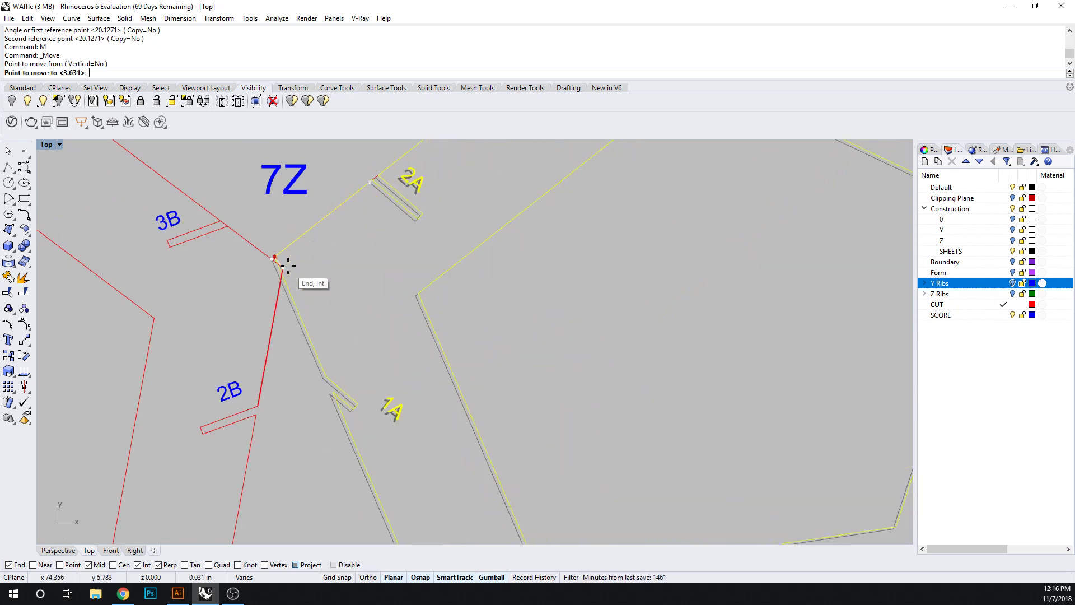
scroll(288, 265, "up", 3)
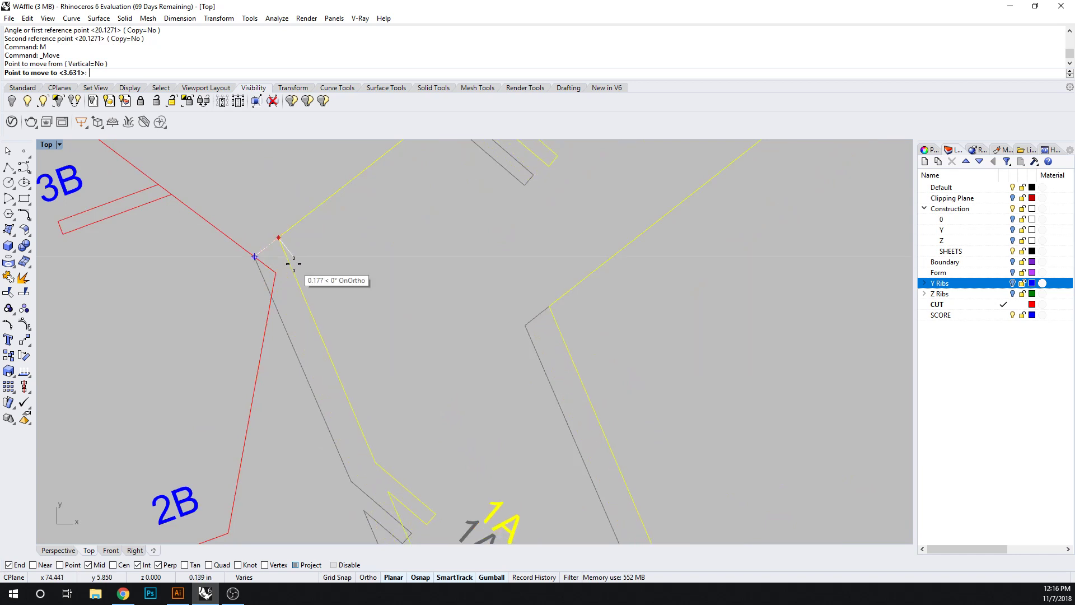
left_click(283, 241)
scroll(364, 317, "down", 5)
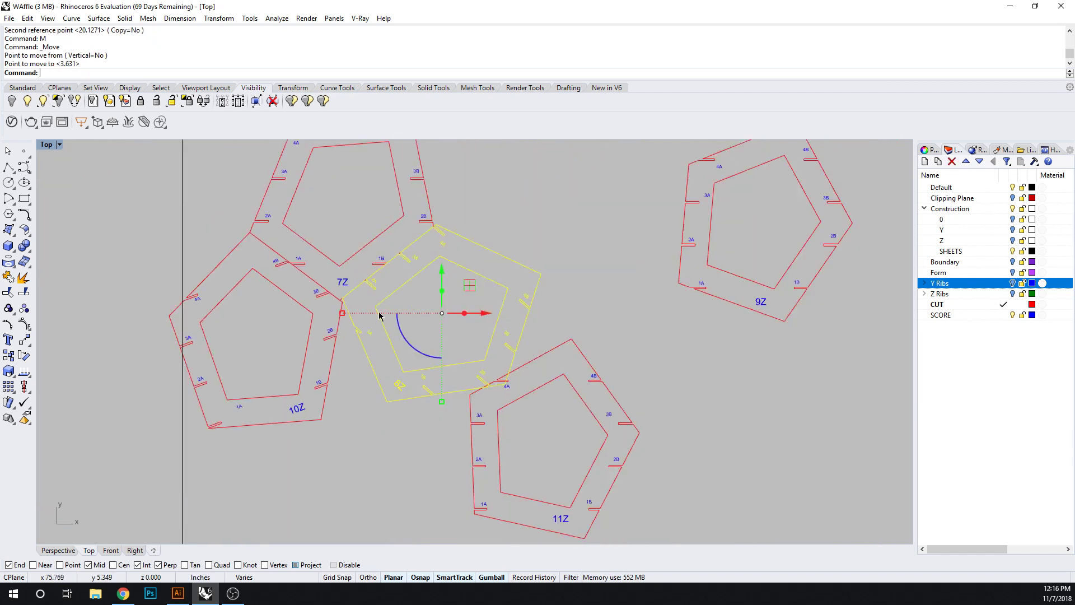
left_click(522, 186)
Shift ribs 7Z, 8Z and 10Z together up and right, and rotate them counterclockwise to fit inside the second sheet.
scroll(582, 333, "down", 6)
right_click_drag(607, 361, 592, 353)
left_click_drag(523, 234, 389, 298)
left_click_drag(444, 251, 450, 240)
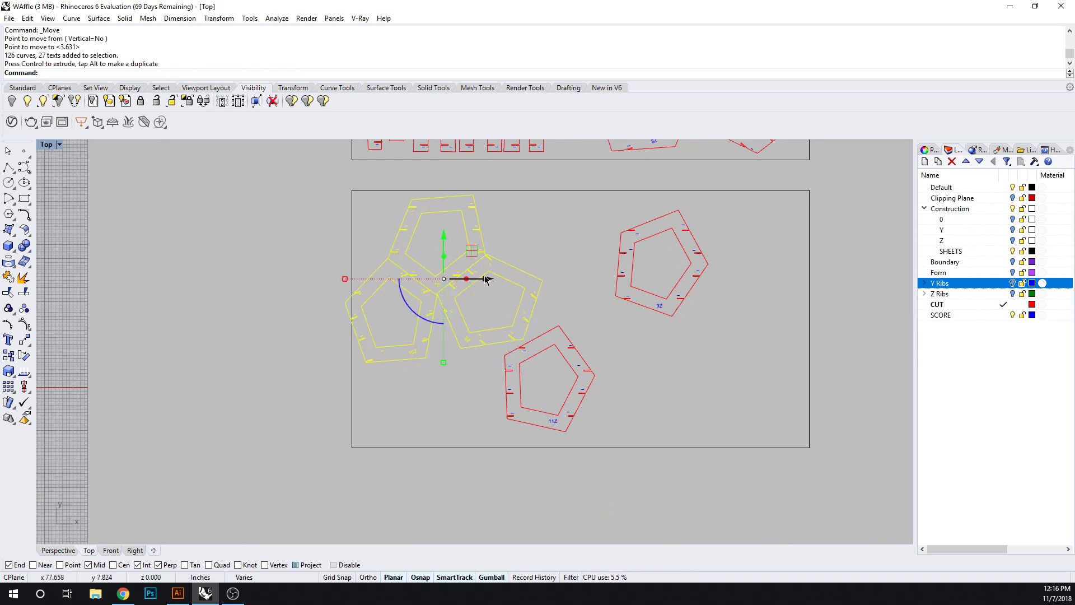
left_click_drag(486, 280, 502, 280)
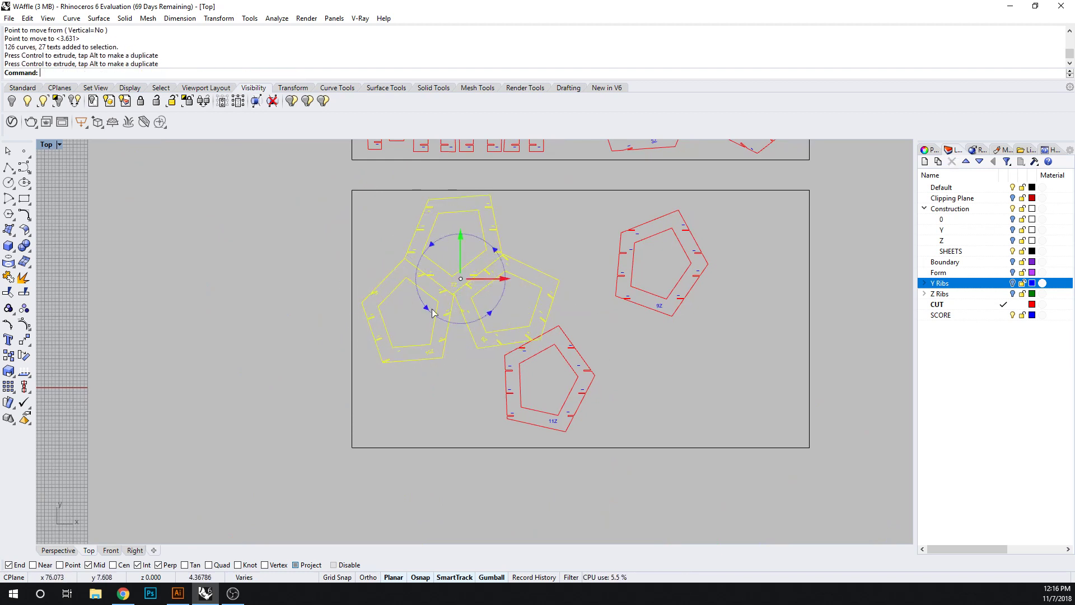
left_click_drag(426, 309, 483, 317)
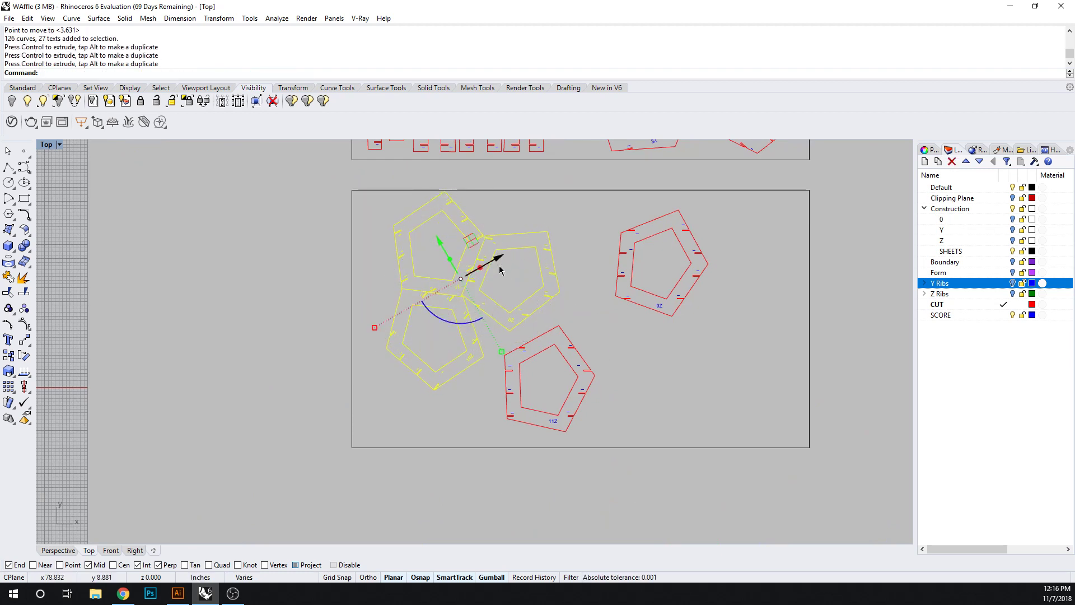
left_click(646, 364)
Move ring rib 11Z about 1.58 in left and slightly down, toward rib 10Z's right corner.
left_click(517, 398)
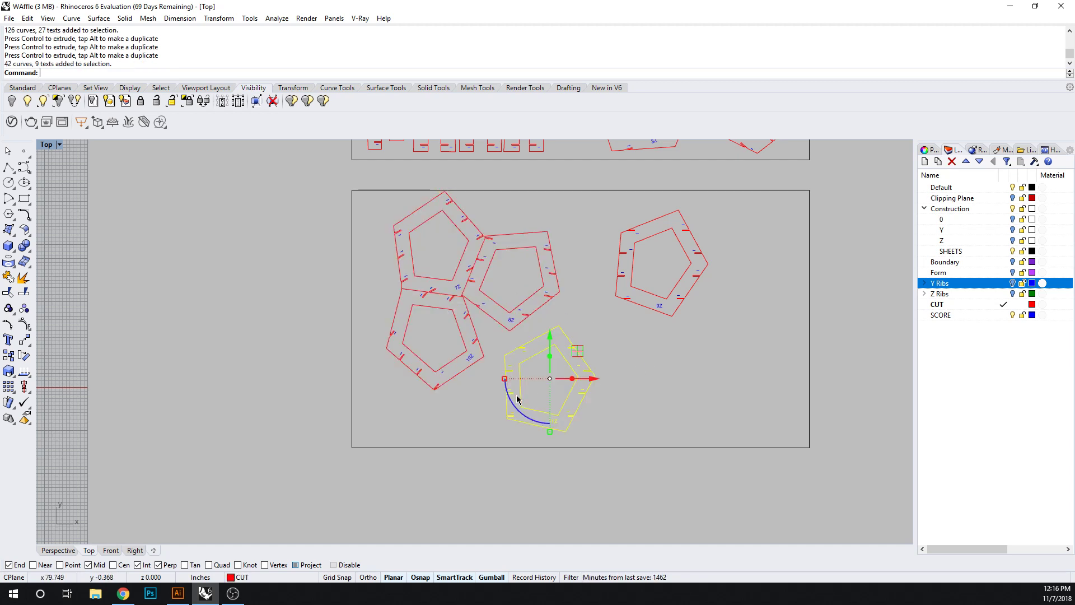
type("M")
key("Return")
scroll(509, 396, "up", 3)
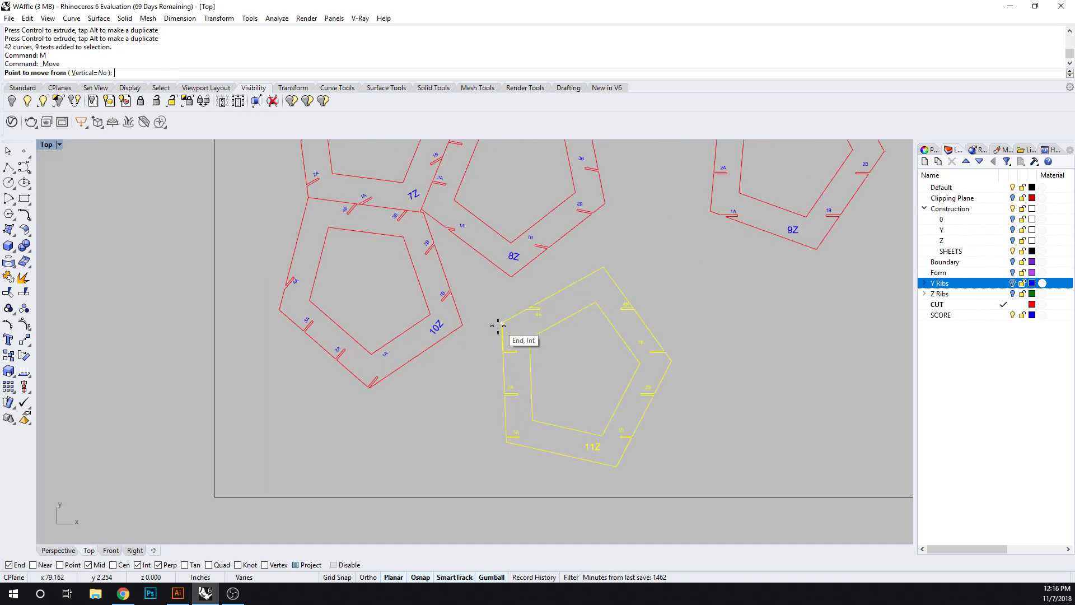
left_click(505, 441)
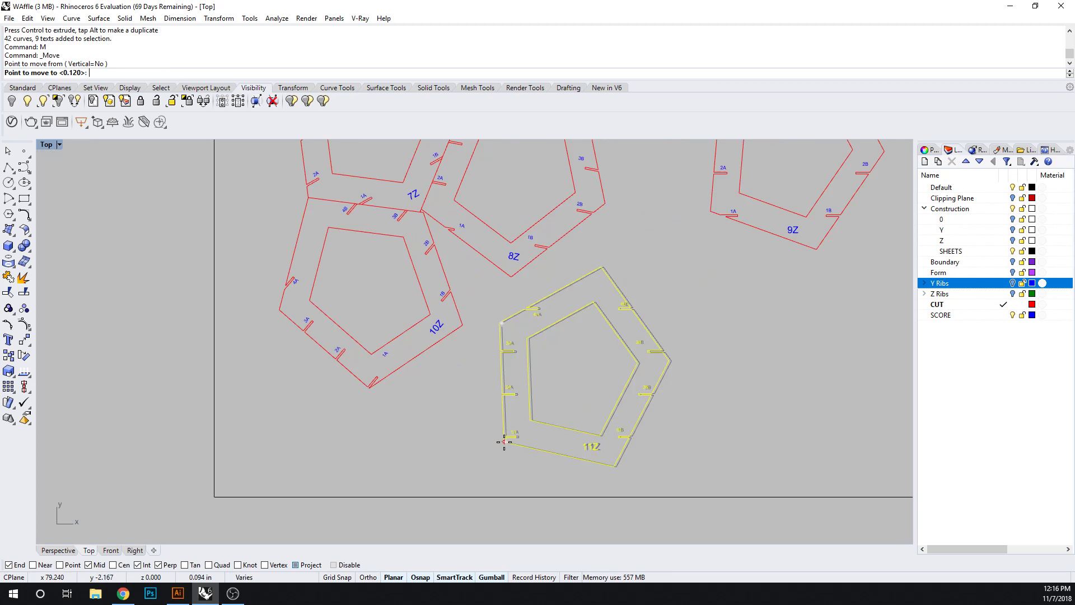
left_click(506, 442)
type("M")
key("Return")
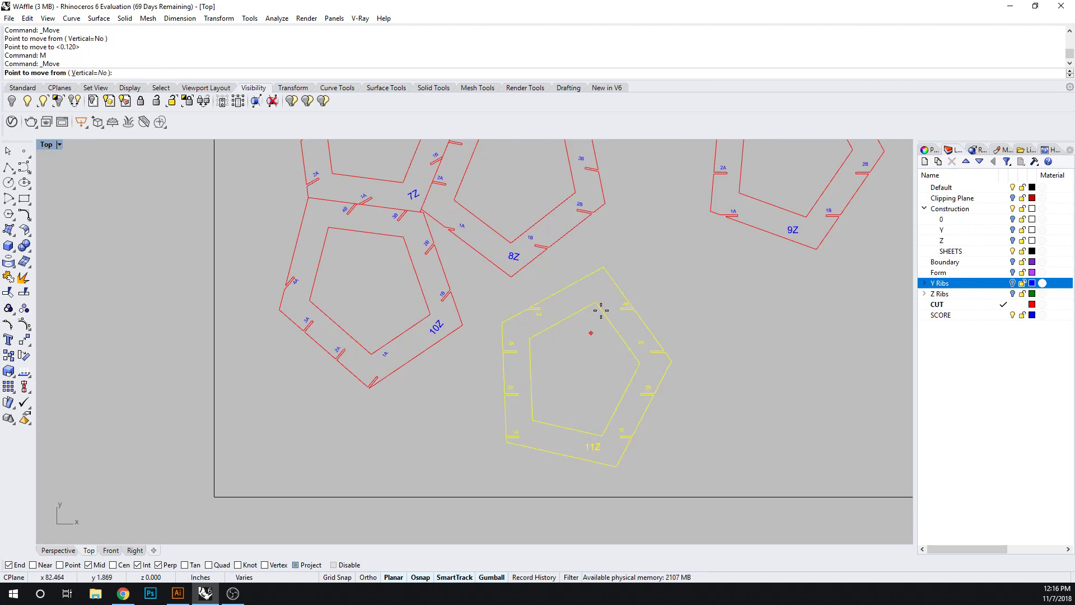
left_click(603, 267)
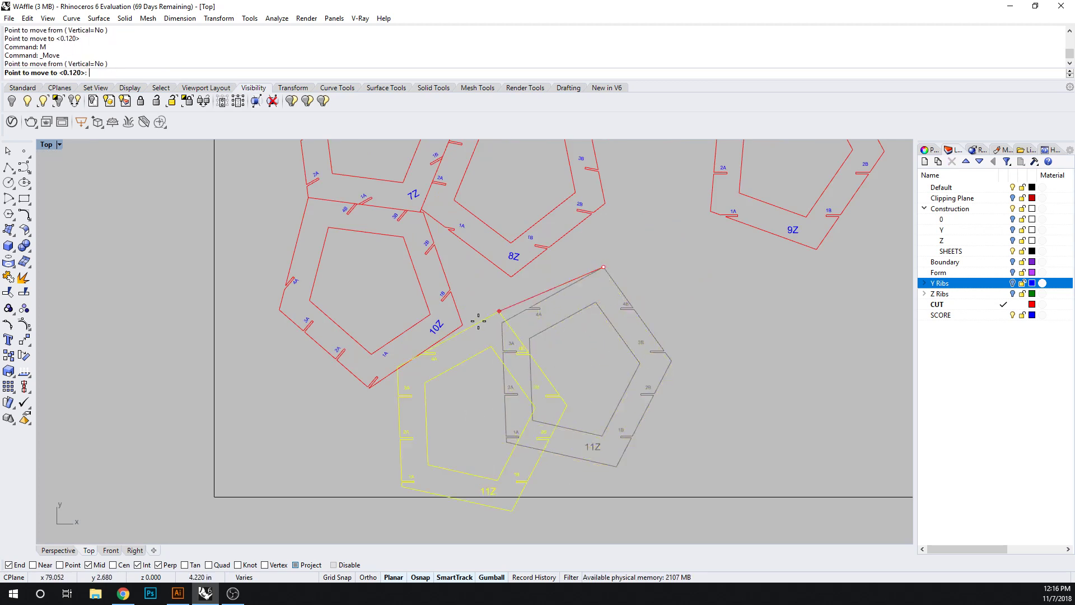
left_click(566, 288)
Move rib 11Z by its upper-left corner onto the right corner of rib 10Z.
type("M")
key("Return")
left_click(465, 343)
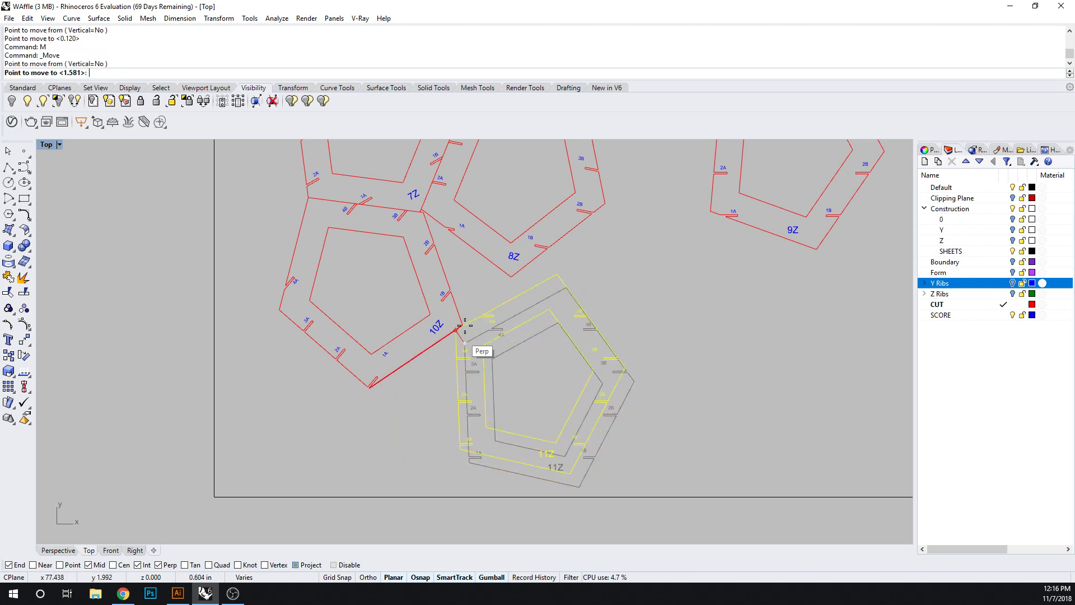
left_click(463, 325)
Rotate rib 11Z clockwise about rib 10Z's right corner so its 1A–3A side lies along rib 10Z's lower-right edge.
type("RO")
key("Return")
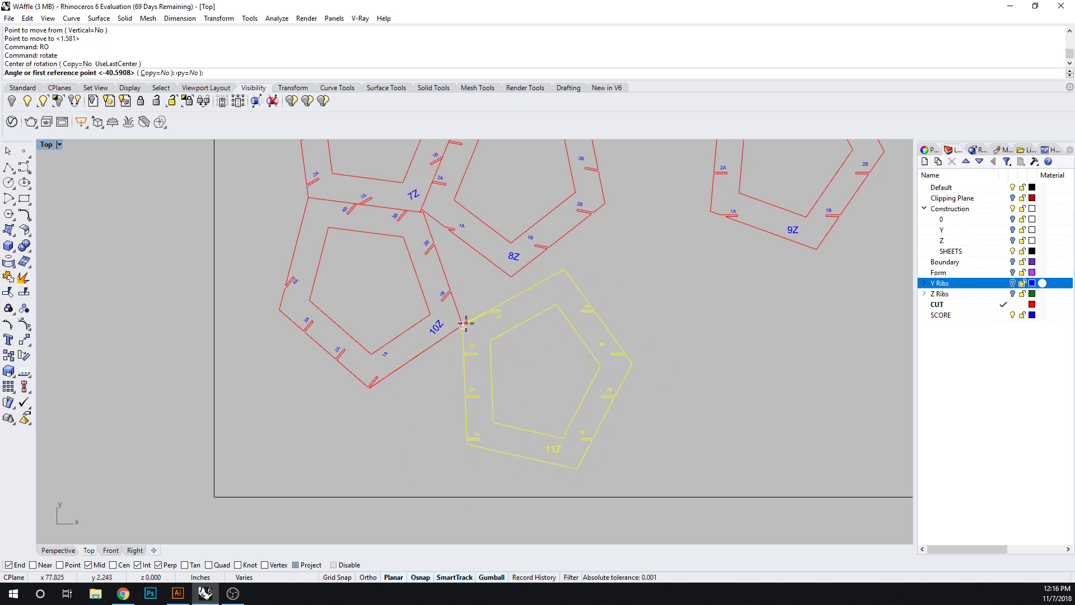
left_click(463, 325)
left_click(468, 444)
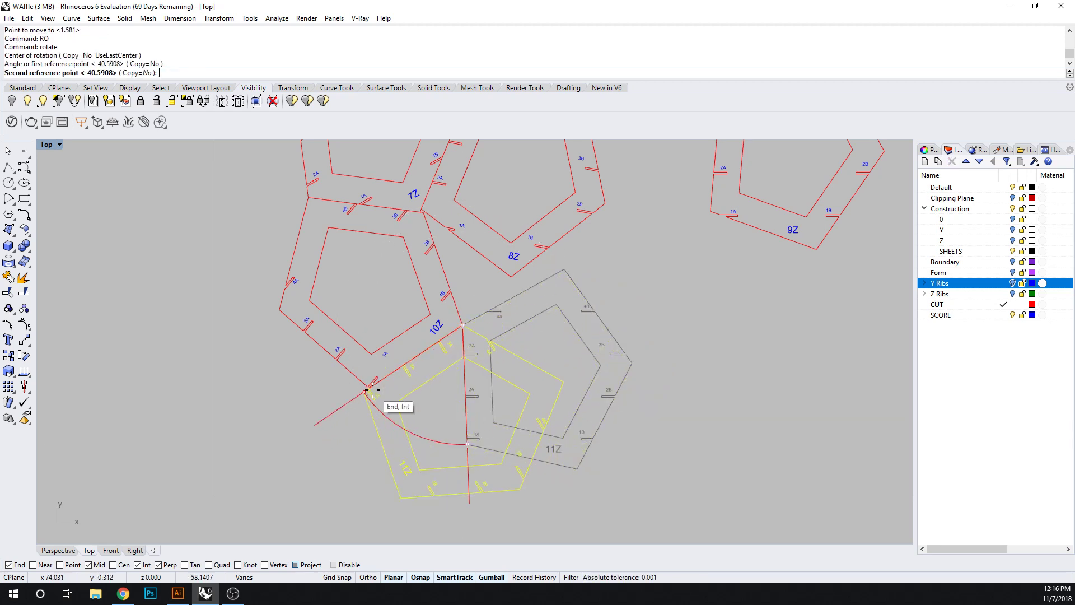
scroll(369, 390, "up", 10)
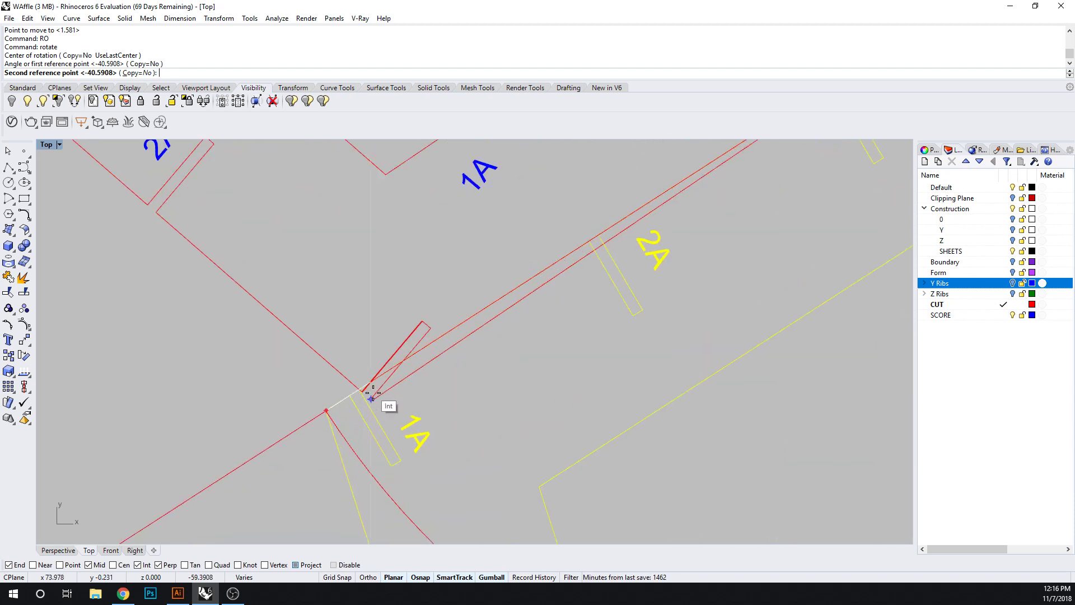
left_click(369, 403)
scroll(302, 392, "down", 8)
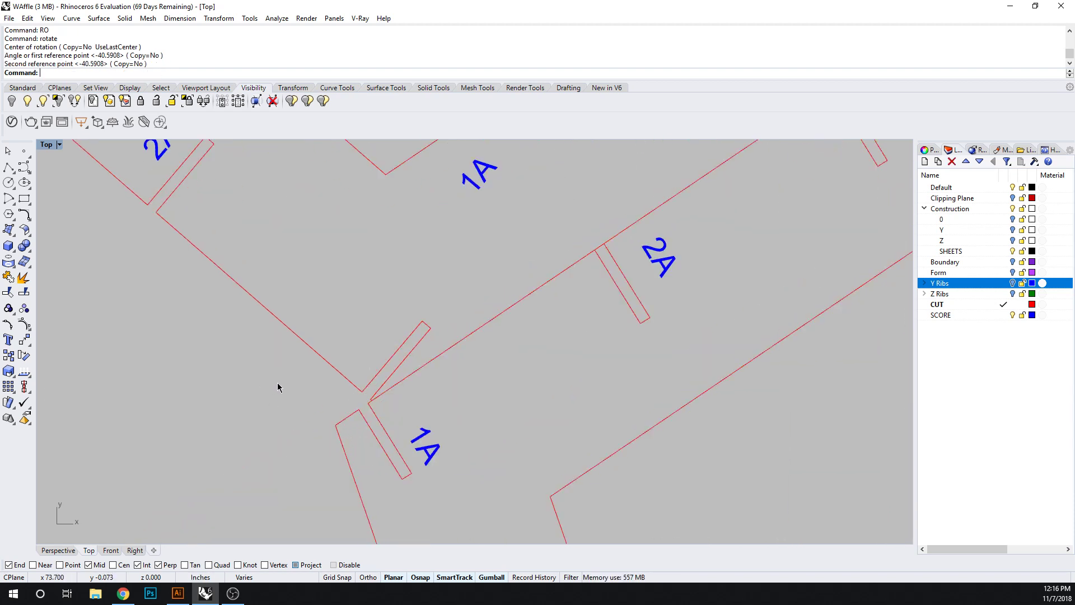
Nudge rib 11Z slightly right and up so it fits inside the second sheet's bottom border.
scroll(319, 389, "down", 4)
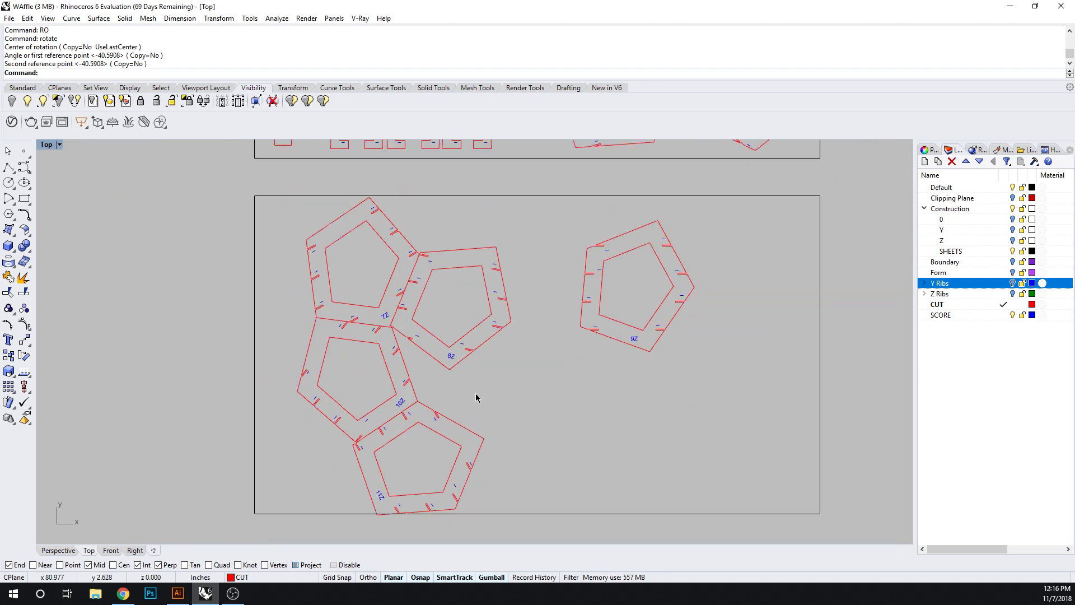
left_click(375, 404)
scroll(373, 412, "up", 5)
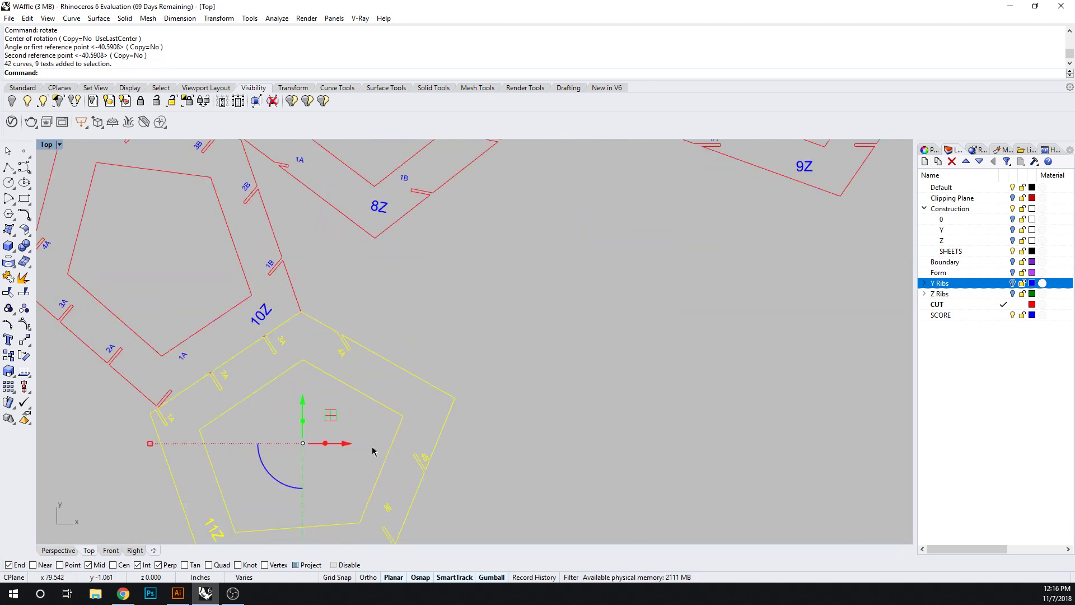
left_click_drag(352, 446, 363, 446)
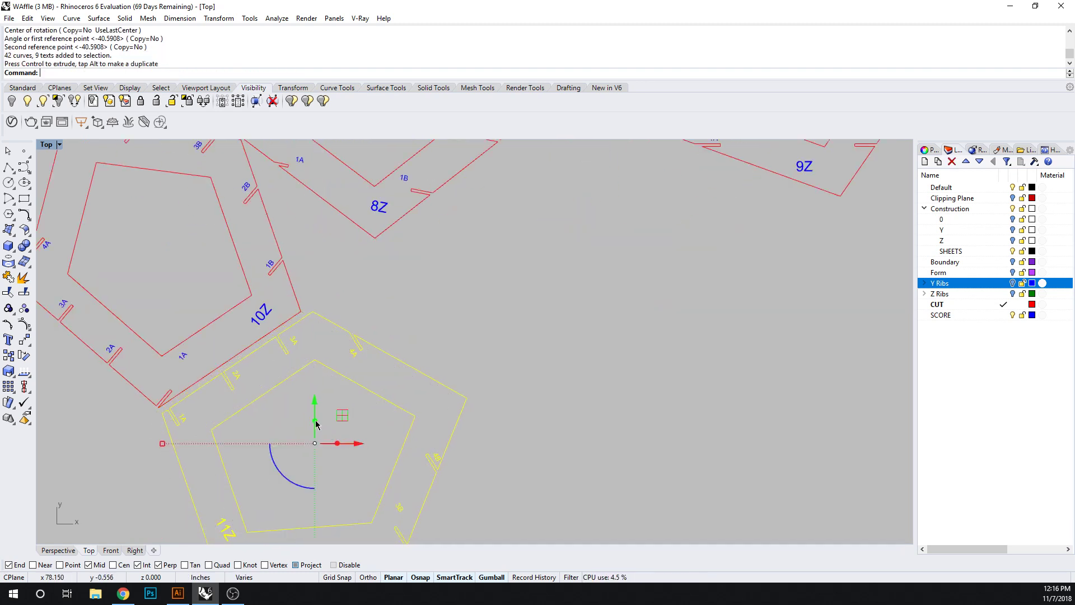
left_click_drag(315, 407, 315, 401)
left_click(522, 436)
scroll(523, 430, "down", 6)
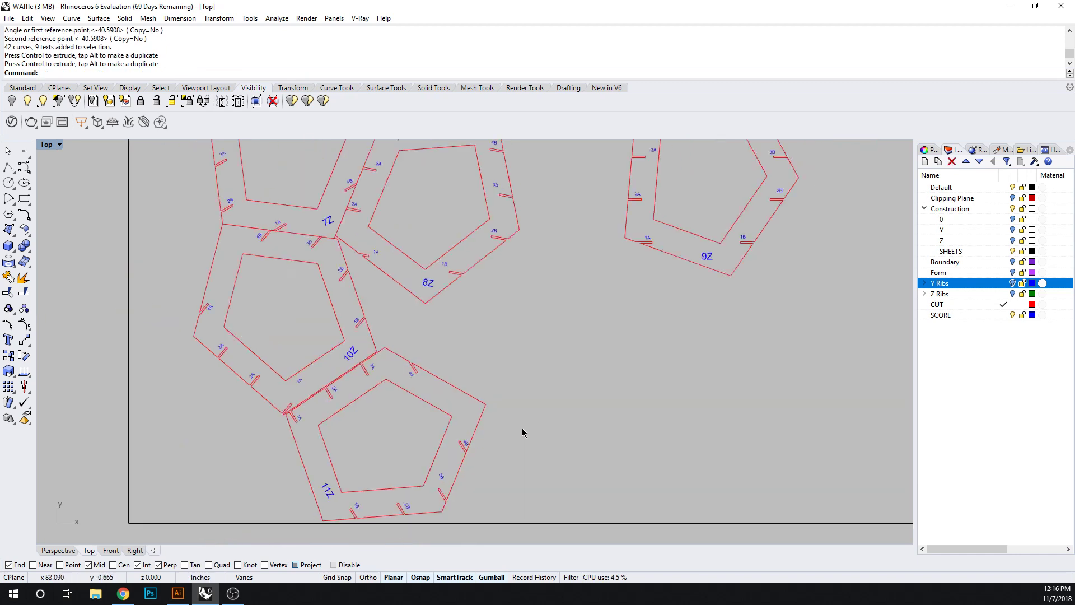
Move ring rib 9Z by its top corner onto the right corner of rib 8Z.
right_click_drag(561, 436, 496, 450)
scroll(503, 436, "down", 4)
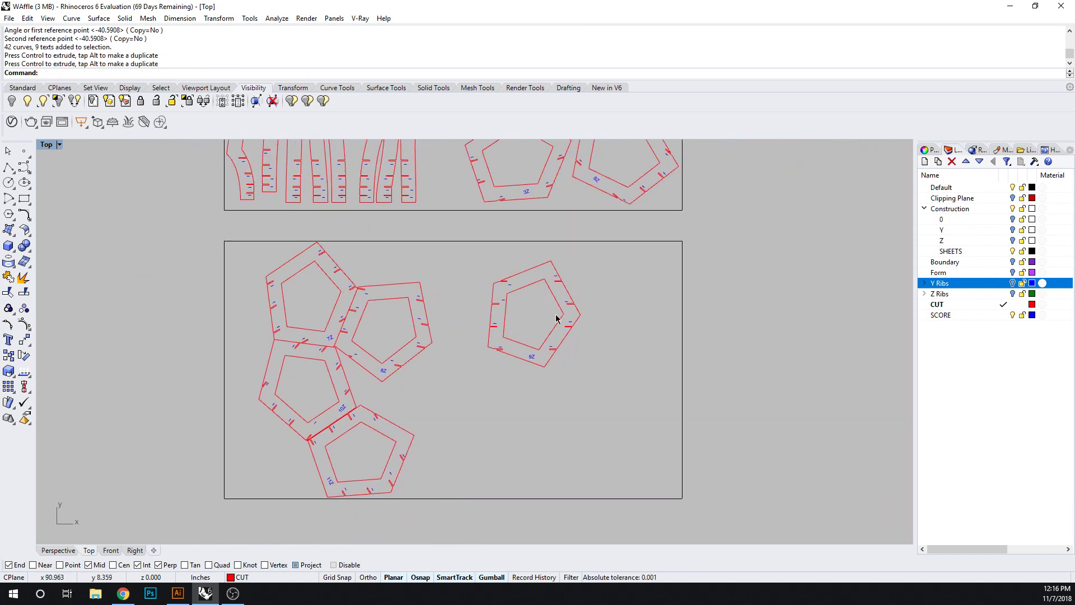
left_click(500, 287)
type("m")
key("Return")
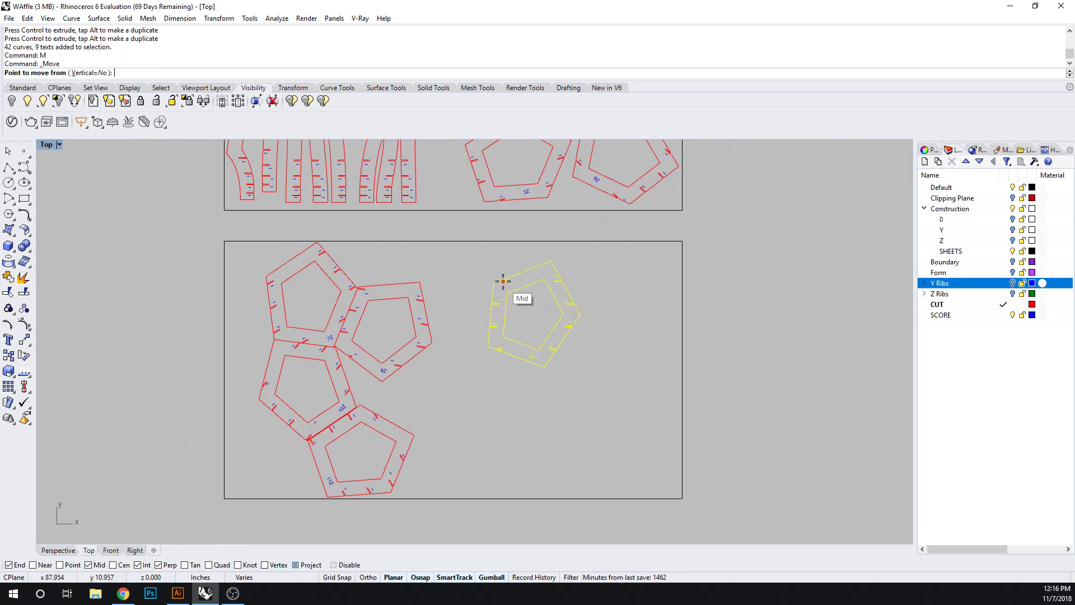
scroll(504, 281, "up", 1)
left_click(563, 259)
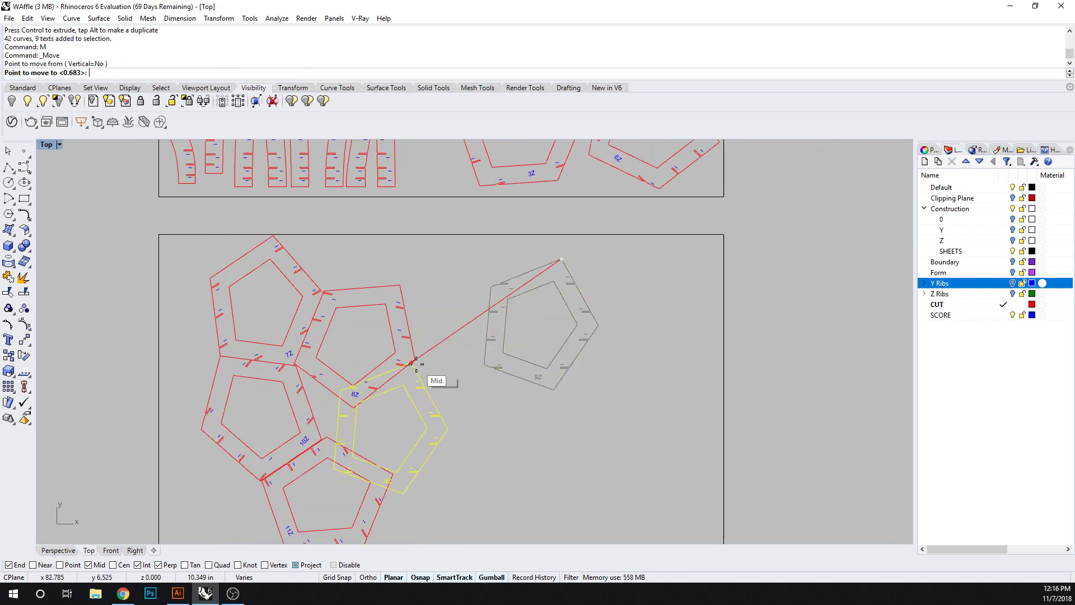
left_click(415, 362)
Rotate rib 9Z about rib 8Z's right corner so its 4A side lies along rib 8Z's lower-right edge.
type("ro")
key("Return")
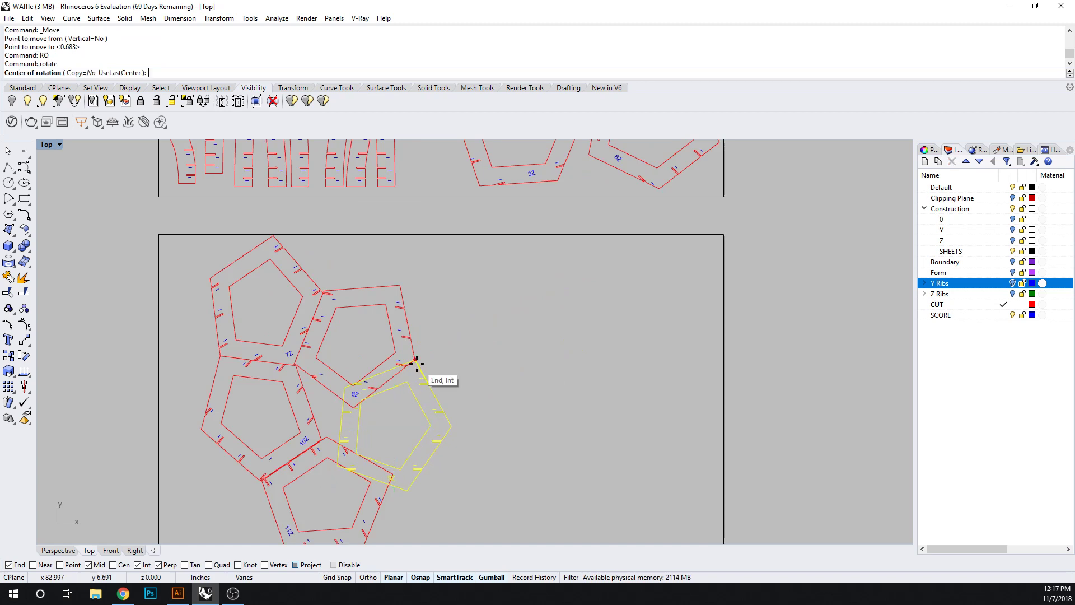
scroll(419, 367, "up", 2)
left_click(414, 356)
left_click(276, 401)
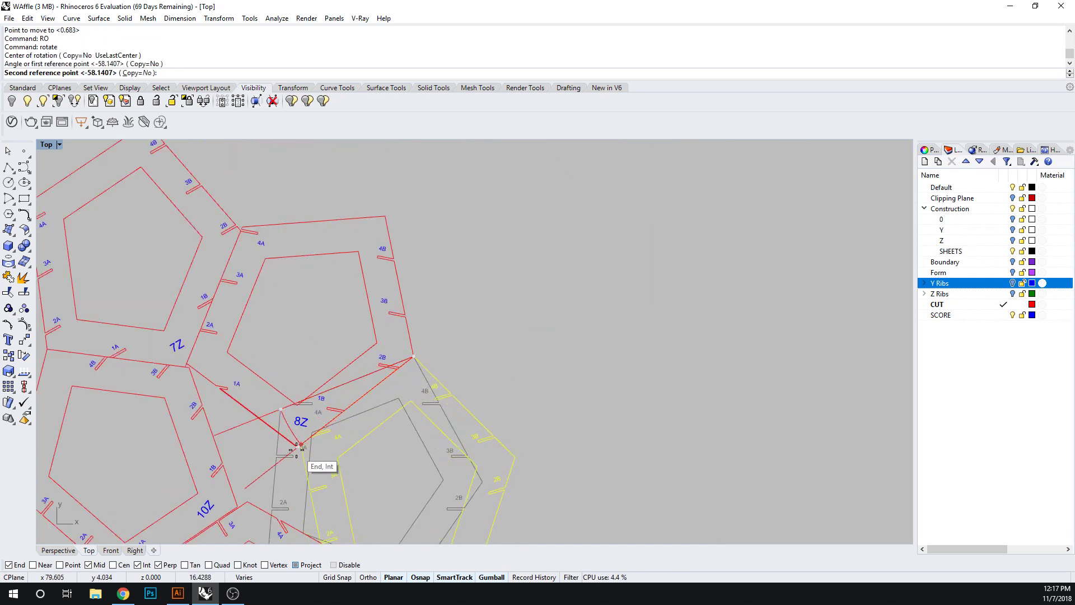
left_click(301, 446)
scroll(504, 409, "down", 5)
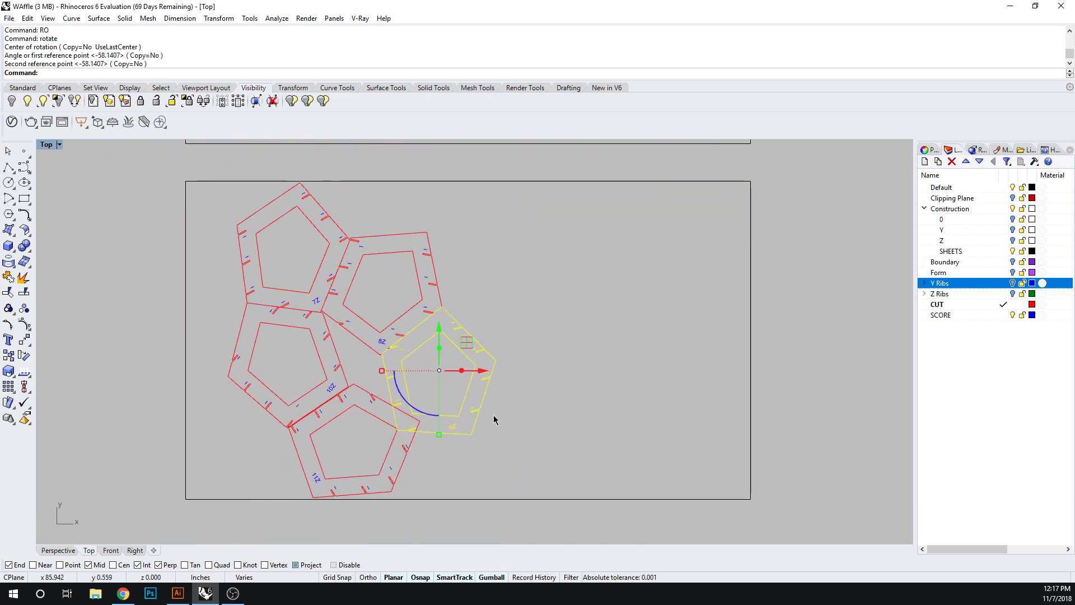
Slide rib 9Z up along rib 8Z's lower-right edge until its left corner sits at rib 8Z's 1B notch.
scroll(474, 397, "up", 2)
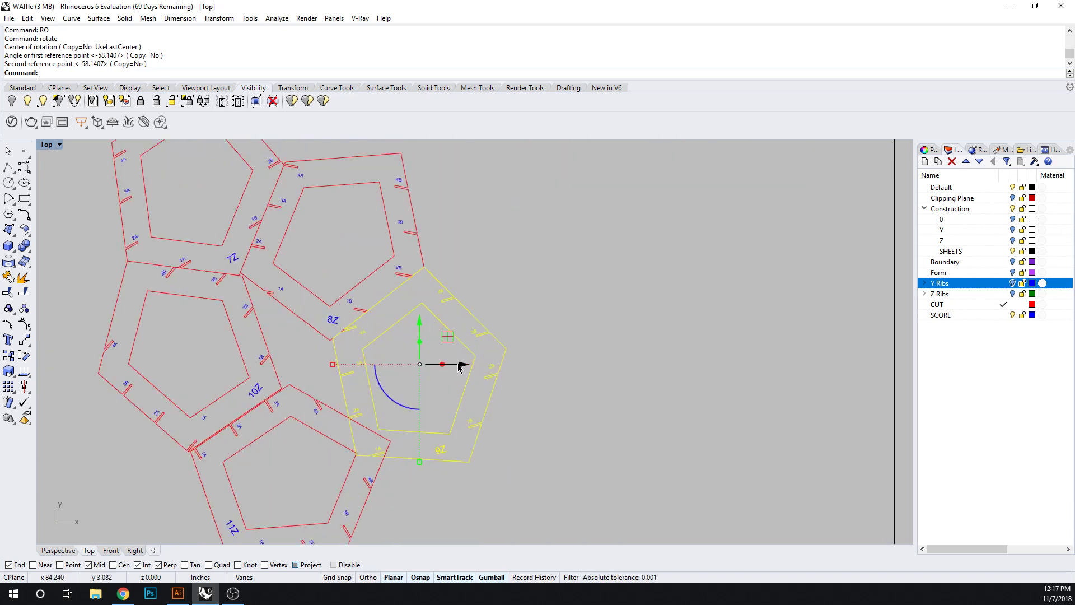
type("m")
key("Return")
scroll(336, 356, "up", 3)
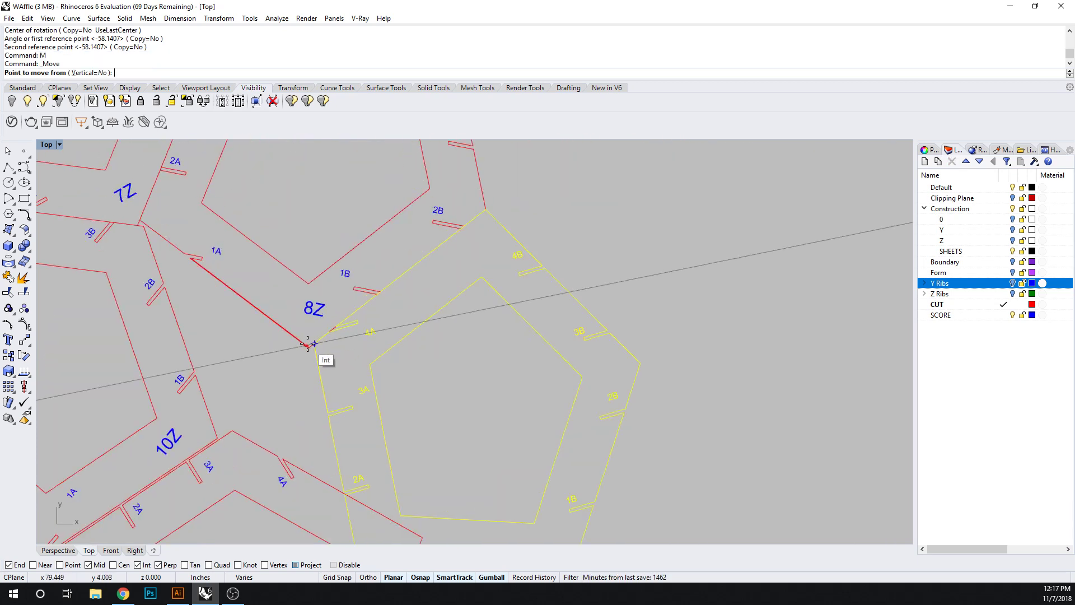
left_click(312, 342)
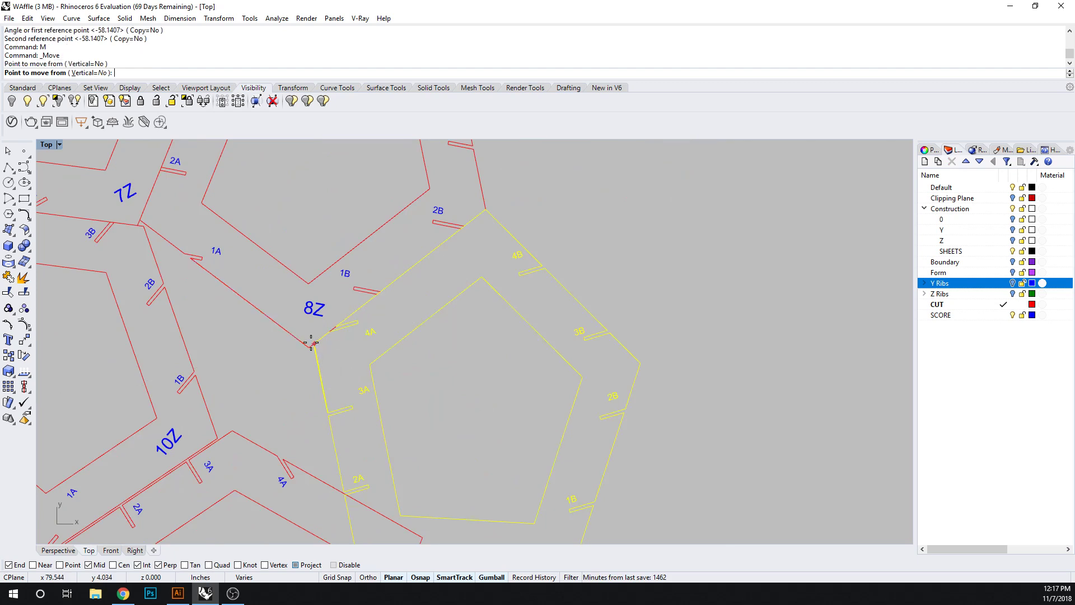
left_click(378, 298)
key("Escape")
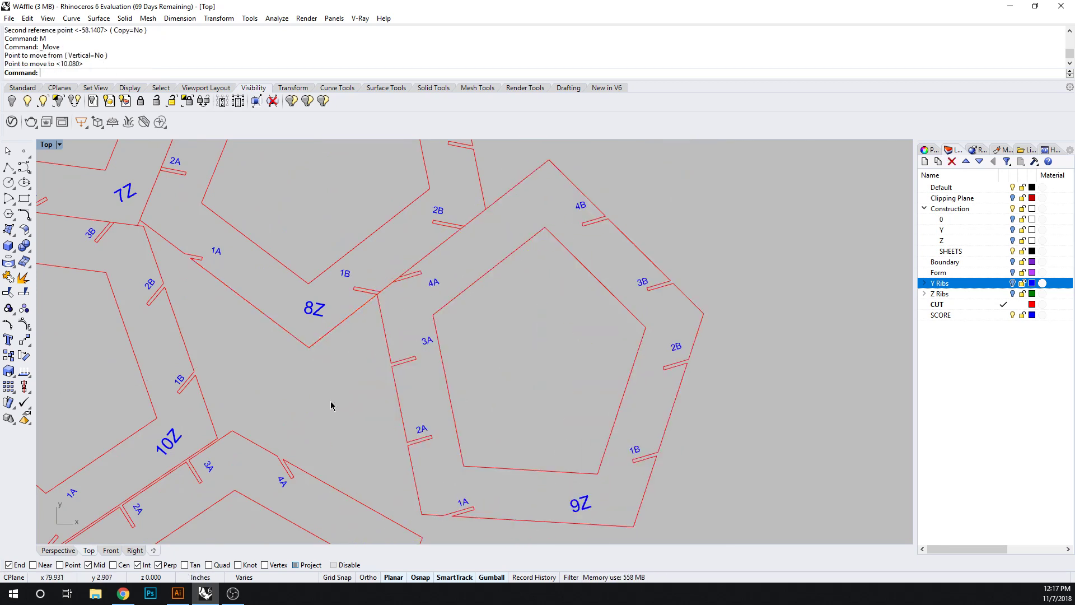
Shift ribs 7Z through 11Z together left, close to the second sheet's left border.
scroll(331, 406, "down", 5)
right_click_drag(342, 403, 373, 387)
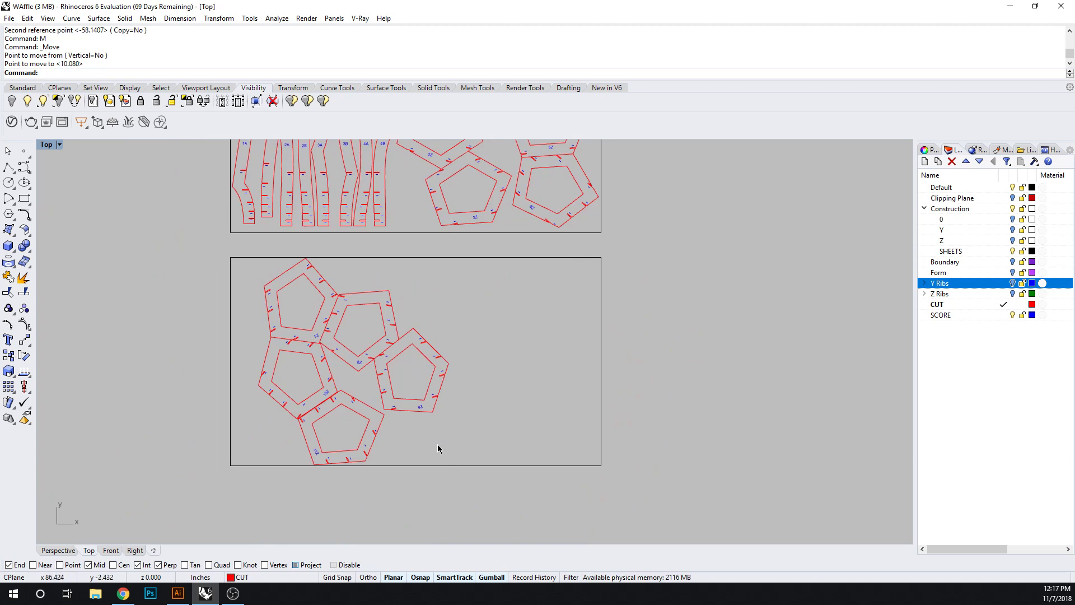
left_click_drag(438, 448, 320, 340)
left_click_drag(399, 363, 377, 361)
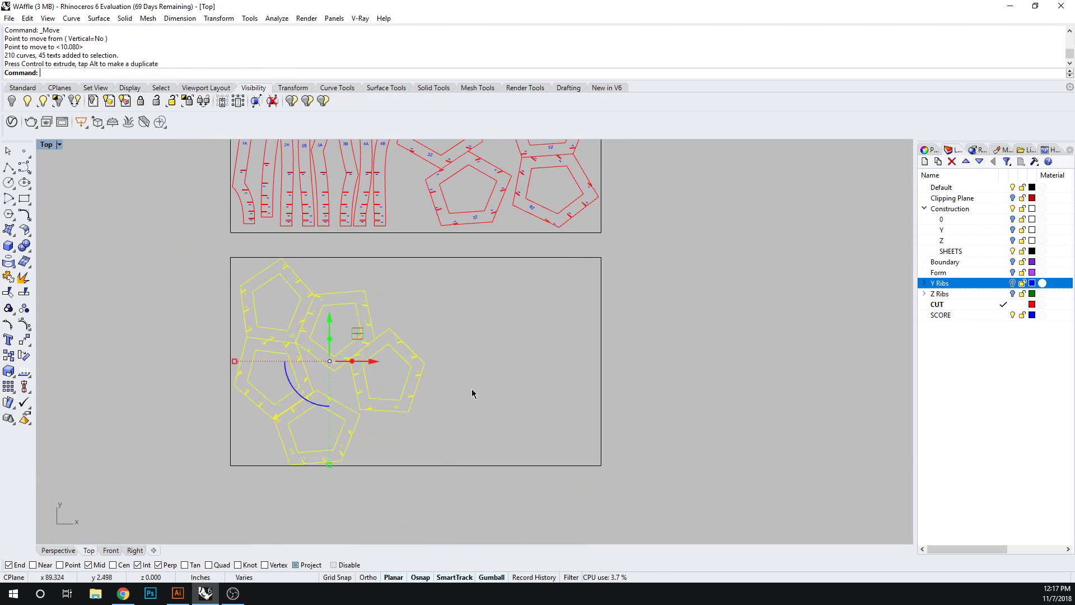
right_click_drag(464, 399, 492, 400)
scroll(321, 398, "up", 3)
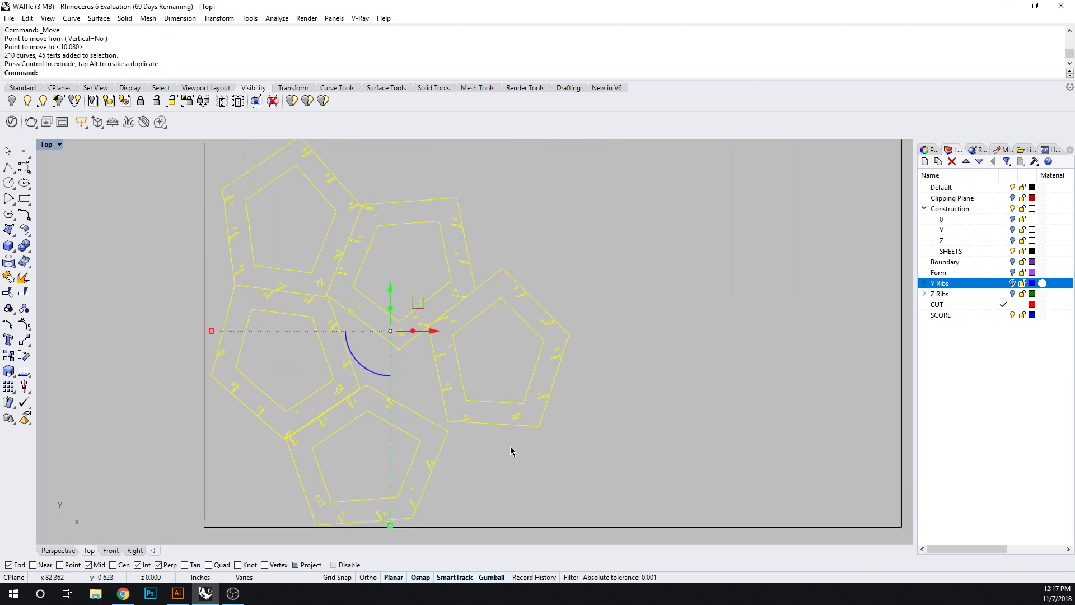
key("Escape")
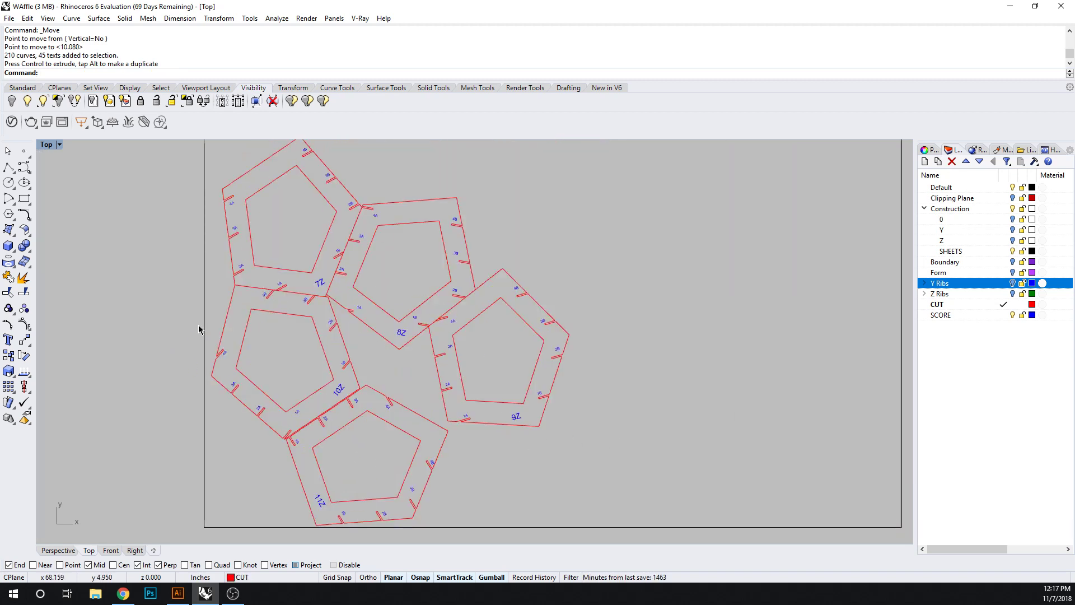
scroll(201, 330, "down", 5)
right_click_drag(328, 259, 494, 387)
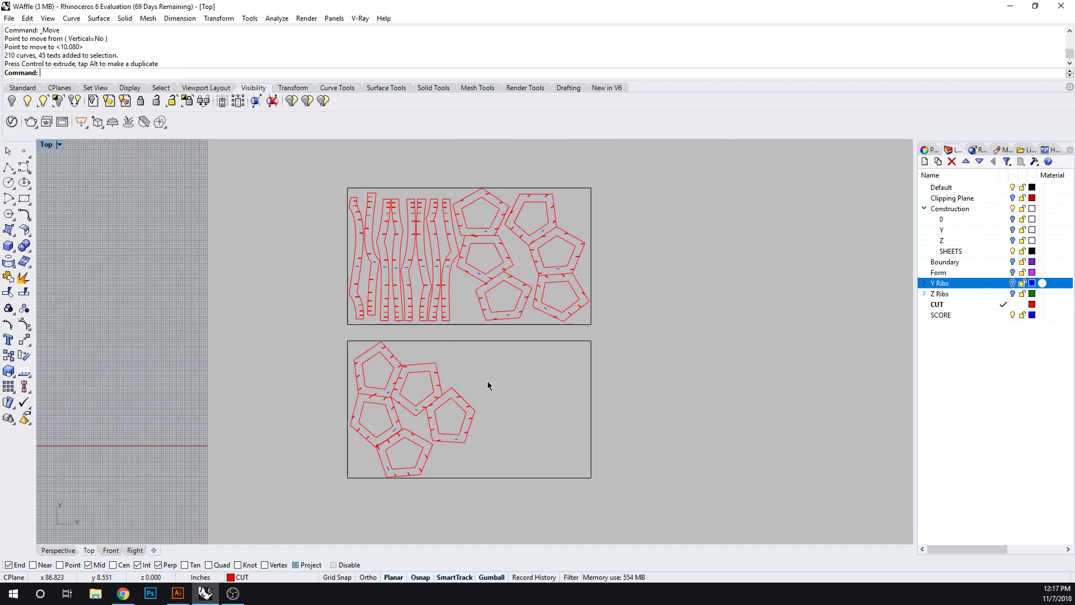